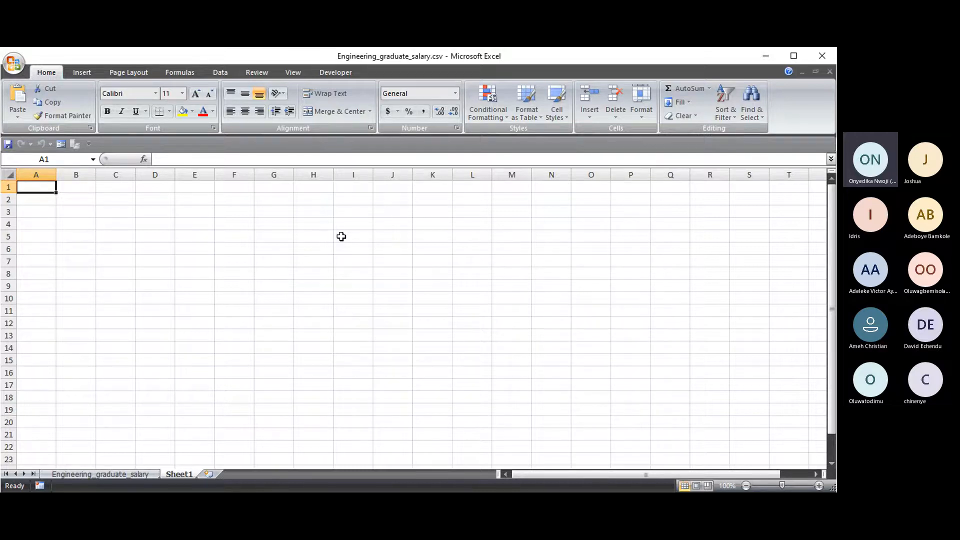
# - Return to the Excel window and select several cells in turn: D3, K8, Q4, Q11, C8, O5
pyautogui.hotkey('alt', 'Tab')
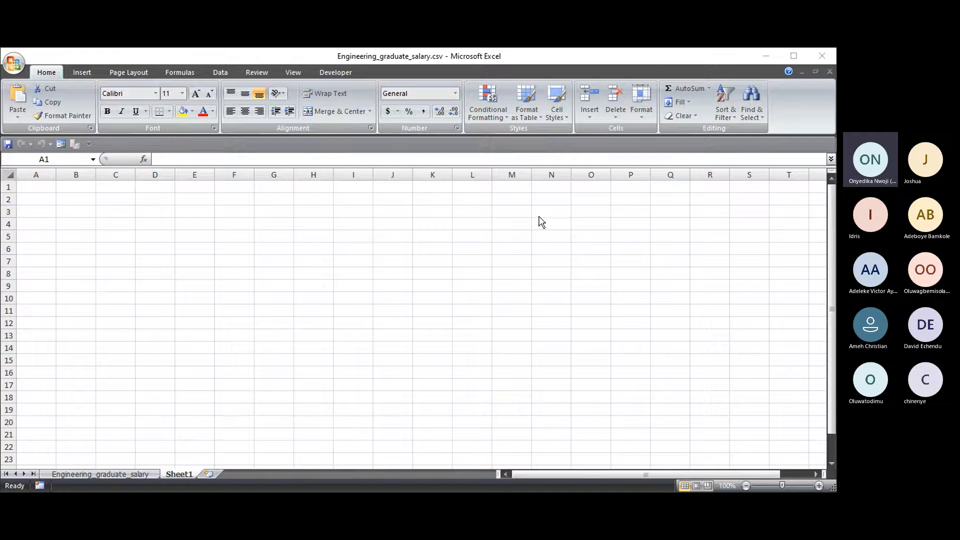
pyautogui.click(542, 328)
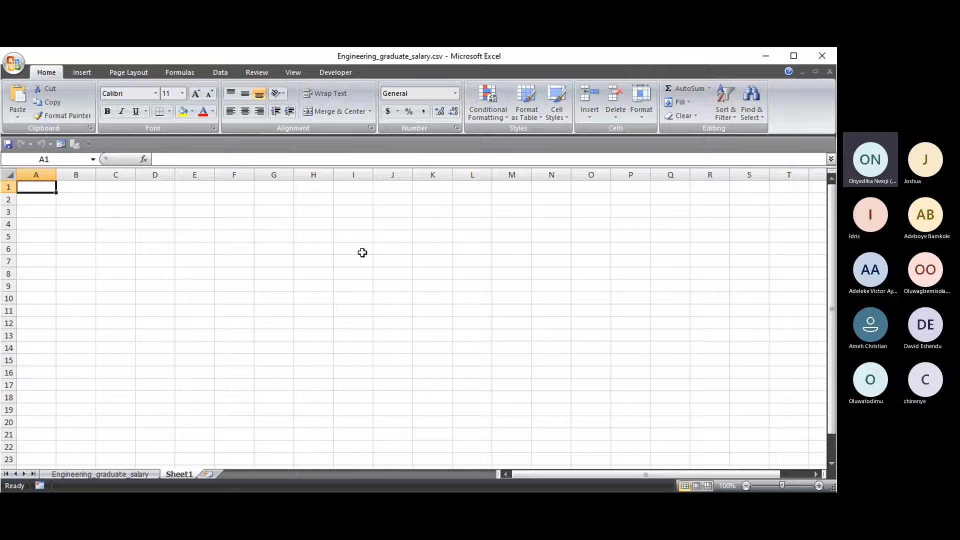
pyautogui.click(160, 214)
pyautogui.click(429, 271)
pyautogui.click(670, 224)
pyautogui.click(667, 311)
pyautogui.click(126, 275)
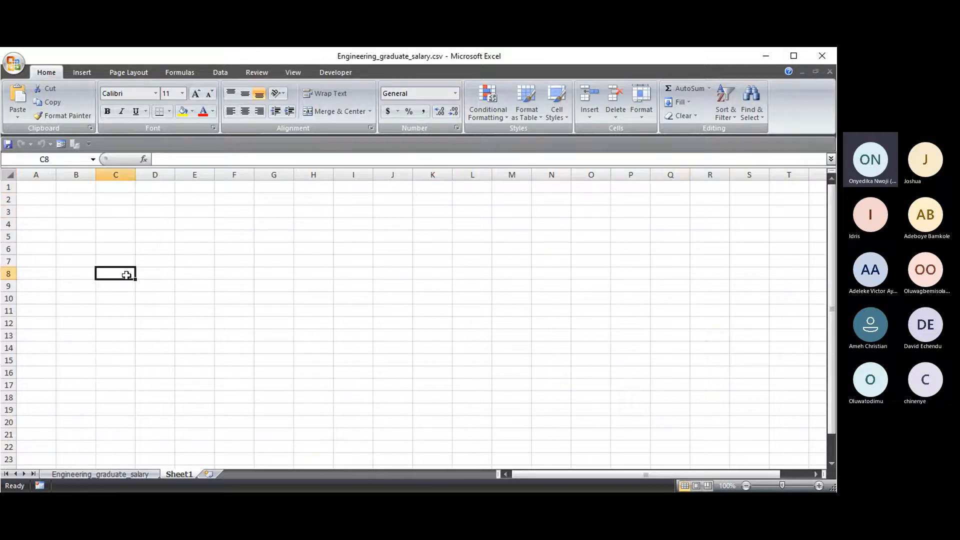
pyautogui.click(601, 232)
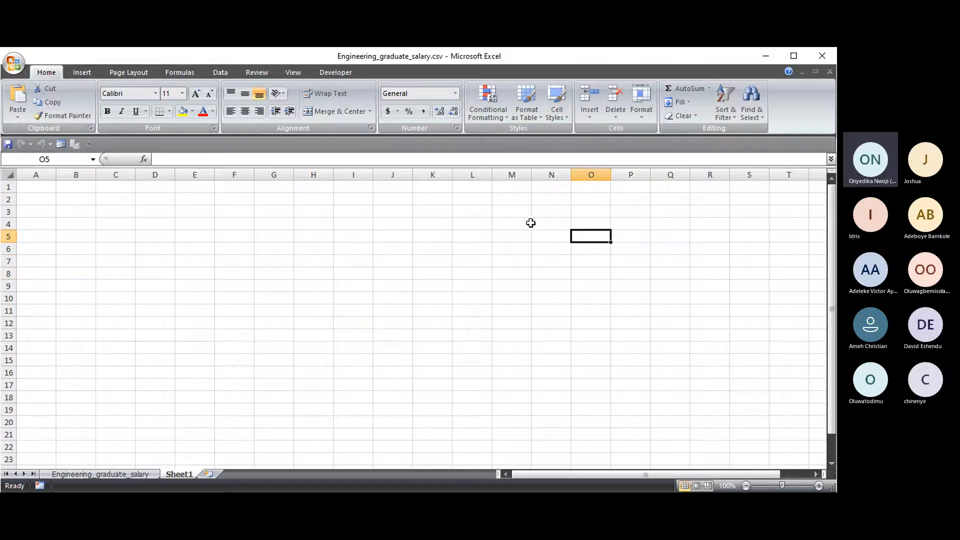
pyautogui.click(665, 223)
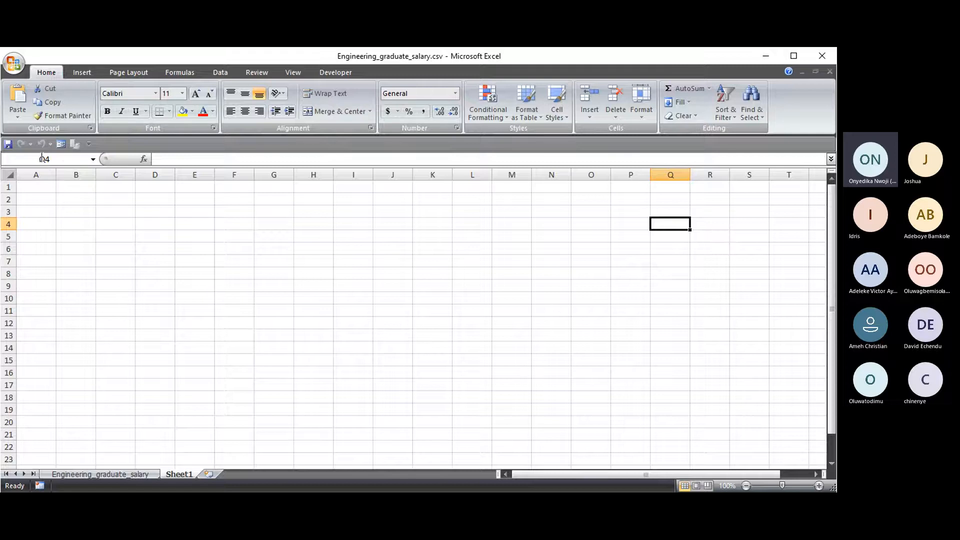
# - Use the Name Box to jump to cell B3, then J215, then back to A1
pyautogui.click(44, 160)
pyautogui.write('B3')
pyautogui.press('Return')
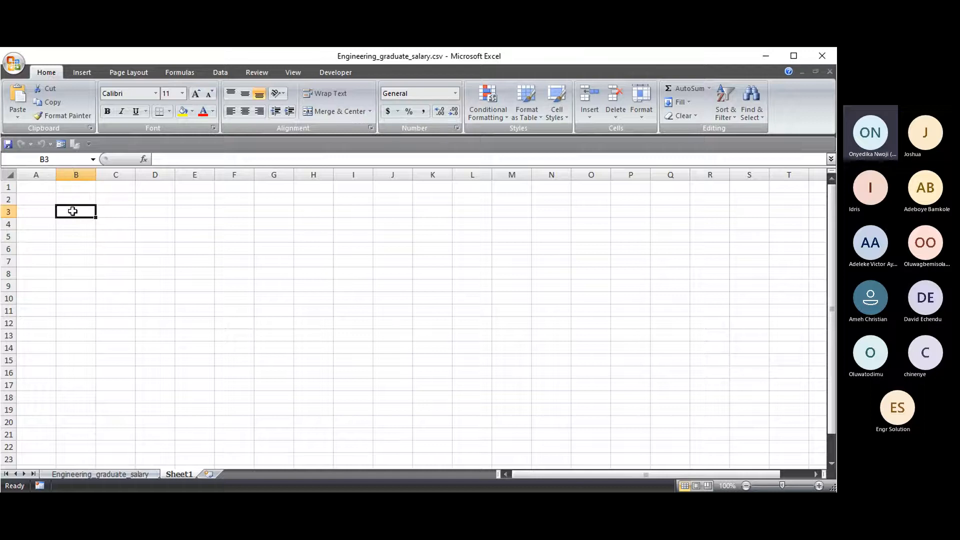
pyautogui.click(709, 313)
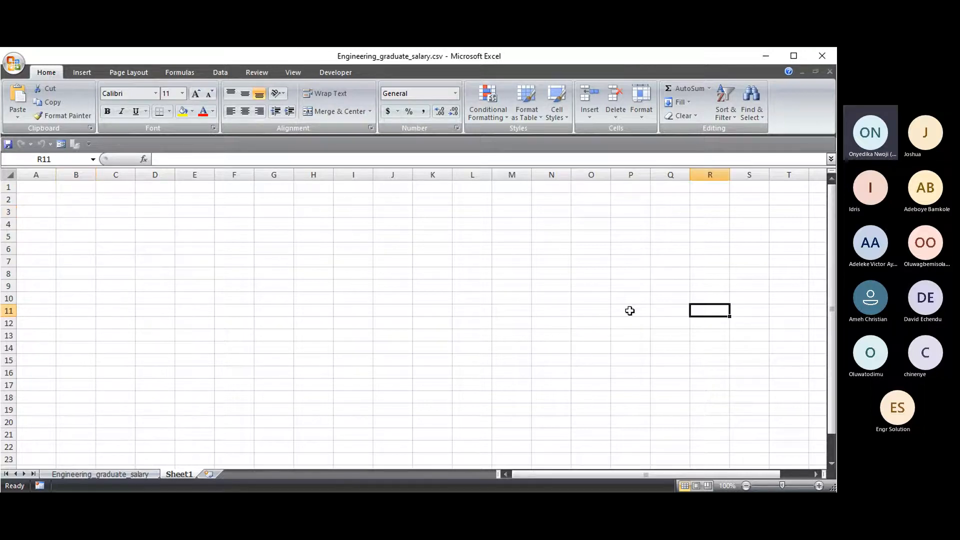
pyautogui.click(52, 160)
pyautogui.press('BackSpace')
pyautogui.write('J215')
pyautogui.press('Return')
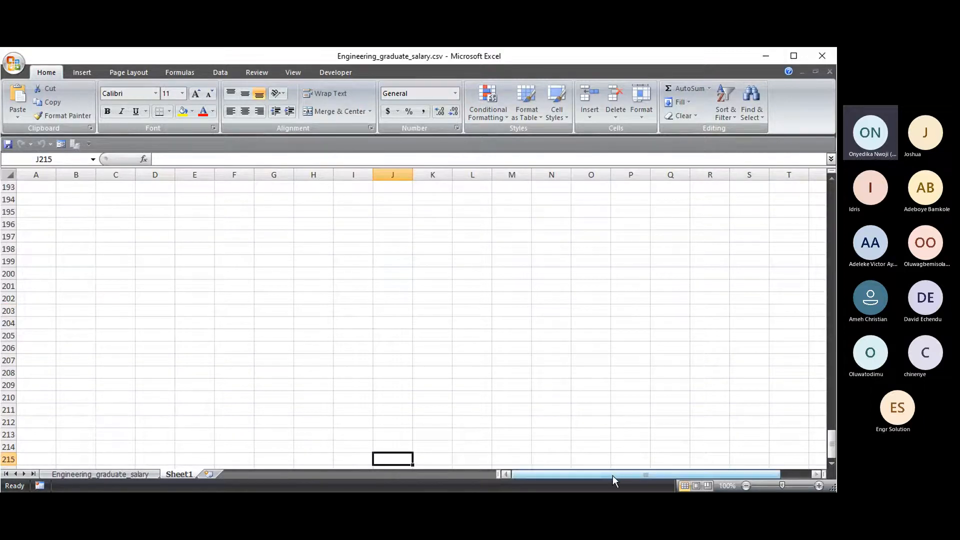
pyautogui.click(65, 158)
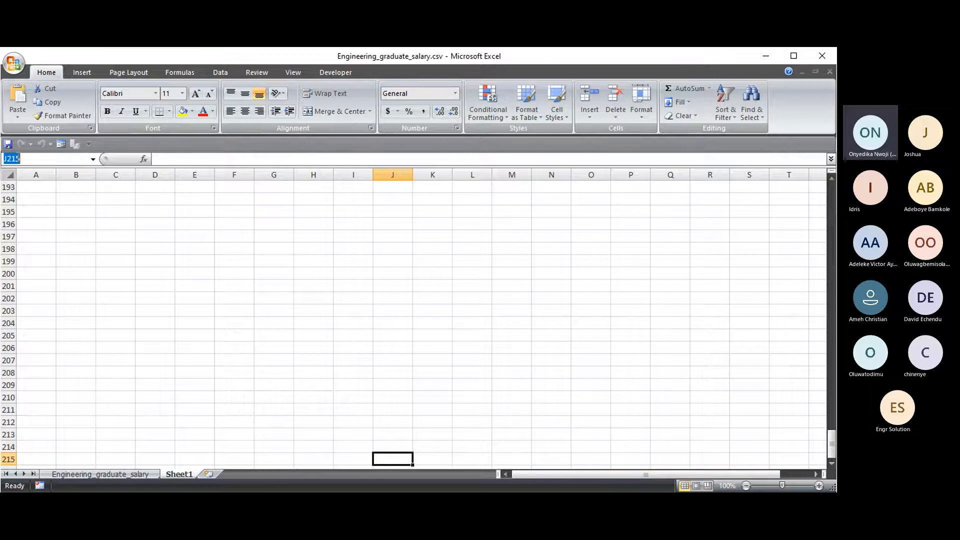
pyautogui.write('a1')
pyautogui.press('Return')
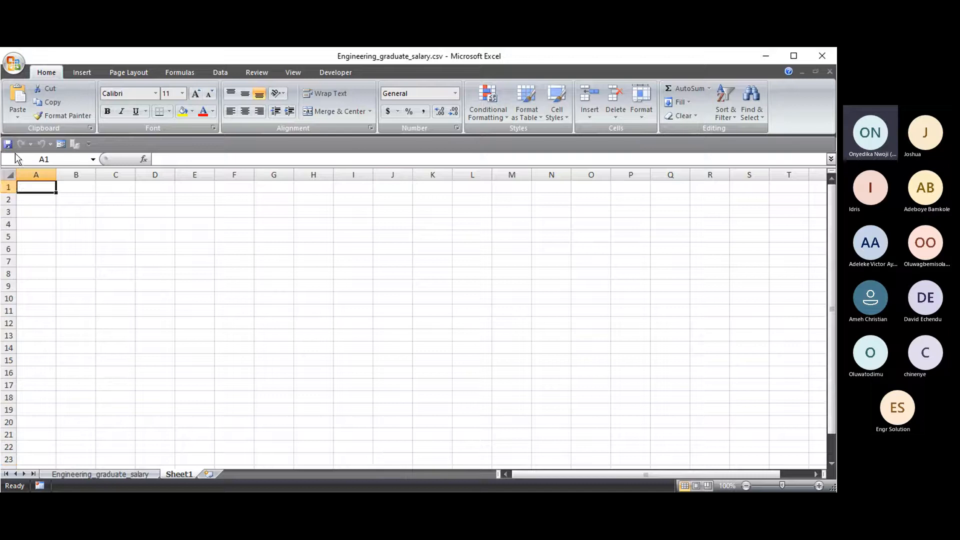
# - Select columns A, B and C in turn and scroll the sheet sideways
pyautogui.click(36, 174)
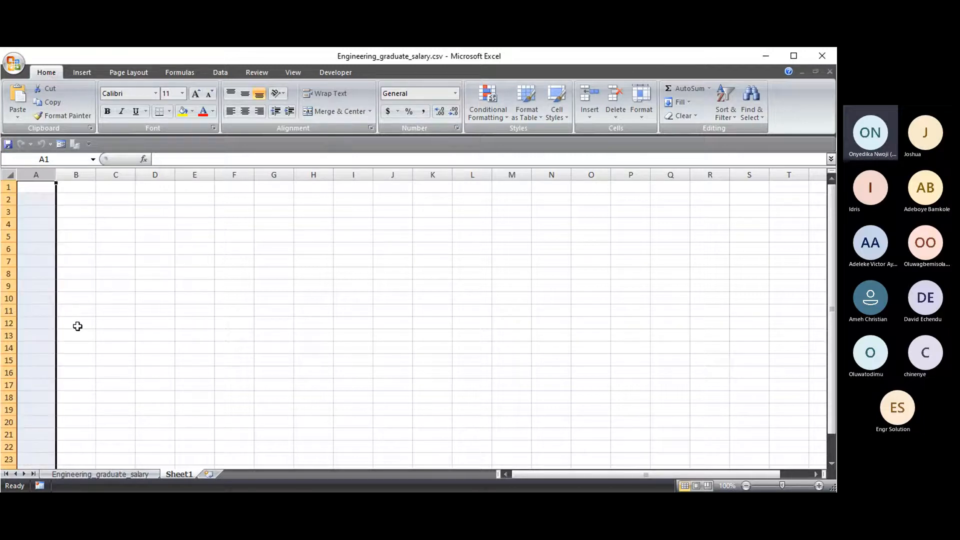
pyautogui.click(79, 174)
pyautogui.click(116, 174)
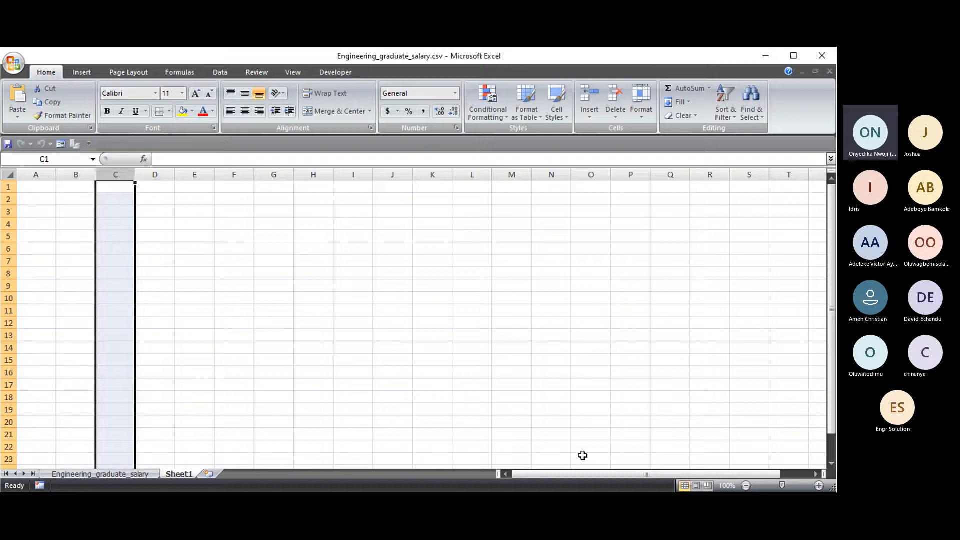
pyautogui.moveTo(634, 478); pyautogui.dragTo(646, 479)
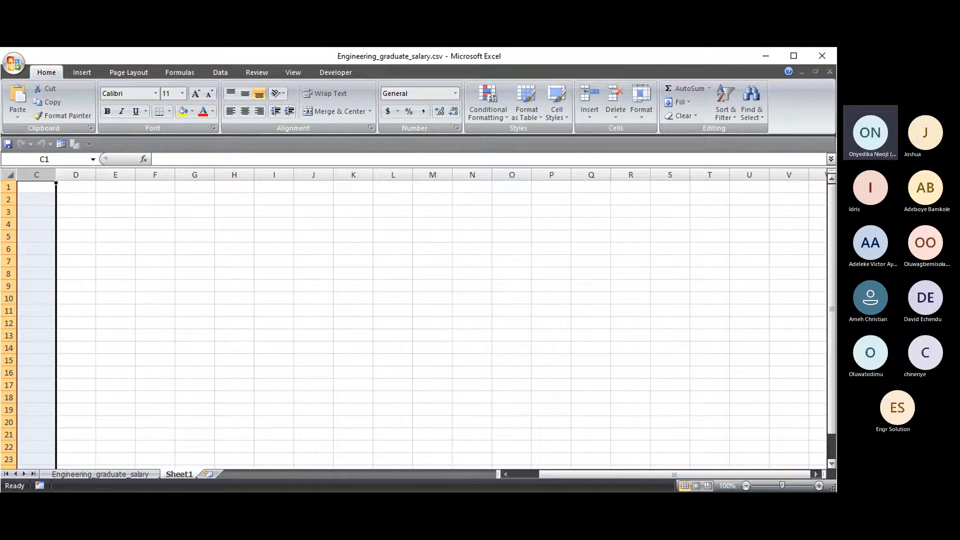
pyautogui.moveTo(607, 474); pyautogui.dragTo(578, 463)
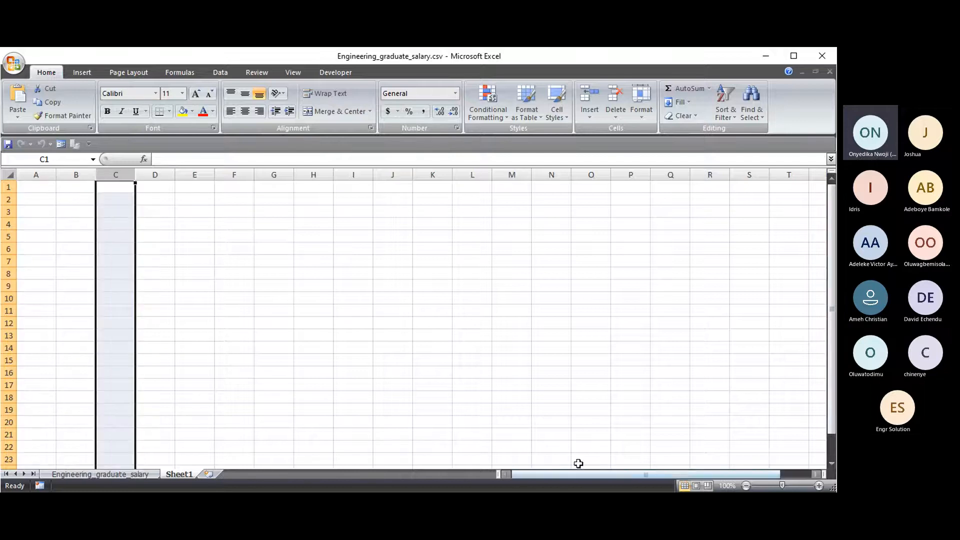
# - Select rows 1, 2, 4, 6 and 8 one after another
pyautogui.click(8, 188)
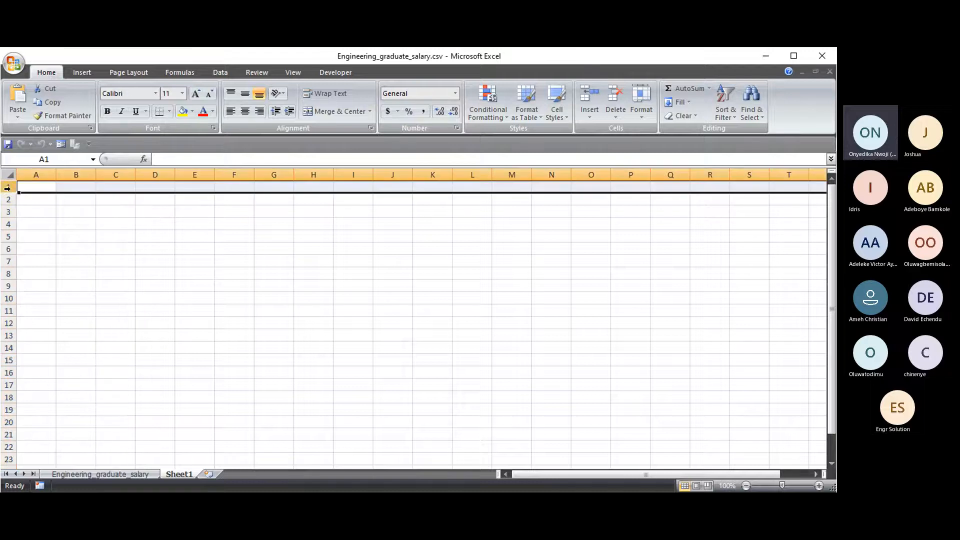
pyautogui.click(8, 199)
pyautogui.click(8, 225)
pyautogui.moveTo(11, 243); pyautogui.dragTo(11, 244)
pyautogui.click(10, 250)
pyautogui.click(9, 274)
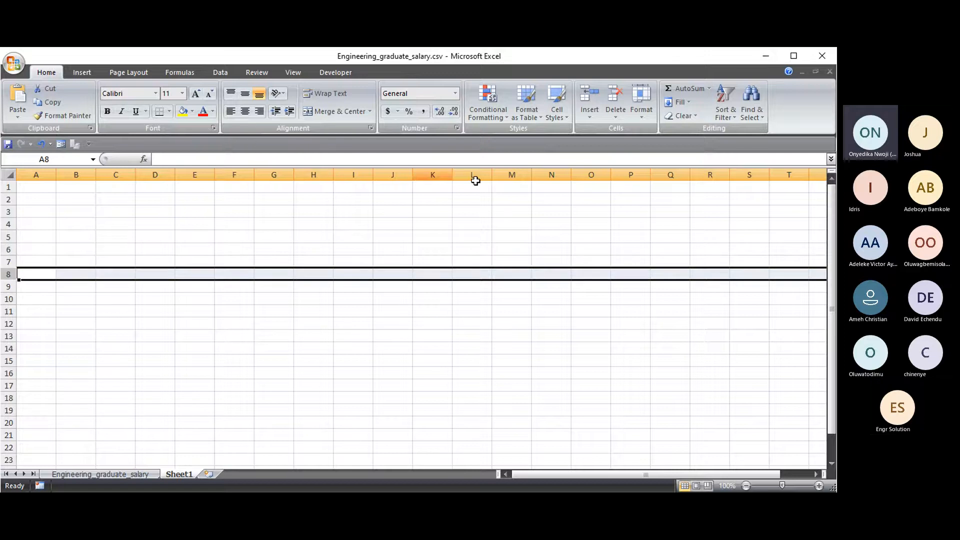
pyautogui.moveTo(817, 475); pyautogui.dragTo(817, 475)
# - Select column Z, then column A, then switch to the Engineering_graduate_salary sheet
pyautogui.click(551, 174)
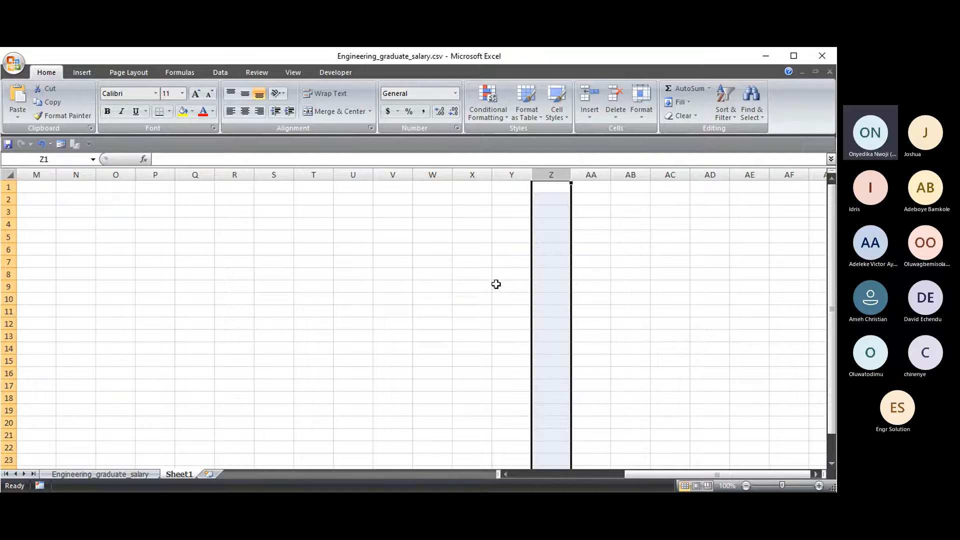
pyautogui.moveTo(663, 475); pyautogui.dragTo(545, 474)
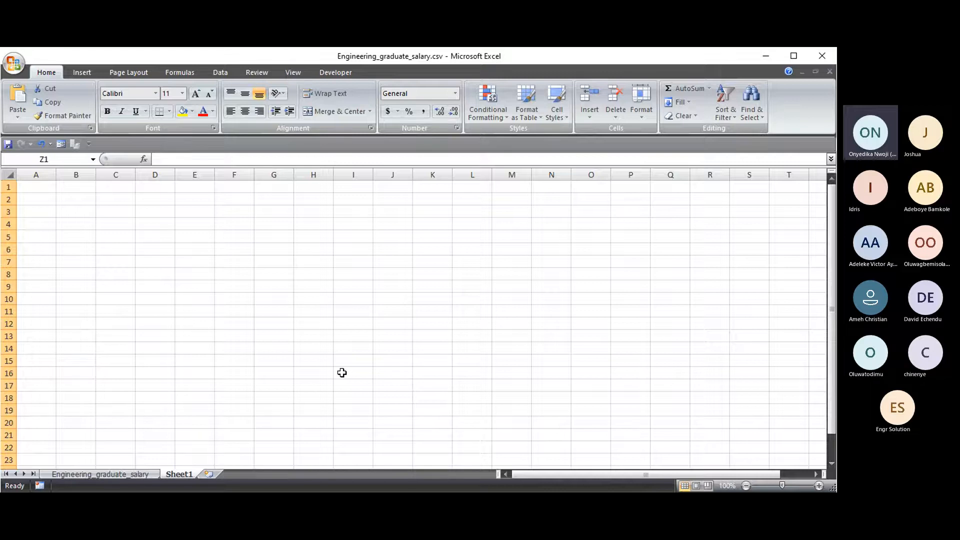
pyautogui.click(33, 174)
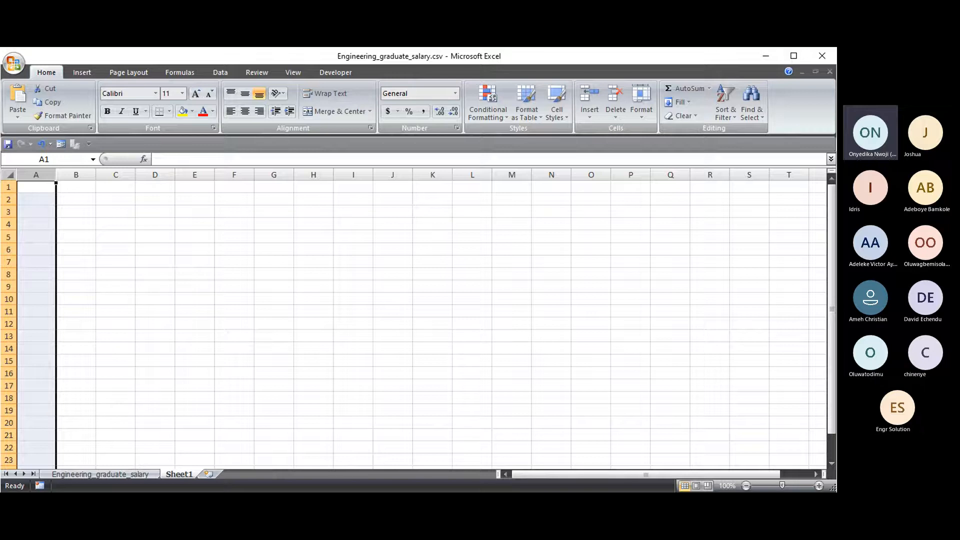
pyautogui.click(575, 502)
pyautogui.click(353, 291)
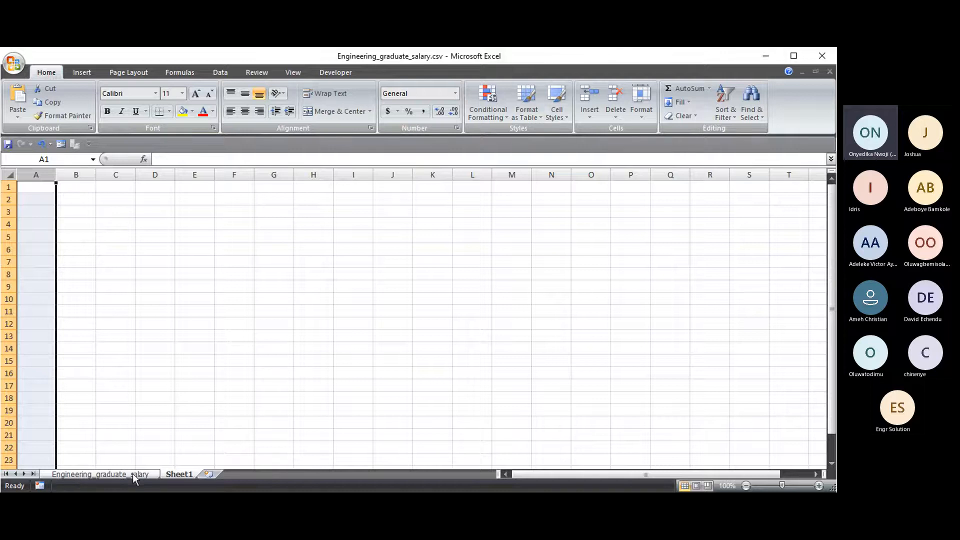
pyautogui.click(87, 473)
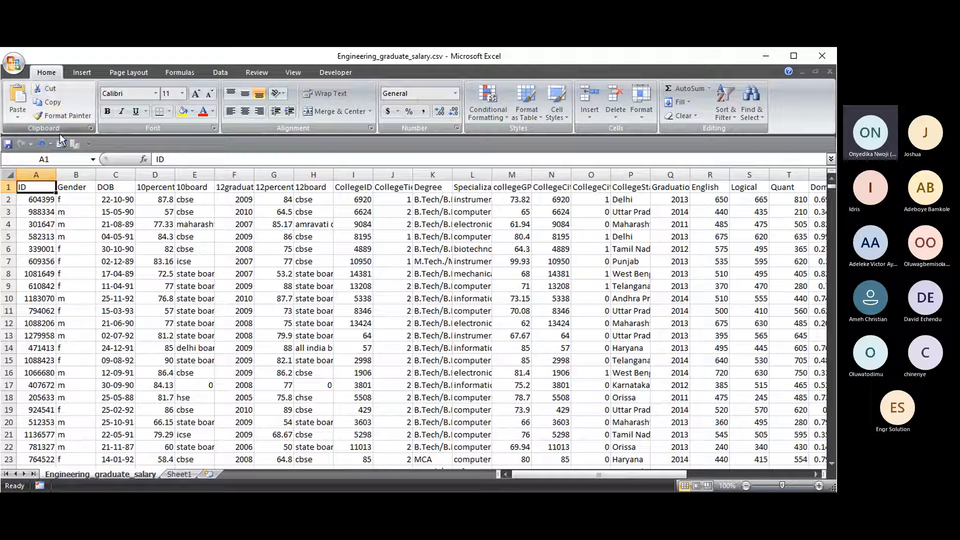
pyautogui.click(13, 67)
pyautogui.moveTo(64, 182)
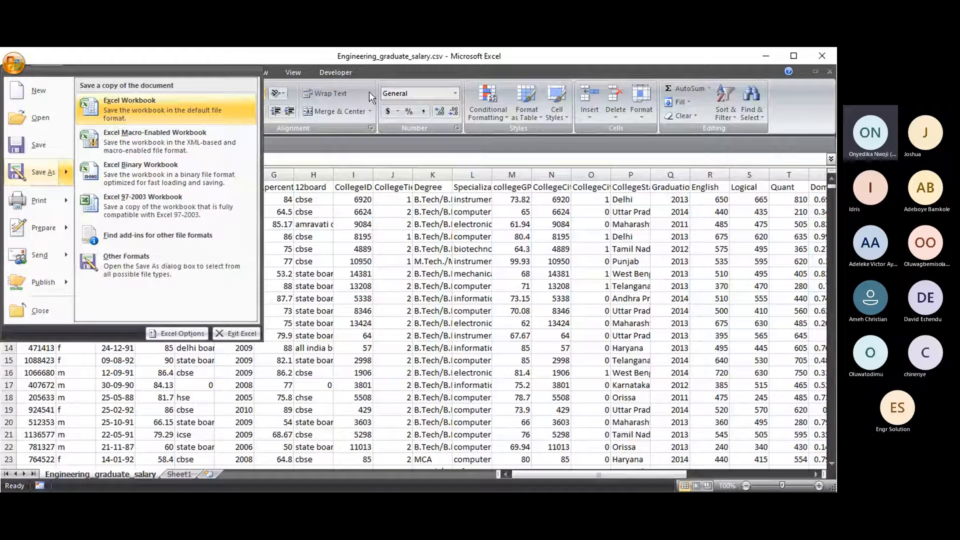
pyautogui.click(296, 91)
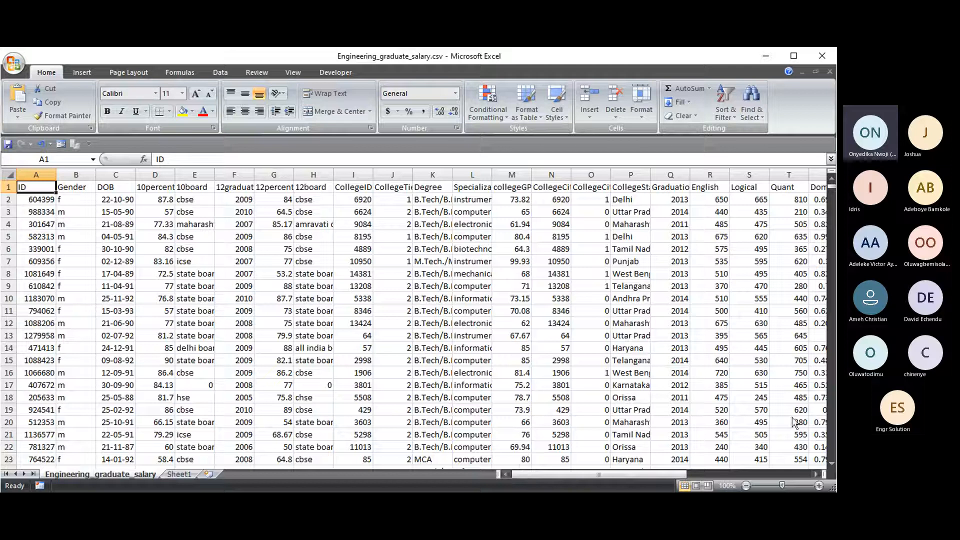
pyautogui.click(114, 273)
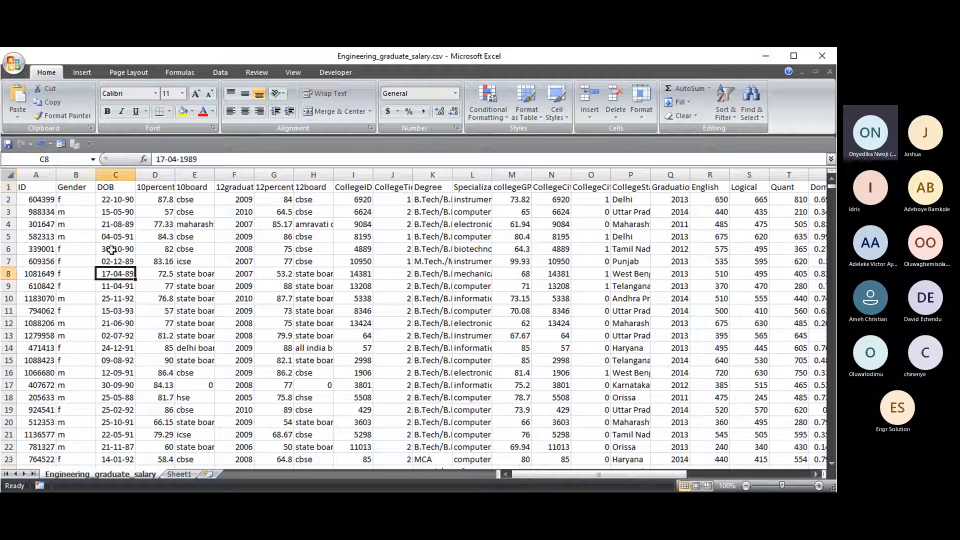
pyautogui.click(225, 239)
pyautogui.click(36, 174)
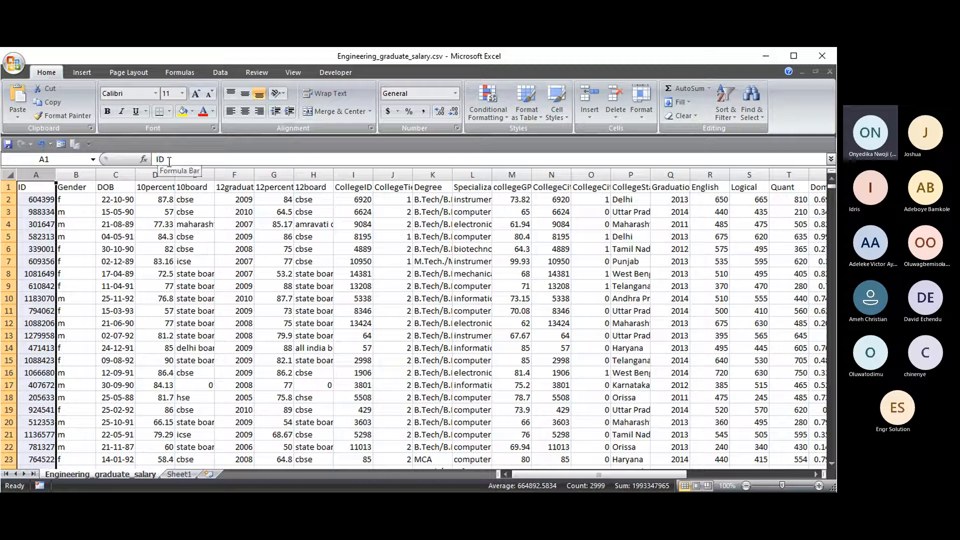
pyautogui.click(186, 160)
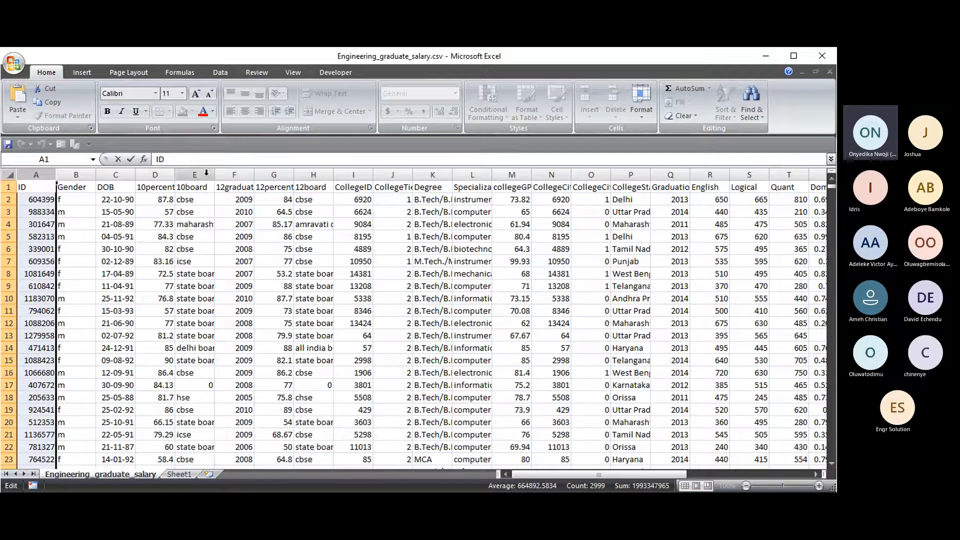
pyautogui.click(203, 233)
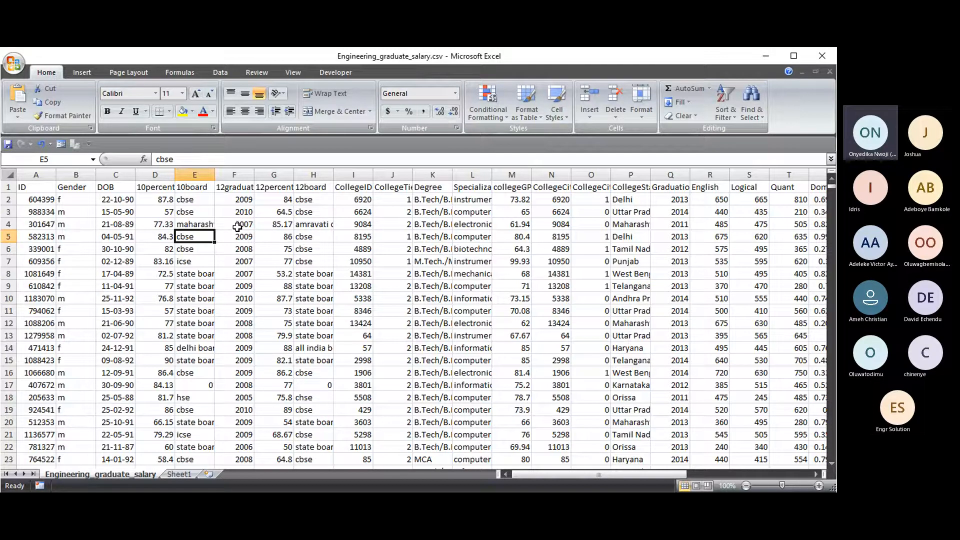
pyautogui.click(194, 224)
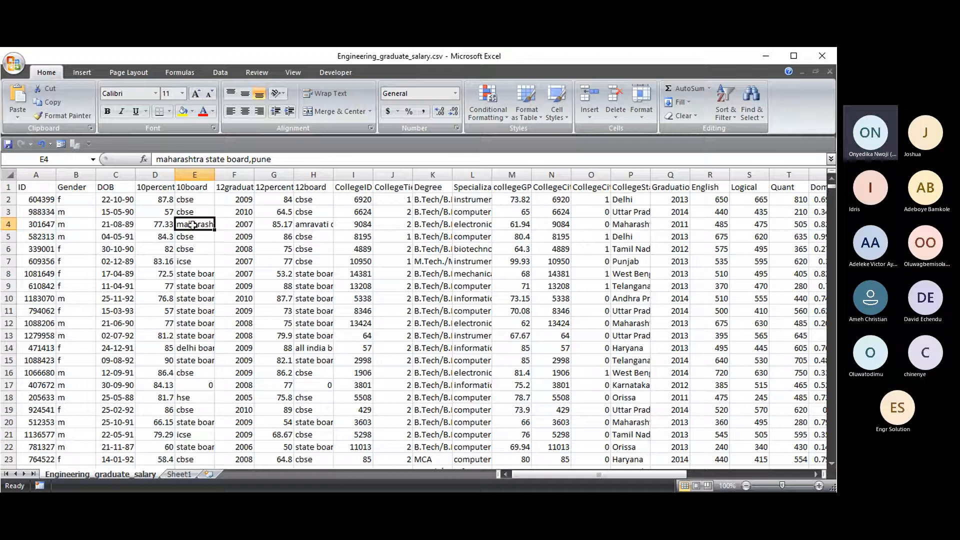
pyautogui.moveTo(156, 159); pyautogui.dragTo(295, 158)
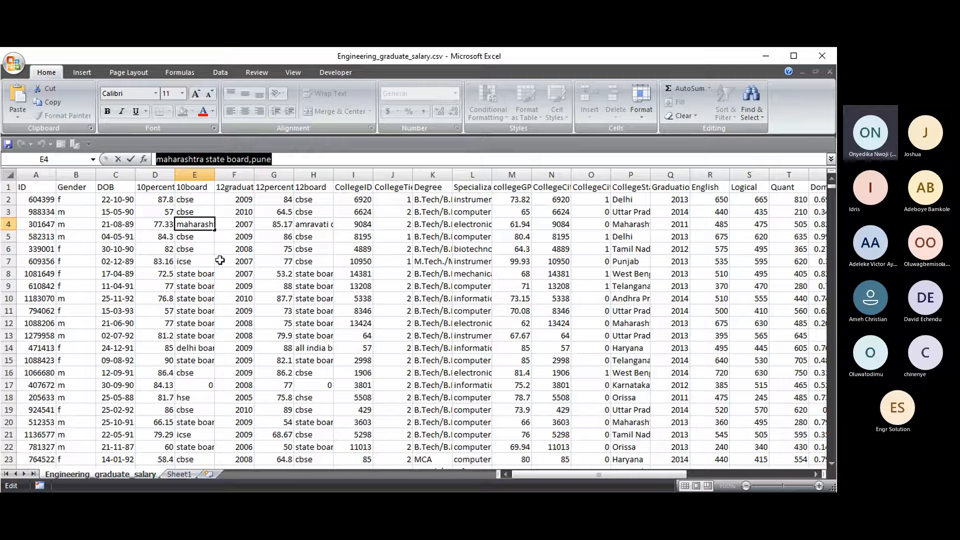
pyautogui.click(194, 251)
pyautogui.click(186, 223)
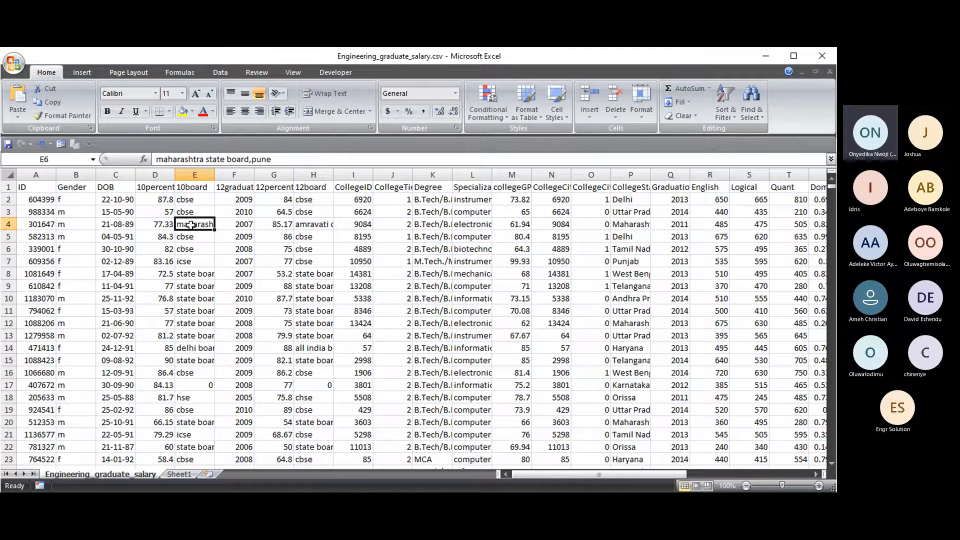
pyautogui.moveTo(281, 160); pyautogui.dragTo(158, 160)
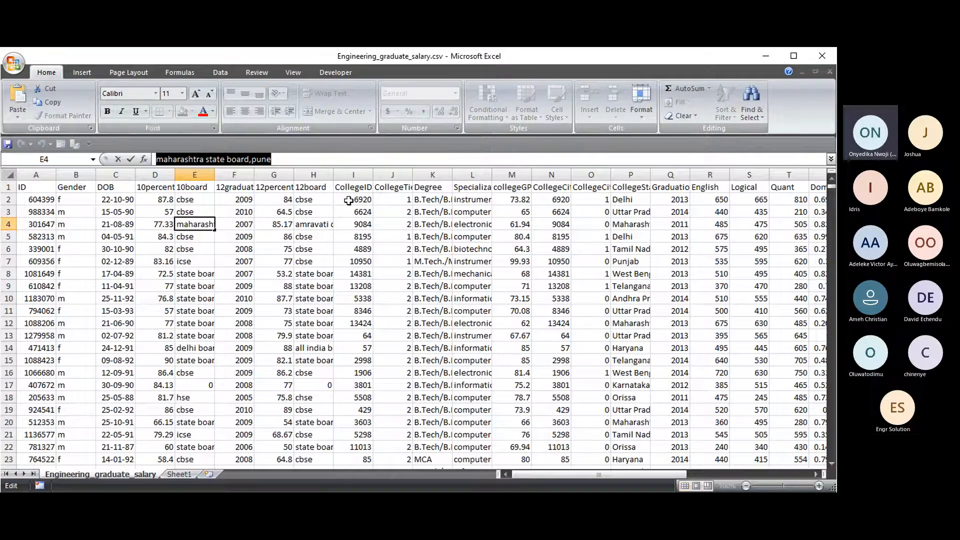
pyautogui.press('Escape')
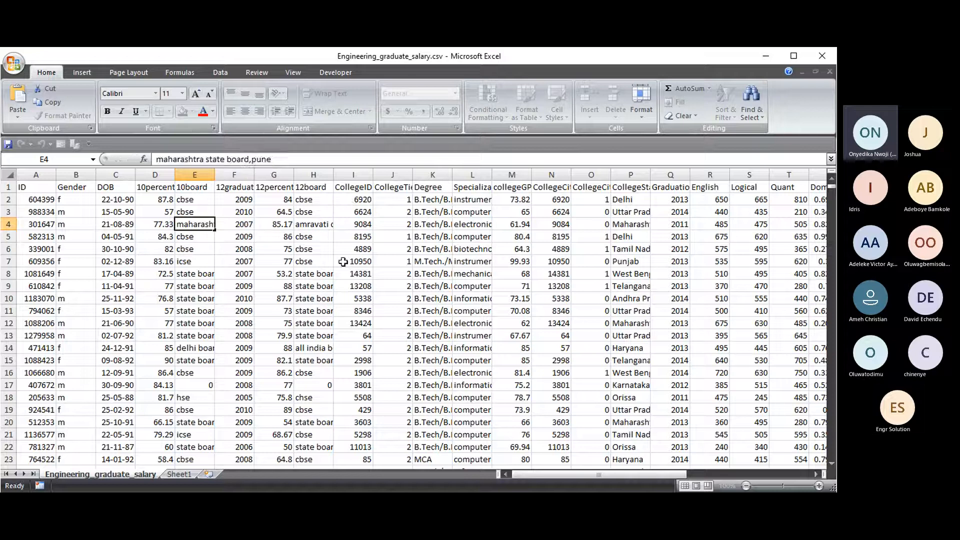
pyautogui.click(343, 261)
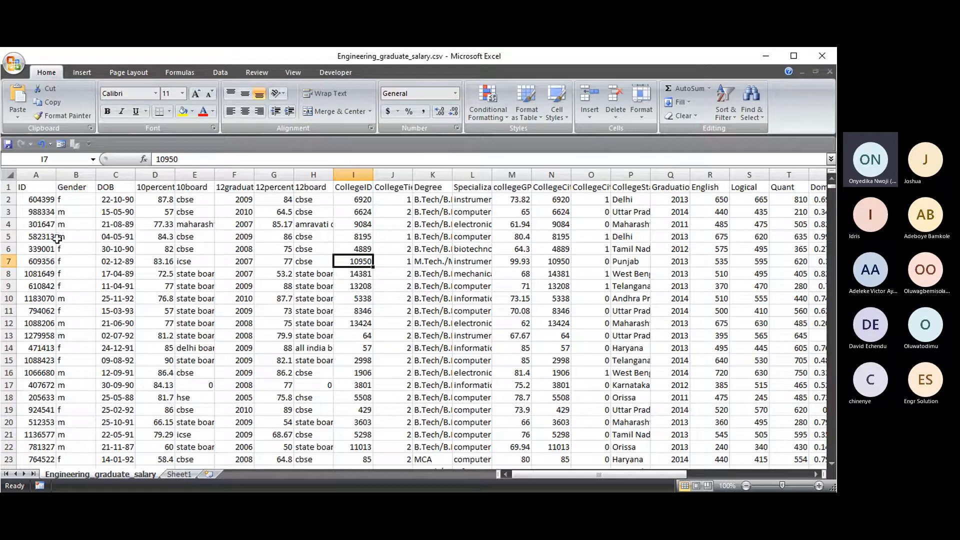
pyautogui.click(392, 175)
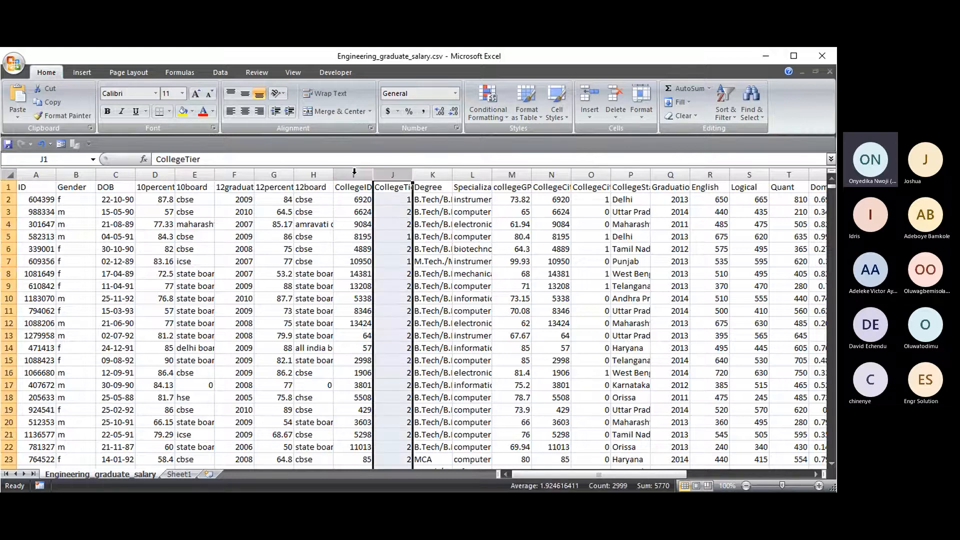
pyautogui.click(274, 174)
pyautogui.click(195, 175)
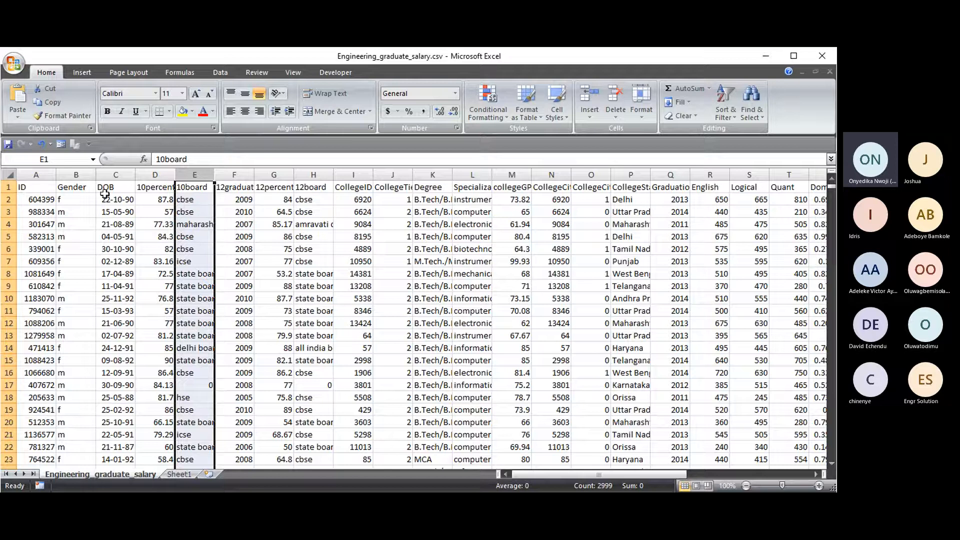
pyautogui.click(86, 196)
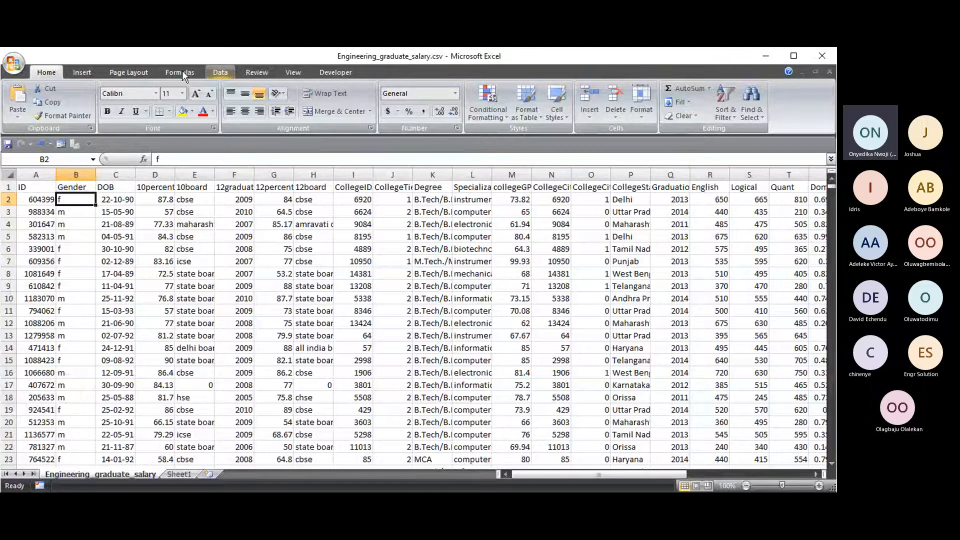
# - Switch on AutoFilter arrows for every column header of the salary table via Data > Filter
pyautogui.click(220, 72)
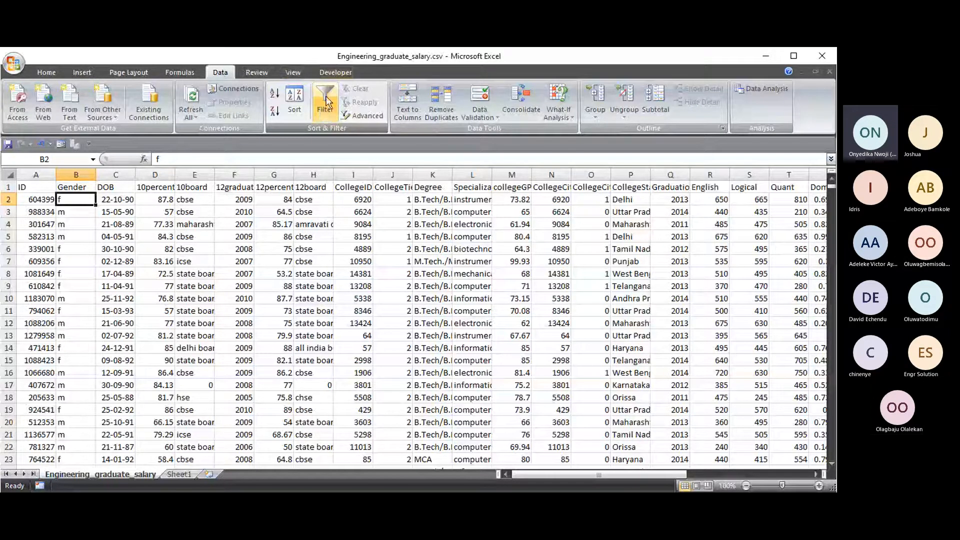
pyautogui.click(322, 101)
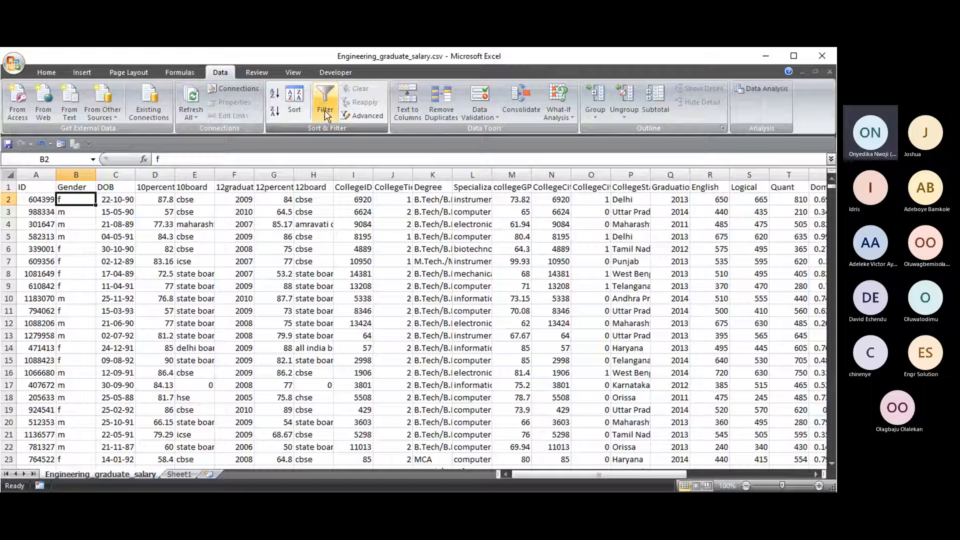
pyautogui.click(326, 109)
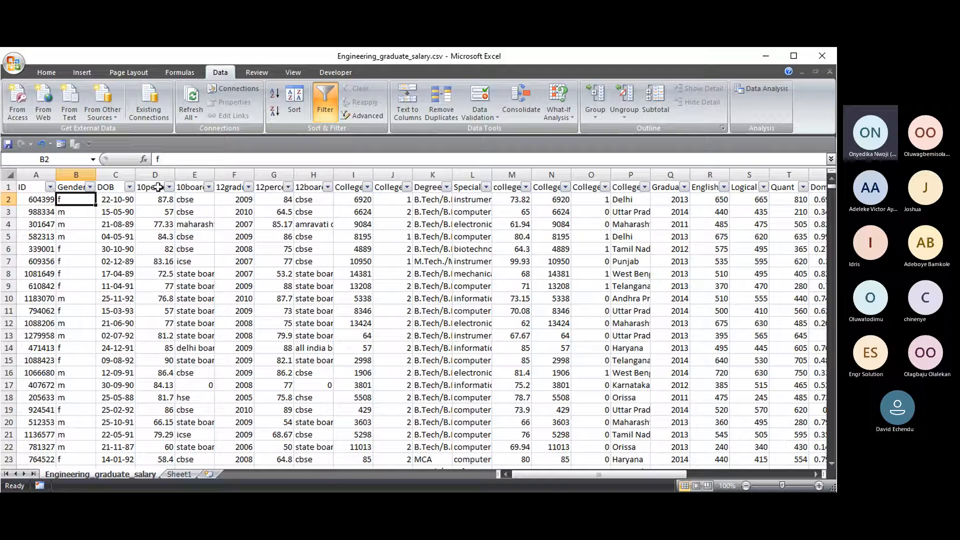
pyautogui.moveTo(587, 475); pyautogui.dragTo(564, 466)
pyautogui.click(50, 187)
pyautogui.scroll(-4, 78, 305)
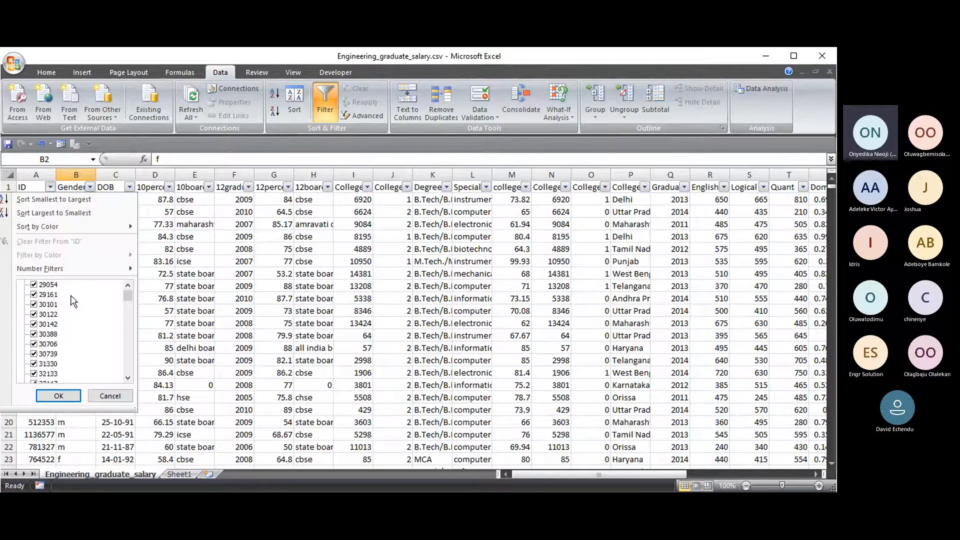
pyautogui.moveTo(127, 297); pyautogui.dragTo(128, 385)
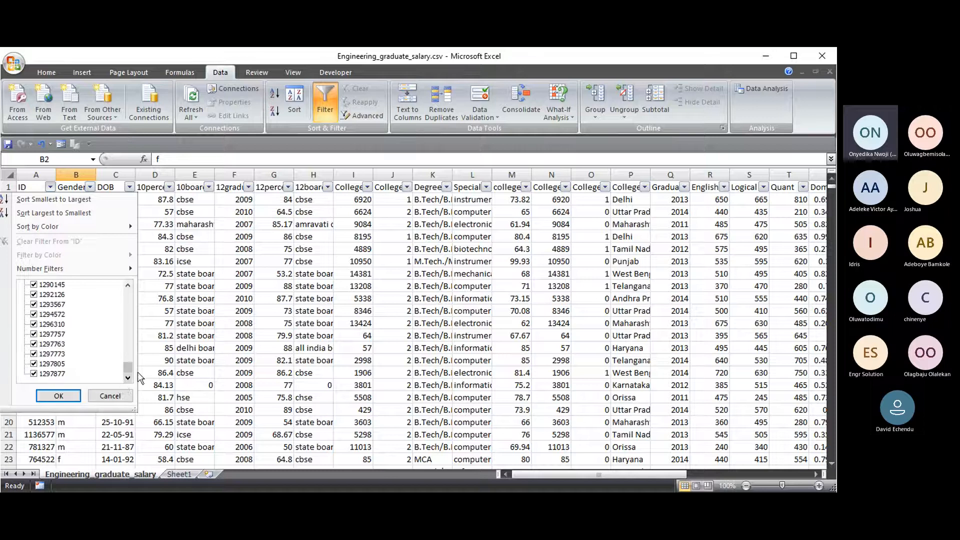
pyautogui.click(138, 374)
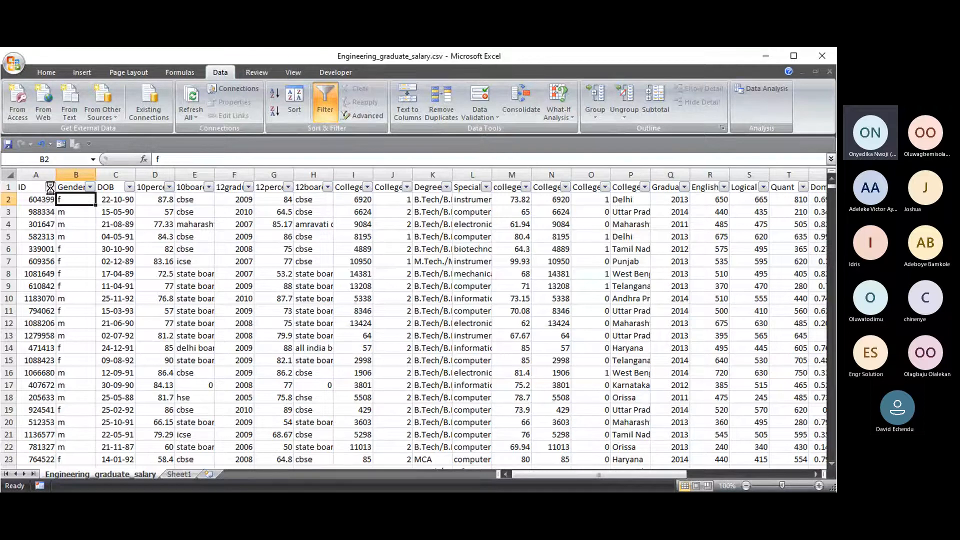
pyautogui.click(50, 187)
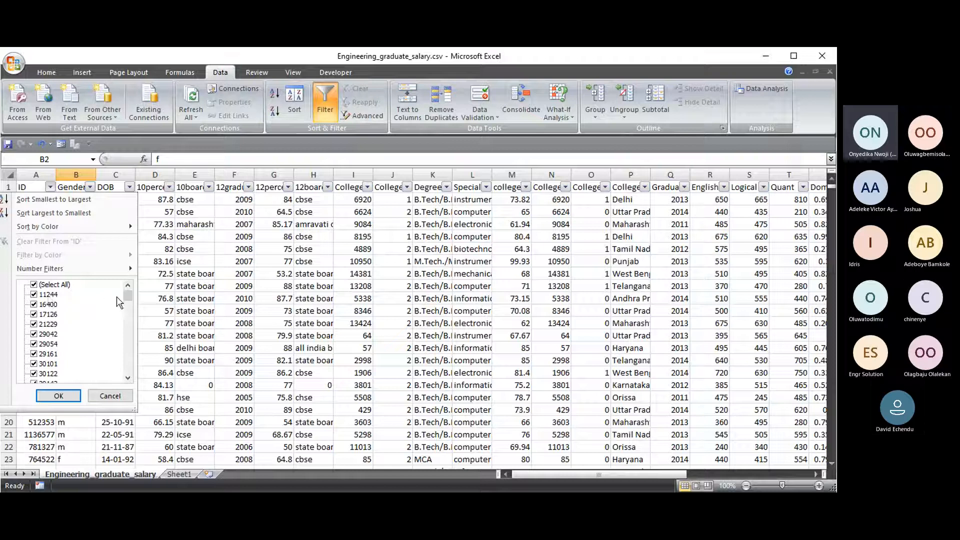
pyautogui.moveTo(126, 295); pyautogui.dragTo(133, 379)
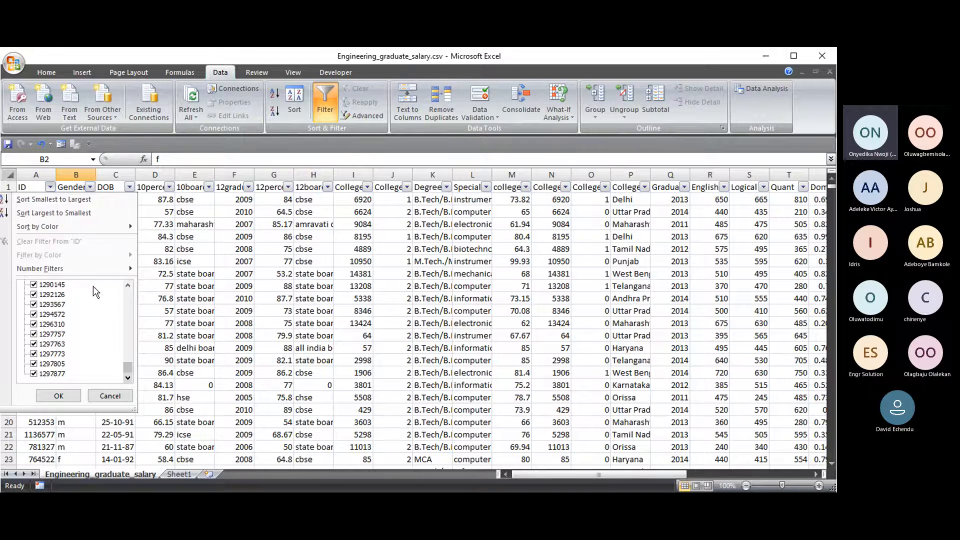
pyautogui.press('Return')
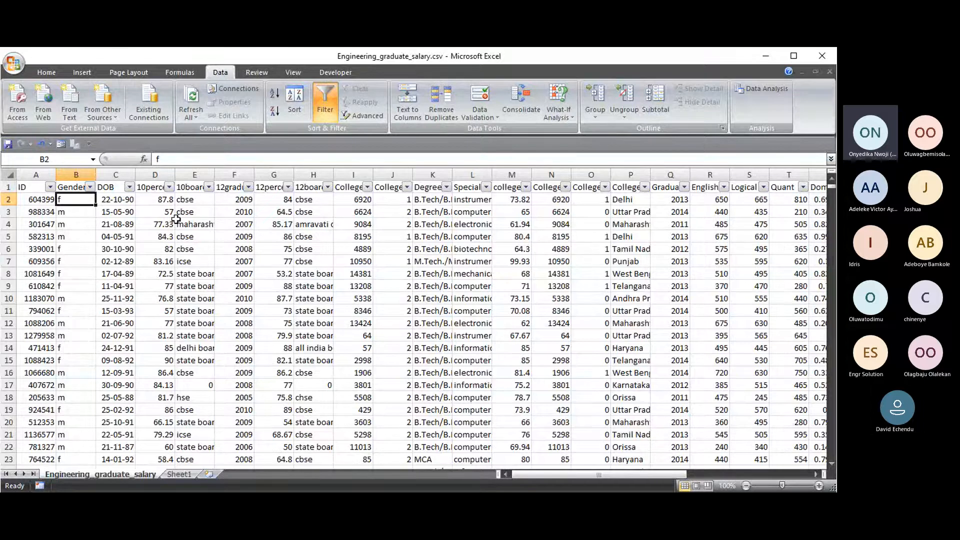
# - Widen the Degree column, then open and close its filter list unchanged
pyautogui.moveTo(451, 174); pyautogui.dragTo(462, 174)
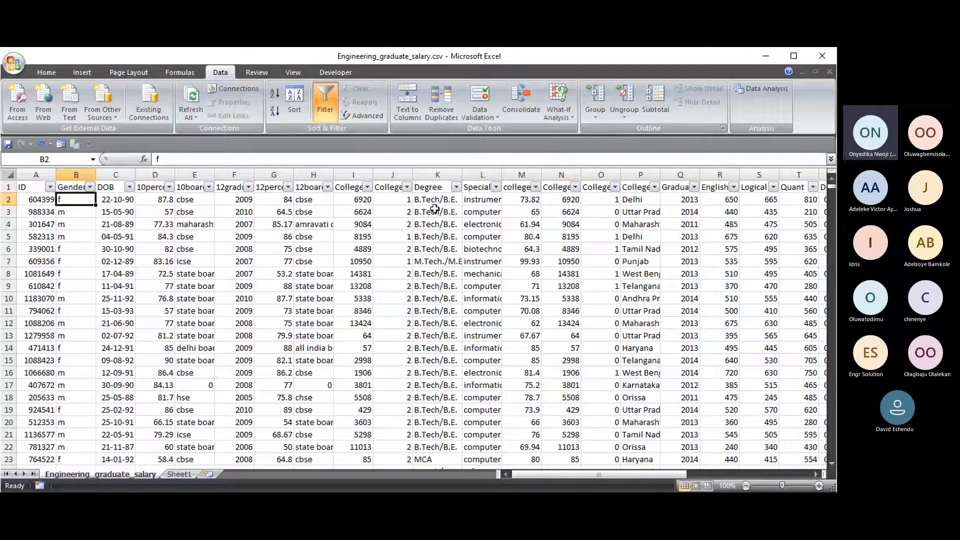
pyautogui.click(437, 174)
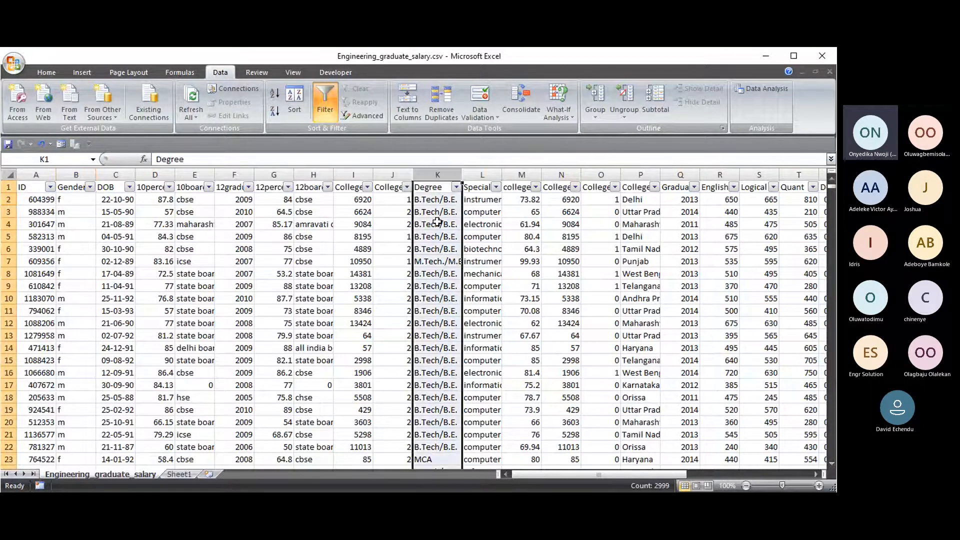
pyautogui.click(438, 187)
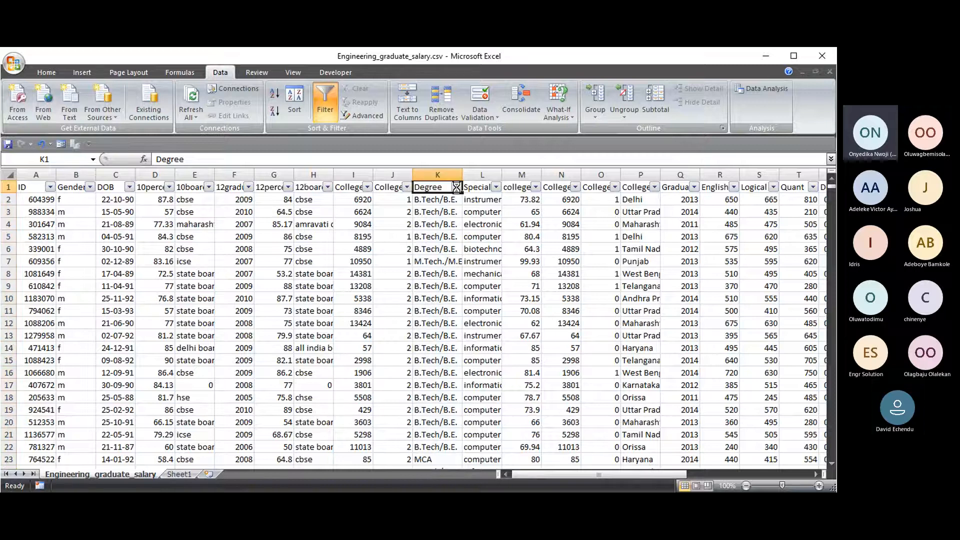
pyautogui.click(456, 187)
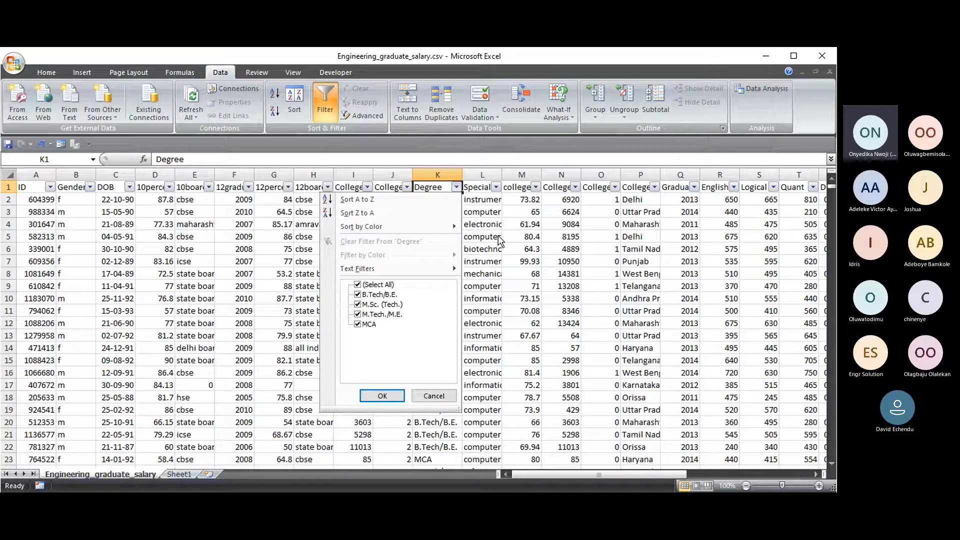
pyautogui.click(452, 177)
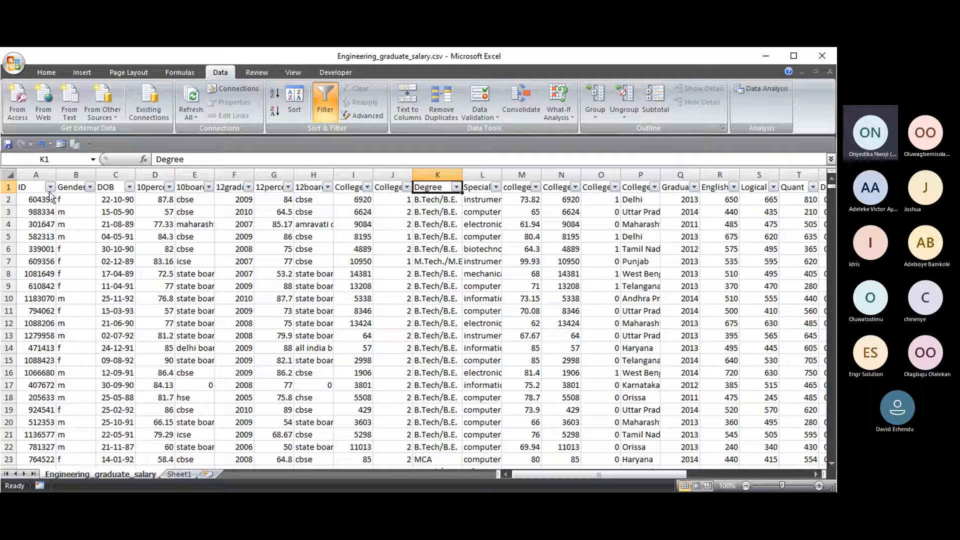
# - Select the ID column and rows 2 and 4, make row 5 taller, and reopen the Degree filter
pyautogui.click(49, 175)
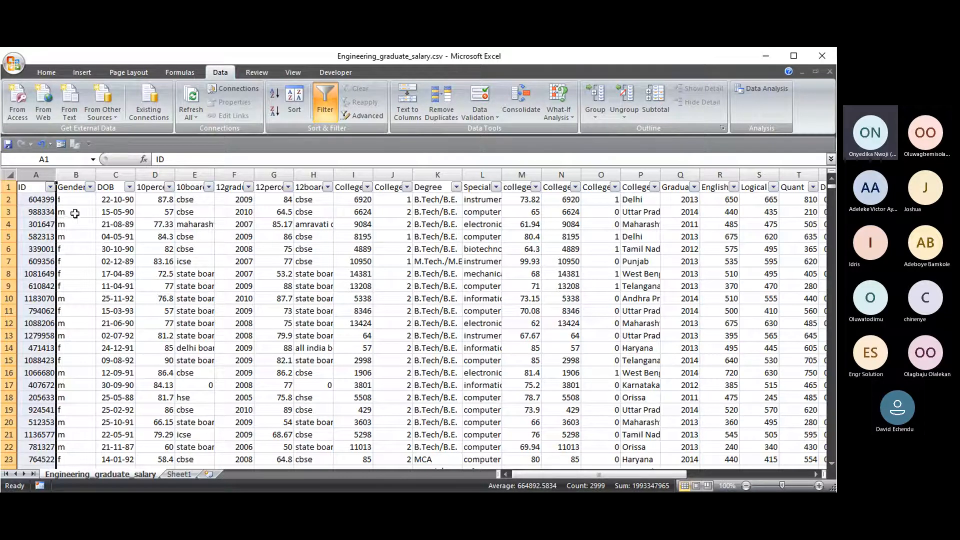
pyautogui.click(9, 200)
pyautogui.click(9, 224)
pyautogui.moveTo(9, 243); pyautogui.dragTo(10, 245)
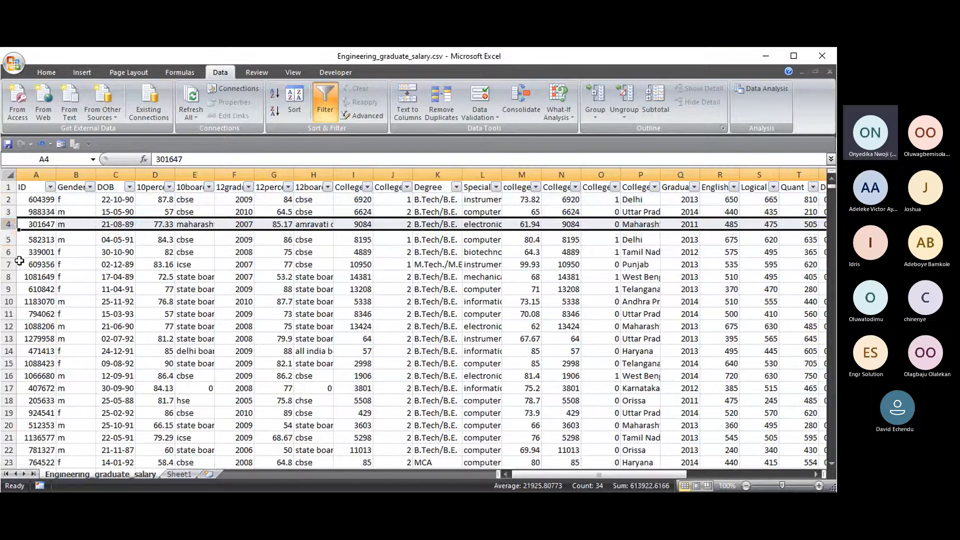
pyautogui.click(455, 187)
pyautogui.click(456, 187)
pyautogui.click(456, 188)
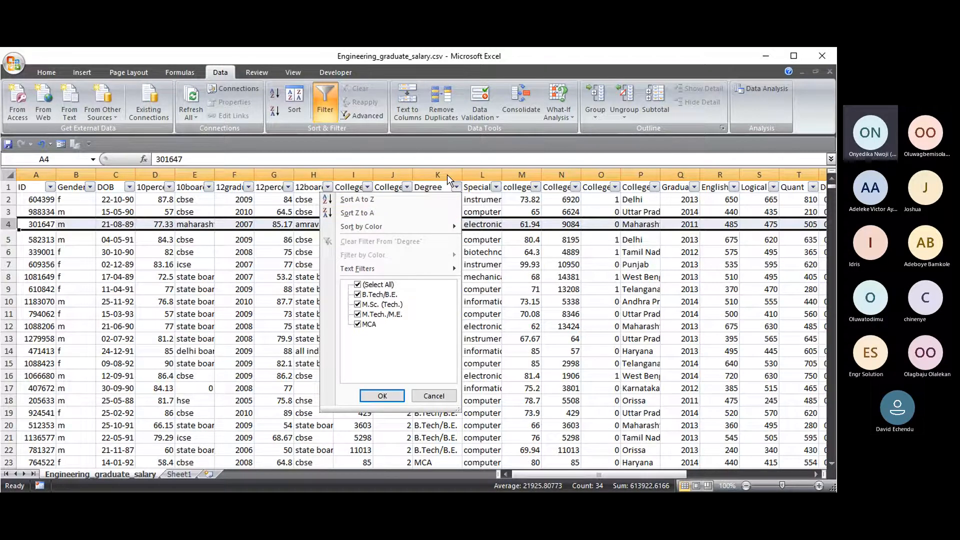
pyautogui.press('Escape')
pyautogui.click(456, 187)
pyautogui.click(424, 398)
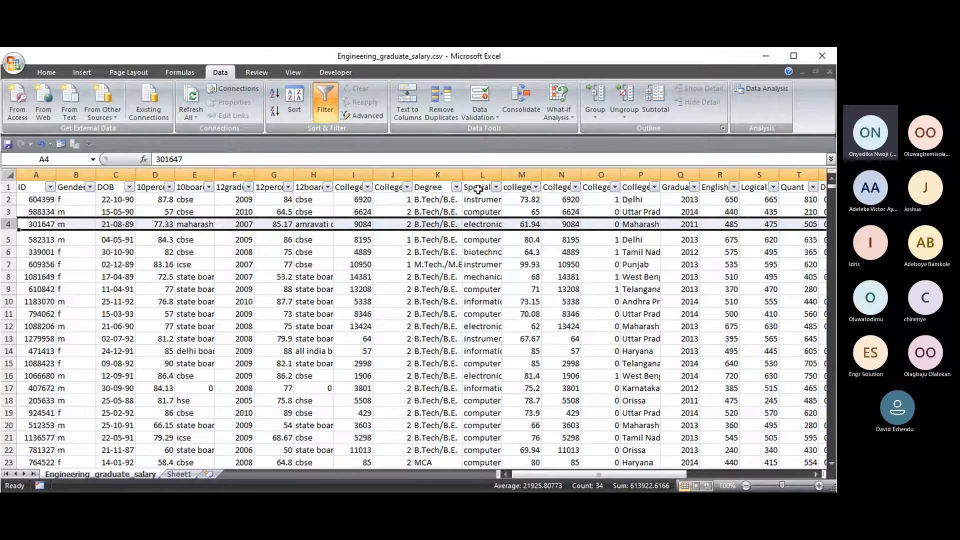
pyautogui.click(477, 189)
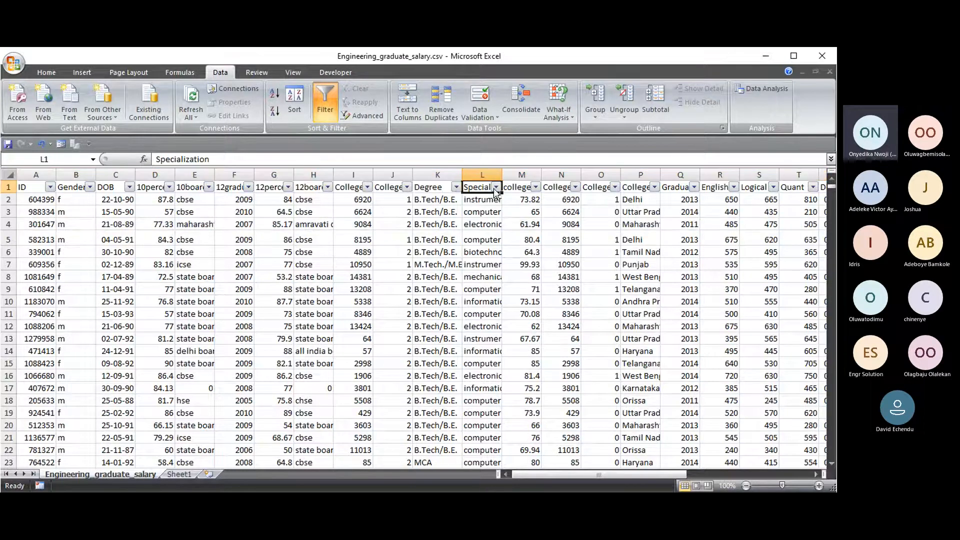
pyautogui.click(496, 187)
pyautogui.scroll(-6, 429, 302)
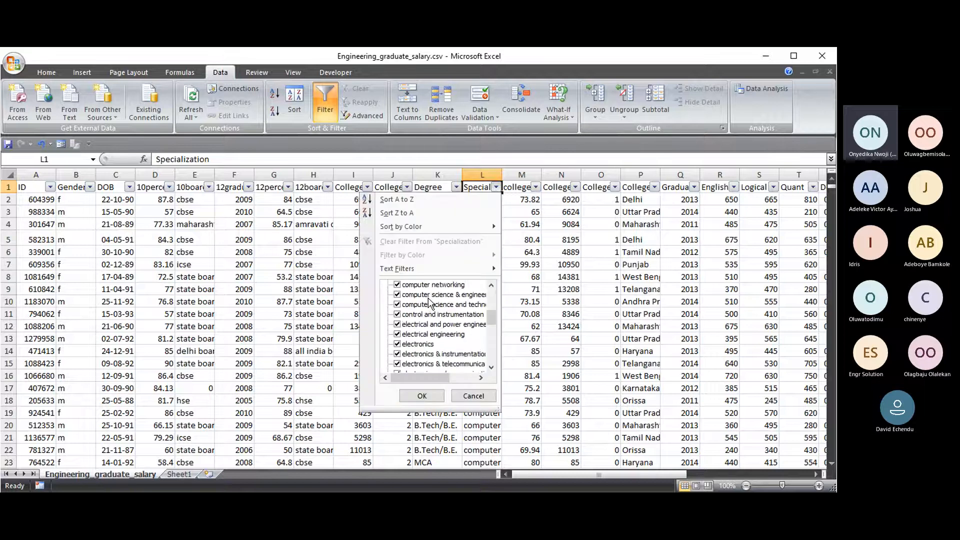
pyautogui.scroll(-4, 428, 300)
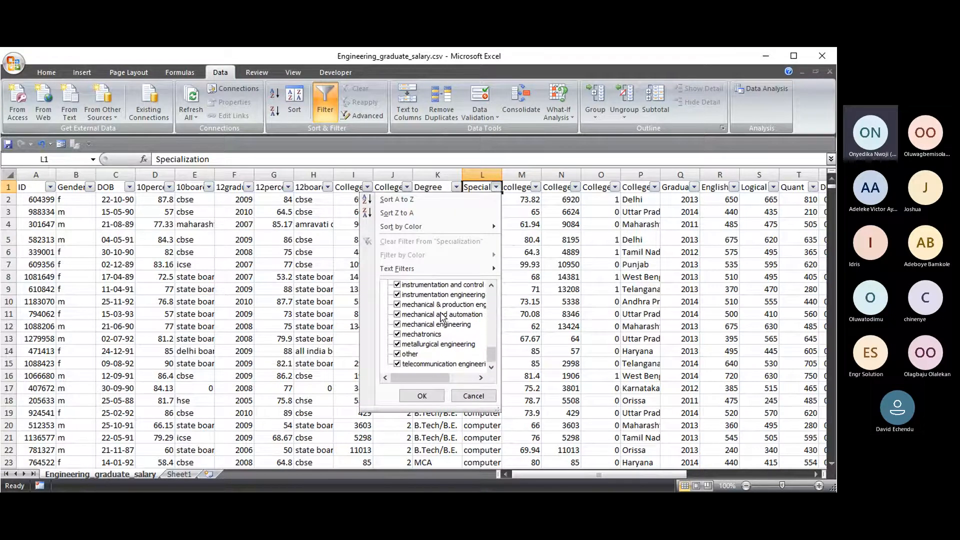
pyautogui.click(471, 394)
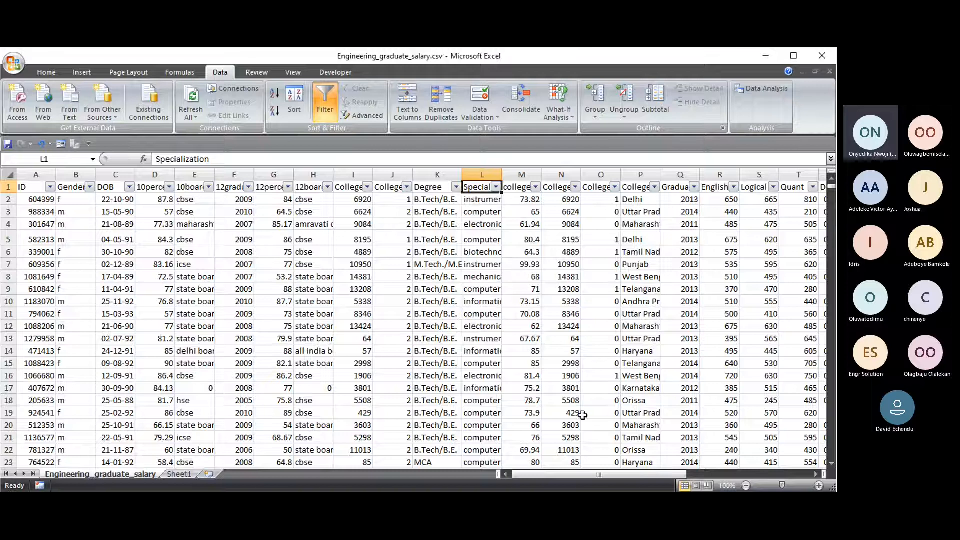
pyautogui.click(640, 174)
pyautogui.click(642, 188)
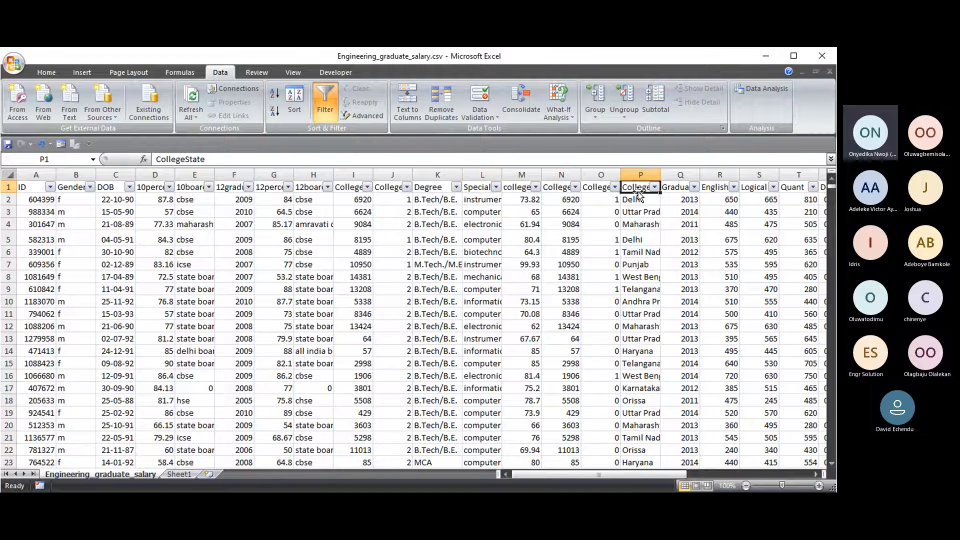
pyautogui.click(654, 187)
pyautogui.scroll(-6, 587, 311)
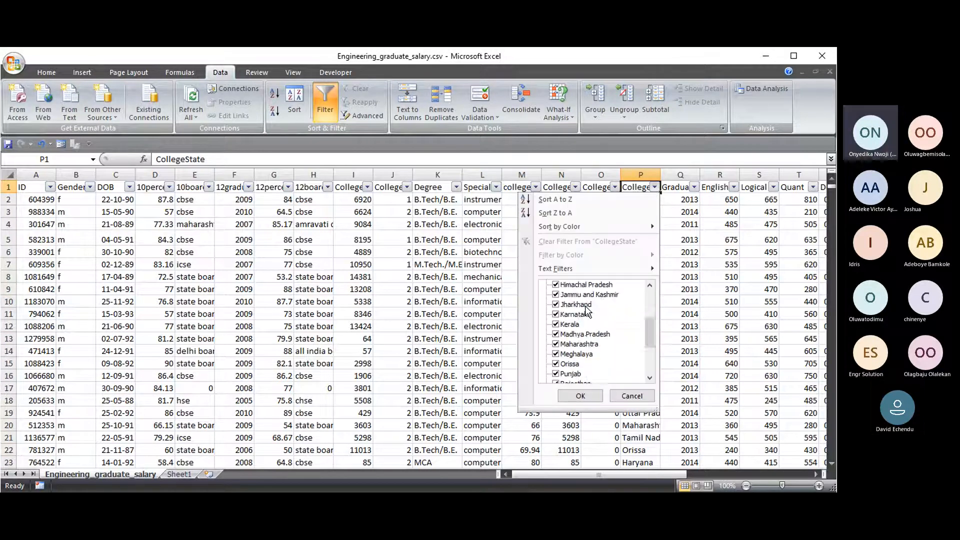
pyautogui.scroll(6, 594, 340)
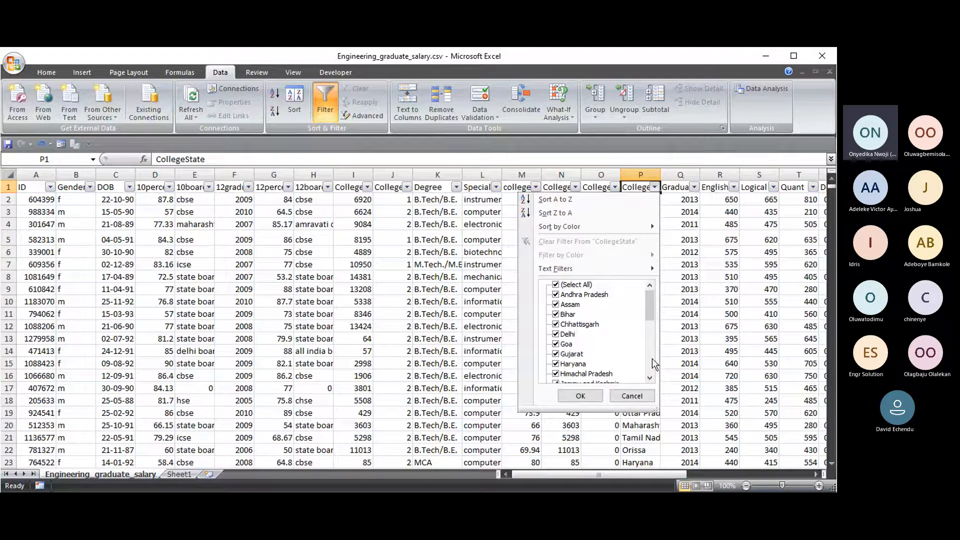
pyautogui.click(632, 396)
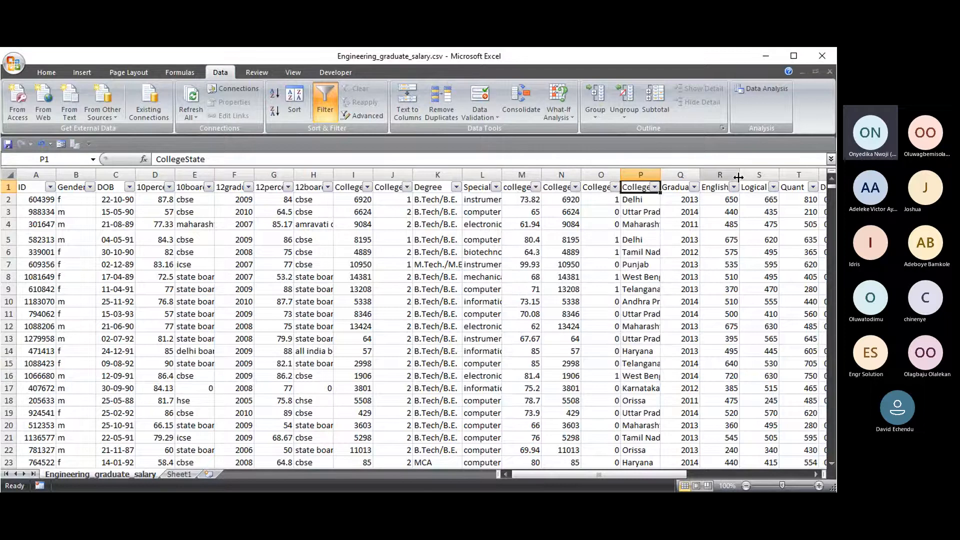
# - Scroll back to column A, widen column B so 'Gender' fits, and open its filter list
pyautogui.moveTo(589, 475); pyautogui.dragTo(678, 477)
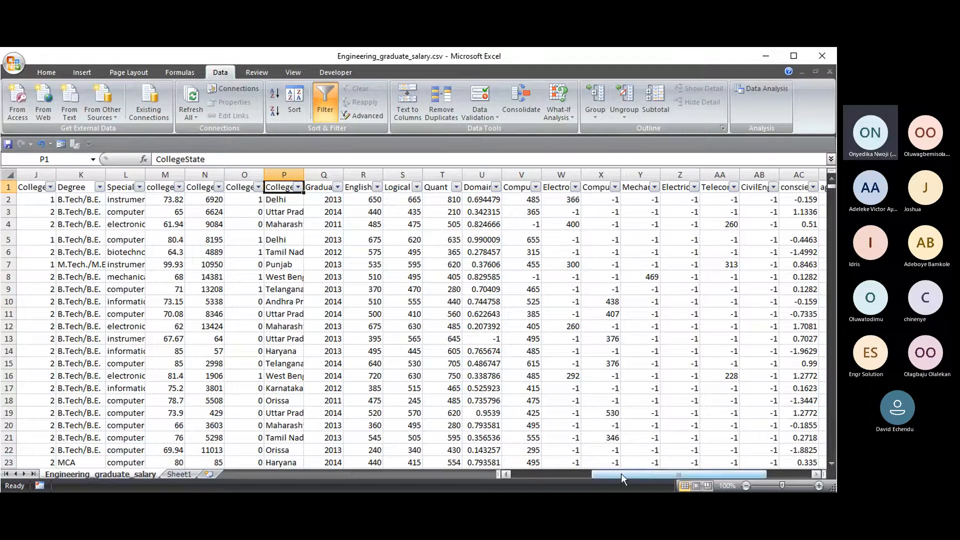
pyautogui.moveTo(616, 474); pyautogui.dragTo(487, 466)
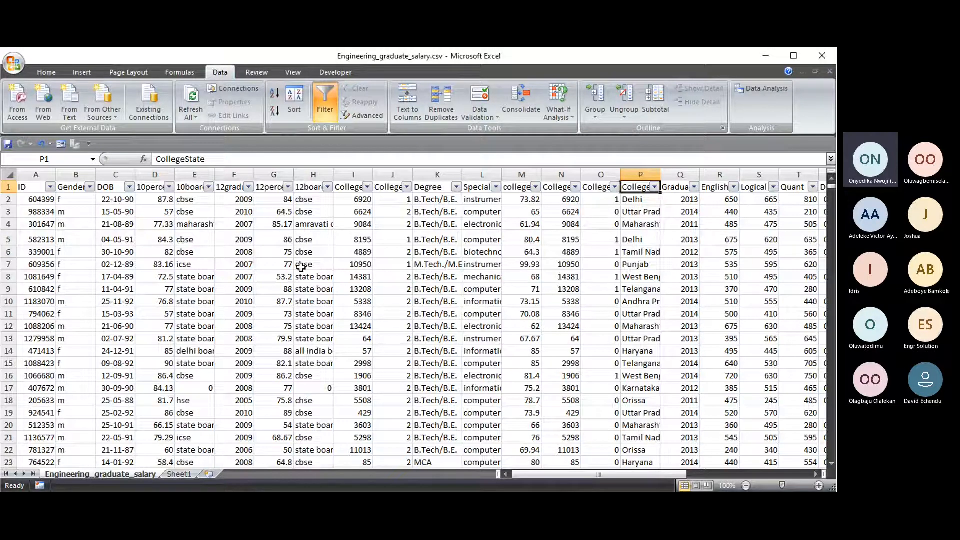
pyautogui.moveTo(96, 175); pyautogui.dragTo(115, 174)
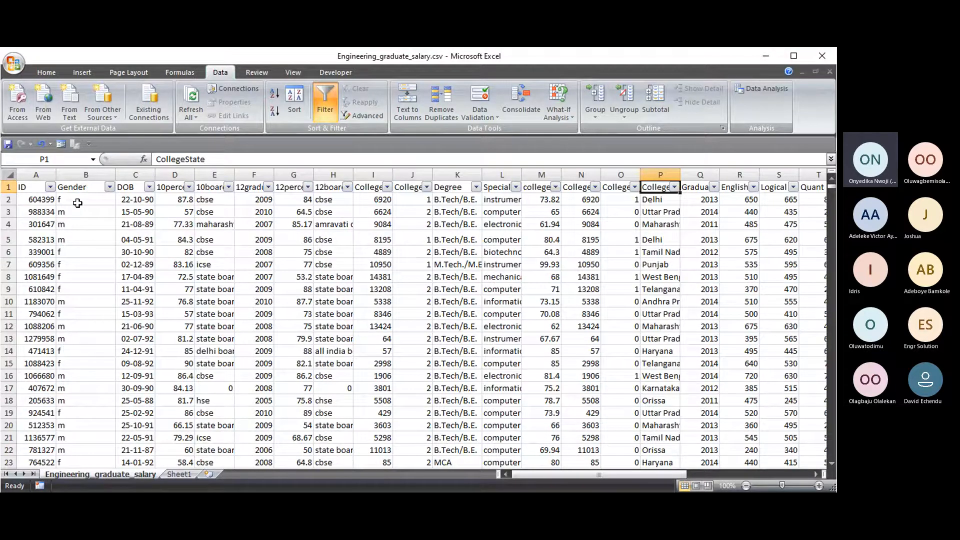
pyautogui.click(78, 202)
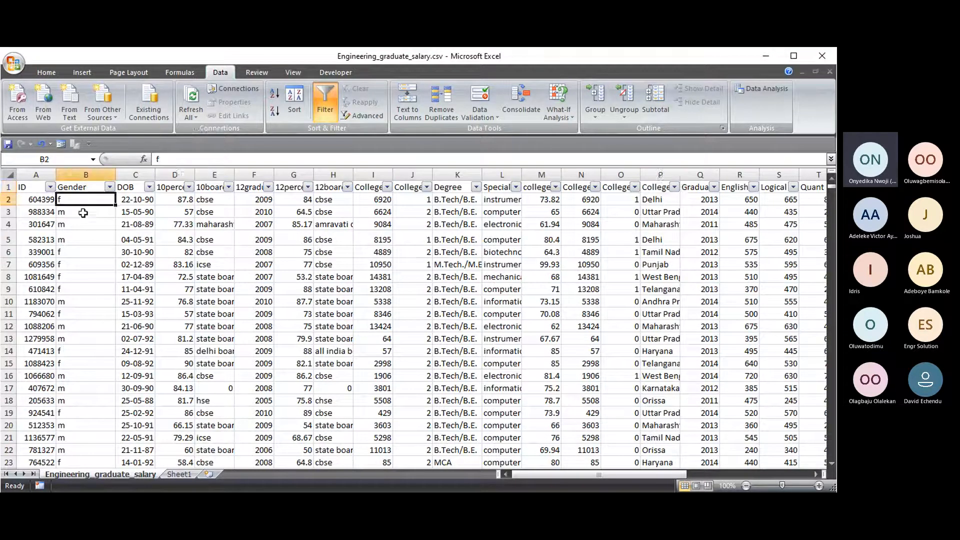
pyautogui.click(85, 213)
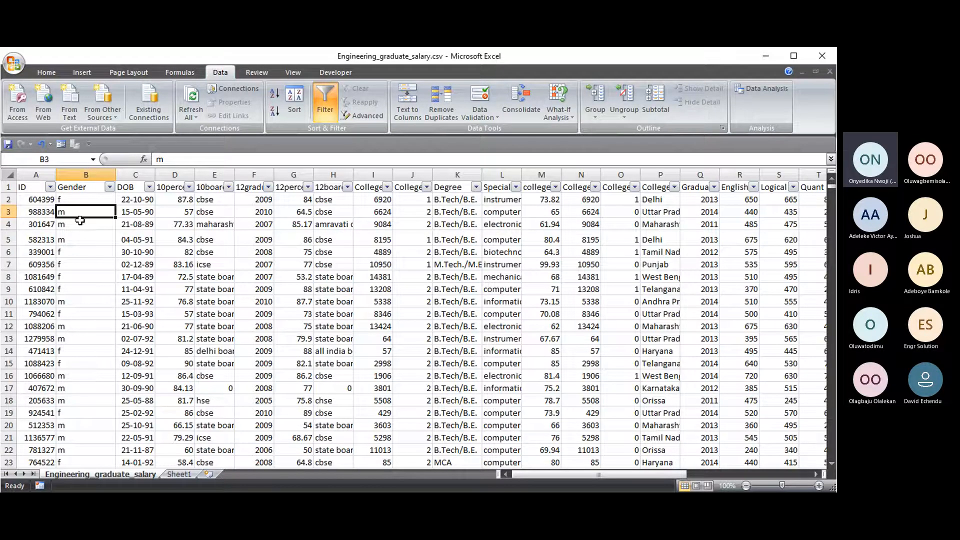
pyautogui.click(109, 187)
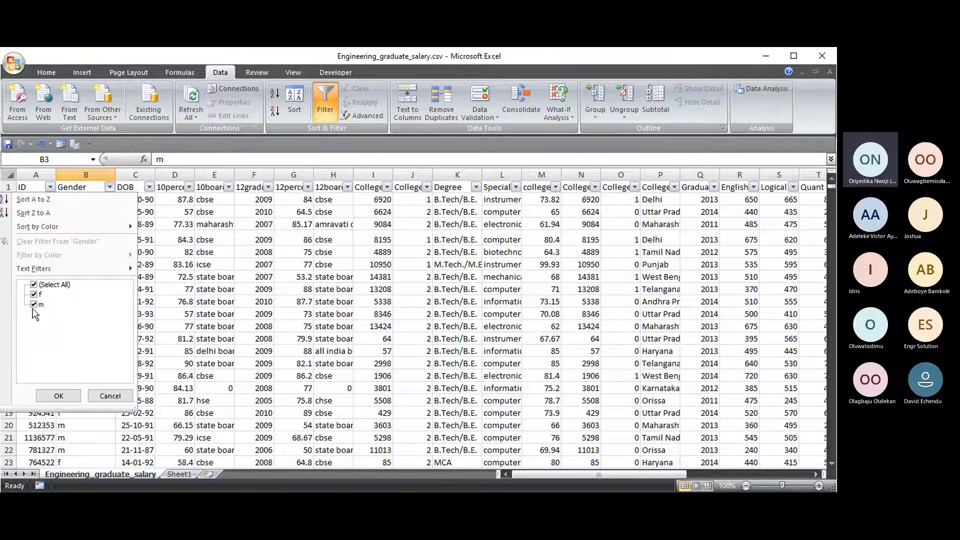
# - Close the Gender filter and delete the gender value in cell B4
pyautogui.click(58, 395)
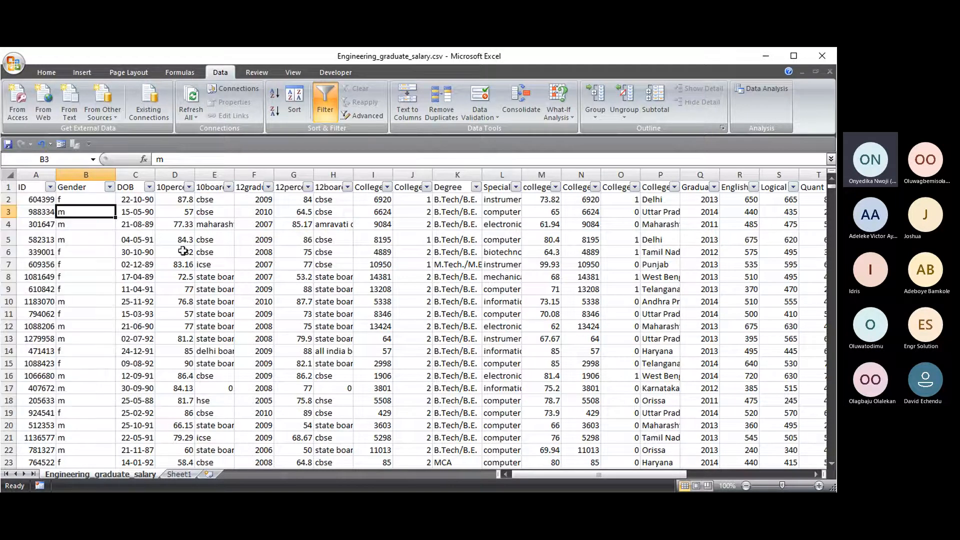
pyautogui.click(99, 252)
pyautogui.click(79, 223)
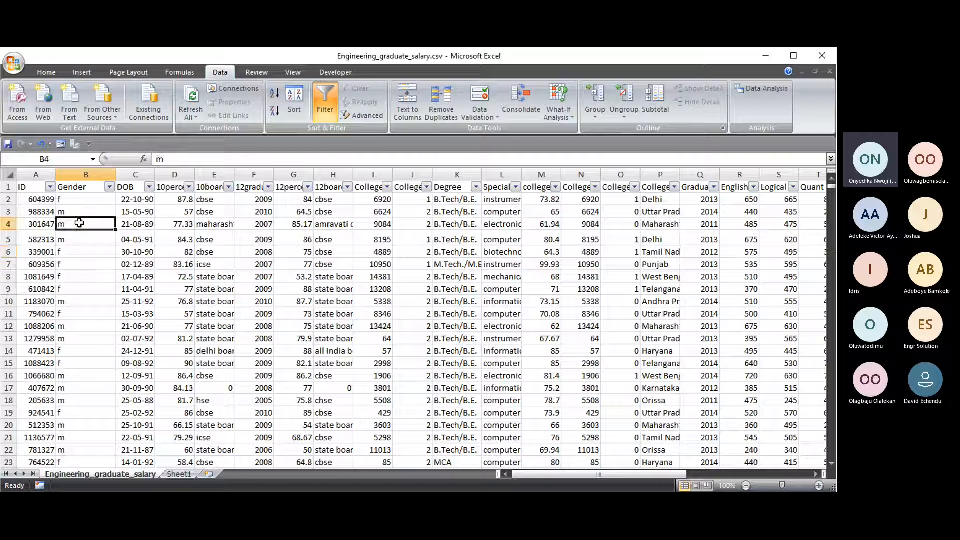
pyautogui.press('Delete')
pyautogui.press('Down')
pyautogui.press('Down')
pyautogui.press('Down')
pyautogui.press('Down')
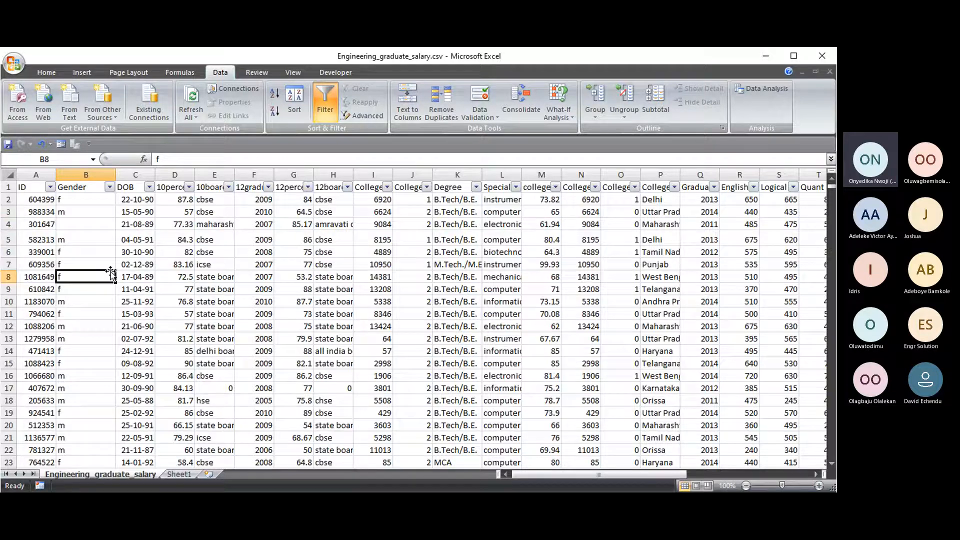
pyautogui.click(80, 221)
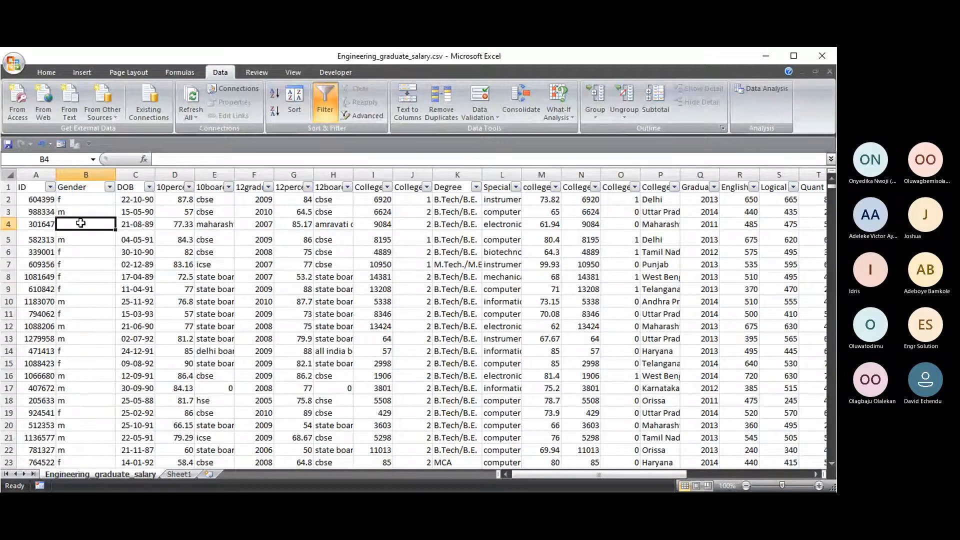
# - Filter the Gender column to (Blanks) only, leaving row 4 as 1 of 2998 records
pyautogui.click(109, 187)
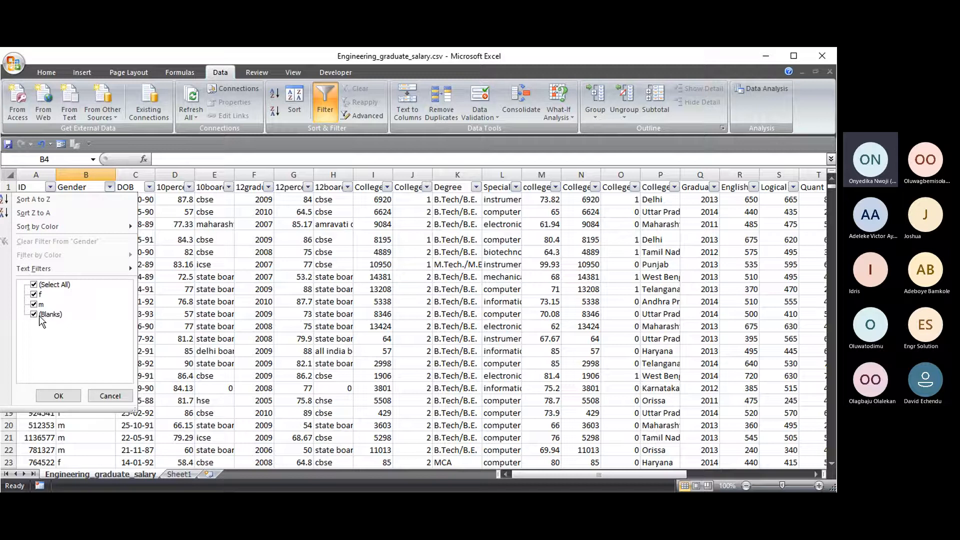
pyautogui.click(35, 284)
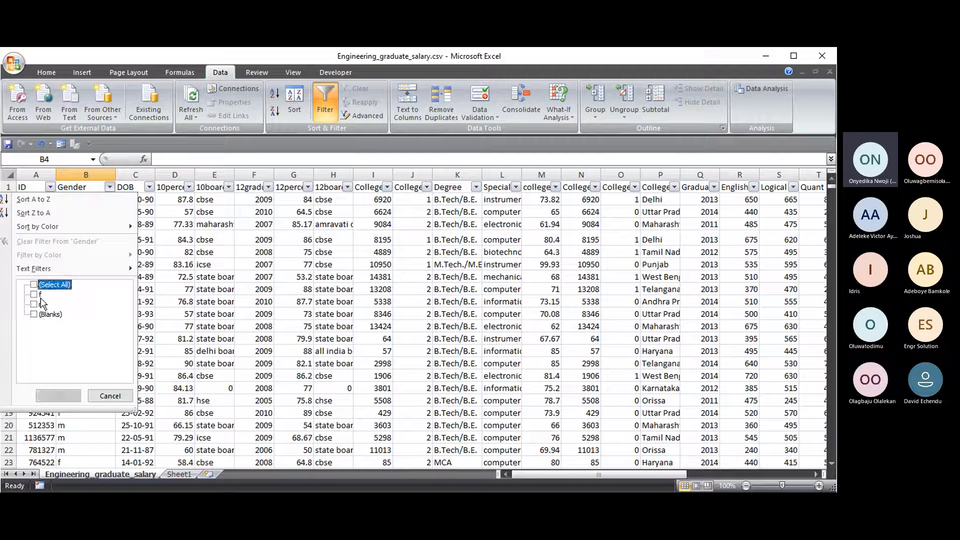
pyautogui.click(34, 314)
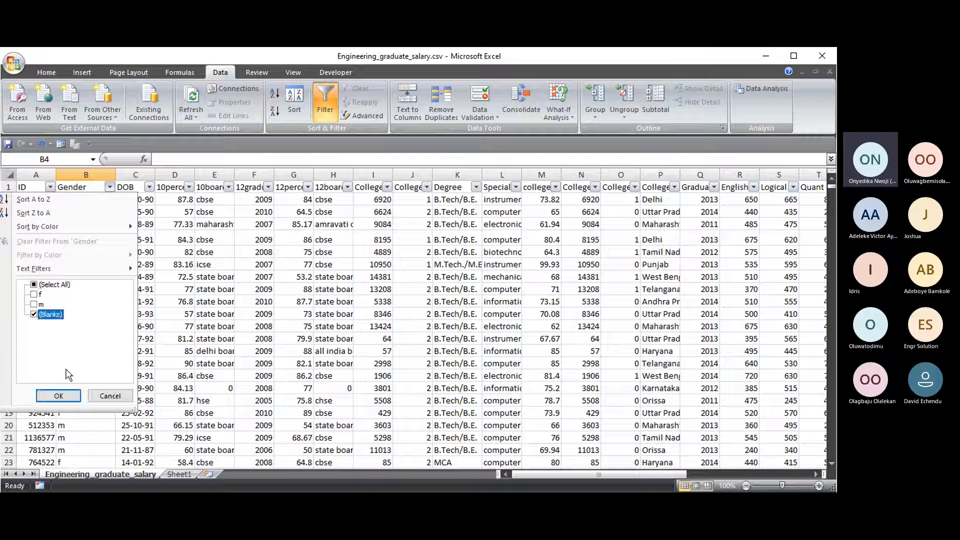
pyautogui.click(34, 284)
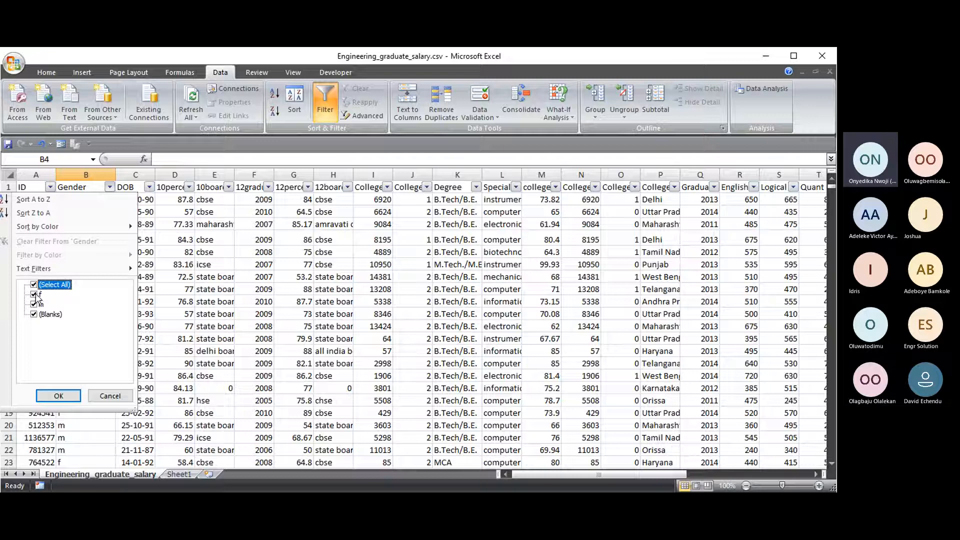
pyautogui.click(34, 294)
pyautogui.click(34, 284)
pyautogui.click(34, 284)
pyautogui.click(34, 314)
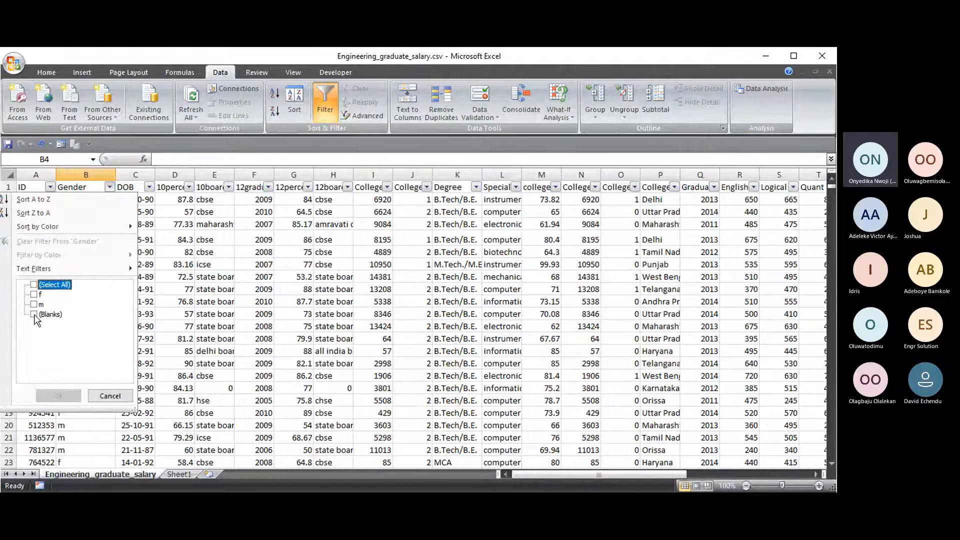
pyautogui.click(58, 398)
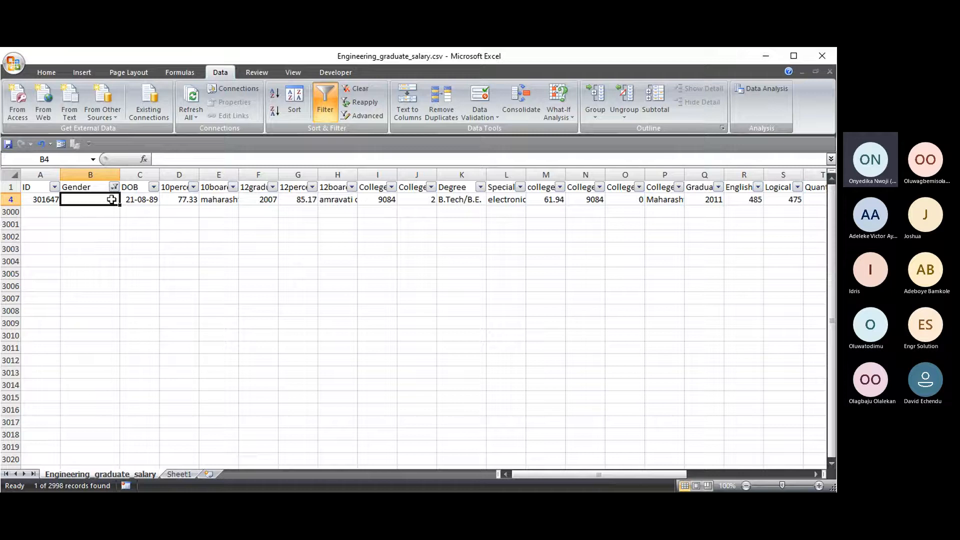
# - Type 'm' back into cell B4 and bring up the Gender filter options
pyautogui.click(49, 239)
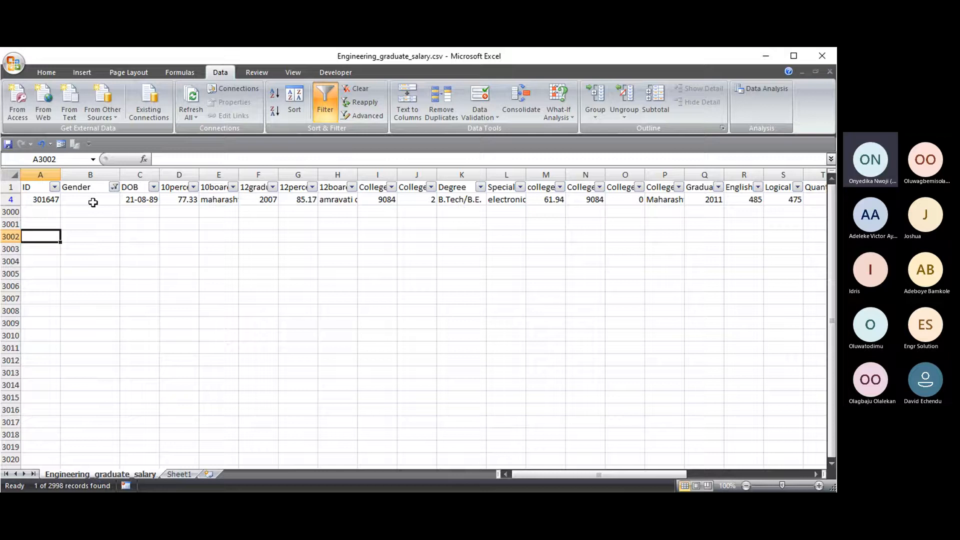
pyautogui.click(87, 200)
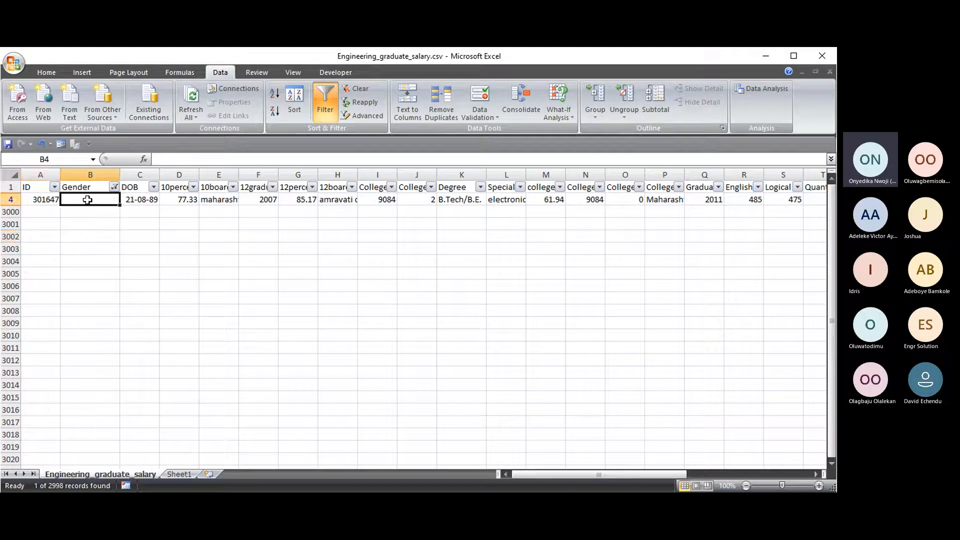
pyautogui.write('M')
pyautogui.press('BackSpace')
pyautogui.write('m')
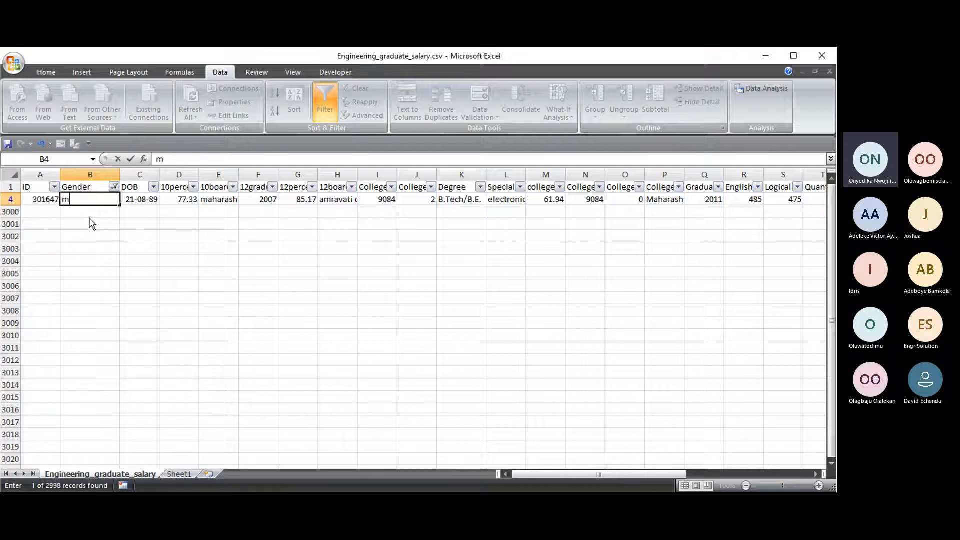
pyautogui.click(97, 221)
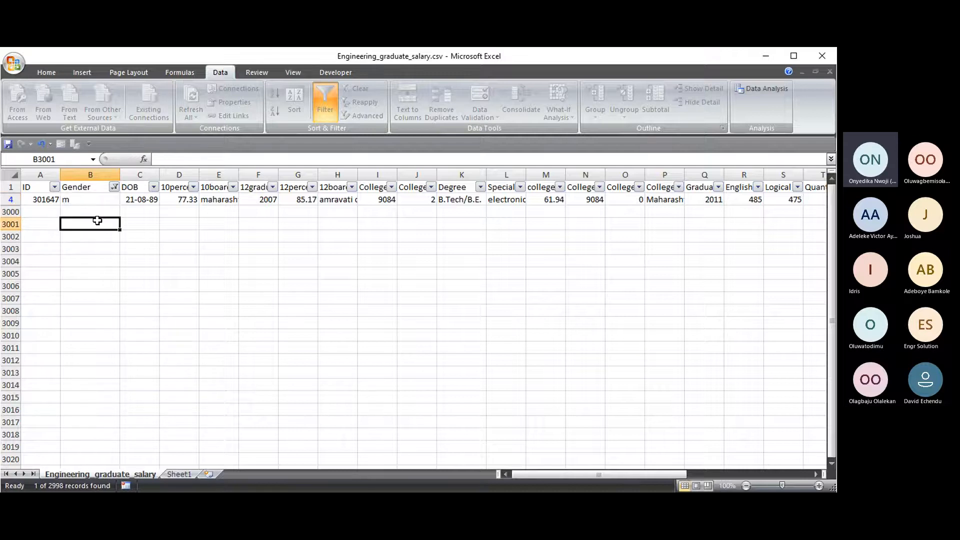
pyautogui.click(114, 187)
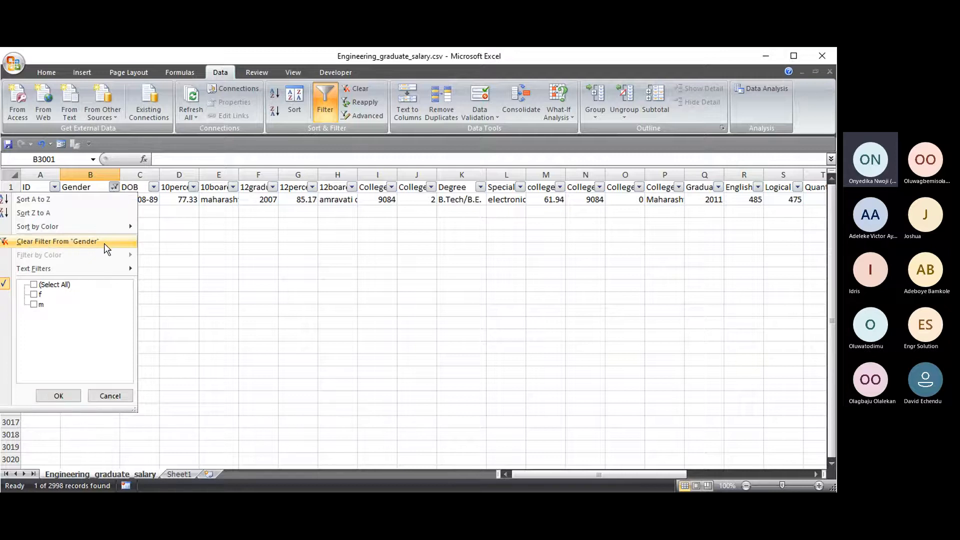
# - Tick (Select All) in the Gender filter to show both f and m, then recheck it
pyautogui.click(33, 285)
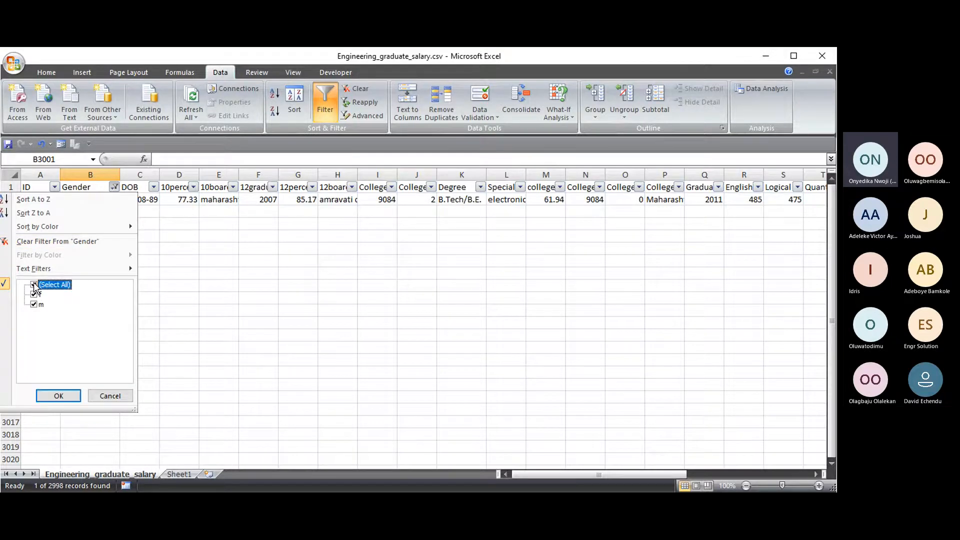
pyautogui.click(59, 242)
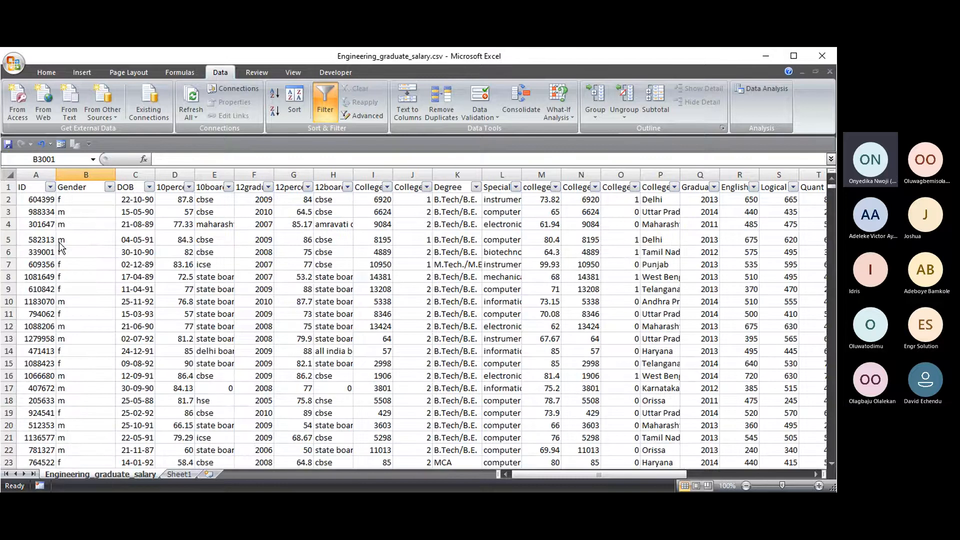
pyautogui.click(109, 187)
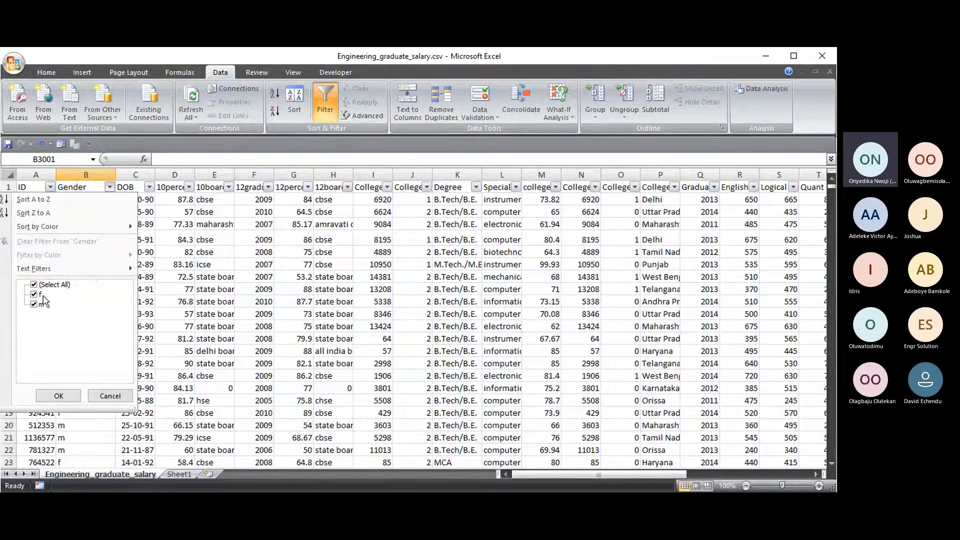
pyautogui.click(176, 251)
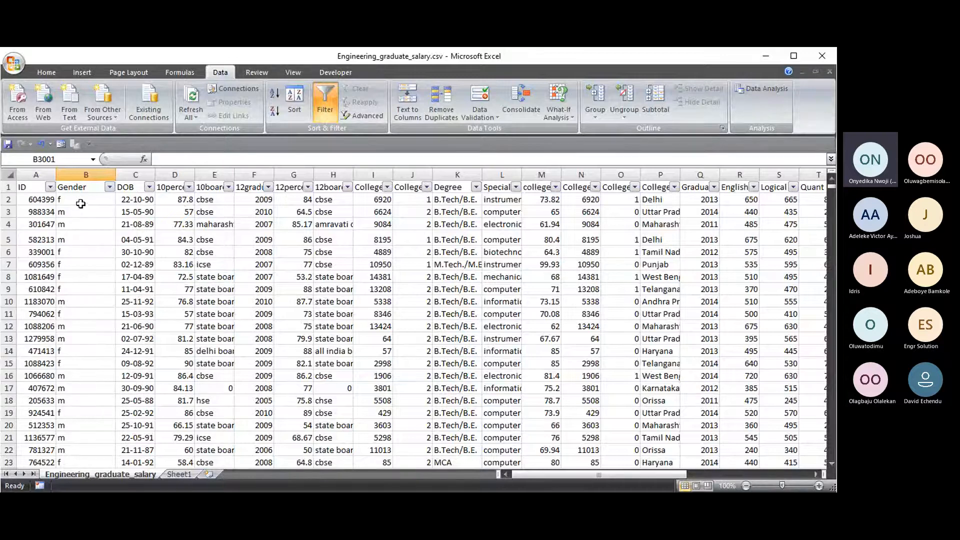
pyautogui.click(109, 187)
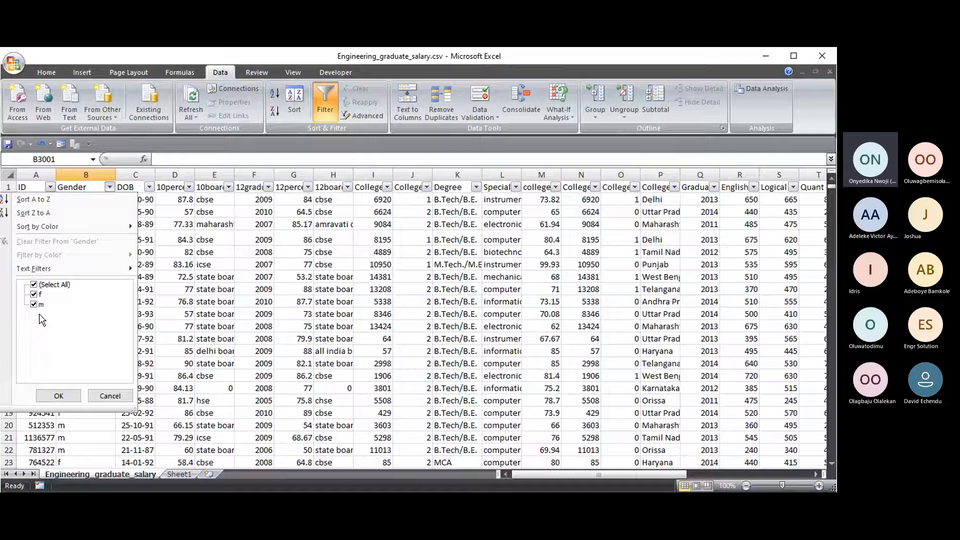
pyautogui.click(233, 240)
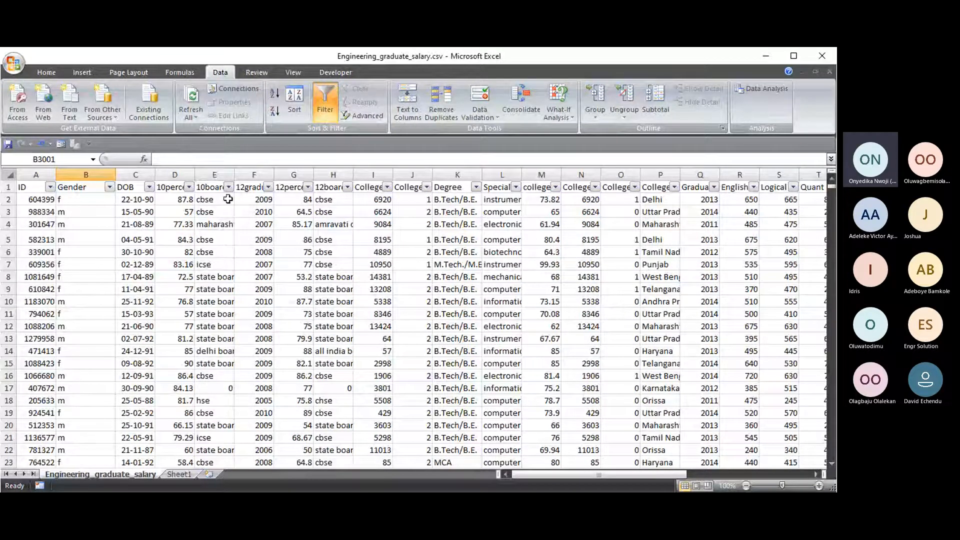
# - Open the DOB filter dropdown and scroll through its birth-year checklist from 1981 to 1997
pyautogui.click(134, 189)
pyautogui.click(149, 187)
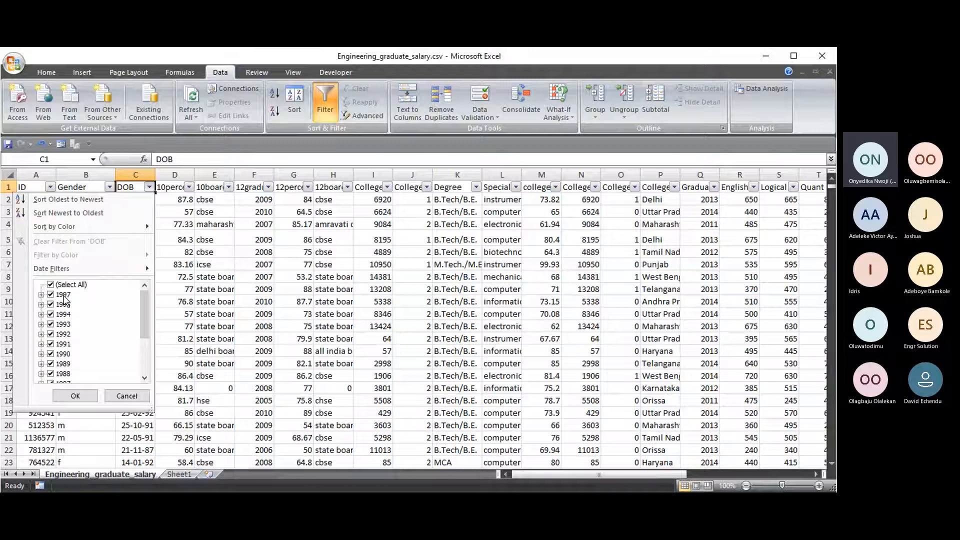
pyautogui.scroll(-3, 64, 330)
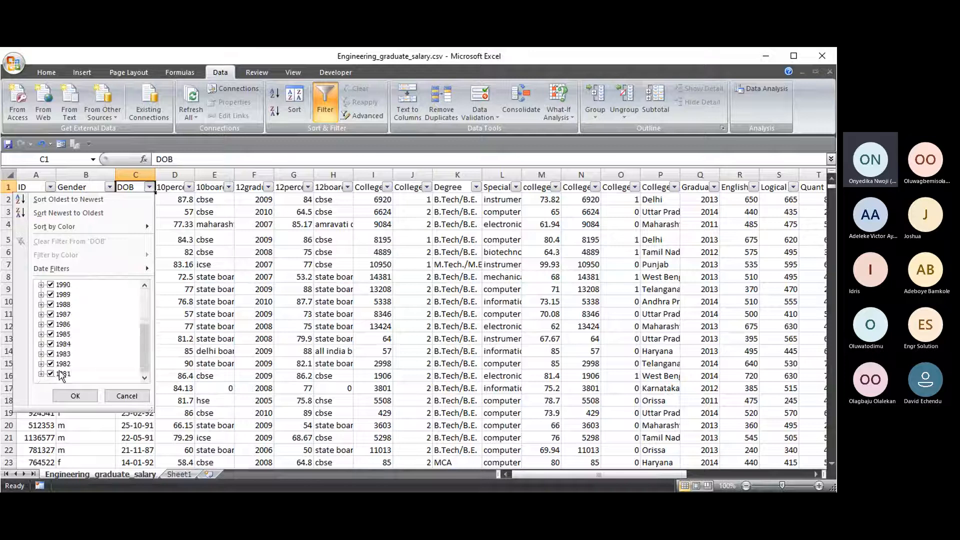
pyautogui.scroll(3, 140, 320)
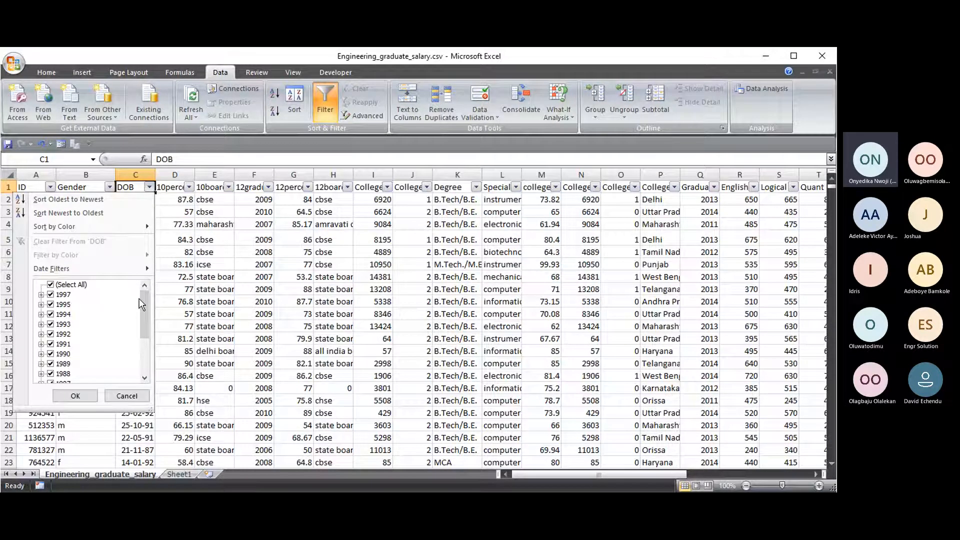
pyautogui.scroll(-3, 139, 299)
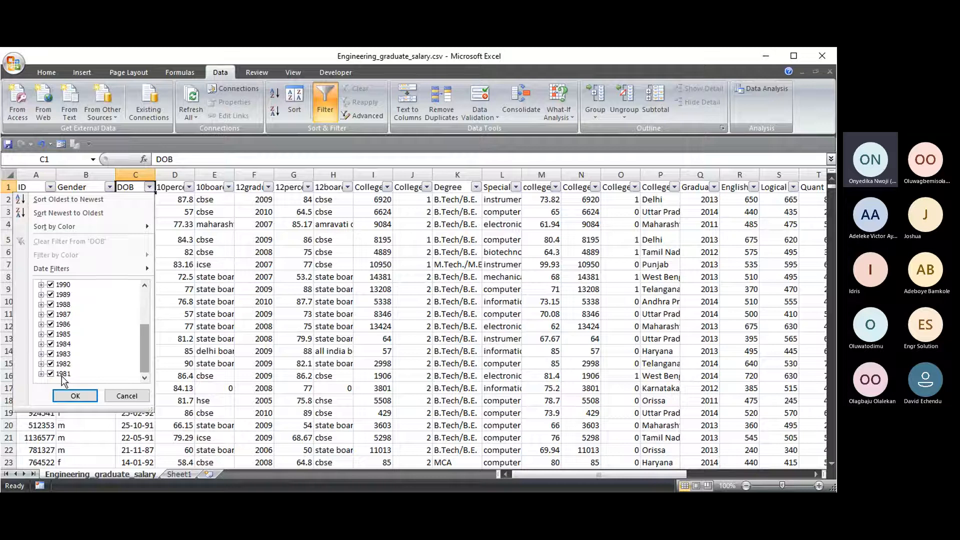
pyautogui.click(142, 398)
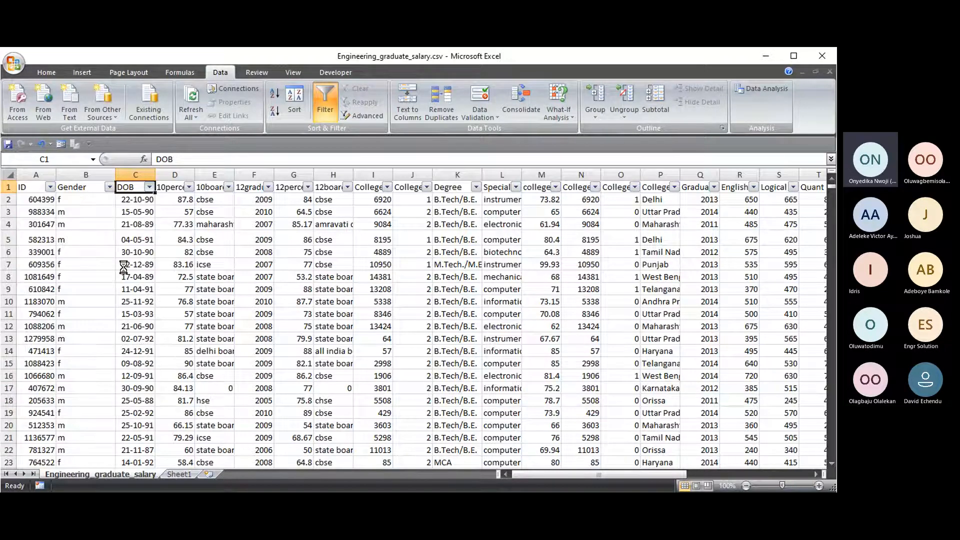
pyautogui.click(150, 188)
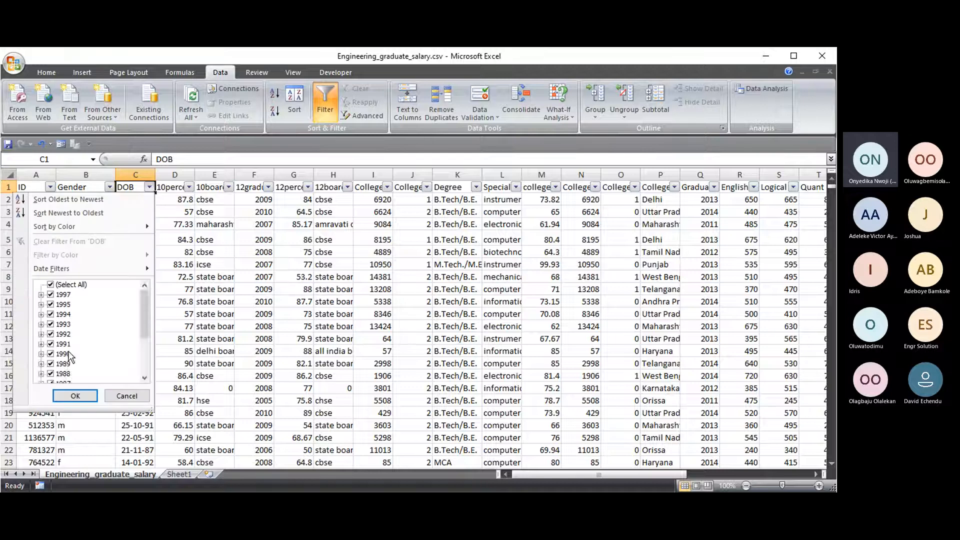
# - Filter DOB to the single date 27 May 1997, leaving one record of 2998
pyautogui.click(42, 295)
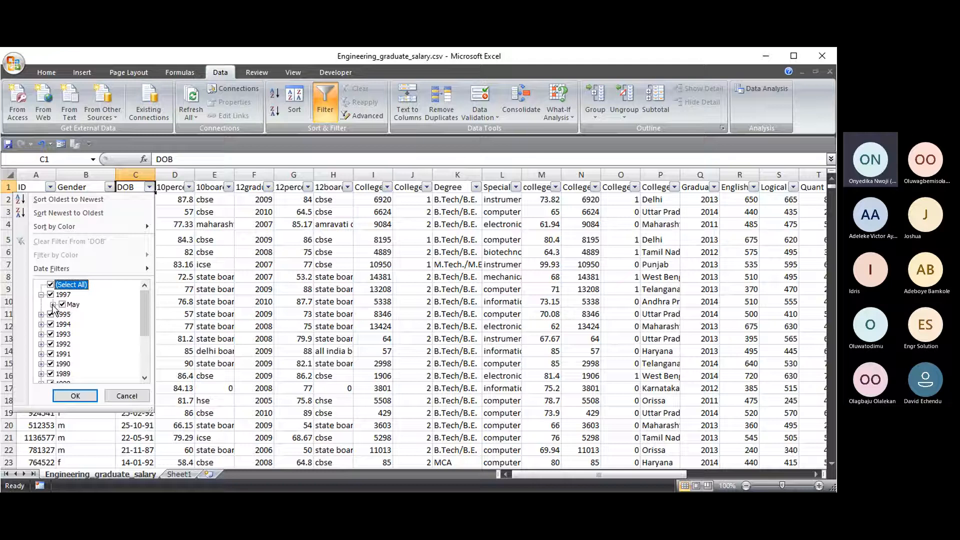
pyautogui.click(53, 304)
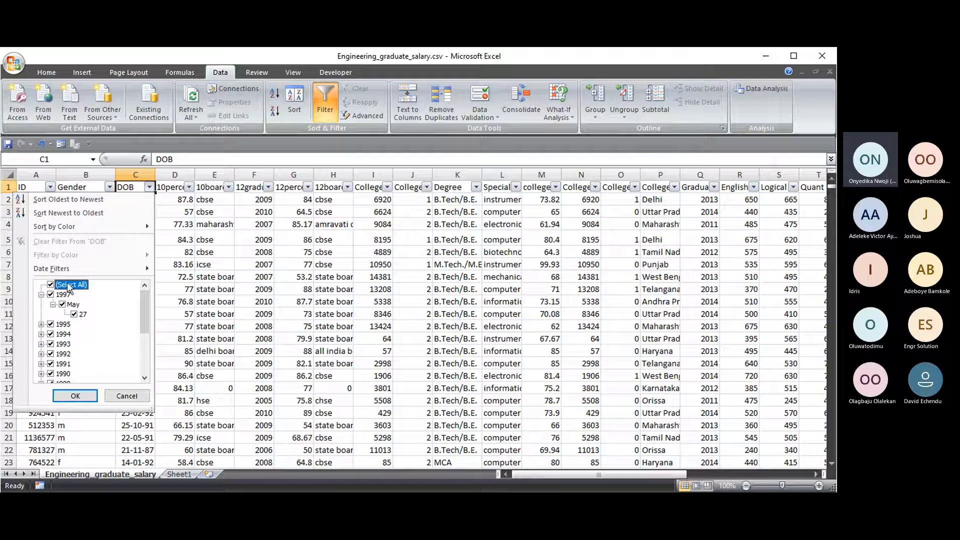
pyautogui.click(51, 285)
pyautogui.click(51, 284)
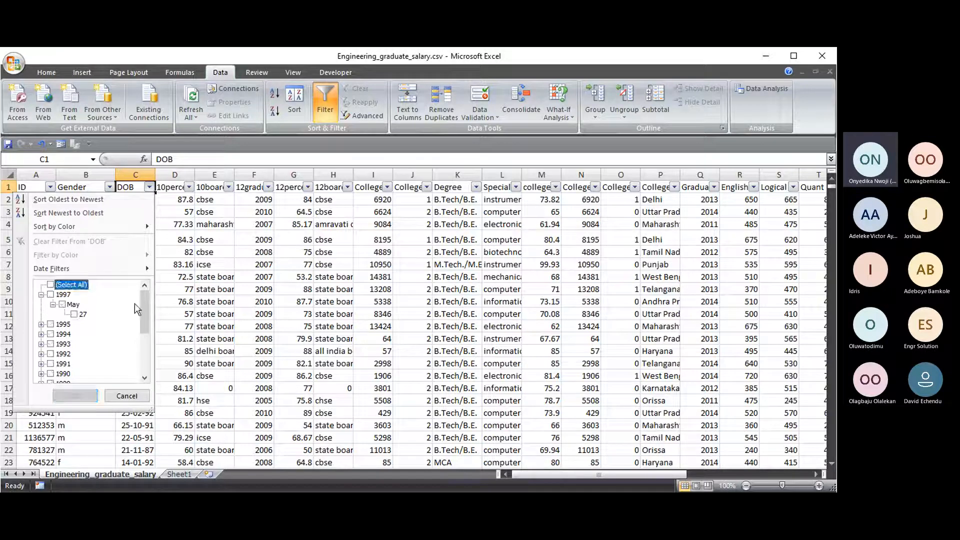
pyautogui.moveTo(143, 307)
pyautogui.mouseDown()
pyautogui.moveTo(142, 341)
pyautogui.moveTo(142, 304)
pyautogui.mouseUp()
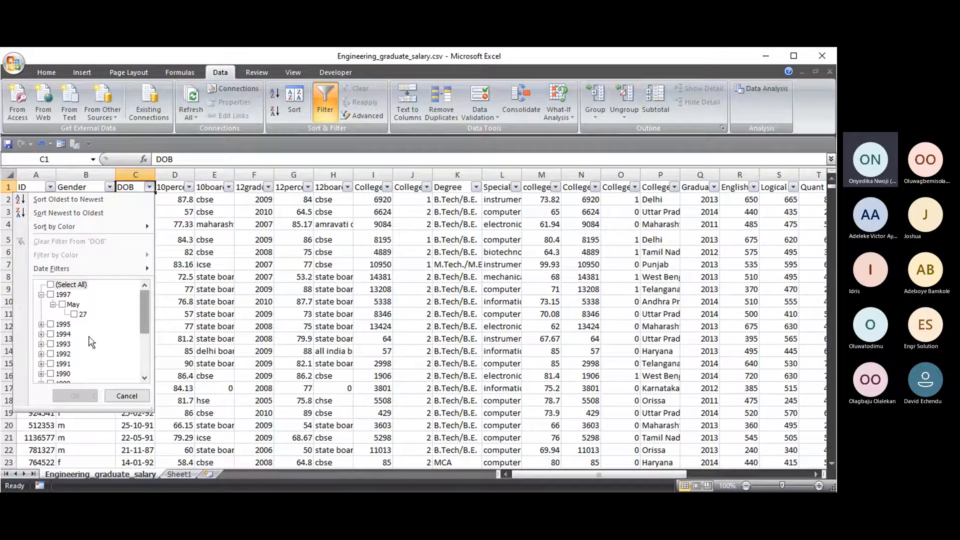
pyautogui.scroll(-3, 60, 305)
pyautogui.scroll(3, 60, 306)
pyautogui.click(73, 314)
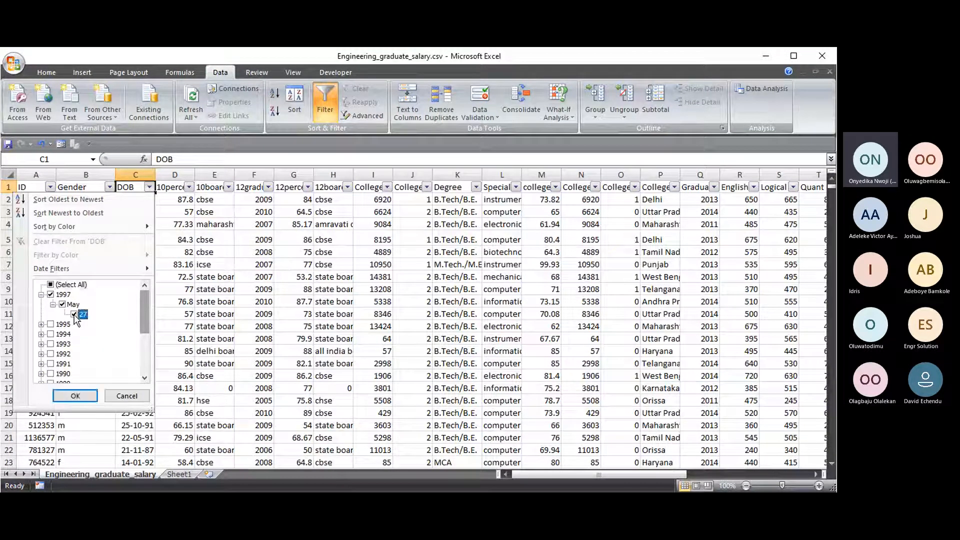
pyautogui.click(85, 395)
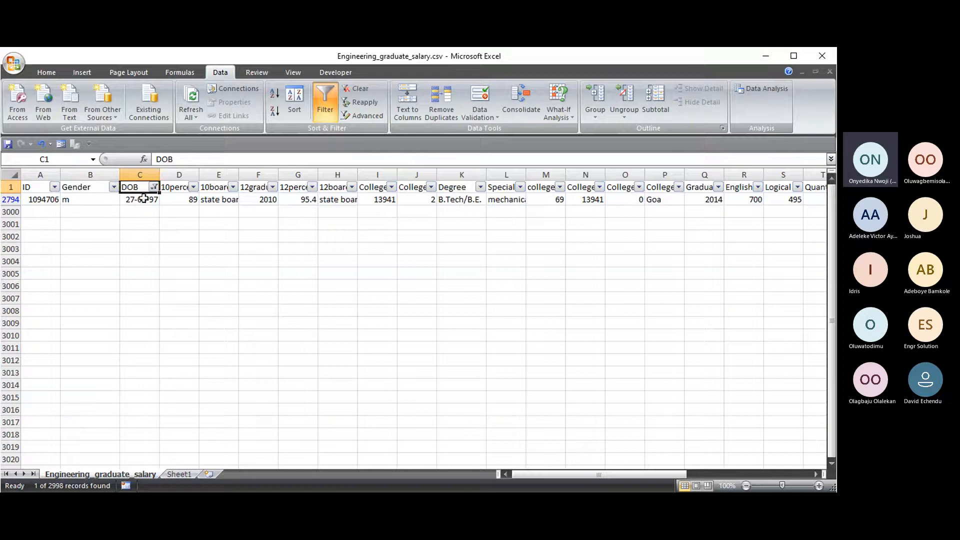
# - Inspect the remaining record's cells and widen the Specialization column to fit its text
pyautogui.click(94, 199)
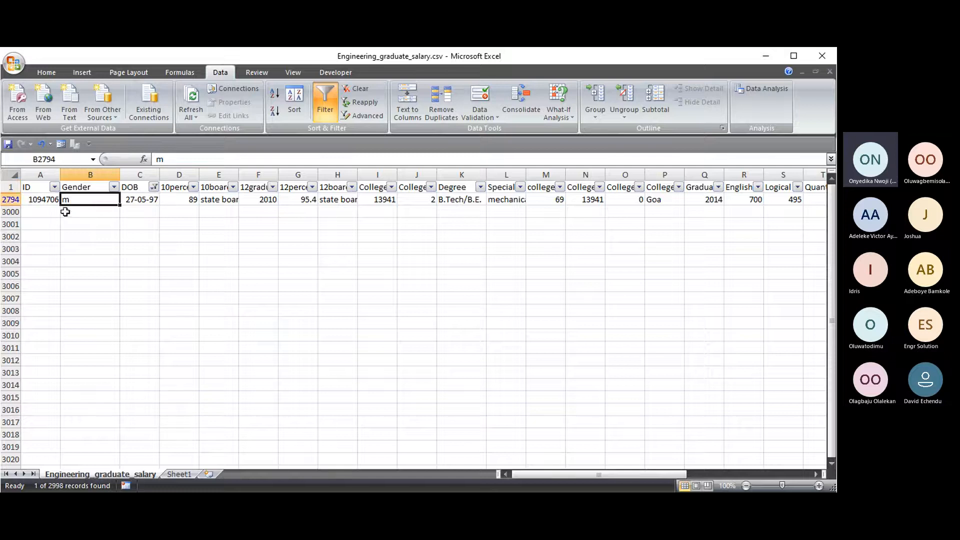
pyautogui.click(42, 199)
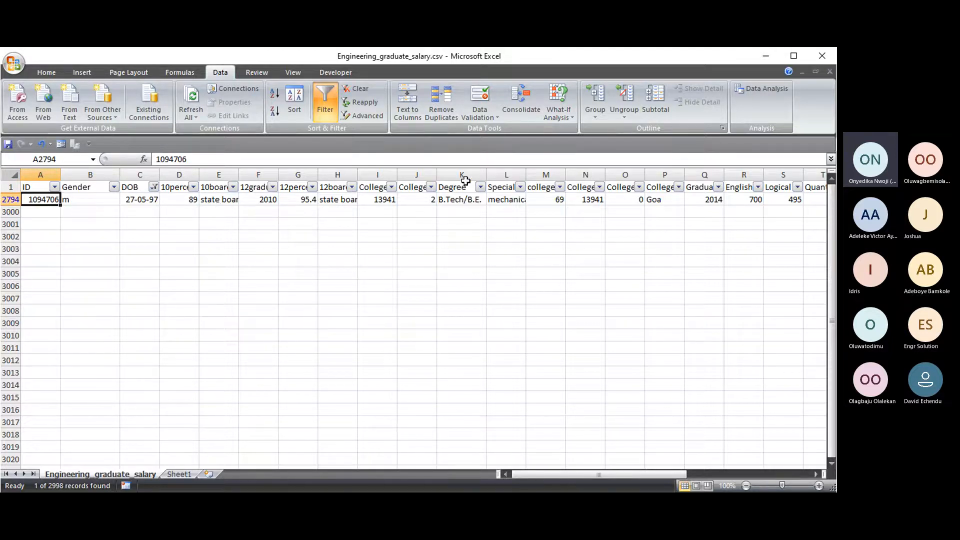
pyautogui.click(465, 202)
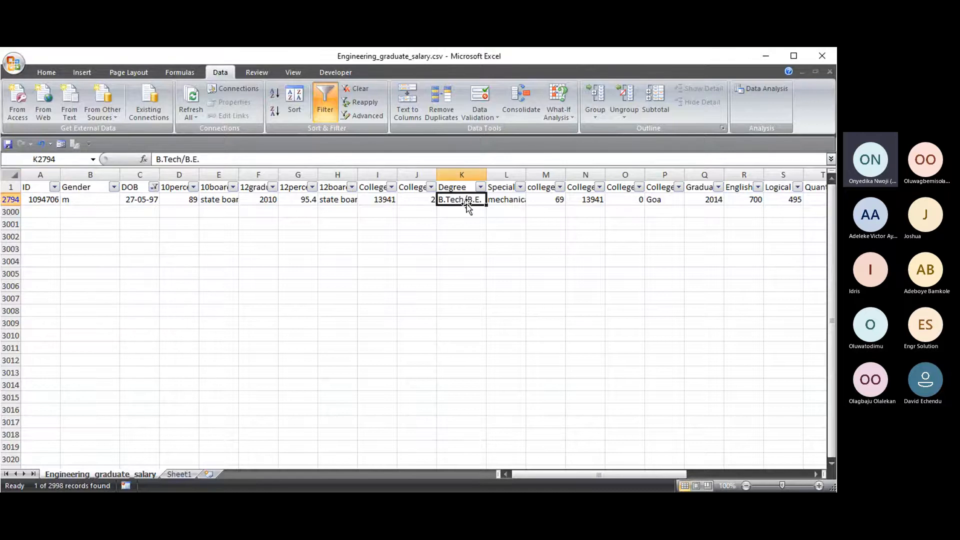
pyautogui.click(514, 204)
pyautogui.moveTo(526, 174); pyautogui.dragTo(556, 174)
pyautogui.click(252, 159)
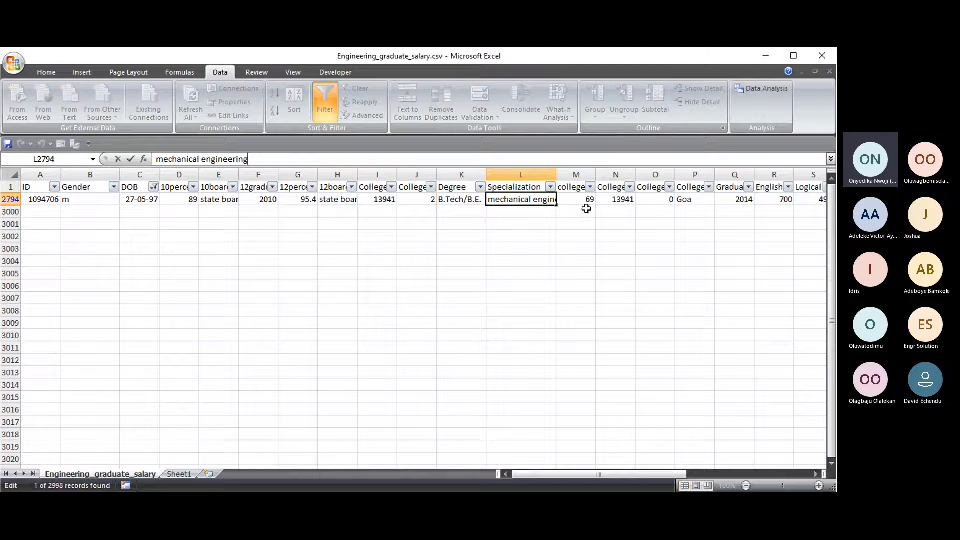
pyautogui.moveTo(560, 475); pyautogui.dragTo(594, 475)
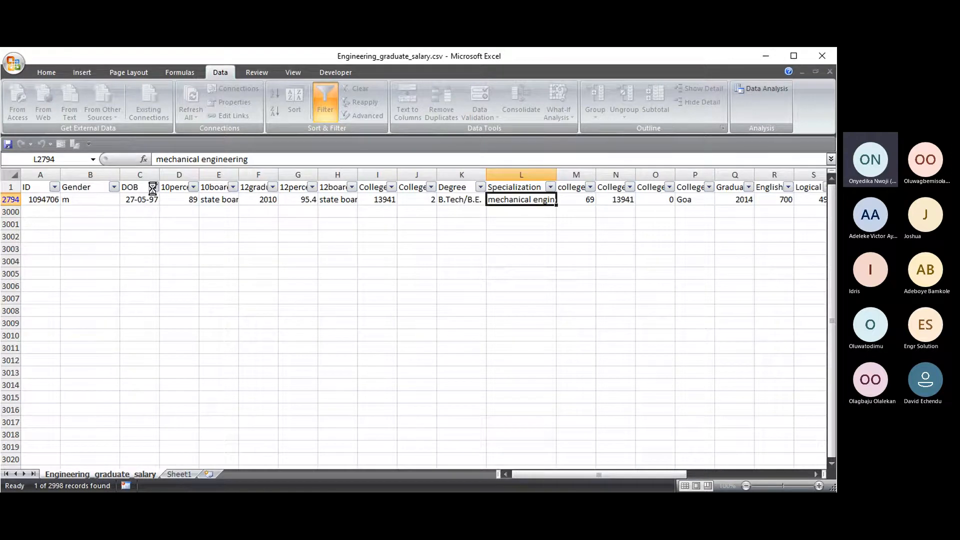
# - Clear the DOB filter and refilter to only 06 May 1981, leaving row 2053
pyautogui.click(153, 187)
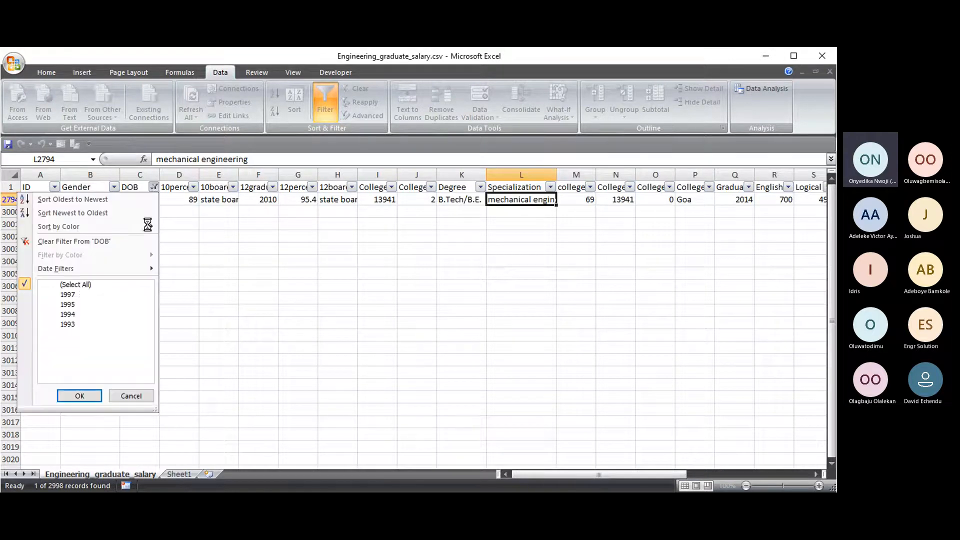
pyautogui.click(51, 244)
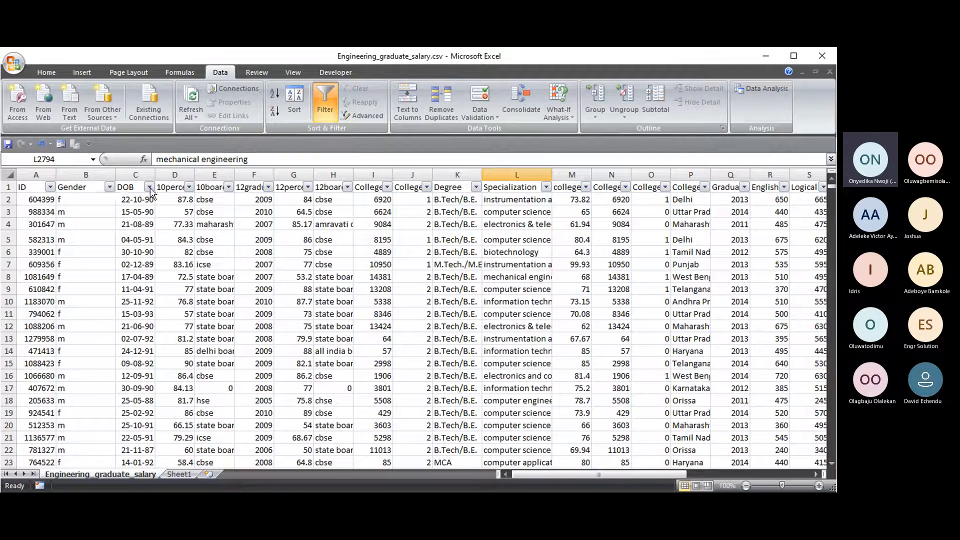
pyautogui.click(149, 187)
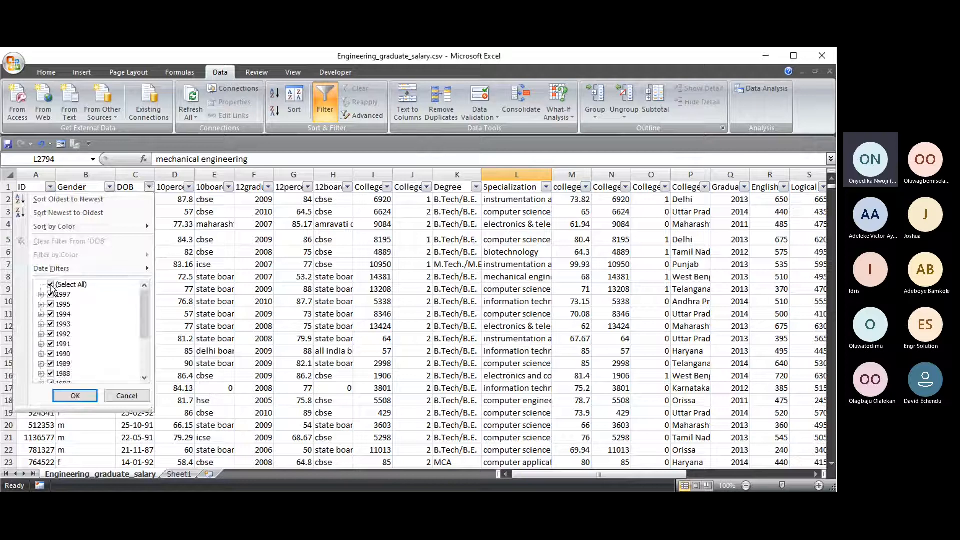
pyautogui.click(51, 286)
pyautogui.click(50, 285)
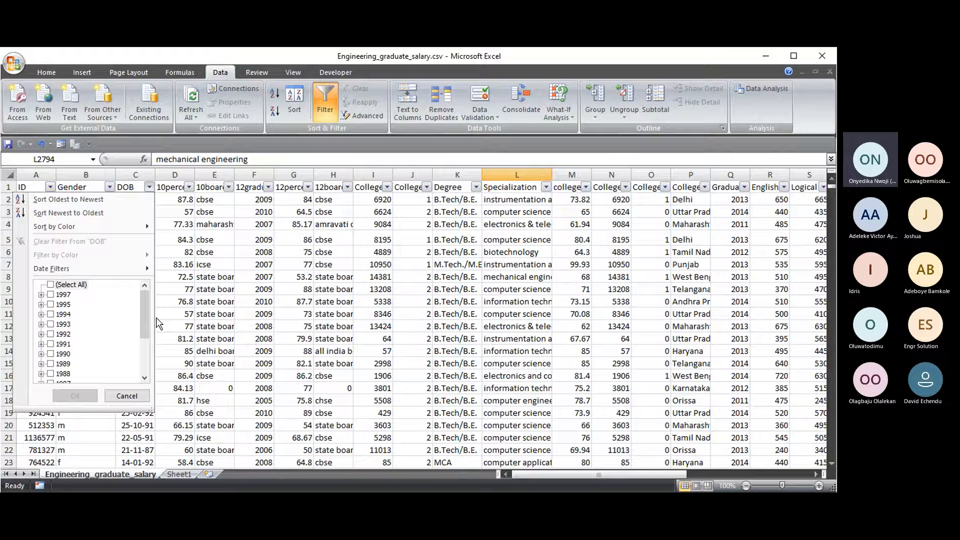
pyautogui.scroll(-3, 100, 345)
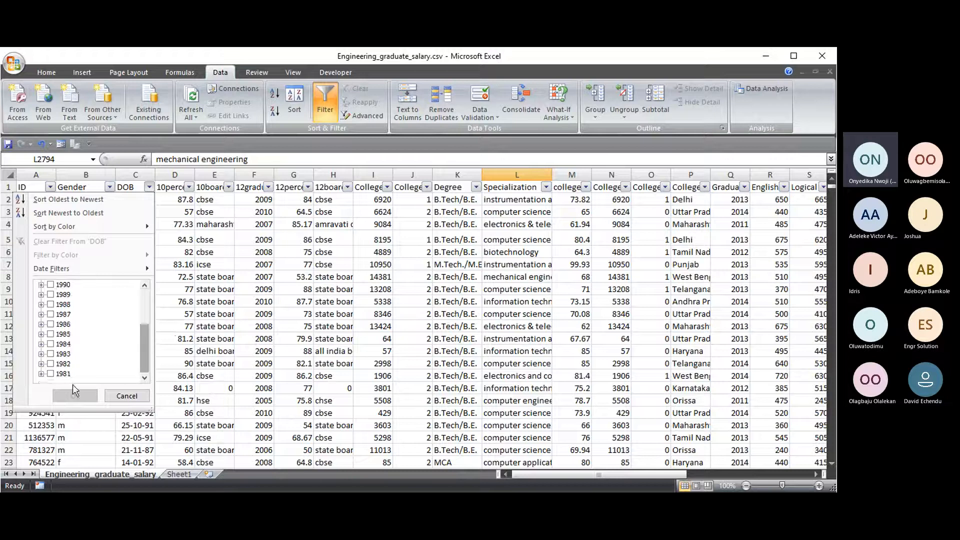
pyautogui.click(41, 374)
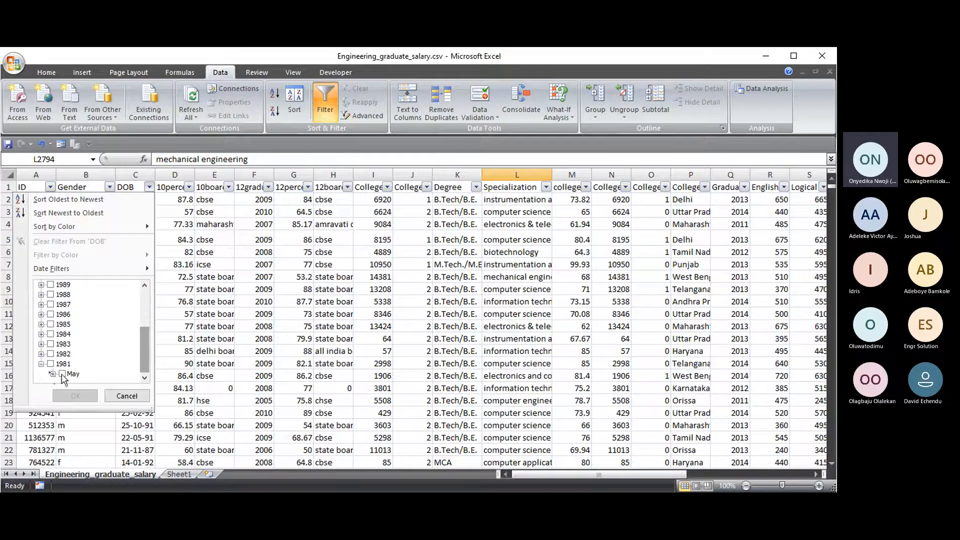
pyautogui.click(52, 374)
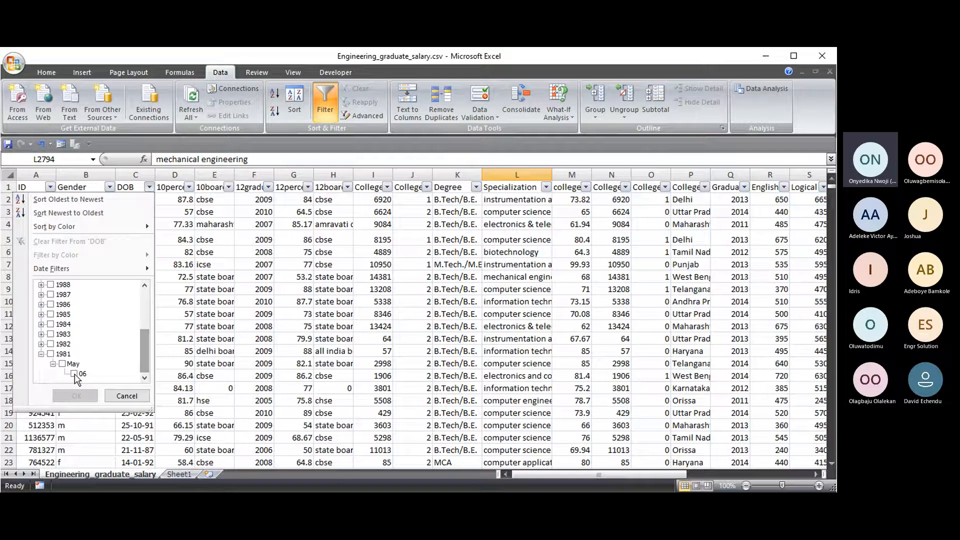
pyautogui.click(74, 373)
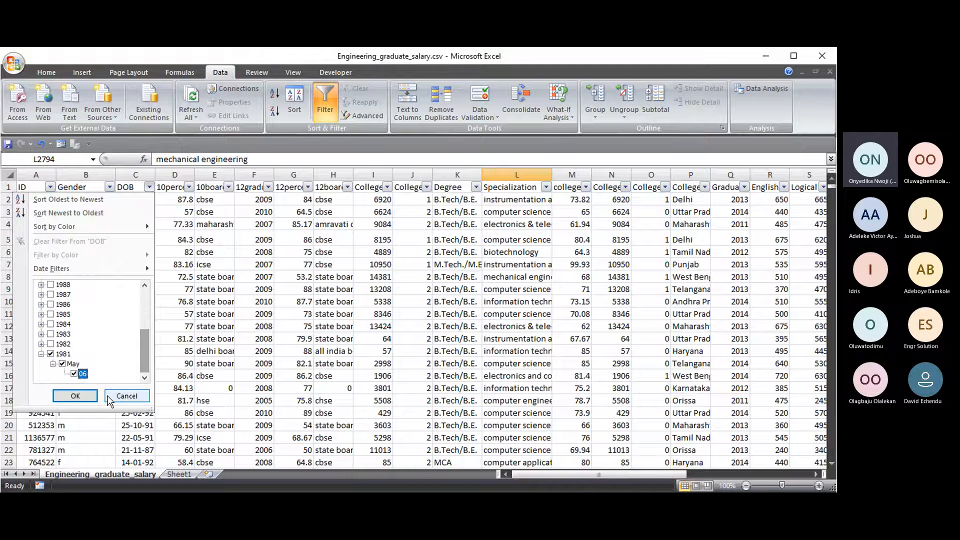
pyautogui.click(75, 396)
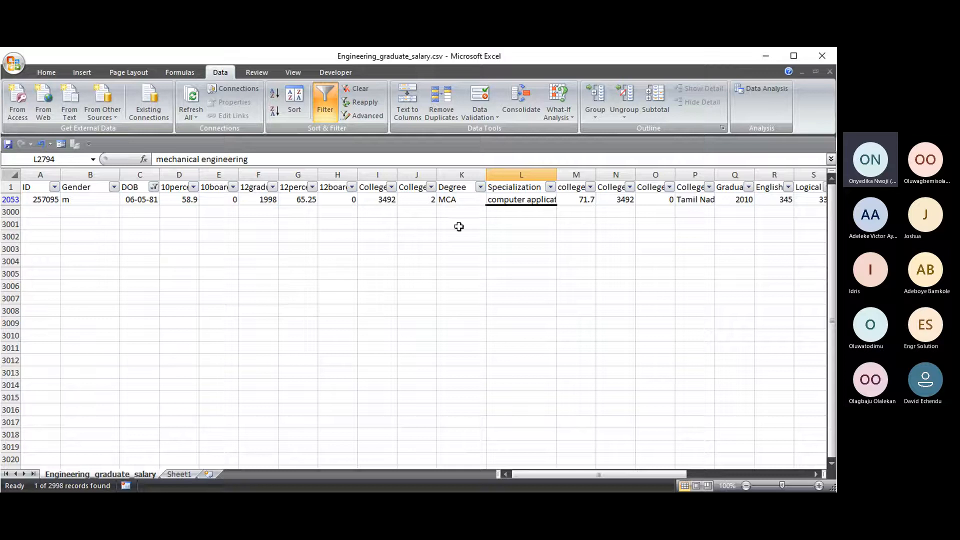
pyautogui.click(526, 201)
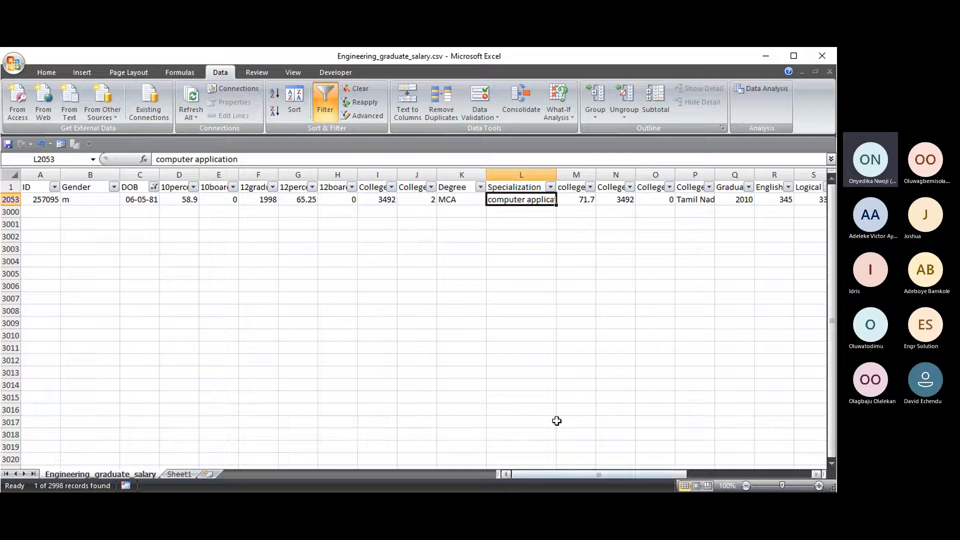
# - Clear the DOB filter so all salary records show again
pyautogui.click(153, 187)
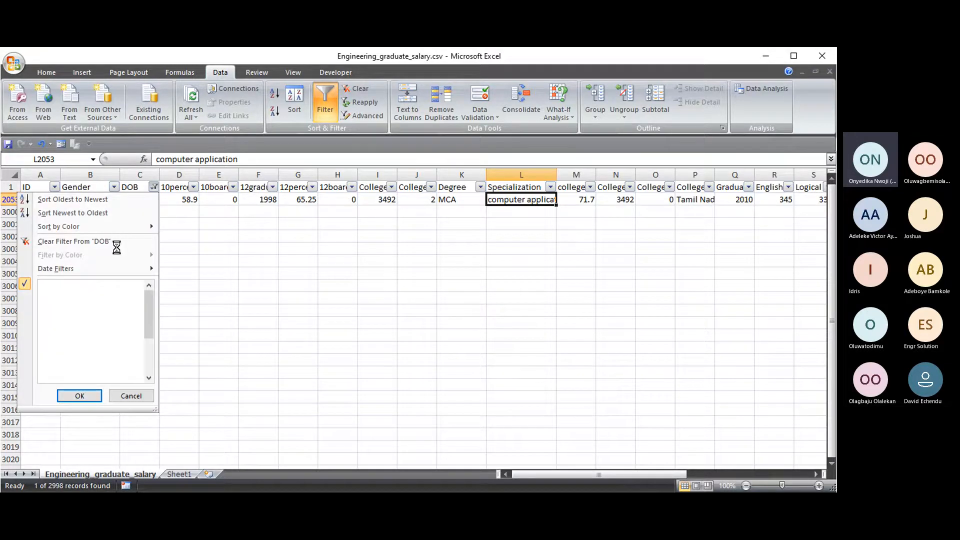
pyautogui.click(89, 242)
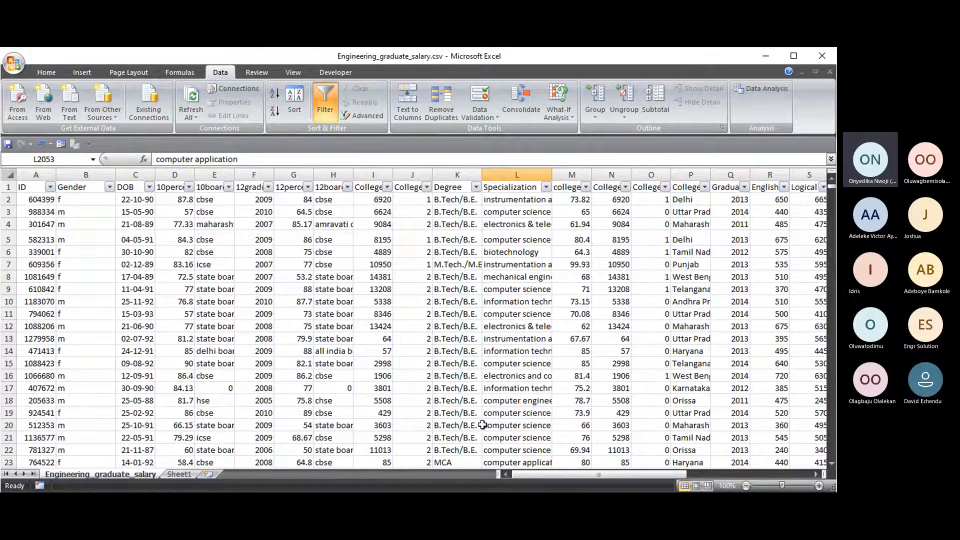
pyautogui.moveTo(551, 474); pyautogui.dragTo(594, 472)
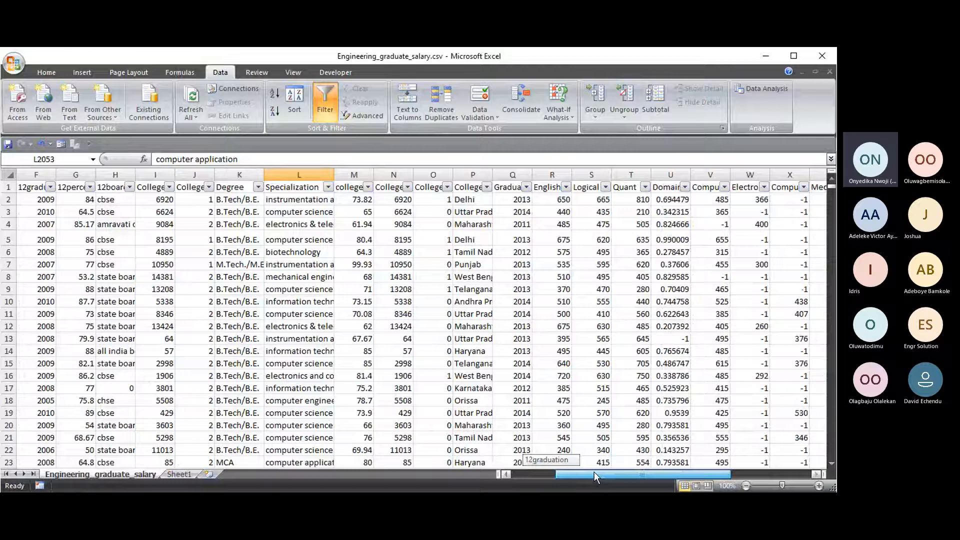
# - Widen column M until the full collegeGPA header in M1 is readable
pyautogui.moveTo(595, 472); pyautogui.dragTo(627, 475)
pyautogui.click(311, 188)
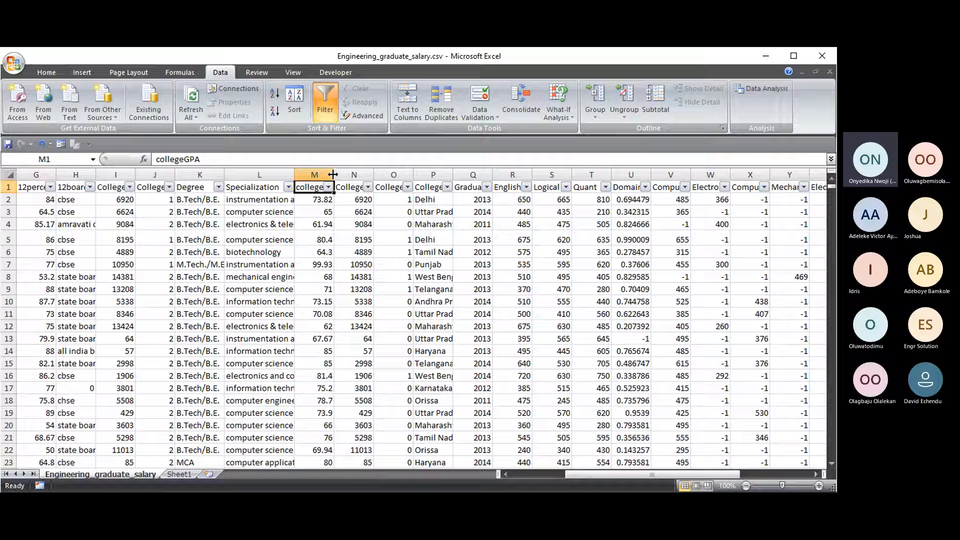
pyautogui.moveTo(333, 175); pyautogui.dragTo(352, 174)
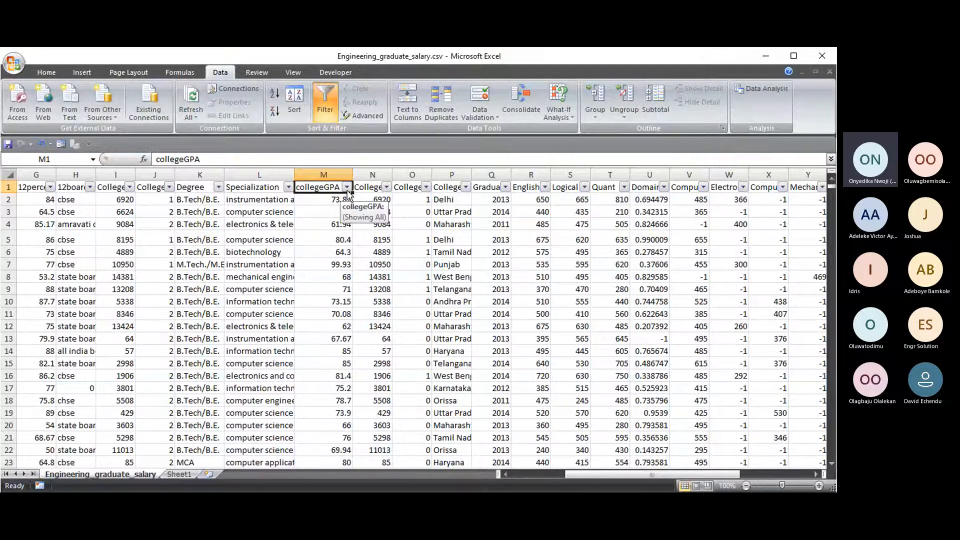
# - Filter collegeGPA to only the 6.63 value, leaving 1 of 2998 records
pyautogui.click(337, 174)
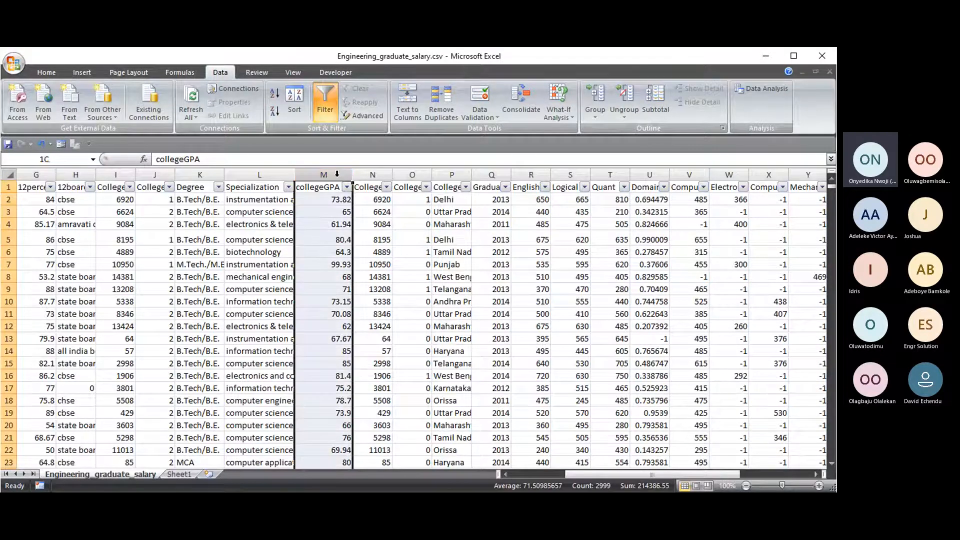
pyautogui.click(330, 199)
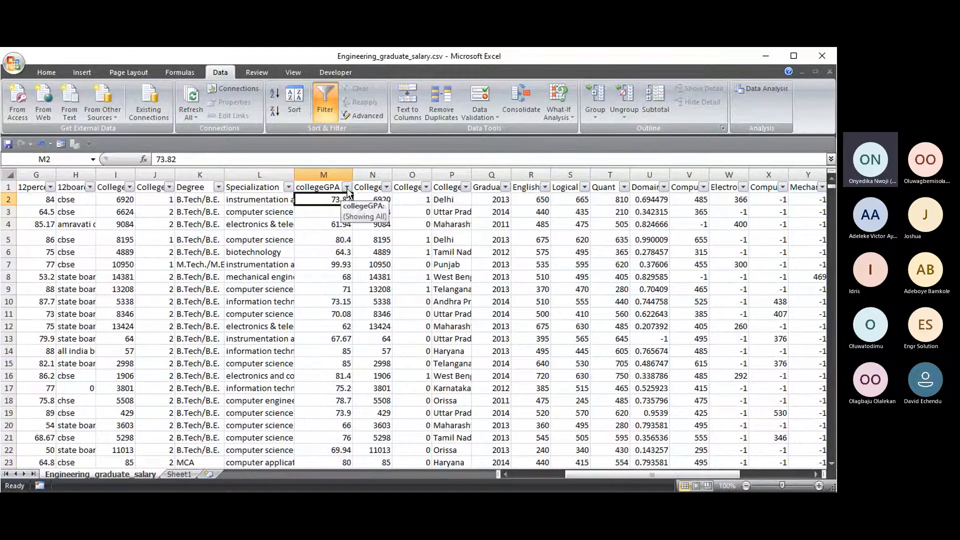
pyautogui.click(347, 187)
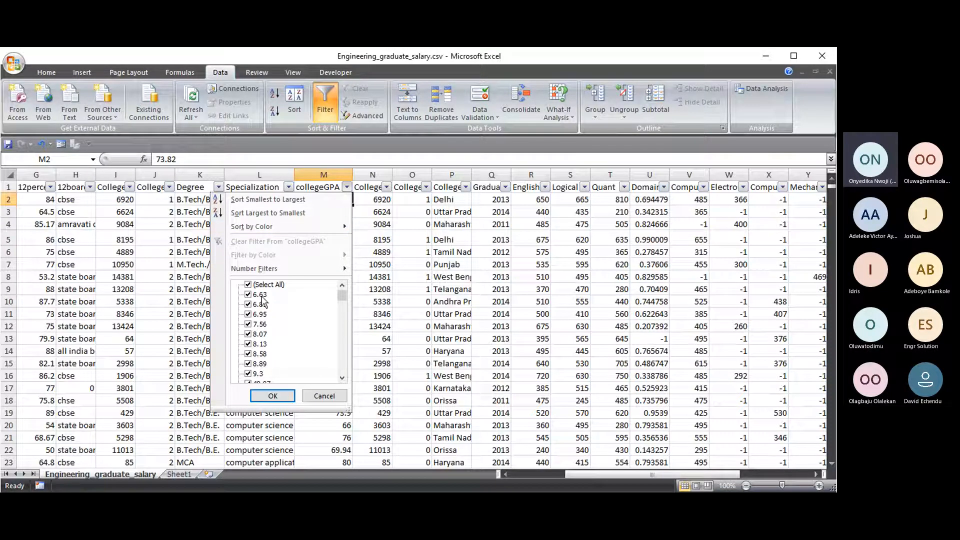
pyautogui.moveTo(345, 302); pyautogui.dragTo(342, 371)
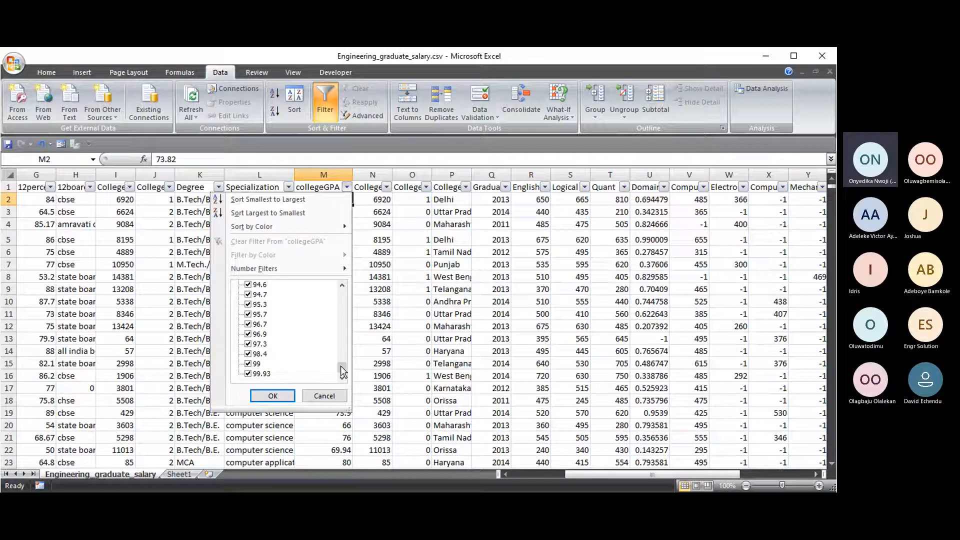
pyautogui.moveTo(345, 374)
pyautogui.mouseDown()
pyautogui.moveTo(343, 296)
pyautogui.moveTo(343, 380)
pyautogui.mouseUp()
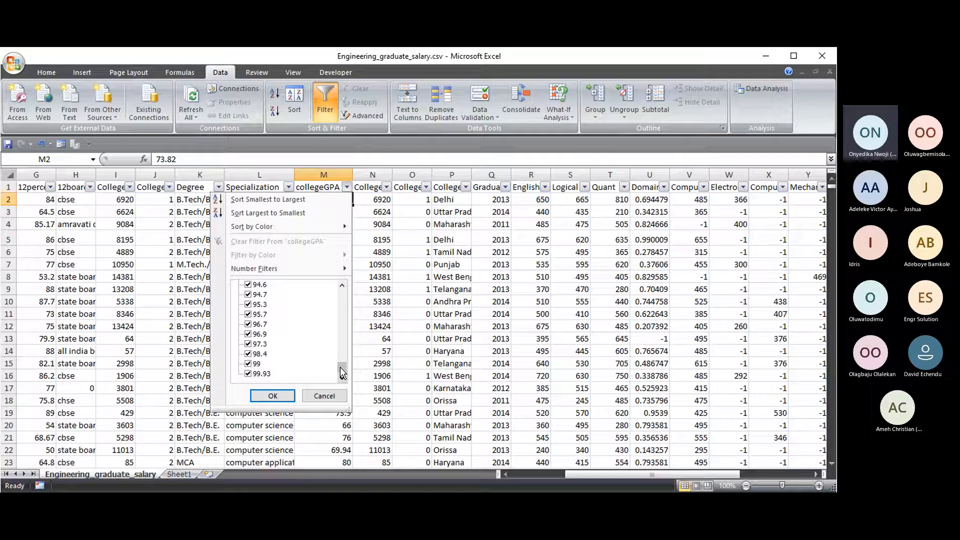
pyautogui.moveTo(340, 367); pyautogui.dragTo(343, 283)
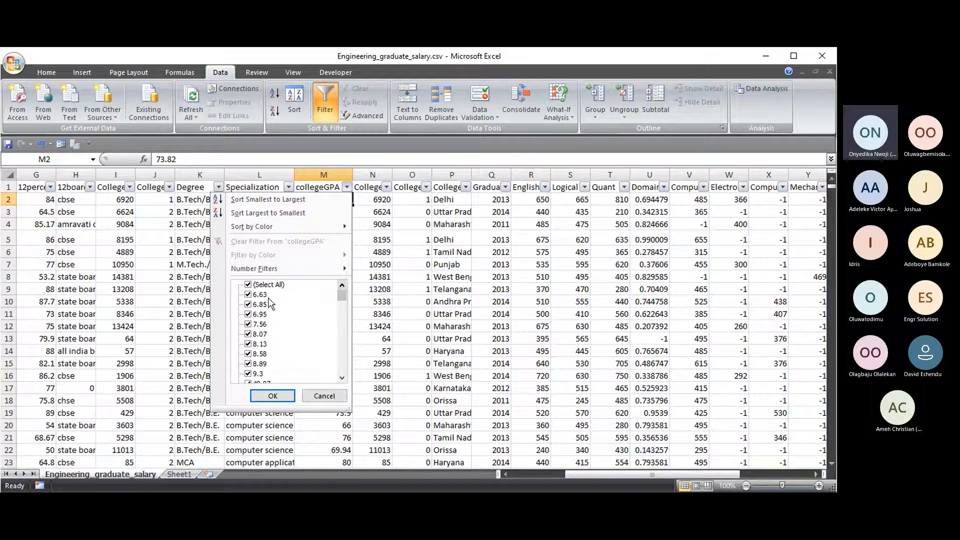
pyautogui.scroll(-3, 270, 295)
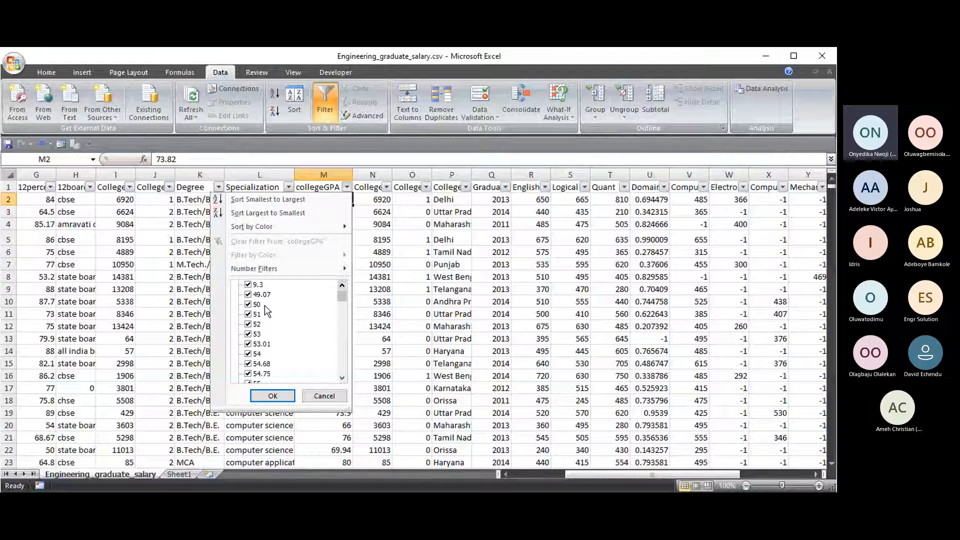
pyautogui.scroll(3, 265, 304)
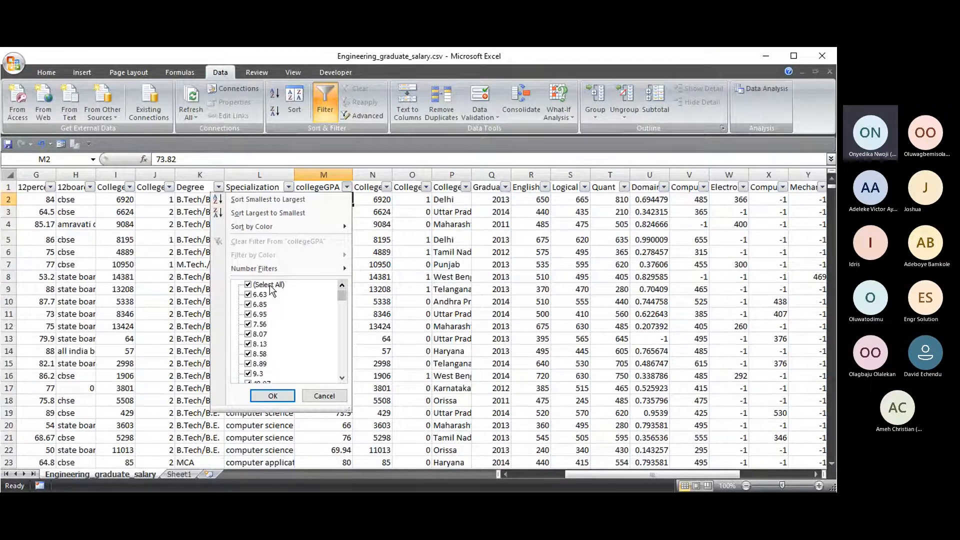
pyautogui.click(257, 285)
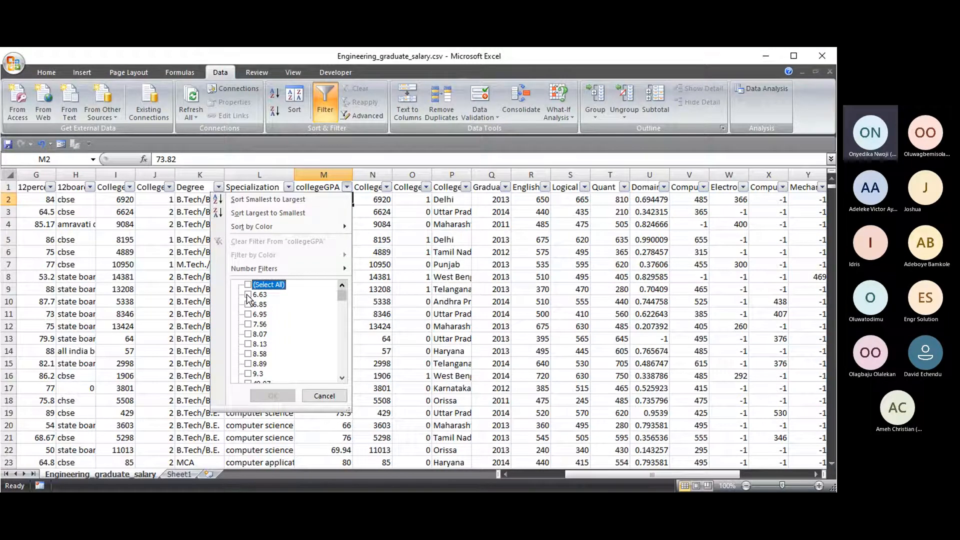
pyautogui.click(248, 295)
pyautogui.click(274, 396)
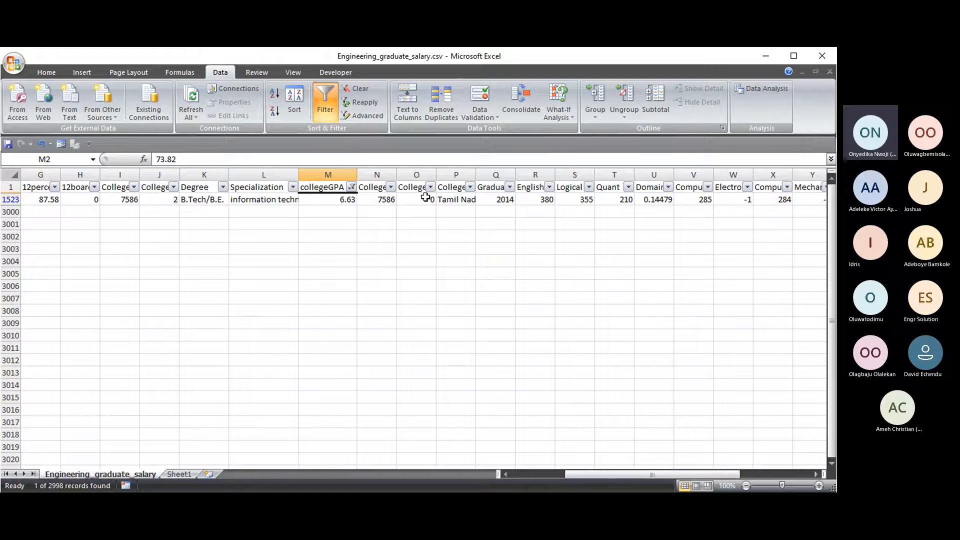
# - Inspect the remaining row 1523 record, then reopen the collegeGPA filter list with 6.63 ticked
pyautogui.click(341, 204)
pyautogui.moveTo(577, 475); pyautogui.dragTo(509, 470)
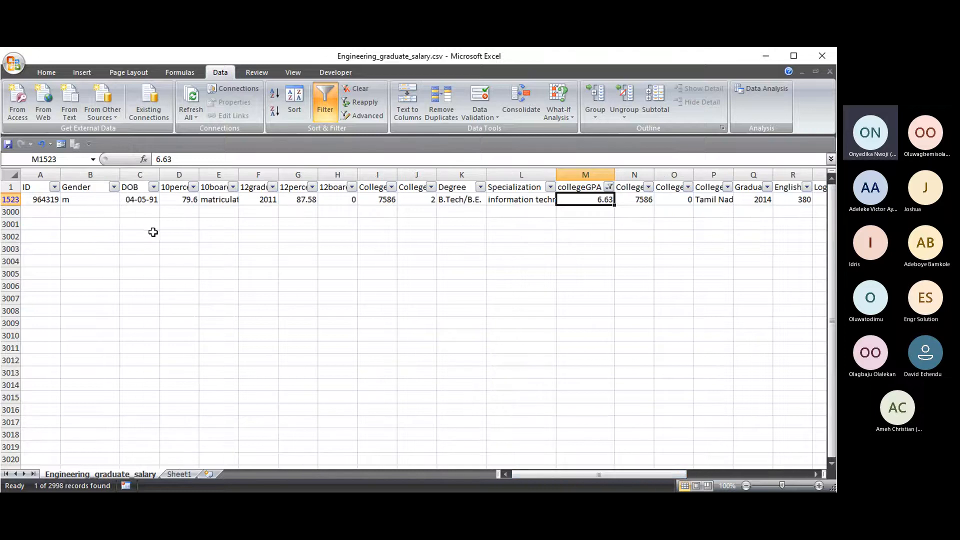
pyautogui.click(133, 200)
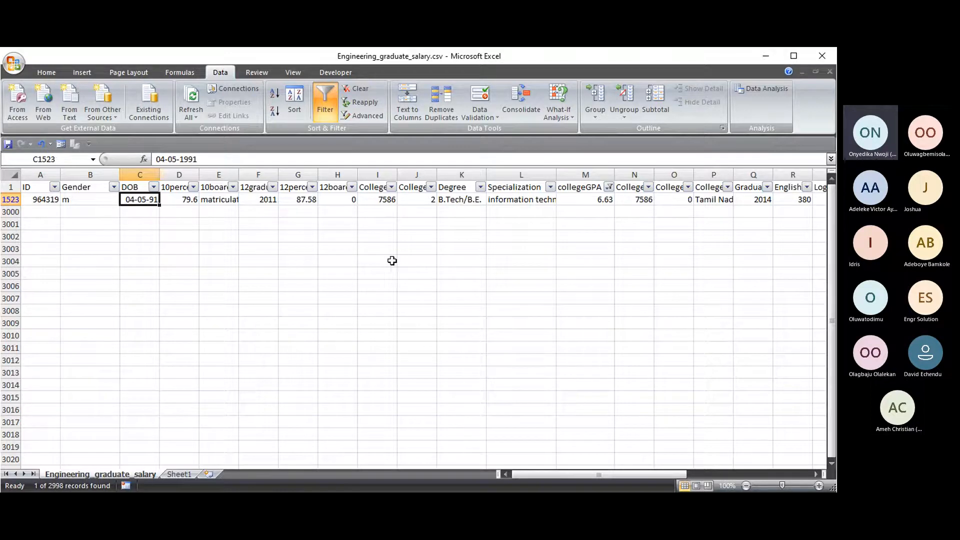
pyautogui.moveTo(579, 476); pyautogui.dragTo(596, 475)
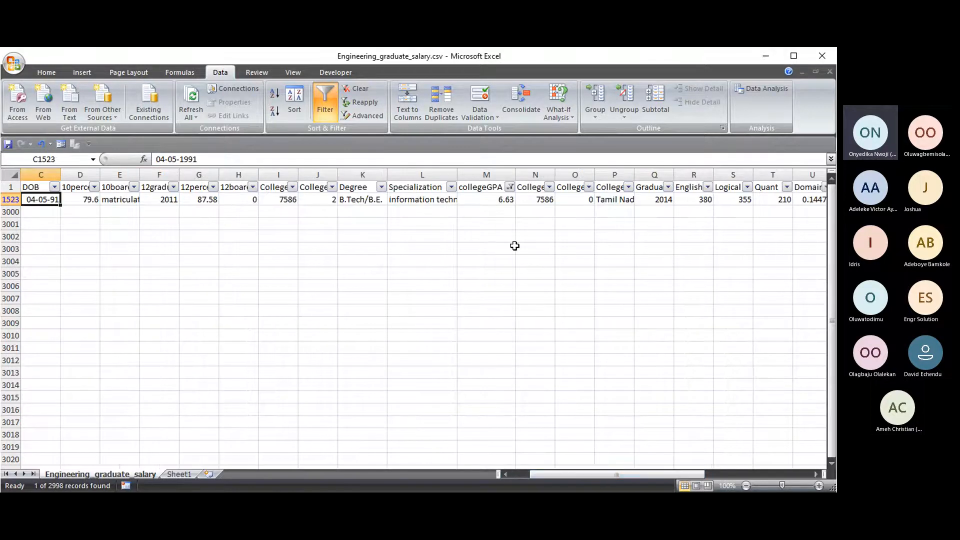
pyautogui.click(510, 187)
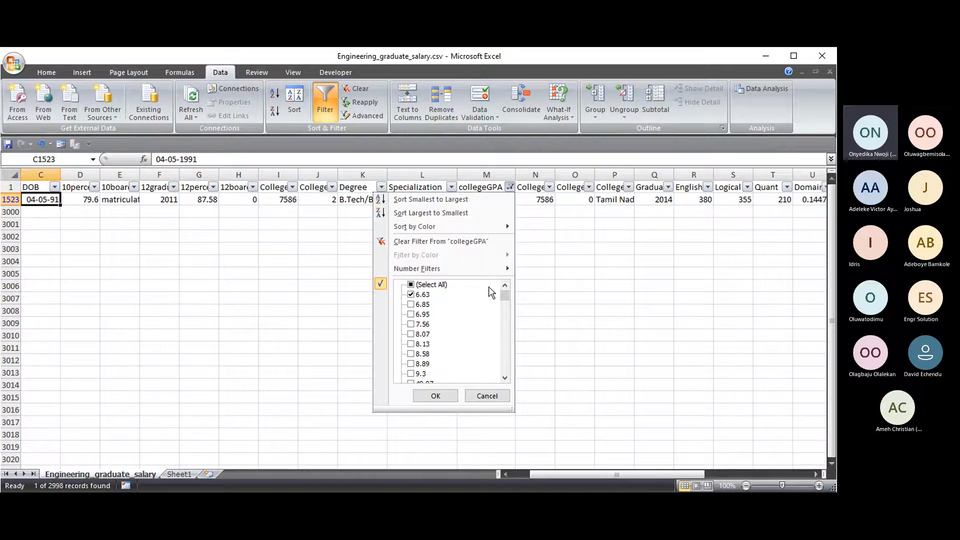
# - Reopen the collegeGPA value list, toggle Select All, and dismiss it with the filter unchanged
pyautogui.click(435, 396)
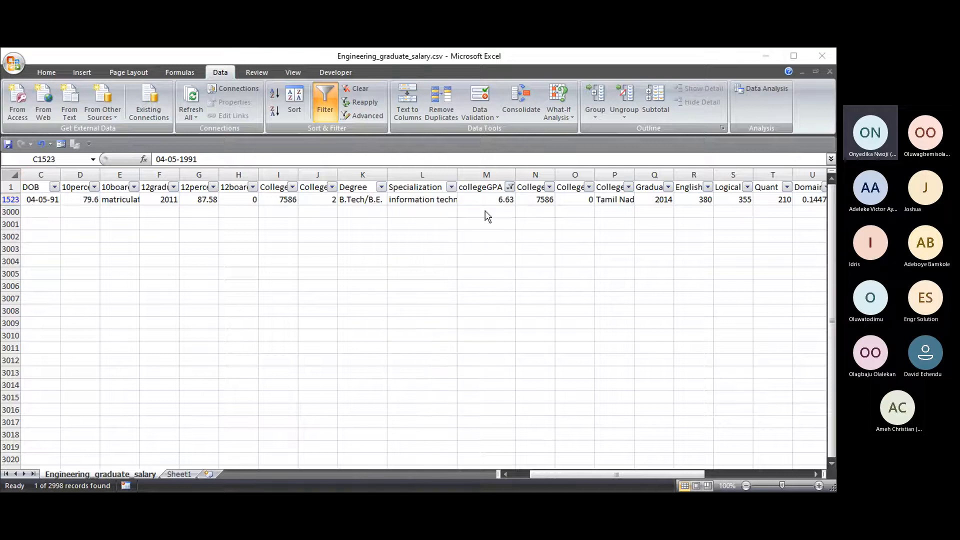
pyautogui.click(509, 188)
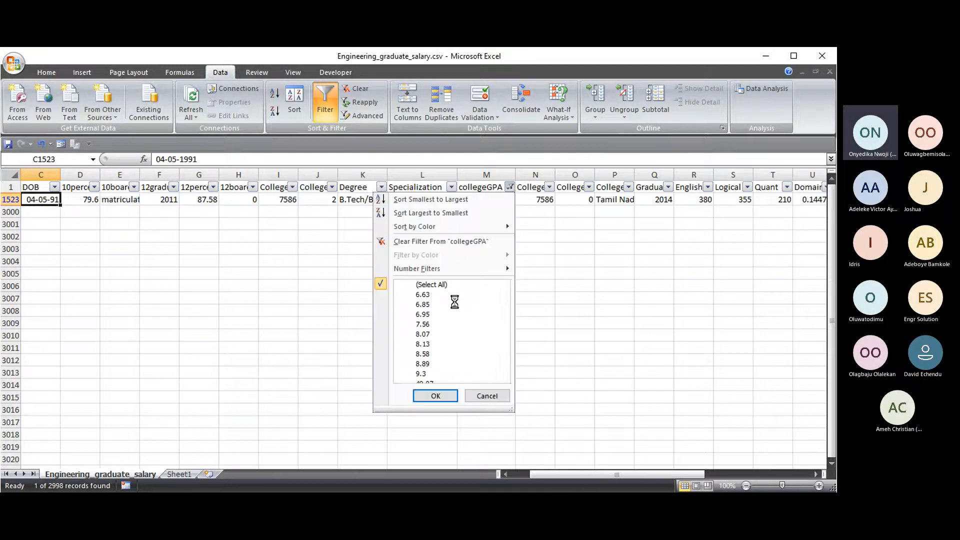
pyautogui.scroll(-15, 463, 308)
pyautogui.moveTo(504, 299)
pyautogui.mouseDown()
pyautogui.moveTo(503, 370)
pyautogui.moveTo(501, 290)
pyautogui.mouseUp()
pyautogui.click(418, 285)
pyautogui.click(418, 285)
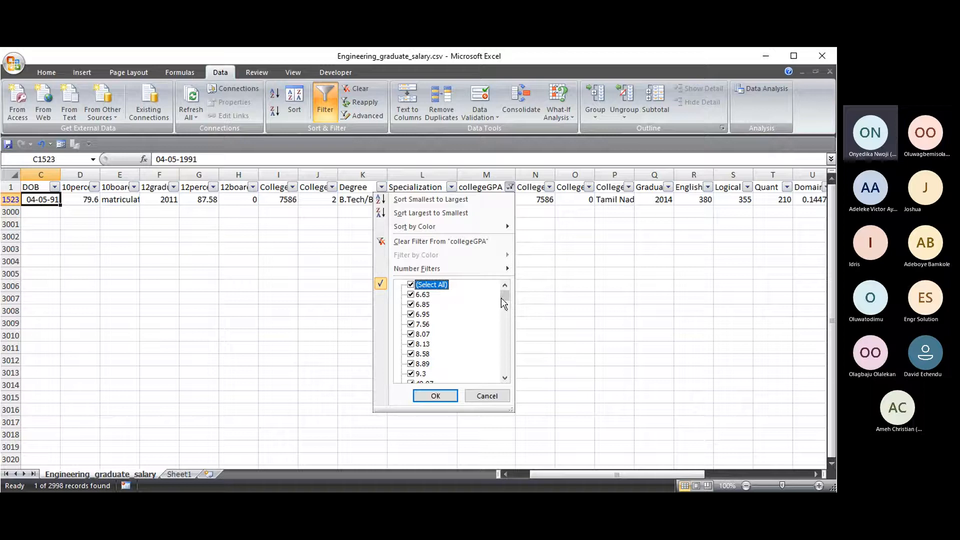
pyautogui.scroll(-2, 422, 315)
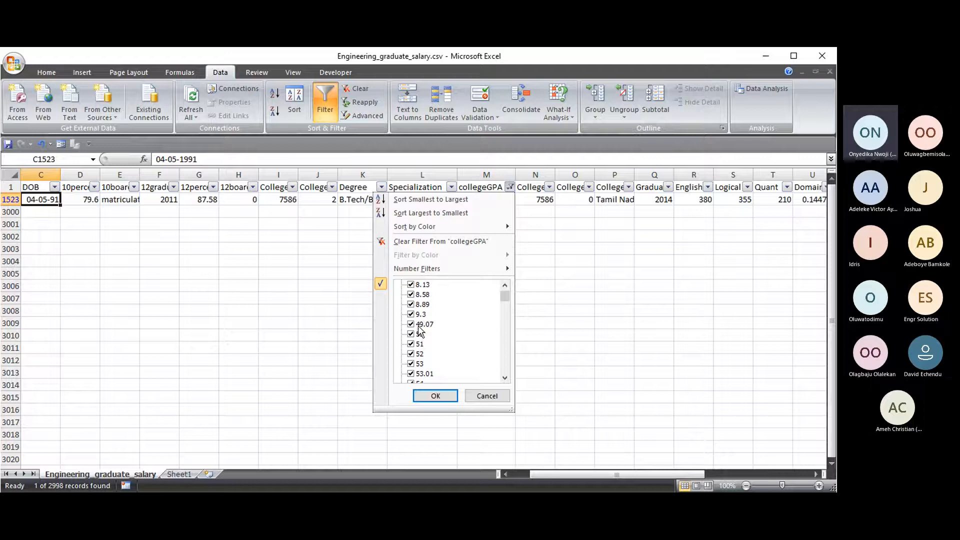
pyautogui.click(487, 395)
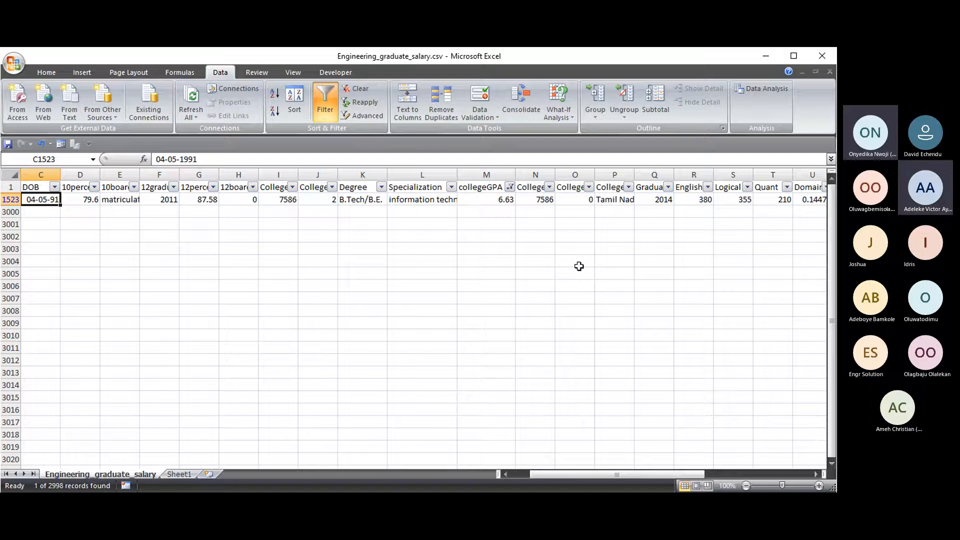
# - Choose Clear Filter From 'collegeGPA' so every record from row 2 down shows
pyautogui.click(510, 188)
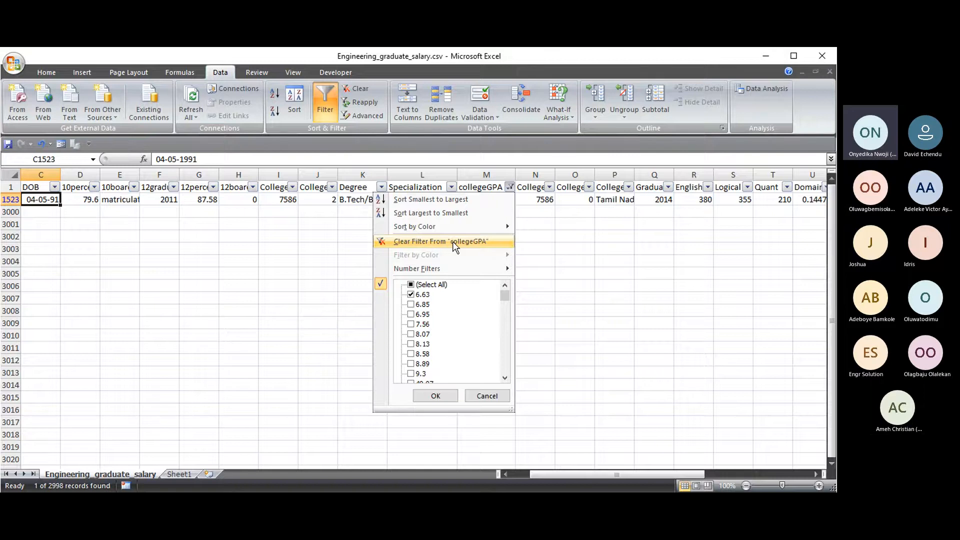
pyautogui.click(455, 242)
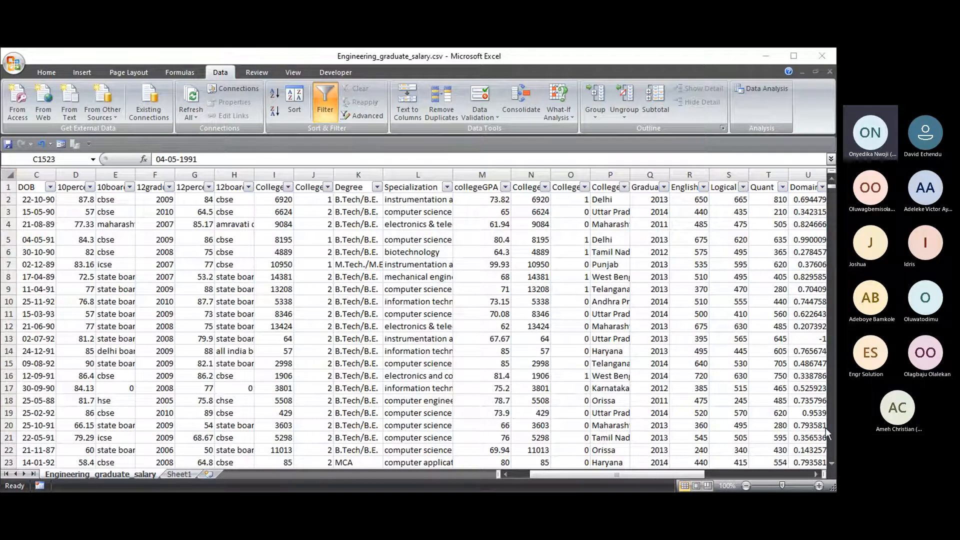
pyautogui.click(655, 487)
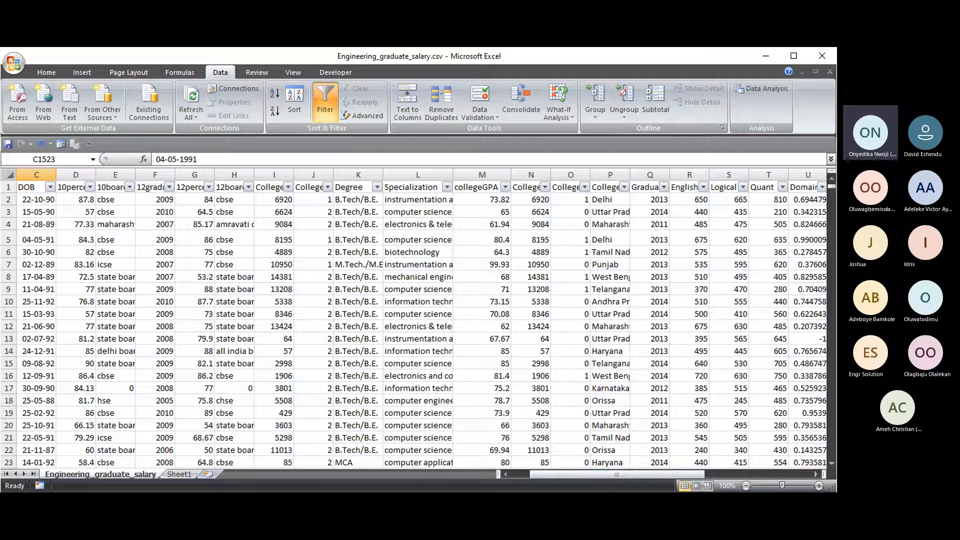
pyautogui.moveTo(586, 476); pyautogui.dragTo(566, 475)
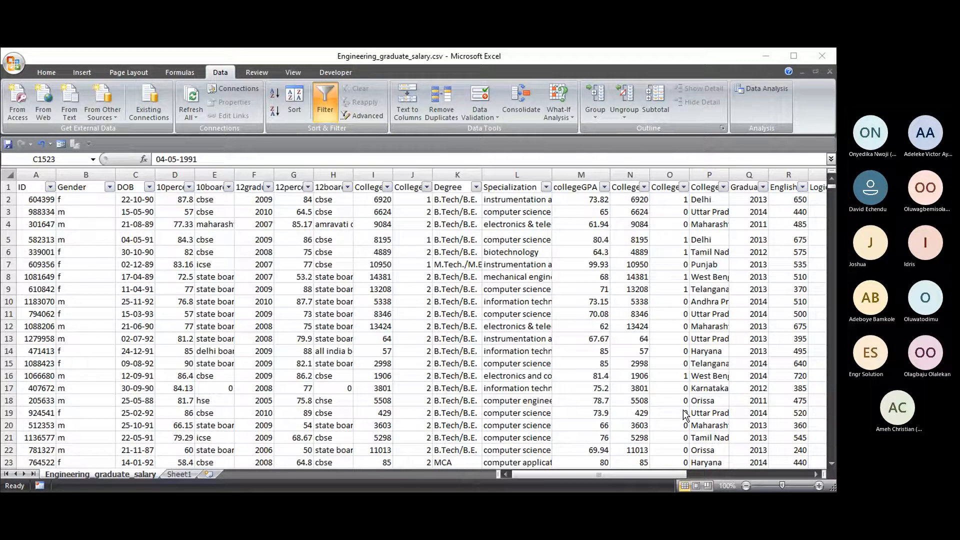
pyautogui.click(814, 404)
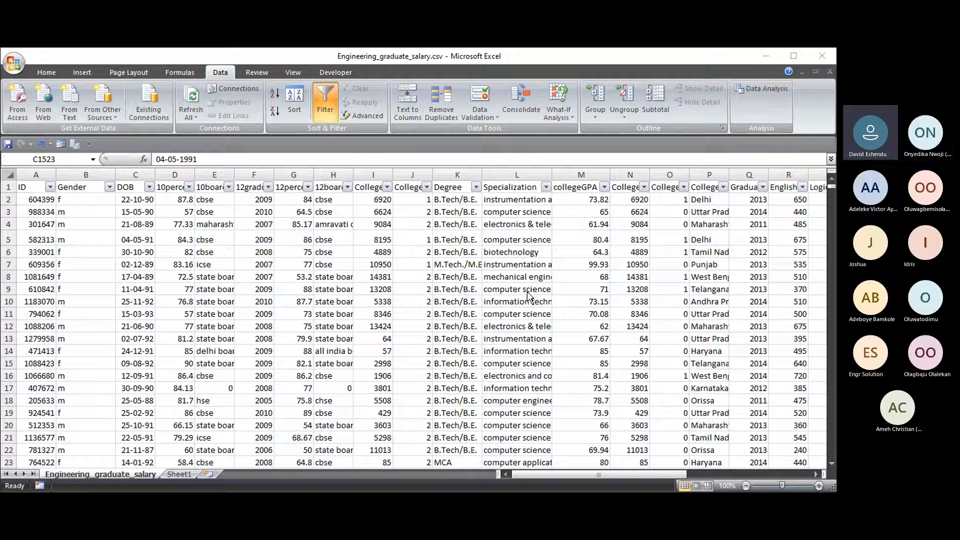
pyautogui.click(599, 104)
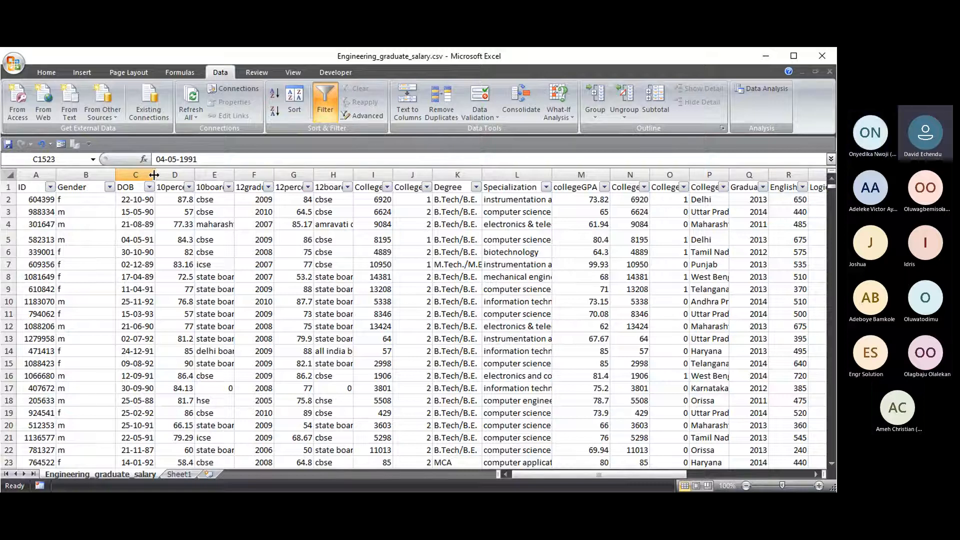
# - Autofit the DOB column, narrow it until dates show ####, then autofit it again
pyautogui.doubleClick(154, 175)
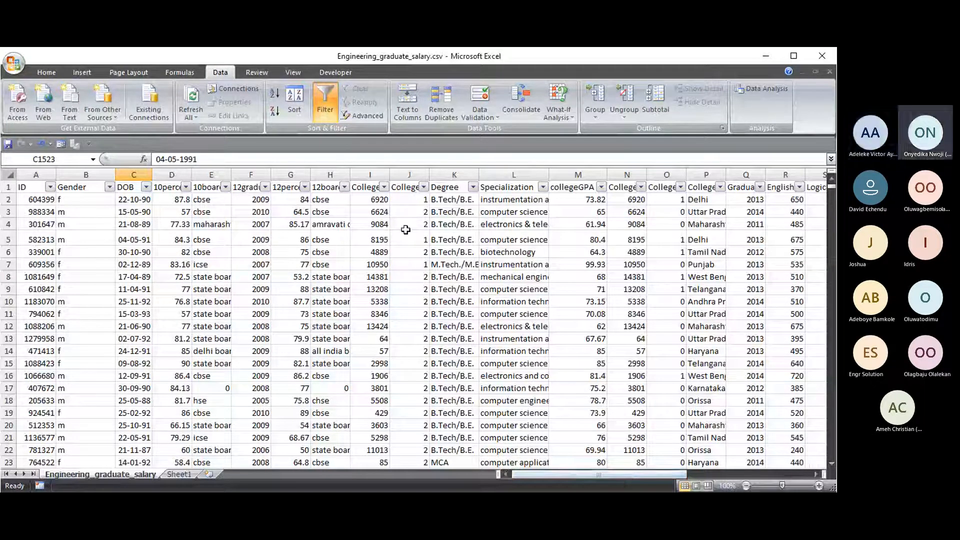
pyautogui.moveTo(153, 174); pyautogui.dragTo(140, 174)
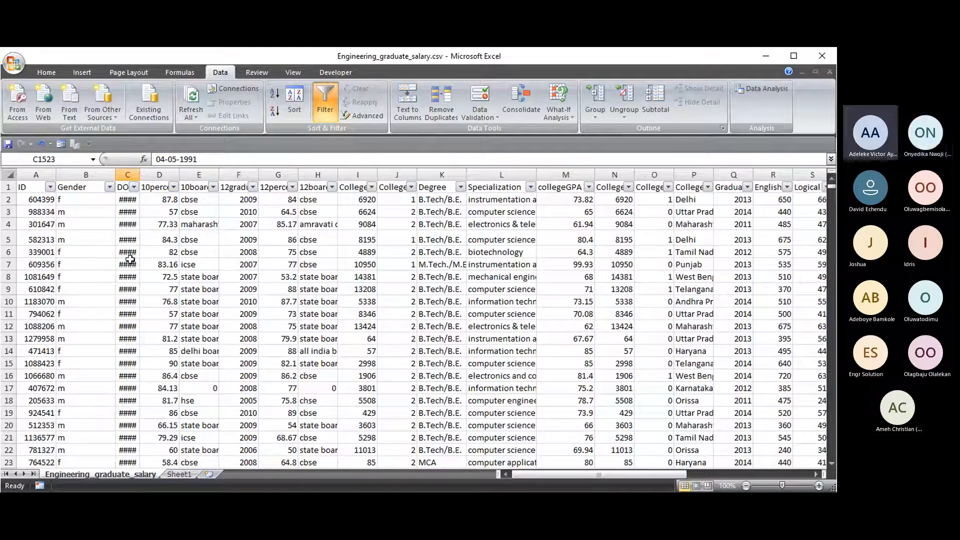
pyautogui.doubleClick(141, 174)
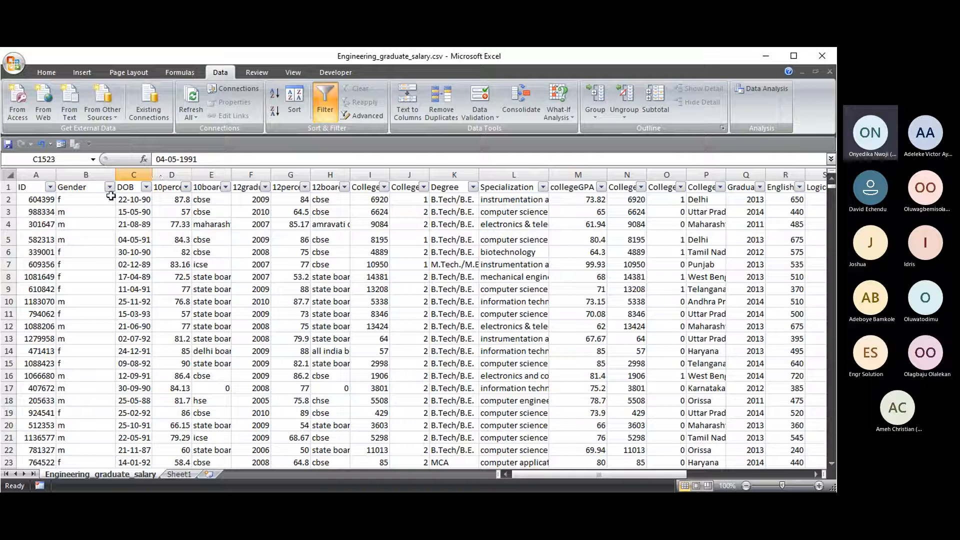
# - Turn off filtering and apply AutoFit Column Width to every column of the header row
pyautogui.hotkey('ctrl', 'shift', 'l')
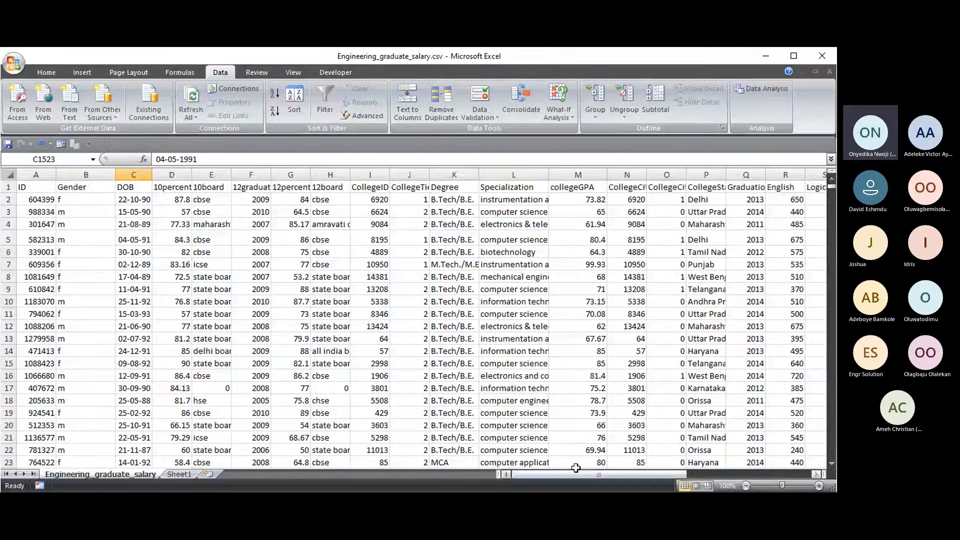
pyautogui.moveTo(576, 472); pyautogui.dragTo(547, 476)
pyautogui.click(34, 186)
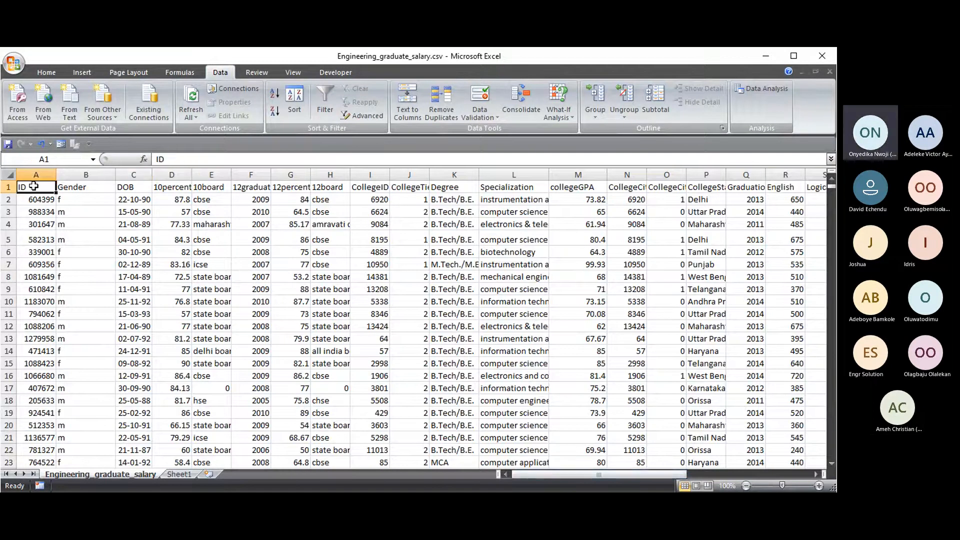
pyautogui.hotkey('ctrl', 'shift', 'Right')
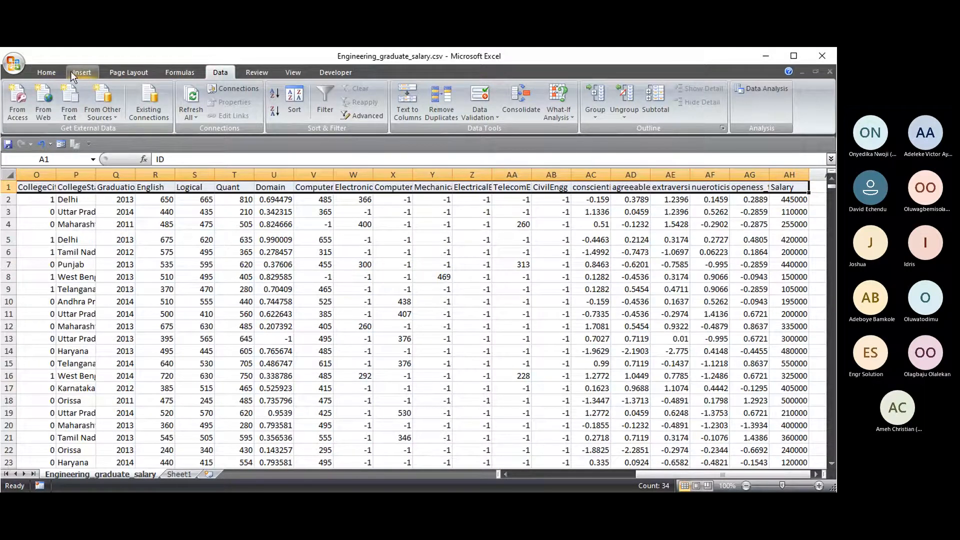
pyautogui.click(56, 70)
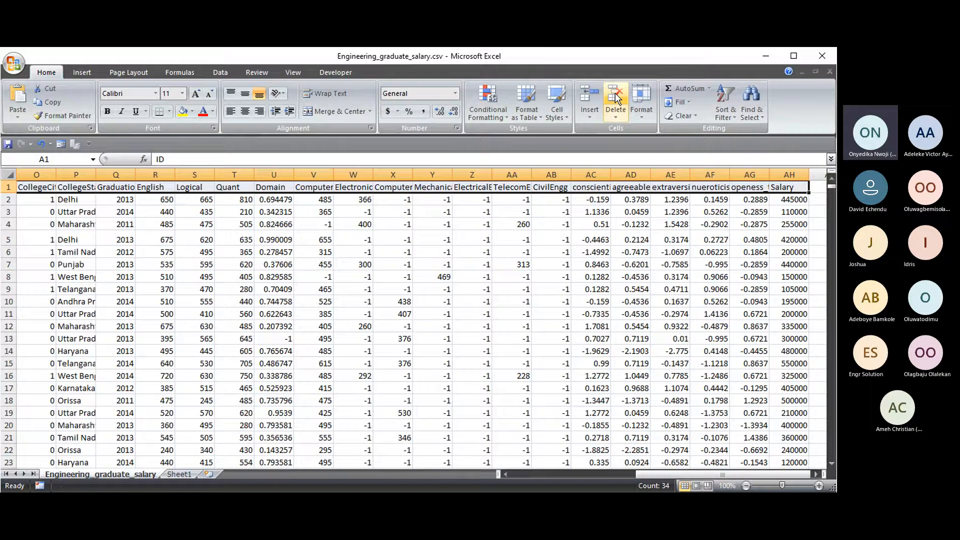
pyautogui.click(642, 107)
pyautogui.click(670, 185)
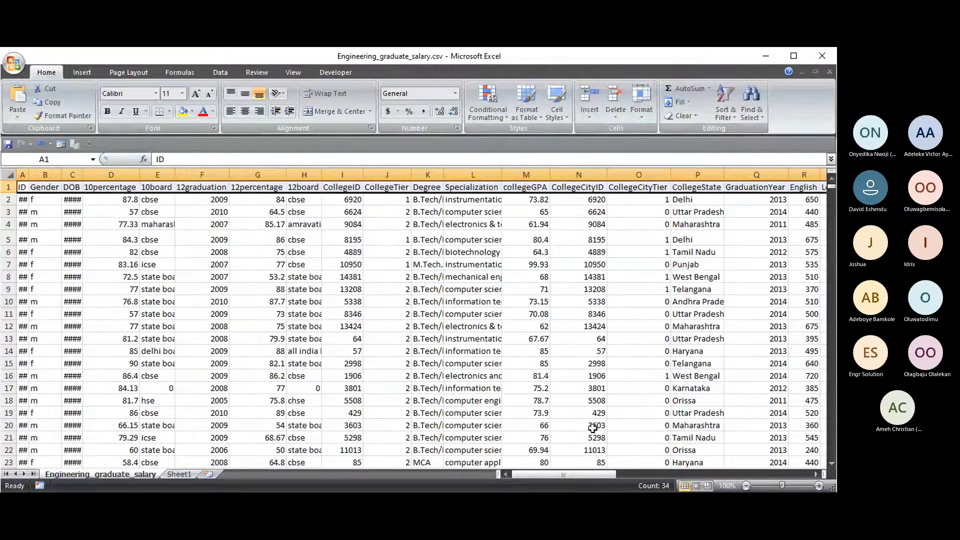
# - Autofit the Salary, DOB and ID columns so salaries, dates and full IDs show
pyautogui.moveTo(564, 474); pyautogui.dragTo(779, 478)
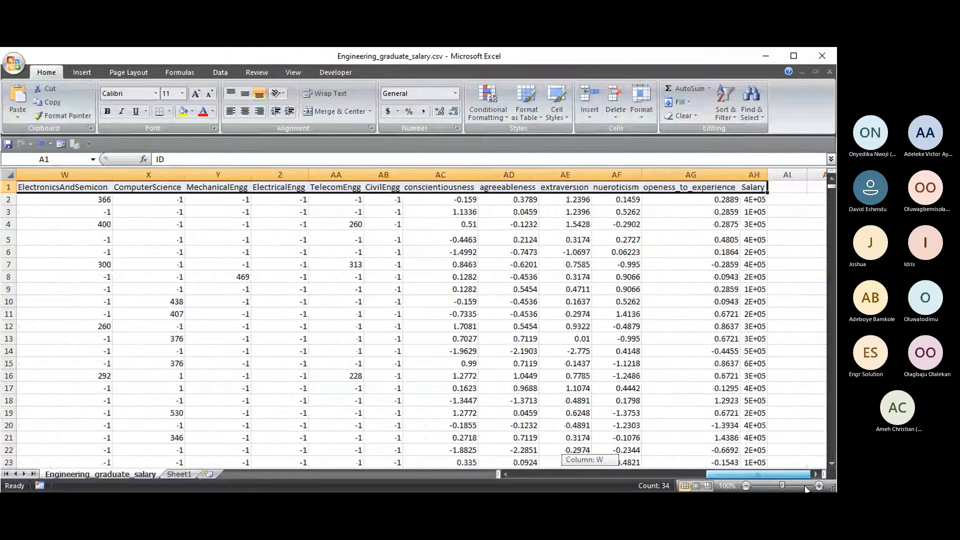
pyautogui.doubleClick(766, 171)
pyautogui.moveTo(721, 472); pyautogui.dragTo(555, 479)
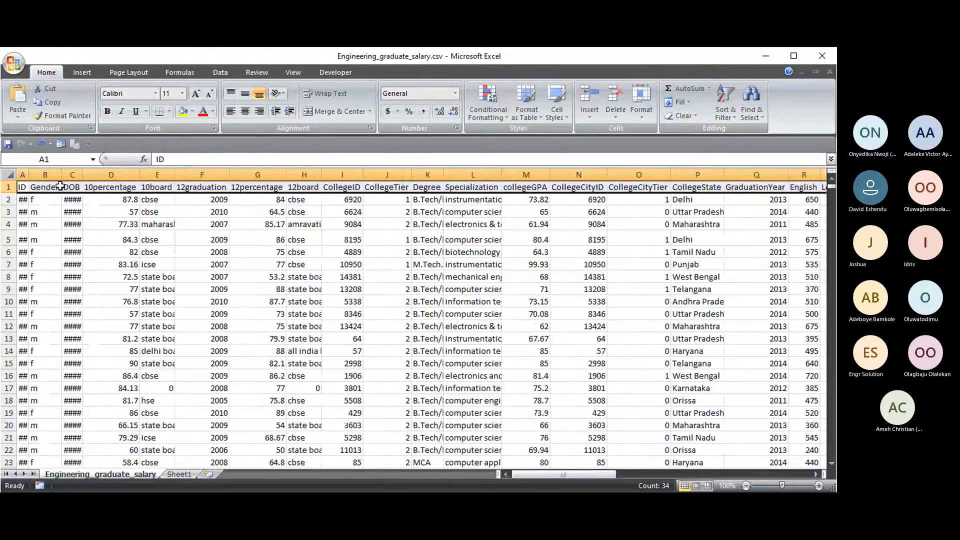
pyautogui.doubleClick(80, 174)
pyautogui.doubleClick(28, 174)
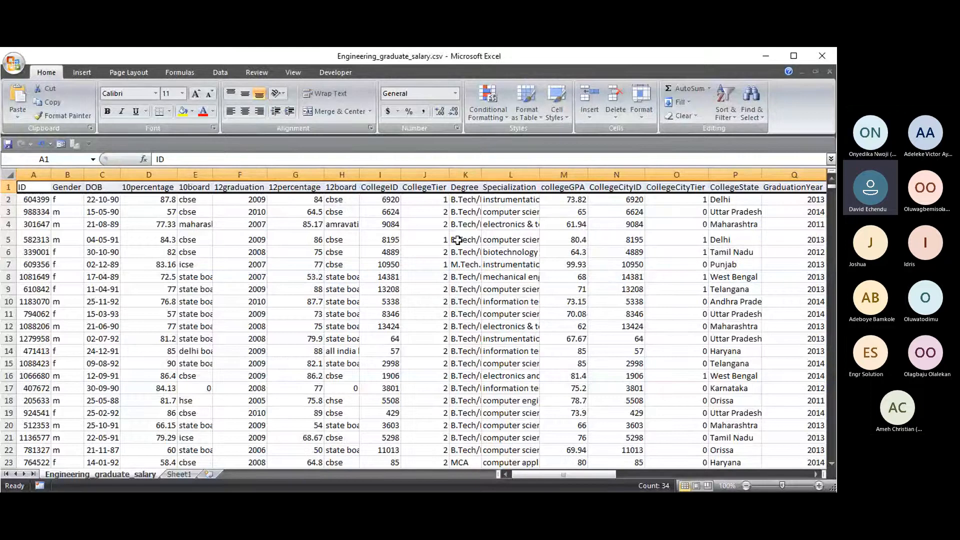
# - Widen the Degree column K, then select cells H9, E12, D5 and H5
pyautogui.moveTo(481, 175); pyautogui.dragTo(489, 175)
pyautogui.click(355, 288)
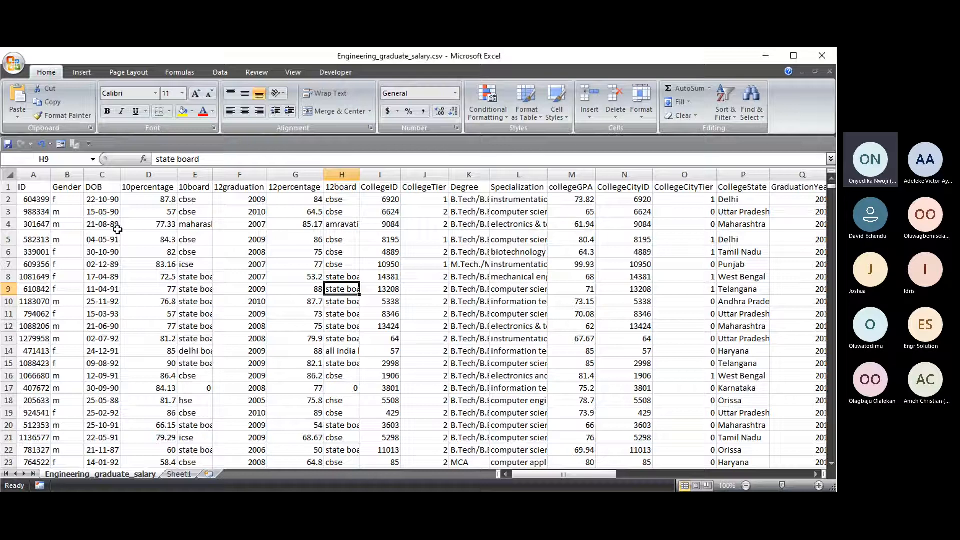
pyautogui.moveTo(574, 476); pyautogui.dragTo(492, 326)
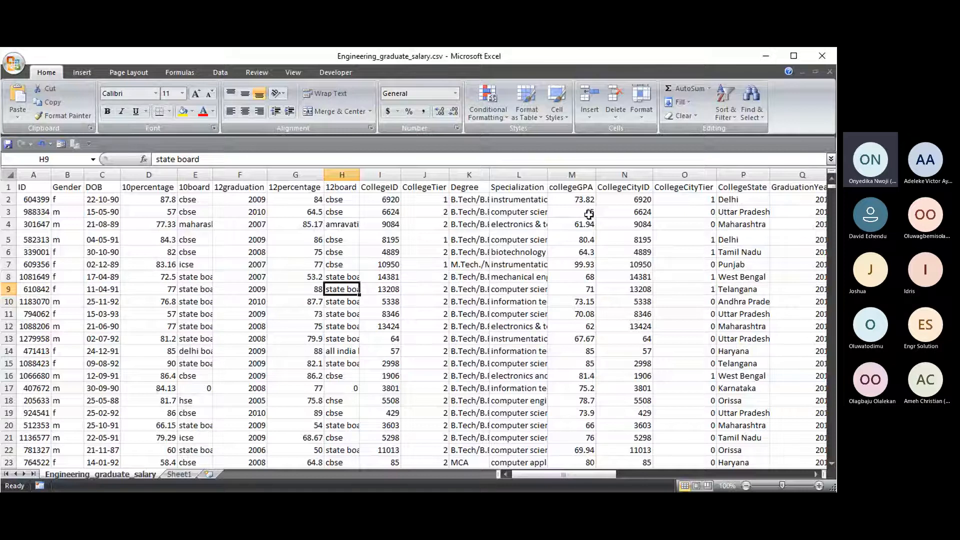
pyautogui.click(192, 326)
pyautogui.click(125, 239)
pyautogui.click(341, 236)
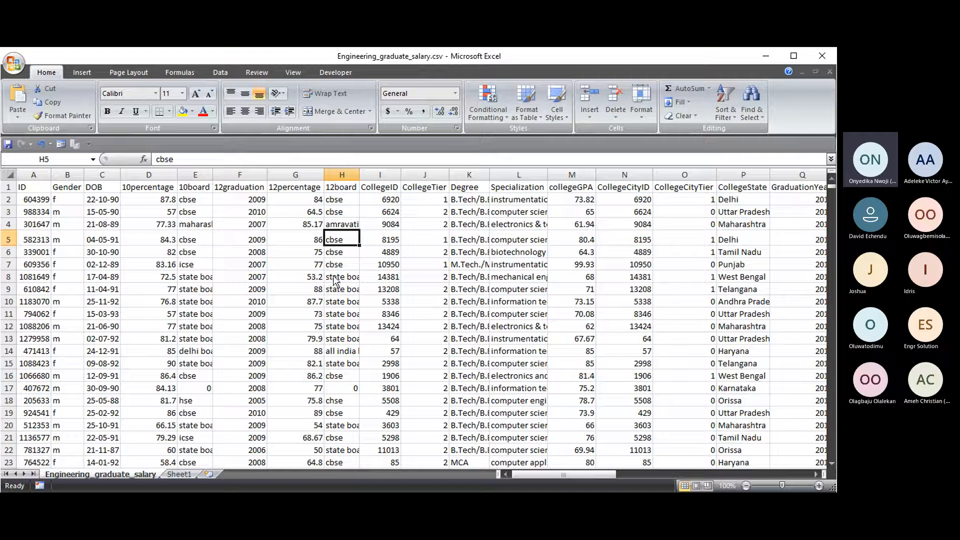
# - Turn filtering back on with Ctrl+Shift+L and return focus to the spreadsheet window
pyautogui.hotkey('ctrl', 'shift', 'l')
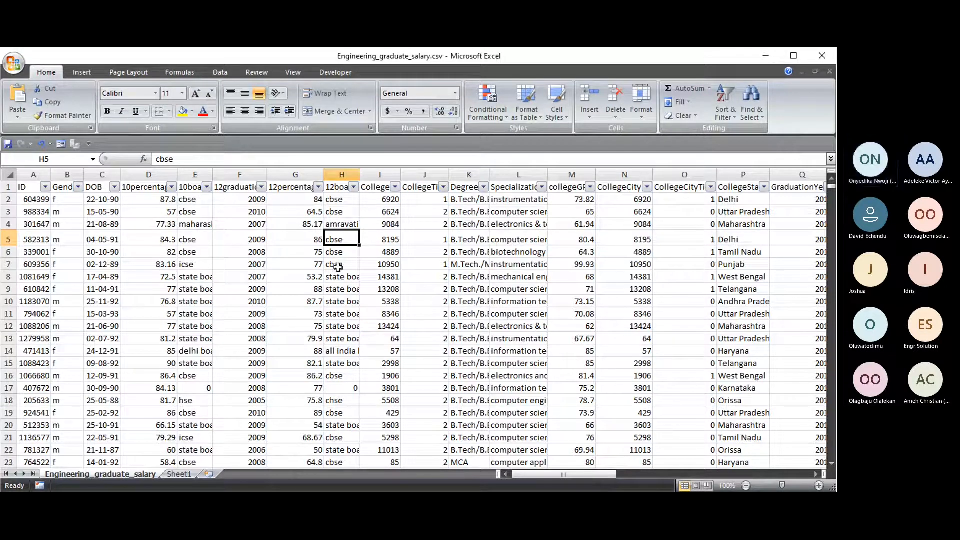
pyautogui.moveTo(10, 245); pyautogui.dragTo(11, 244)
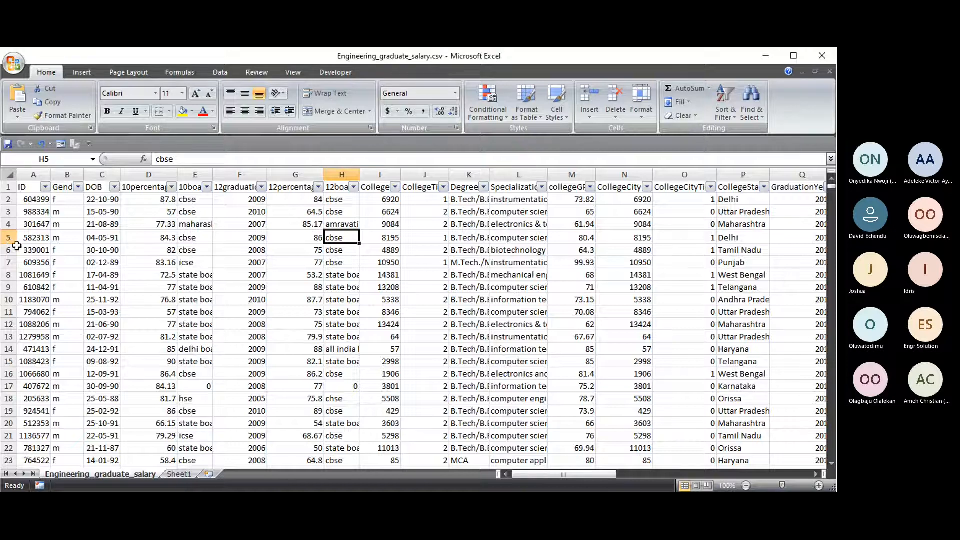
pyautogui.hotkey('alt', 'Tab')
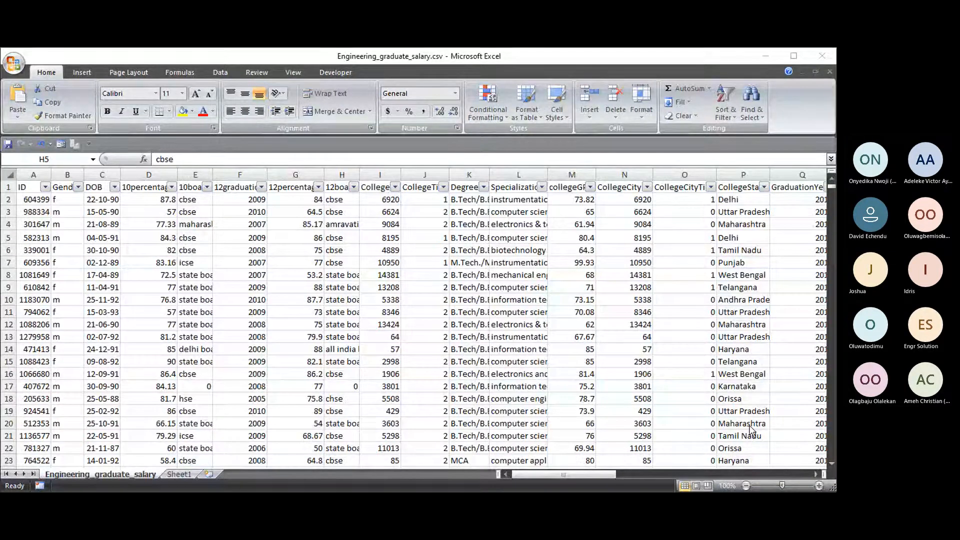
pyautogui.hotkey('alt', 'Tab')
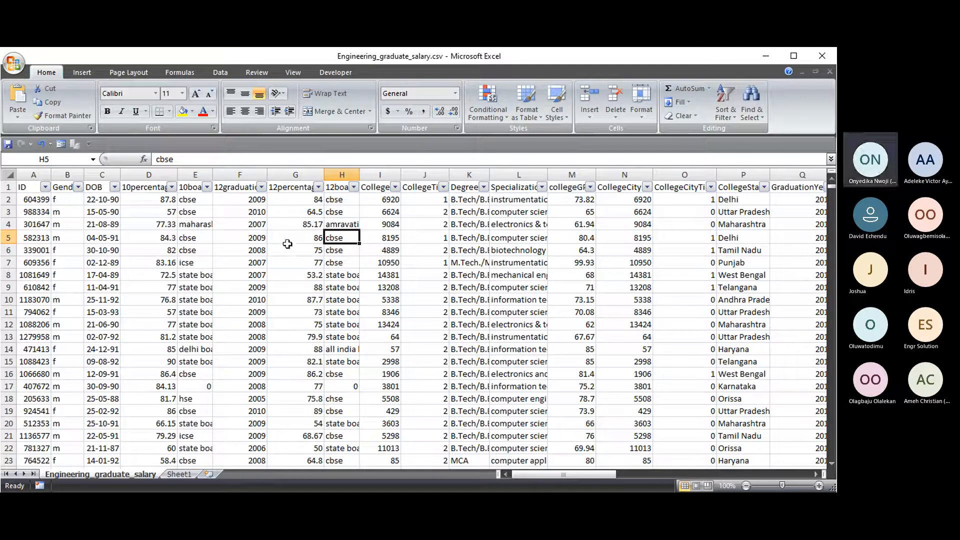
pyautogui.click(300, 258)
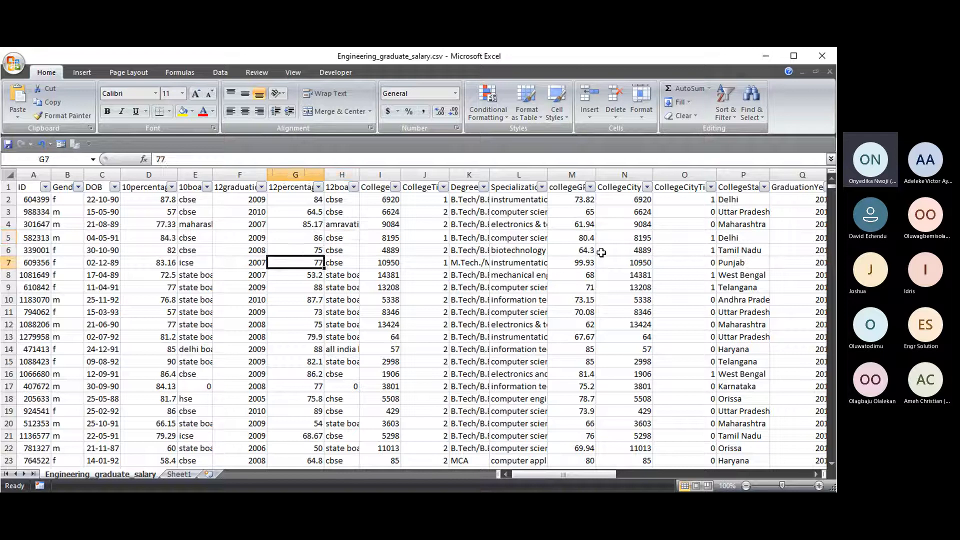
pyautogui.click(602, 253)
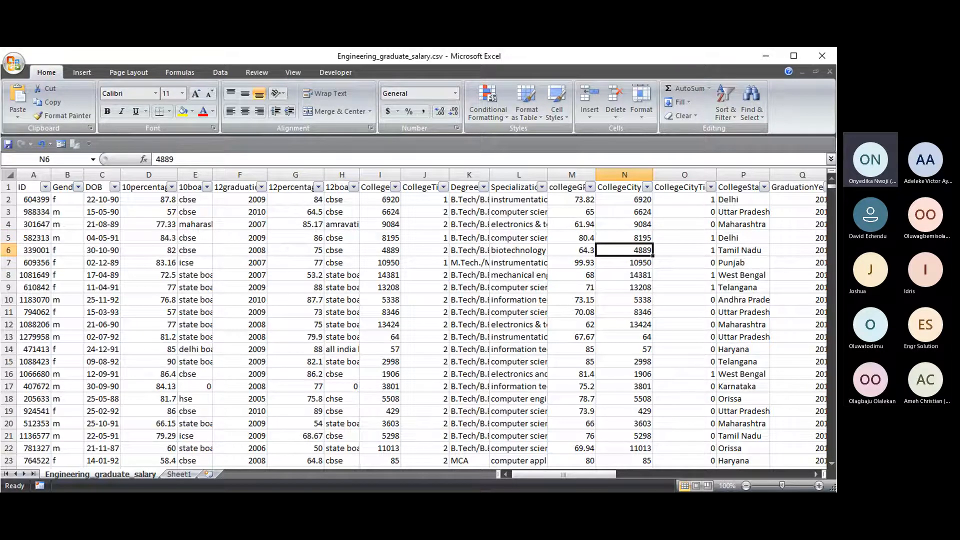
pyautogui.hotkey('alt', 'Tab')
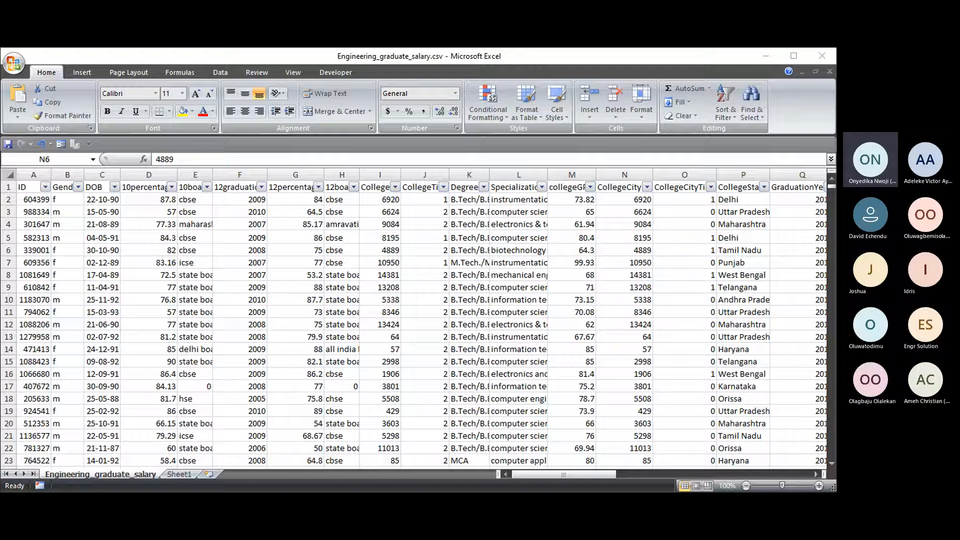
pyautogui.hotkey('alt', 'Tab')
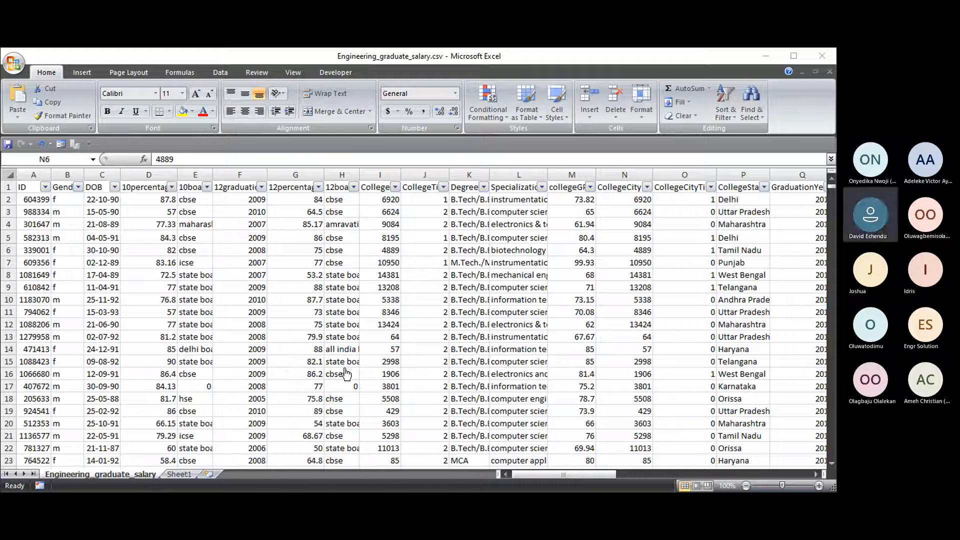
pyautogui.click(589, 141)
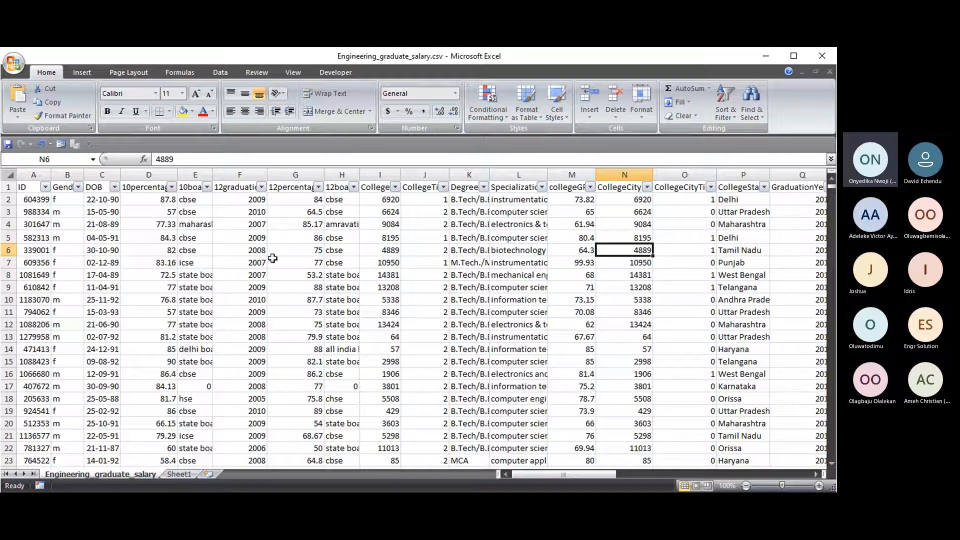
# - Toggle the Data tab Filter off and on, then Ctrl+Shift+L twice, leaving header dropdowns enabled
pyautogui.click(341, 260)
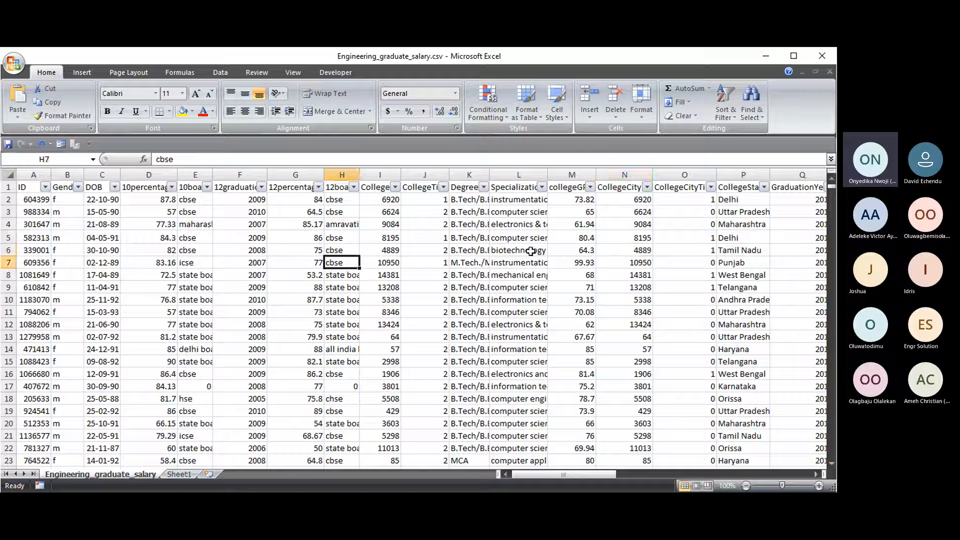
pyautogui.click(145, 325)
pyautogui.click(380, 286)
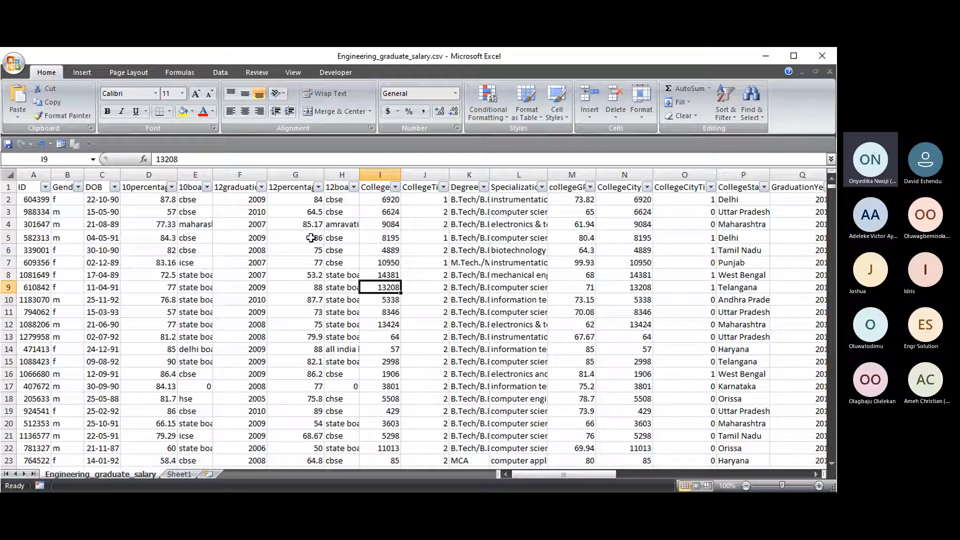
pyautogui.click(311, 237)
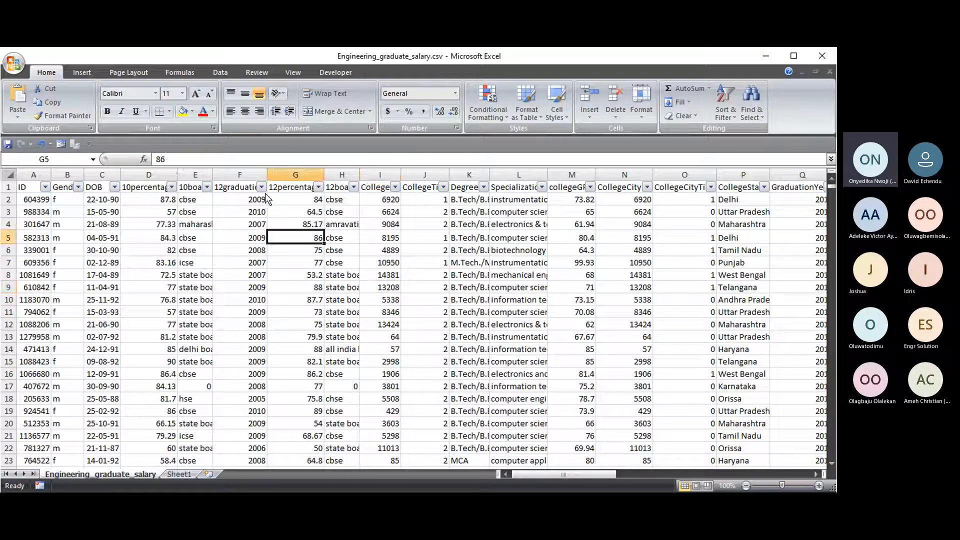
pyautogui.click(216, 73)
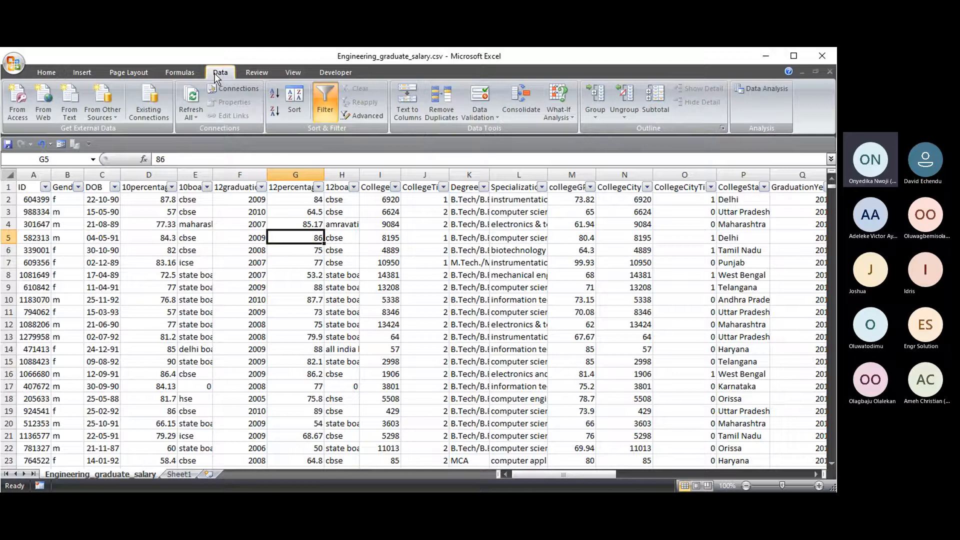
pyautogui.click(326, 105)
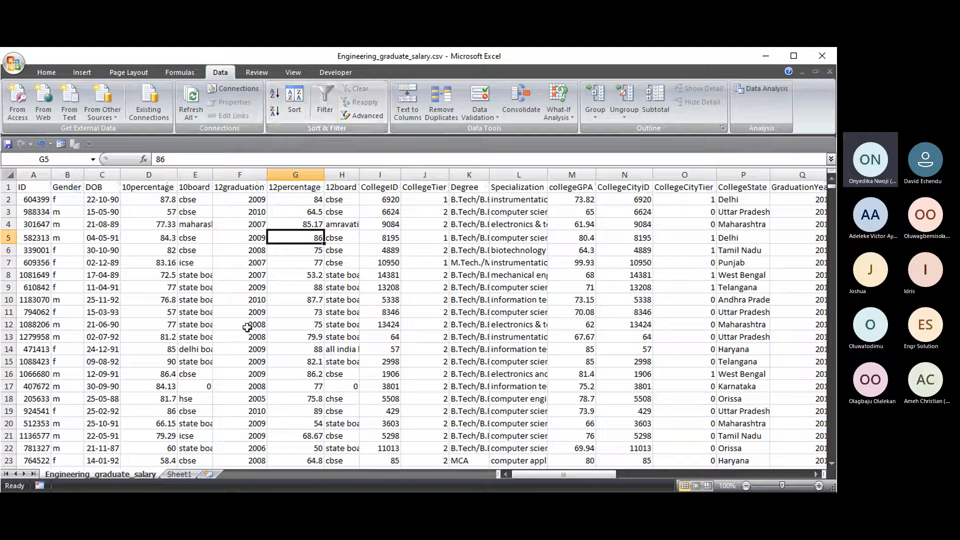
pyautogui.click(322, 107)
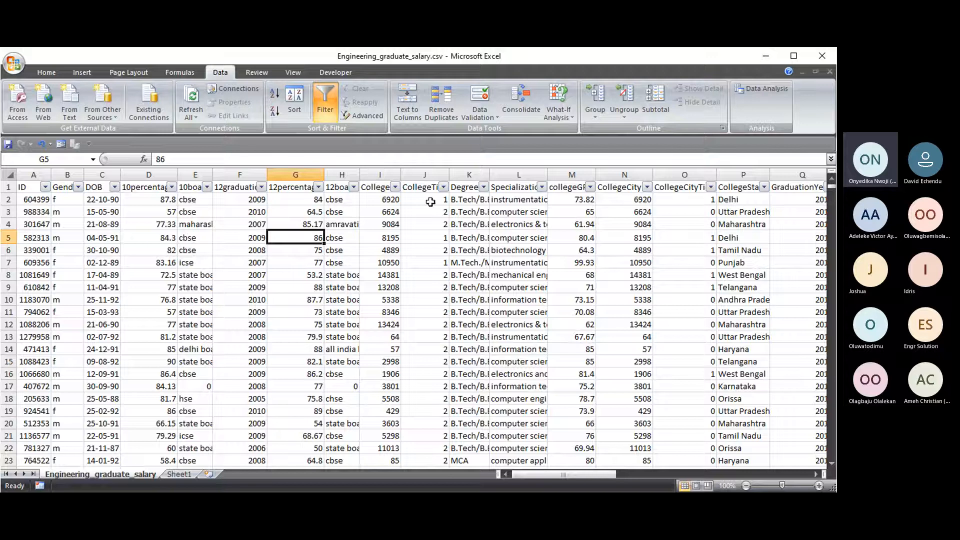
pyautogui.hotkey('ctrl', 'shift', 'l')
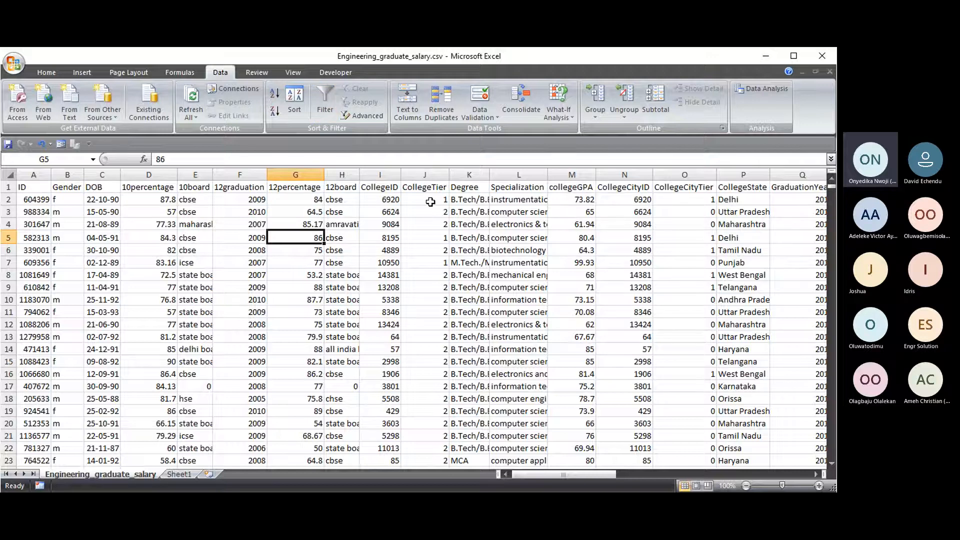
pyautogui.hotkey('ctrl', 'shift', 'l')
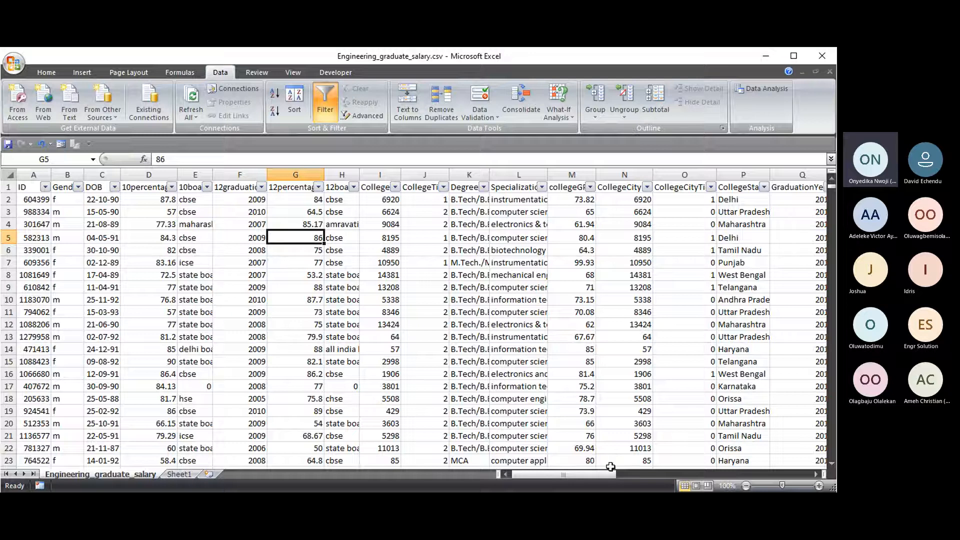
pyautogui.moveTo(555, 473)
pyautogui.mouseDown()
pyautogui.moveTo(646, 468)
pyautogui.moveTo(553, 466)
pyautogui.mouseUp()
# - Zoom the sheet to 120% and autofit the DOB column so dates display
pyautogui.click(819, 486)
pyautogui.click(819, 486)
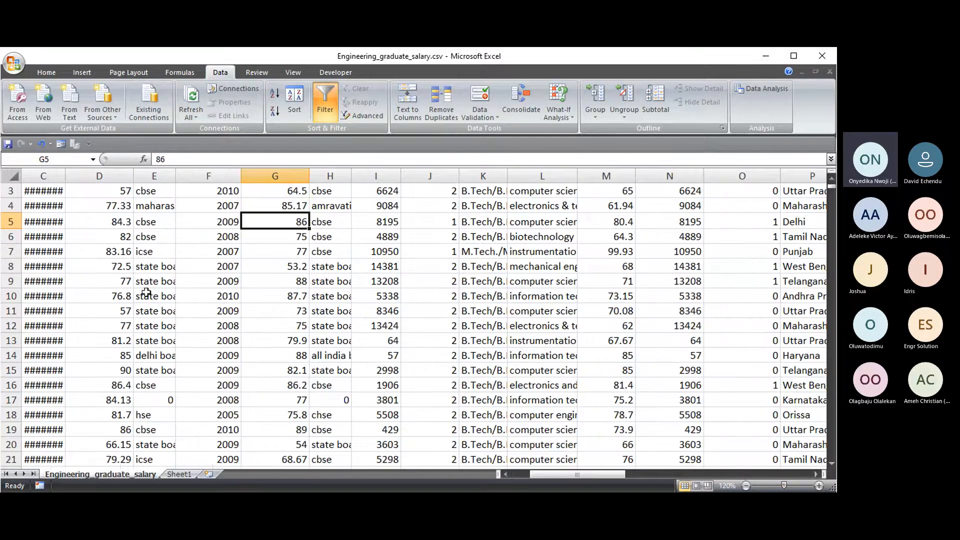
pyautogui.scroll(1, 58, 270)
pyautogui.doubleClick(65, 176)
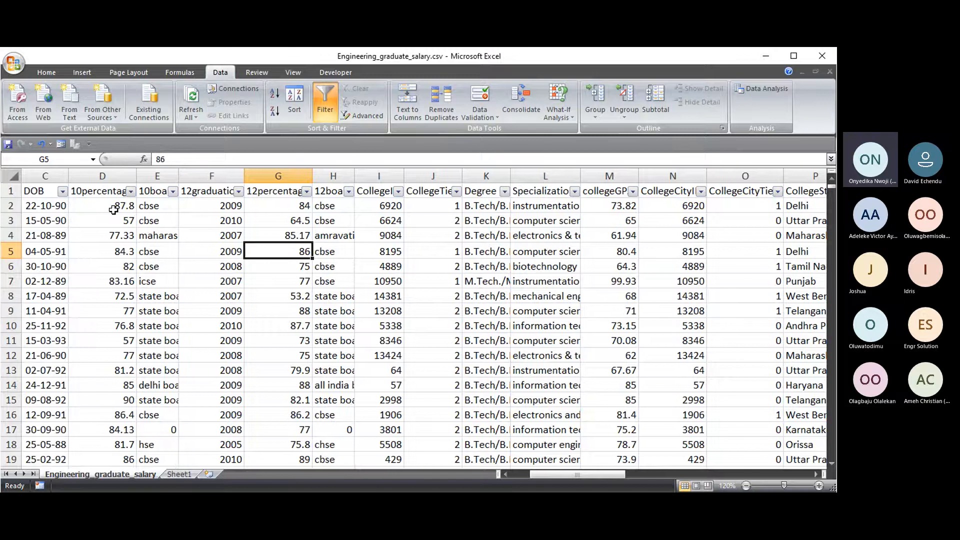
pyautogui.hscroll(-2, 114, 210)
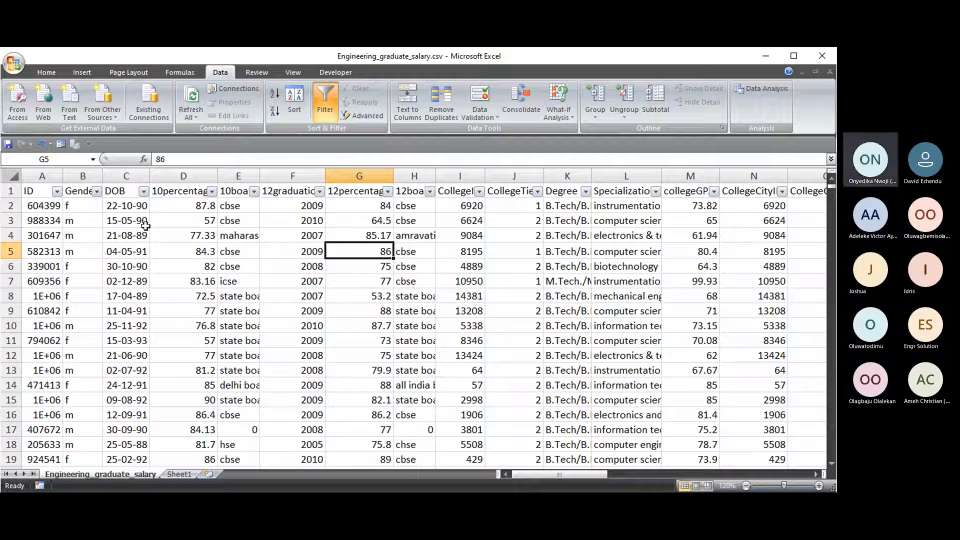
pyautogui.click(160, 221)
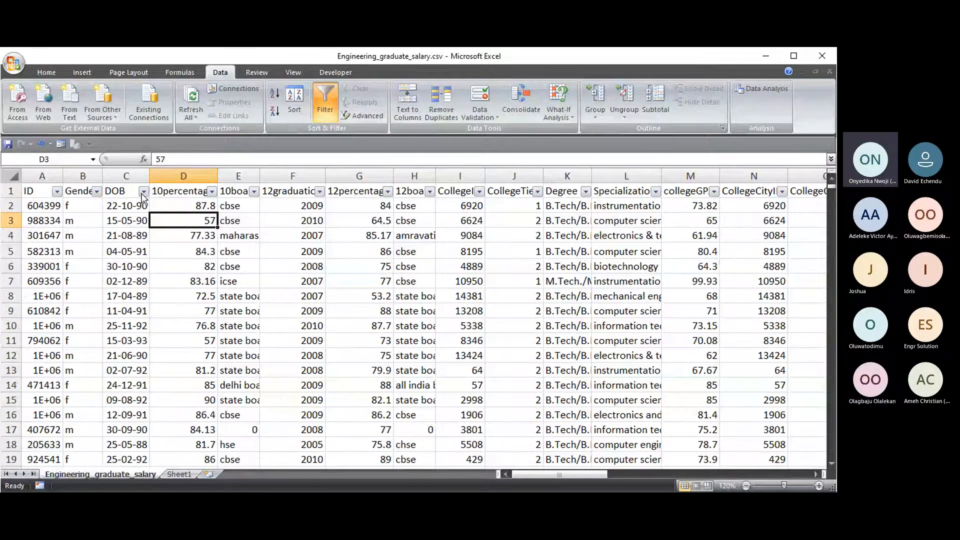
# - Show the DOB column's Date Filters choices such as Equals, Before, Between and Next Week
pyautogui.click(143, 192)
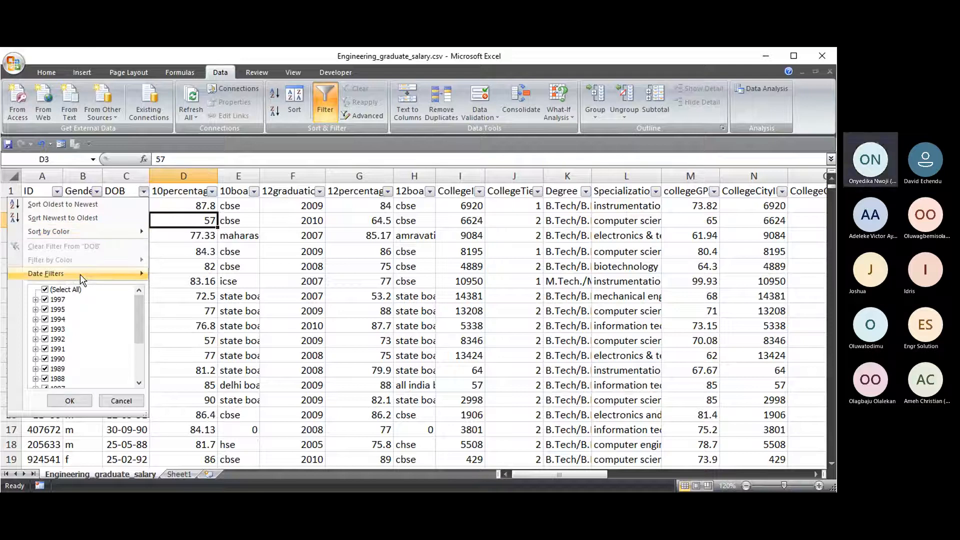
pyautogui.moveTo(82, 279)
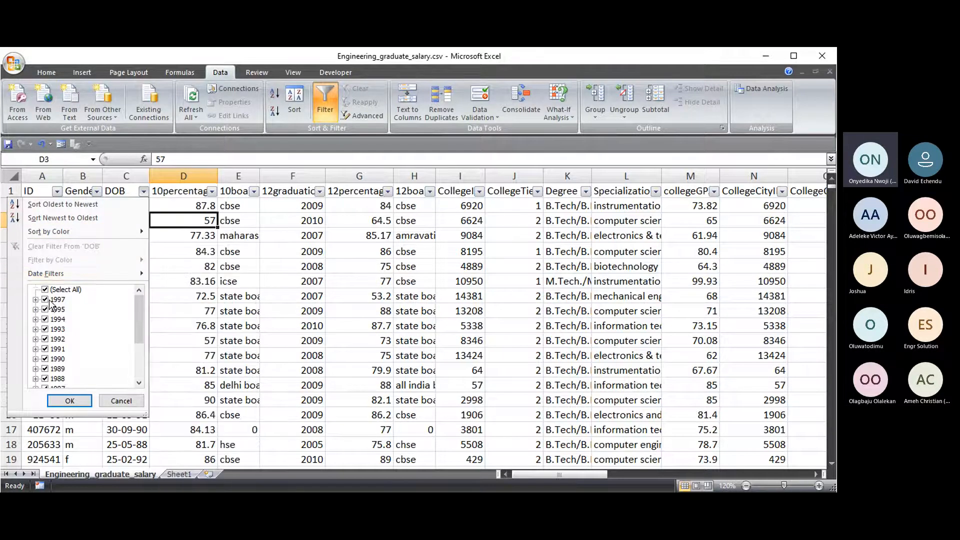
pyautogui.scroll(-3, 45, 317)
pyautogui.scroll(3, 74, 370)
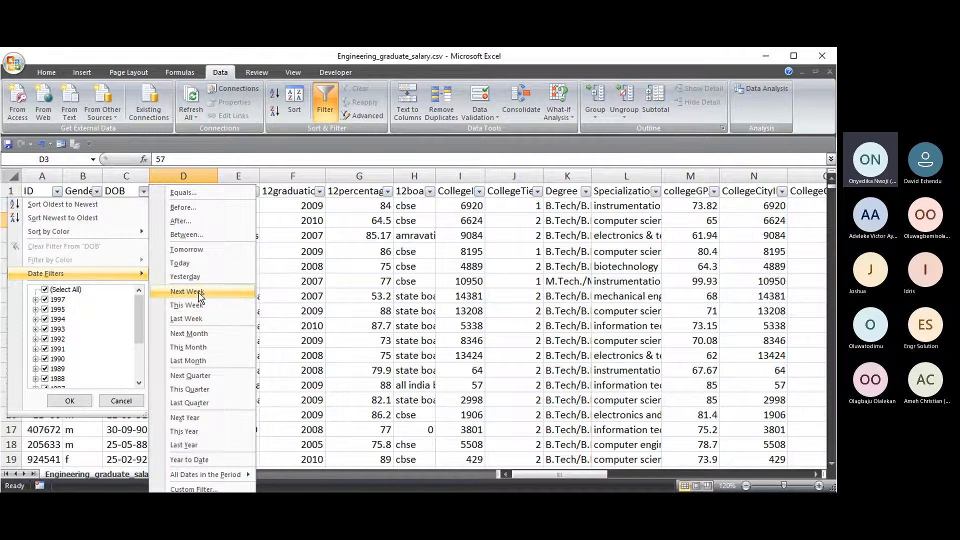
# - Choose the DOB Between date filter, reposition the Custom AutoFilter dialog, and browse the start-date calendar without picking
pyautogui.click(202, 238)
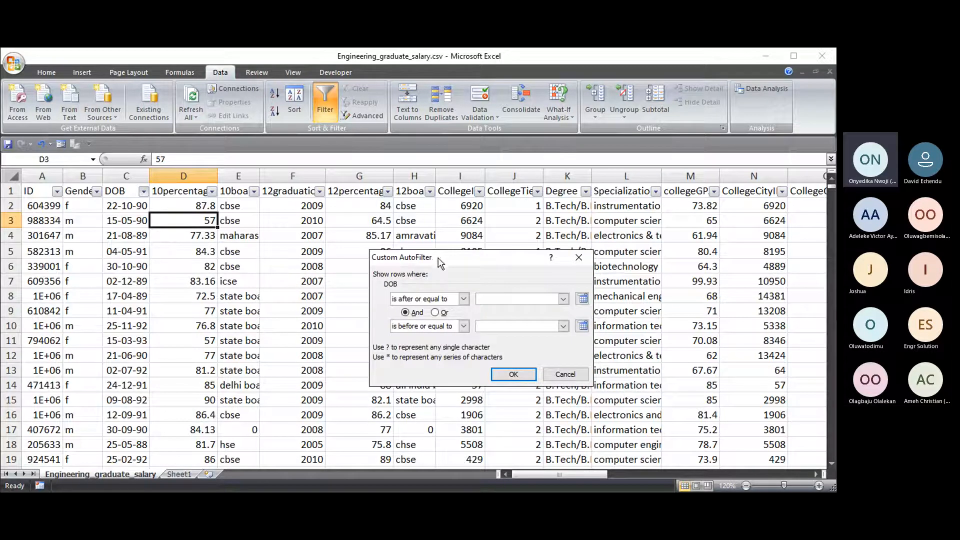
pyautogui.moveTo(439, 258); pyautogui.dragTo(298, 229)
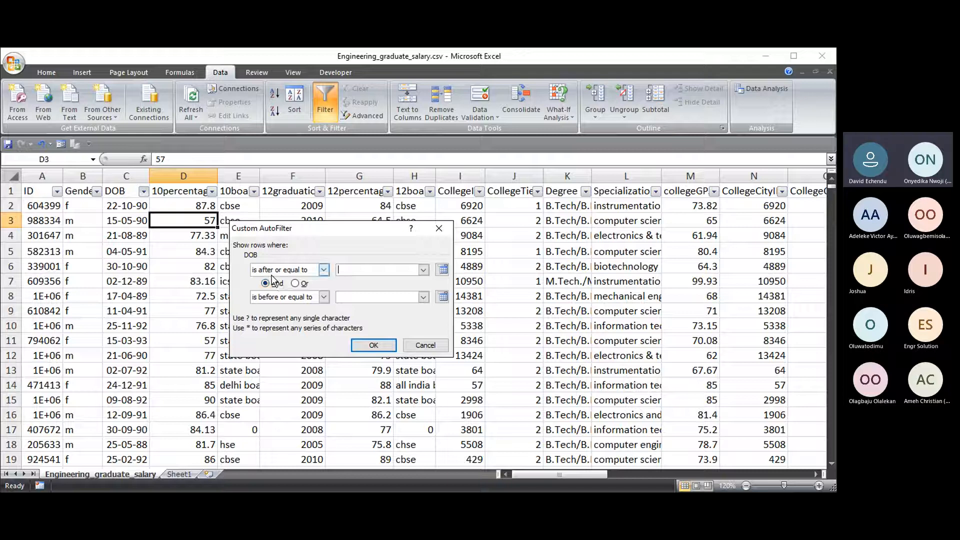
pyautogui.click(443, 270)
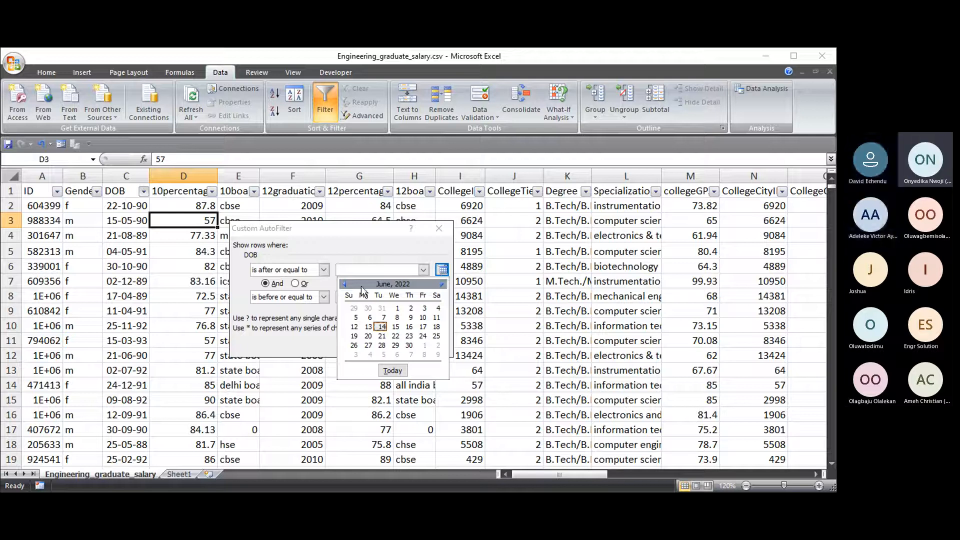
pyautogui.click(345, 285)
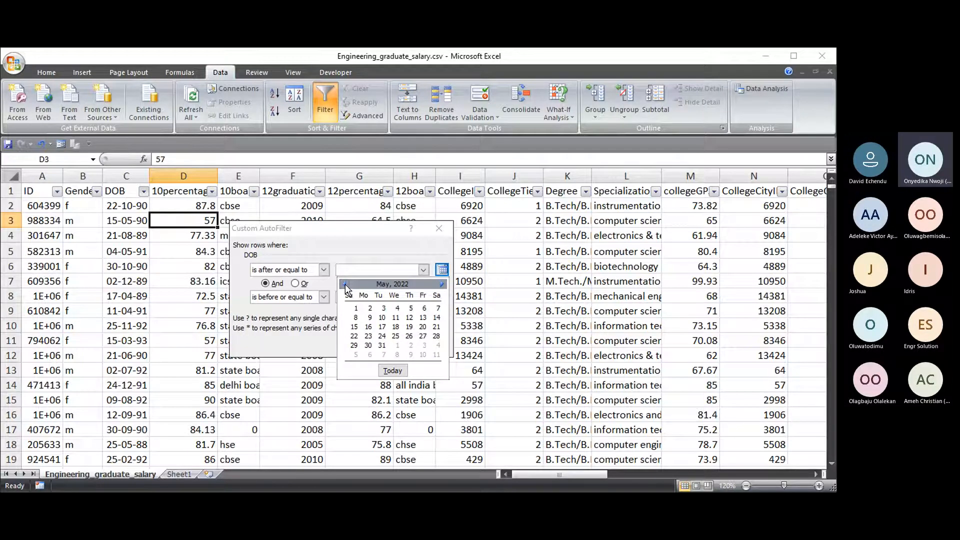
pyautogui.doubleClick(345, 285)
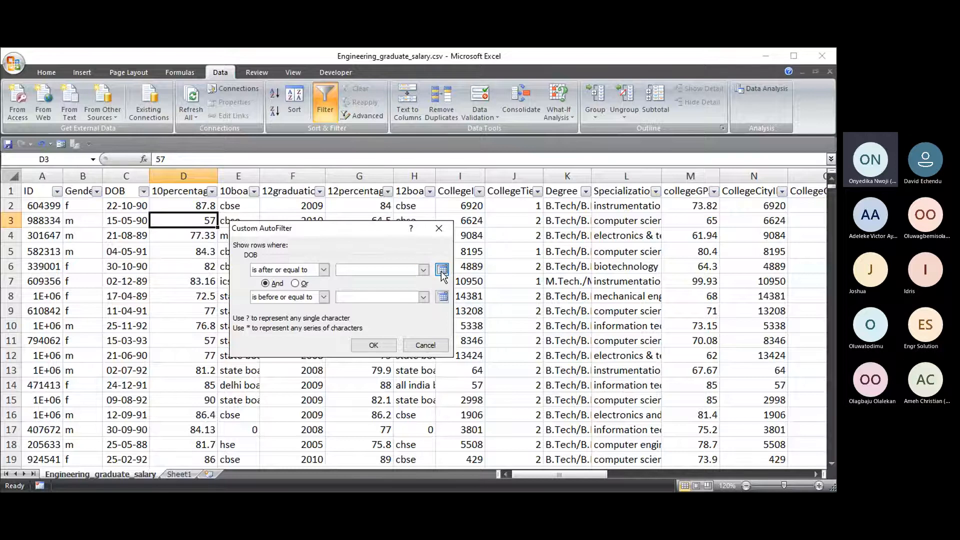
pyautogui.click(443, 272)
pyautogui.click(371, 272)
# - Enter 01-01-90 as the earliest and 31-12-95 as the latest DOB bound
pyautogui.write('01')
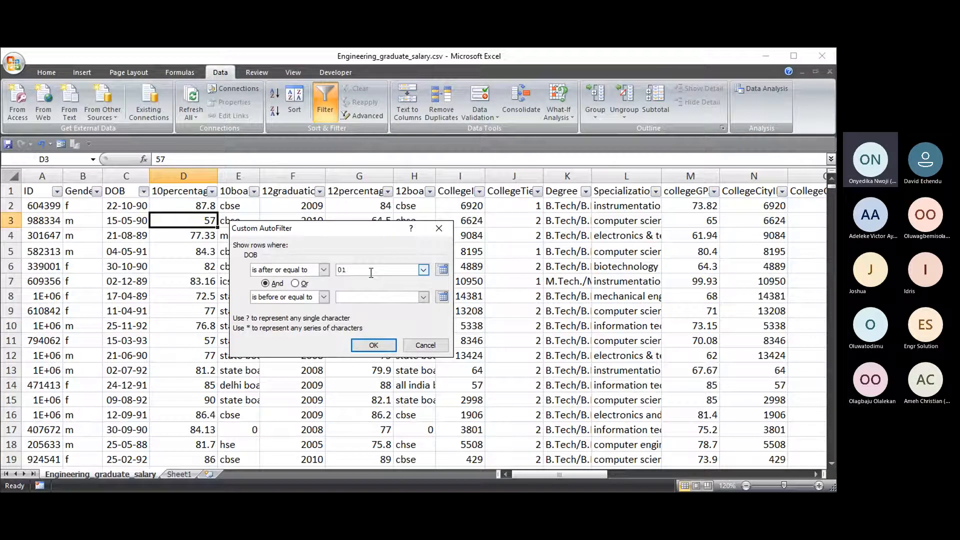
pyautogui.write('-01')
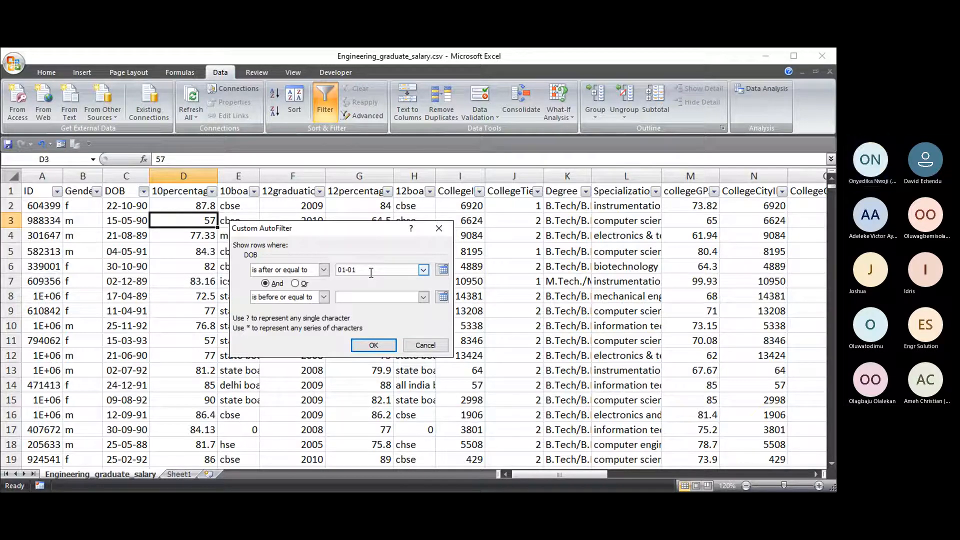
pyautogui.write('-90')
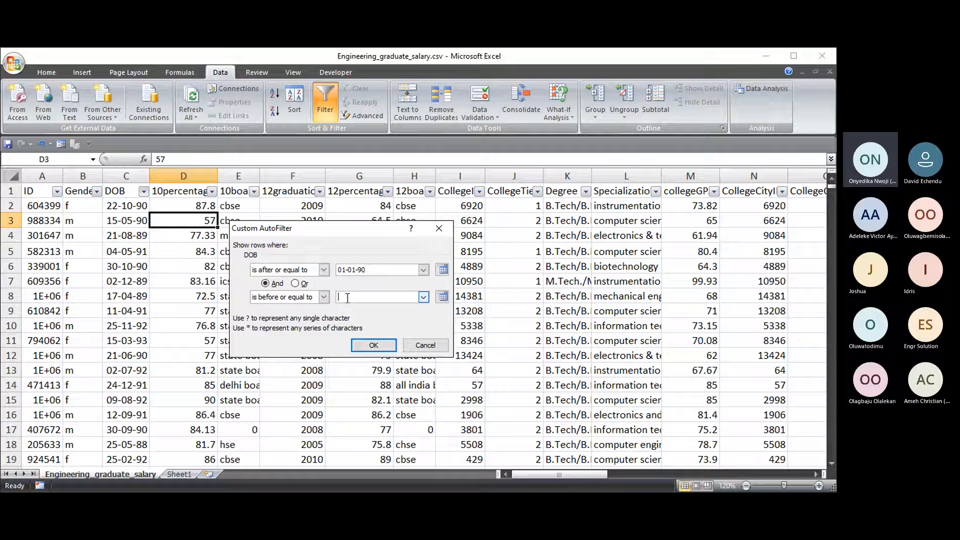
pyautogui.write('31-12-95')
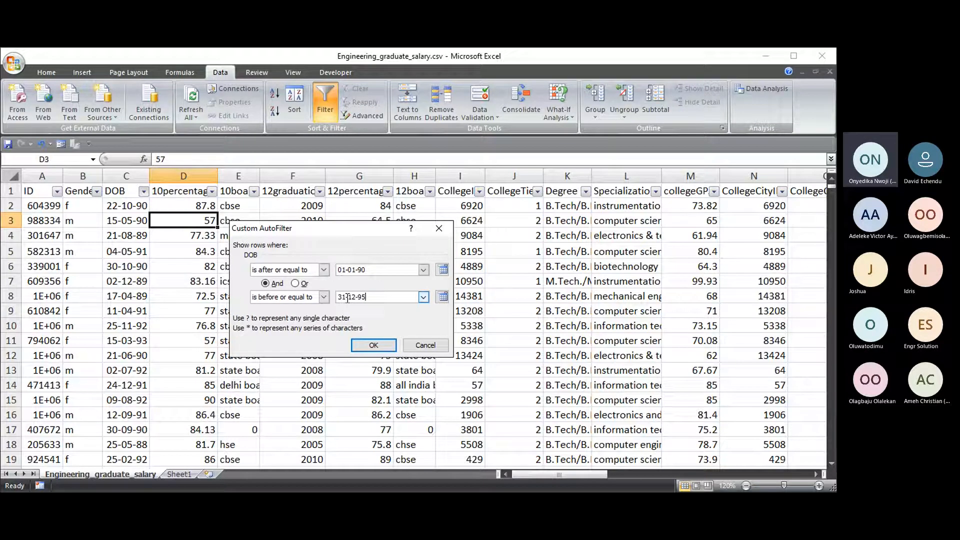
# - Apply the 01-01-90 to 31-12-95 DOB filter and review the 2197 matching records
pyautogui.click(374, 346)
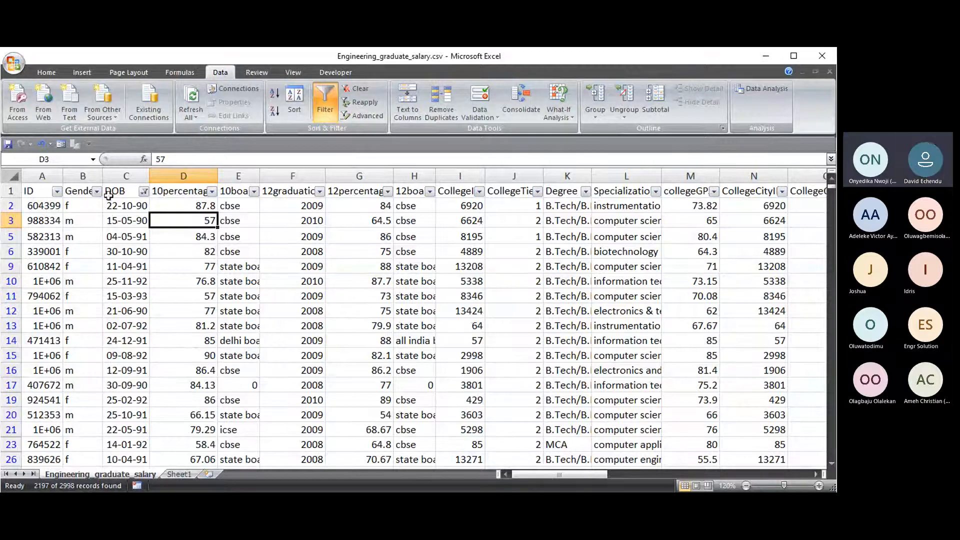
pyautogui.scroll(-5, 127, 206)
pyautogui.scroll(-5, 127, 206)
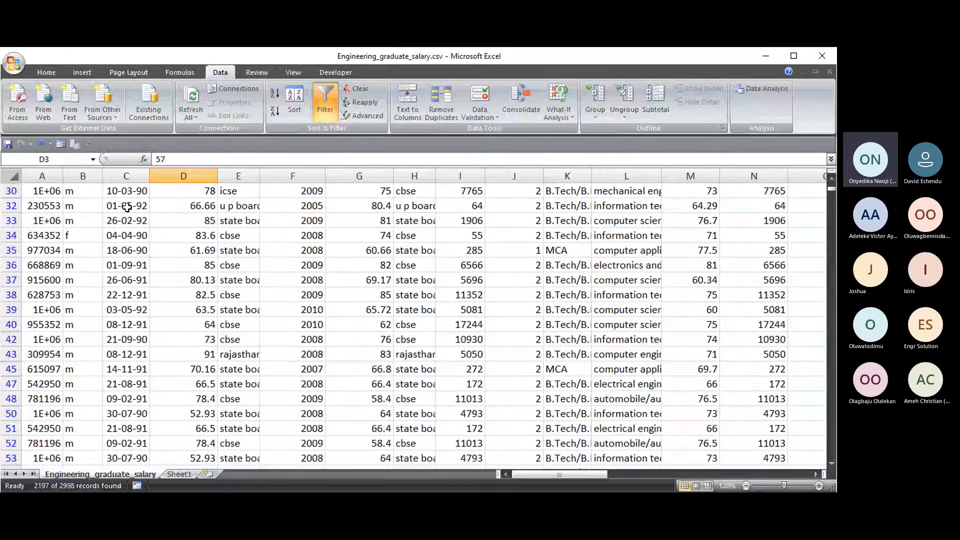
pyautogui.scroll(-12, 137, 237)
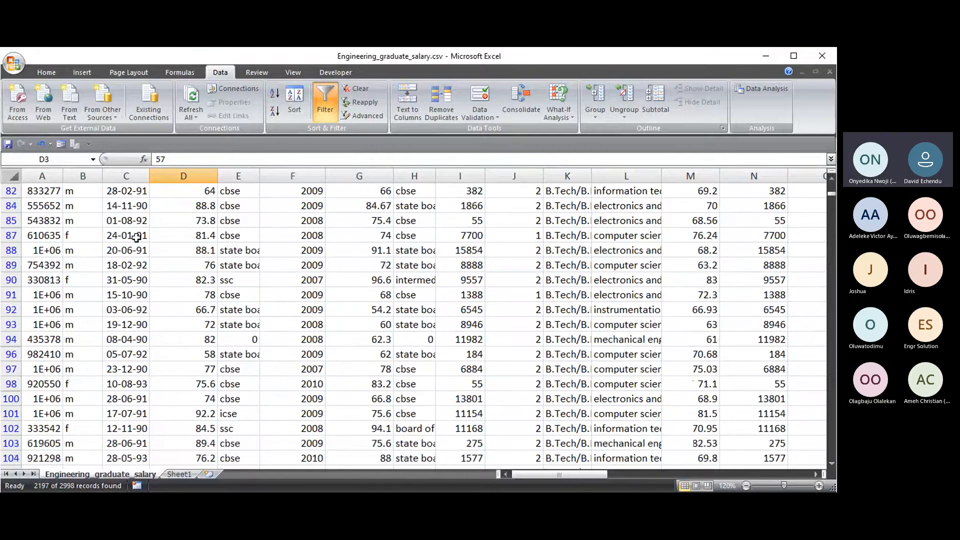
pyautogui.scroll(-15, 137, 237)
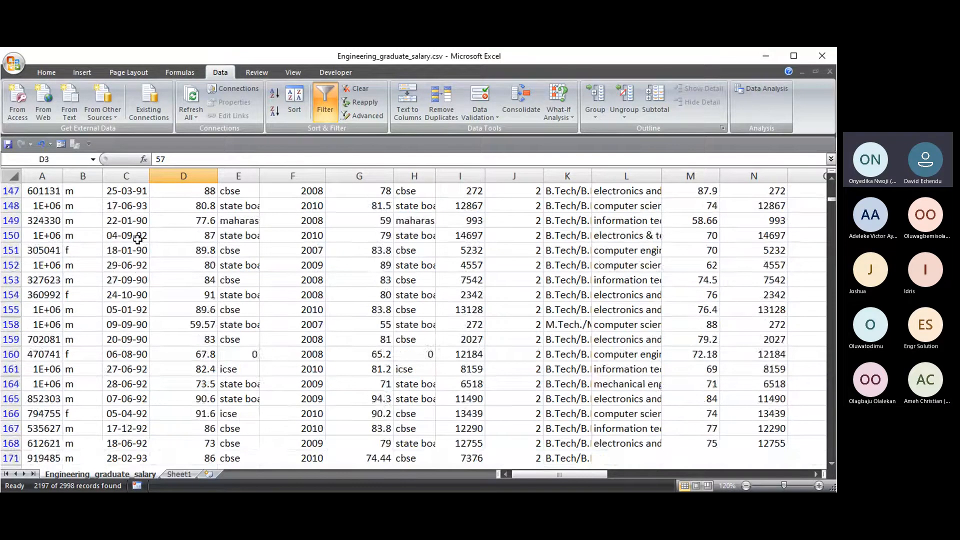
pyautogui.scroll(5, 137, 239)
pyautogui.scroll(20, 514, 377)
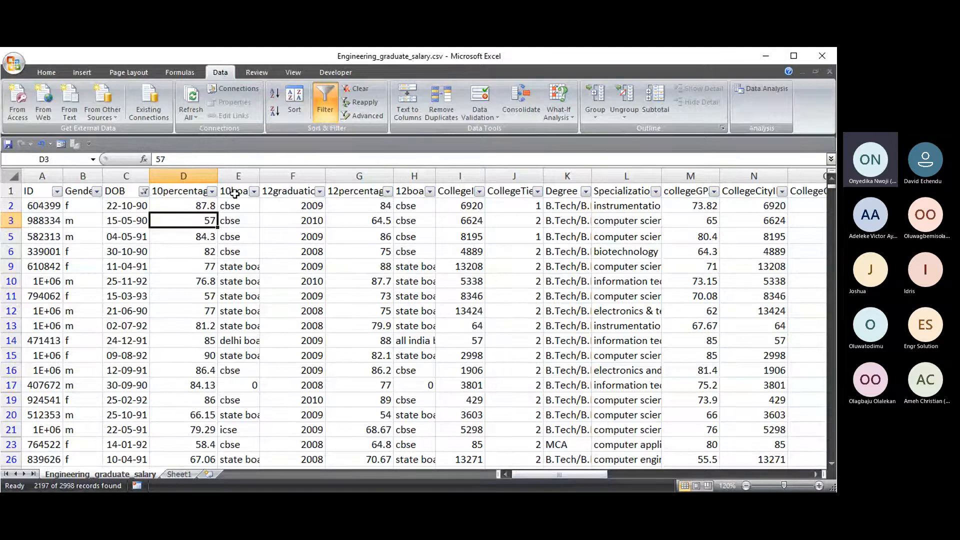
# - Widen column A so the full ID numbers are visible
pyautogui.moveTo(535, 474); pyautogui.dragTo(558, 474)
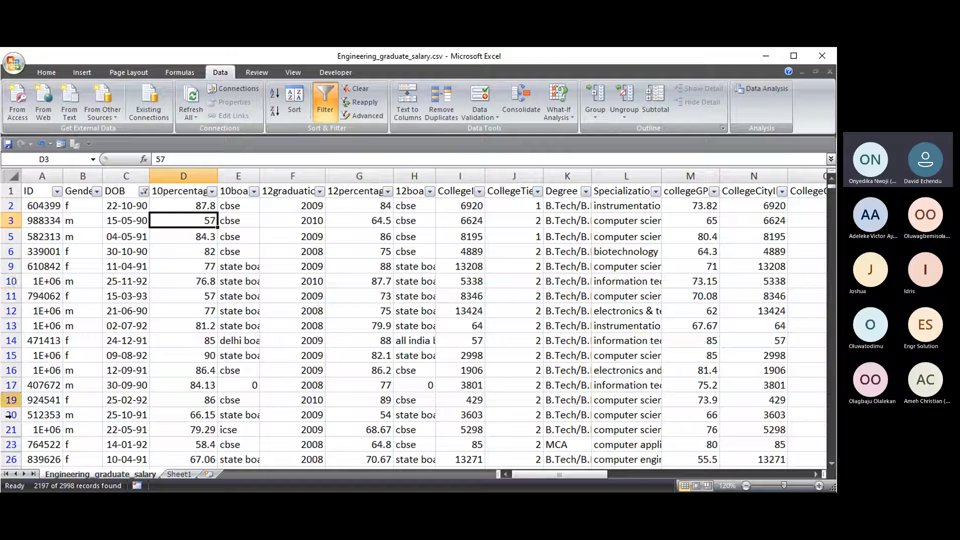
pyautogui.moveTo(63, 177); pyautogui.dragTo(71, 180)
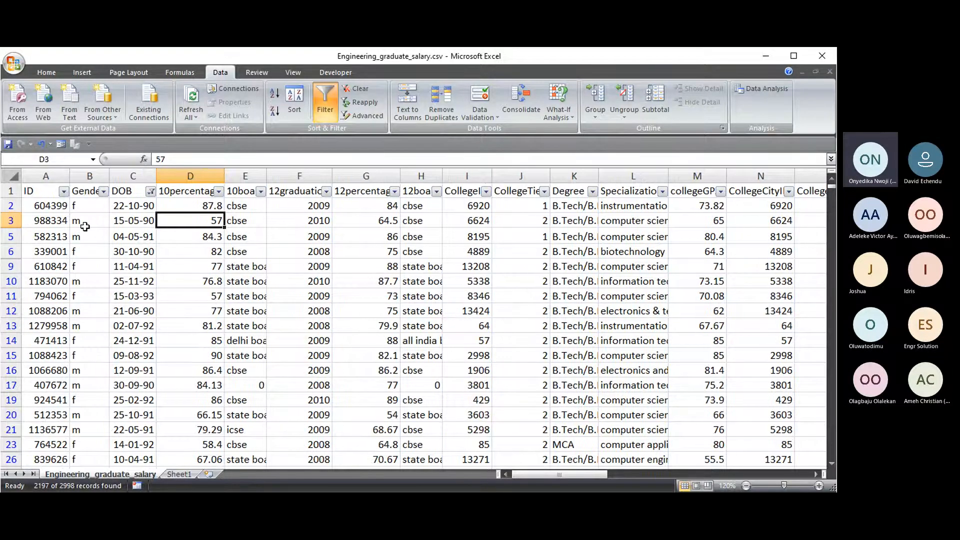
pyautogui.scroll(-3, 10, 206)
pyautogui.scroll(3, 10, 205)
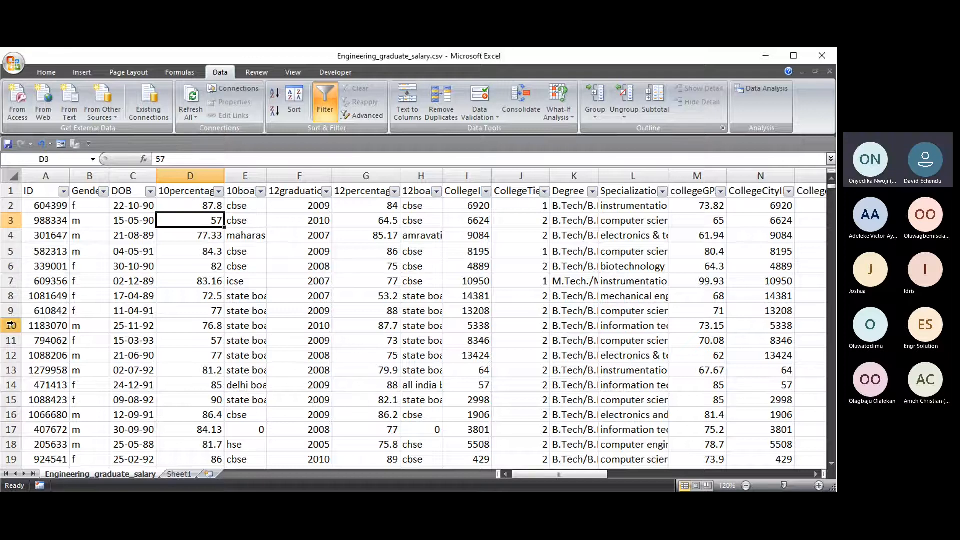
# - Apply a DOB Date Filters 'Between' filter from 01-01-90 to 31-12-93
pyautogui.moveTo(551, 473); pyautogui.dragTo(526, 472)
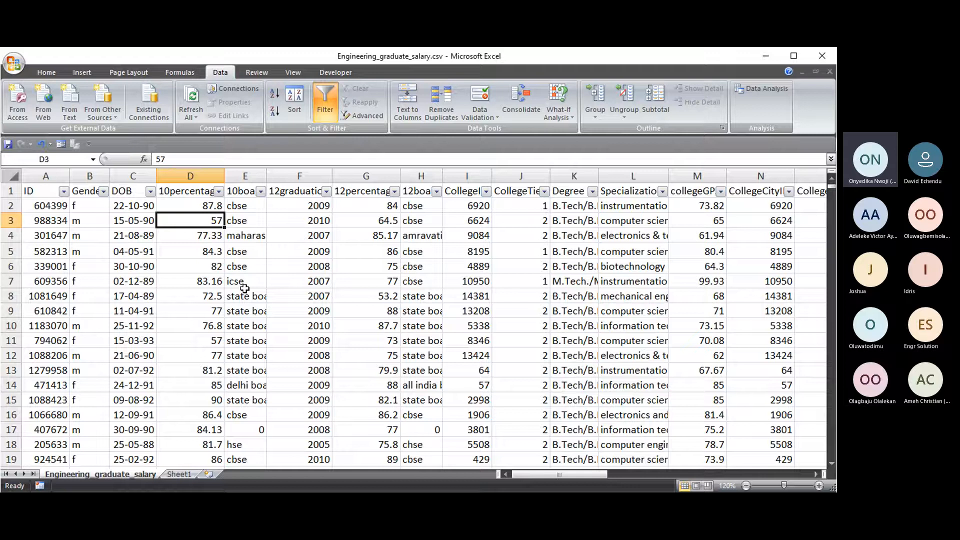
pyautogui.click(150, 191)
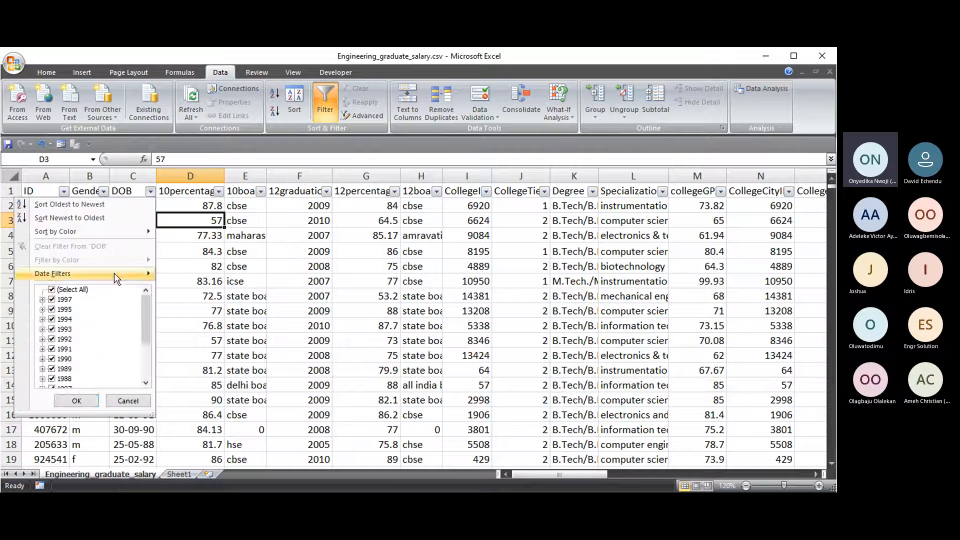
pyautogui.moveTo(114, 273)
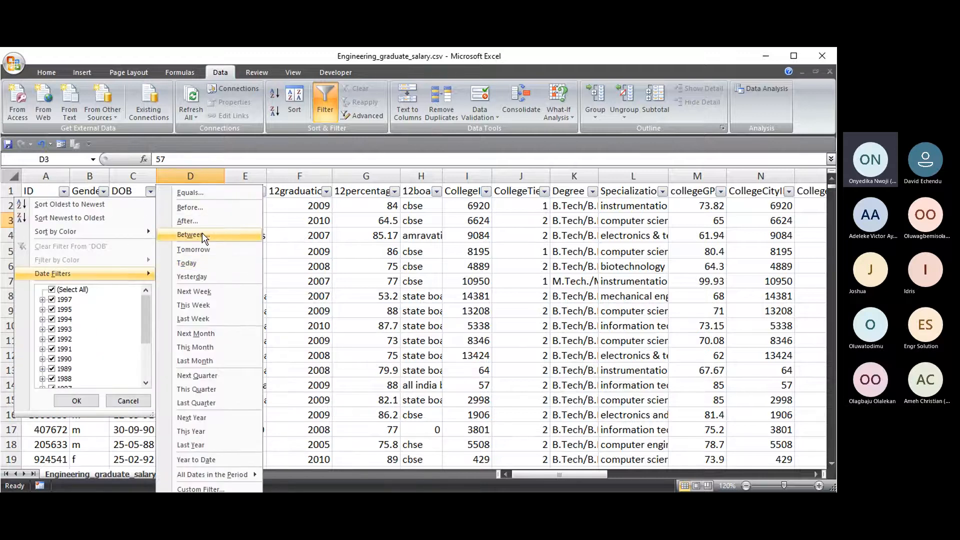
pyautogui.click(202, 233)
pyautogui.click(346, 271)
pyautogui.write('01-01-90')
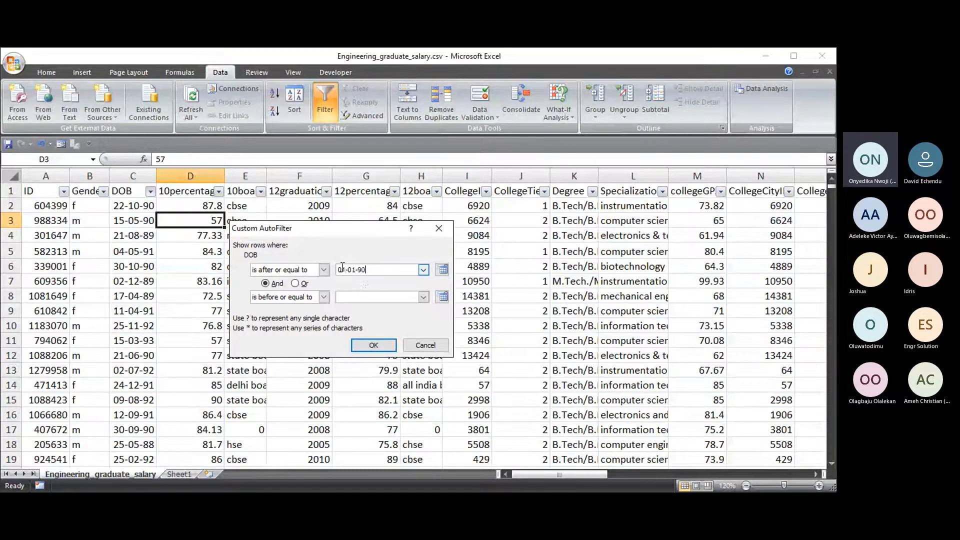
pyautogui.click(364, 298)
pyautogui.write('31-12-93')
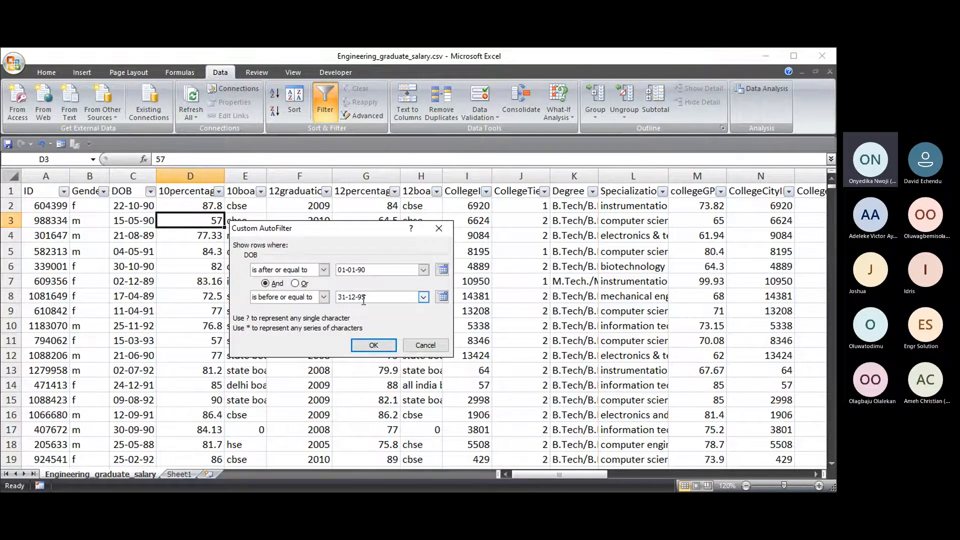
pyautogui.press('Return')
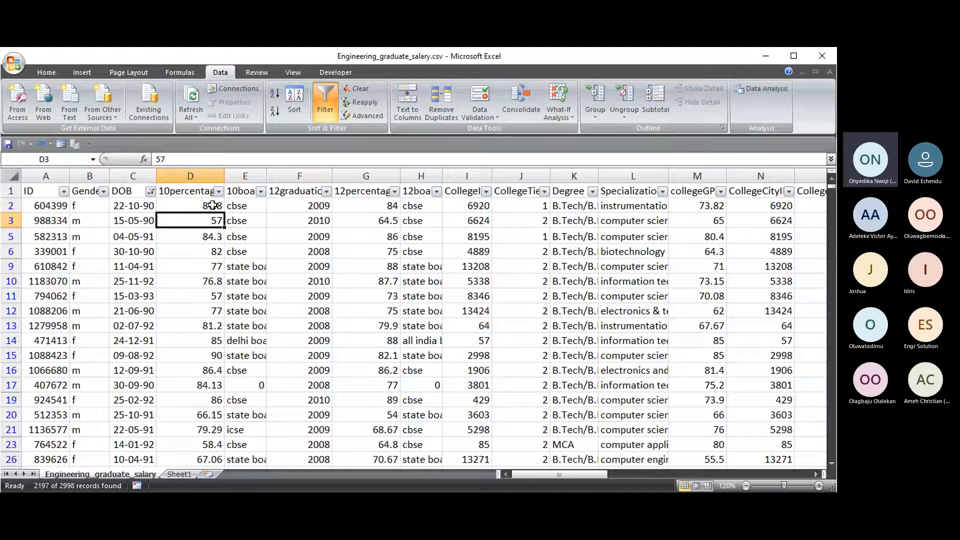
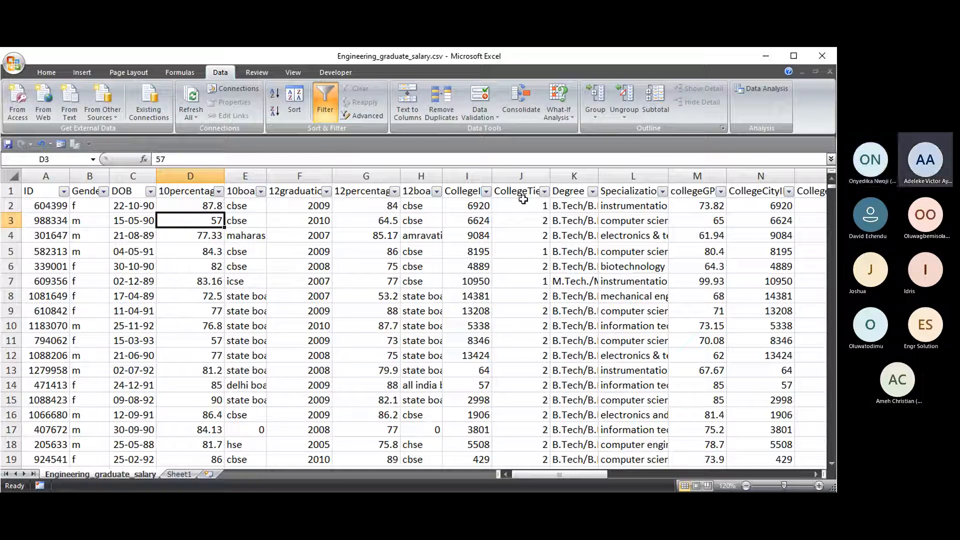
# - In the DOB filter list, clear all years and tick 1990 and 1989
pyautogui.click(150, 192)
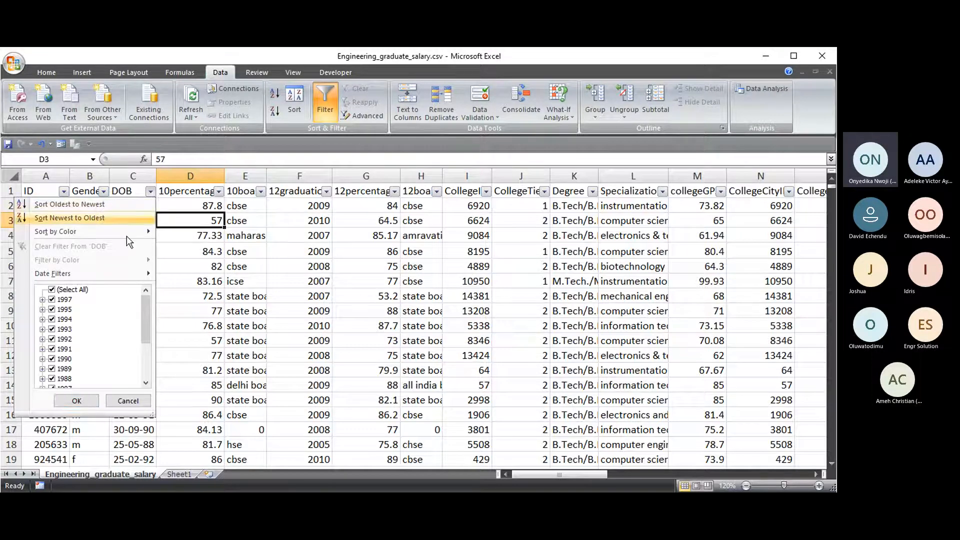
pyautogui.click(57, 291)
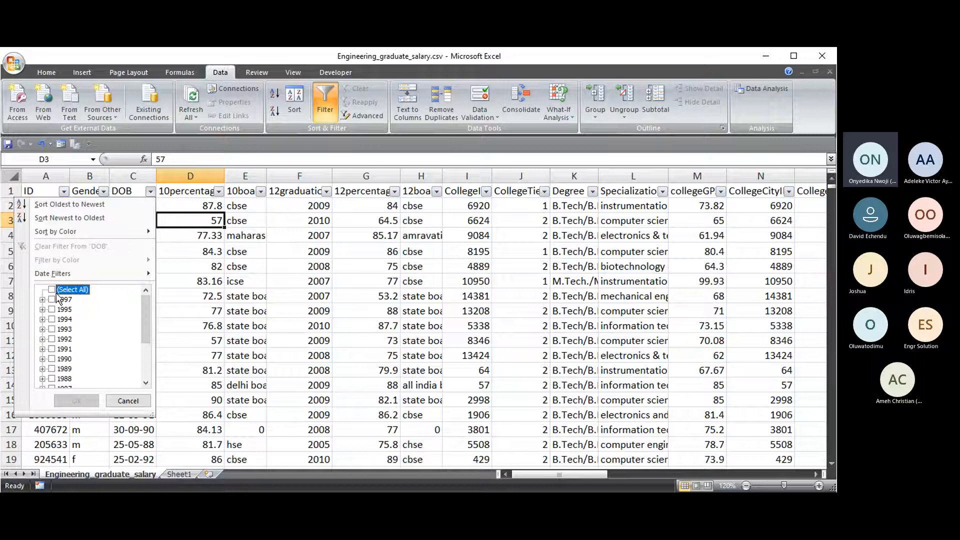
pyautogui.scroll(-2, 67, 360)
pyautogui.click(52, 300)
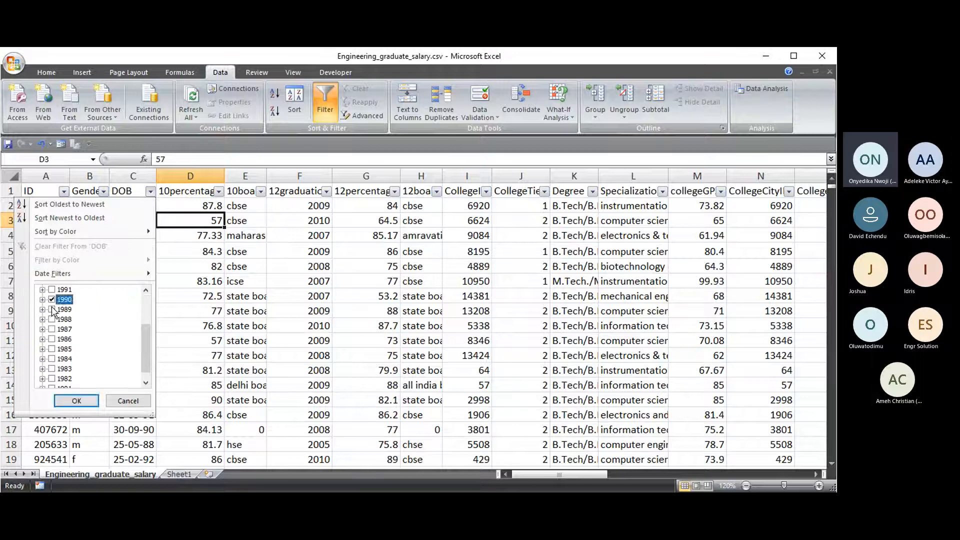
pyautogui.click(53, 310)
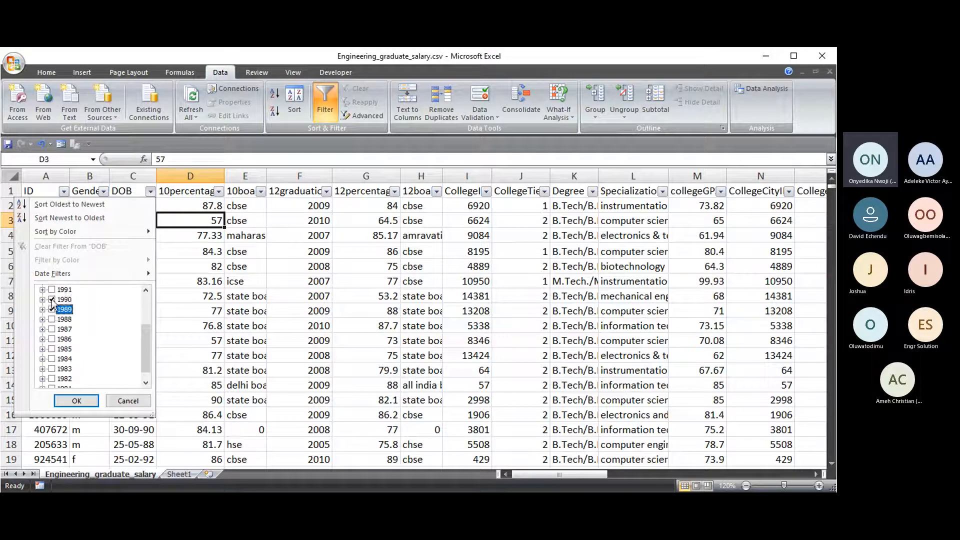
# - Untick 1989, try ticking and unticking 1991, then bring up the Date Filters conditions
pyautogui.scroll(1, 55, 306)
pyautogui.click(52, 339)
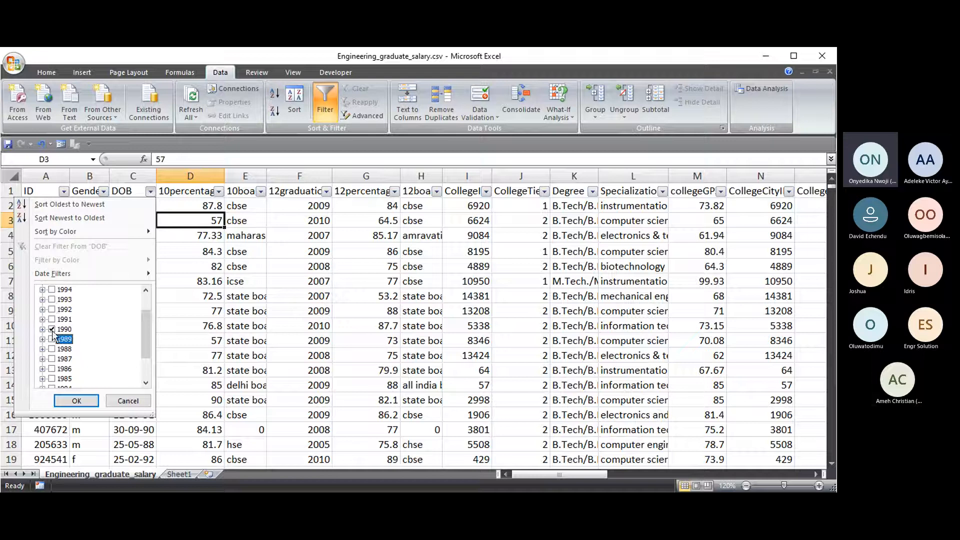
pyautogui.click(53, 321)
pyautogui.click(53, 310)
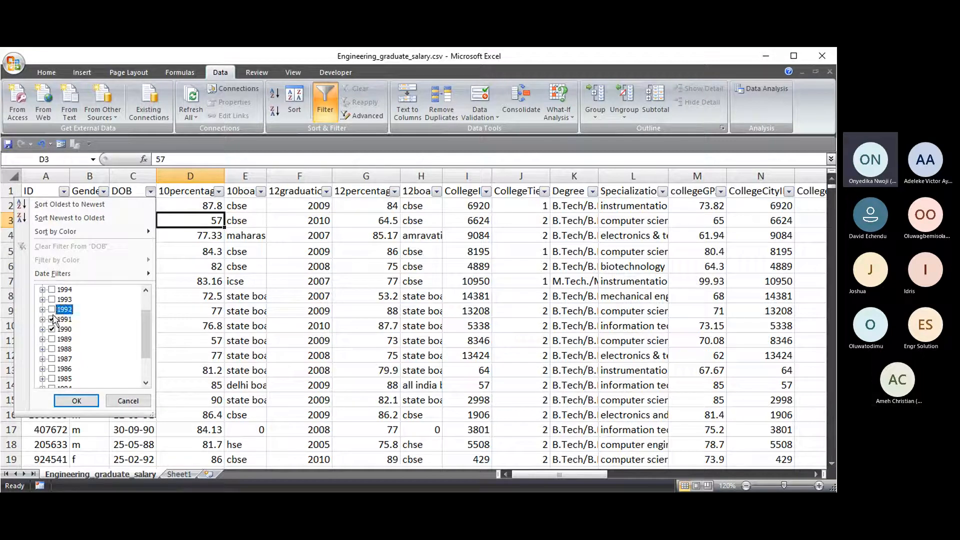
pyautogui.click(52, 319)
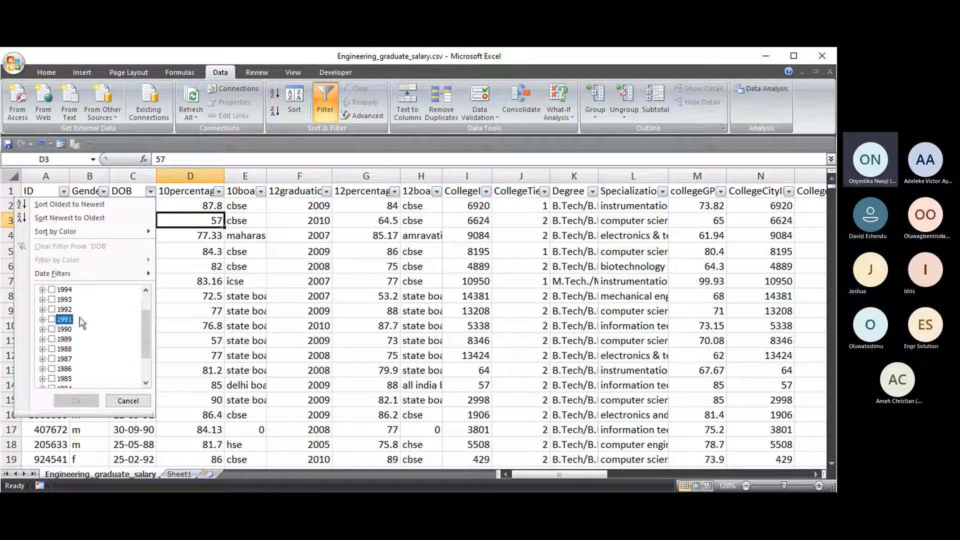
pyautogui.scroll(1, 119, 319)
pyautogui.moveTo(67, 274)
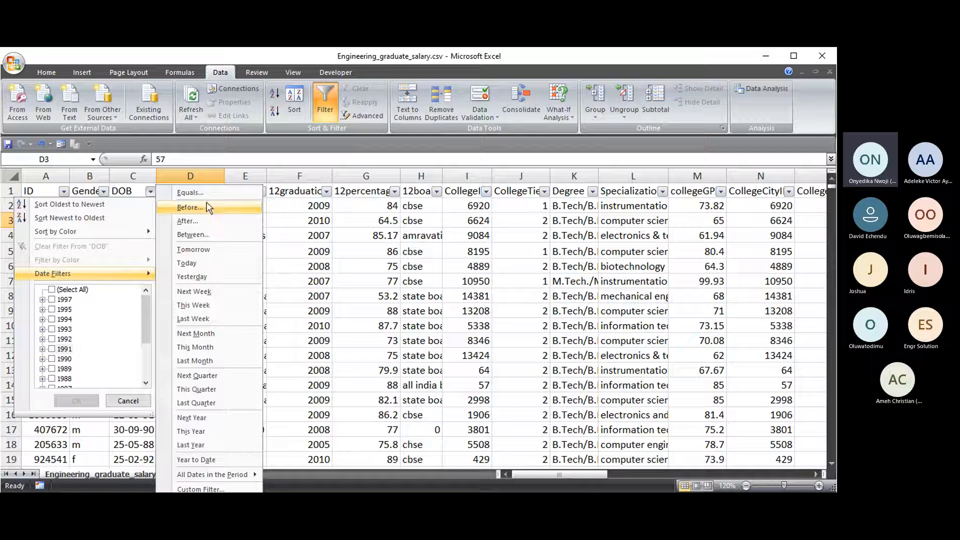
# - Filter DOB from 01-01-90 to 31-12-90 in Custom AutoFilter, leaving 576 of 2998 records
pyautogui.click(208, 237)
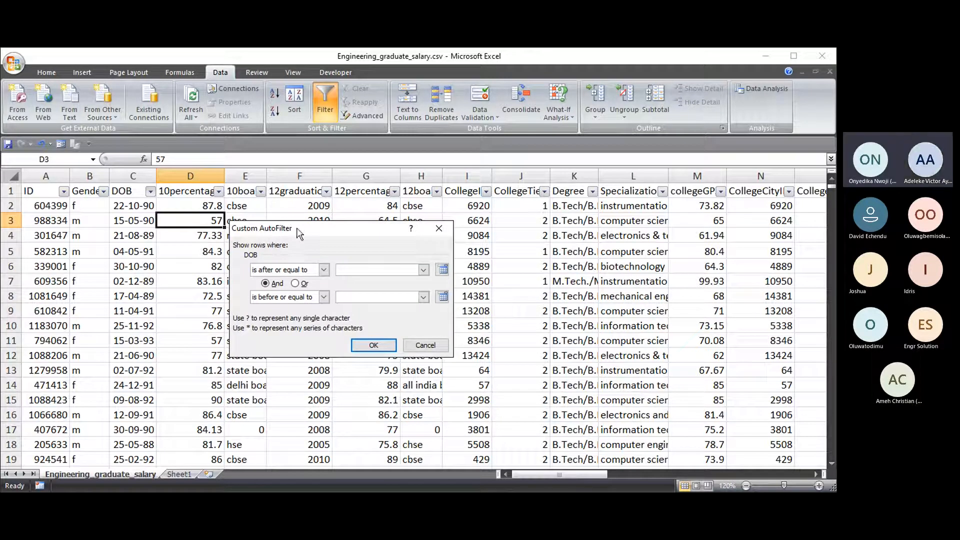
pyautogui.moveTo(299, 233); pyautogui.dragTo(239, 230)
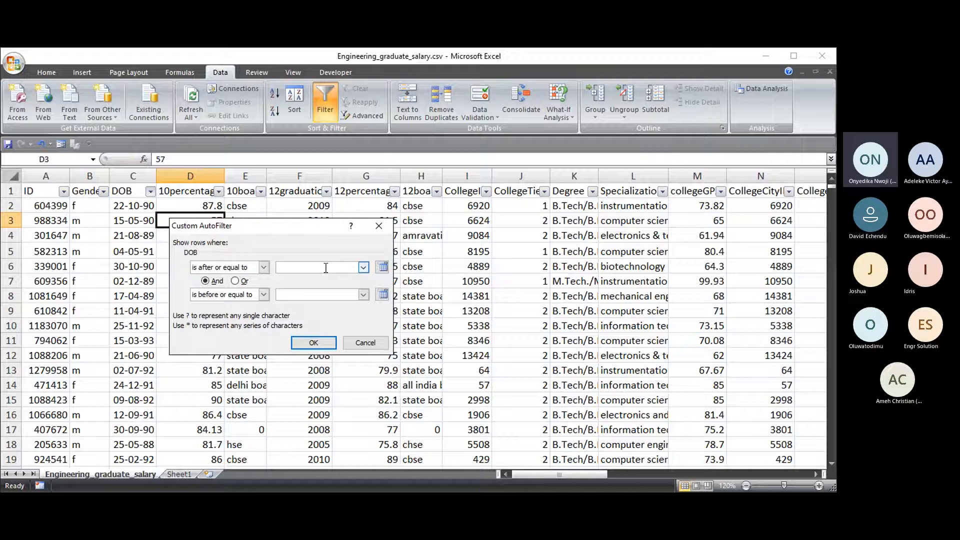
pyautogui.write('01-01-90')
pyautogui.click(308, 268)
pyautogui.write('31-12')
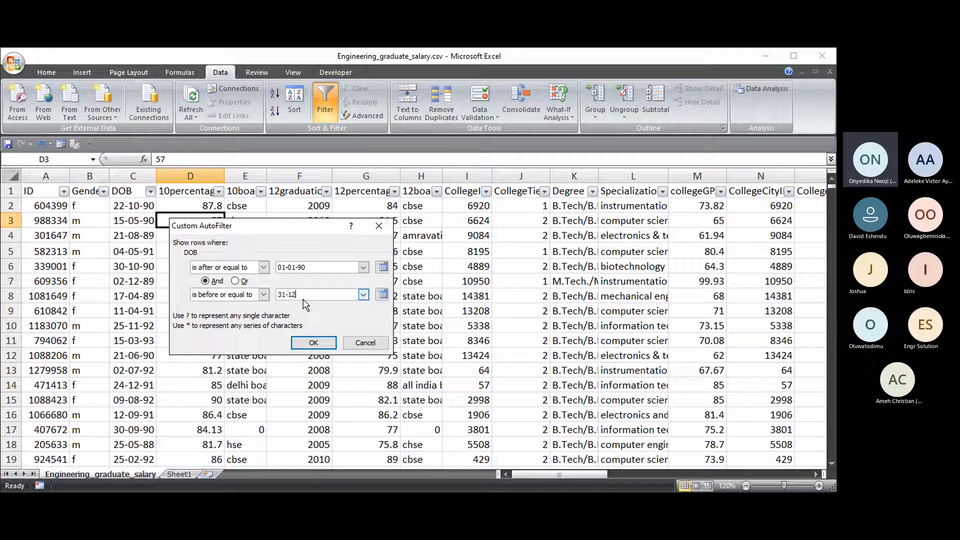
pyautogui.write('-90')
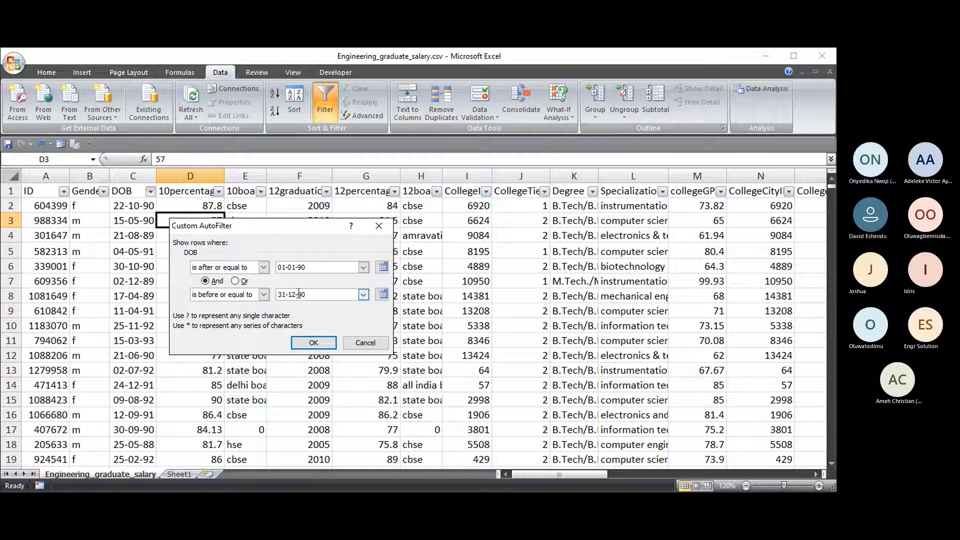
pyautogui.click(299, 268)
pyautogui.write('19')
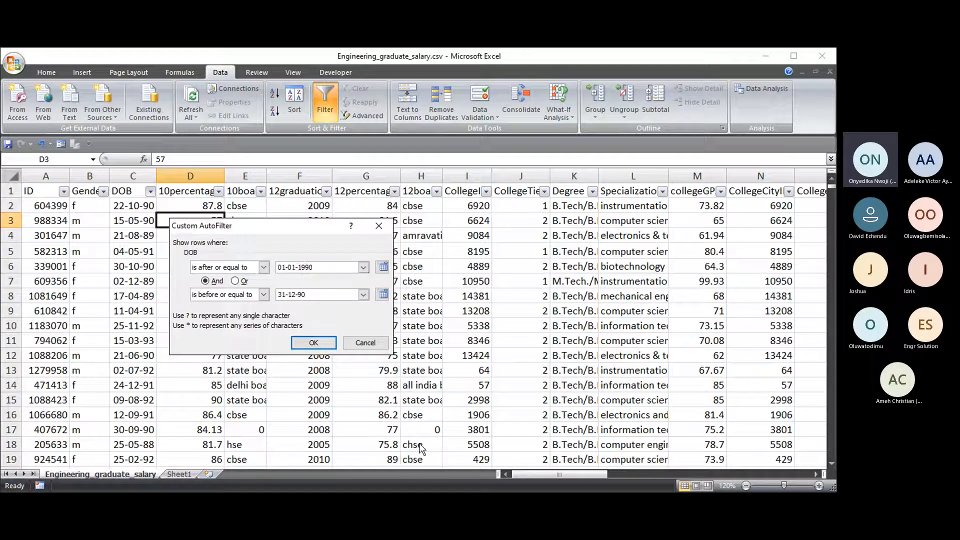
pyautogui.press('BackSpace')
pyautogui.press('BackSpace')
pyautogui.click(314, 343)
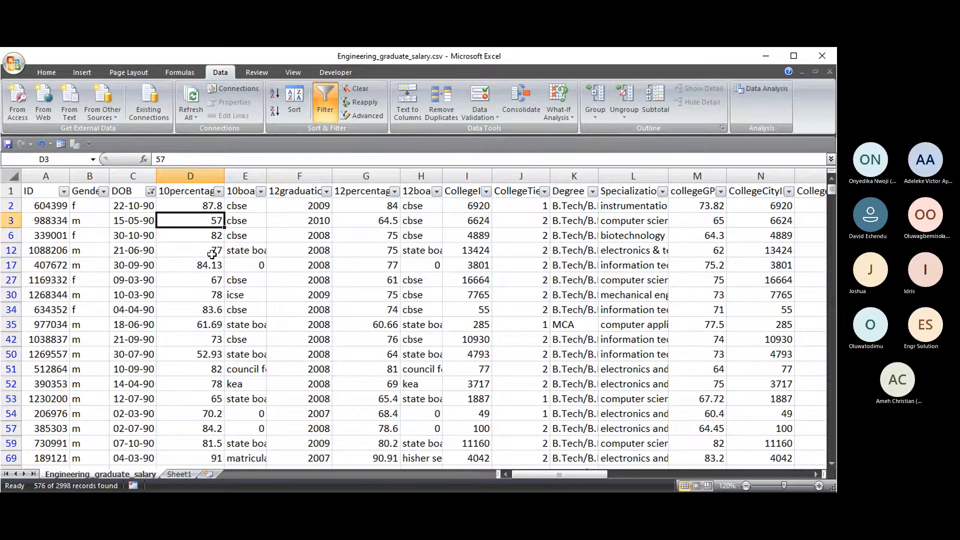
# - Clear the filter from the DOB column so all rows show
pyautogui.scroll(-2, 199, 317)
pyautogui.scroll(2, 153, 294)
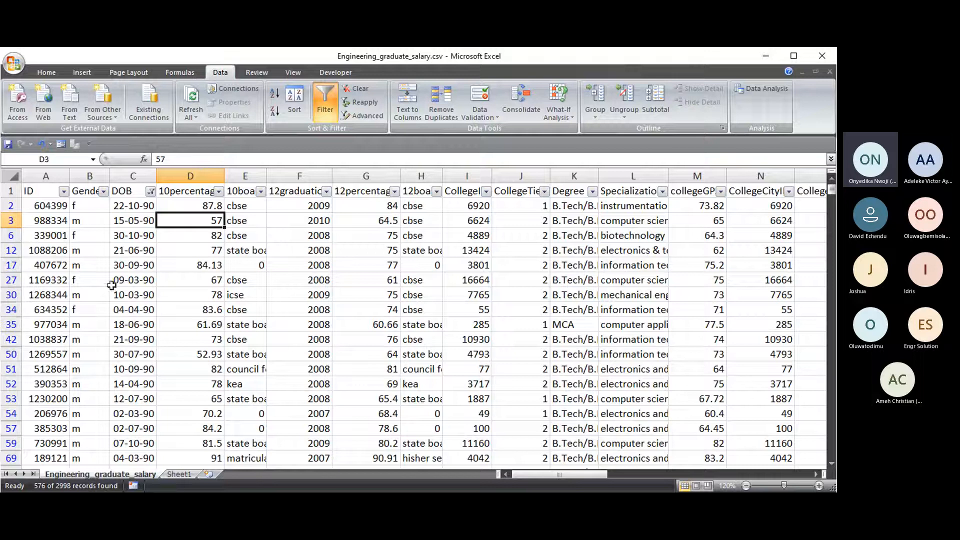
pyautogui.click(150, 191)
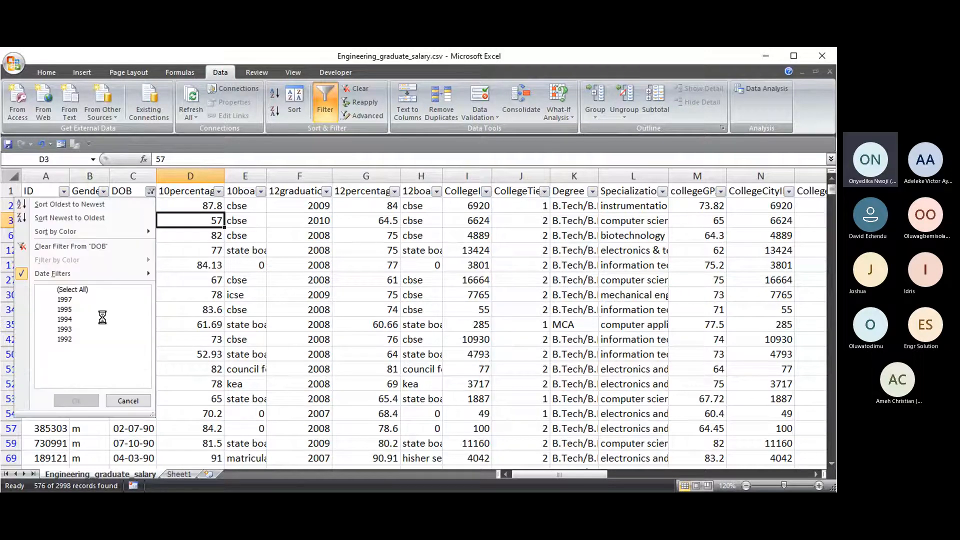
pyautogui.click(76, 247)
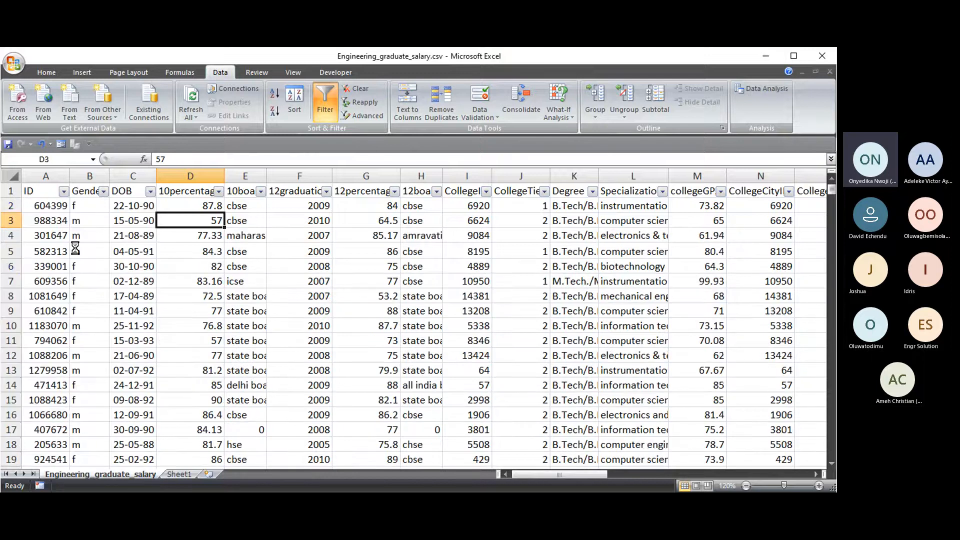
# - Apply a wider DOB Between filter starting 01-01-90, showing 2197 of 2998 records
pyautogui.click(150, 191)
pyautogui.moveTo(127, 275)
pyautogui.click(188, 232)
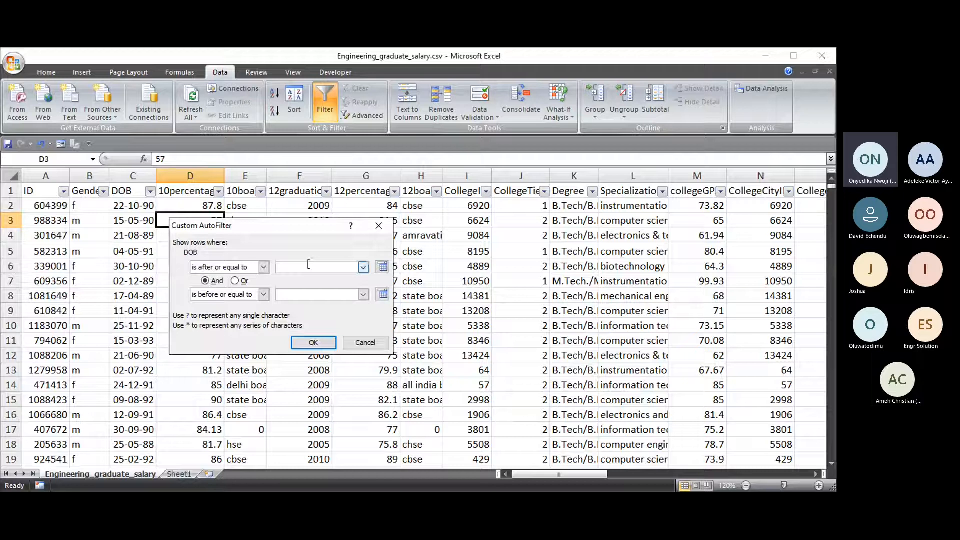
pyautogui.write('-01-90')
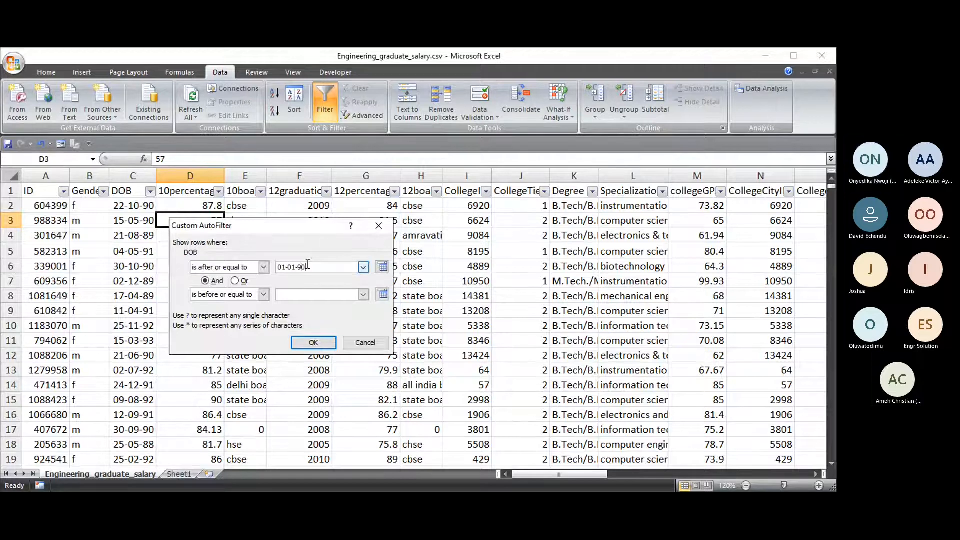
pyautogui.click(301, 296)
pyautogui.write('31-12-96')
pyautogui.press('Return')
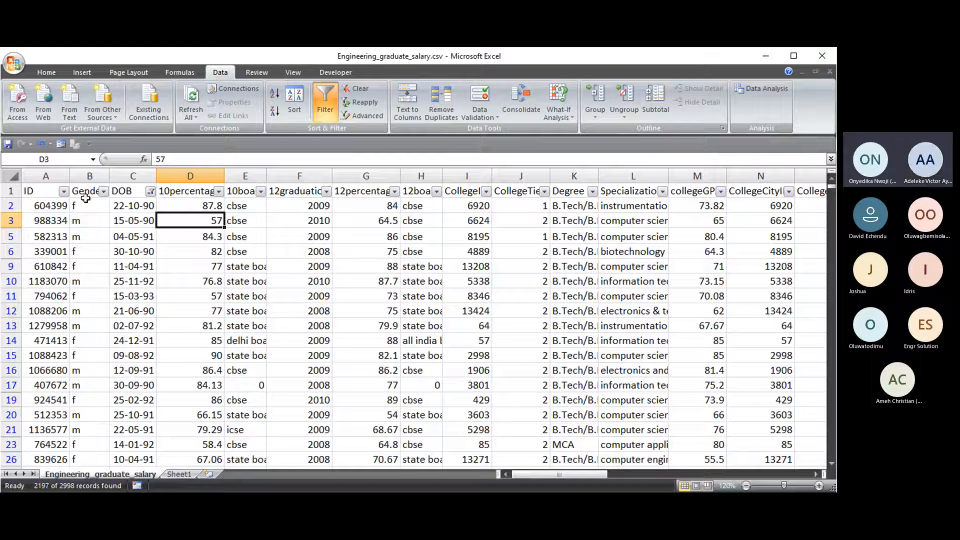
pyautogui.click(132, 191)
# - Toggle AutoFilter off and back on with Ctrl+Shift+L, clearing the DOB filter
pyautogui.hotkey('ctrl', 'space')
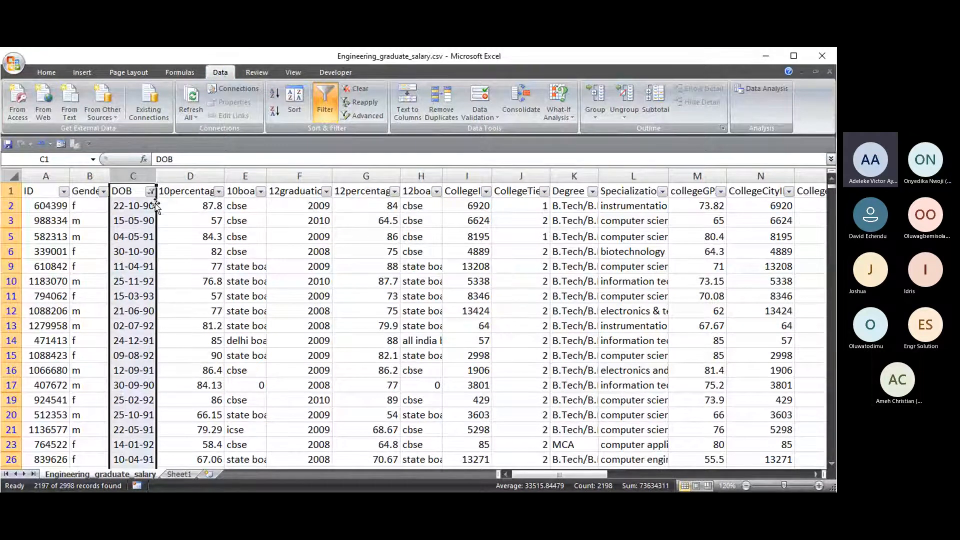
pyautogui.scroll(-2, 155, 203)
pyautogui.scroll(2, 155, 203)
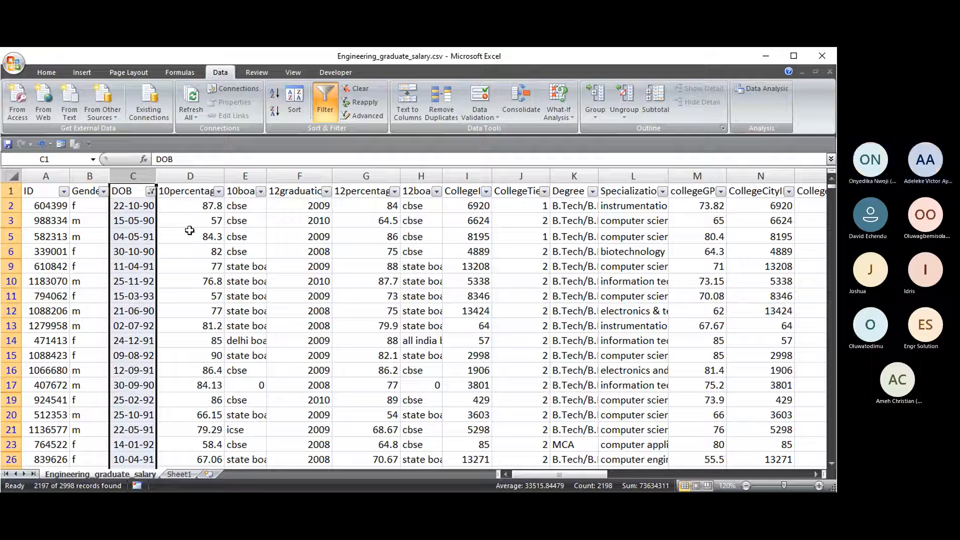
pyautogui.click(235, 237)
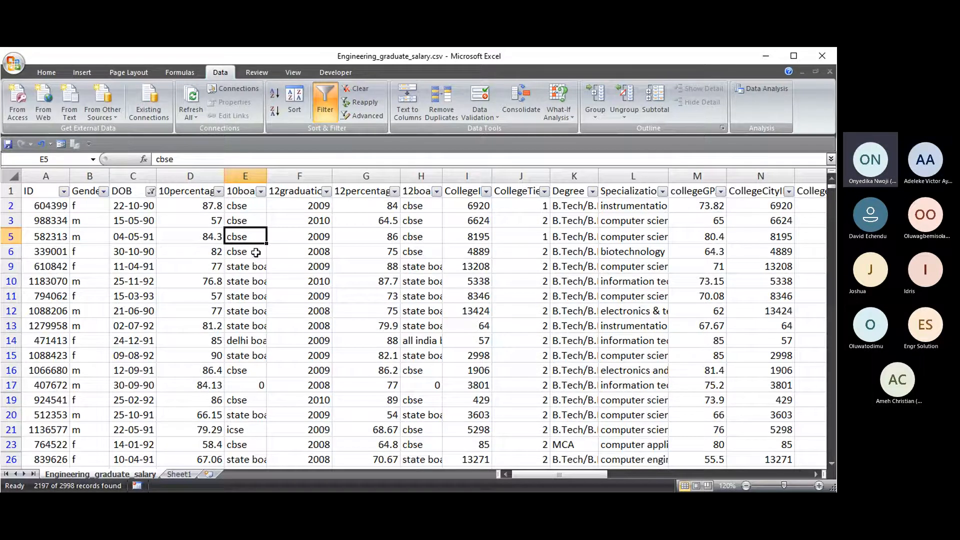
pyautogui.hotkey('ctrl', 'shift', 'l')
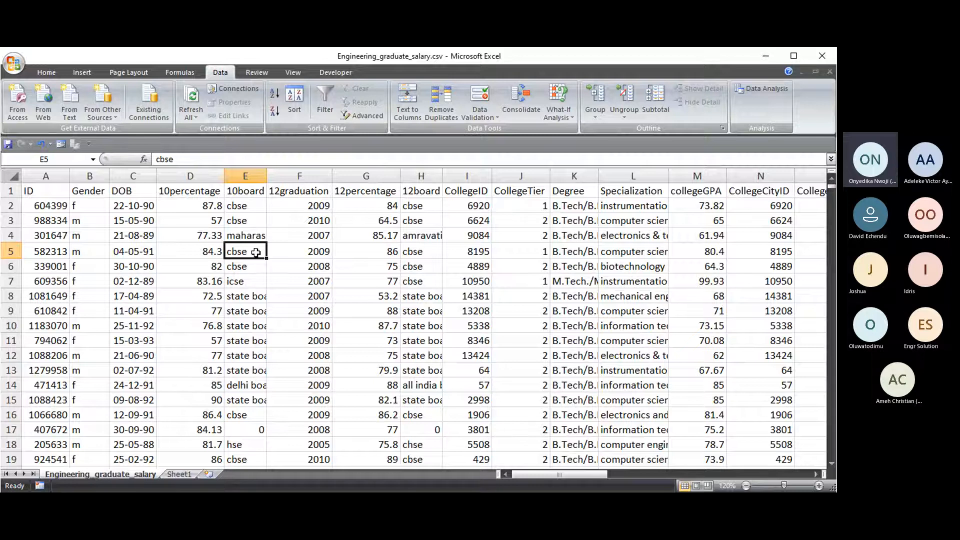
pyautogui.hotkey('ctrl', 'shift', 'l')
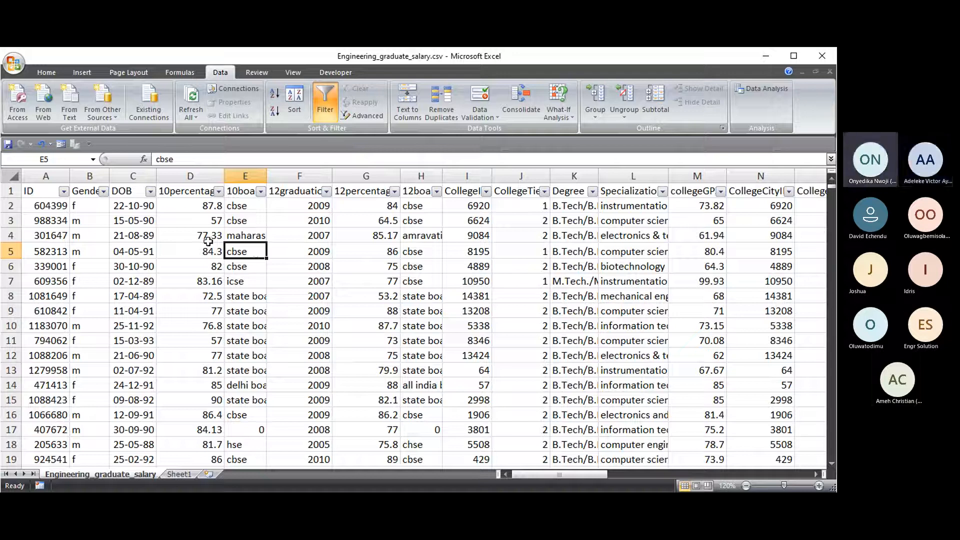
pyautogui.click(205, 219)
pyautogui.click(144, 194)
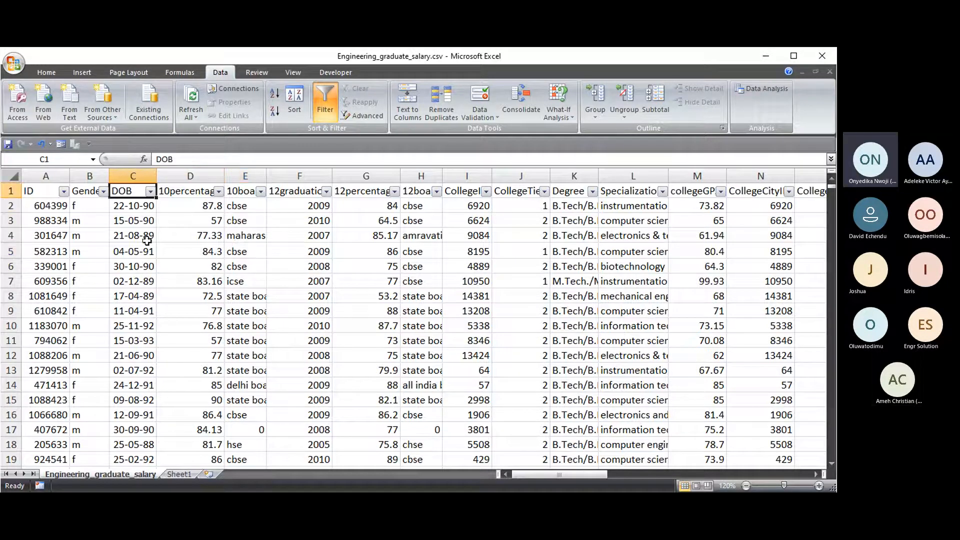
# - Reapply the DOB Custom AutoFilter from 01-01-90 to 31-12-95, showing 2197 records
pyautogui.click(150, 191)
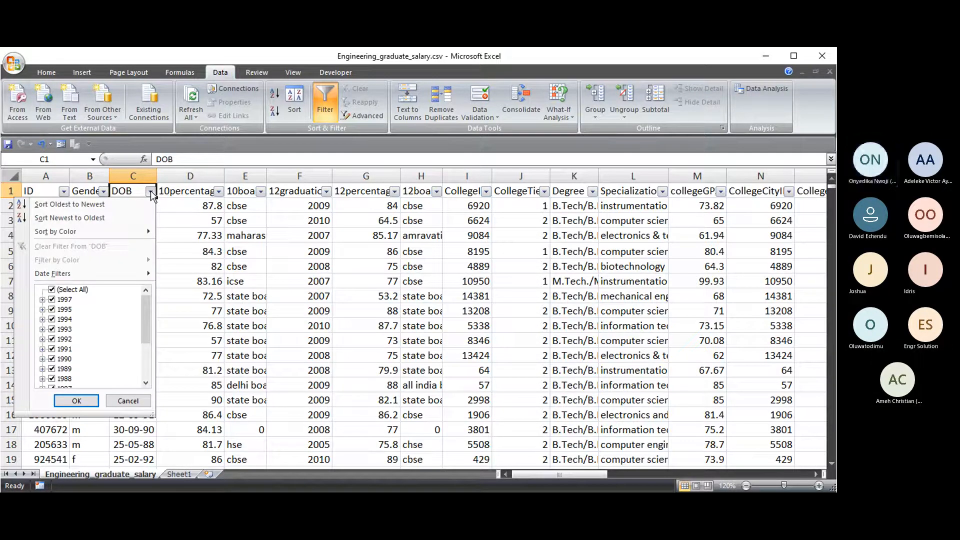
pyautogui.moveTo(103, 276)
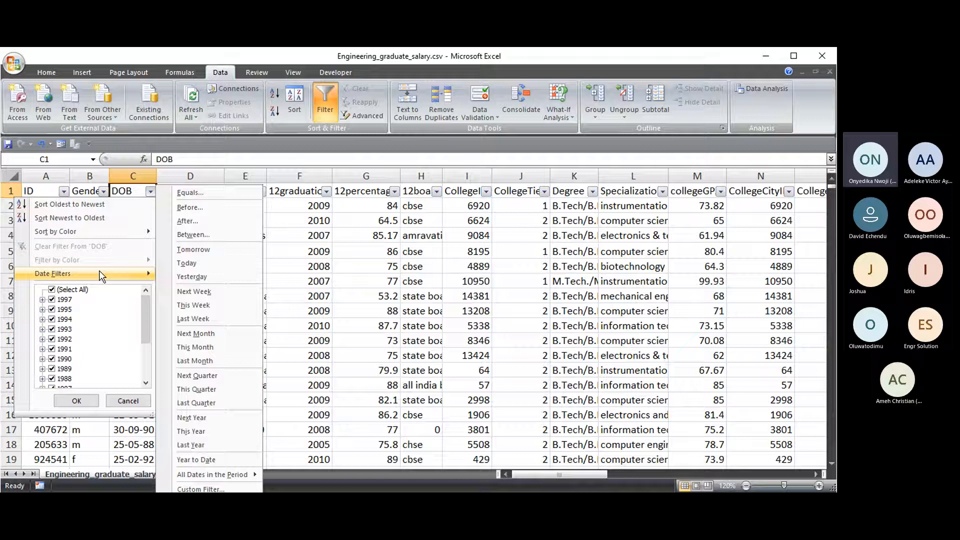
pyautogui.click(197, 235)
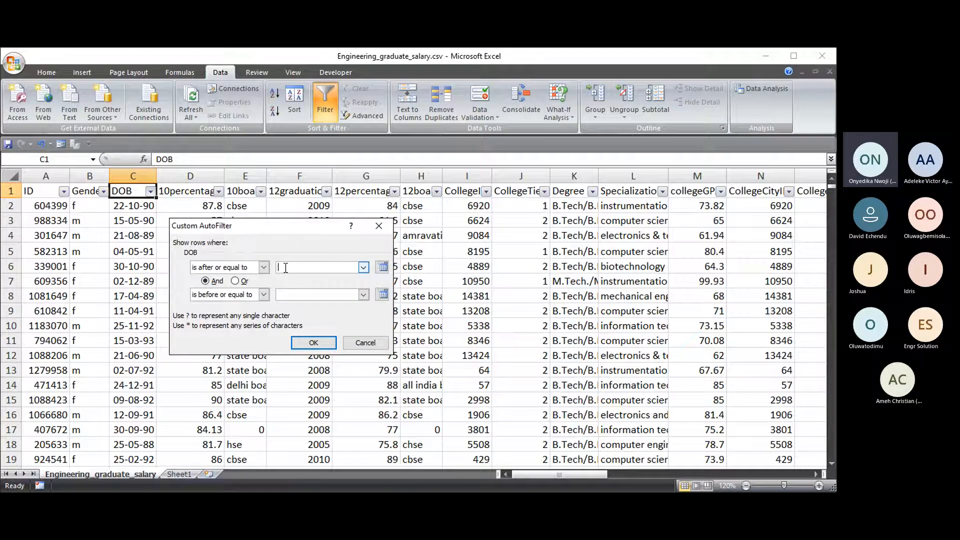
pyautogui.write('01-01-90')
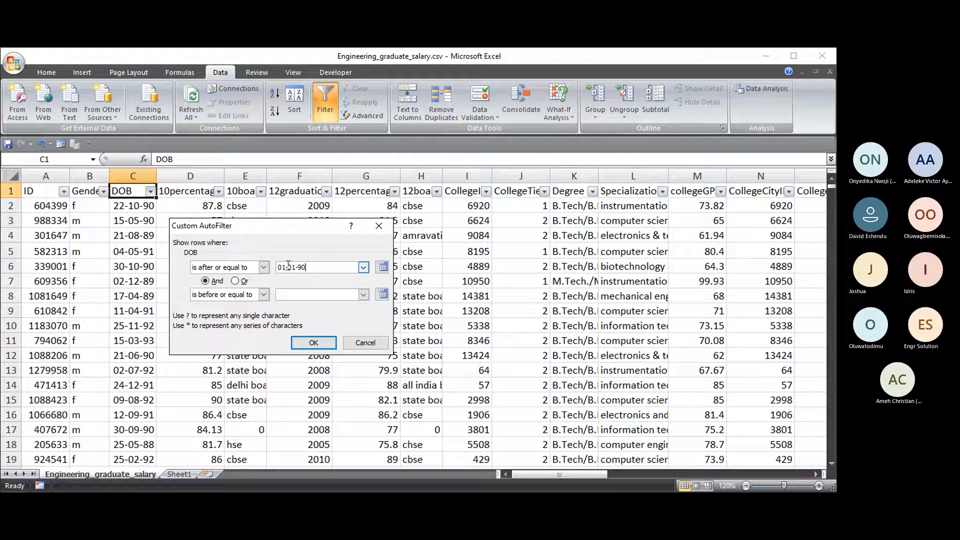
pyautogui.click(289, 295)
pyautogui.write('31-12-95')
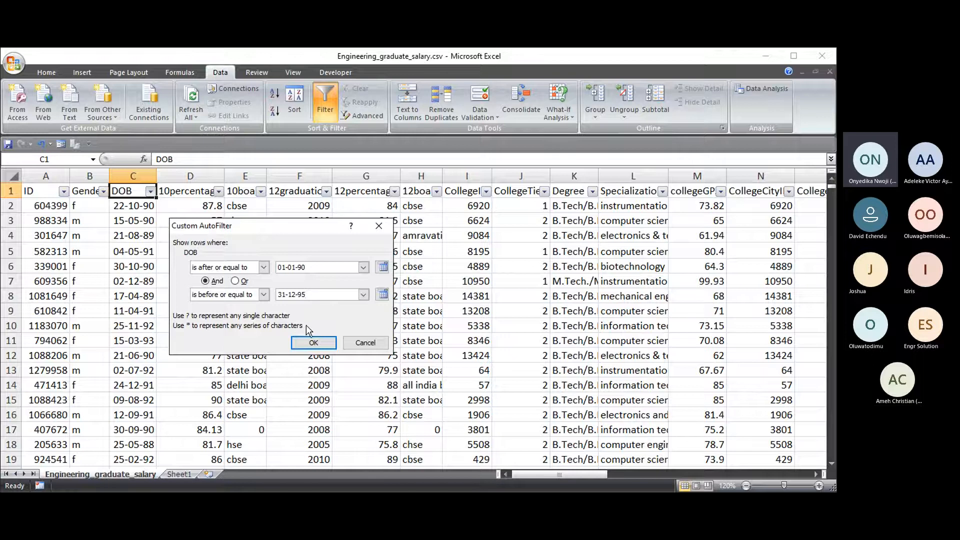
pyautogui.click(313, 343)
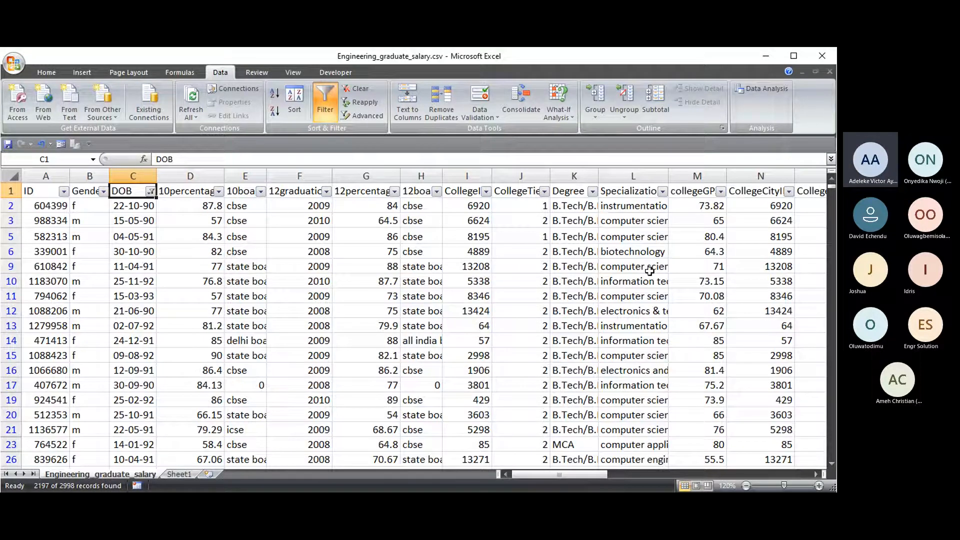
# - Switch away from Excel to view the participant's shared copy of the sheet
pyautogui.hotkey('alt', 'Tab')
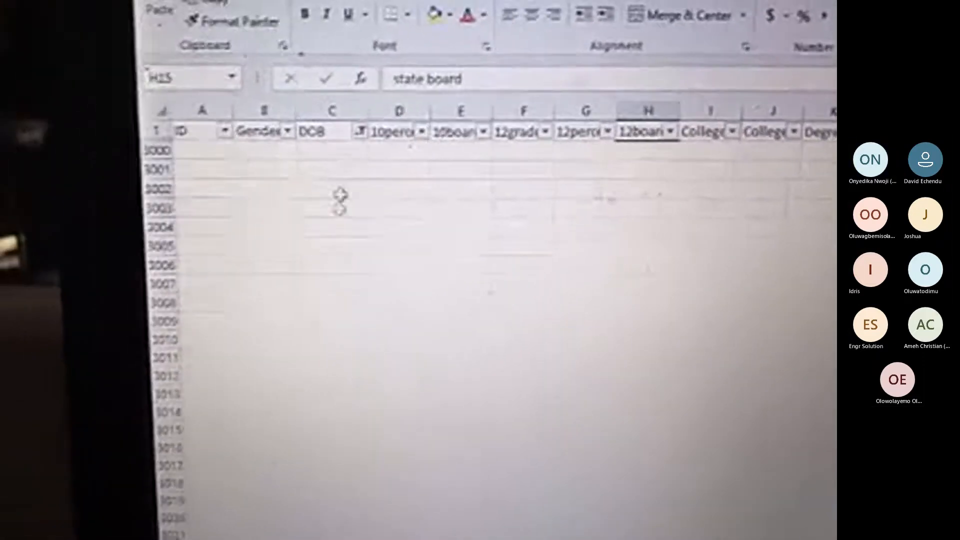
# - Clear the DOB filter, then start a new Between date filter in Custom AutoFilter
pyautogui.click(347, 153)
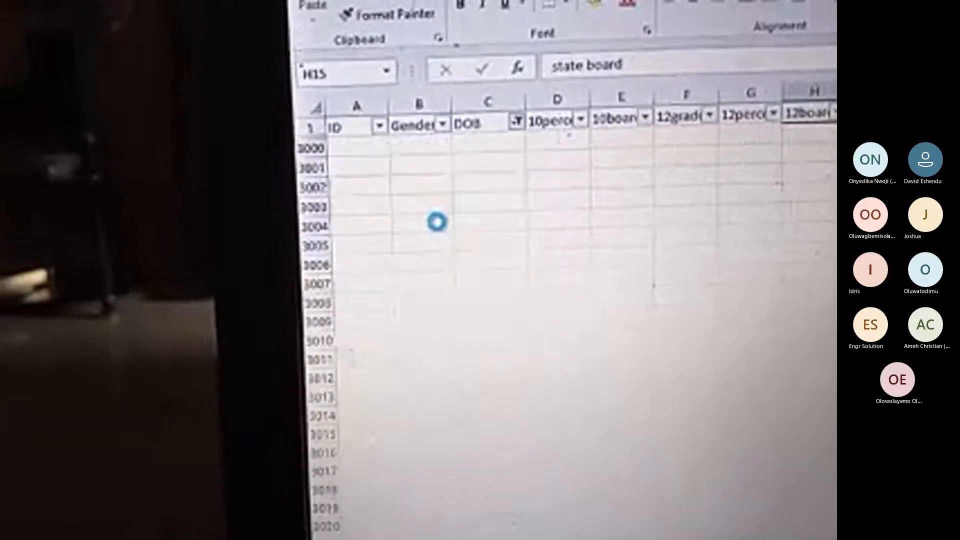
pyautogui.click(435, 223)
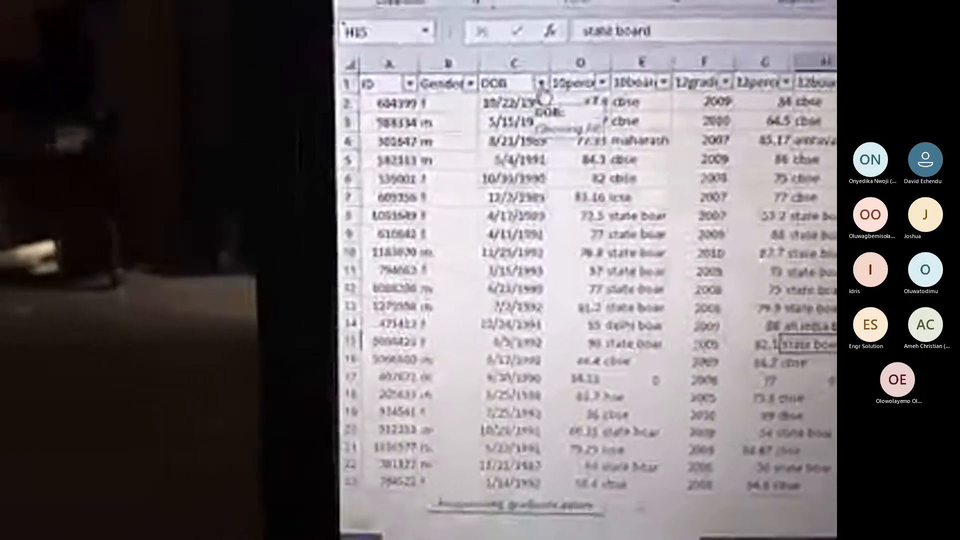
pyautogui.click(486, 74)
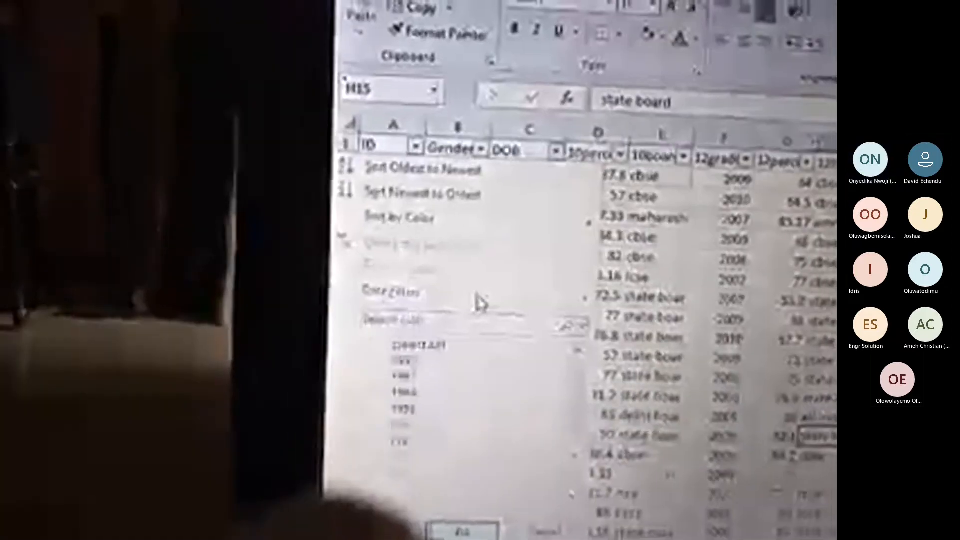
pyautogui.moveTo(479, 294)
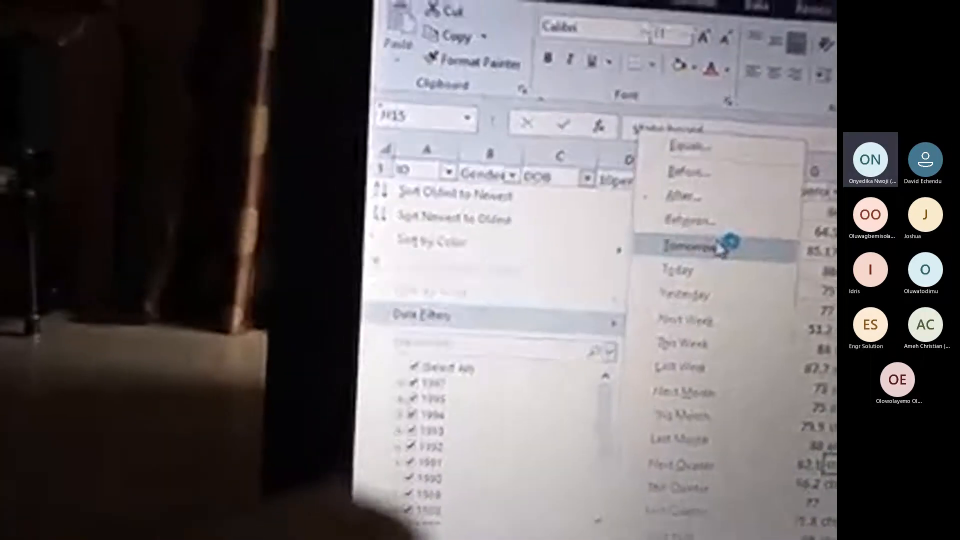
pyautogui.click(726, 228)
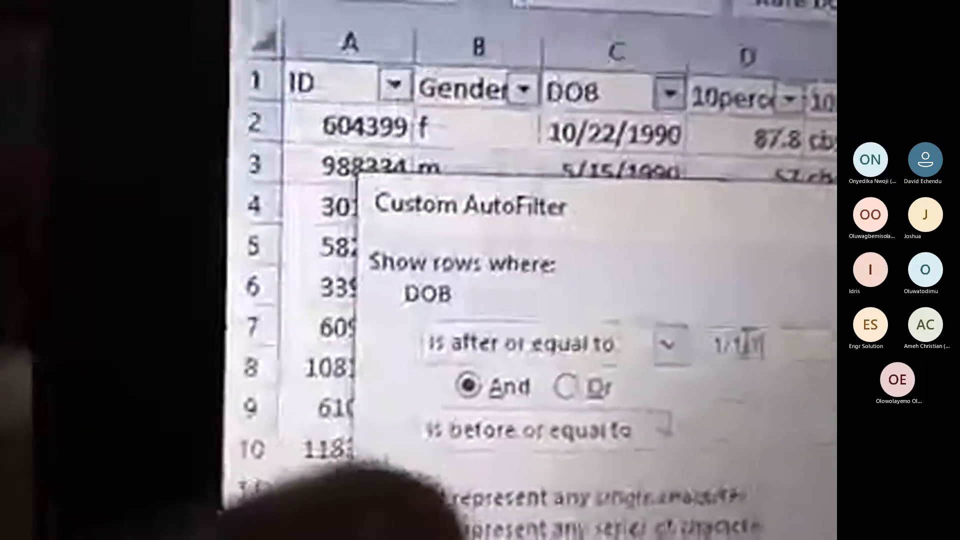
# - Finish the start date as 1/1/1990 and apply the filter, which matches no records
pyautogui.write('90')
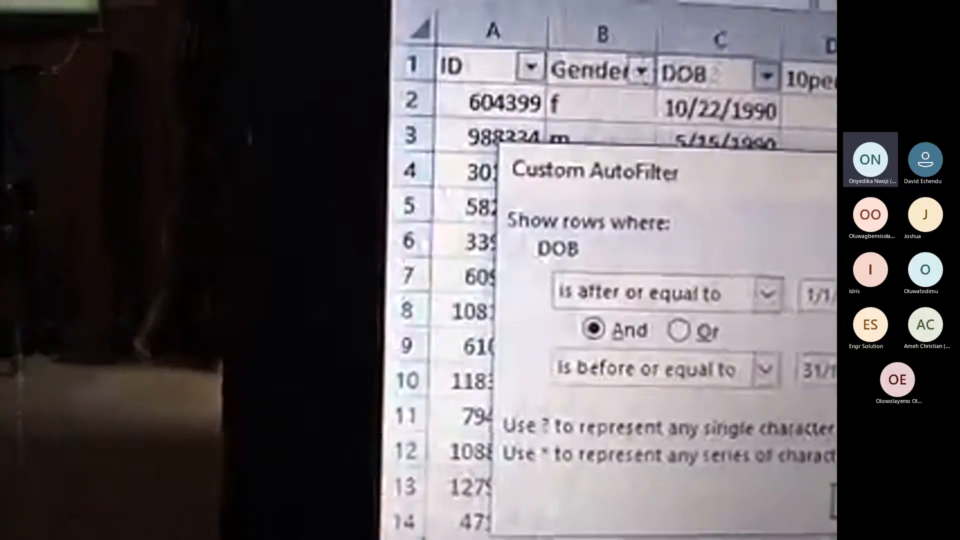
pyautogui.press('Return')
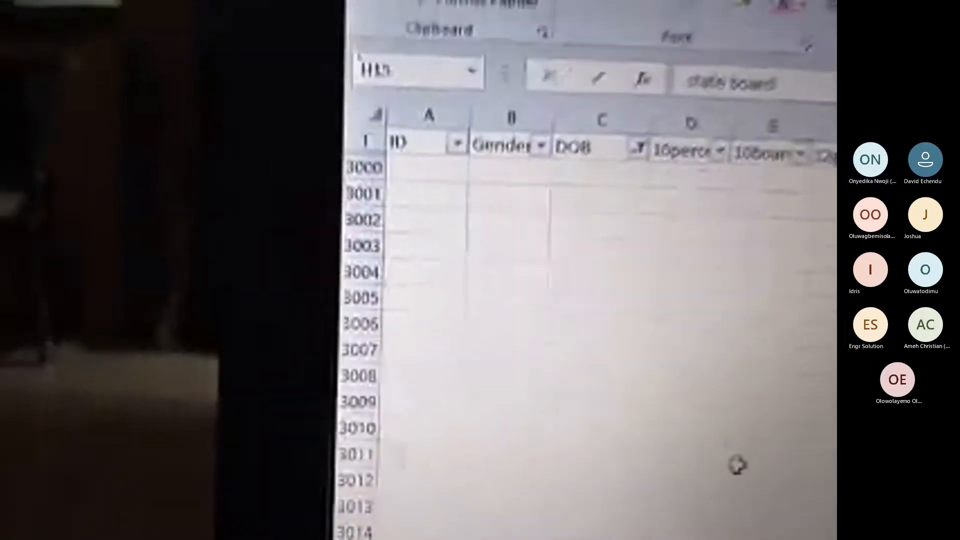
# - Reopen the DOB Between filter showing its 1/1/1990 start date
pyautogui.click(614, 149)
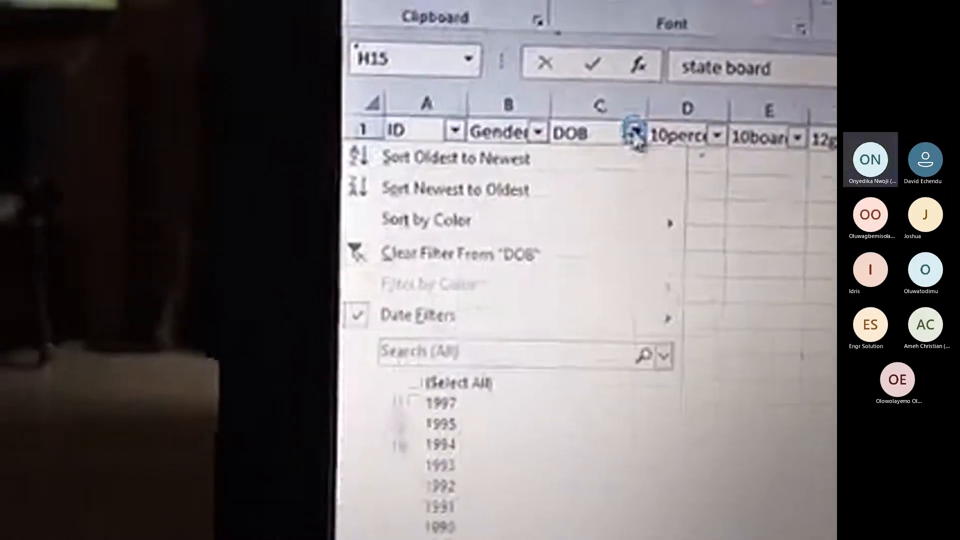
pyautogui.moveTo(488, 329)
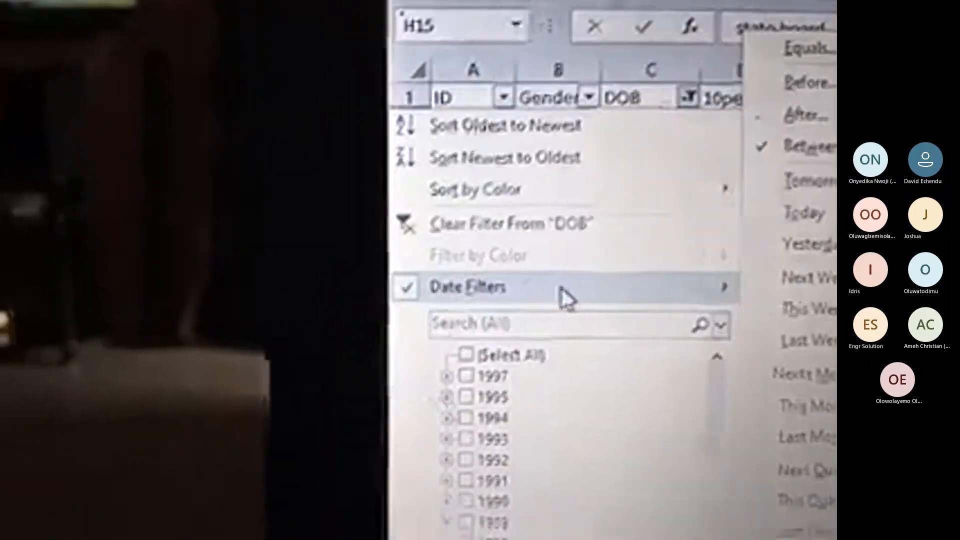
pyautogui.click(787, 170)
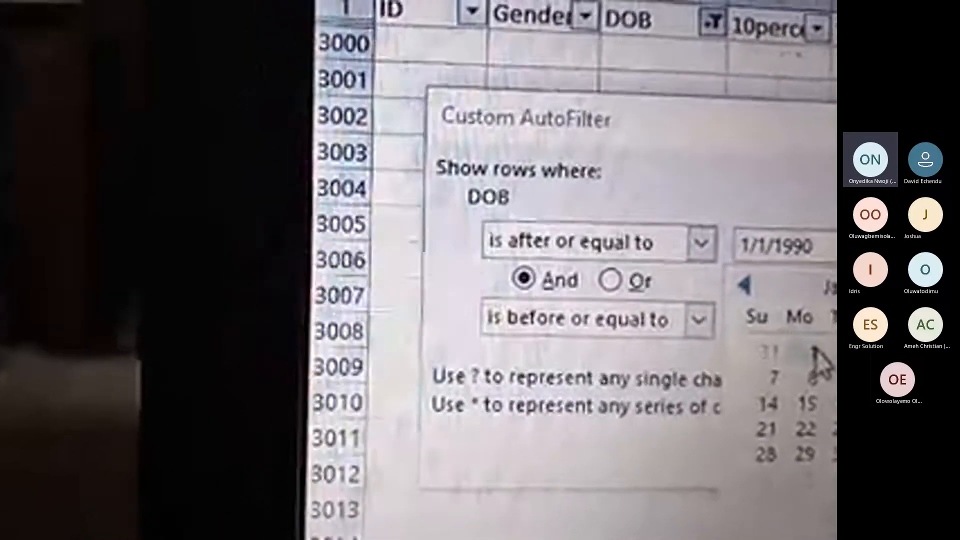
# - Pick 31/12/1995 as the DOB end date from the calendar, leaving 2197 of 2998 records
pyautogui.click(815, 355)
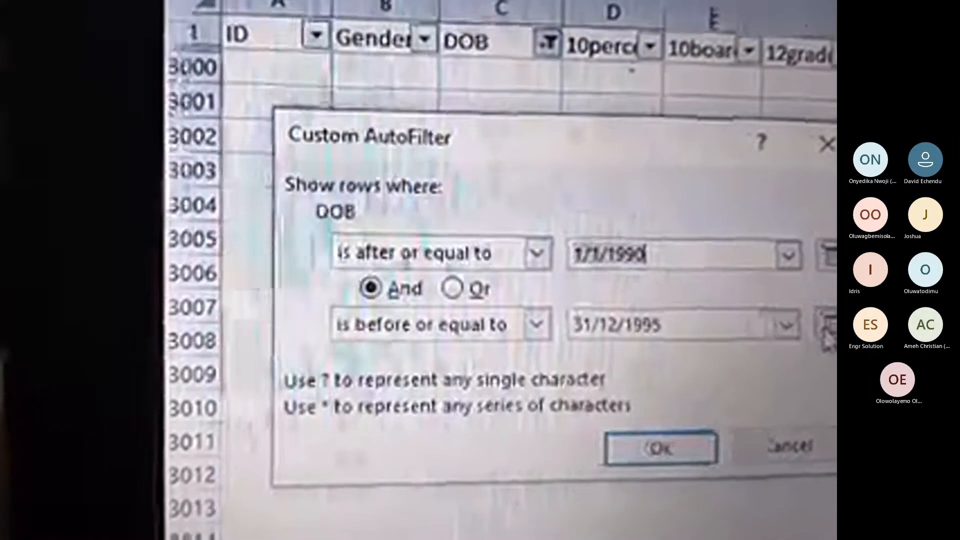
pyautogui.click(811, 324)
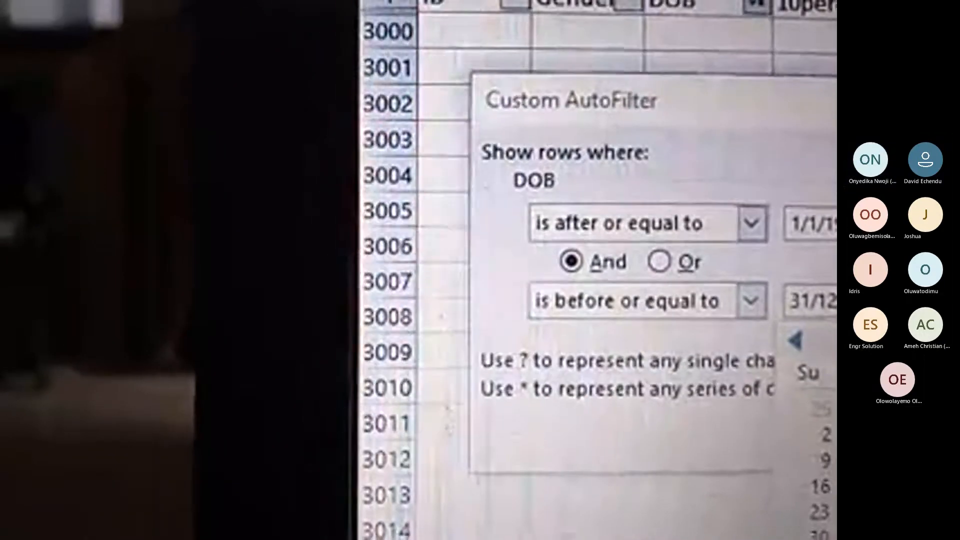
pyautogui.click(786, 348)
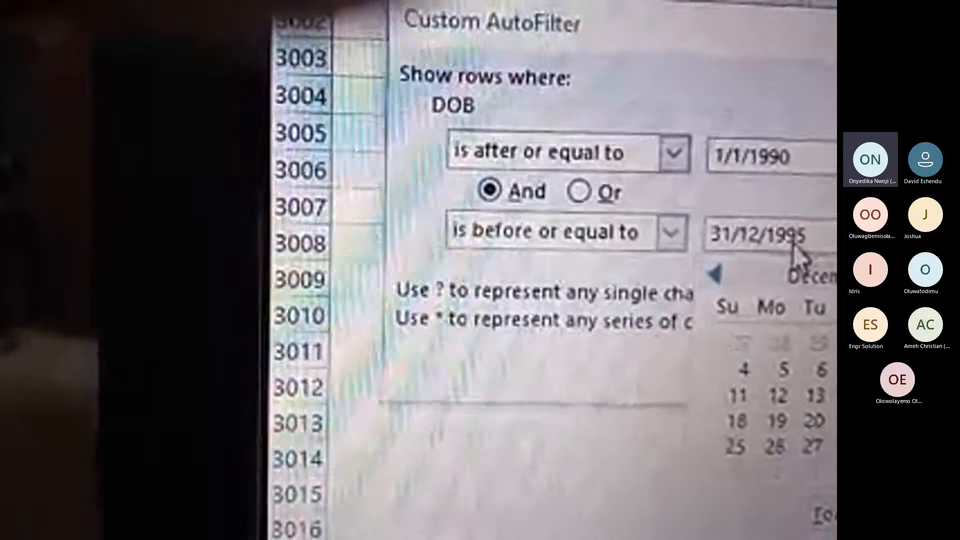
pyautogui.click(762, 252)
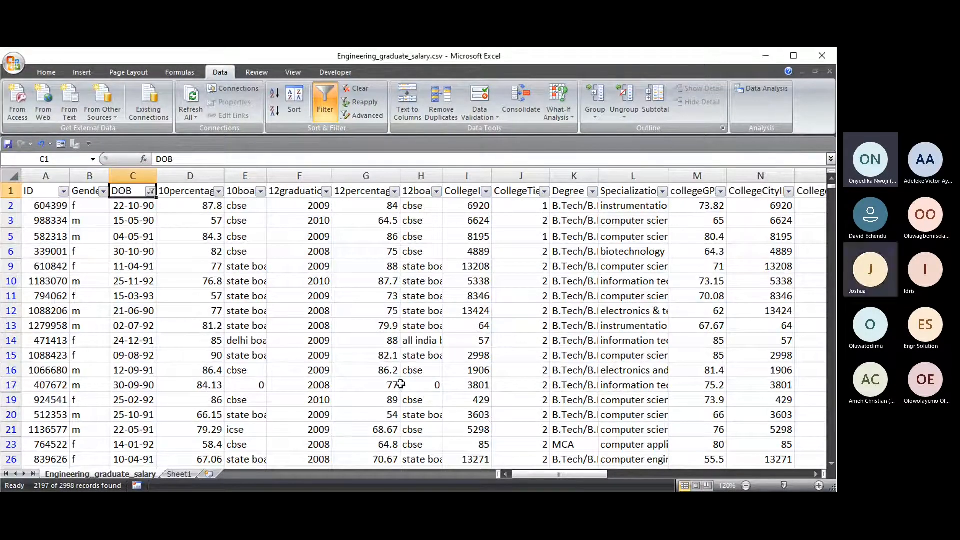
# - Open the DOB (C1) filter dropdown to show its list of birth years
pyautogui.click(818, 486)
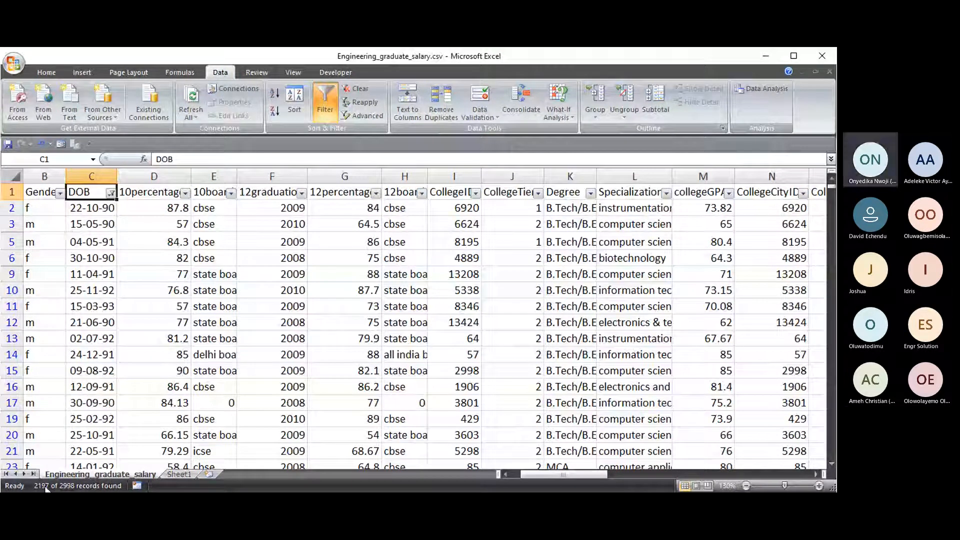
pyautogui.click(111, 192)
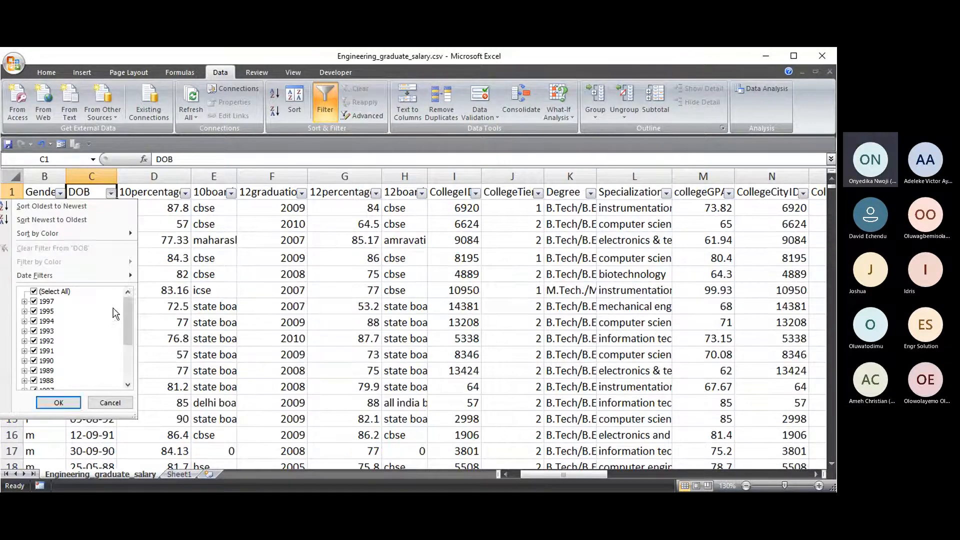
# - Cancel the DOB filter dropdown without changes and select all of column C
pyautogui.click(116, 406)
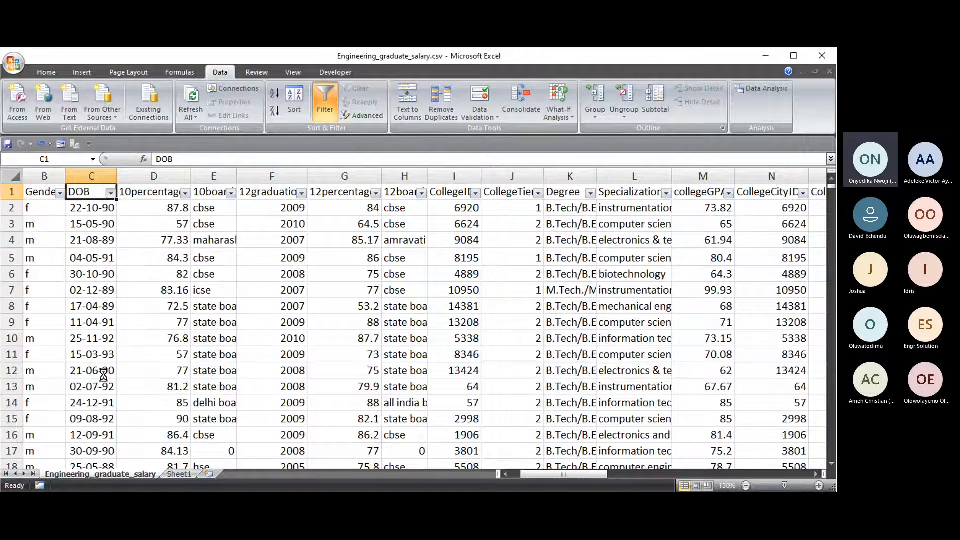
pyautogui.click(94, 174)
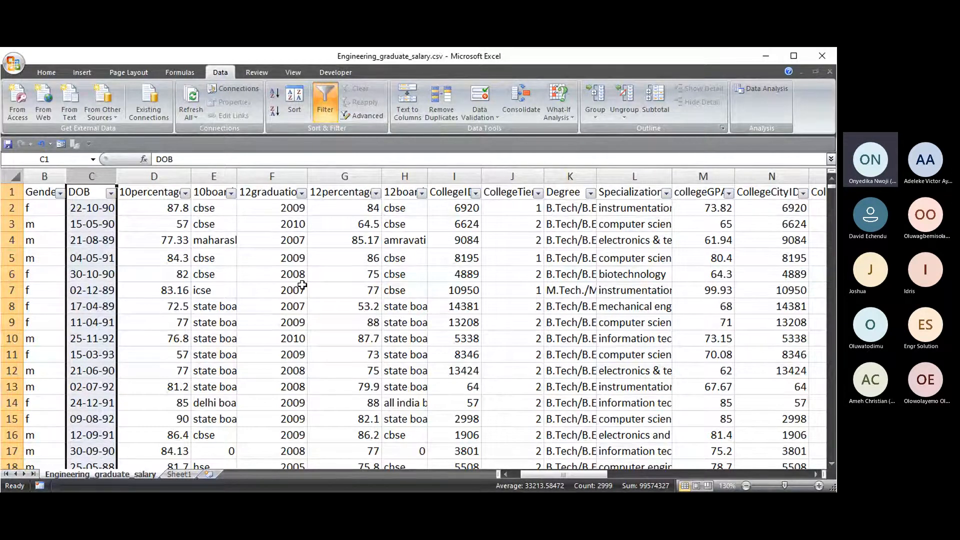
pyautogui.click(110, 193)
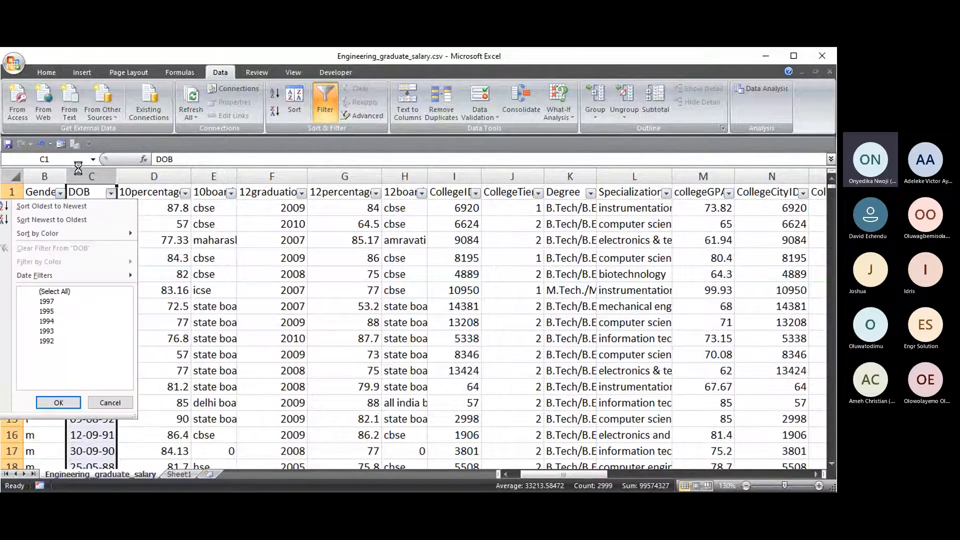
pyautogui.click(60, 192)
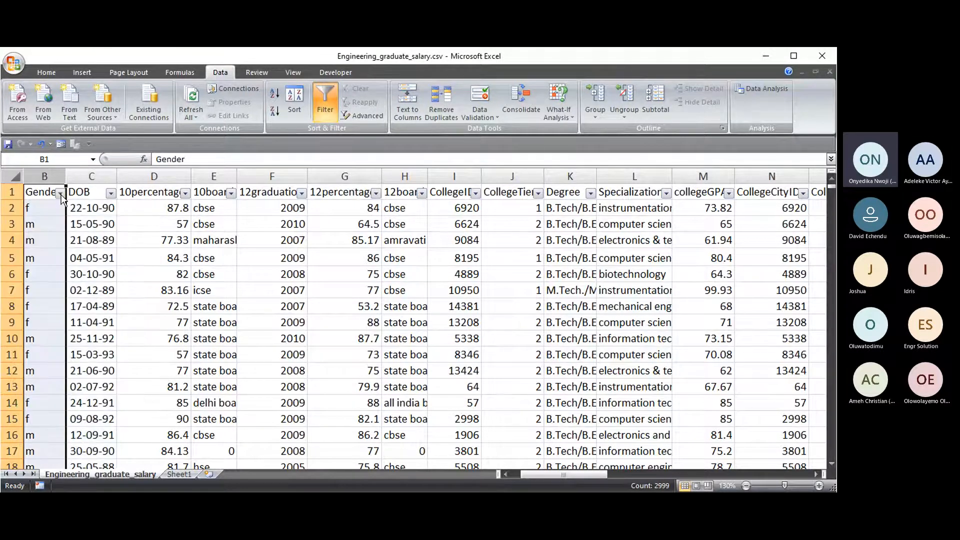
pyautogui.click(60, 193)
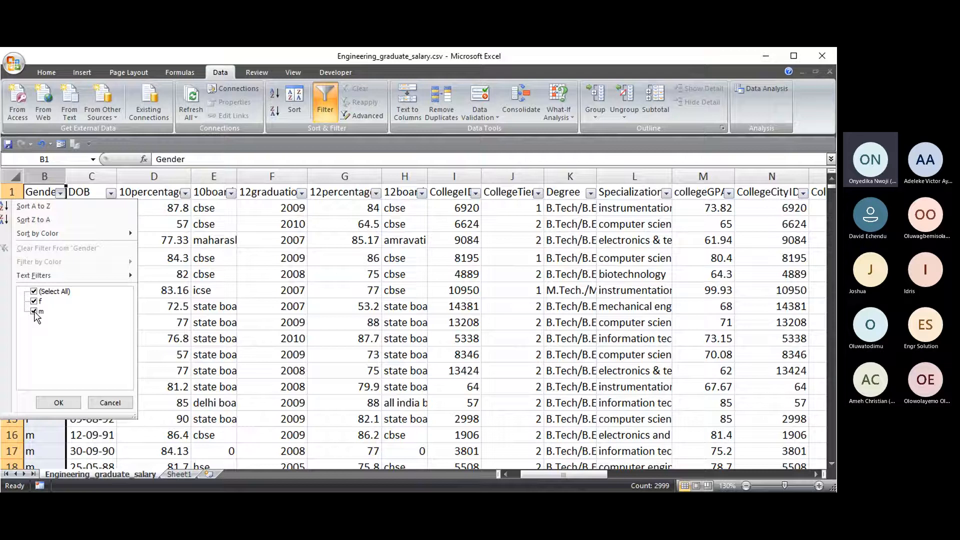
pyautogui.click(110, 401)
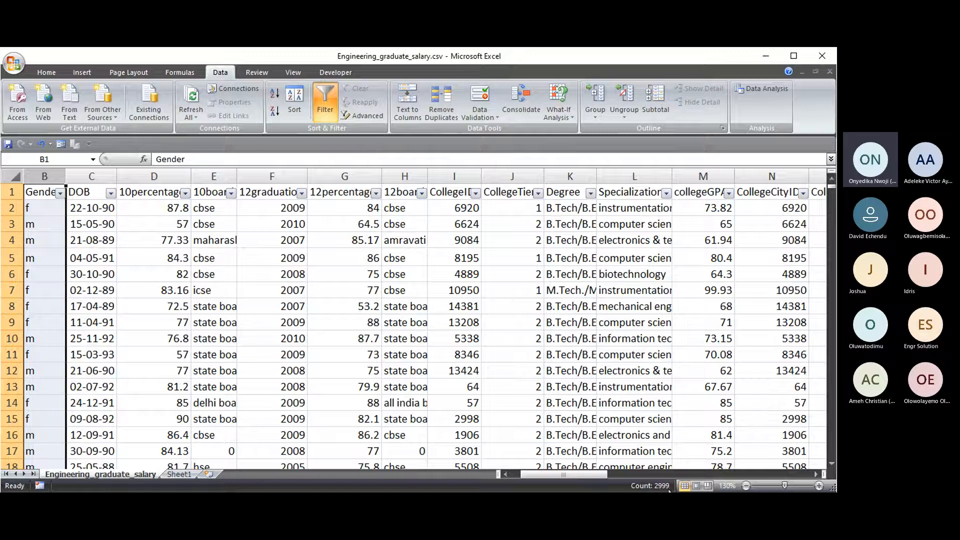
pyautogui.click(38, 193)
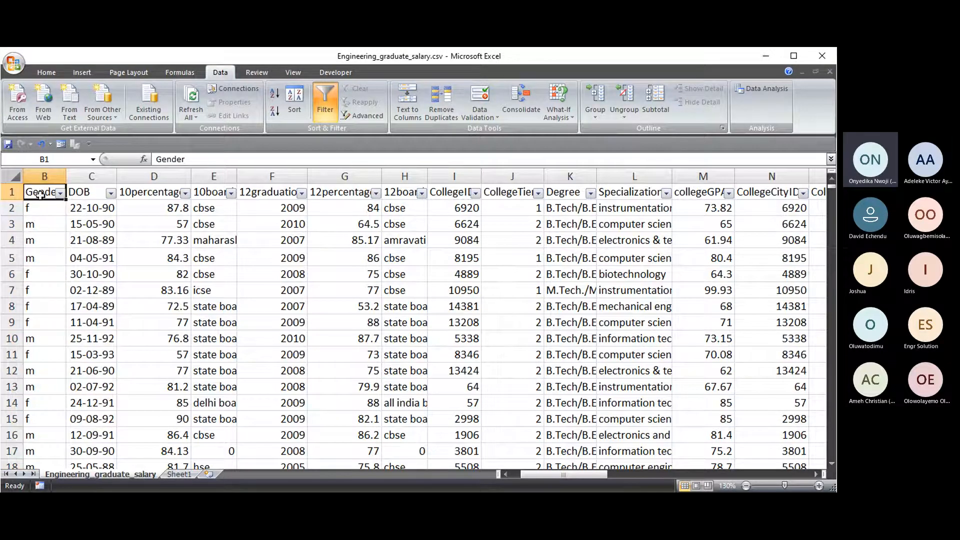
pyautogui.hotkey('ctrl', 'shift', 'Down')
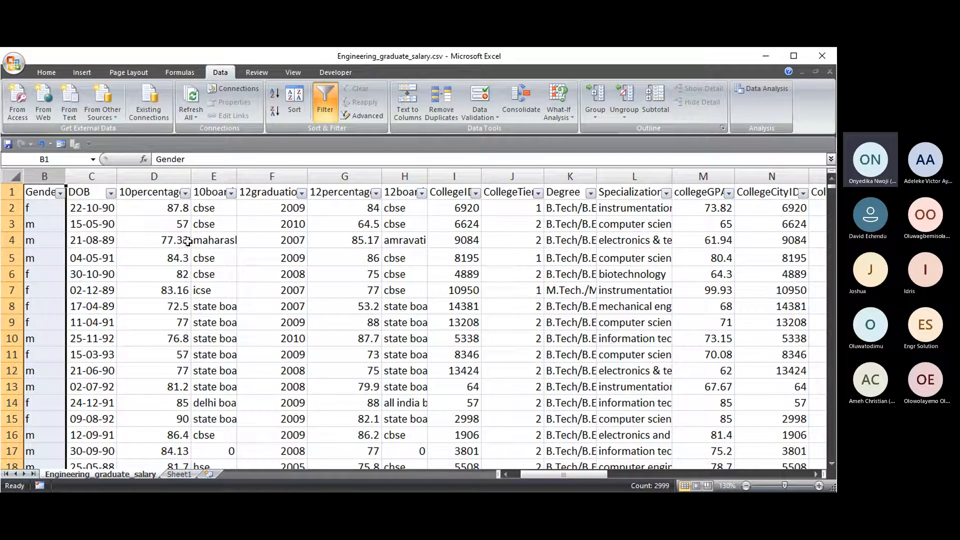
# - Select the Gender entries B2:B2999 from B2 with Ctrl+Shift+Down, then scroll back to the top
pyautogui.moveTo(47, 208); pyautogui.dragTo(45, 366)
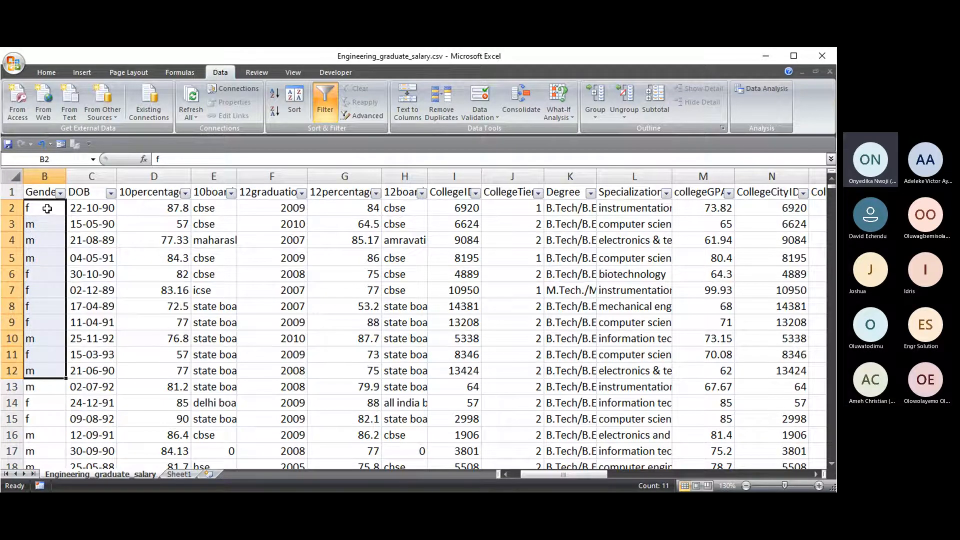
pyautogui.moveTo(47, 208); pyautogui.dragTo(45, 433)
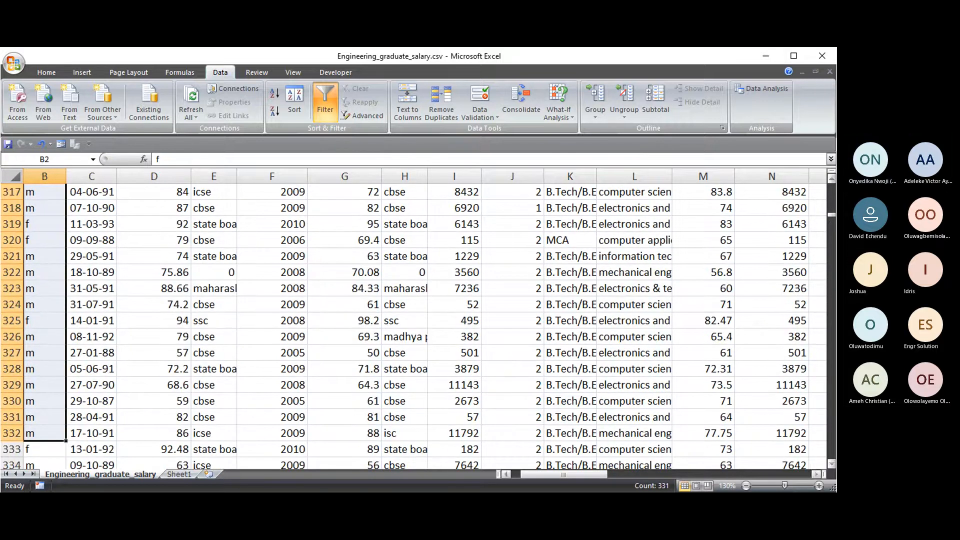
pyautogui.moveTo(829, 213); pyautogui.dragTo(828, 182)
pyautogui.click(49, 209)
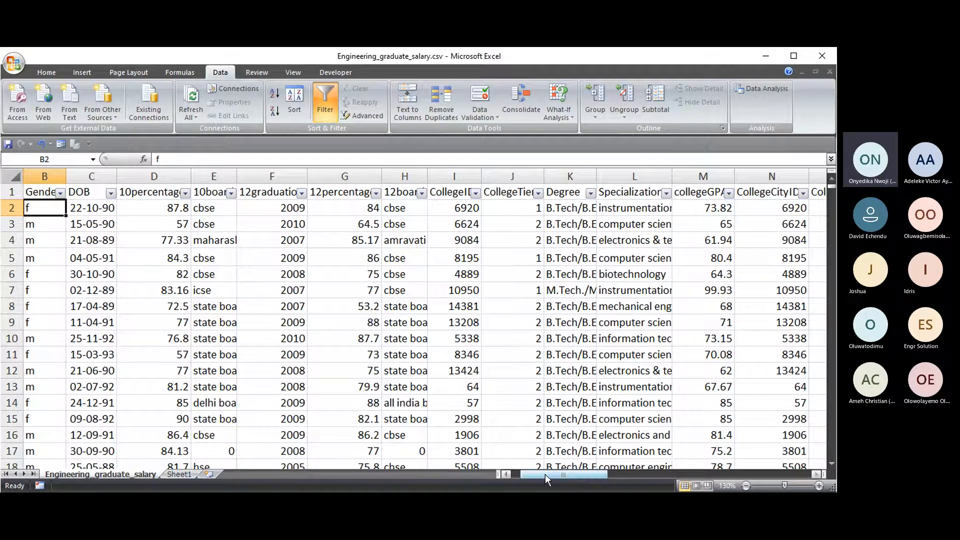
pyautogui.moveTo(547, 478); pyautogui.dragTo(537, 478)
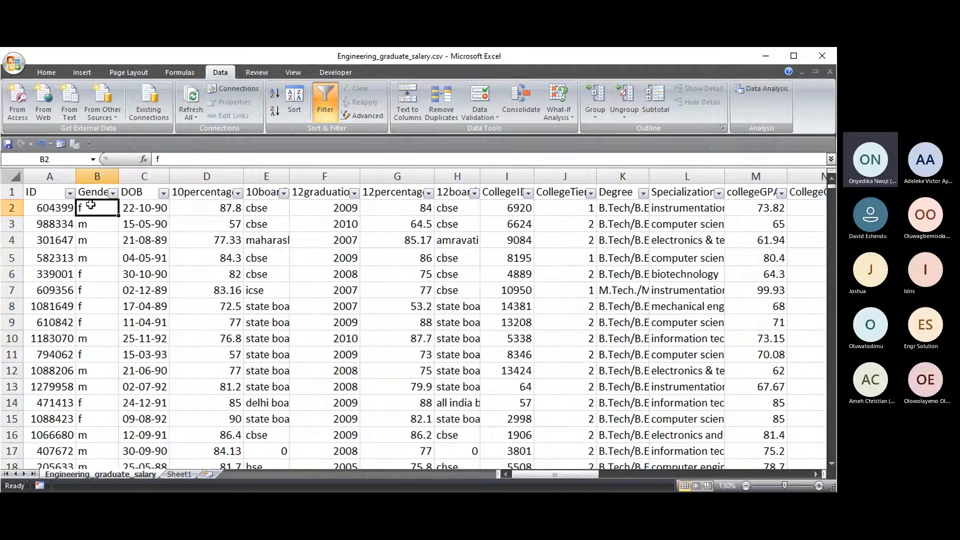
pyautogui.click(94, 226)
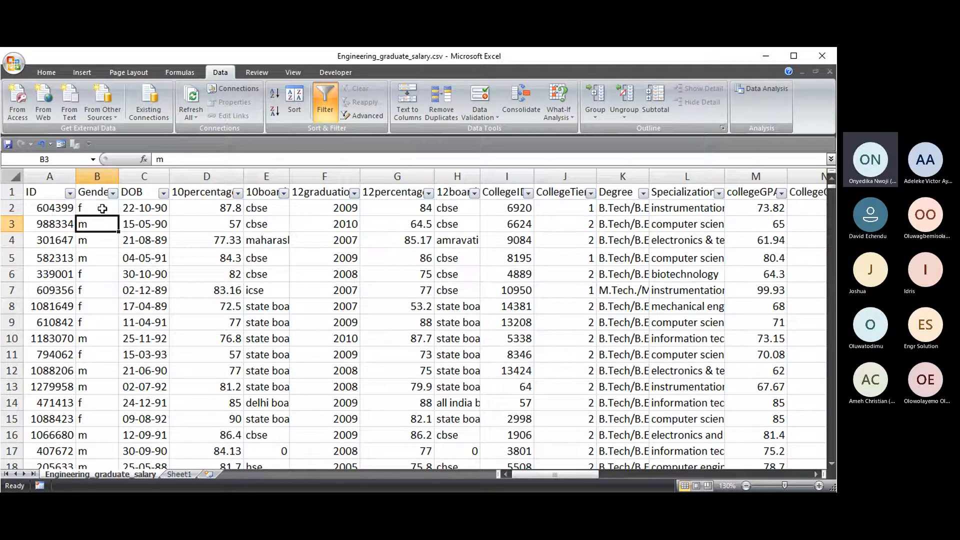
pyautogui.click(103, 208)
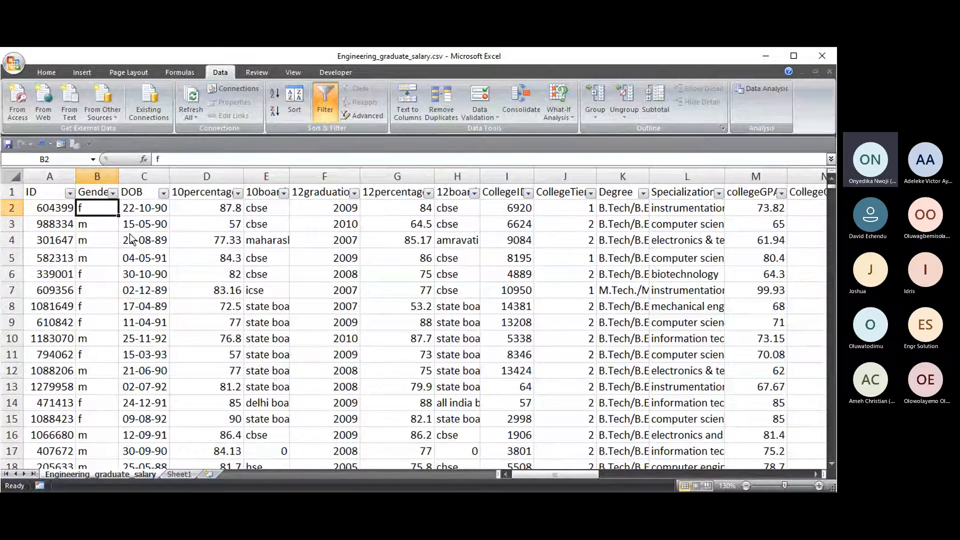
pyautogui.hotkey('ctrl', 'shift', 'Down')
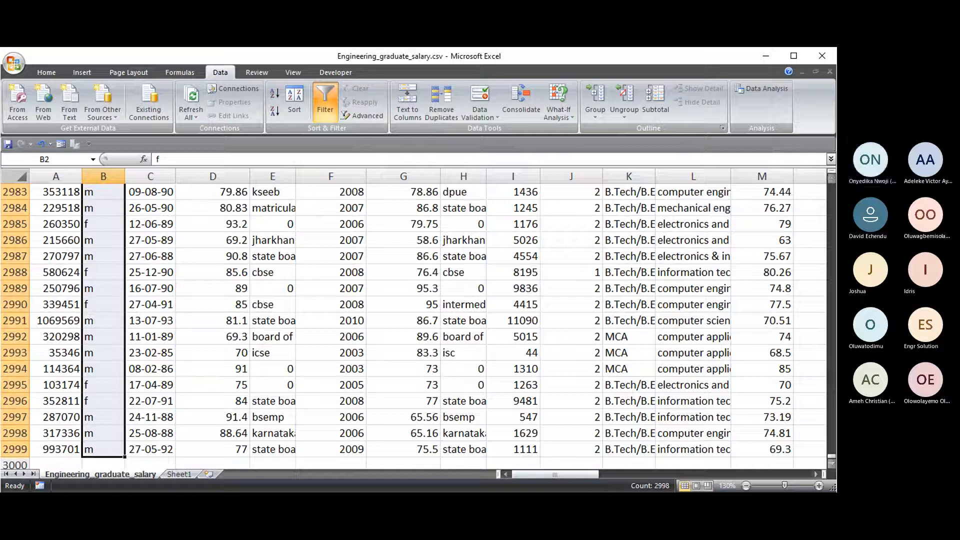
pyautogui.moveTo(832, 456); pyautogui.dragTo(831, 185)
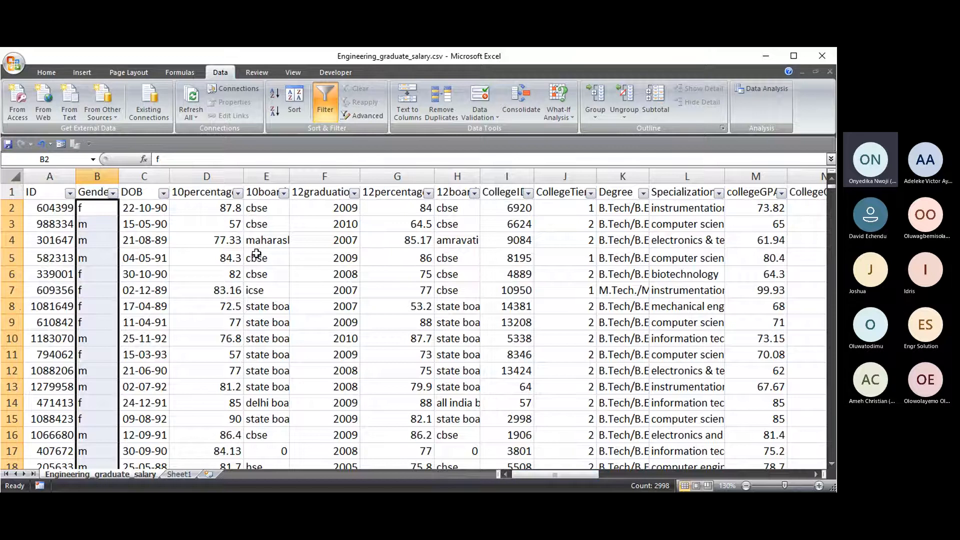
# - Select the header row from A1 and AutoFit columns I (CollegeID) and K (Degree)
pyautogui.click(41, 192)
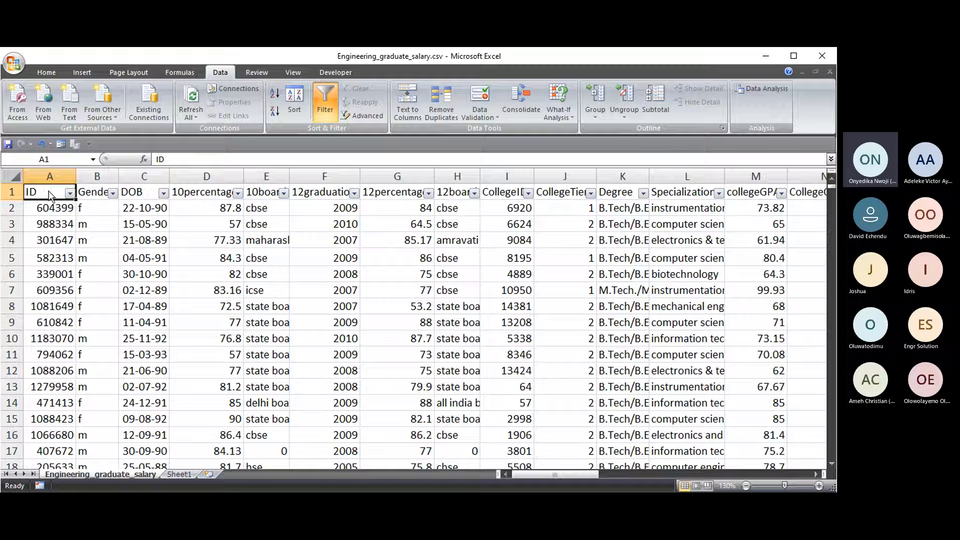
pyautogui.hotkey('ctrl', 'shift', 'Right')
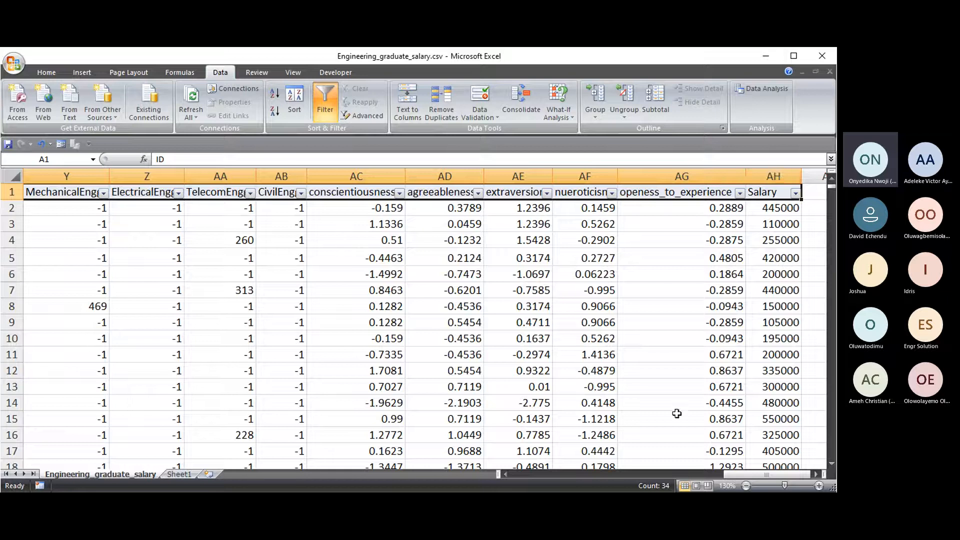
pyautogui.moveTo(772, 475); pyautogui.dragTo(523, 470)
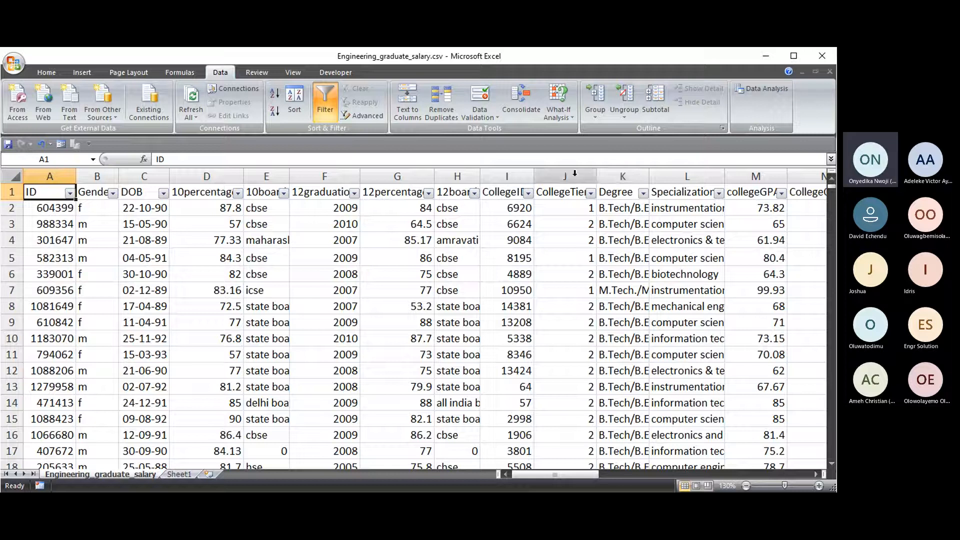
pyautogui.doubleClick(534, 177)
pyautogui.doubleClick(656, 178)
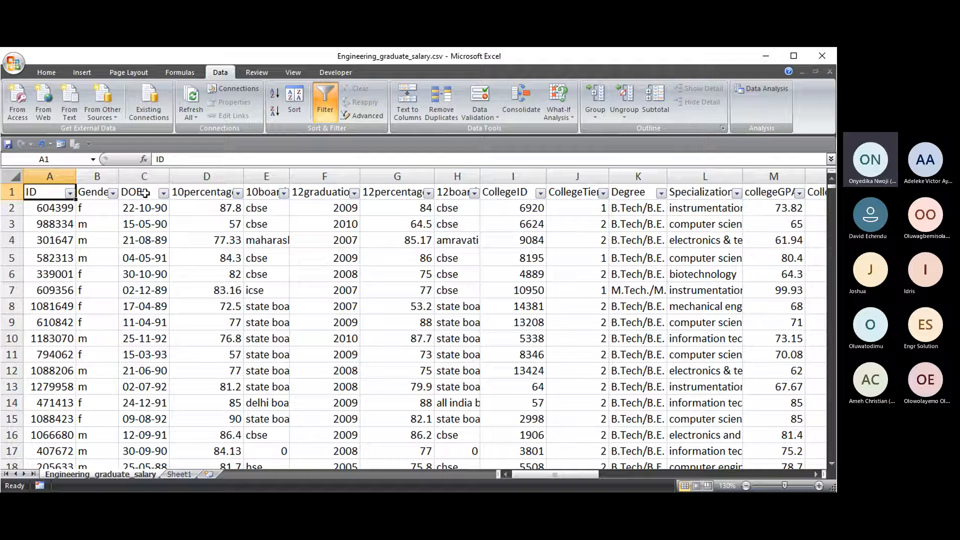
# - Sort the table by DOB, Oldest to Newest, from the C1 filter arrow
pyautogui.click(145, 193)
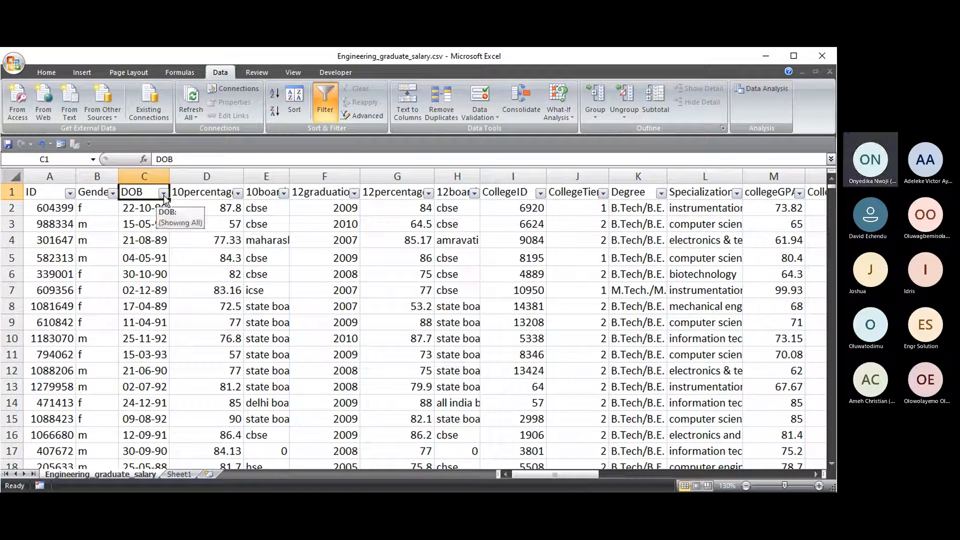
pyautogui.click(164, 193)
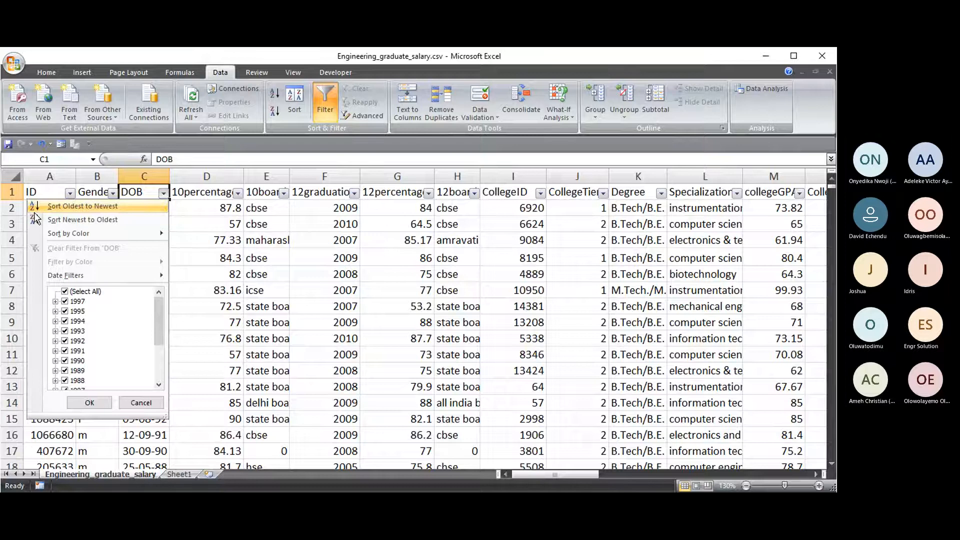
pyautogui.moveTo(36, 235)
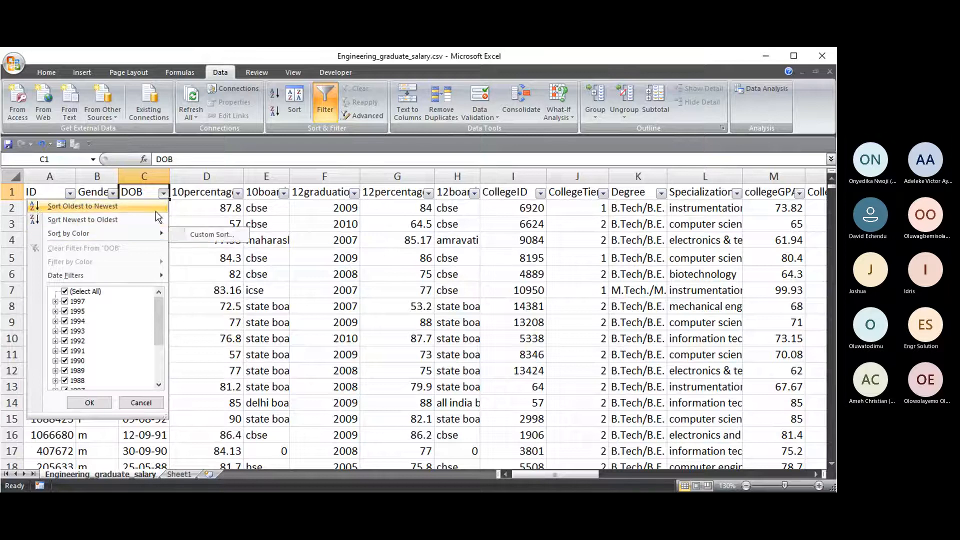
pyautogui.click(113, 205)
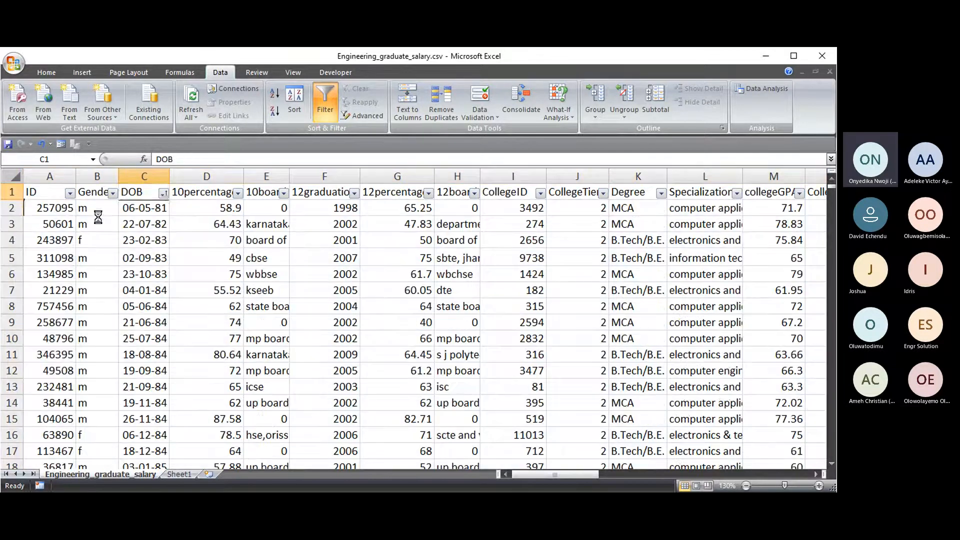
# - Try sorting the rows by DOB oldest to newest, then newest to oldest
pyautogui.click(163, 193)
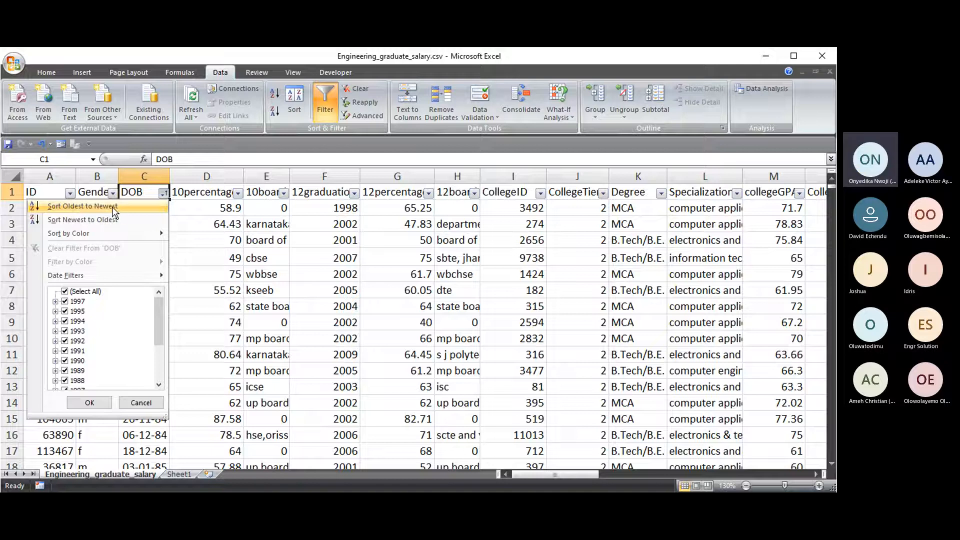
pyautogui.click(131, 210)
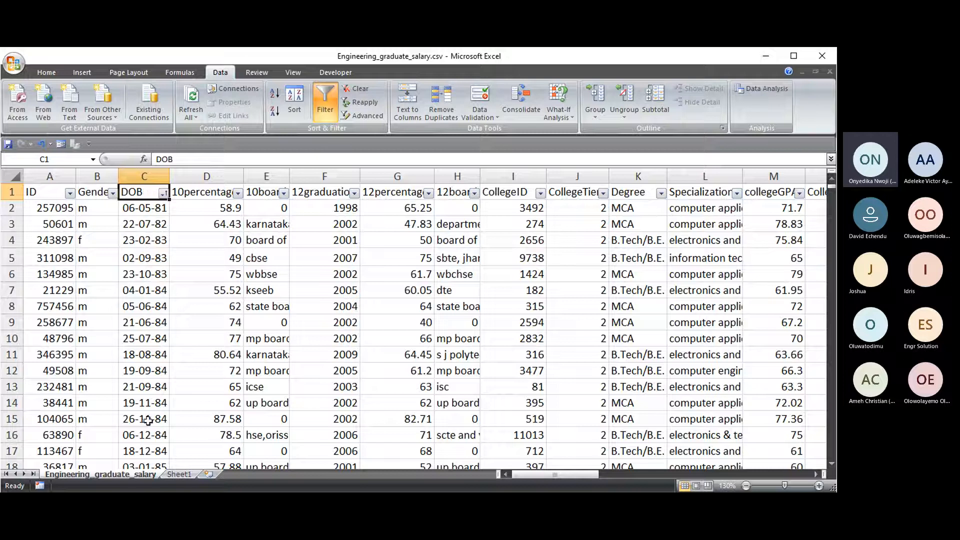
pyautogui.click(162, 193)
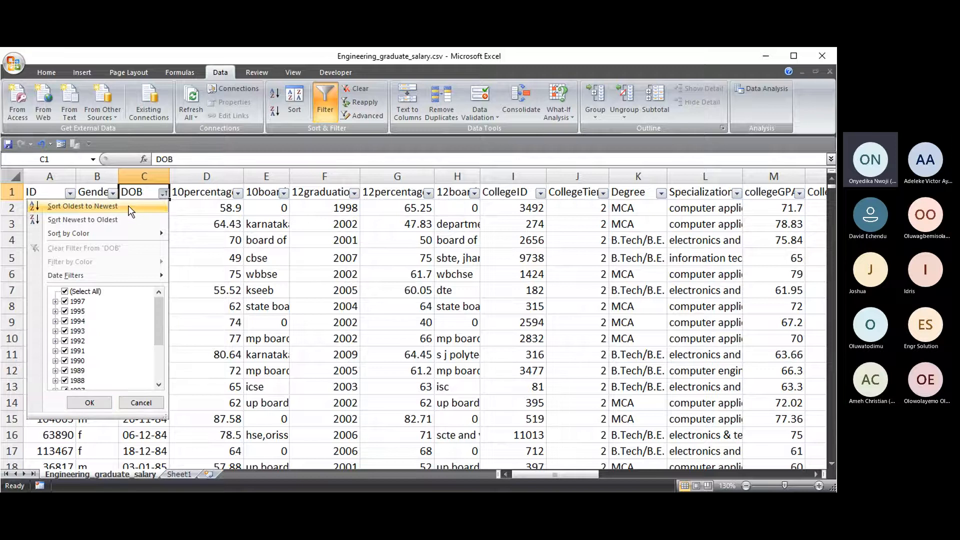
pyautogui.click(77, 223)
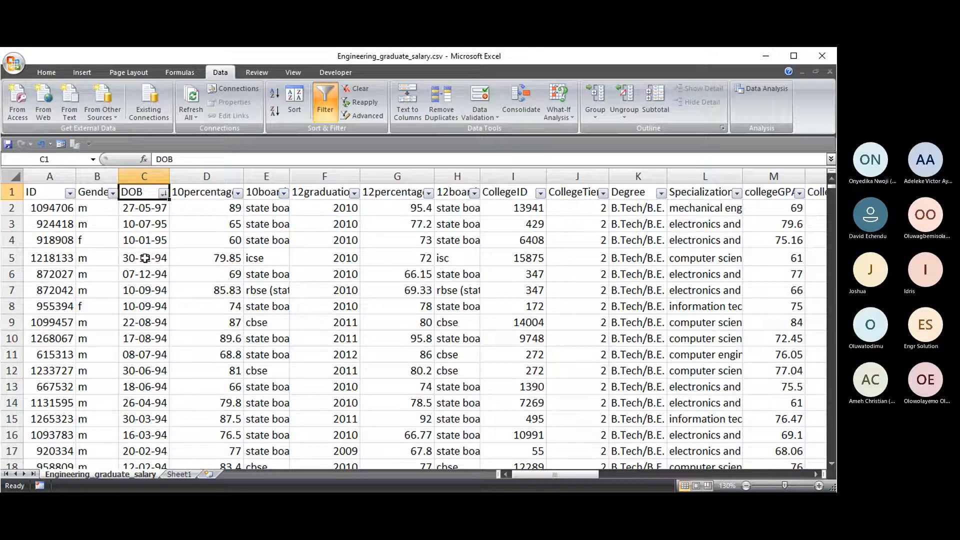
# - Sort DOB newest to oldest once more, then reopen and close the DOB sort options
pyautogui.click(163, 193)
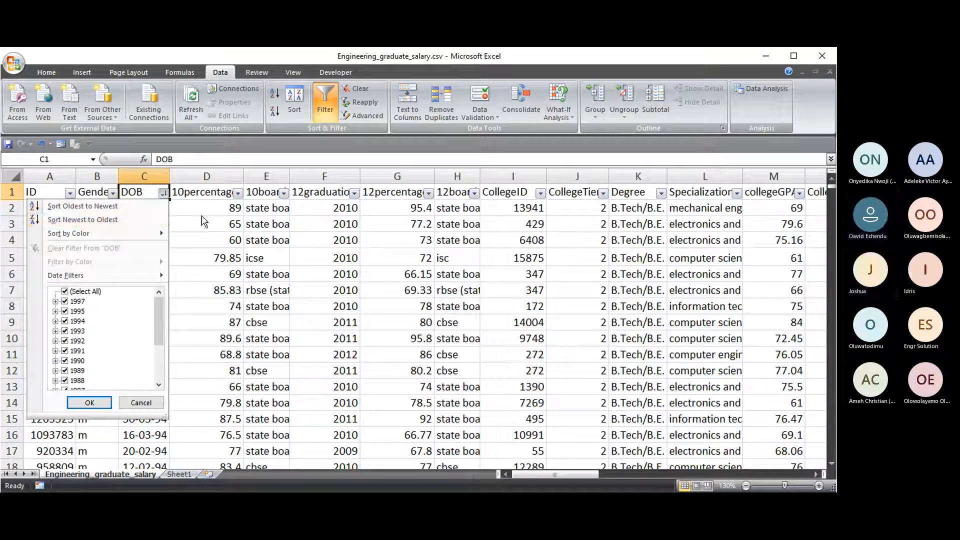
pyautogui.click(160, 220)
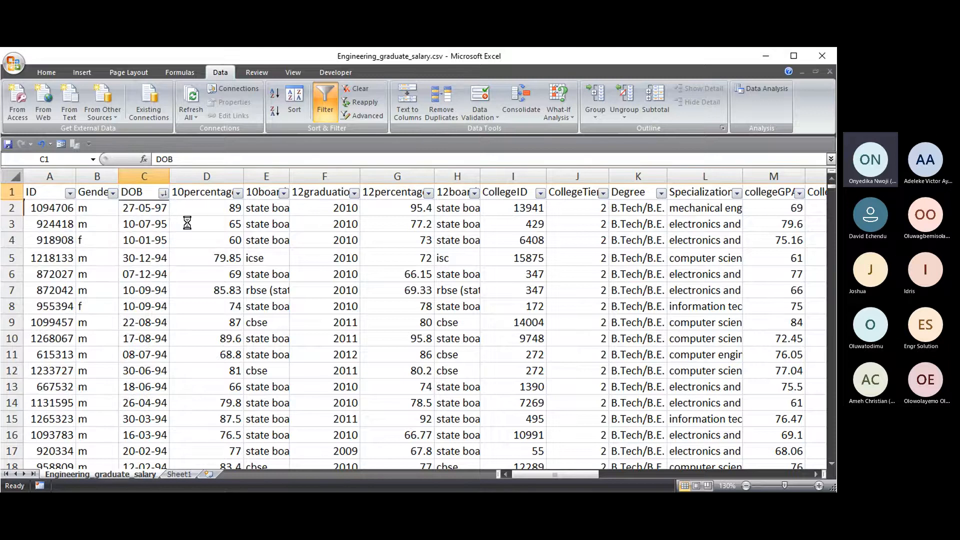
pyautogui.click(164, 193)
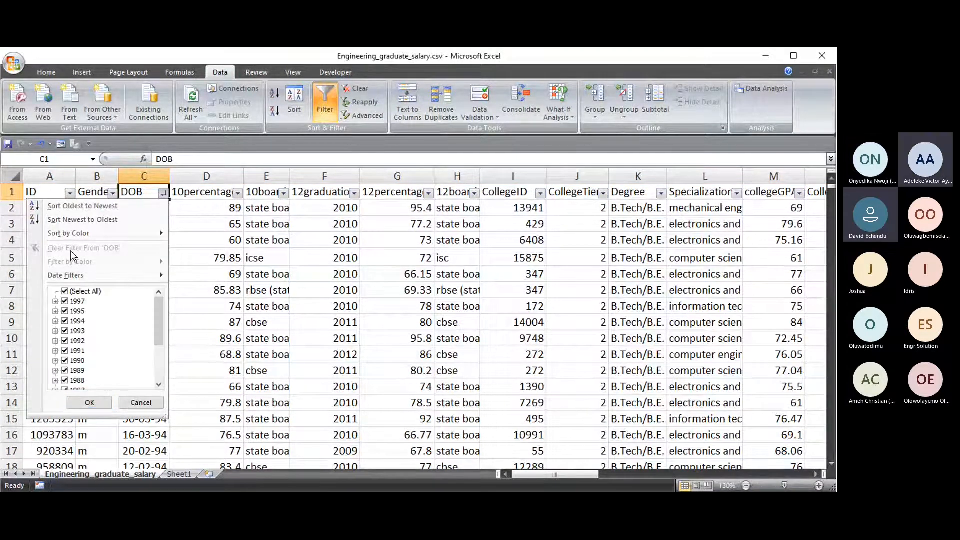
pyautogui.moveTo(114, 233)
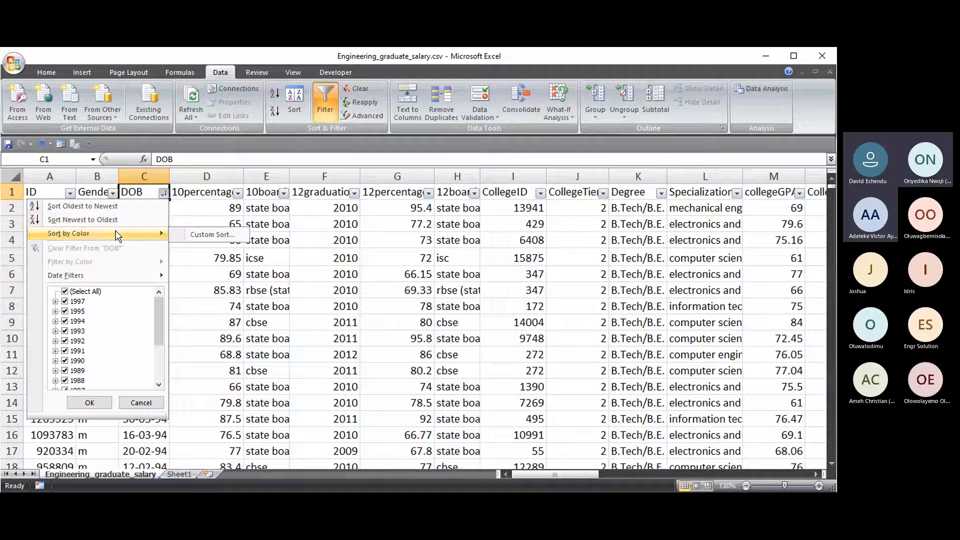
pyautogui.click(90, 402)
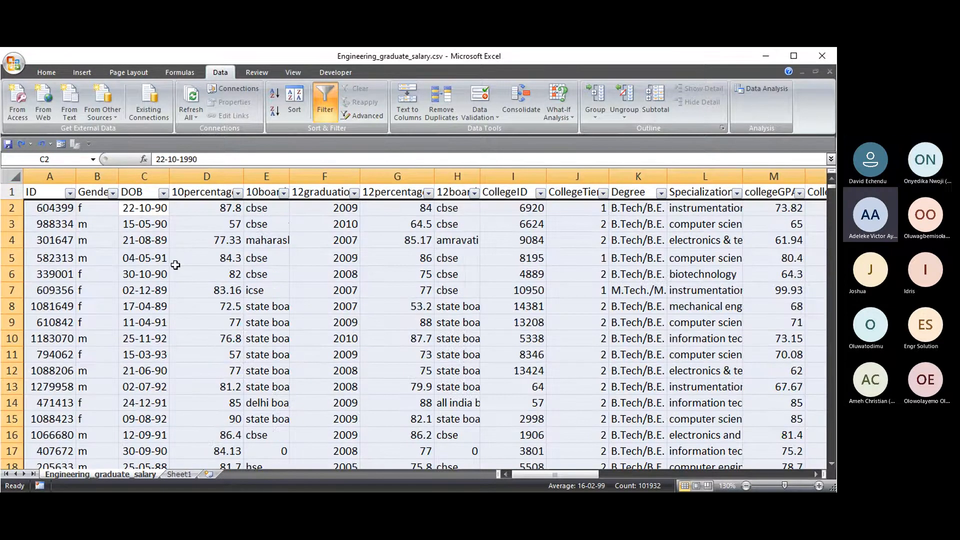
pyautogui.click(142, 259)
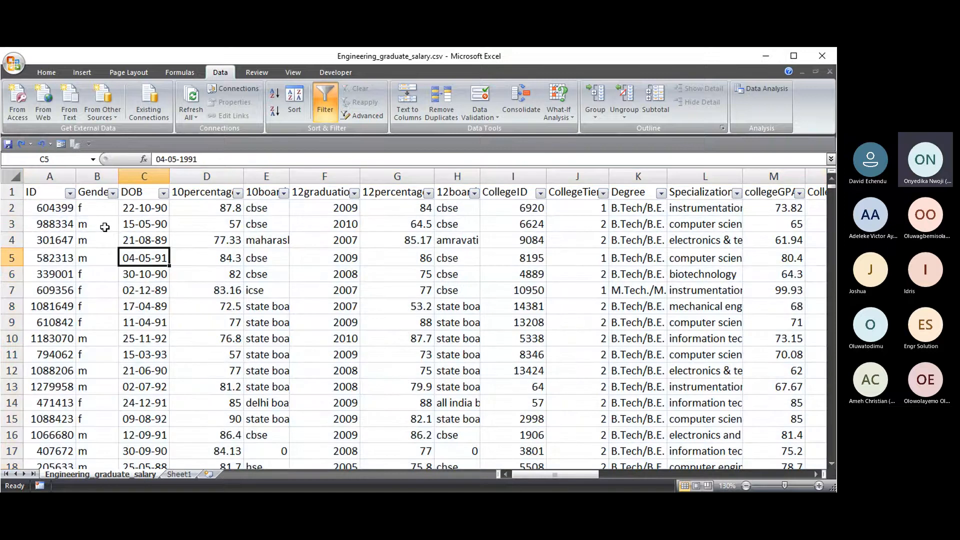
pyautogui.click(158, 208)
pyautogui.click(164, 193)
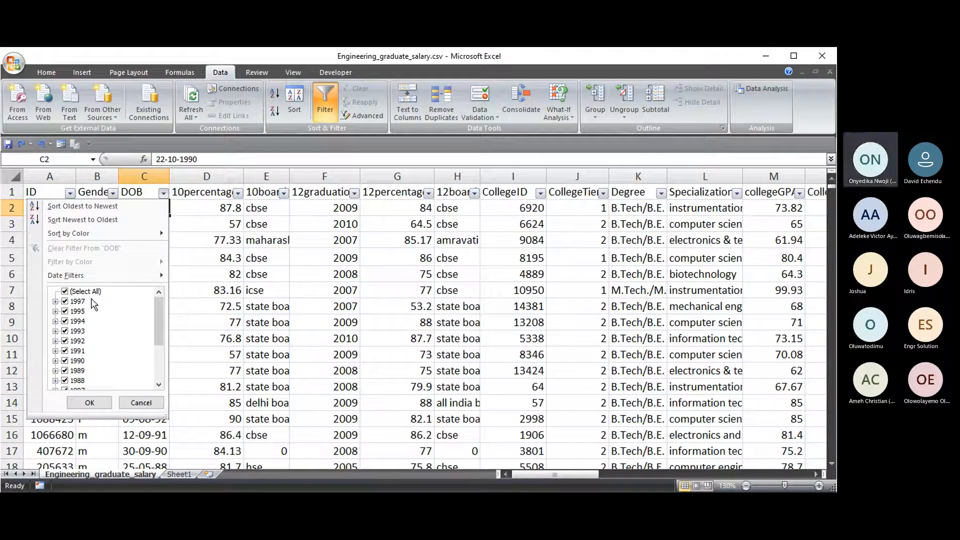
pyautogui.click(65, 292)
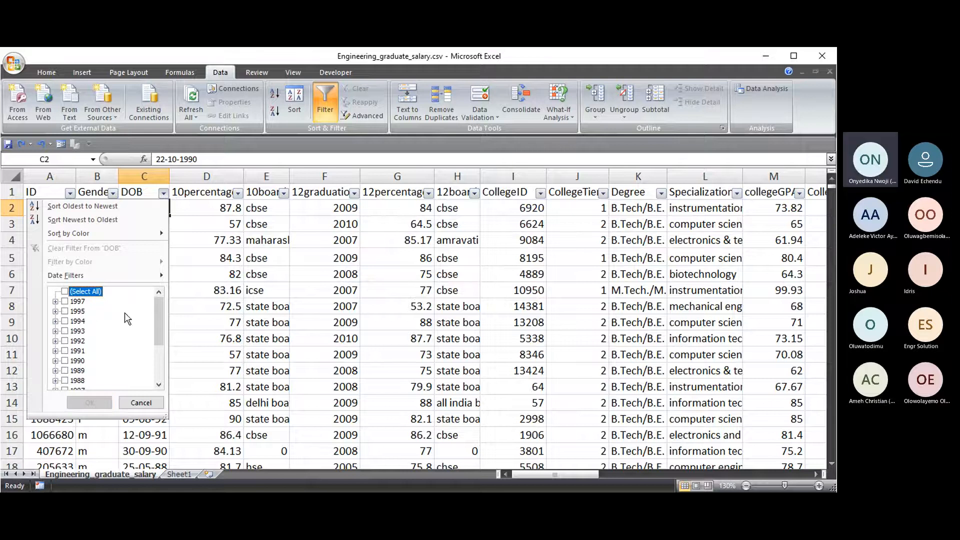
pyautogui.moveTo(158, 315); pyautogui.dragTo(148, 386)
pyautogui.click(140, 403)
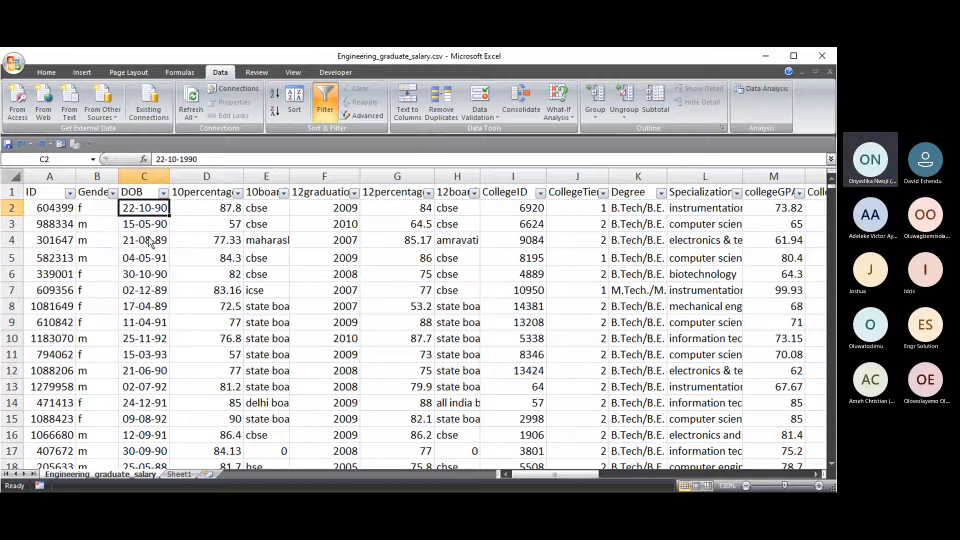
pyautogui.click(163, 193)
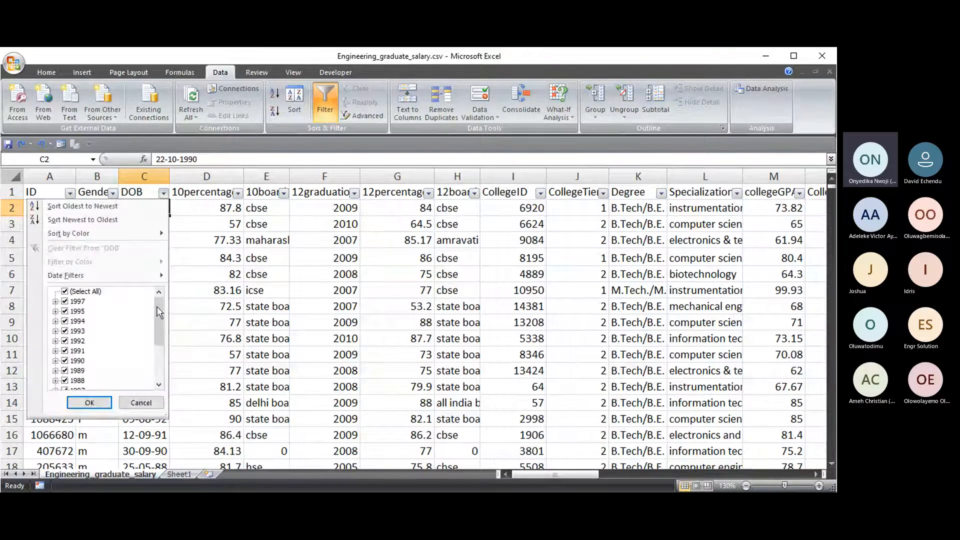
pyautogui.moveTo(161, 313)
pyautogui.mouseDown()
pyautogui.moveTo(153, 368)
pyautogui.moveTo(148, 305)
pyautogui.mouseUp()
pyautogui.click(209, 260)
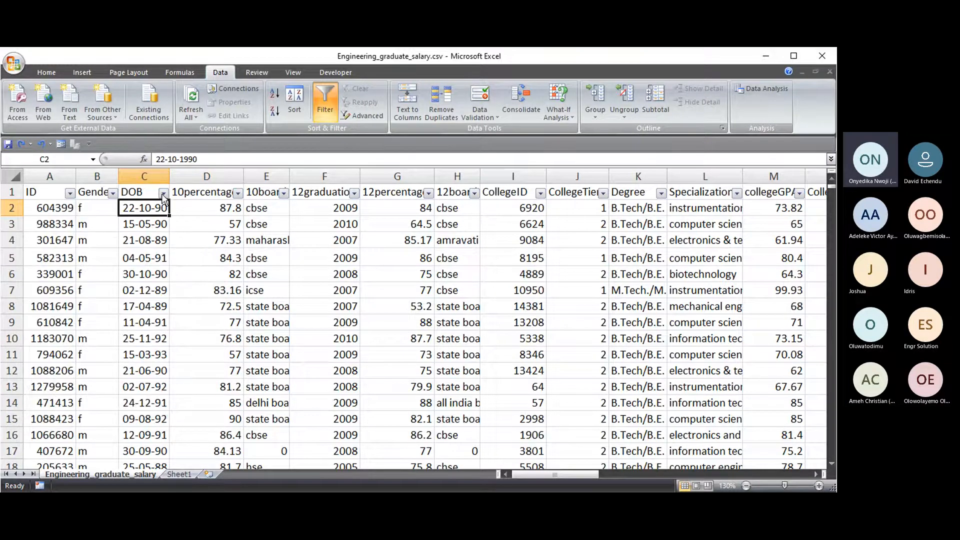
pyautogui.click(156, 175)
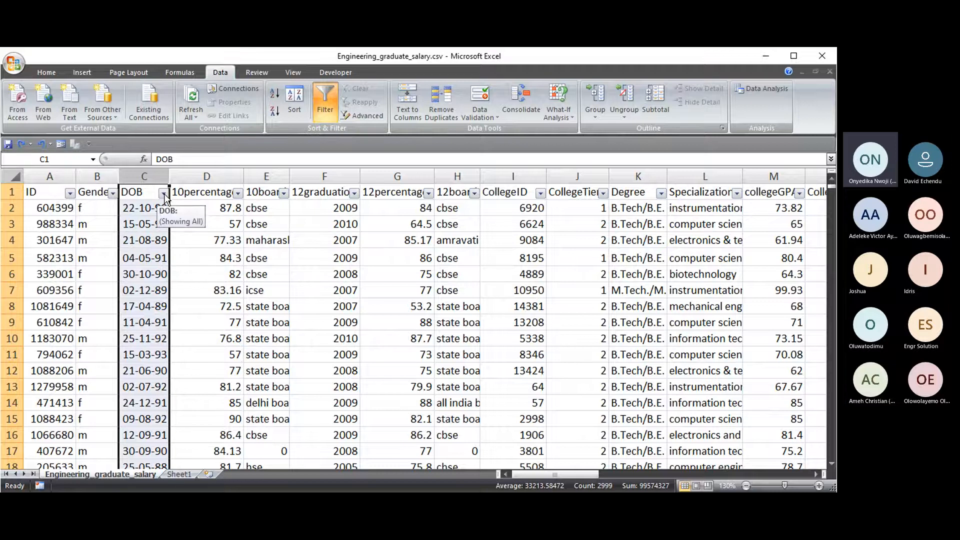
# - Sort the records by DOB Newest to Oldest so 27-05-97 leads, then scroll through the results
pyautogui.click(164, 196)
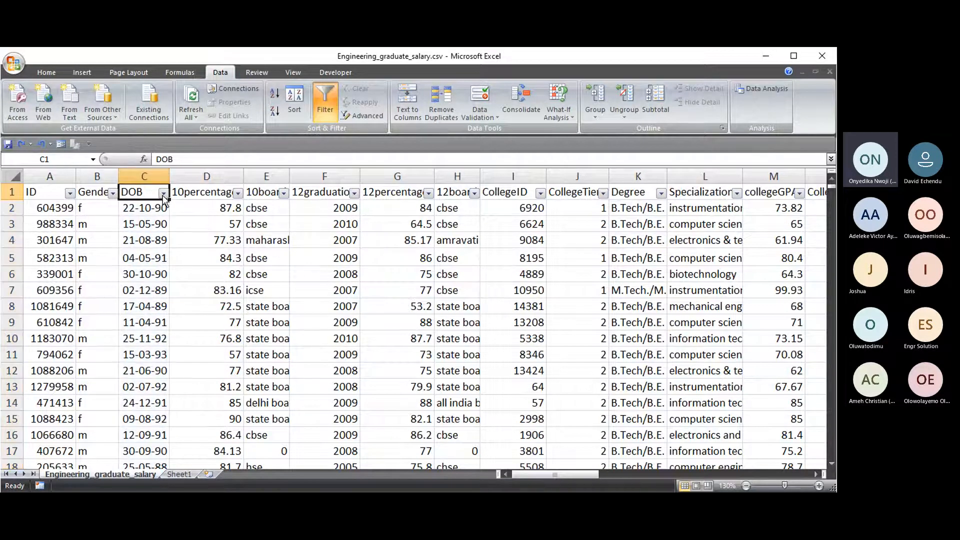
pyautogui.click(163, 195)
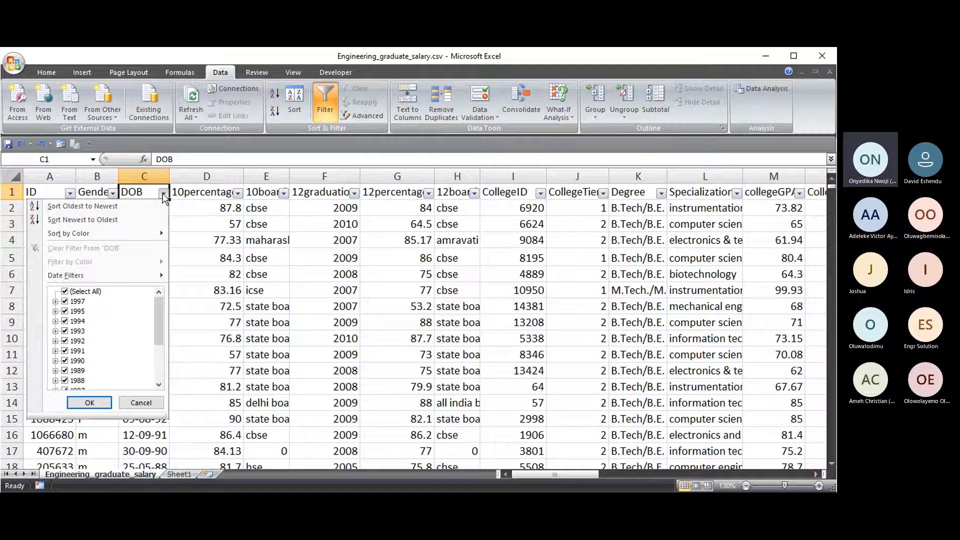
pyautogui.click(82, 220)
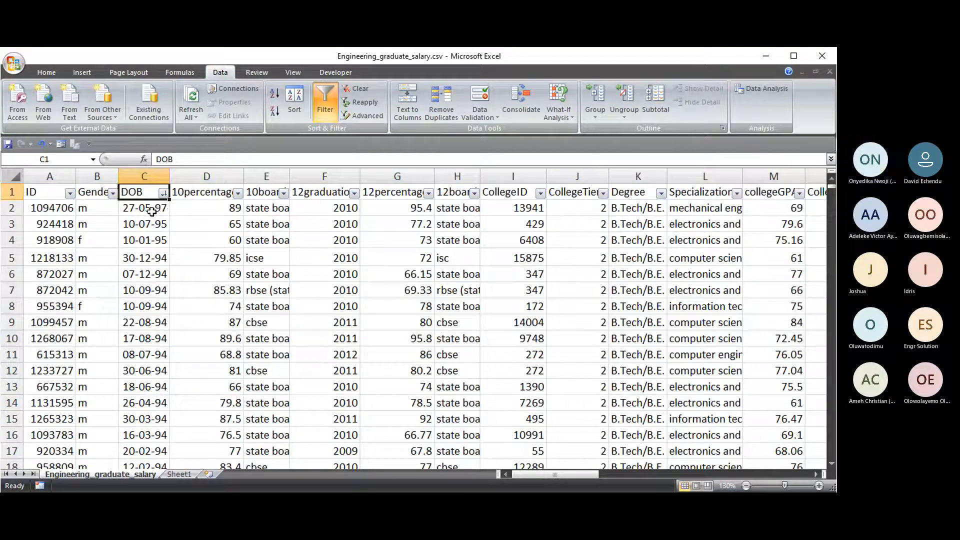
pyautogui.click(156, 209)
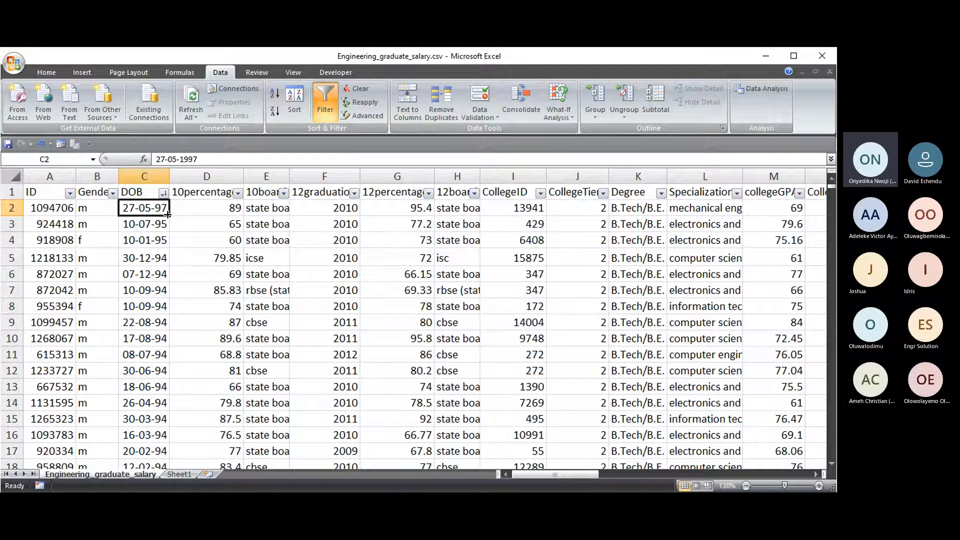
pyautogui.moveTo(832, 185); pyautogui.dragTo(833, 462)
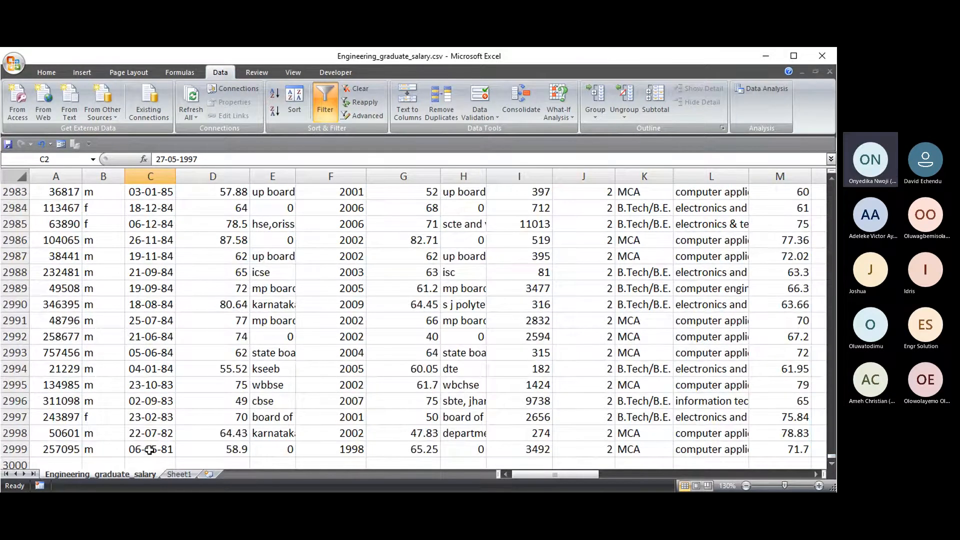
pyautogui.scroll(-1, 150, 450)
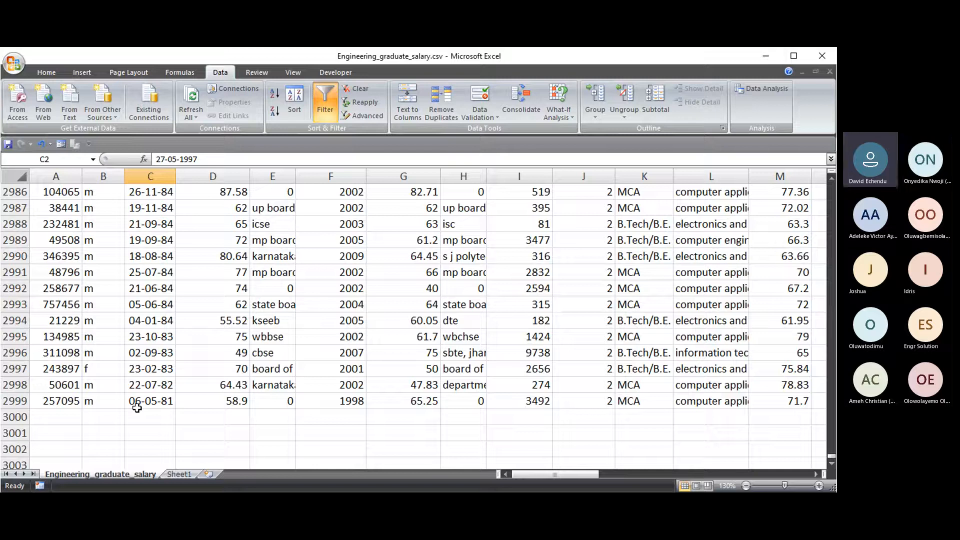
pyautogui.moveTo(830, 463); pyautogui.dragTo(823, 247)
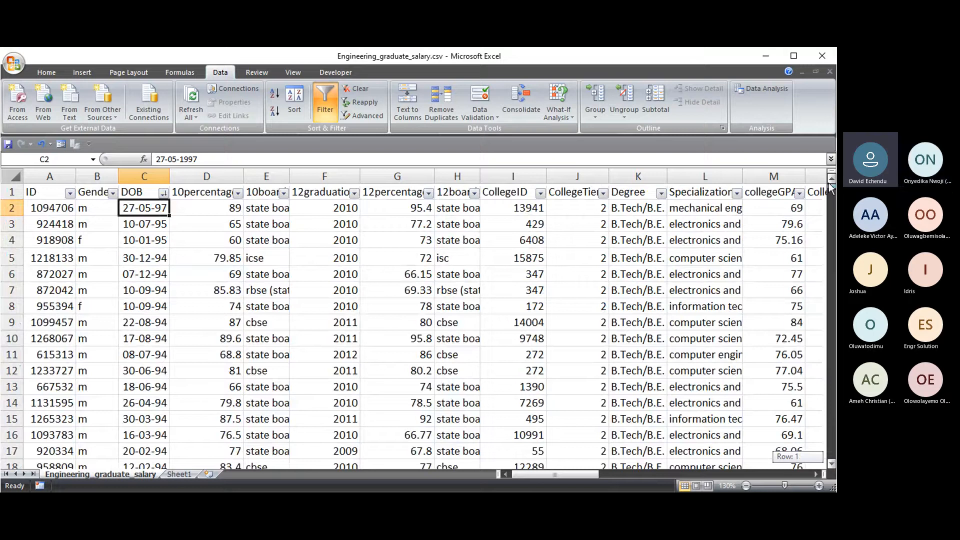
pyautogui.click(163, 195)
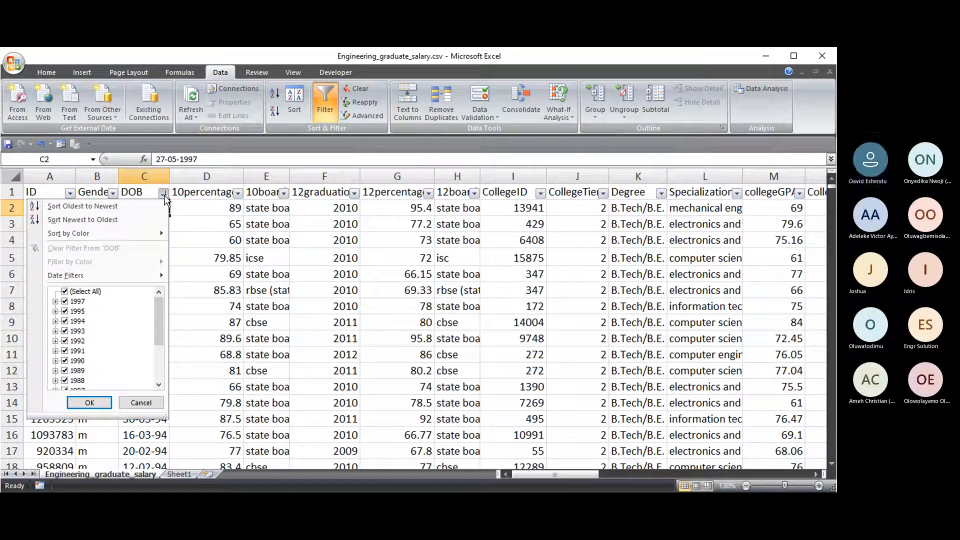
pyautogui.click(165, 195)
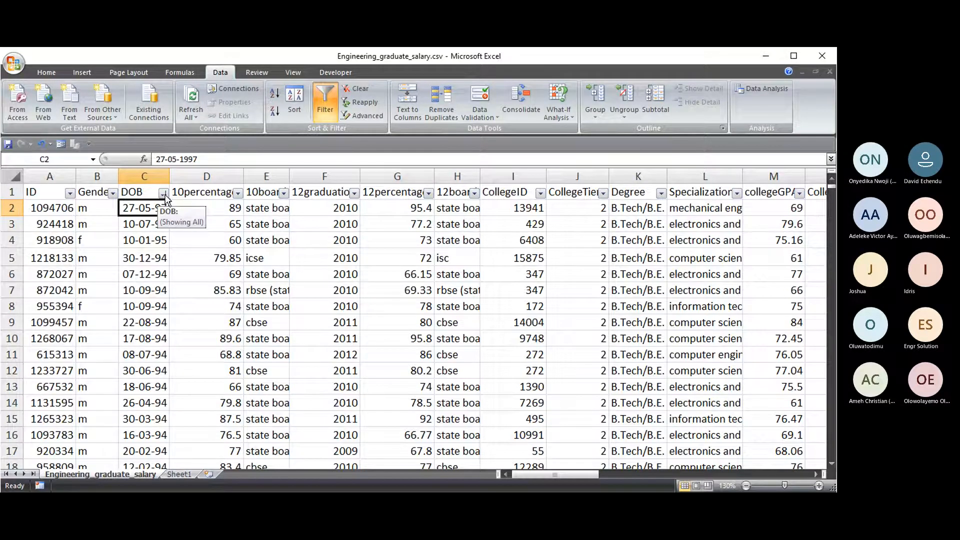
pyautogui.click(164, 194)
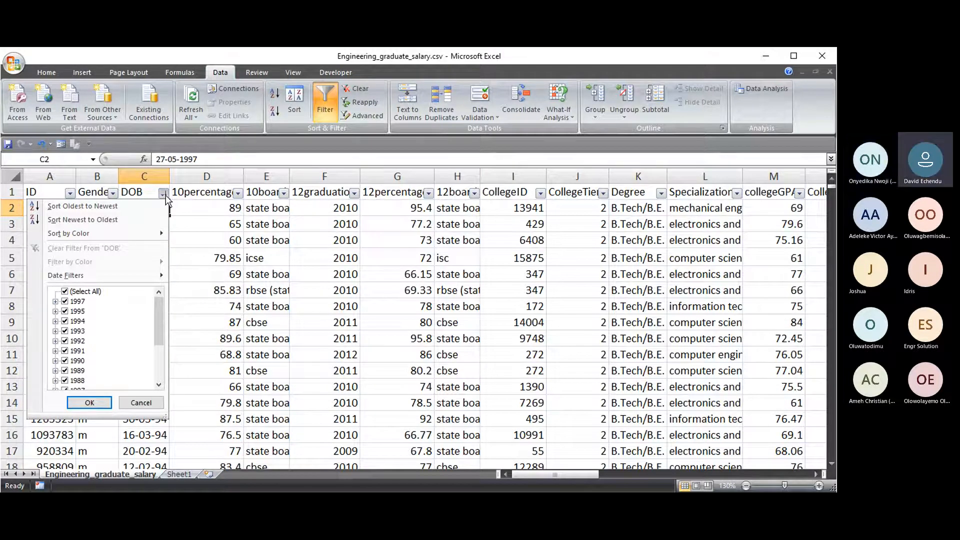
pyautogui.click(119, 220)
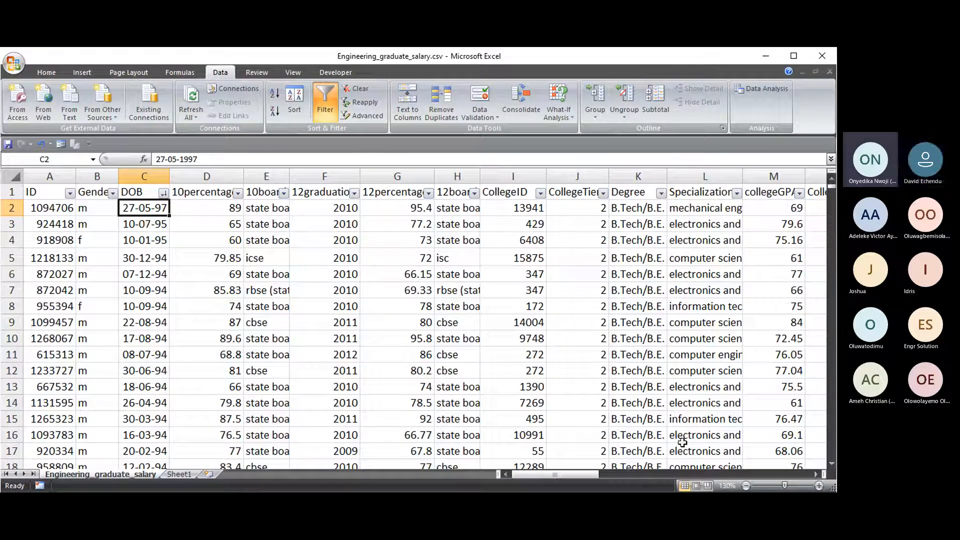
pyautogui.moveTo(576, 472)
pyautogui.mouseDown()
pyautogui.moveTo(676, 473)
pyautogui.moveTo(576, 479)
pyautogui.mouseUp()
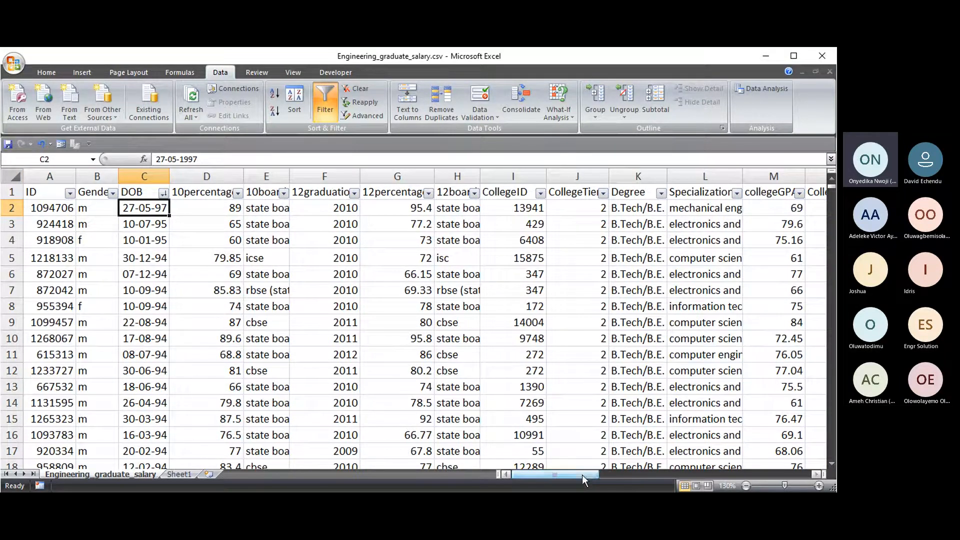
# - Sort the records by 12percentage Largest to Smallest, putting 98.7 at the top
pyautogui.click(394, 193)
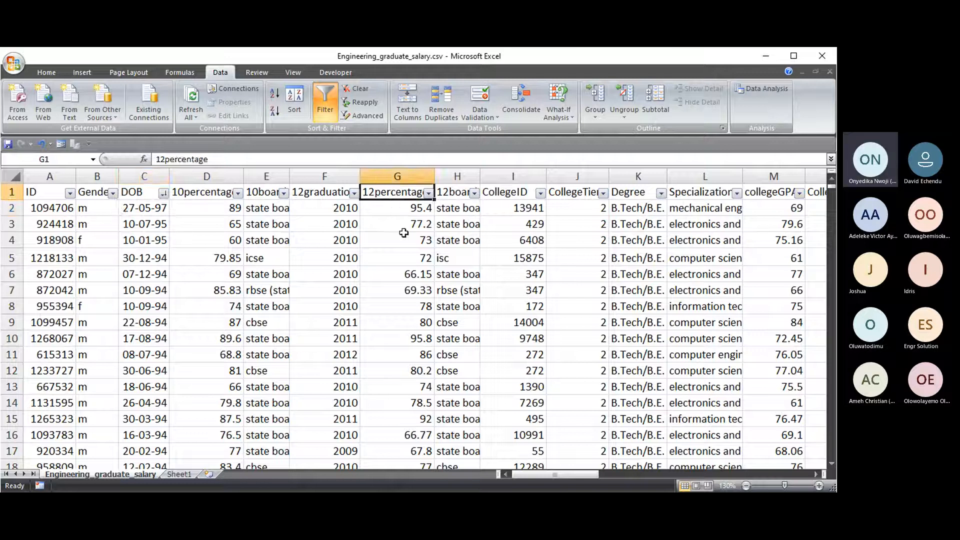
pyautogui.click(431, 196)
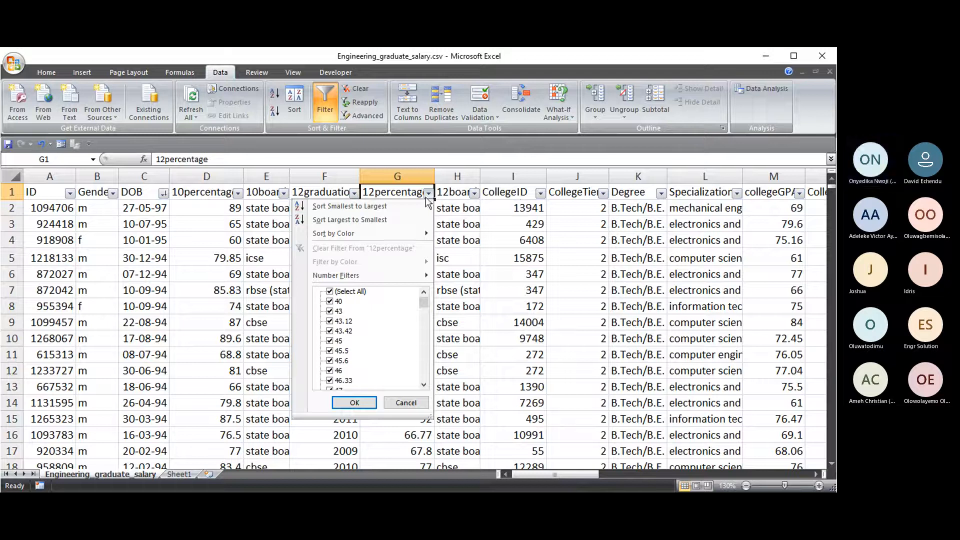
pyautogui.click(387, 223)
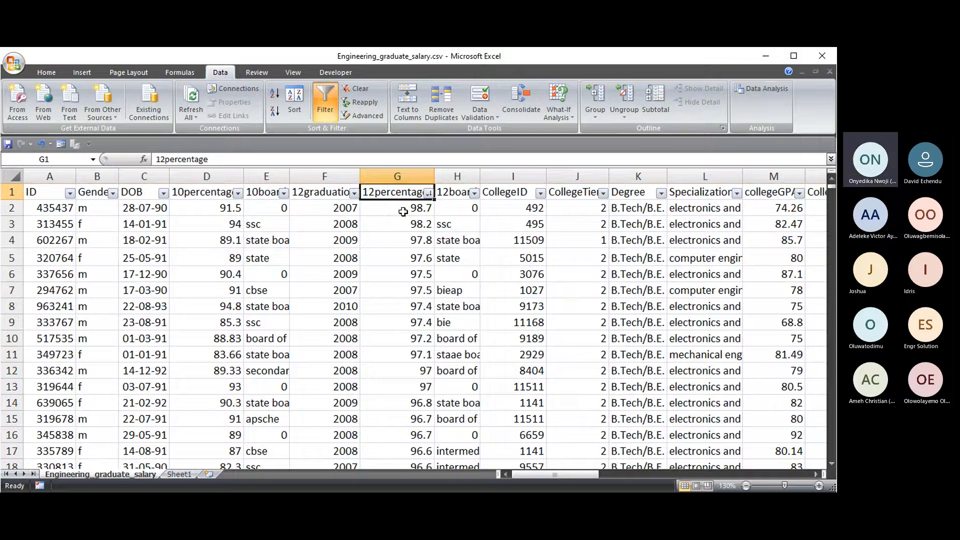
pyautogui.click(402, 209)
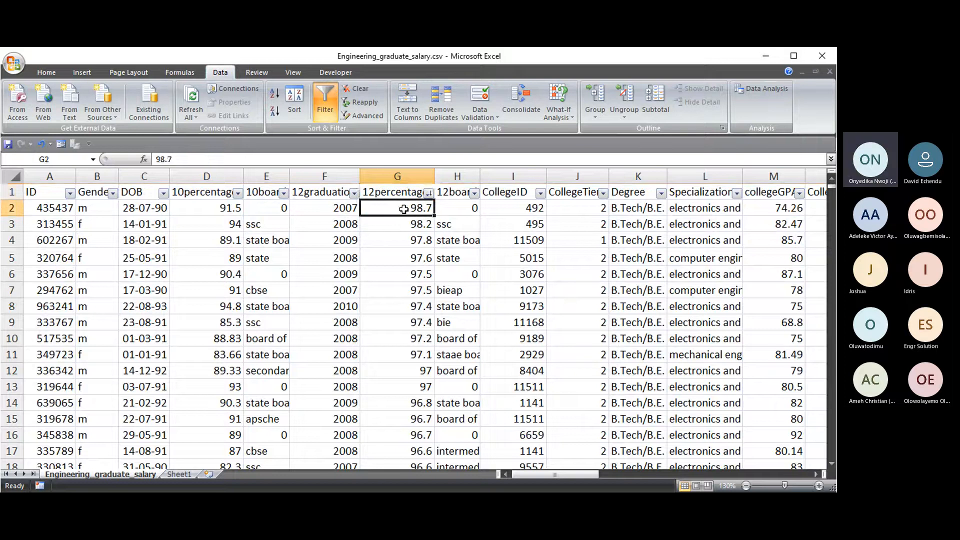
# - Open and cancel the 12percentage filter list twice without applying any filter
pyautogui.click(428, 193)
pyautogui.moveTo(424, 296)
pyautogui.mouseDown()
pyautogui.moveTo(418, 392)
pyautogui.moveTo(414, 281)
pyautogui.mouseUp()
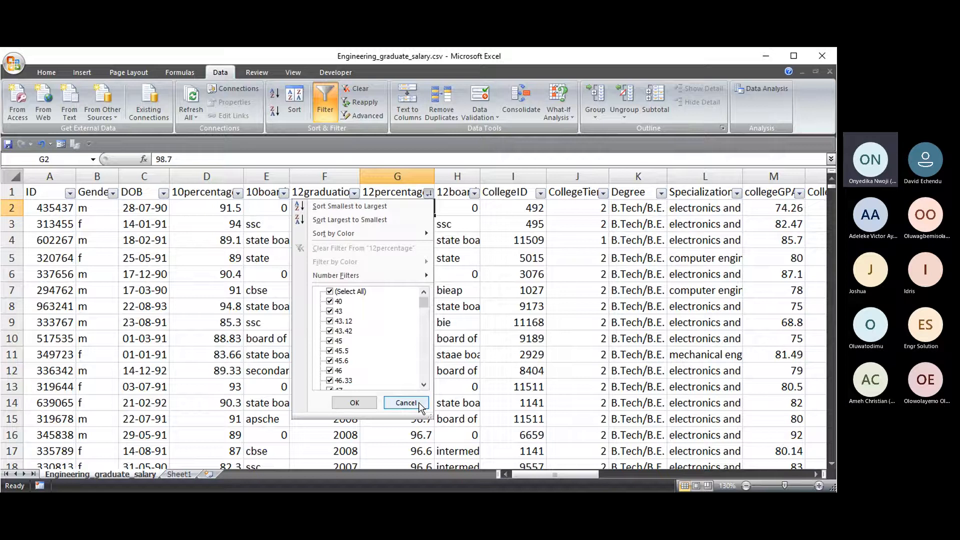
pyautogui.click(406, 403)
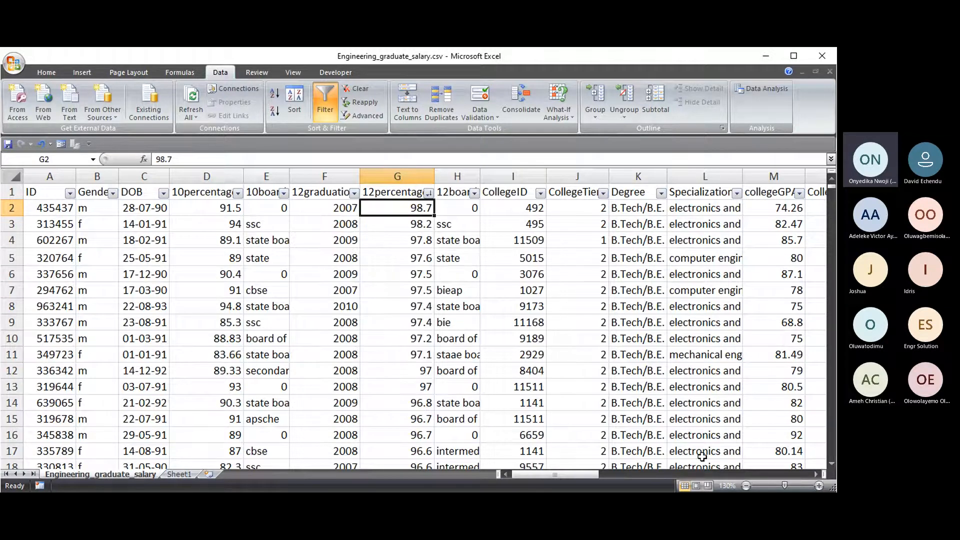
pyautogui.press('Up')
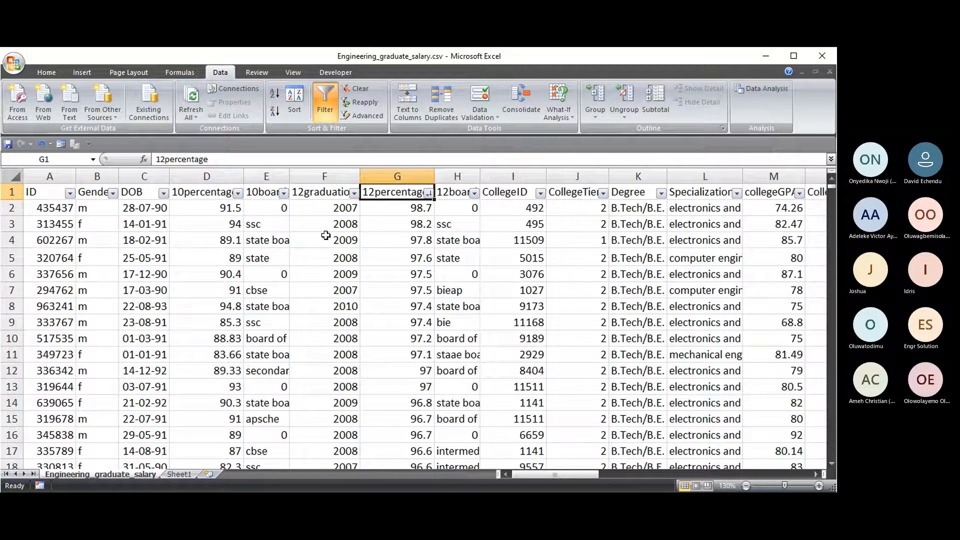
pyautogui.click(428, 193)
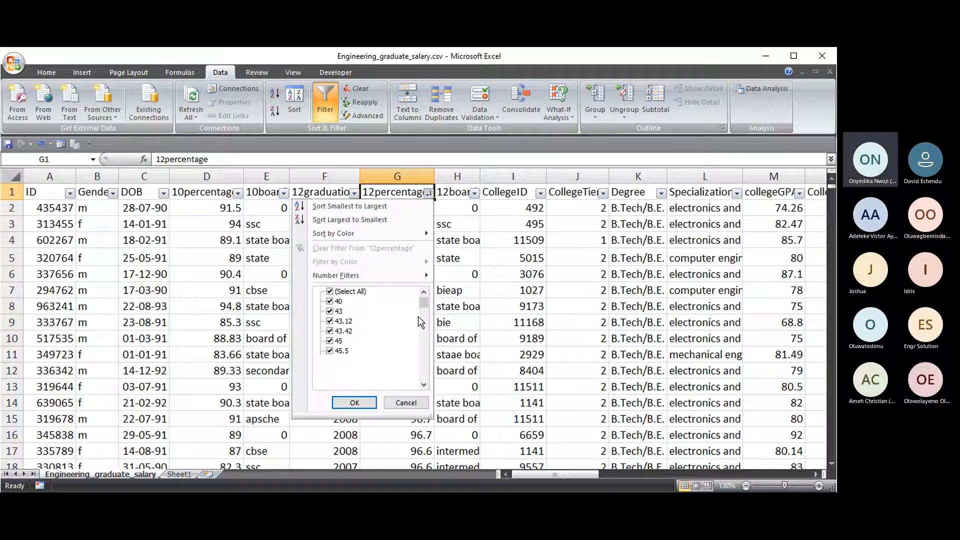
pyautogui.scroll(-15, 418, 316)
pyautogui.click(416, 406)
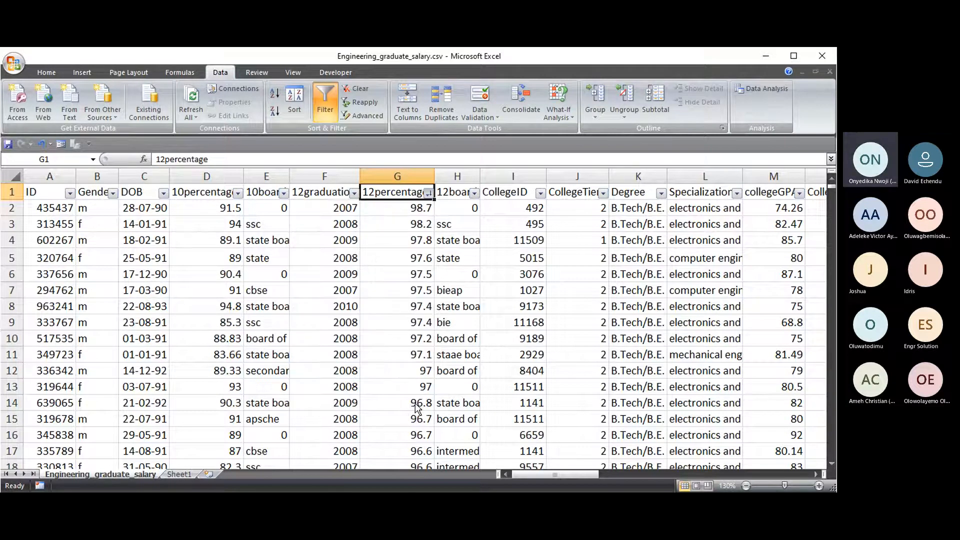
pyautogui.click(152, 268)
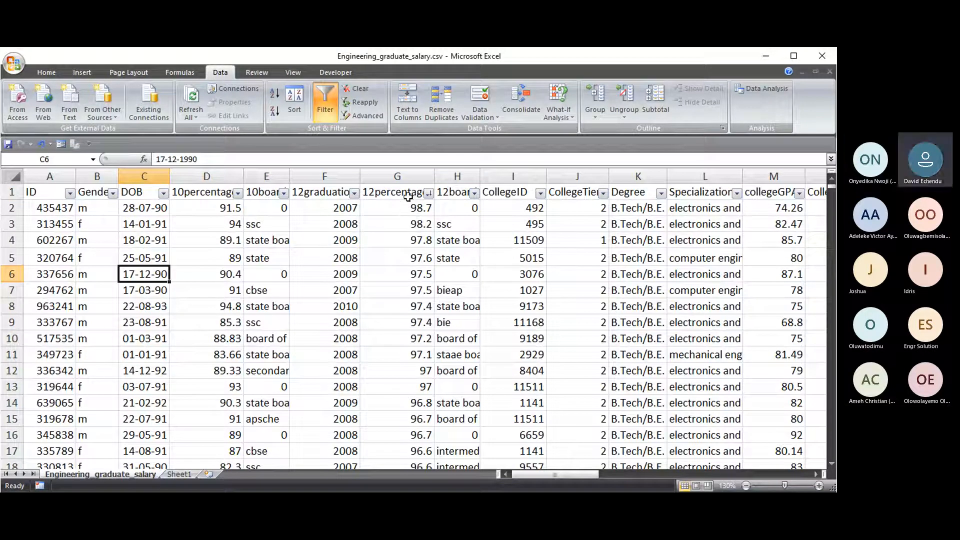
# - Undo the 12percentage sort, restoring the DOB order
pyautogui.click(429, 194)
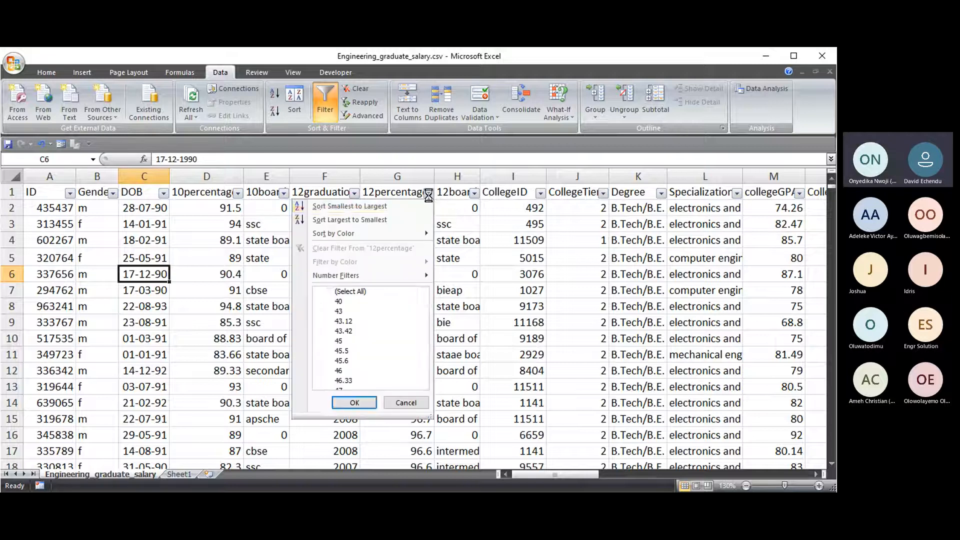
pyautogui.click(42, 145)
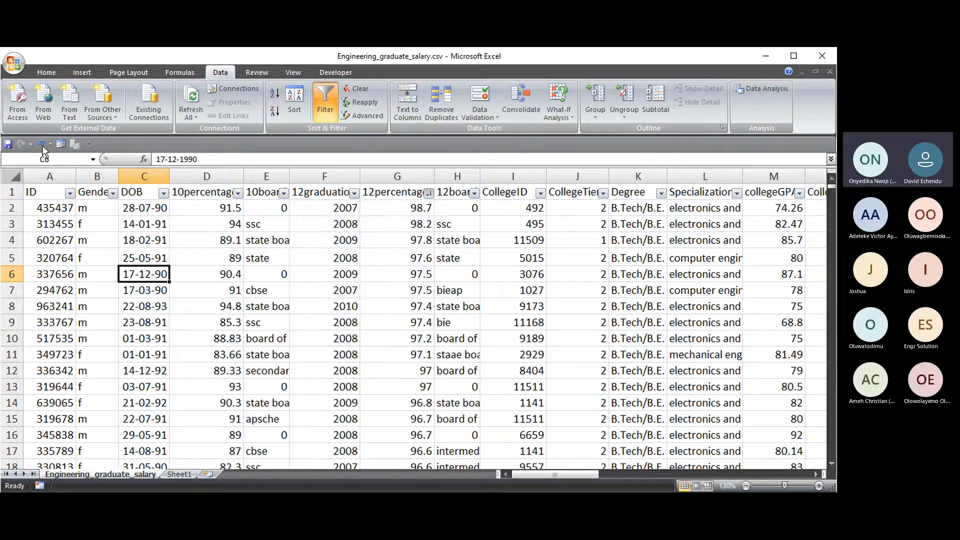
pyautogui.click(42, 145)
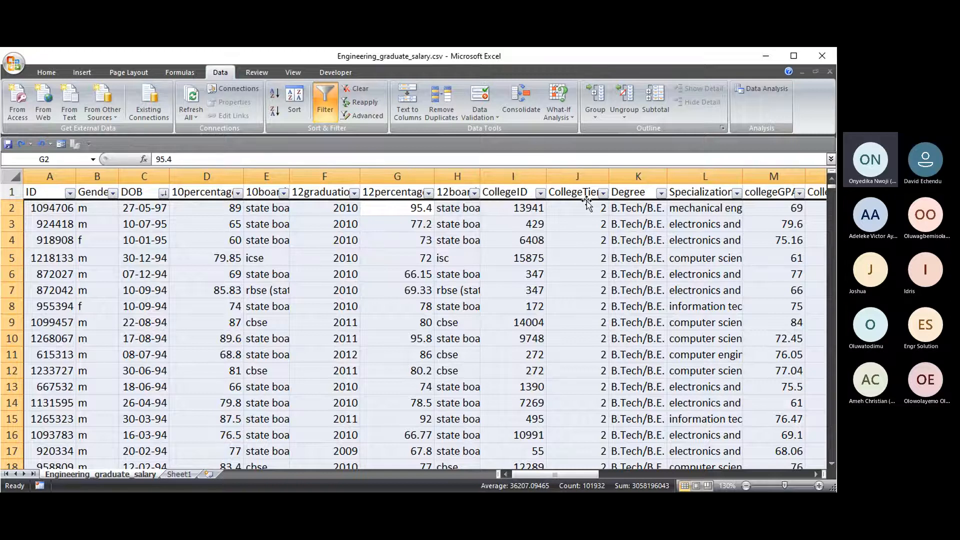
# - Sort collegeGPA Largest to Smallest so 99.93 heads the table
pyautogui.click(772, 193)
pyautogui.moveTo(579, 476); pyautogui.dragTo(612, 475)
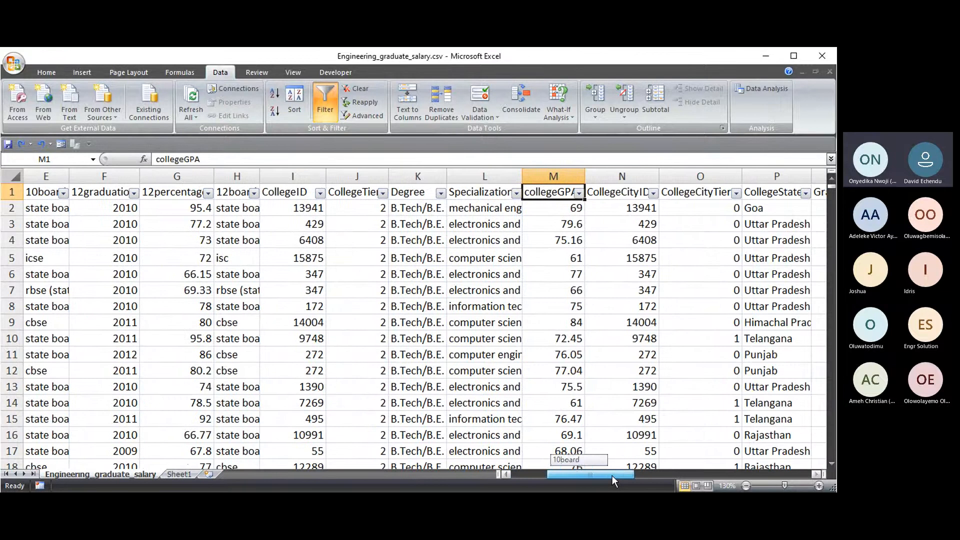
pyautogui.click(579, 194)
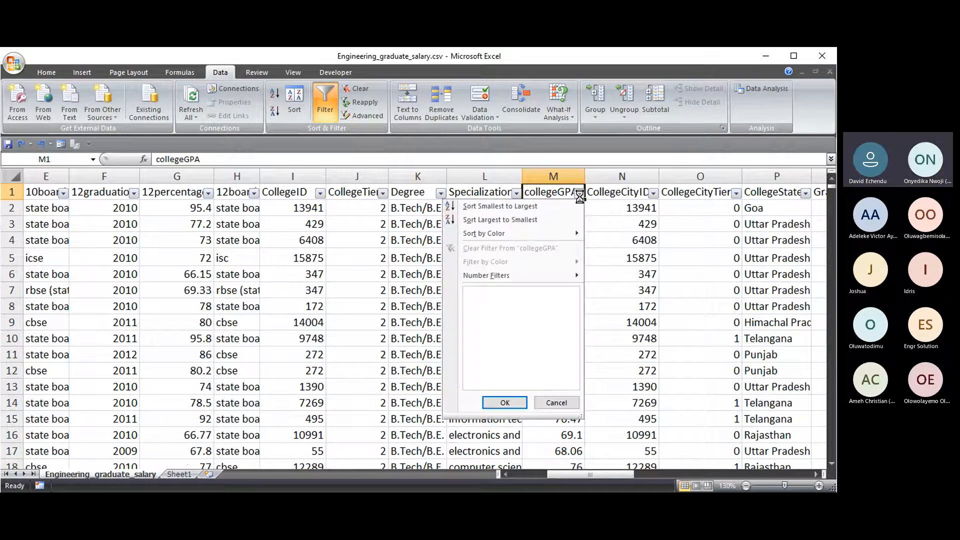
pyautogui.click(578, 194)
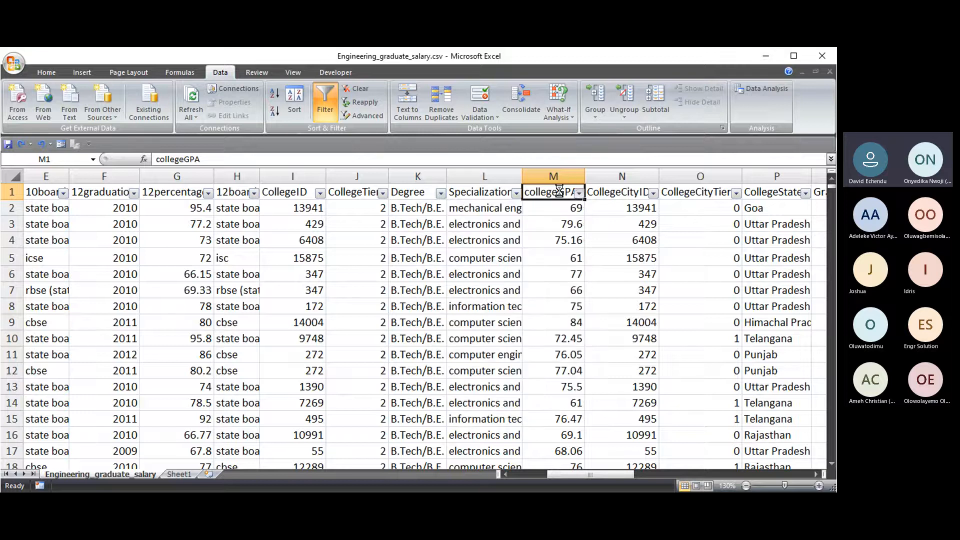
pyautogui.click(577, 194)
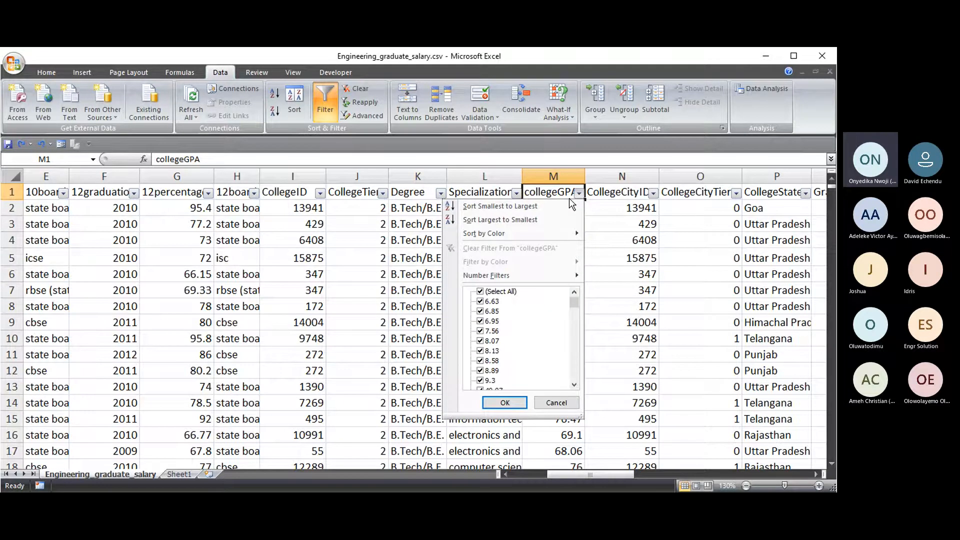
pyautogui.click(492, 220)
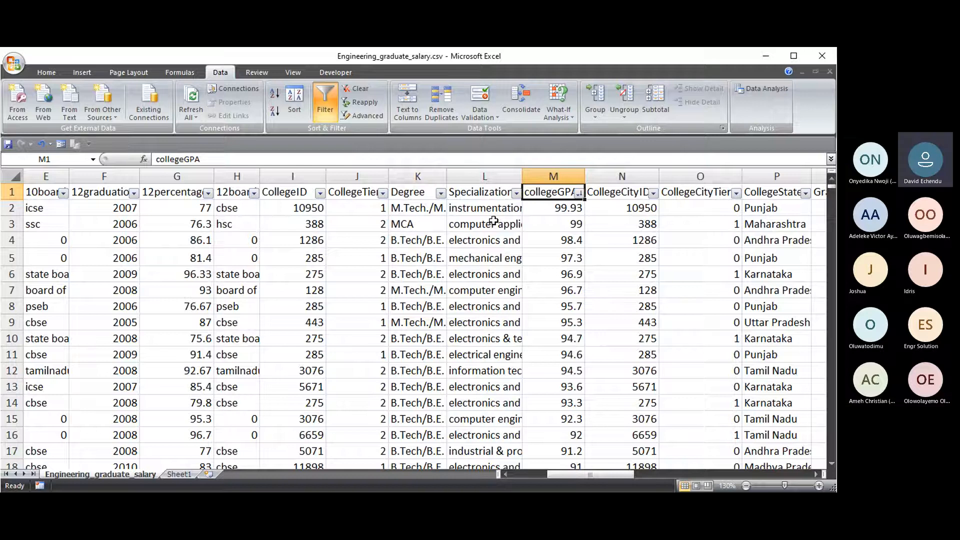
pyautogui.click(560, 211)
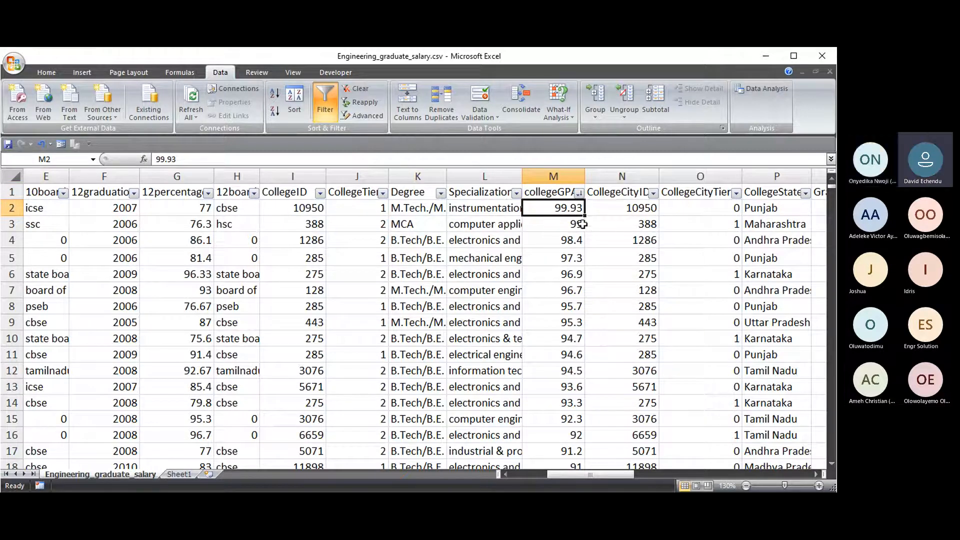
# - Scroll down to check the lowest collegeGPA value, 6.63
pyautogui.click(829, 192)
pyautogui.moveTo(829, 192)
pyautogui.mouseDown()
pyautogui.moveTo(832, 467)
pyautogui.moveTo(830, 184)
pyautogui.mouseUp()
pyautogui.scroll(-1, 578, 433)
pyautogui.click(579, 400)
pyautogui.moveTo(586, 474); pyautogui.dragTo(552, 473)
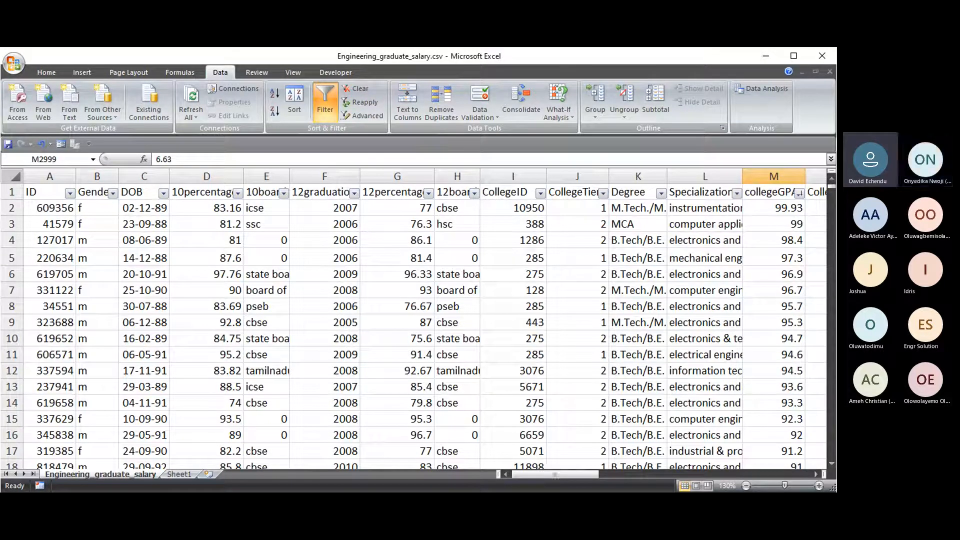
# - Drag column H's right border wider so 12board entries like 'state board' show in full
pyautogui.click(492, 385)
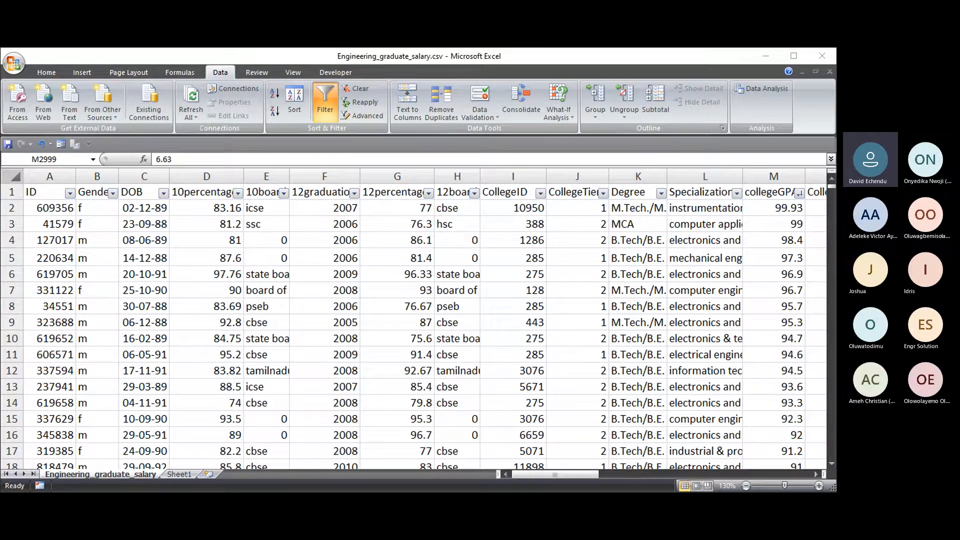
pyautogui.click(658, 474)
pyautogui.moveTo(584, 475); pyautogui.dragTo(515, 474)
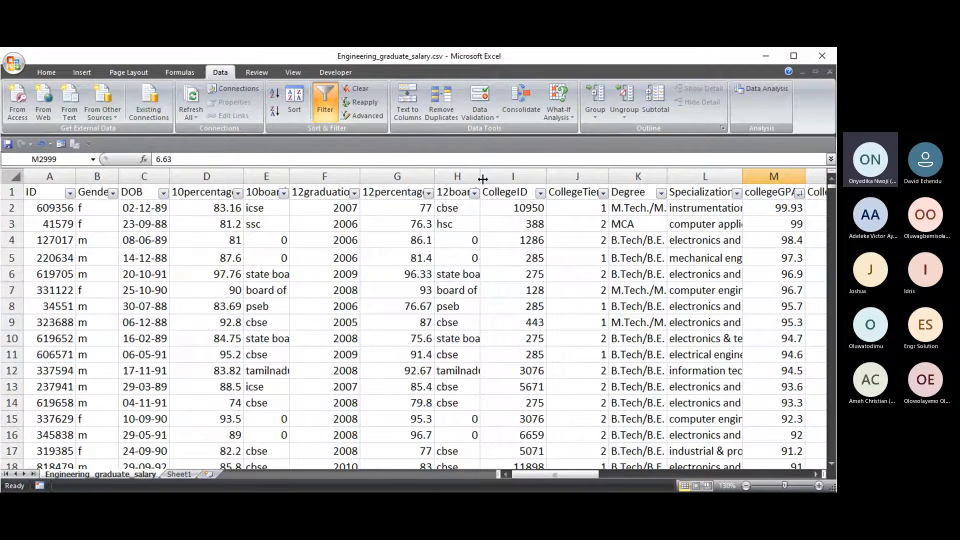
pyautogui.moveTo(482, 179); pyautogui.dragTo(498, 179)
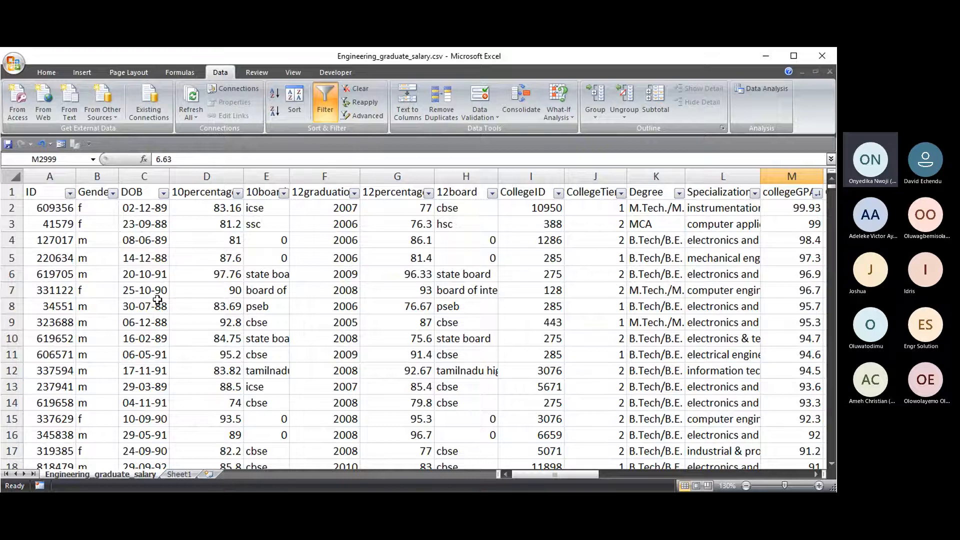
pyautogui.moveTo(569, 474); pyautogui.dragTo(524, 475)
pyautogui.moveTo(556, 476); pyautogui.dragTo(536, 478)
pyautogui.click(92, 193)
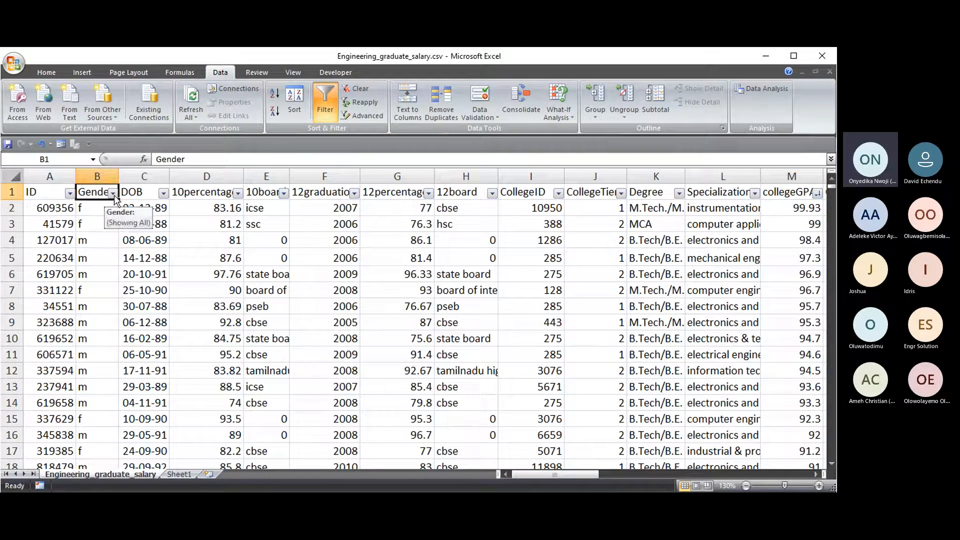
pyautogui.click(113, 194)
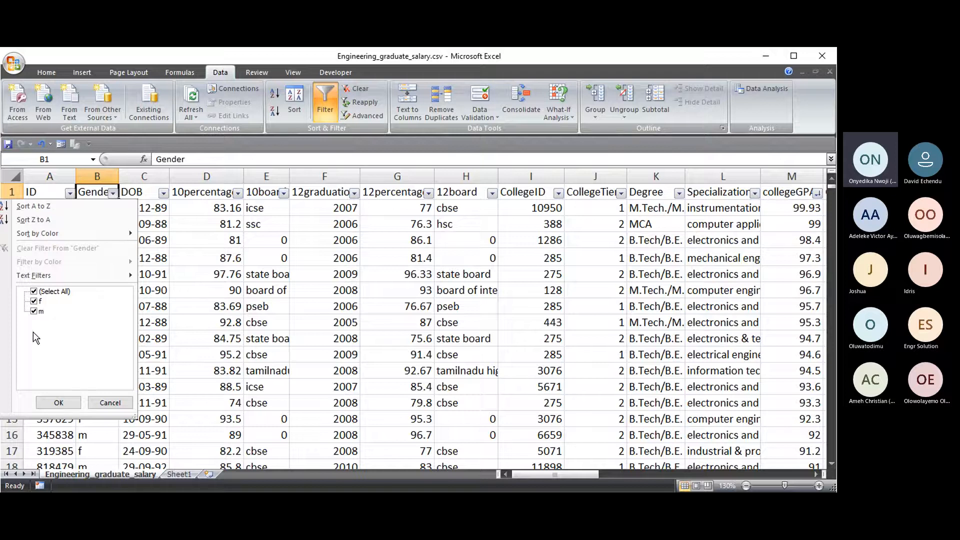
pyautogui.click(58, 402)
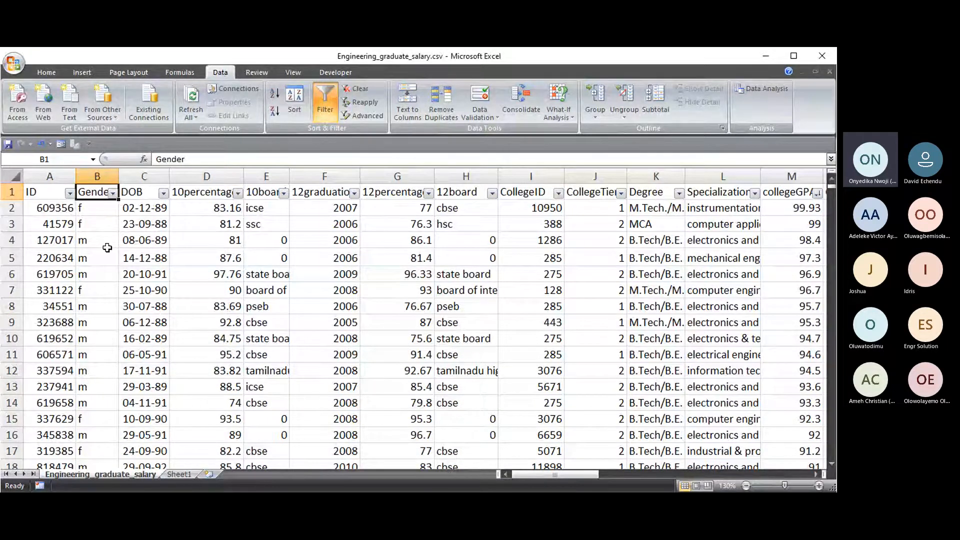
pyautogui.scroll(-4, 107, 247)
pyautogui.scroll(-2, 93, 220)
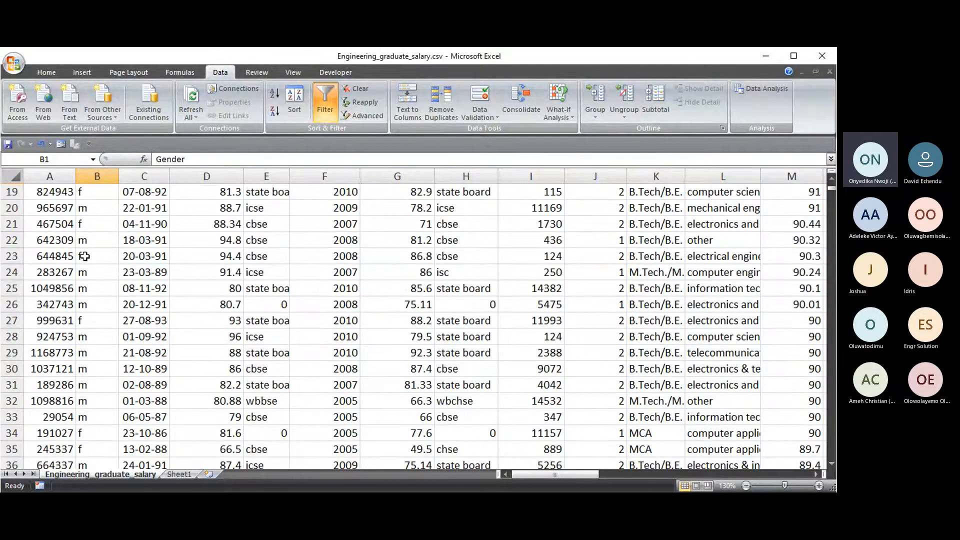
# - Enter 56 as the gender in cell B23
pyautogui.click(86, 256)
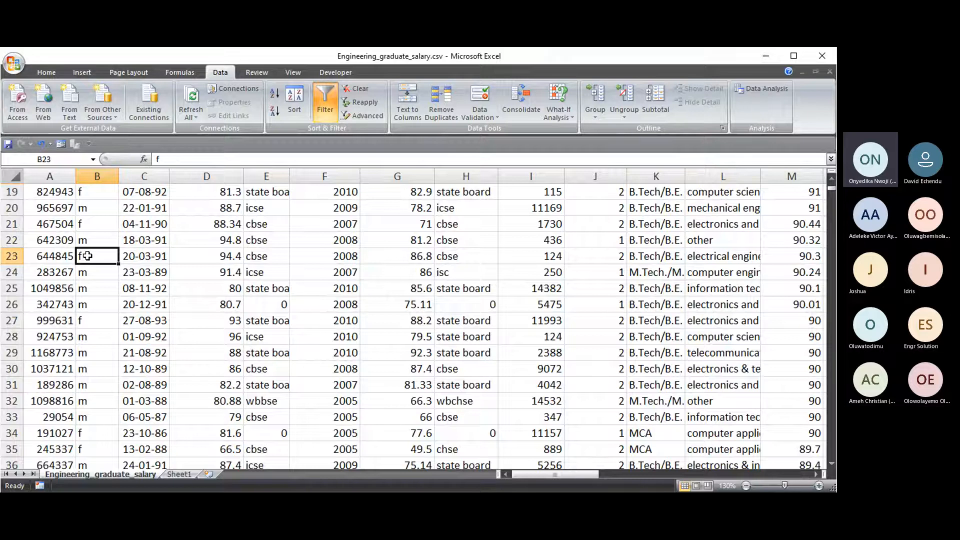
pyautogui.write('56')
pyautogui.press('Return')
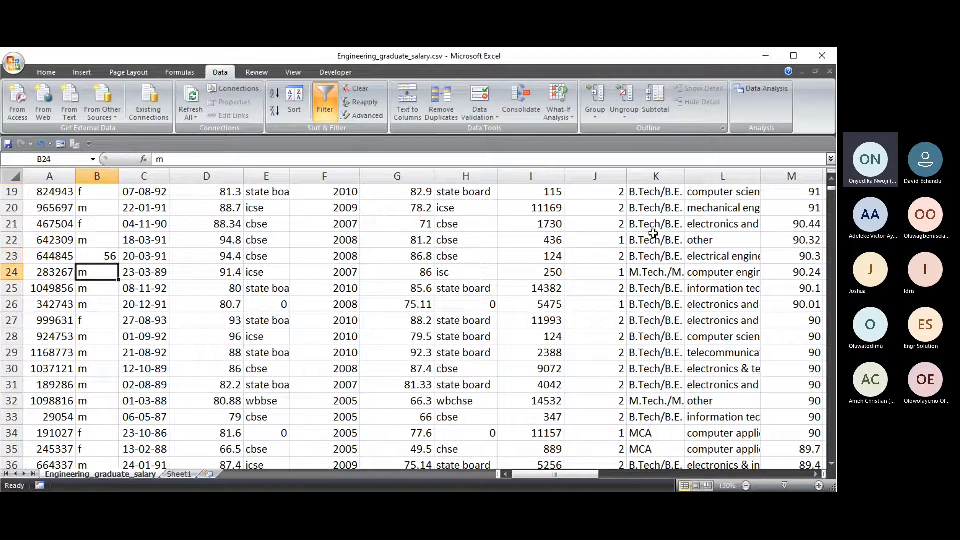
pyautogui.moveTo(831, 189); pyautogui.dragTo(831, 181)
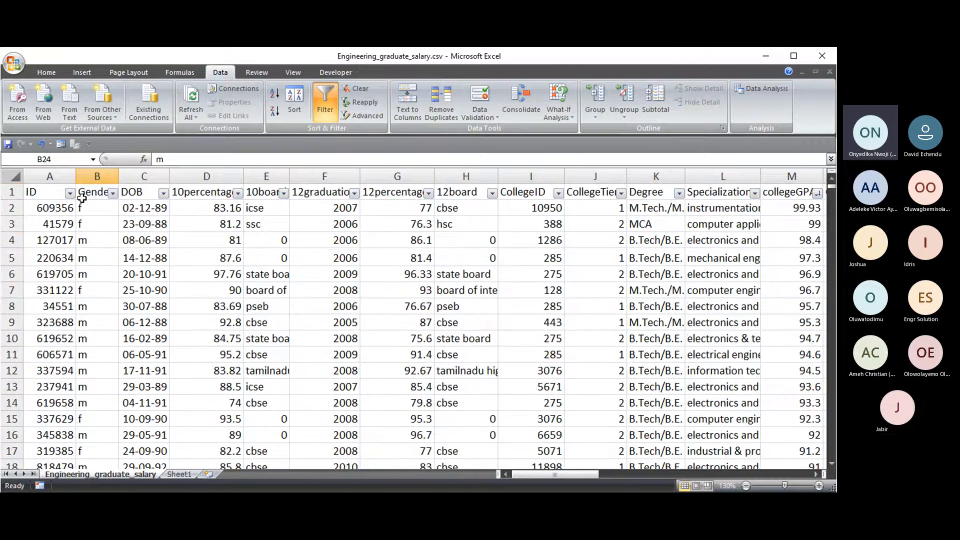
# - Filter the Gender column to show only the value 56
pyautogui.click(113, 193)
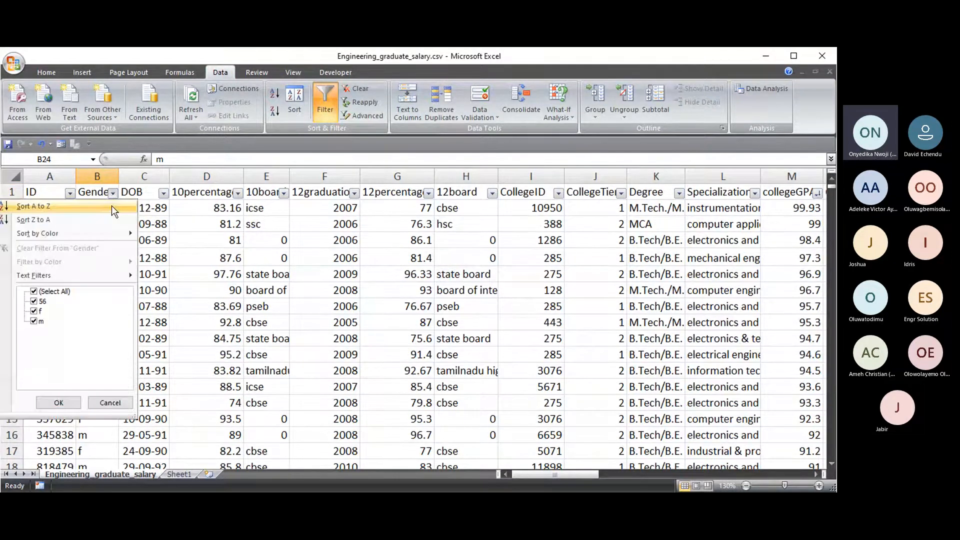
pyautogui.click(33, 292)
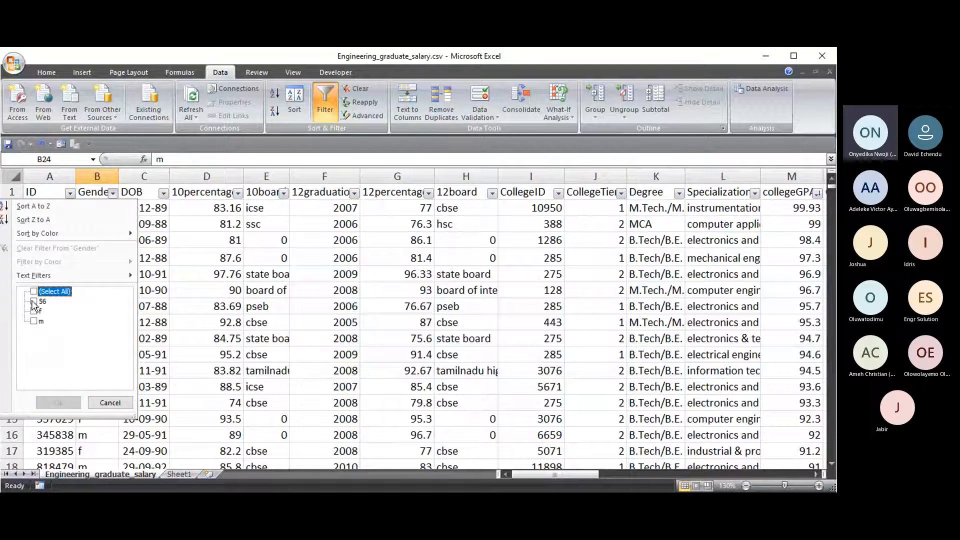
pyautogui.click(34, 302)
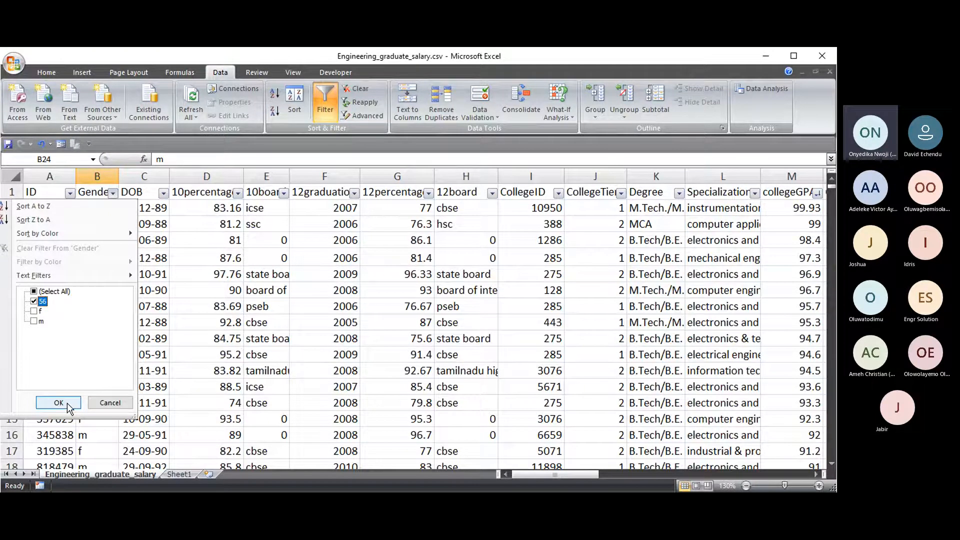
pyautogui.click(61, 403)
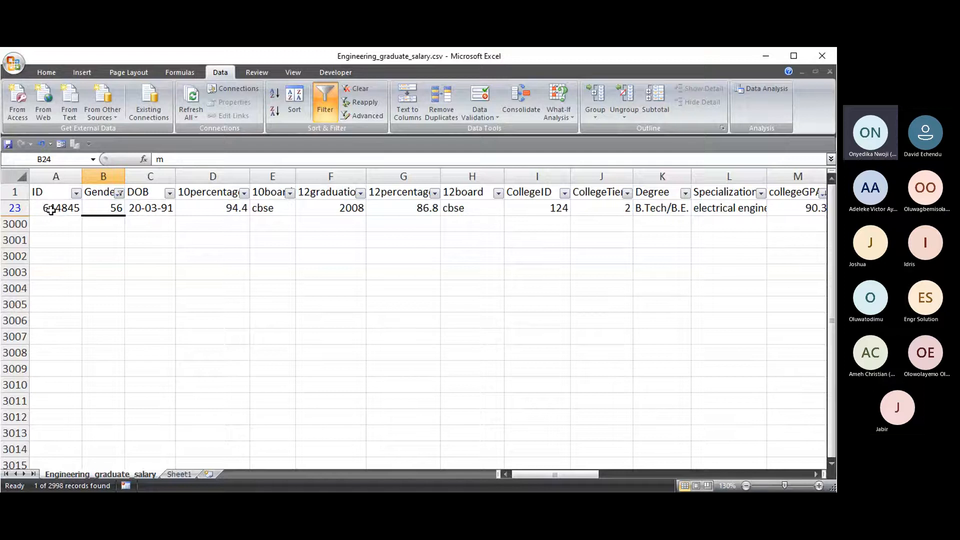
# - Change row 23's gender from 56 back to f
pyautogui.click(114, 209)
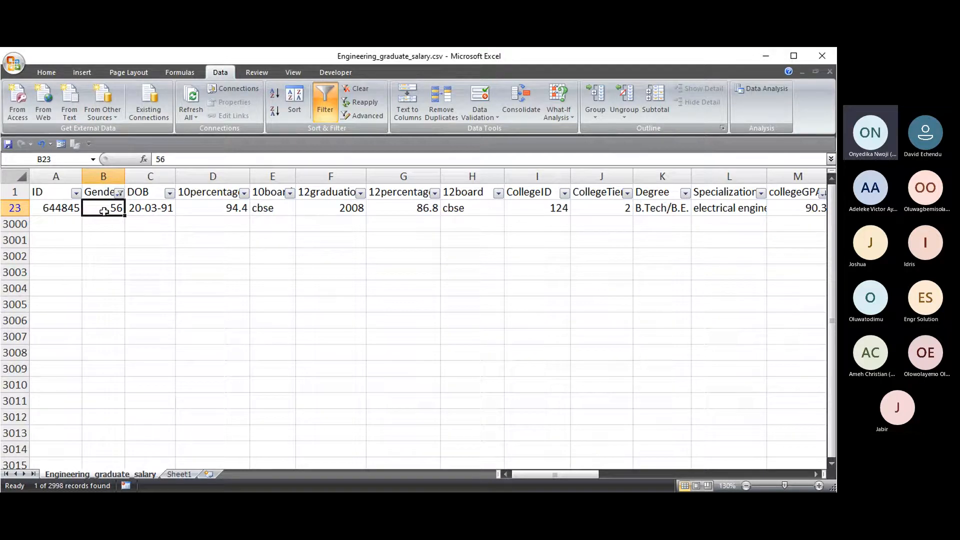
pyautogui.write('f')
pyautogui.click(106, 241)
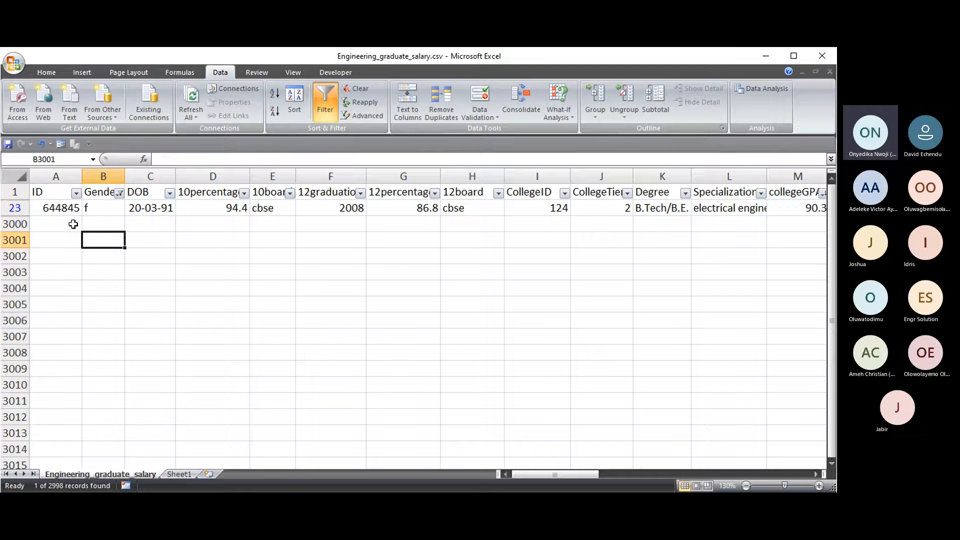
pyautogui.click(120, 193)
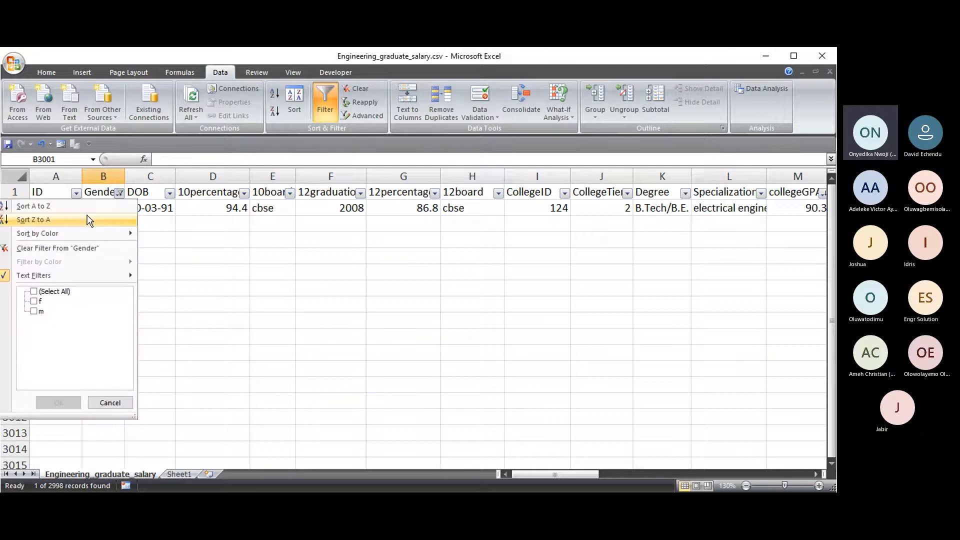
# - Clear the Gender filter so all 2998 records, sorted by collegeGPA, reappear
pyautogui.click(55, 248)
pyautogui.moveTo(545, 476)
pyautogui.mouseDown()
pyautogui.moveTo(732, 481)
pyautogui.moveTo(537, 478)
pyautogui.mouseUp()
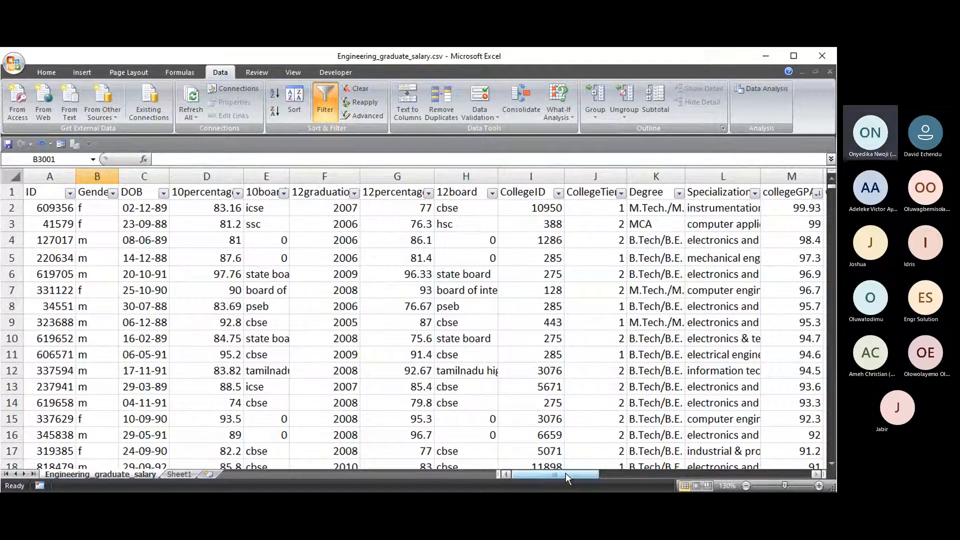
pyautogui.moveTo(565, 473)
pyautogui.mouseDown()
pyautogui.moveTo(588, 479)
pyautogui.moveTo(658, 470)
pyautogui.moveTo(570, 472)
pyautogui.mouseUp()
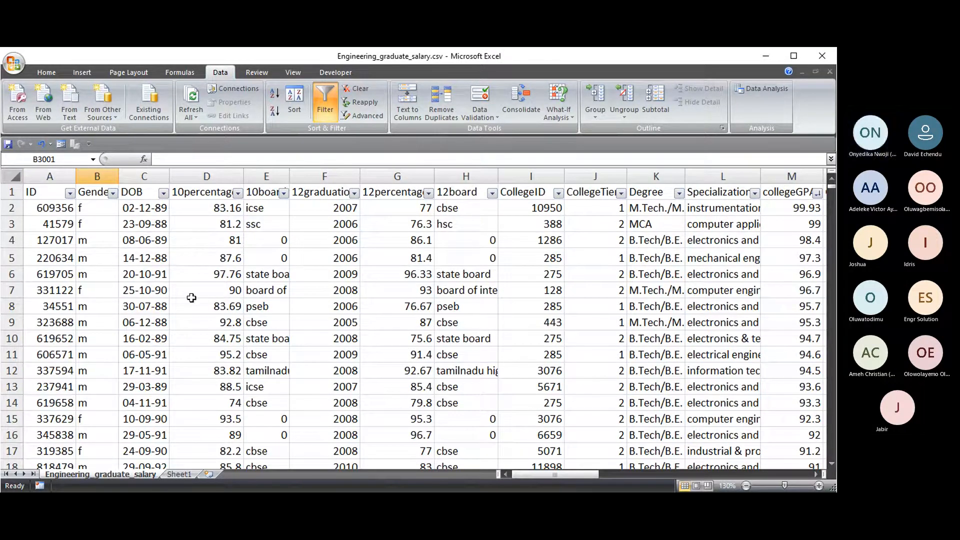
# - Copy the original ID 220634 from A5 into cell E5
pyautogui.click(53, 260)
pyautogui.doubleClick(197, 160)
pyautogui.hotkey('ctrl', 'c')
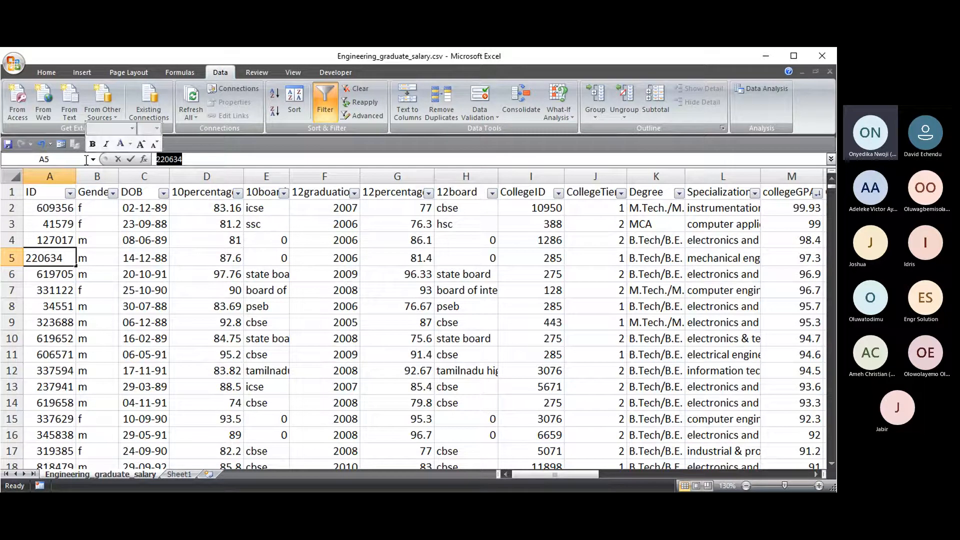
pyautogui.click(266, 257)
pyautogui.hotkey('ctrl', 'v')
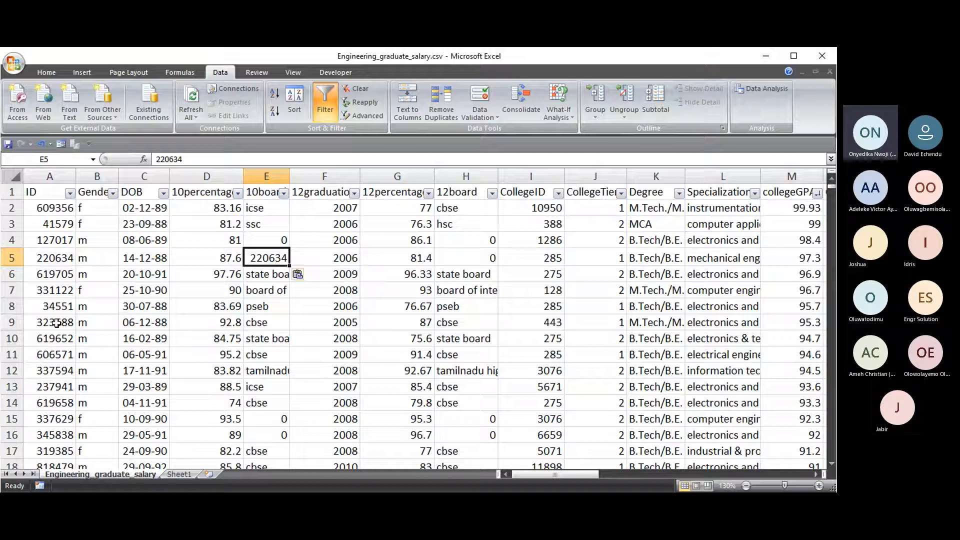
# - Paste ID 337629 from A15 over A5, creating a duplicate ID
pyautogui.click(53, 422)
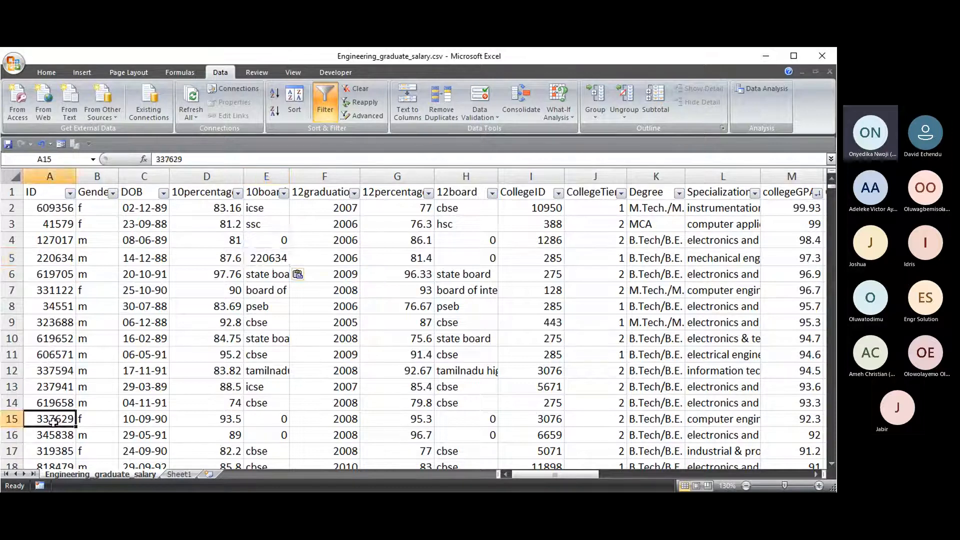
pyautogui.hotkey('ctrl', 'c')
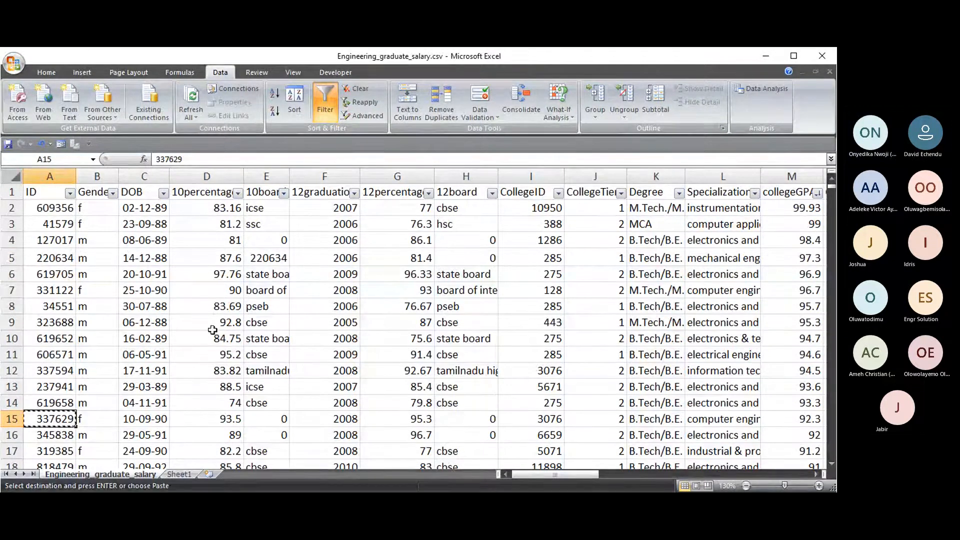
pyautogui.click(57, 260)
pyautogui.hotkey('ctrl', 'v')
pyautogui.press('Escape')
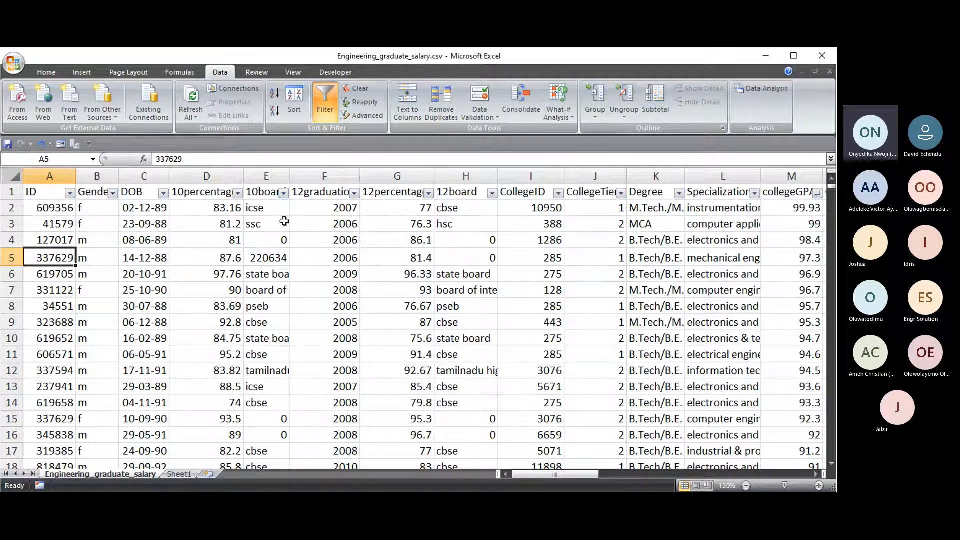
# - Select the ID values A2:A2999 using Ctrl+Shift+Down from A2
pyautogui.click(54, 207)
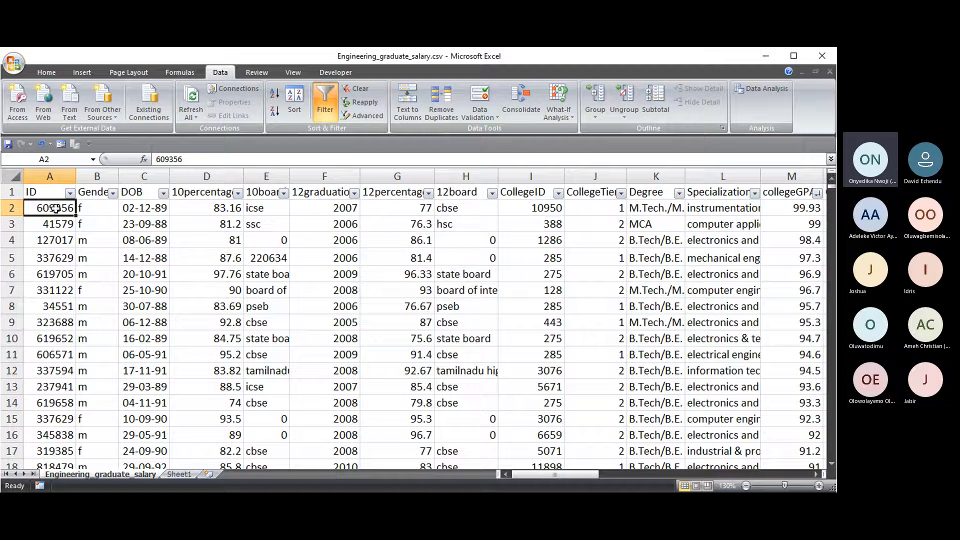
pyautogui.press('Down')
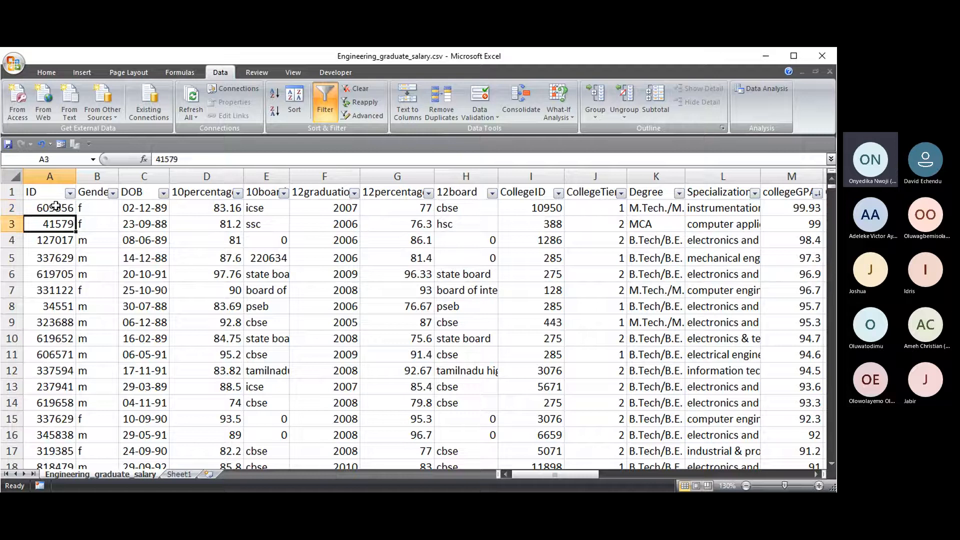
pyautogui.click(55, 207)
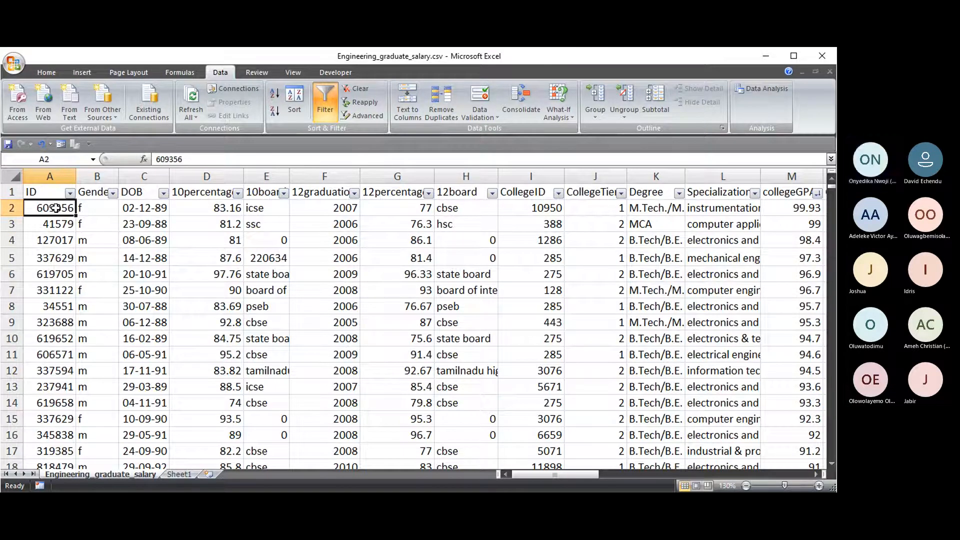
pyautogui.click(48, 191)
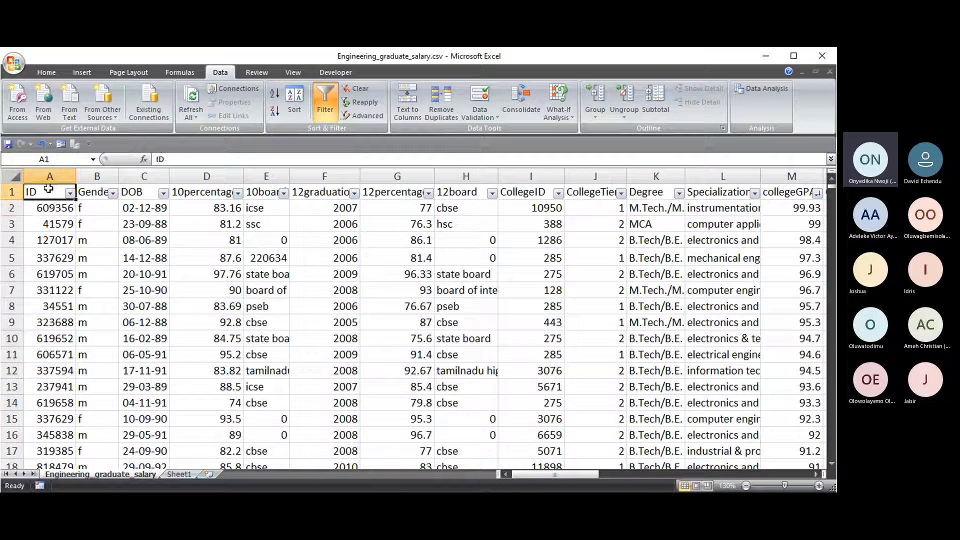
pyautogui.click(48, 208)
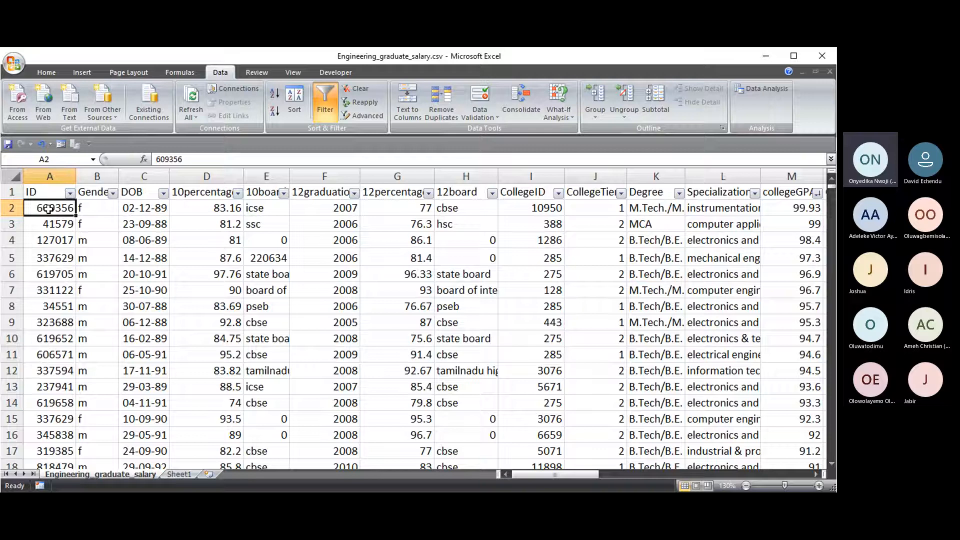
pyautogui.hotkey('ctrl', 'shift', 'Down')
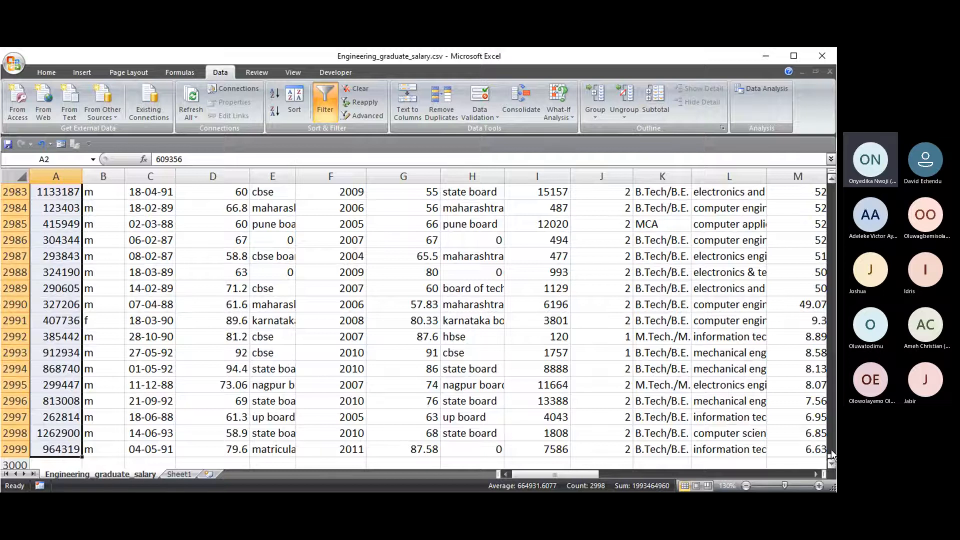
pyautogui.moveTo(831, 455); pyautogui.dragTo(805, 190)
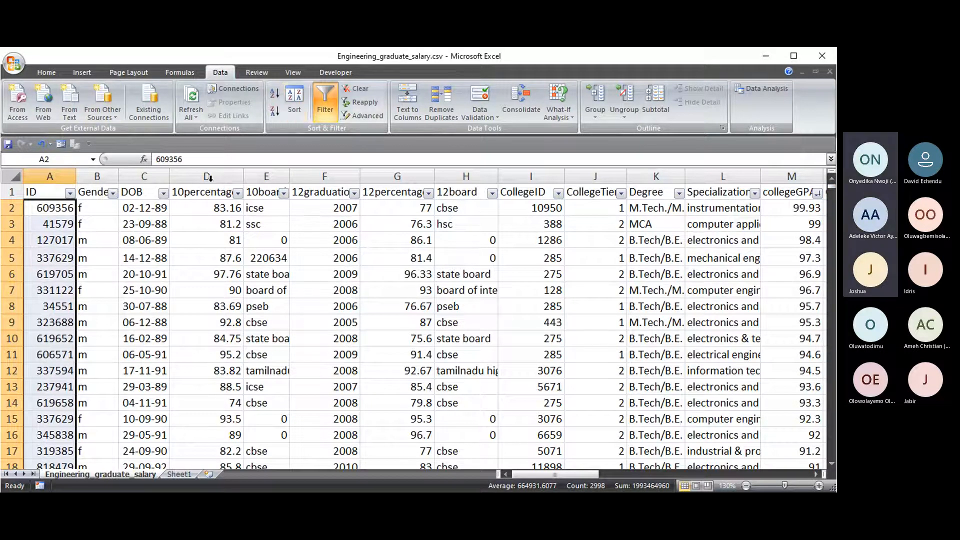
pyautogui.click(51, 73)
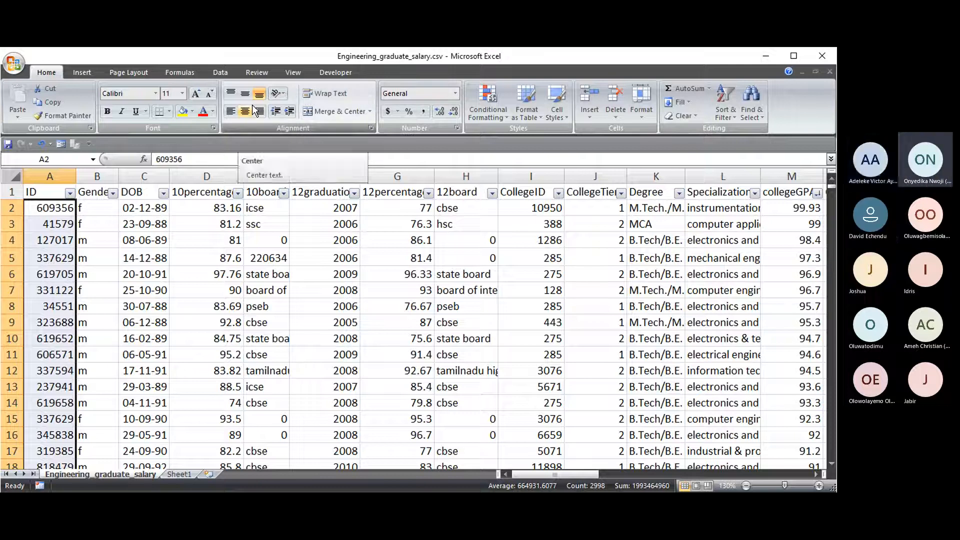
# - Add a Duplicate Values rule to the IDs with Light Red Fill and Dark Red Text
pyautogui.click(503, 118)
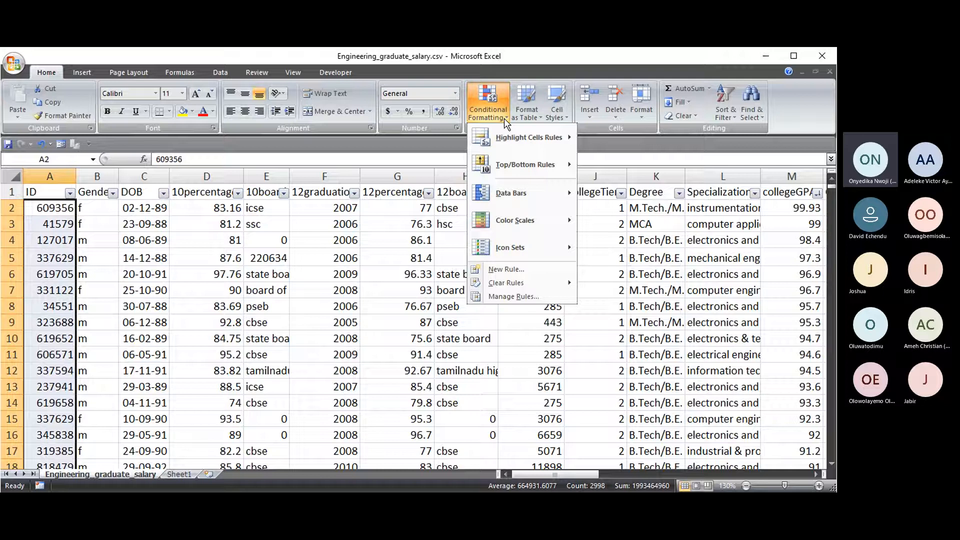
pyautogui.moveTo(530, 142)
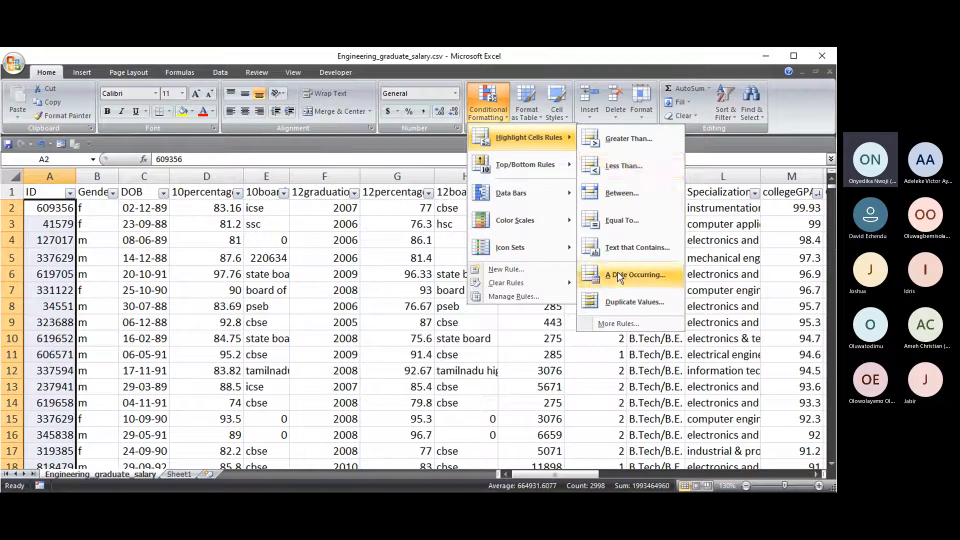
pyautogui.click(628, 304)
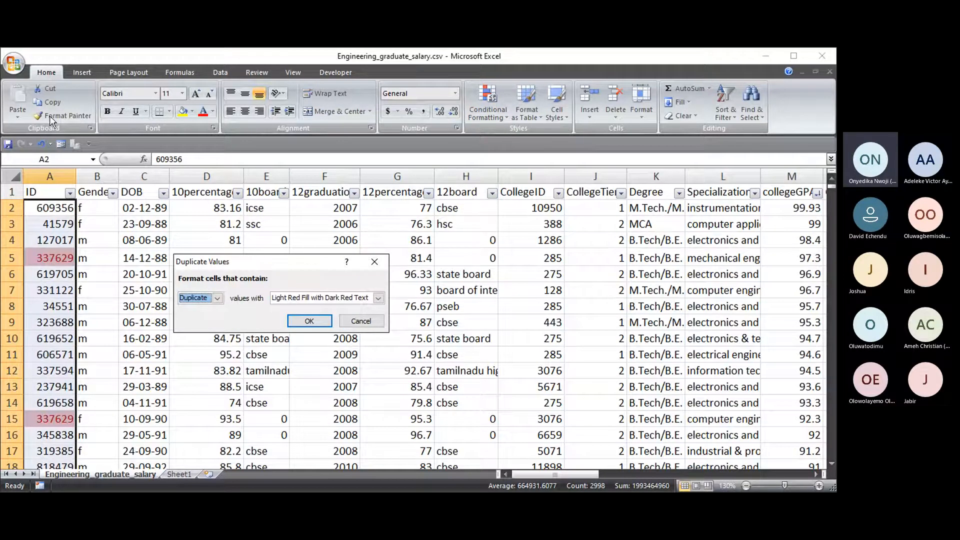
pyautogui.moveTo(184, 262); pyautogui.dragTo(231, 248)
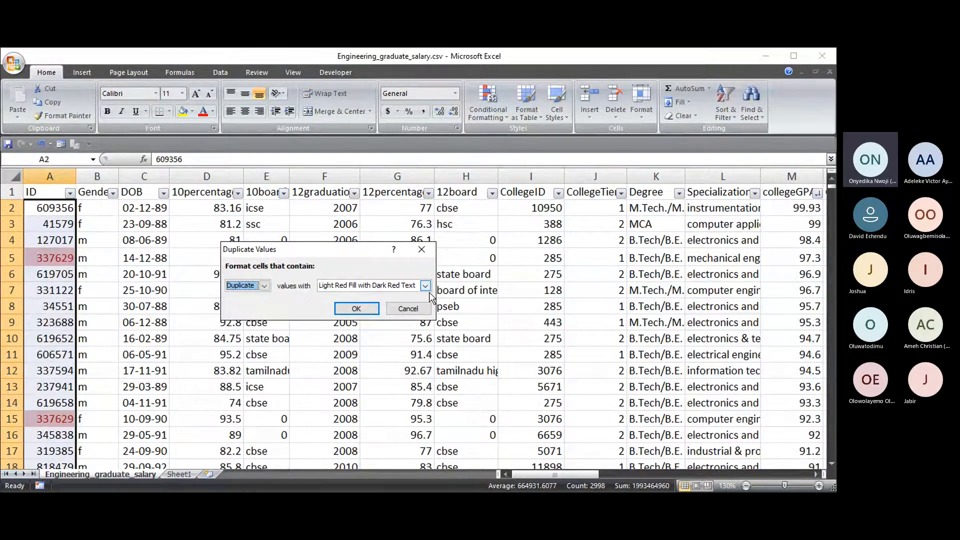
pyautogui.click(356, 308)
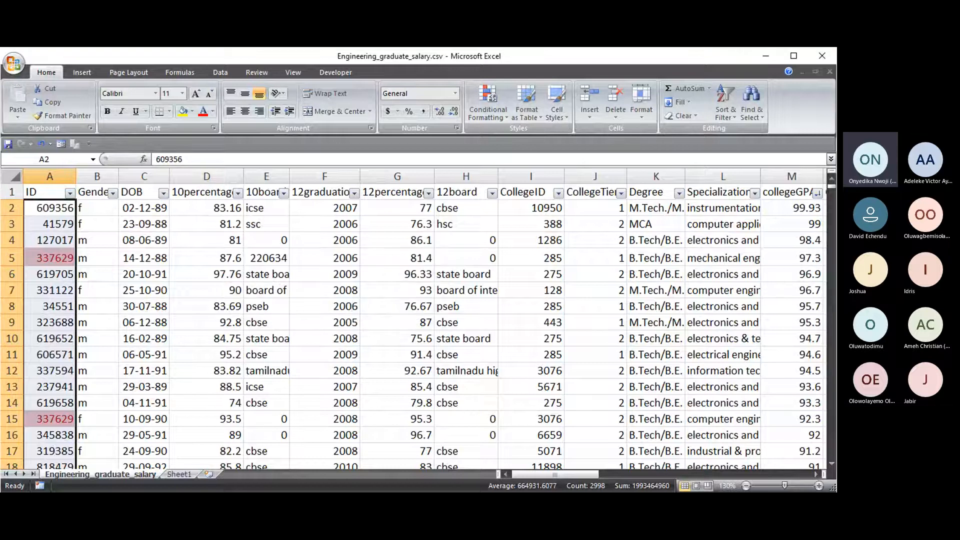
pyautogui.click(52, 257)
pyautogui.click(56, 420)
pyautogui.click(52, 258)
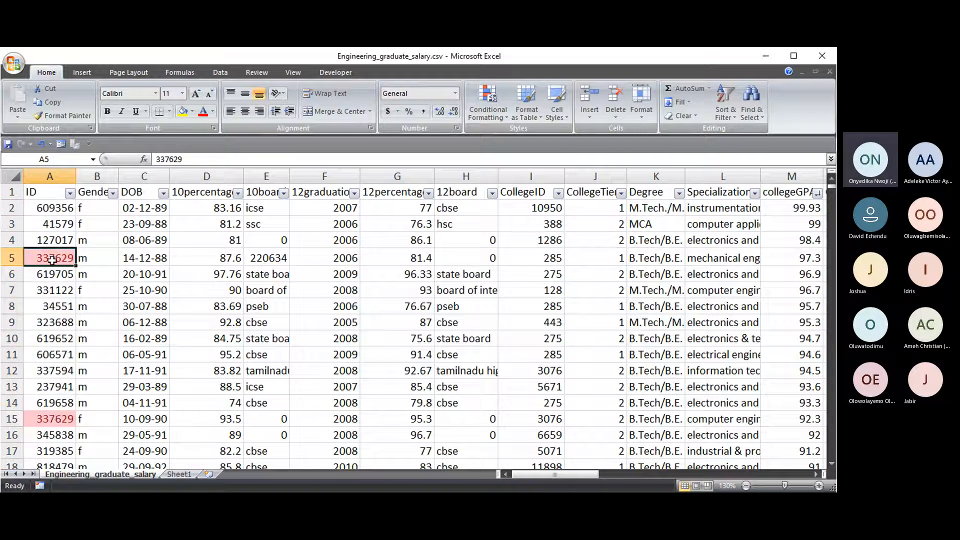
pyautogui.click(56, 420)
pyautogui.click(50, 259)
pyautogui.click(47, 422)
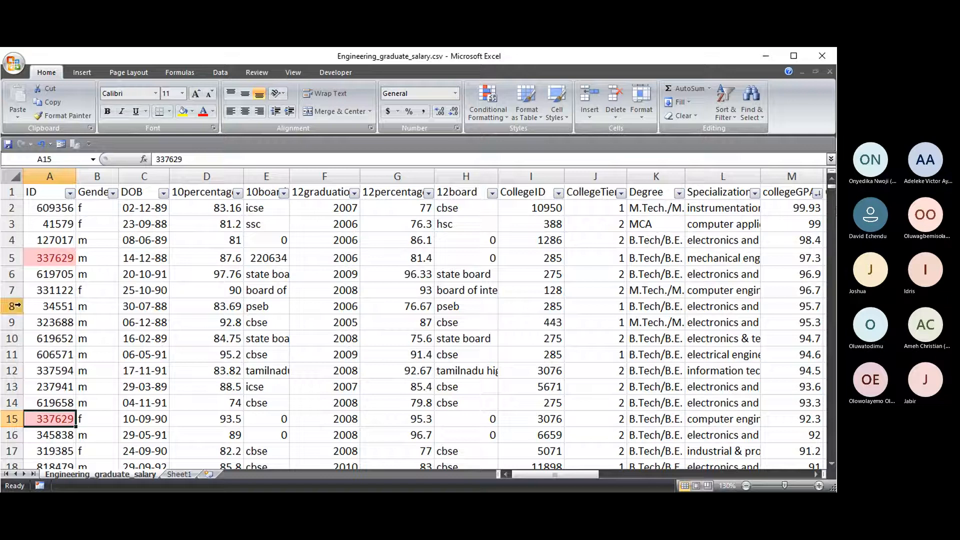
# - Filter the ID column by light red cell colour, leaving only rows 5 and 15
pyautogui.click(70, 194)
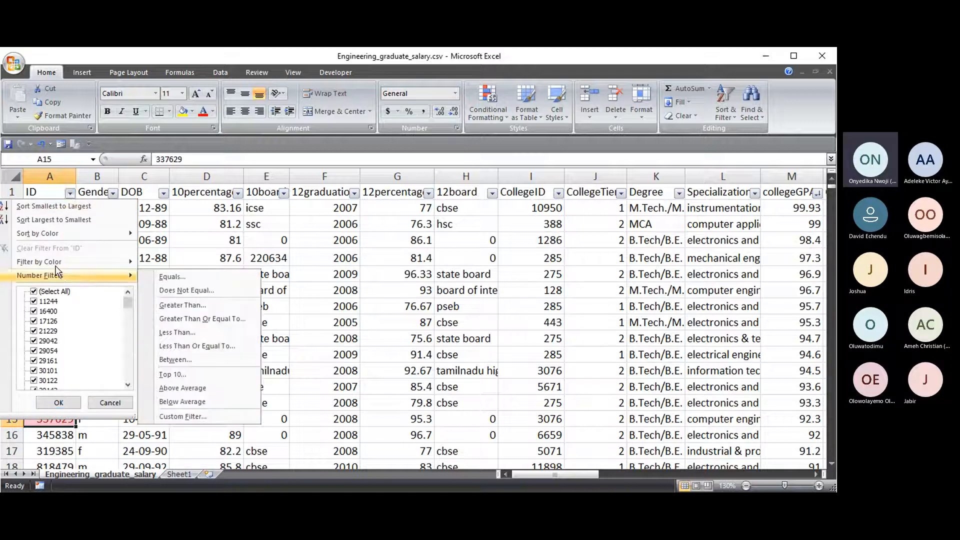
pyautogui.moveTo(54, 263)
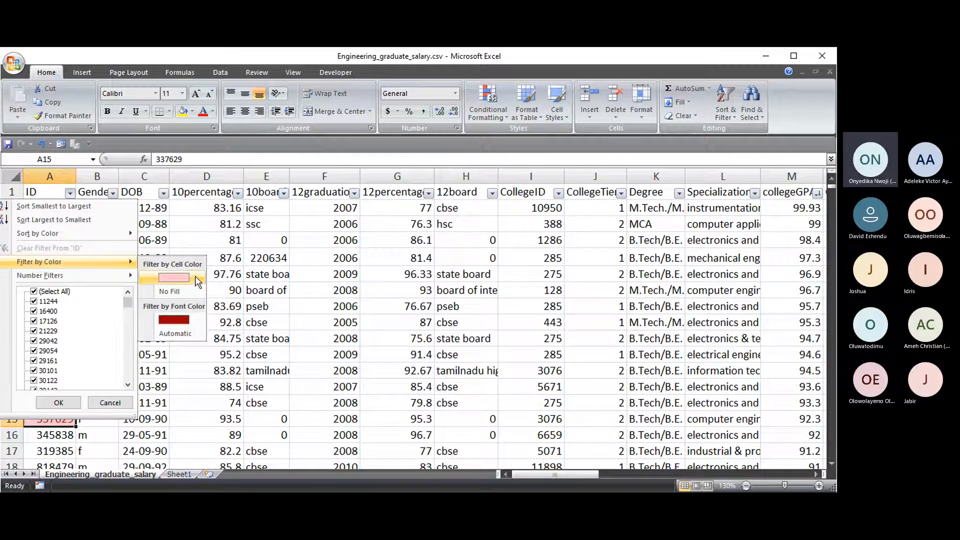
pyautogui.click(174, 278)
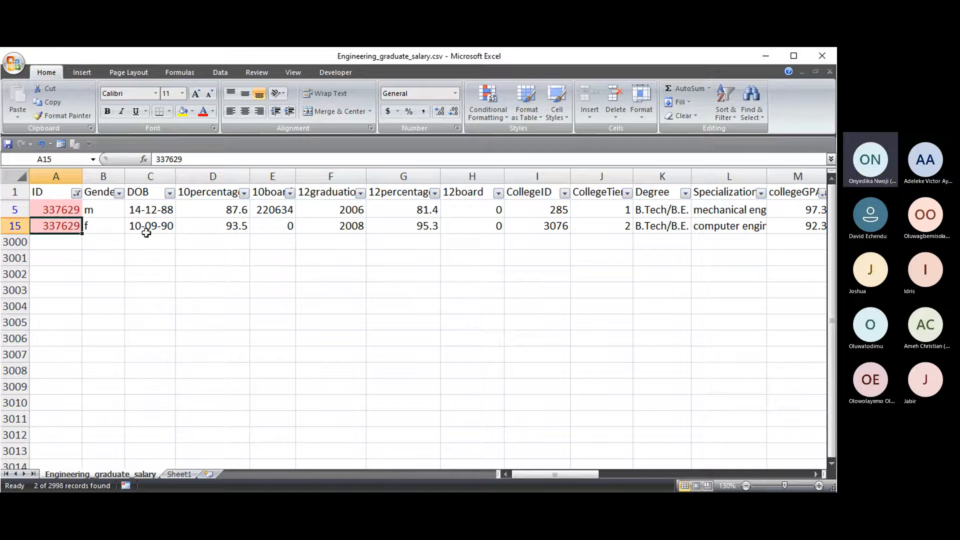
# - Select A5 and A15 to show count 2 and average 337629 in the status bar
pyautogui.moveTo(49, 207); pyautogui.dragTo(55, 225)
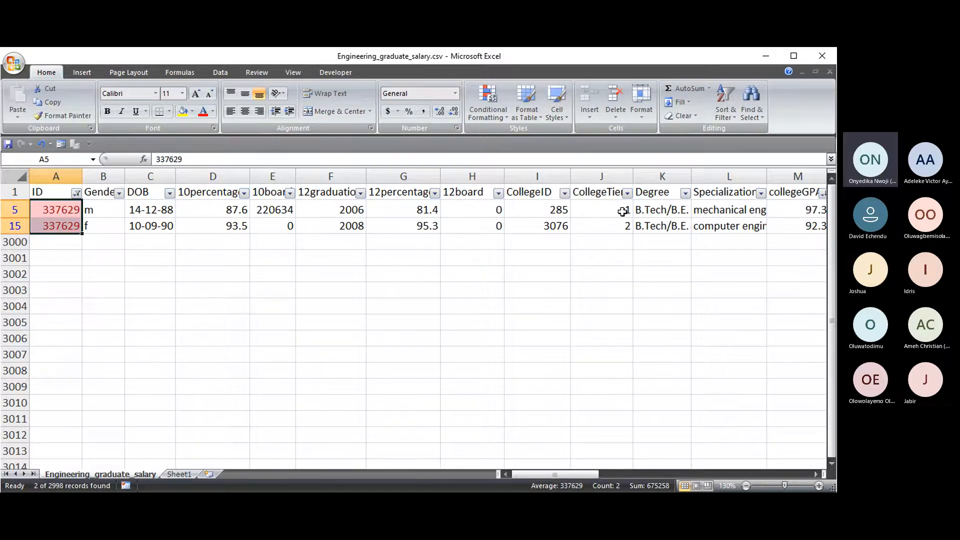
pyautogui.moveTo(588, 474); pyautogui.dragTo(554, 473)
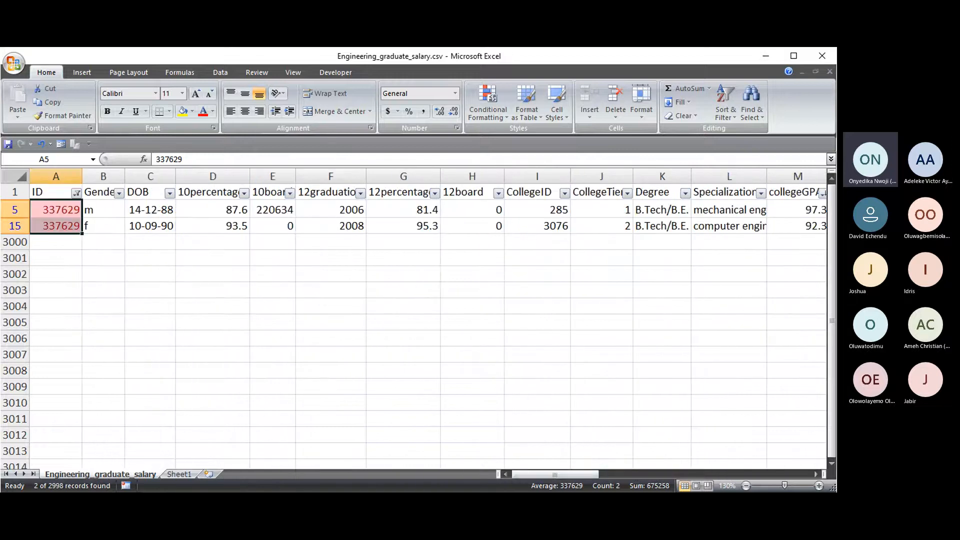
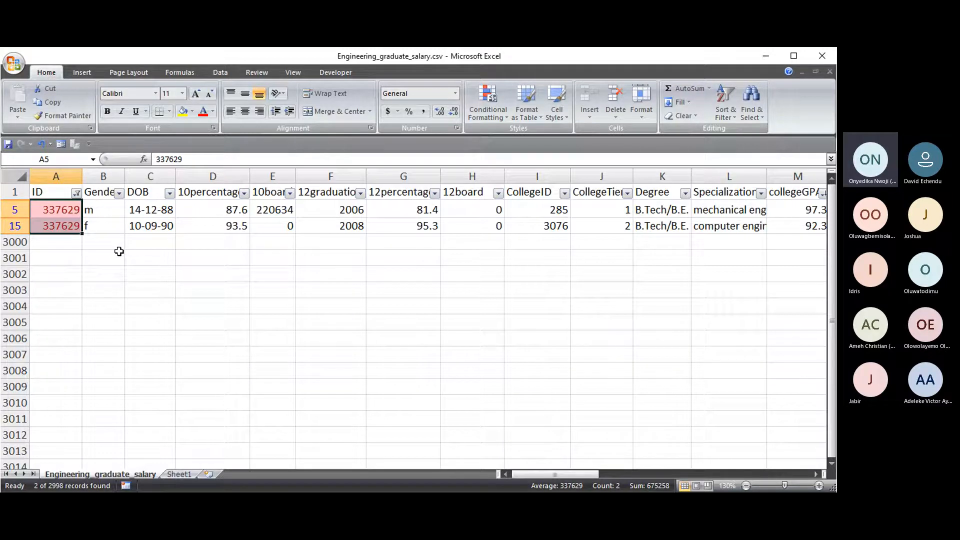
# - Copy 220634 from E5's formula bar and paste it over the duplicate ID in A5
pyautogui.click(275, 212)
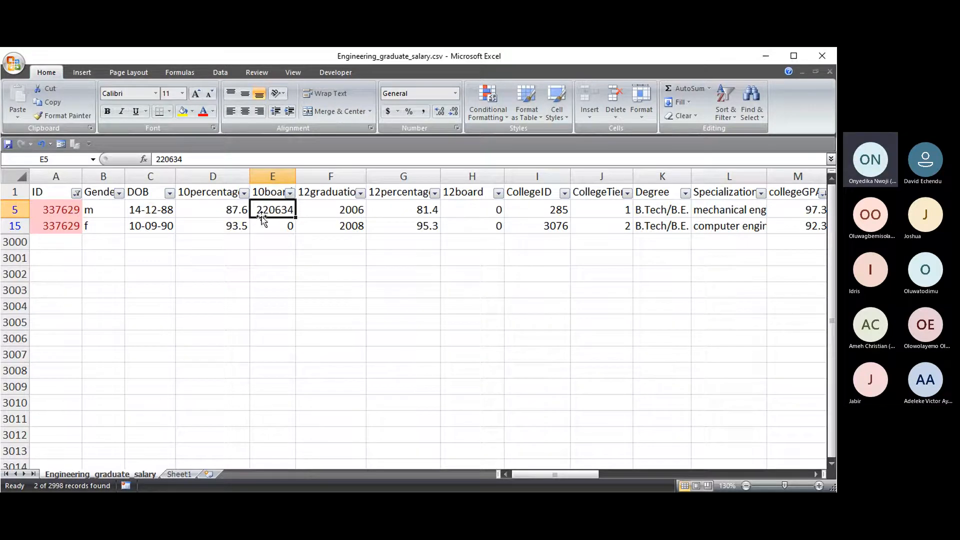
pyautogui.click(60, 211)
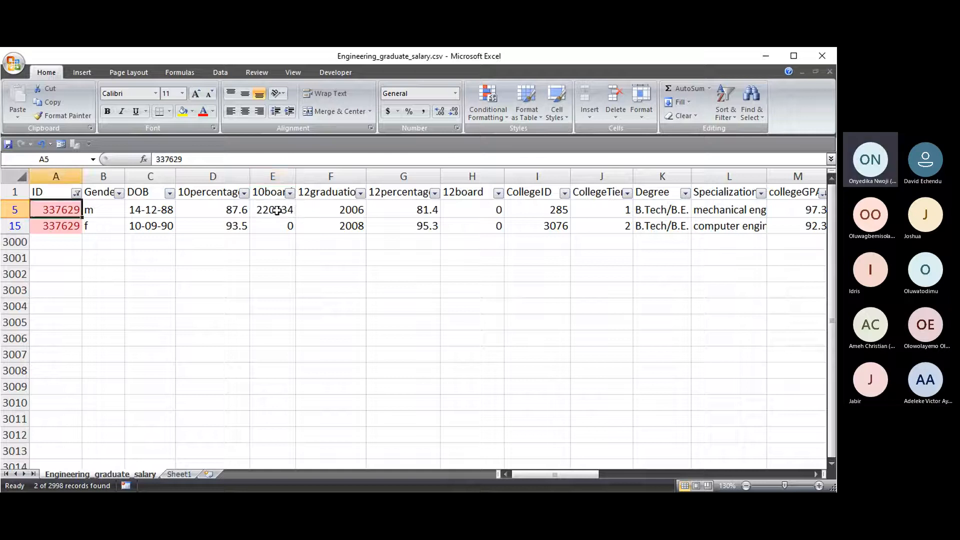
pyautogui.click(277, 211)
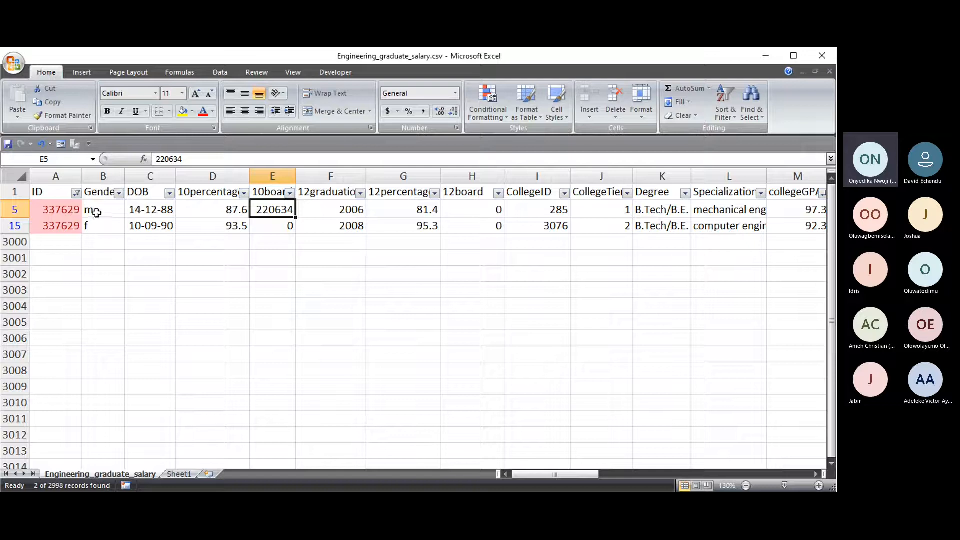
pyautogui.click(55, 211)
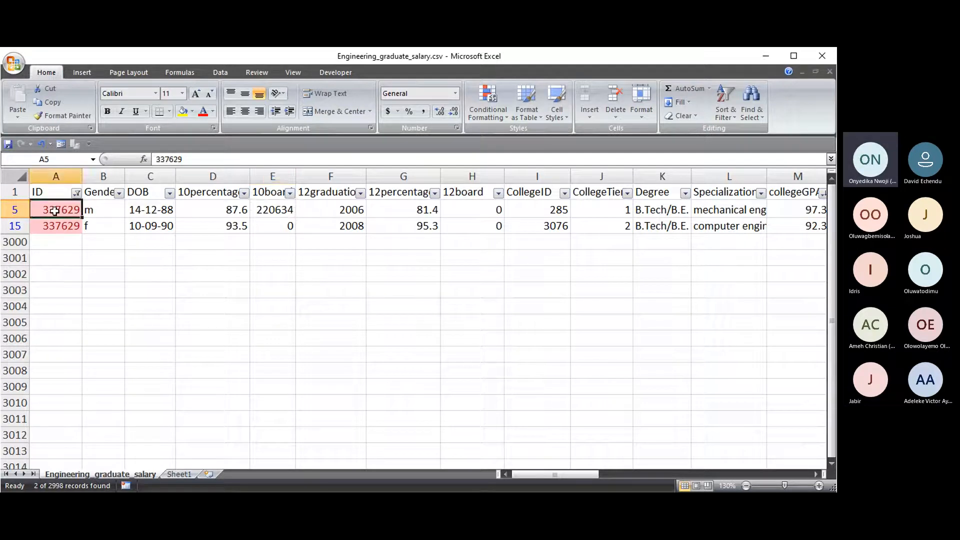
pyautogui.click(253, 210)
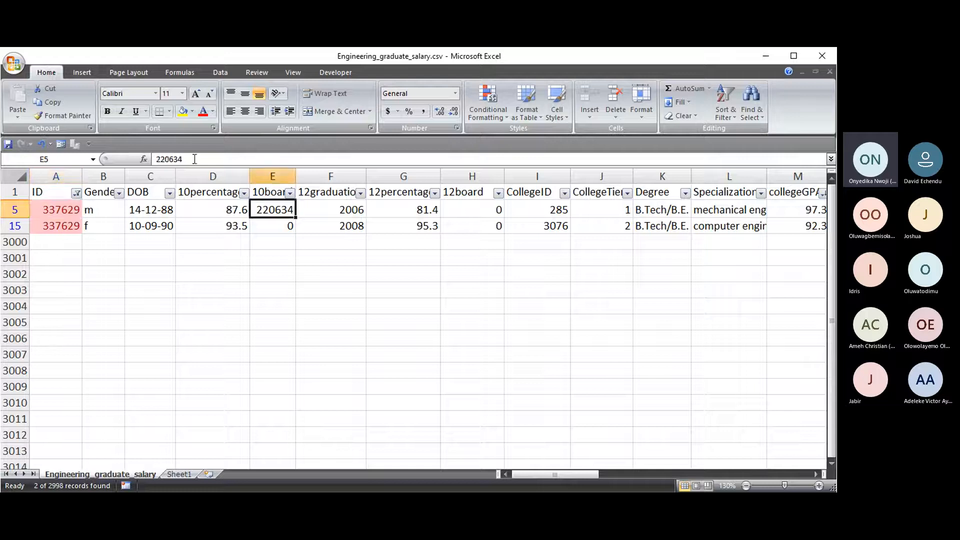
pyautogui.moveTo(191, 159); pyautogui.dragTo(148, 159)
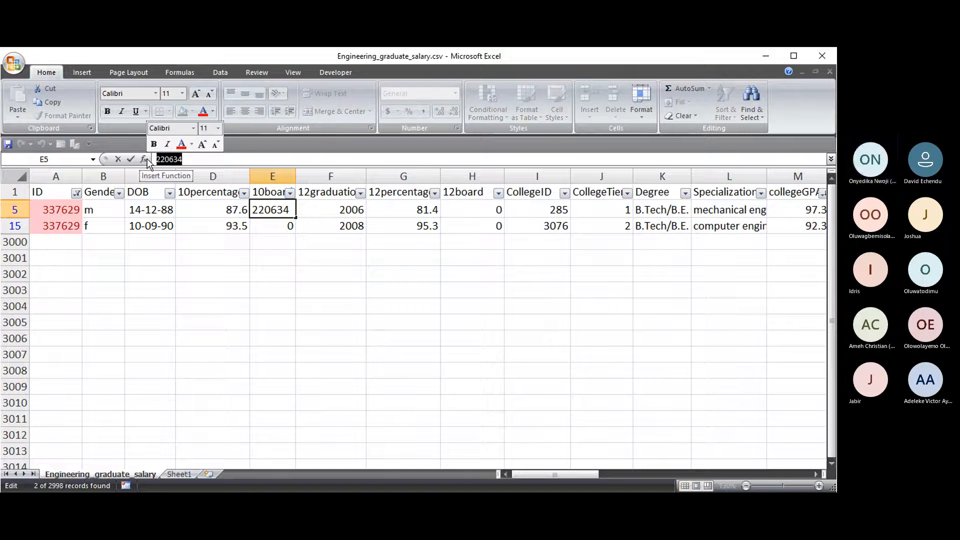
pyautogui.hotkey('ctrl', 'c')
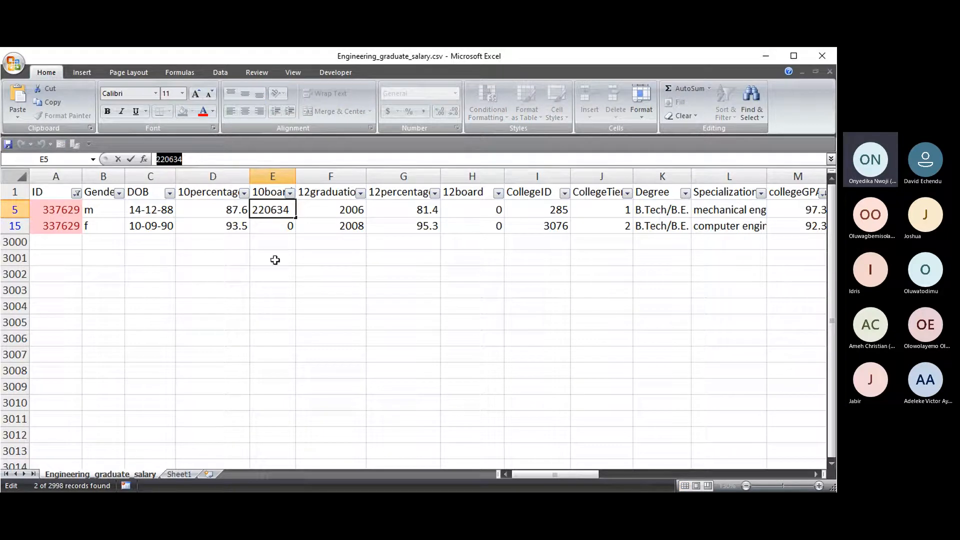
pyautogui.click(52, 209)
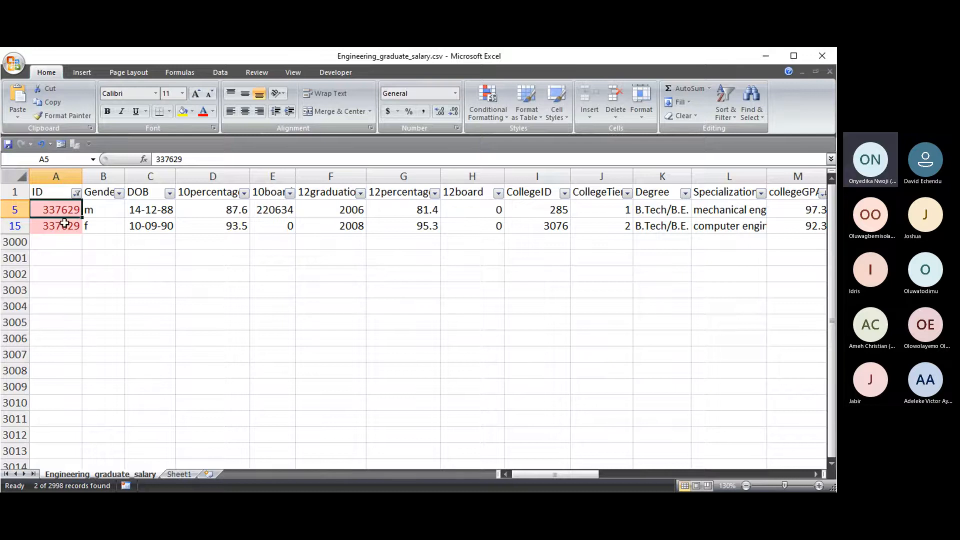
pyautogui.hotkey('ctrl', 'v')
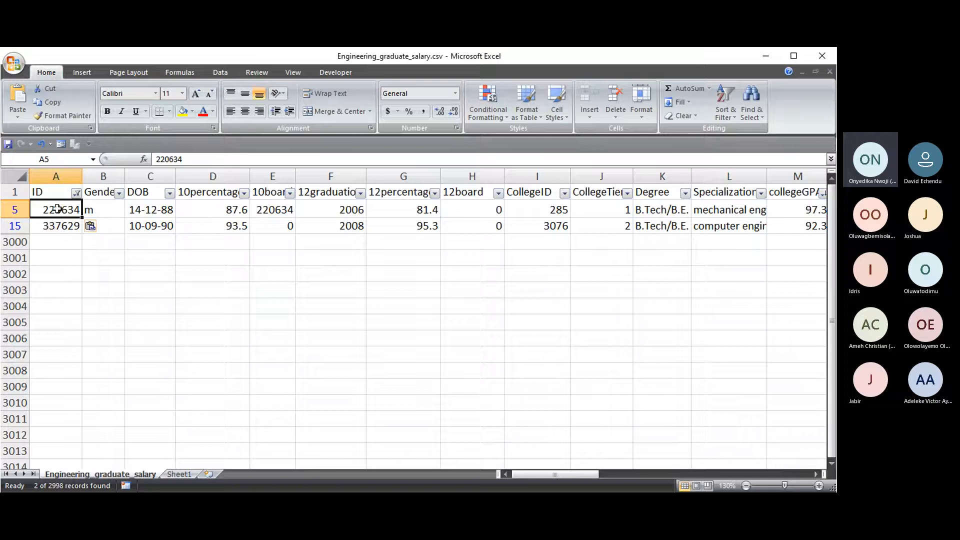
# - Set cell E5's 10board value to 0
pyautogui.click(274, 210)
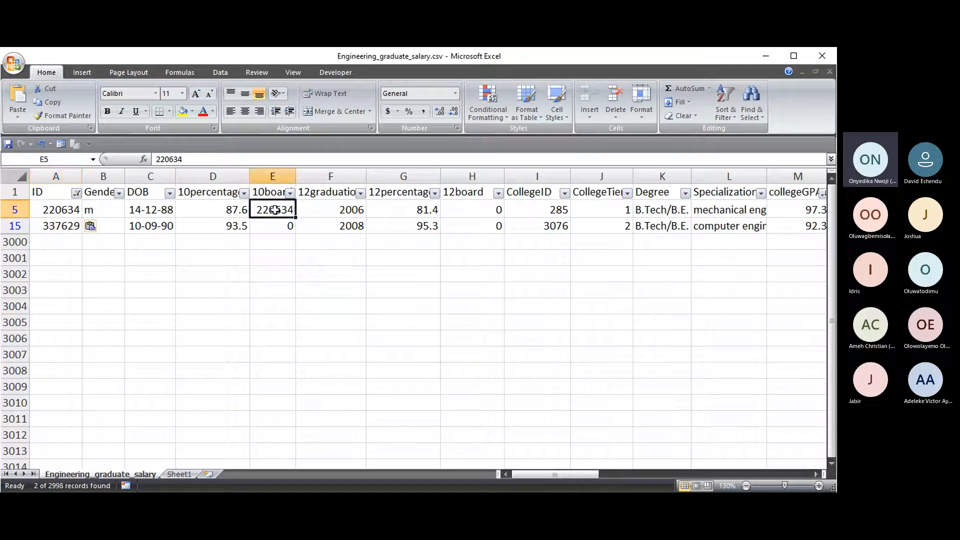
pyautogui.write('0')
pyautogui.click(284, 245)
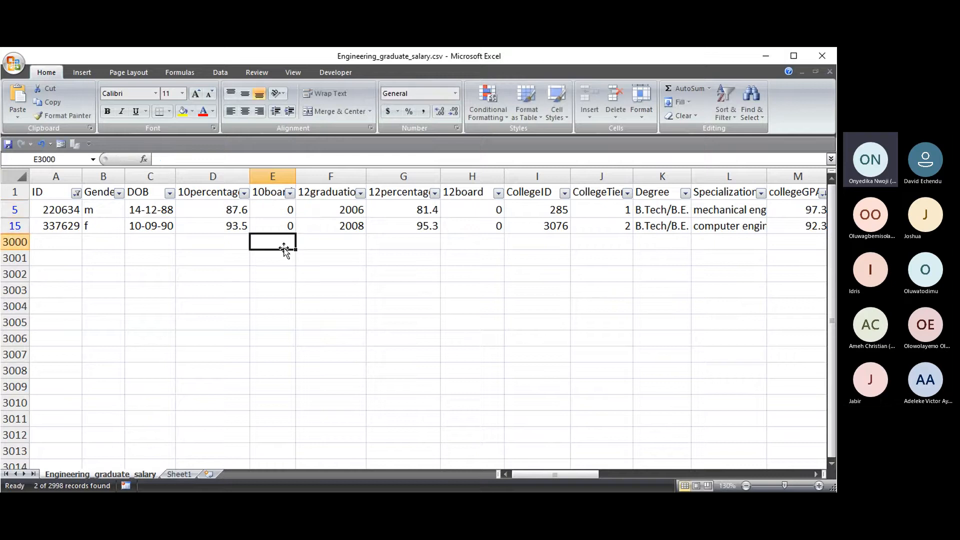
pyautogui.click(60, 212)
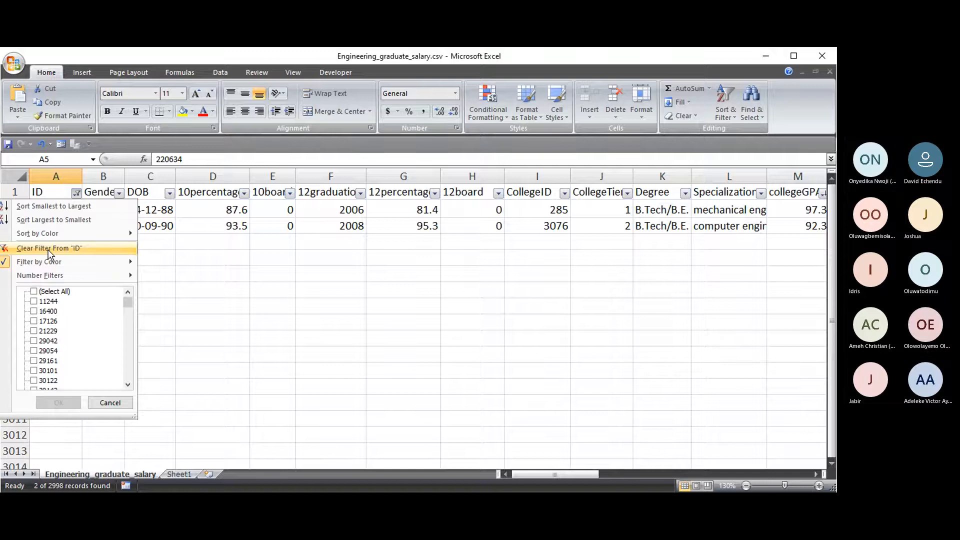
# - Clear the ID filter so all salary records reappear, with row 5 now holding ID 220634
pyautogui.click(48, 248)
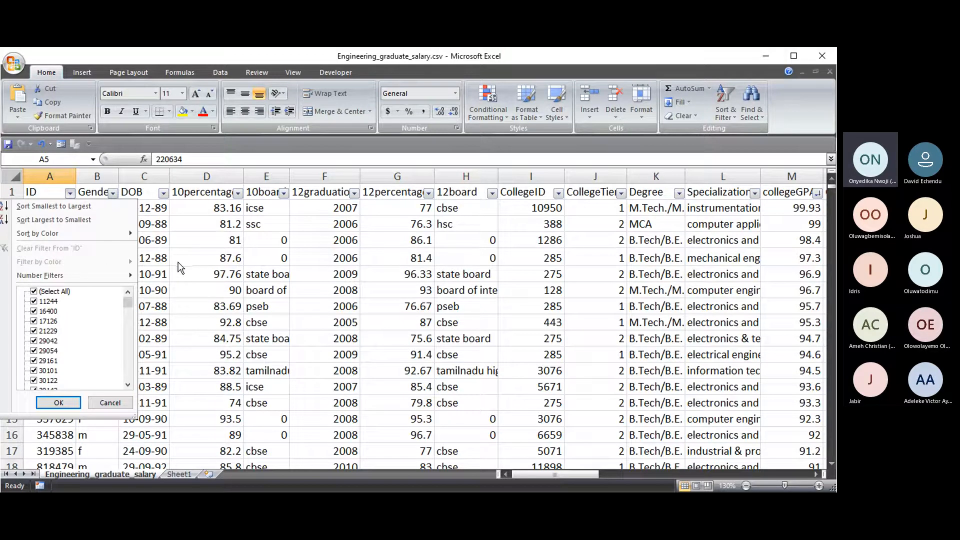
pyautogui.click(209, 260)
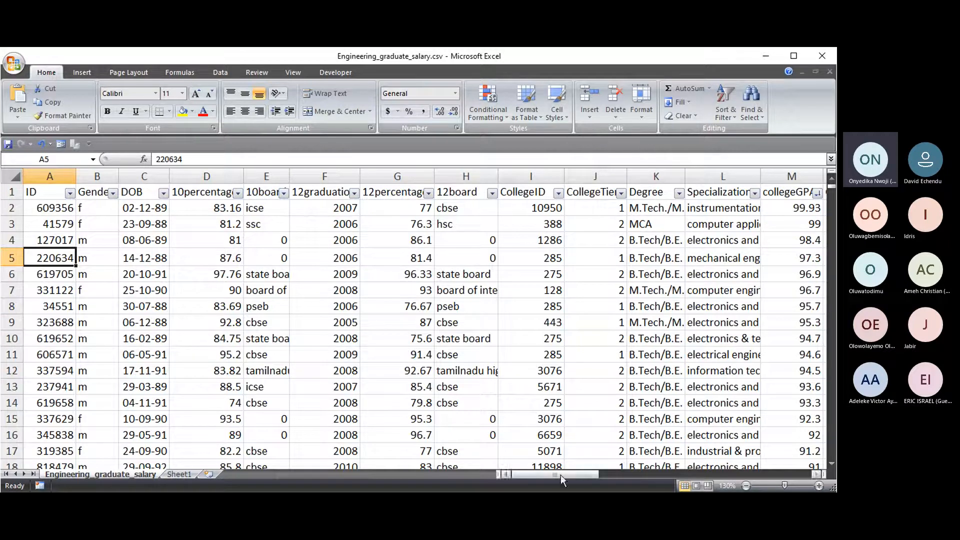
pyautogui.moveTo(560, 473); pyautogui.dragTo(611, 473)
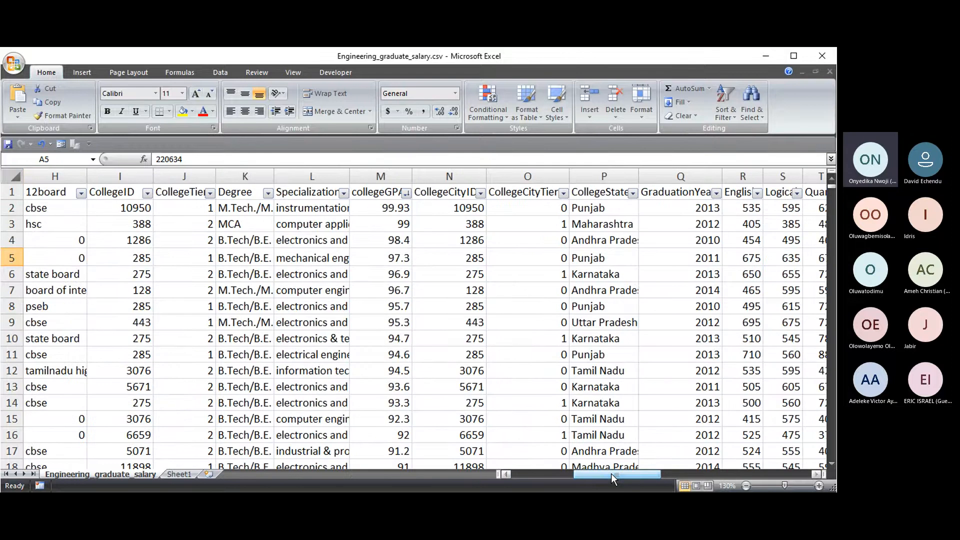
pyautogui.moveTo(611, 473); pyautogui.dragTo(653, 474)
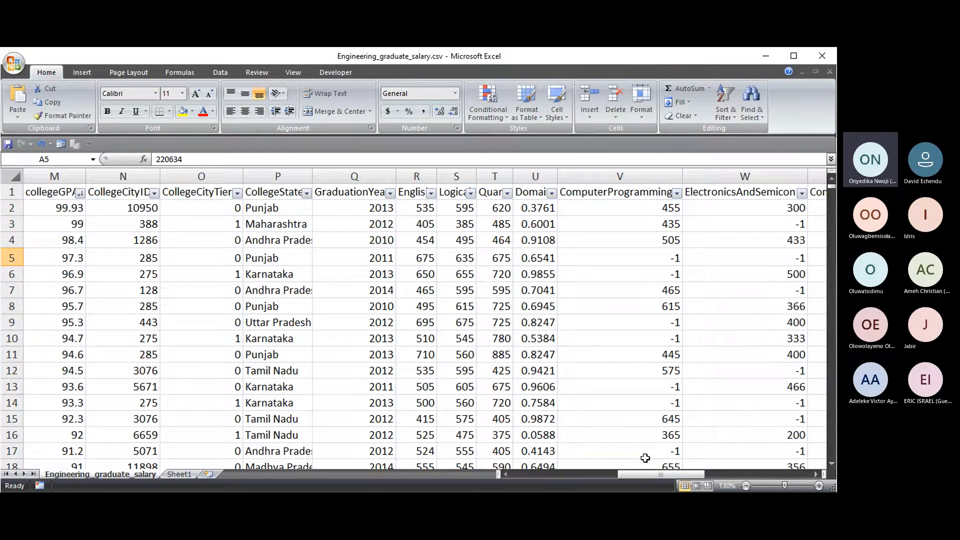
pyautogui.moveTo(652, 473); pyautogui.dragTo(542, 472)
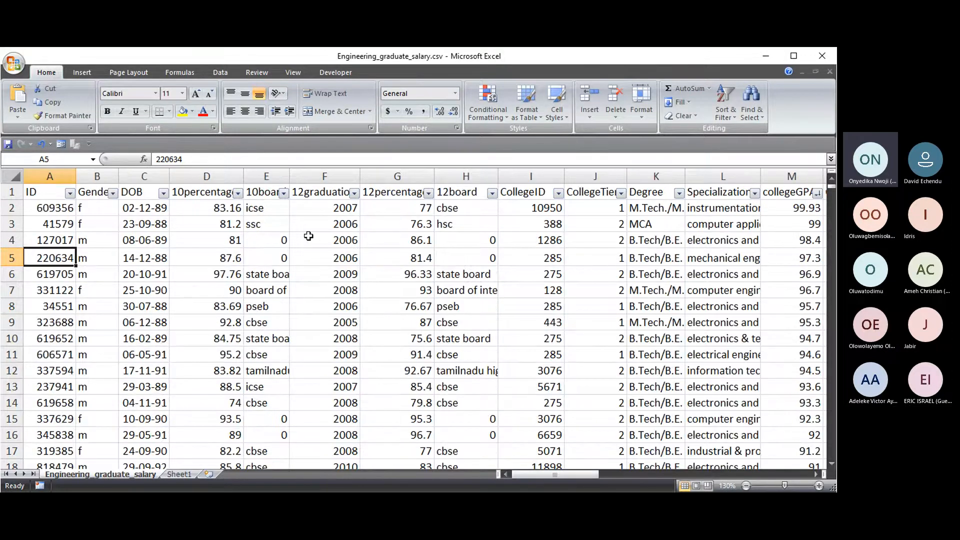
# - Highlight duplicate values in F2 down to the last row with light red fill and dark red text
pyautogui.click(345, 204)
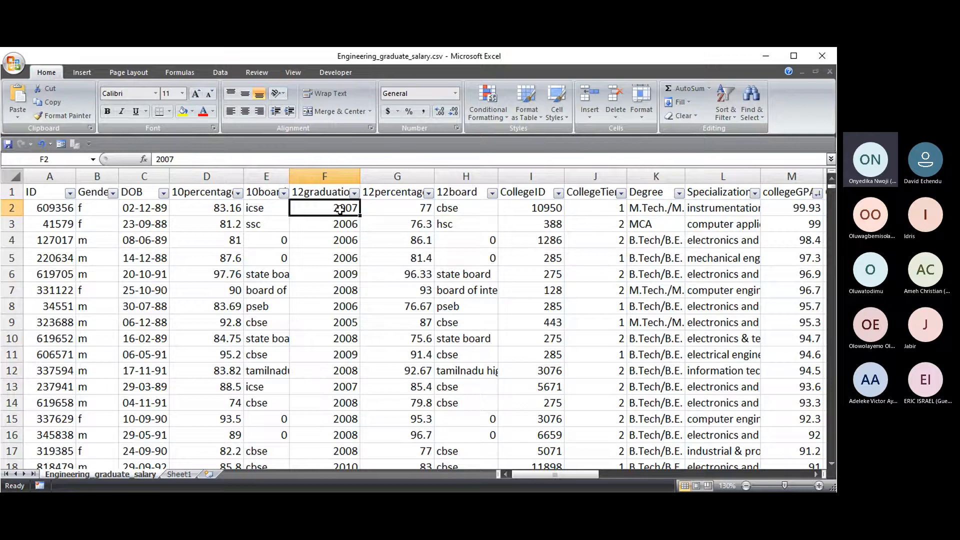
pyautogui.hotkey('ctrl', 'shift', 'Down')
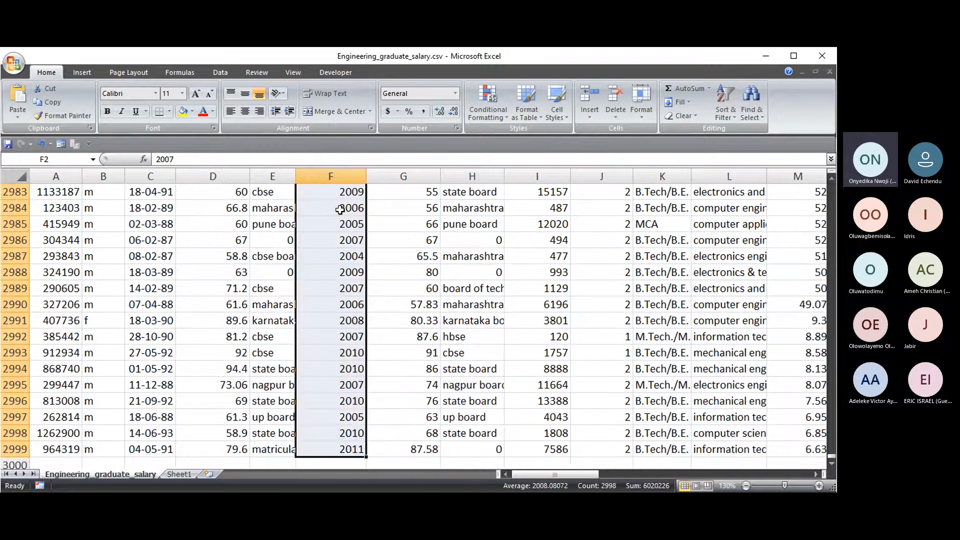
pyautogui.click(487, 107)
pyautogui.moveTo(490, 141)
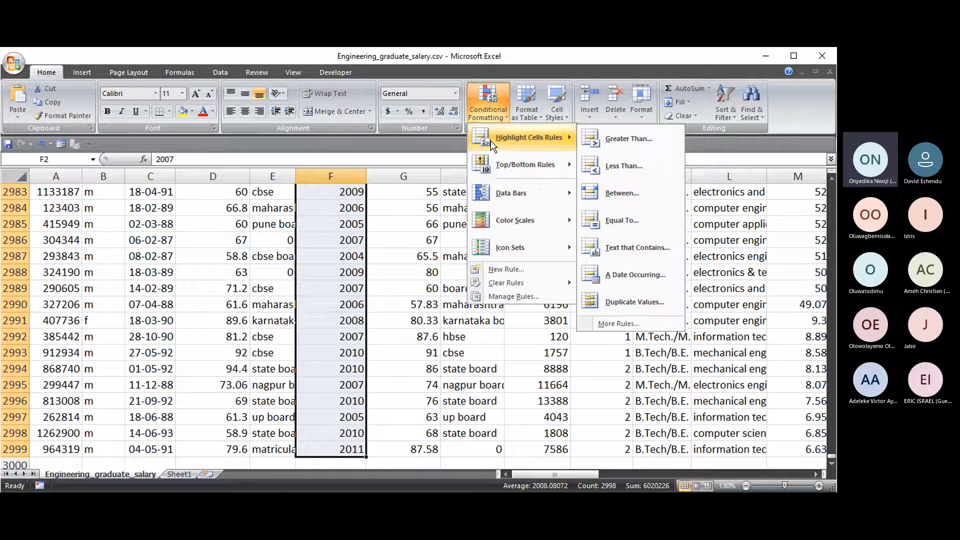
pyautogui.click(634, 301)
pyautogui.click(349, 309)
pyautogui.moveTo(829, 456); pyautogui.dragTo(831, 179)
# - Inspect the 12graduation filter list without filtering, then revisit the conditional formatting menu
pyautogui.click(328, 195)
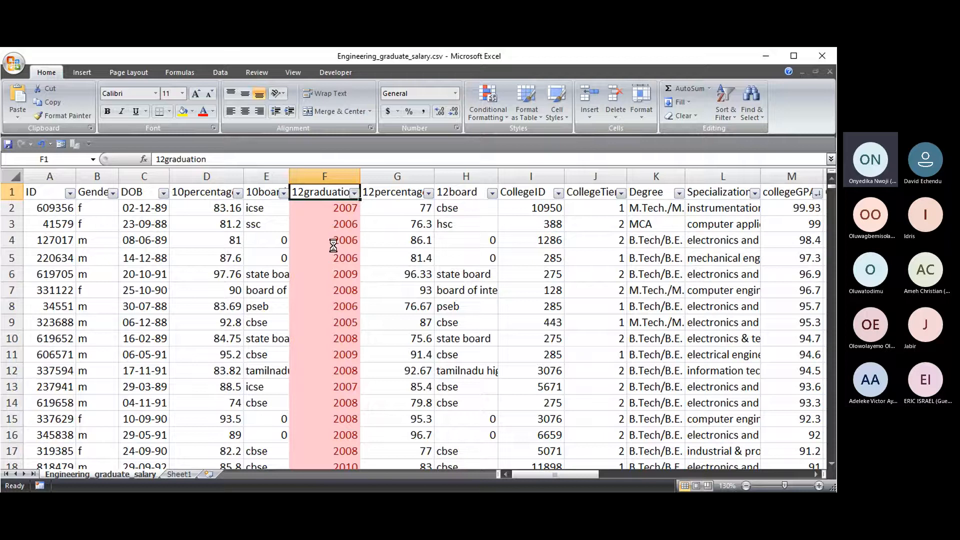
pyautogui.click(354, 193)
pyautogui.moveTo(347, 308); pyautogui.dragTo(350, 367)
pyautogui.click(348, 407)
pyautogui.click(503, 118)
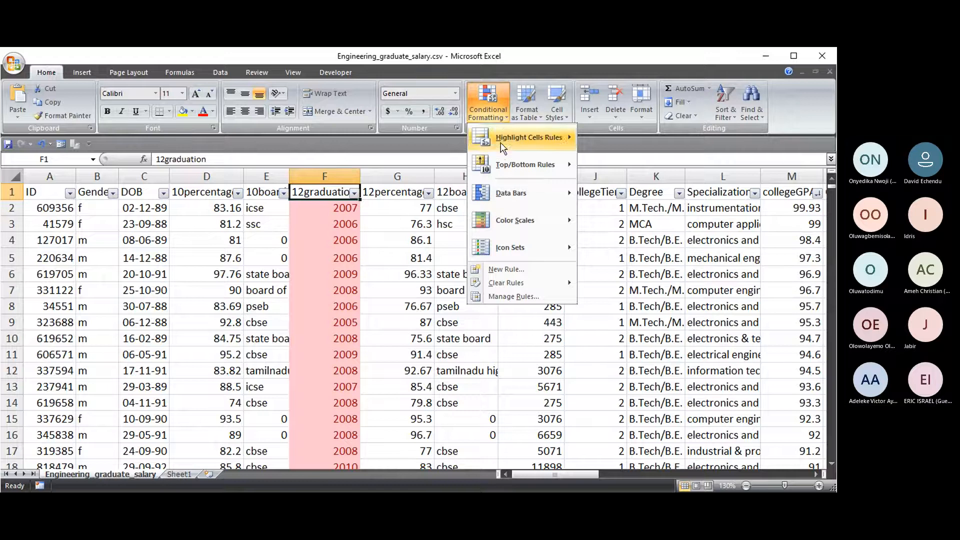
pyautogui.moveTo(515, 248)
pyautogui.moveTo(520, 285)
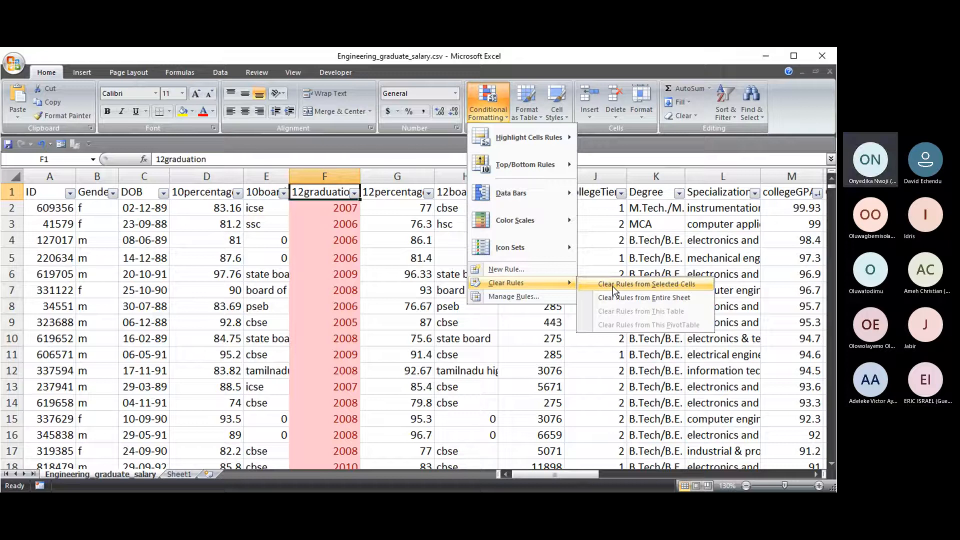
# - Clear the conditional formatting rules from the selected 12graduation column F
pyautogui.click(613, 286)
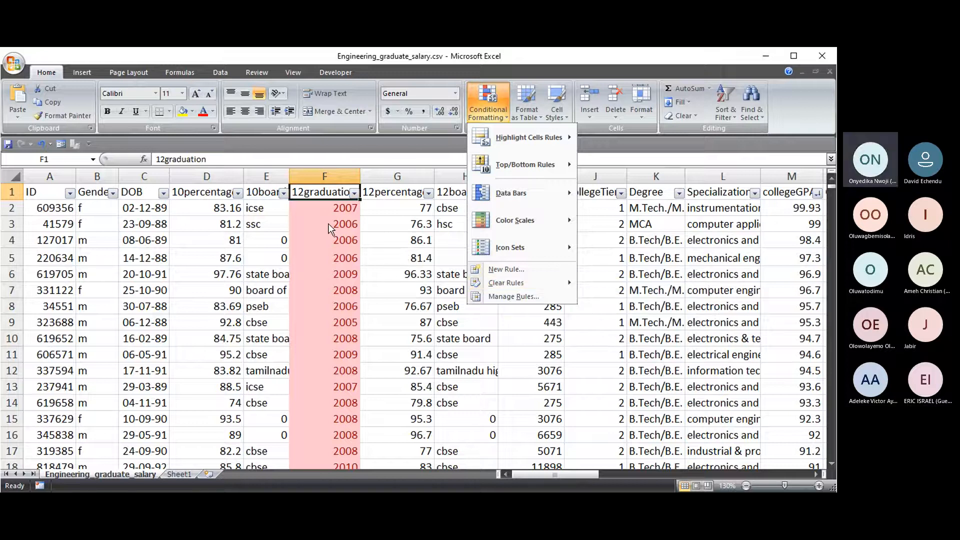
pyautogui.click(325, 176)
pyautogui.click(501, 114)
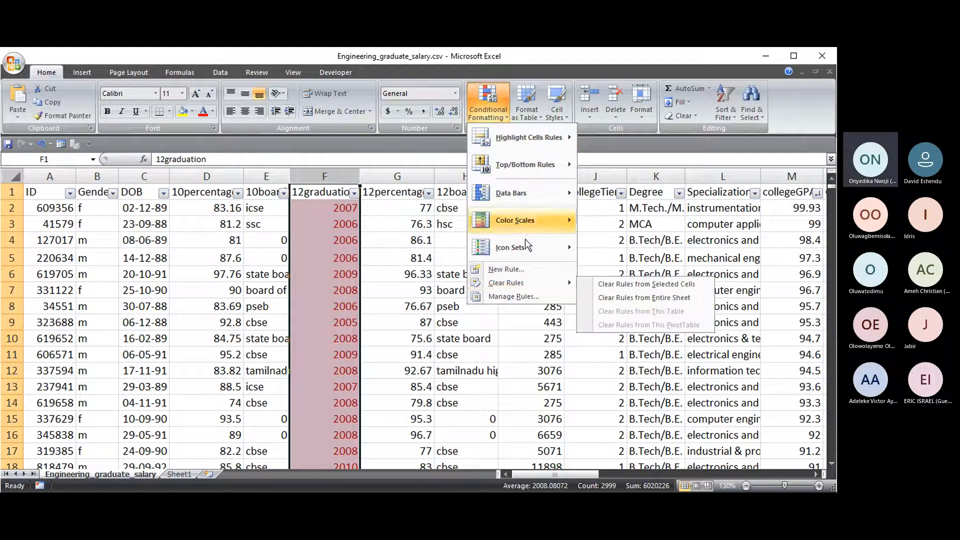
pyautogui.click(655, 284)
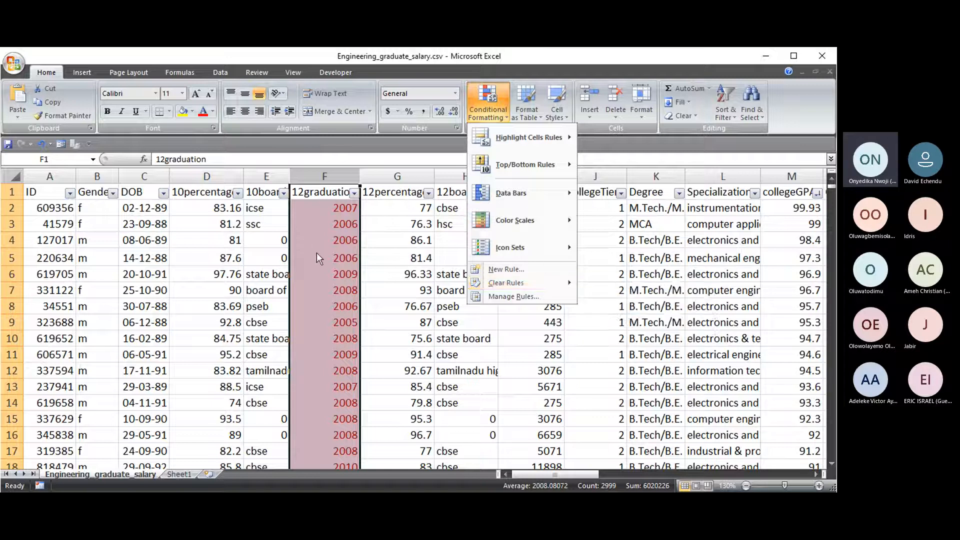
pyautogui.moveTo(535, 283)
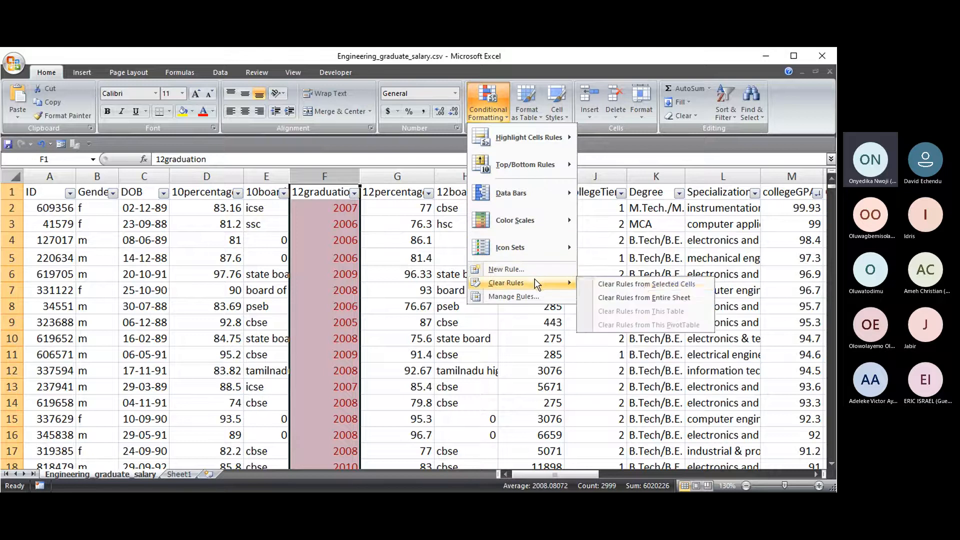
pyautogui.click(641, 284)
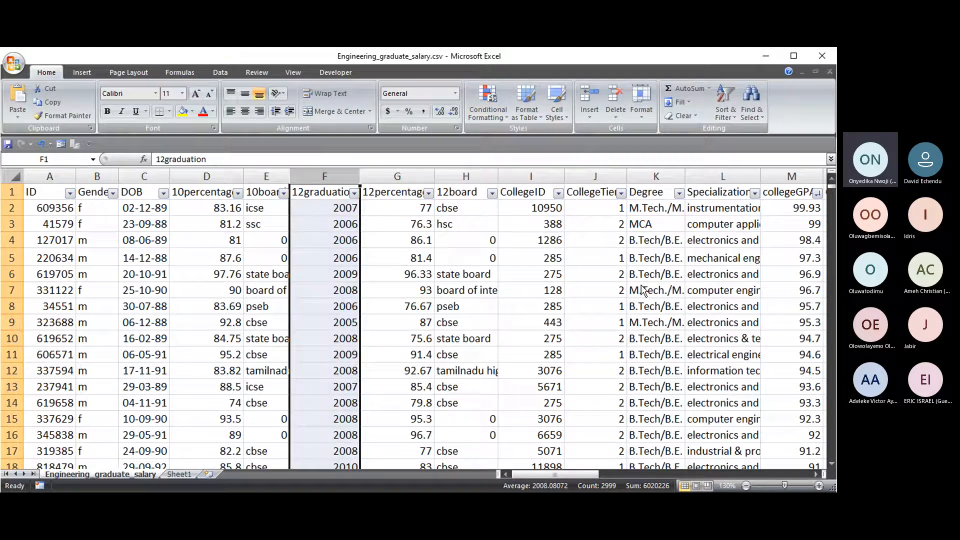
# - Undo the clearing to bring the highlight back, then clear the conditional formatting rules again
pyautogui.click(338, 254)
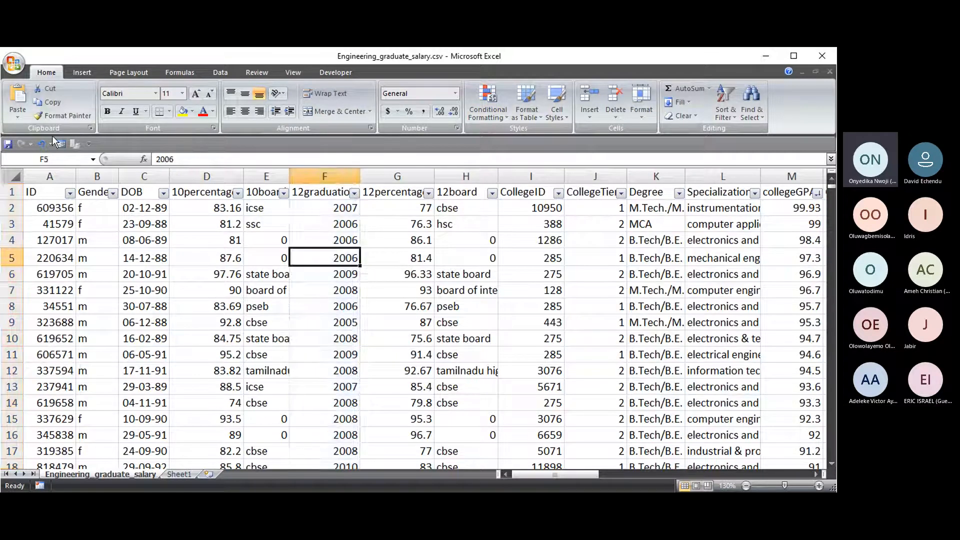
pyautogui.click(41, 144)
pyautogui.click(410, 254)
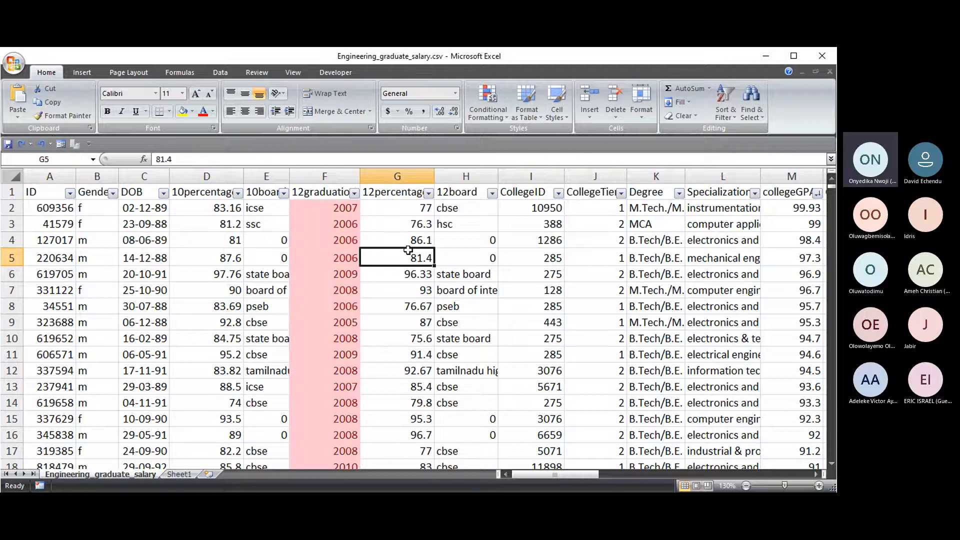
pyautogui.click(323, 174)
pyautogui.click(397, 224)
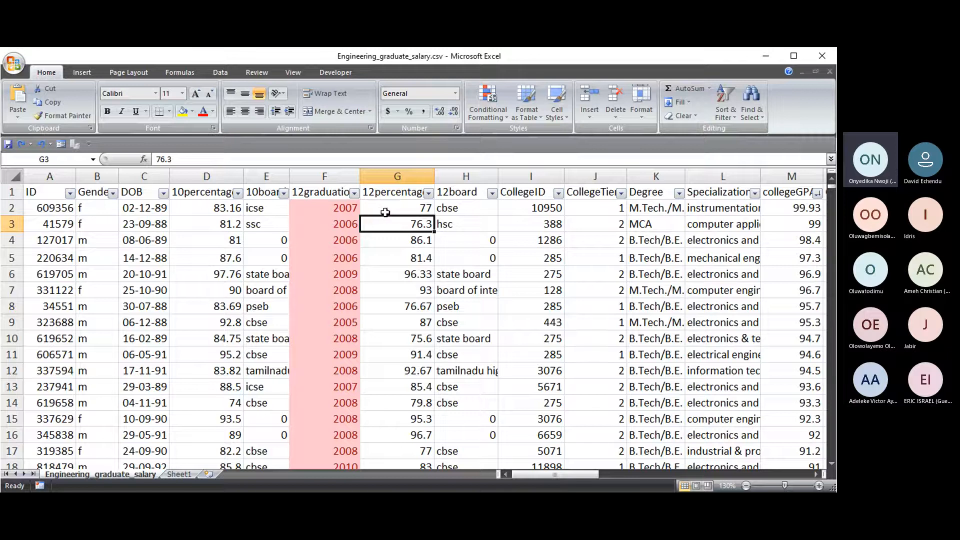
pyautogui.click(503, 117)
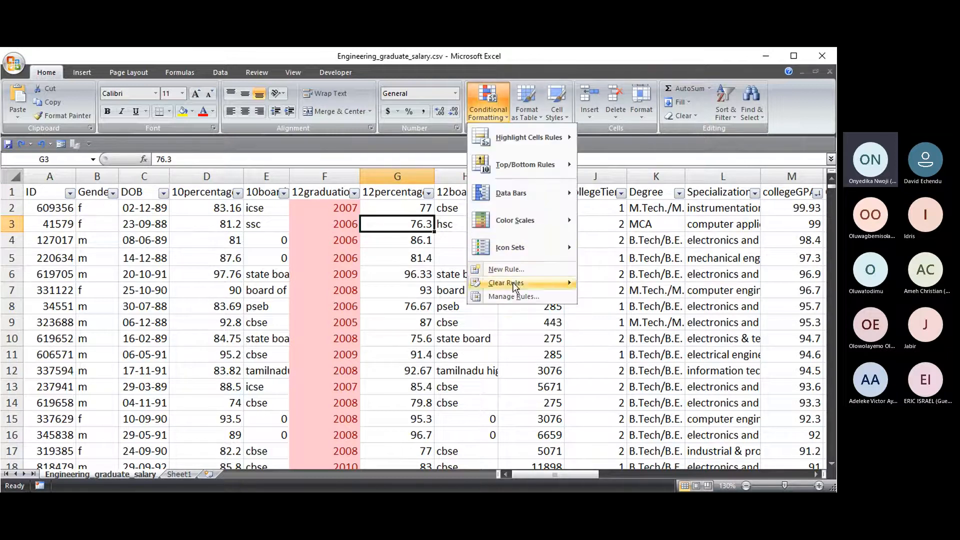
pyautogui.moveTo(515, 283)
pyautogui.click(632, 296)
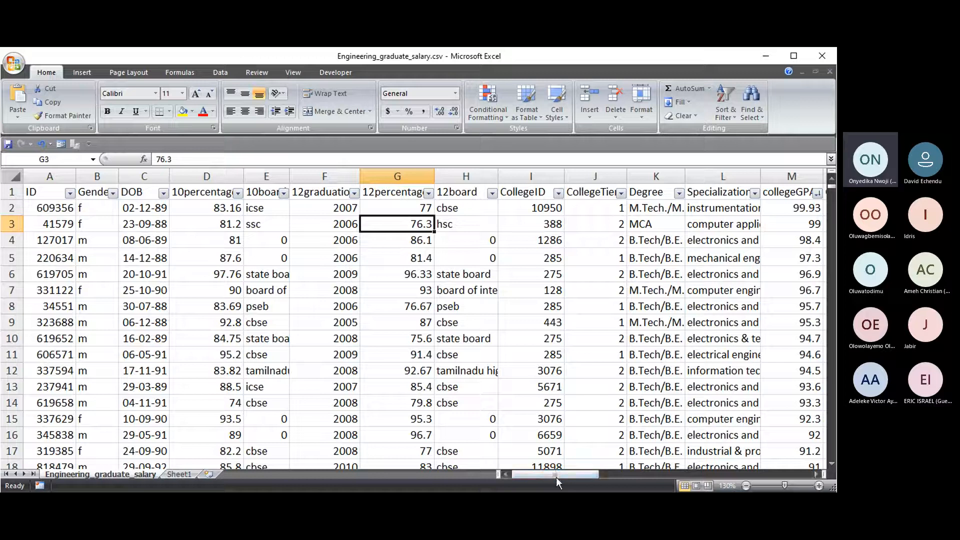
pyautogui.moveTo(559, 473); pyautogui.dragTo(774, 472)
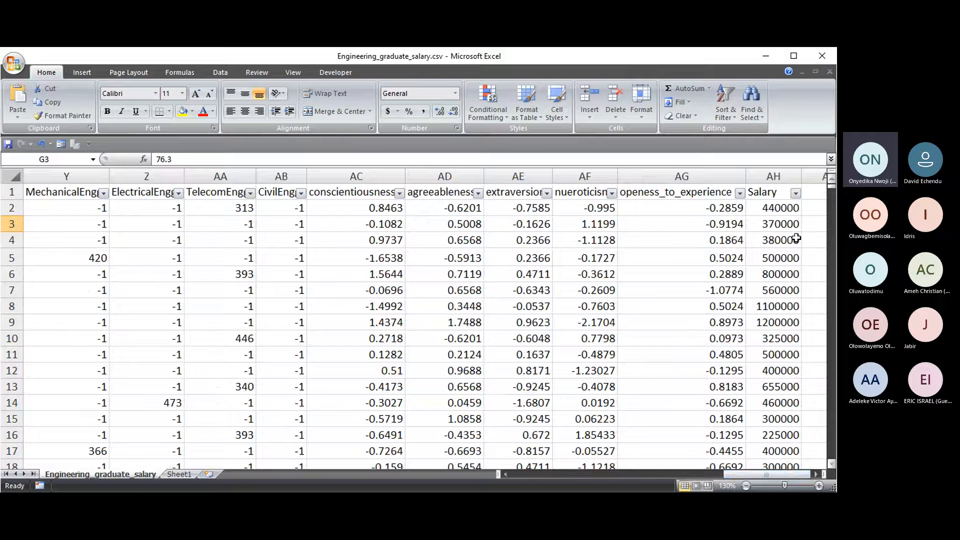
pyautogui.click(815, 474)
pyautogui.click(816, 474)
pyautogui.click(816, 474)
pyautogui.click(816, 474)
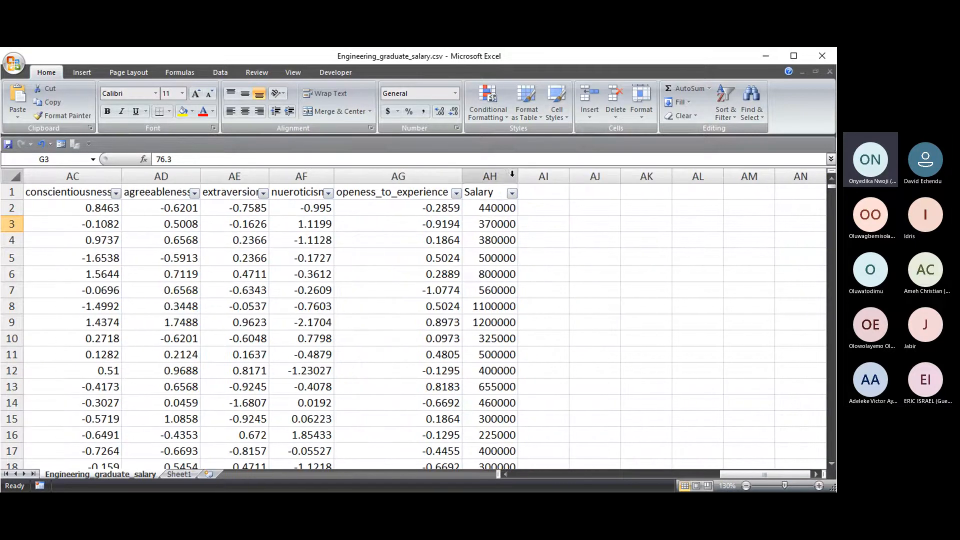
pyautogui.moveTo(518, 176); pyautogui.dragTo(536, 180)
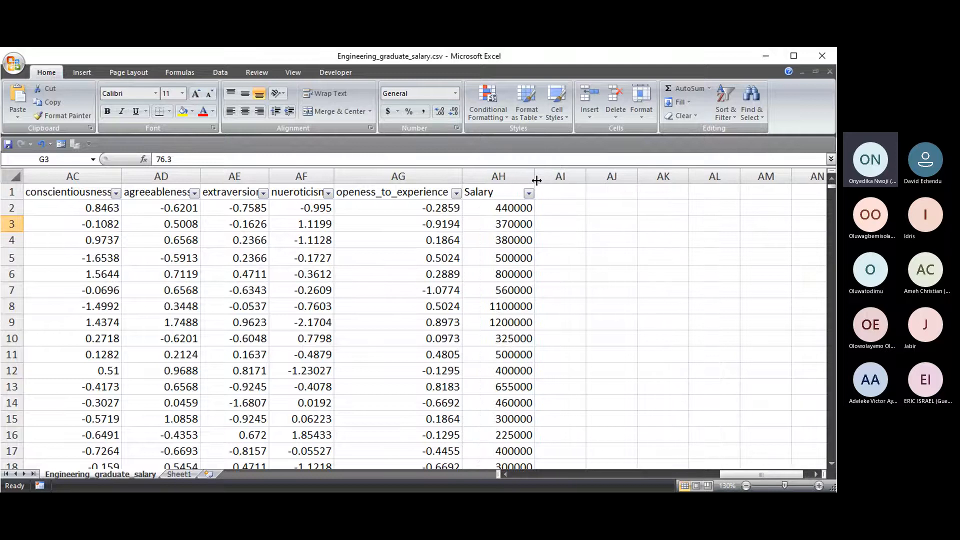
pyautogui.click(503, 213)
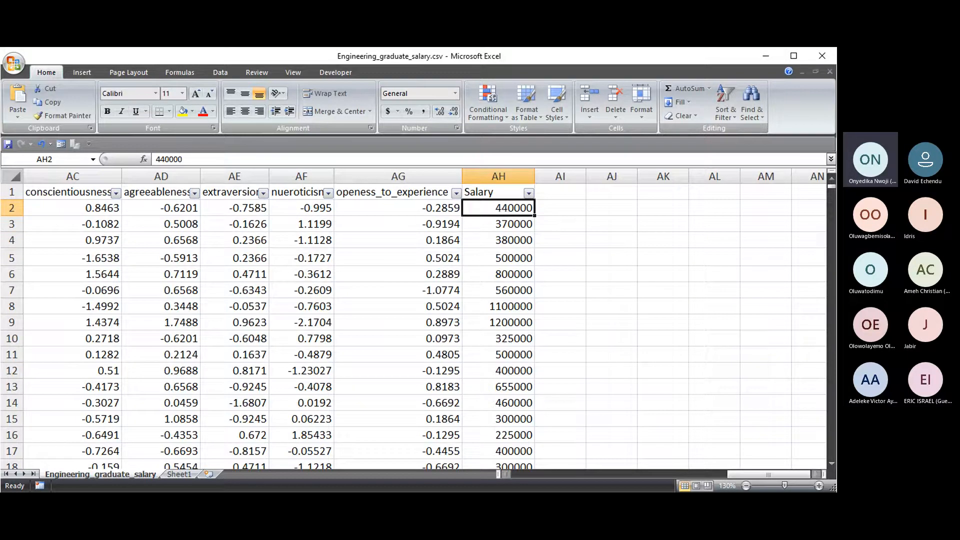
pyautogui.moveTo(753, 472); pyautogui.dragTo(533, 472)
pyautogui.click(52, 208)
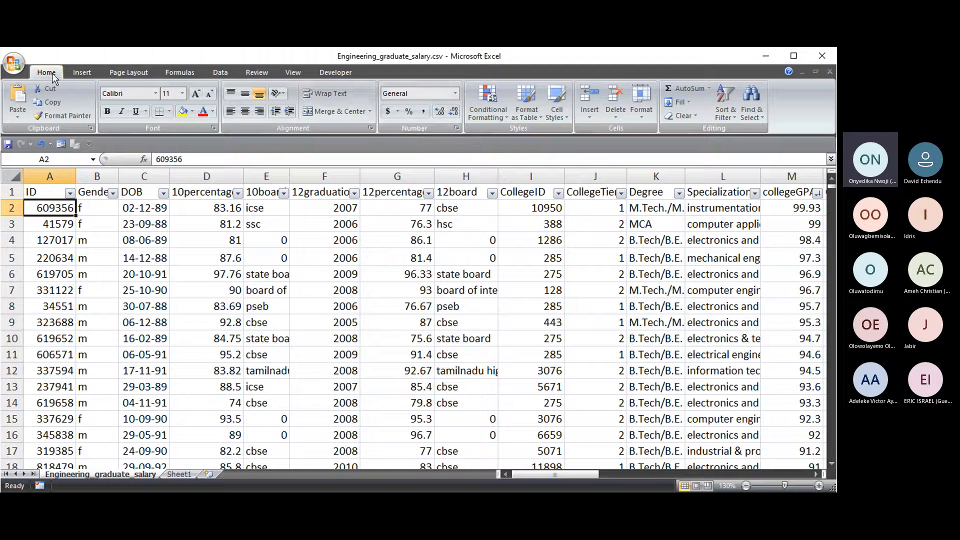
pyautogui.click(456, 94)
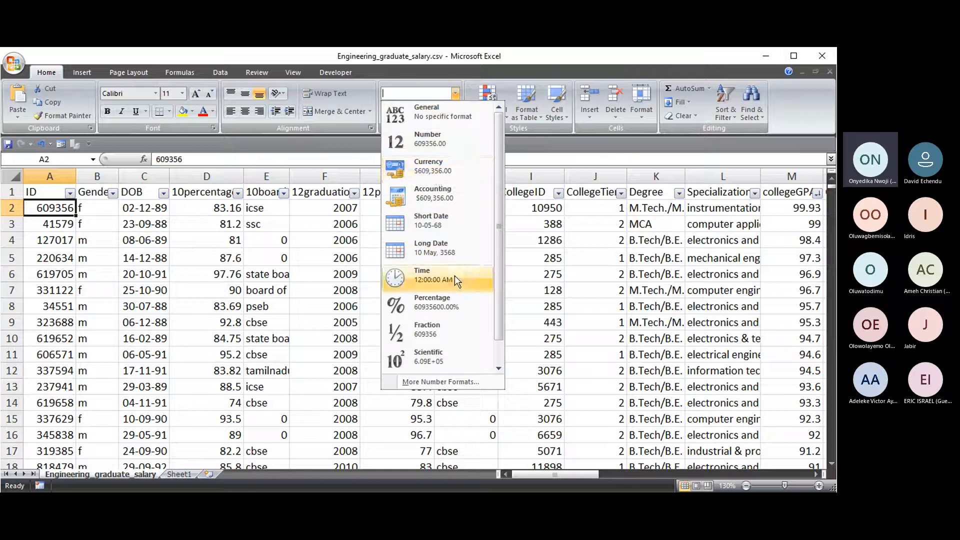
pyautogui.scroll(-1, 455, 275)
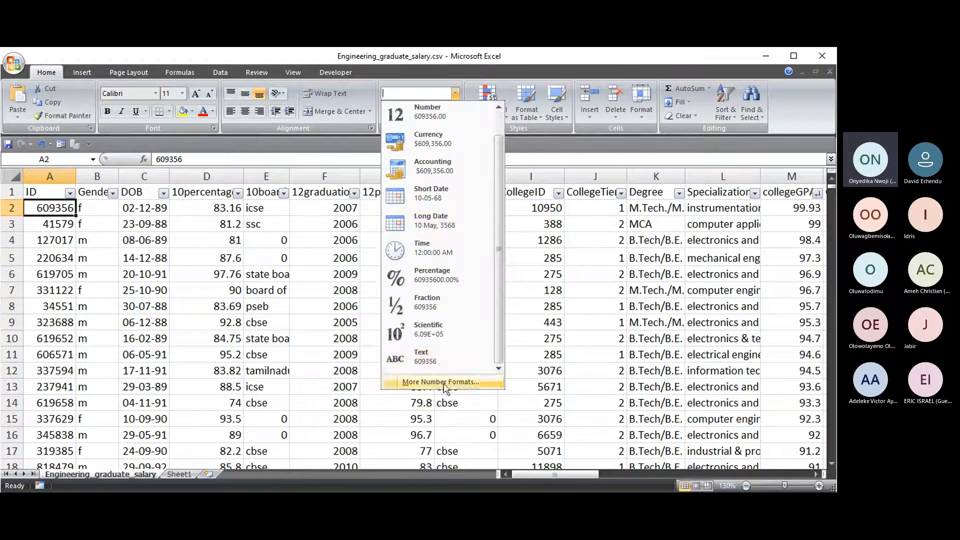
pyautogui.click(459, 81)
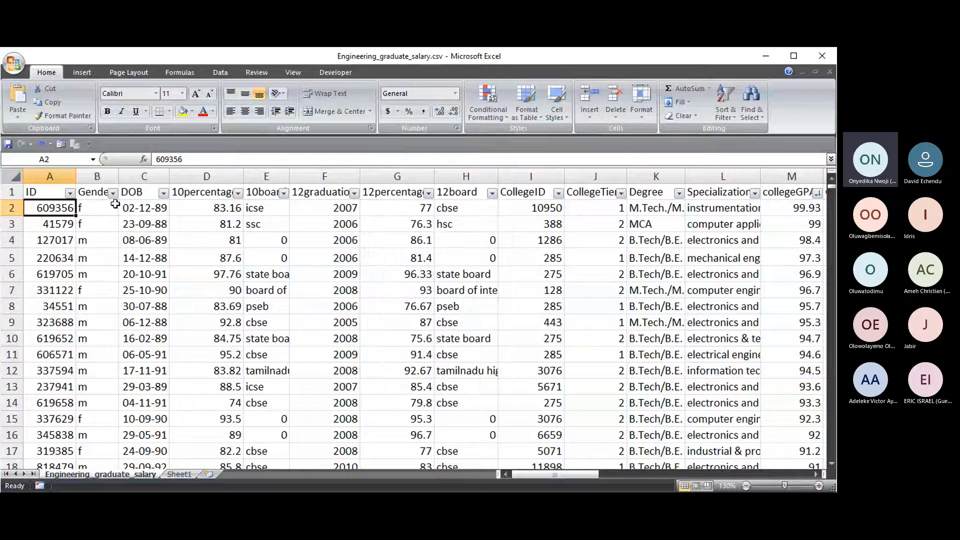
pyautogui.click(140, 209)
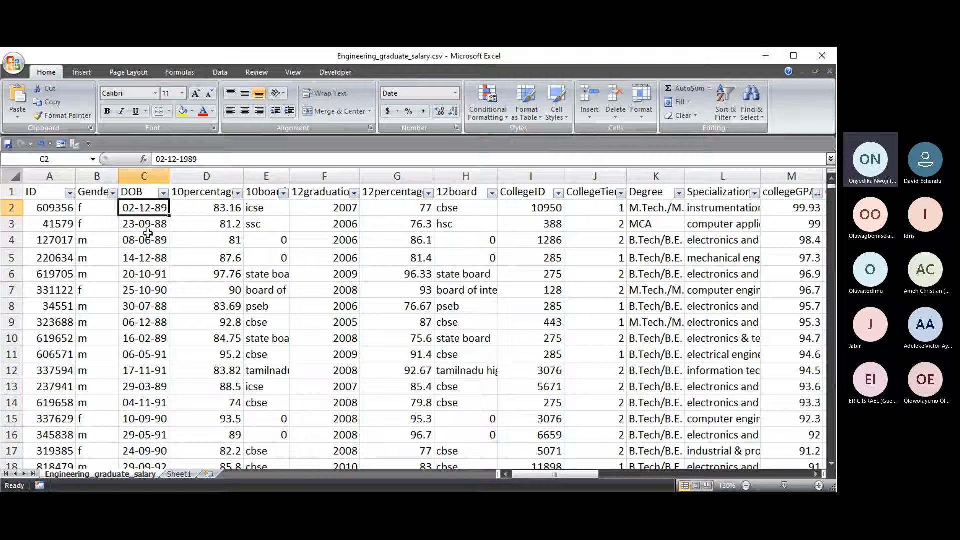
pyautogui.click(455, 94)
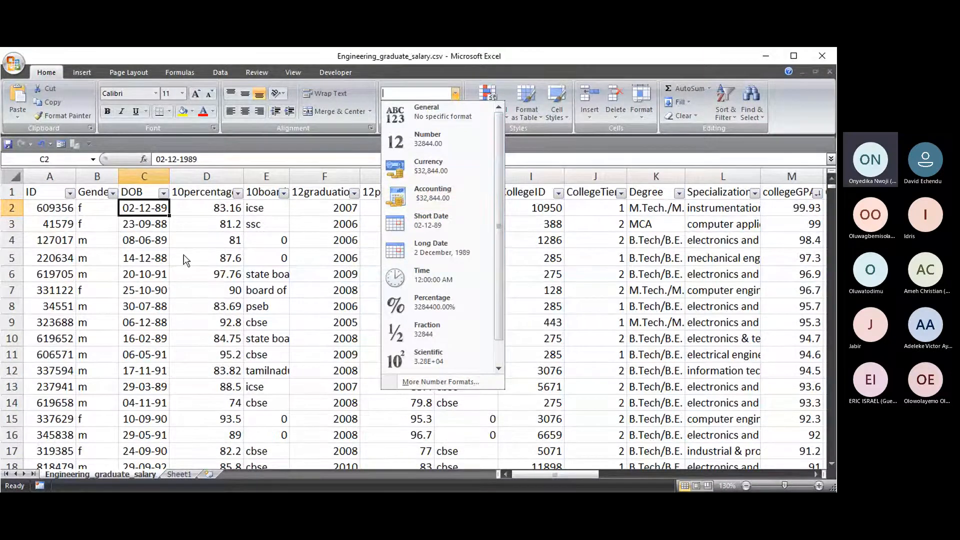
pyautogui.click(160, 245)
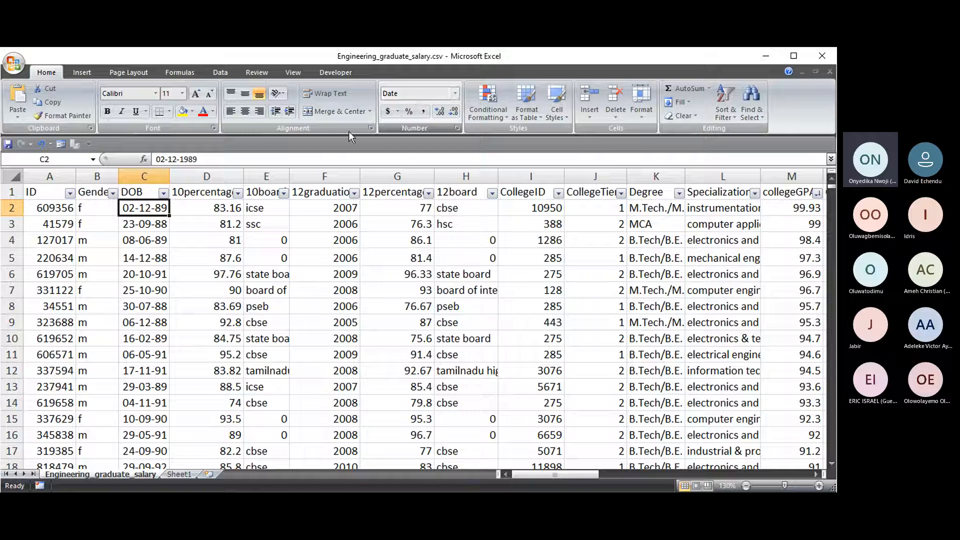
pyautogui.click(220, 212)
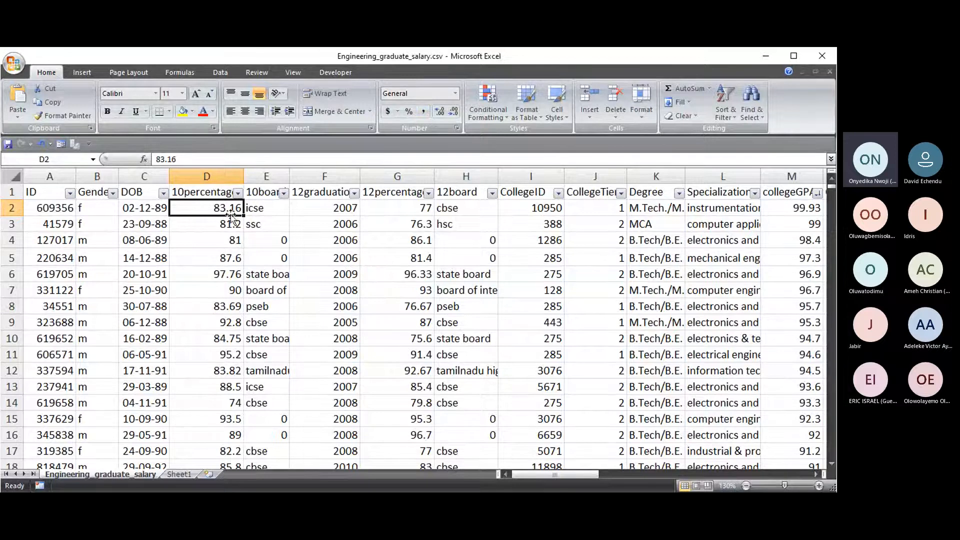
pyautogui.click(142, 211)
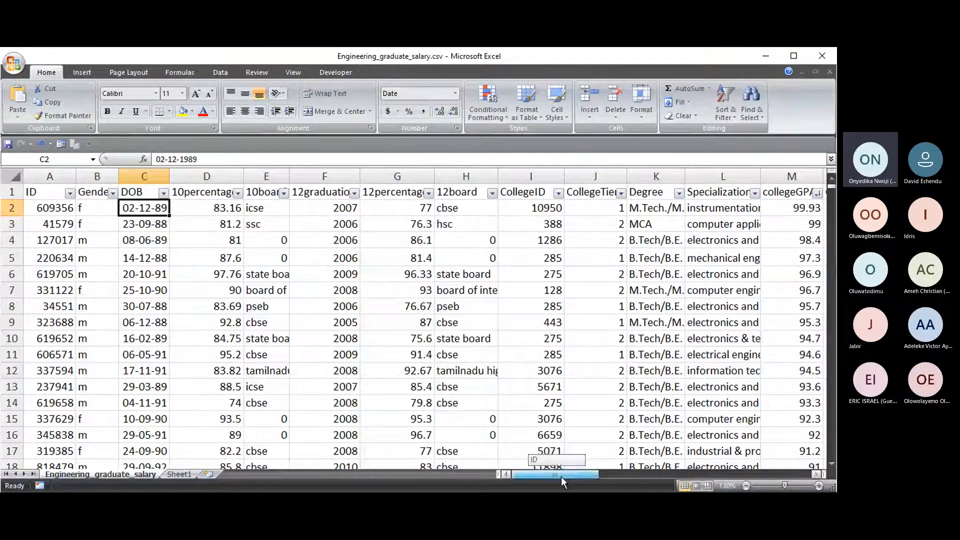
pyautogui.moveTo(561, 476); pyautogui.dragTo(777, 475)
# - Try Currency and then Accounting format on AH2, widening column AH to fit
pyautogui.click(780, 213)
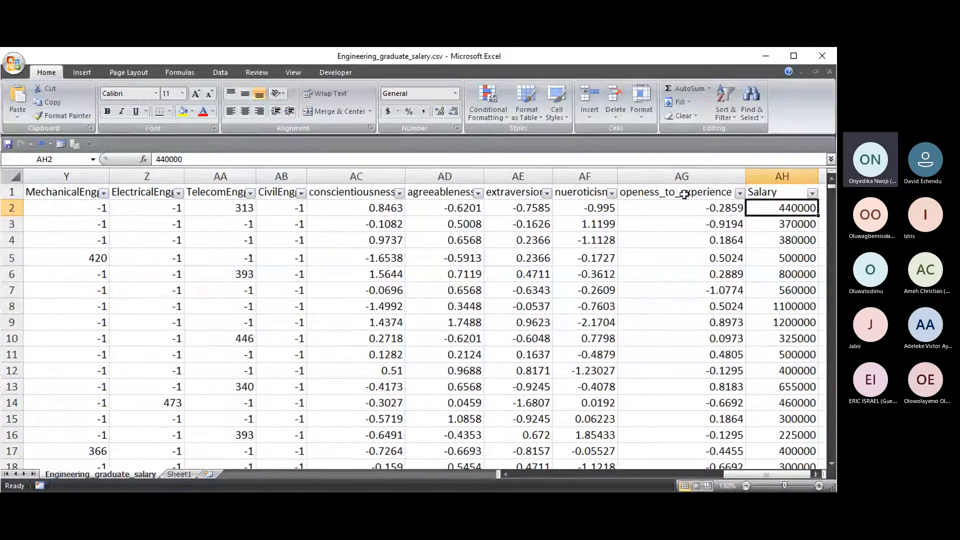
pyautogui.click(455, 96)
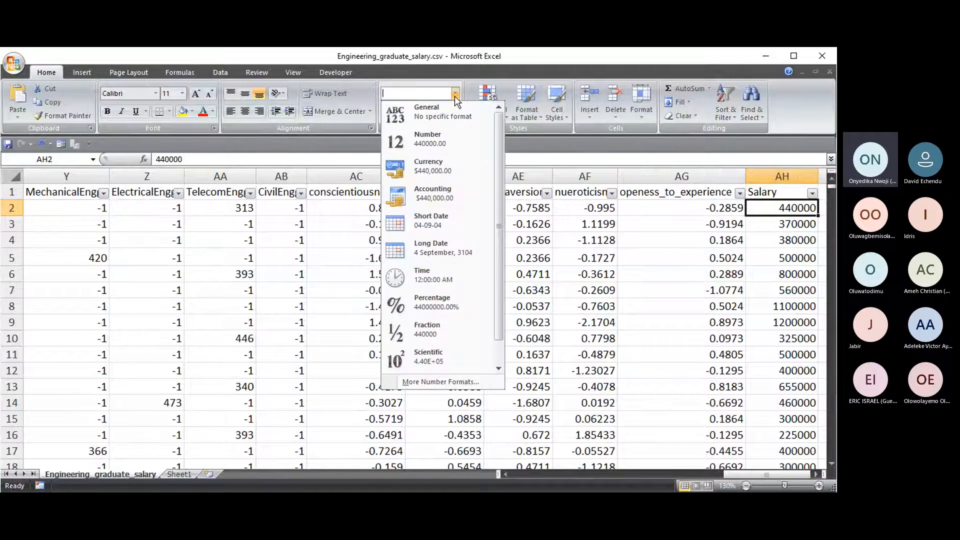
pyautogui.click(428, 168)
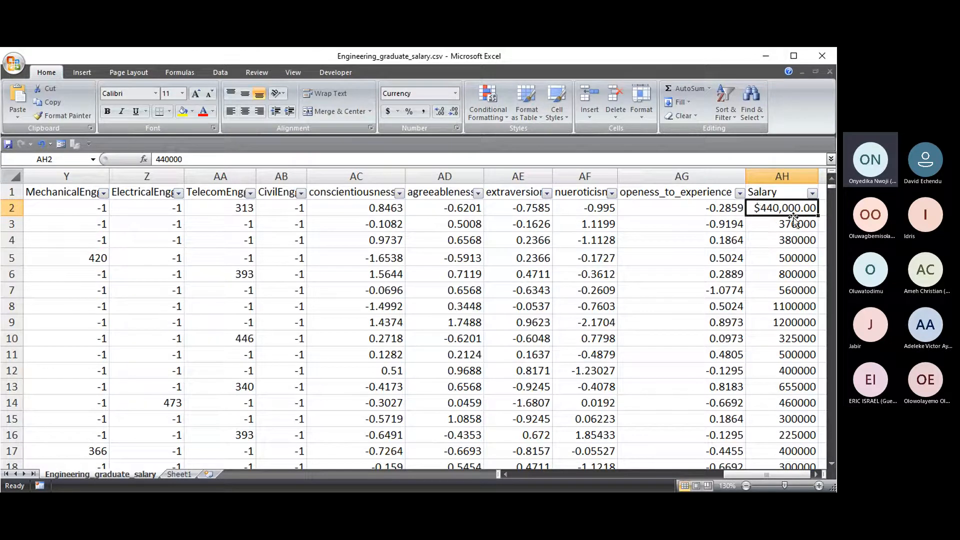
pyautogui.click(455, 94)
pyautogui.click(423, 193)
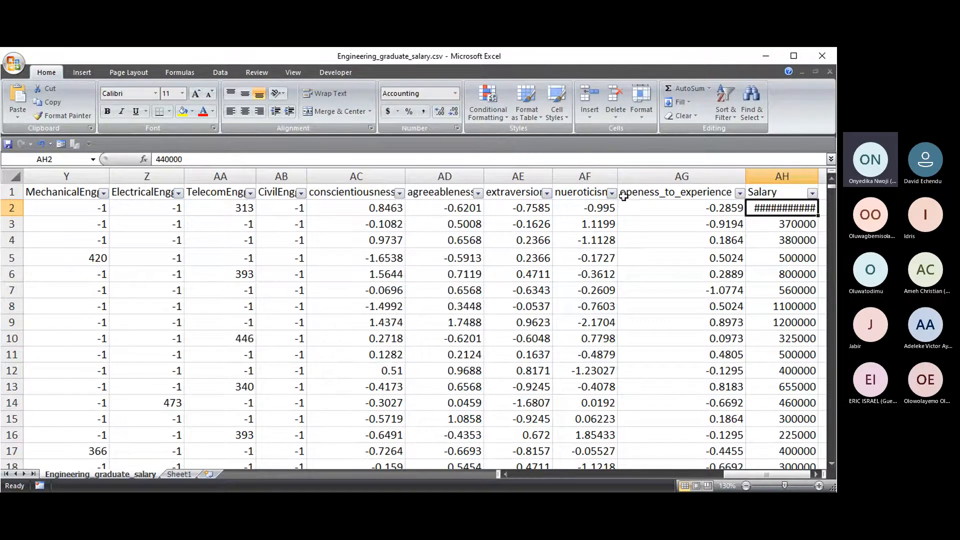
pyautogui.hscroll(2, 821, 462)
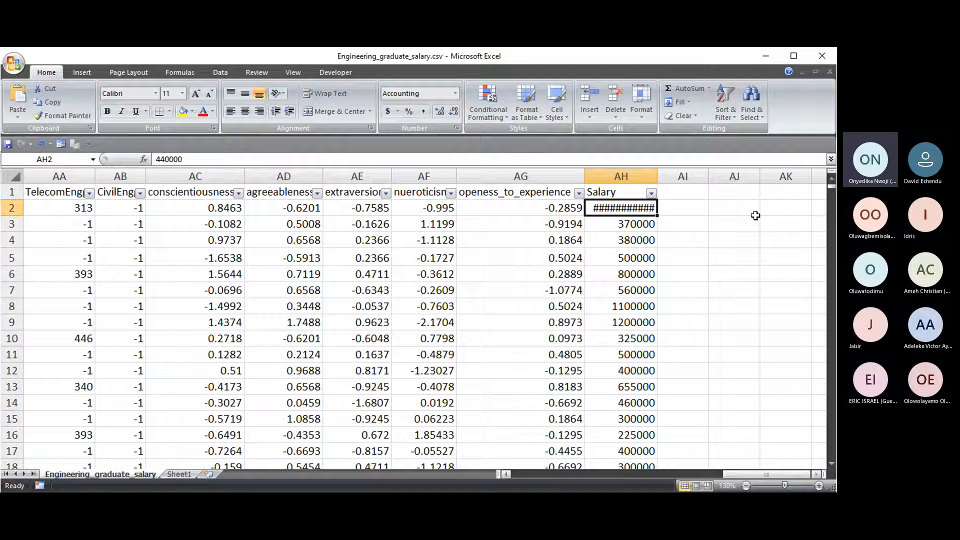
pyautogui.doubleClick(659, 176)
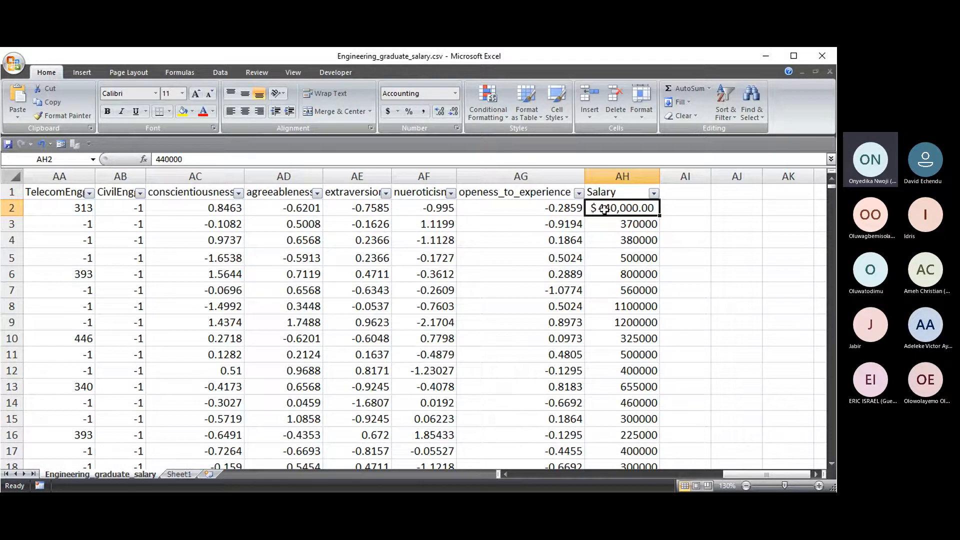
pyautogui.moveTo(660, 176); pyautogui.dragTo(769, 176)
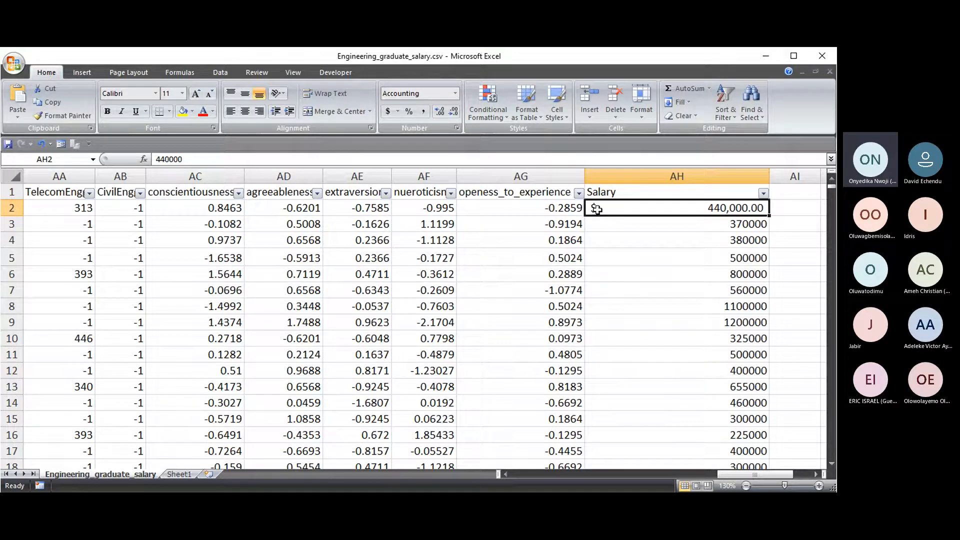
# - Return AH2 to Currency, autofit column AH, and select salaries AH2 through AH2999
pyautogui.click(455, 93)
pyautogui.click(426, 163)
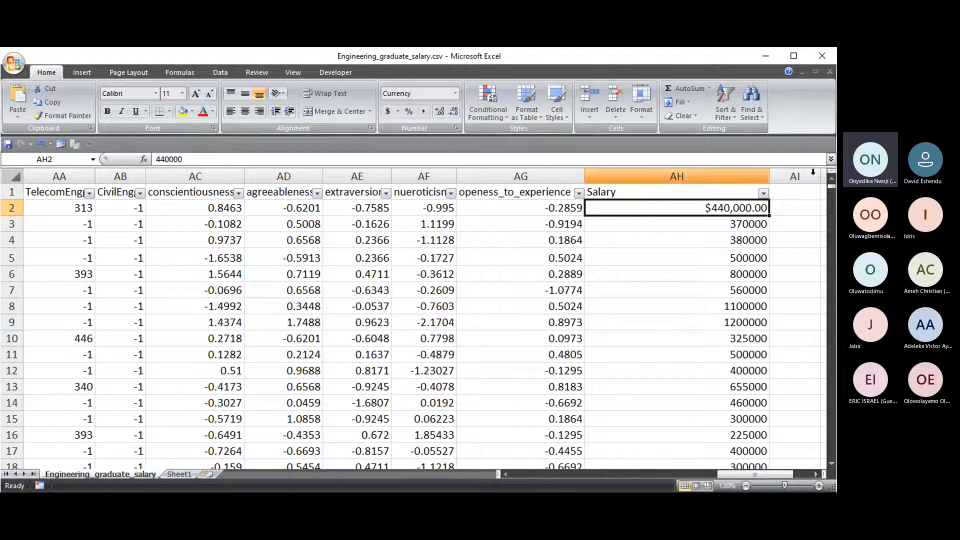
pyautogui.doubleClick(769, 176)
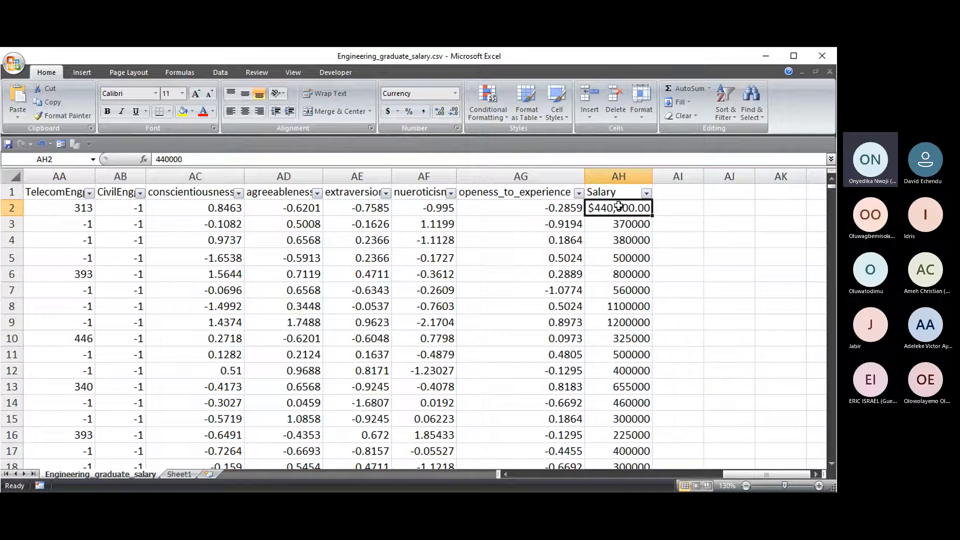
pyautogui.hotkey('ctrl', 'shift', 'Down')
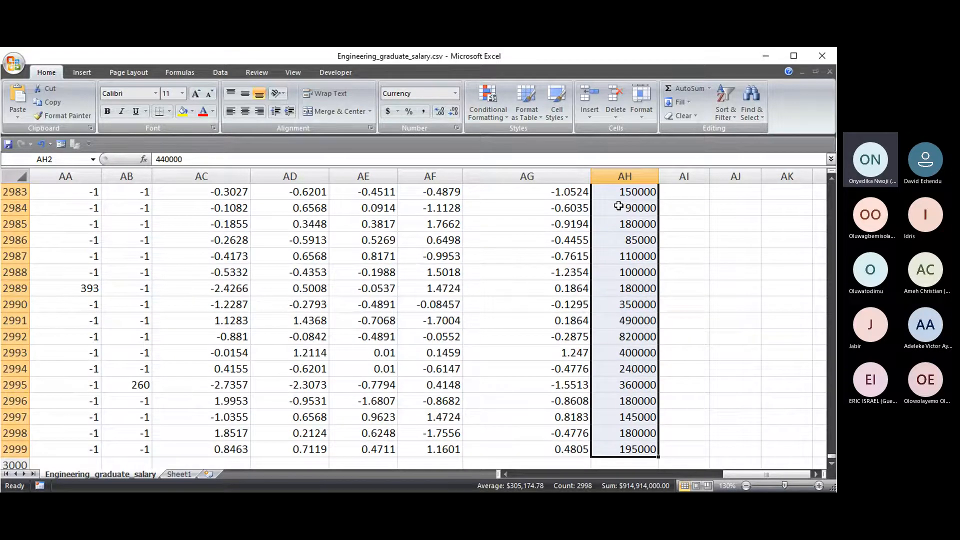
# - Apply Currency format to salaries AH2:AH2999, then reselect the range from AH2
pyautogui.click(455, 94)
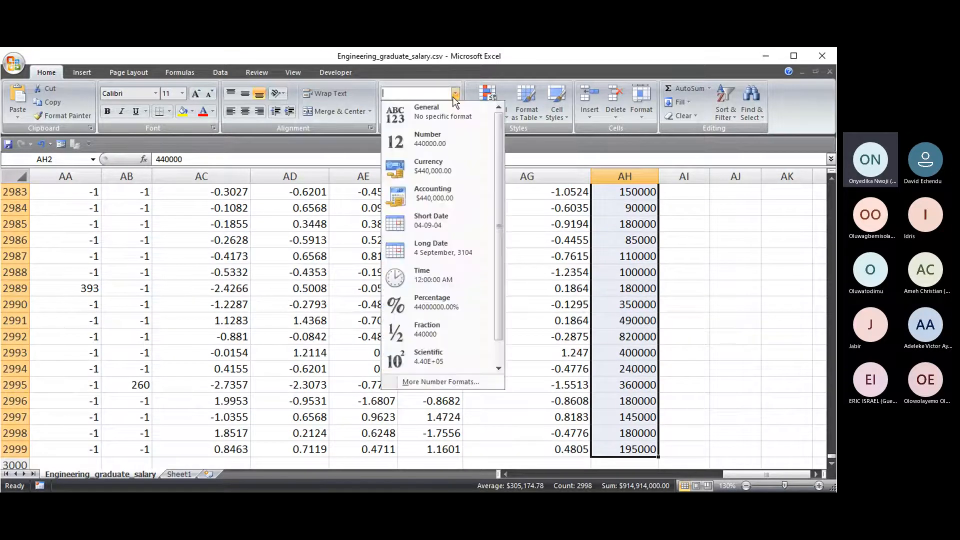
pyautogui.click(431, 168)
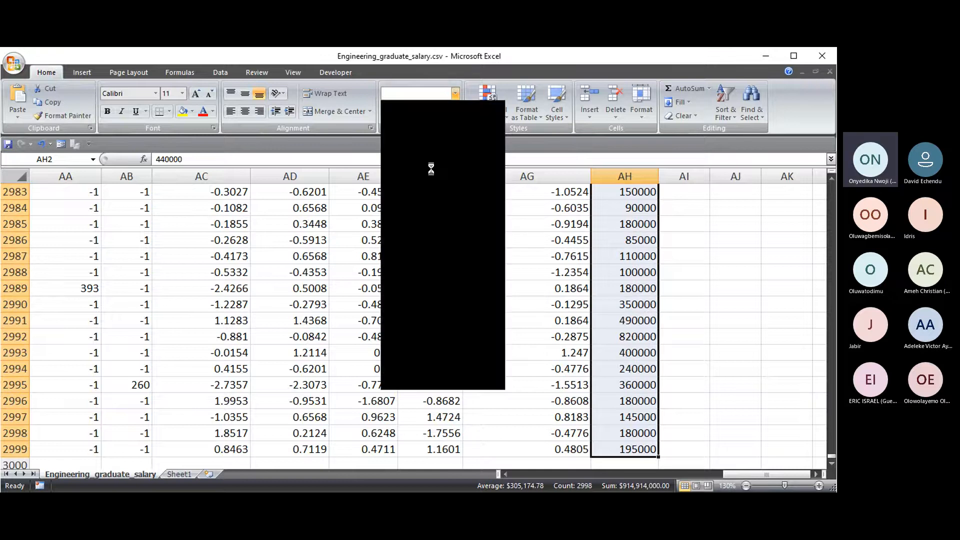
pyautogui.scroll(-20, 631, 215)
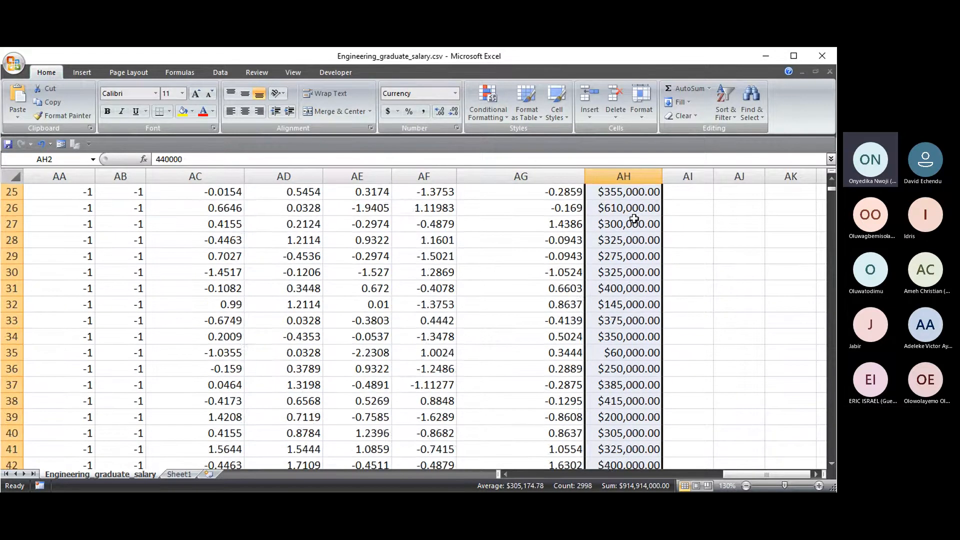
pyautogui.moveTo(831, 197)
pyautogui.mouseDown()
pyautogui.moveTo(830, 317)
pyautogui.moveTo(834, 186)
pyautogui.mouseUp()
pyautogui.scroll(-5, 616, 281)
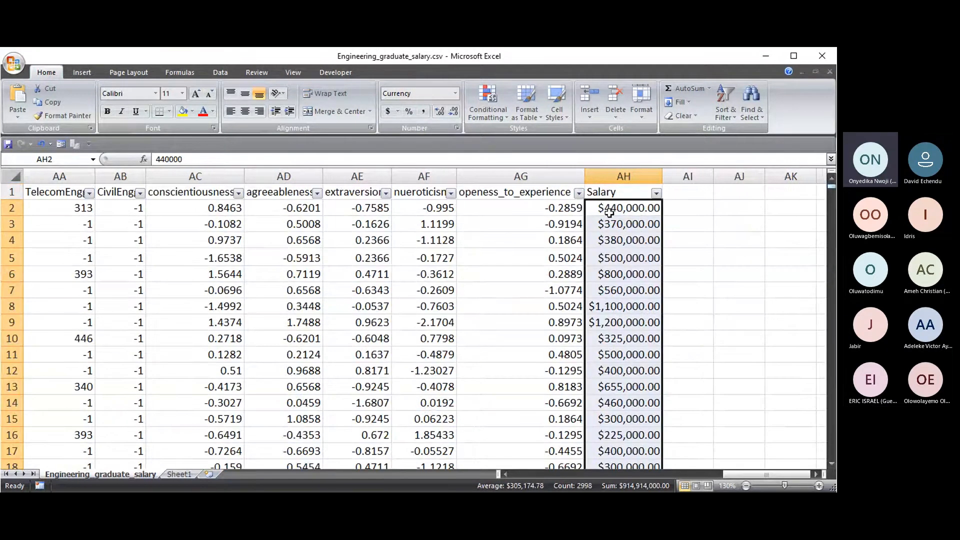
pyautogui.click(627, 208)
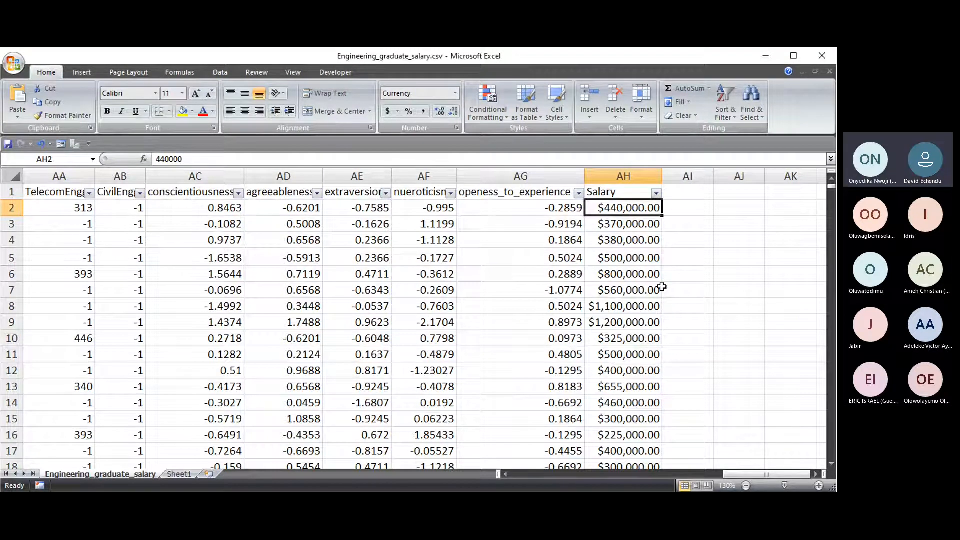
pyautogui.hotkey('ctrl', 'shift', 'Down')
pyautogui.moveTo(825, 459); pyautogui.dragTo(826, 182)
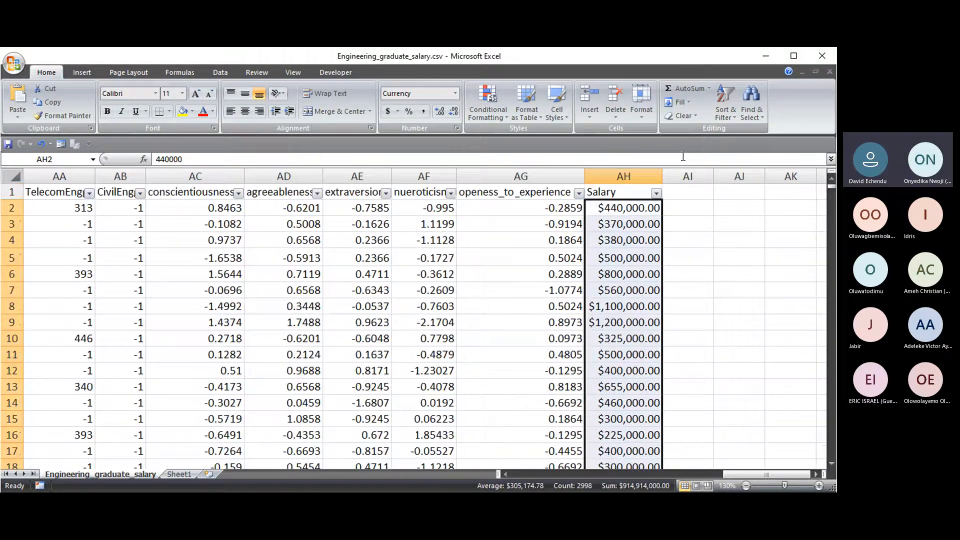
# - Apply Accounting format with the ₦ Yoruba (Nigeria) symbol to the salary column
pyautogui.click(399, 112)
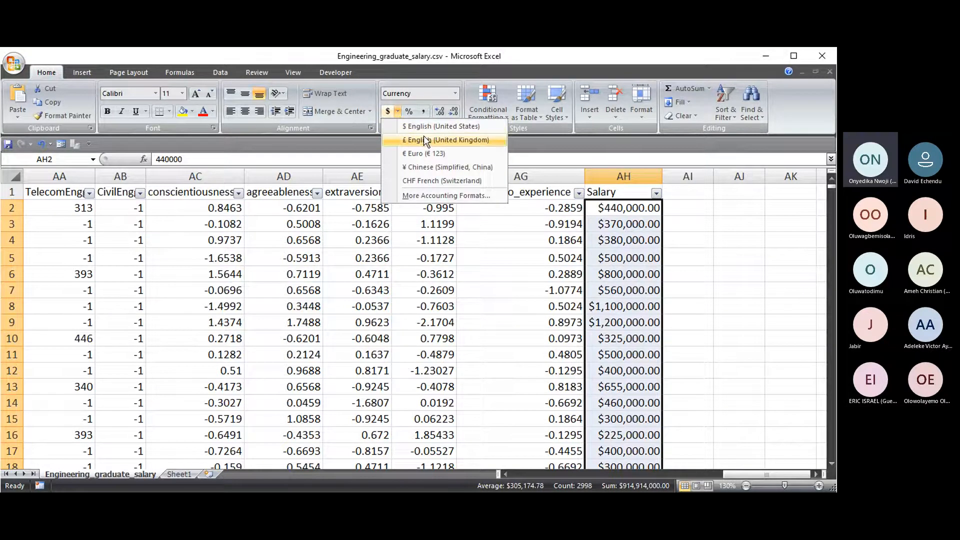
pyautogui.click(432, 196)
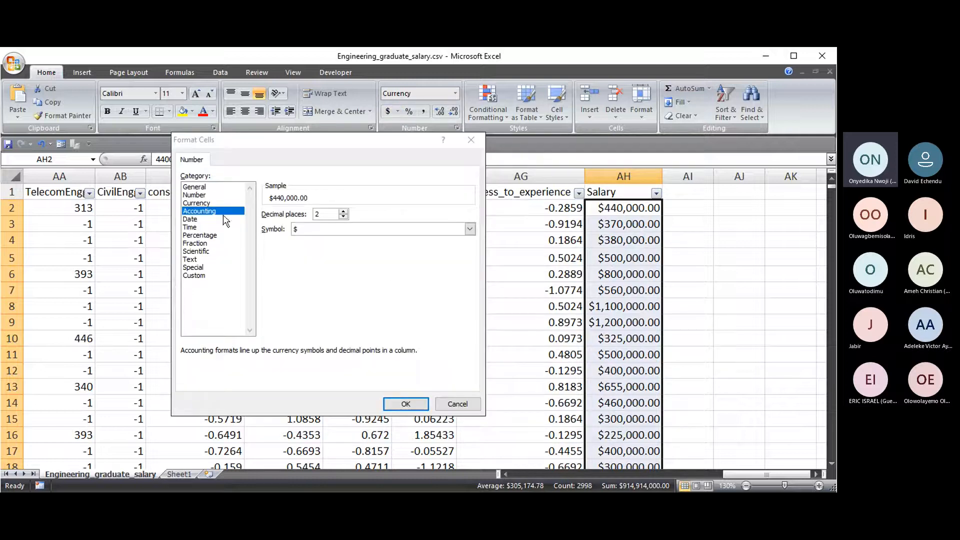
pyautogui.click(469, 229)
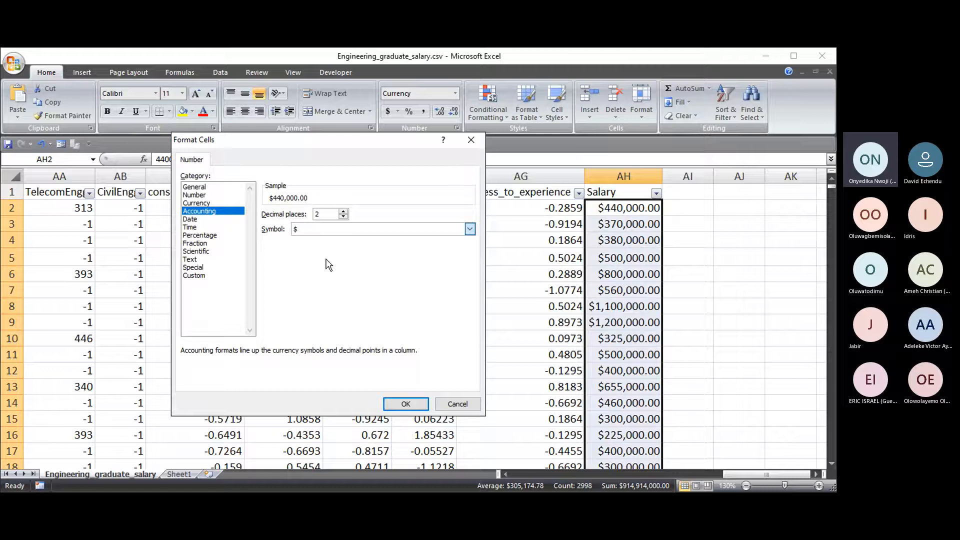
pyautogui.click(327, 276)
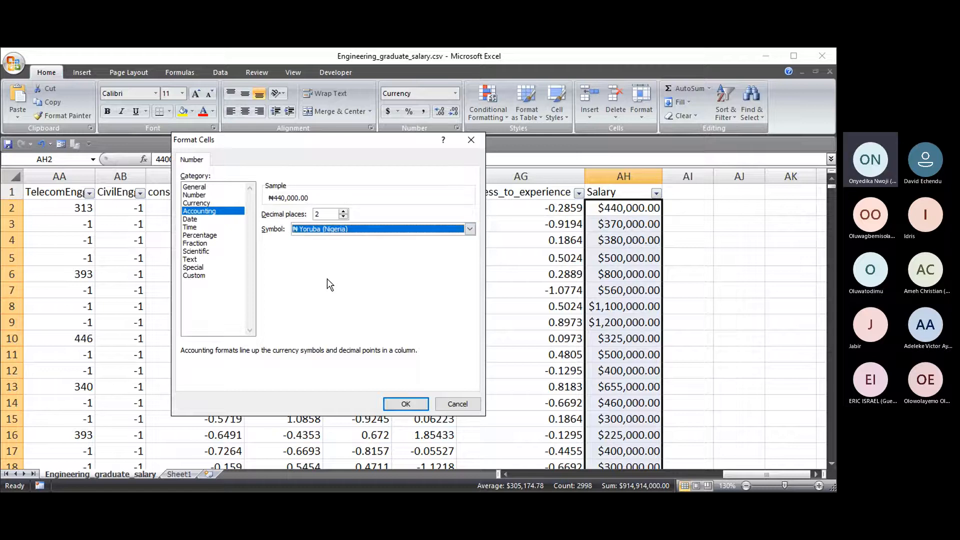
pyautogui.click(406, 404)
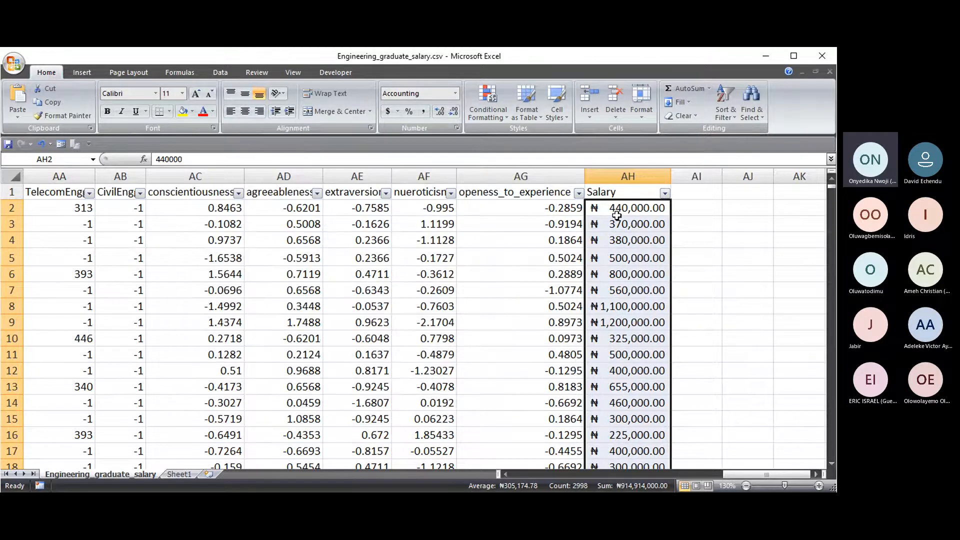
pyautogui.scroll(-5, 659, 228)
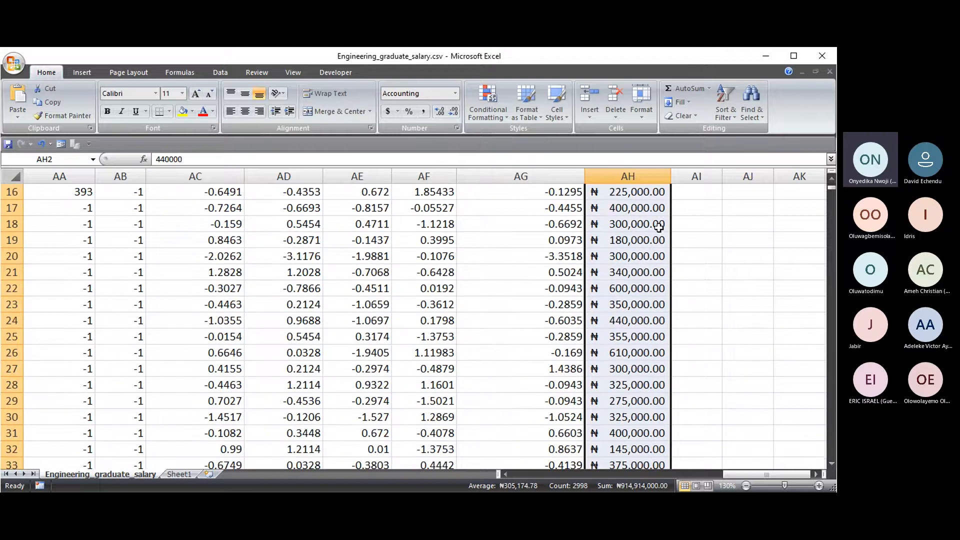
pyautogui.moveTo(832, 187)
pyautogui.mouseDown()
pyautogui.moveTo(831, 457)
pyautogui.moveTo(830, 184)
pyautogui.mouseUp()
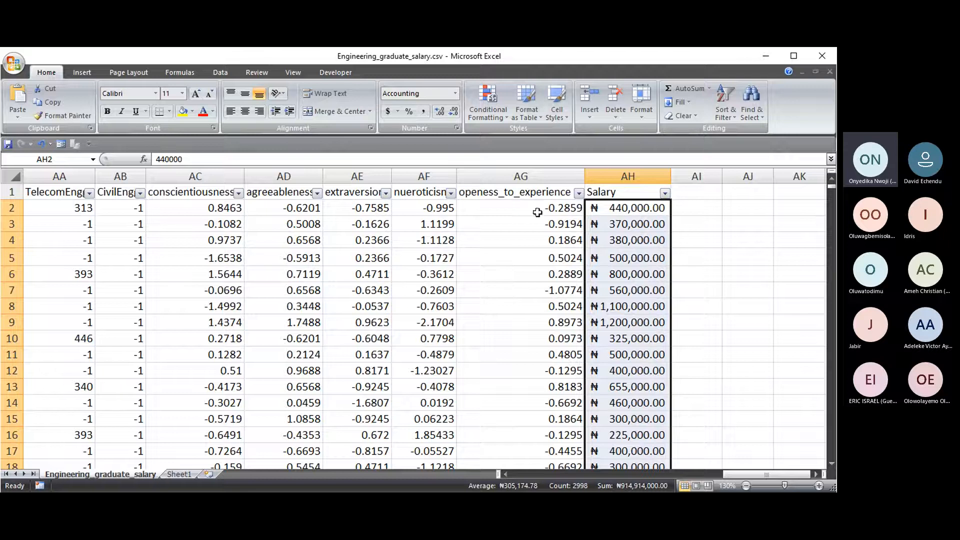
pyautogui.click(696, 206)
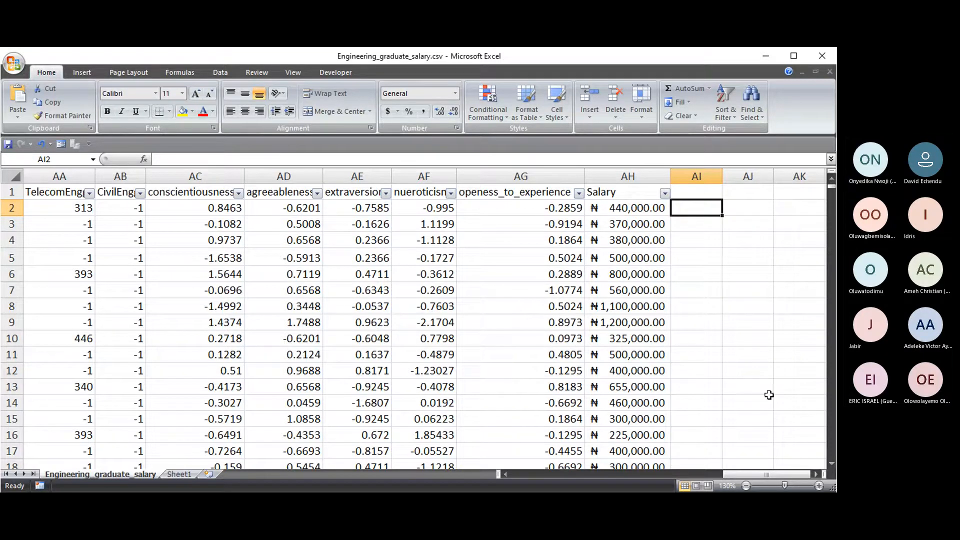
pyautogui.moveTo(770, 479); pyautogui.dragTo(538, 479)
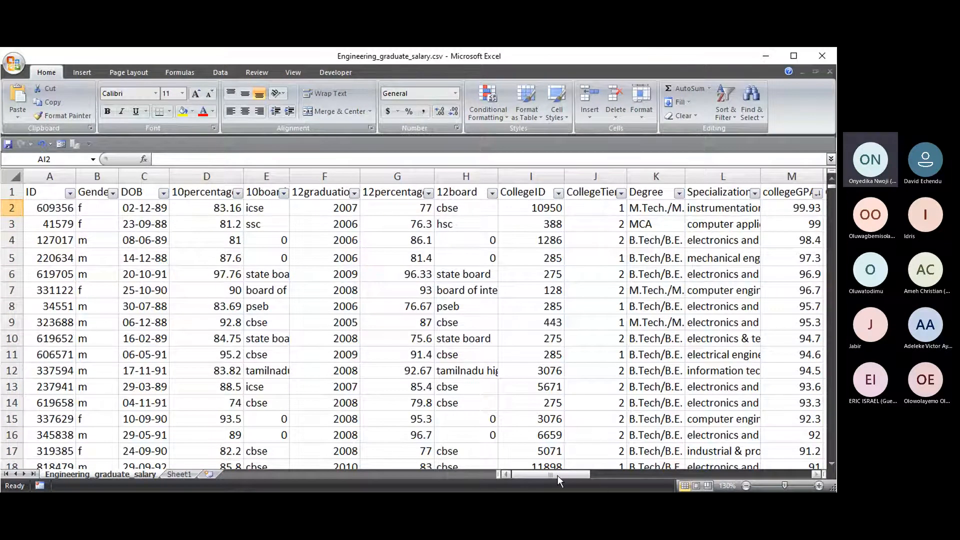
pyautogui.moveTo(557, 476); pyautogui.dragTo(771, 474)
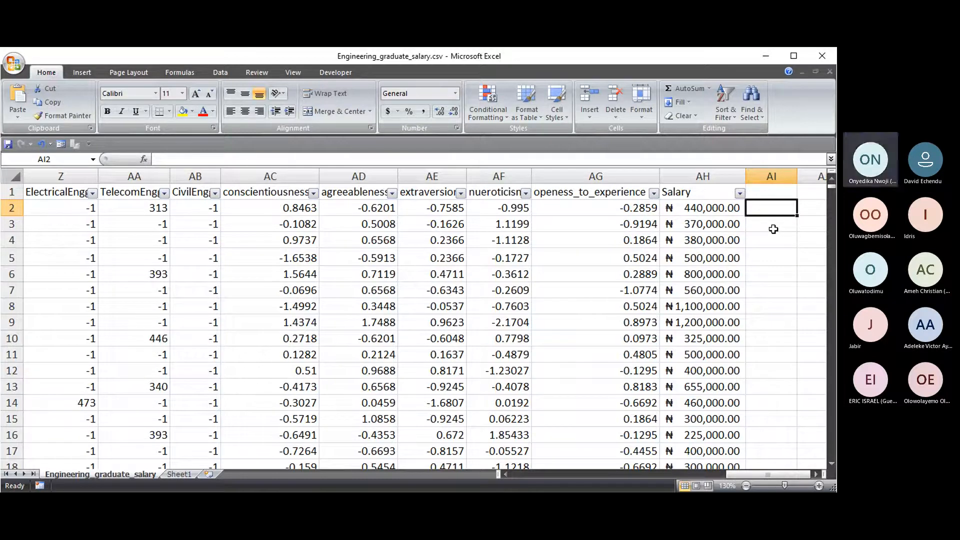
pyautogui.click(816, 475)
pyautogui.click(816, 474)
pyautogui.click(671, 224)
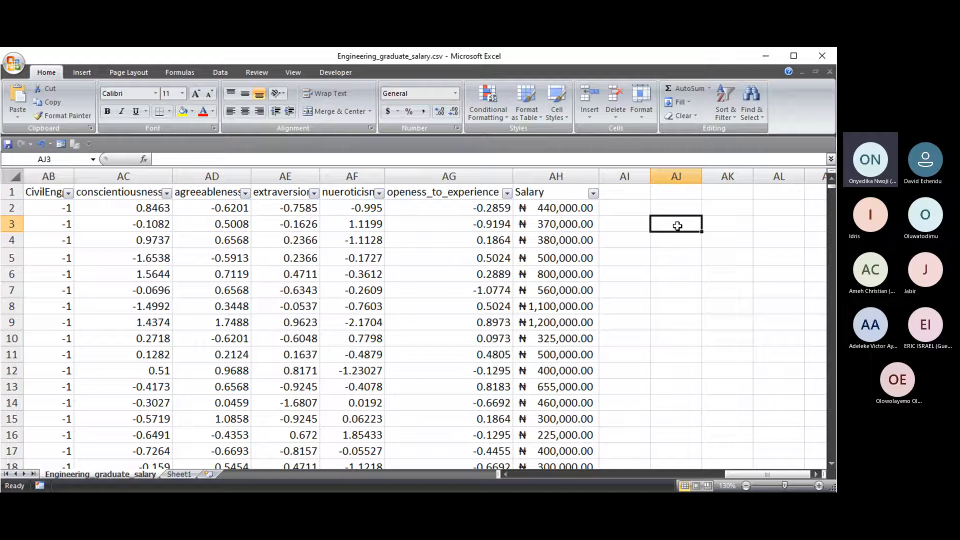
pyautogui.write('=')
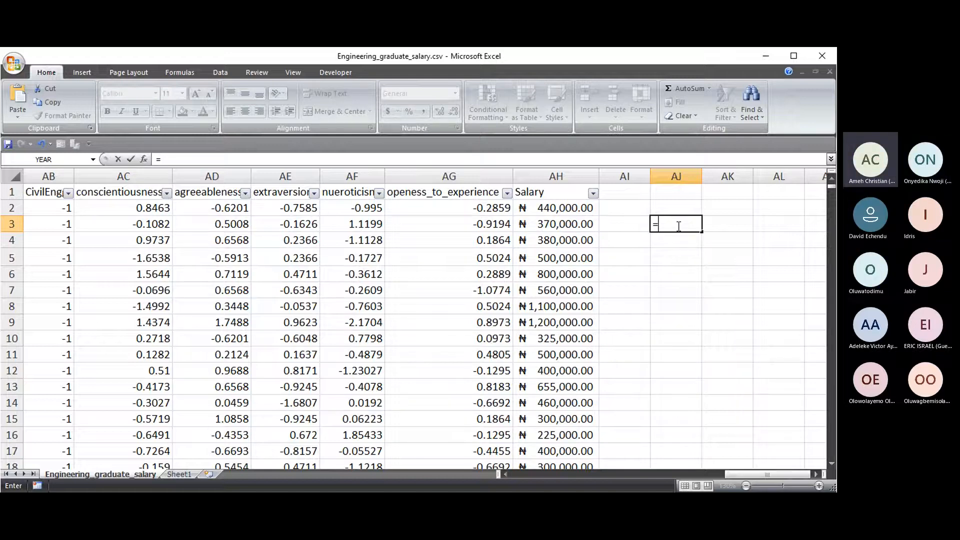
pyautogui.press('Escape')
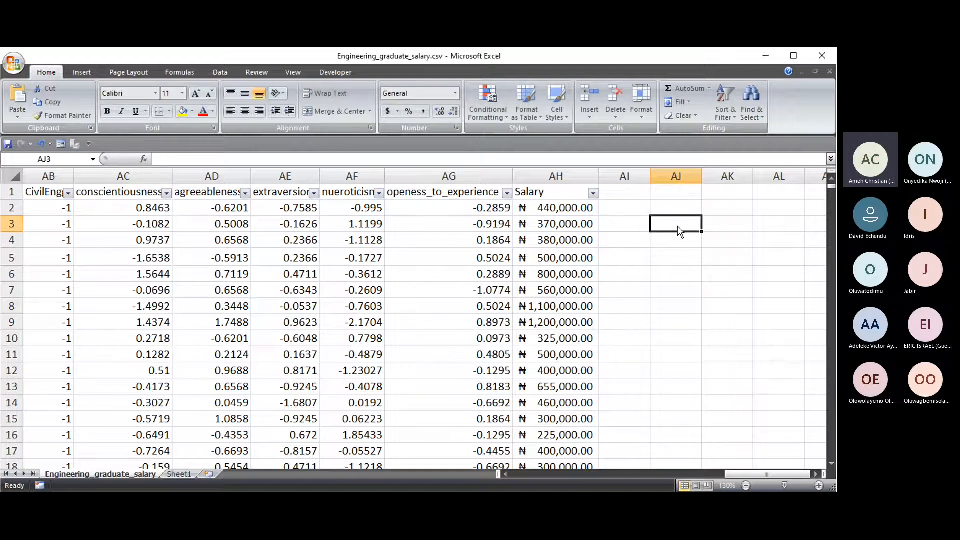
pyautogui.click(562, 207)
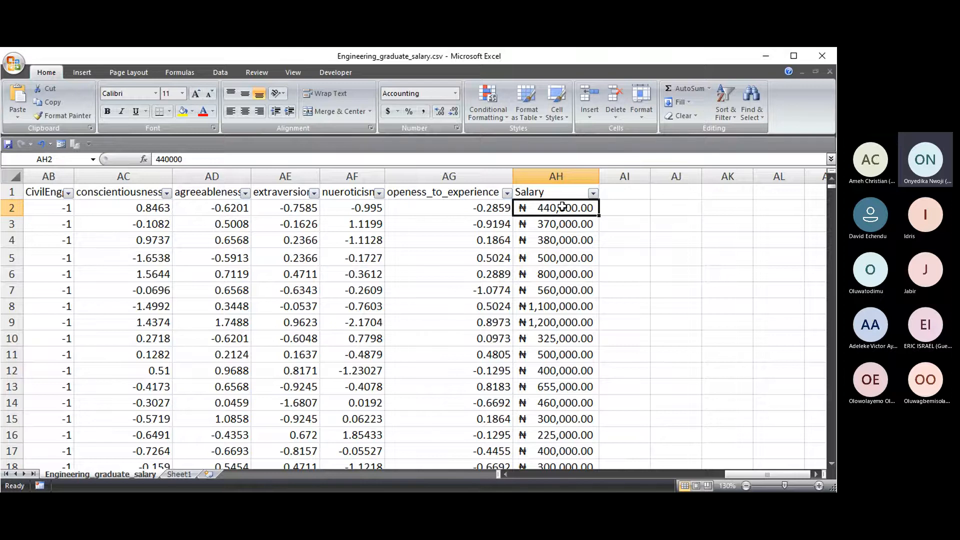
# - Apply dollar Accounting format to AH2:AH2999, then reselect the salaries and open the currency list
pyautogui.hotkey('ctrl', 'shift', 'Down')
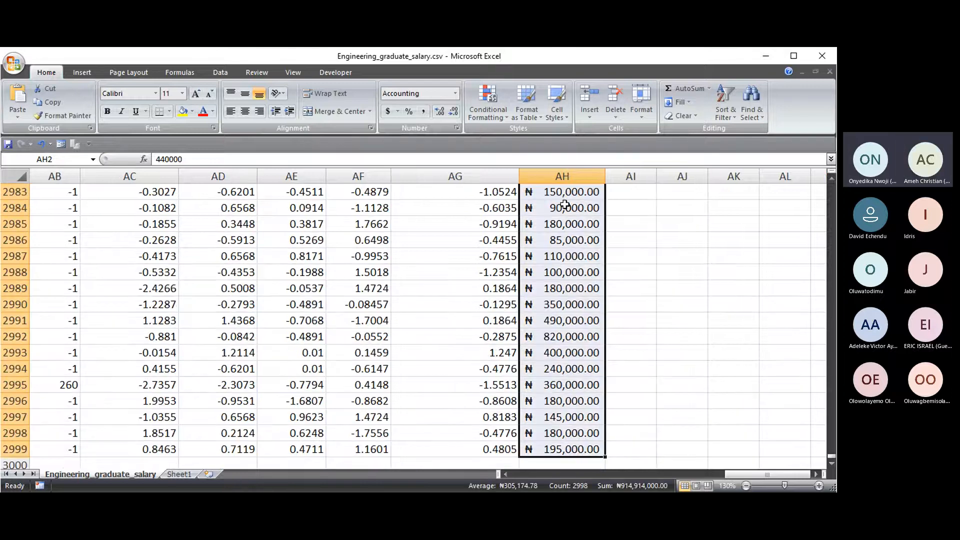
pyautogui.click(388, 111)
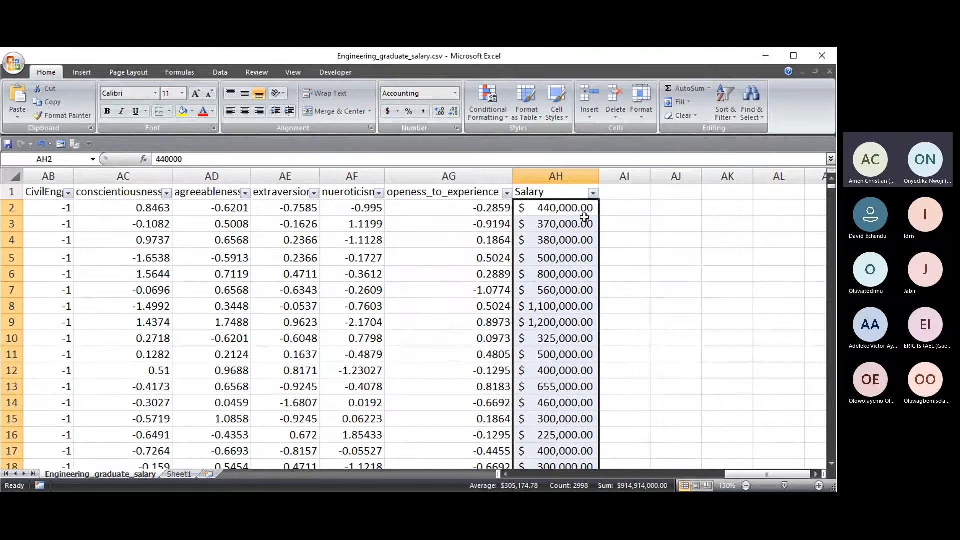
pyautogui.click(603, 207)
pyautogui.click(566, 207)
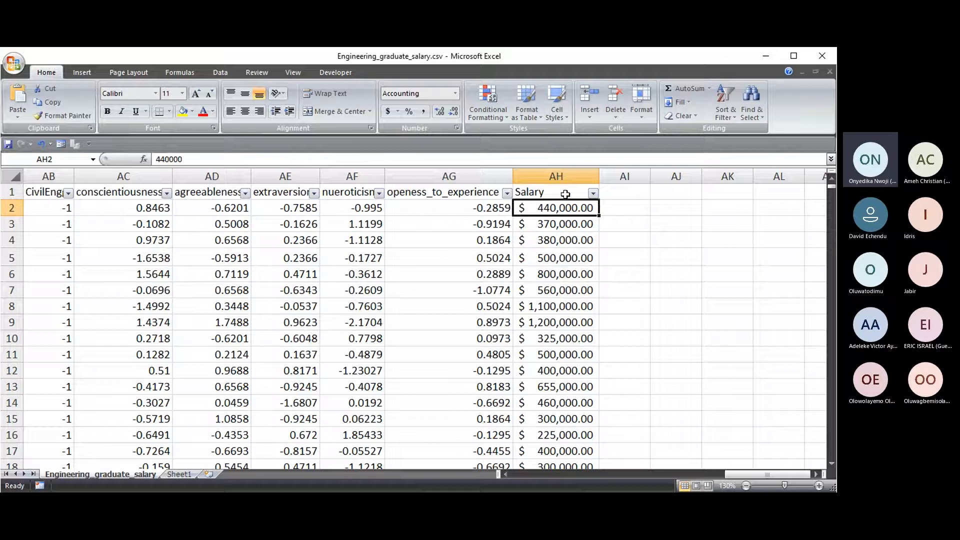
pyautogui.press('Down')
pyautogui.click(569, 207)
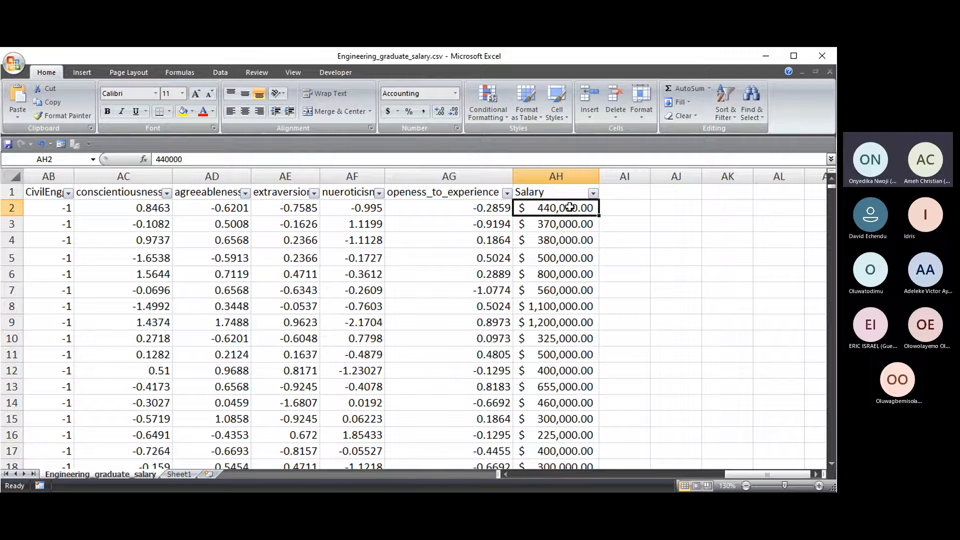
pyautogui.hotkey('ctrl', 'shift', 'Down')
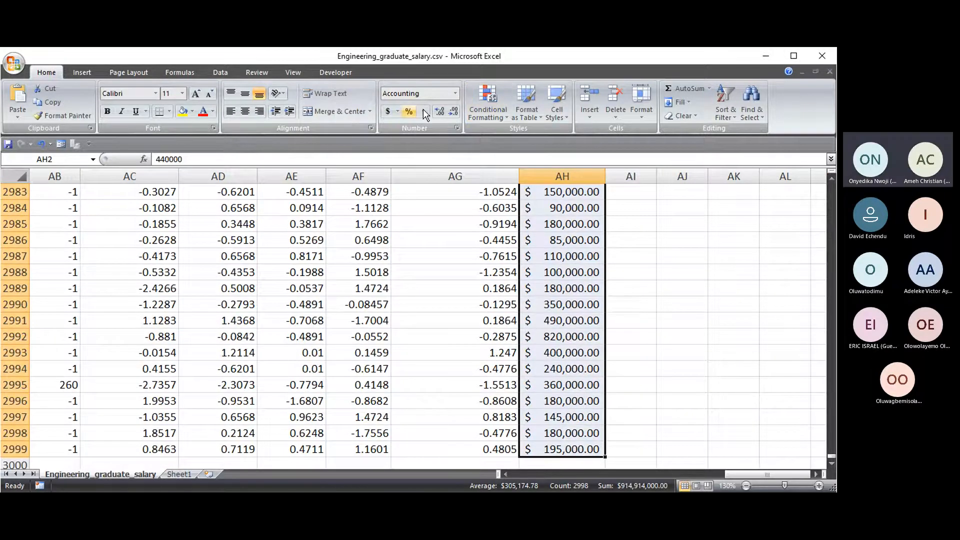
pyautogui.click(397, 112)
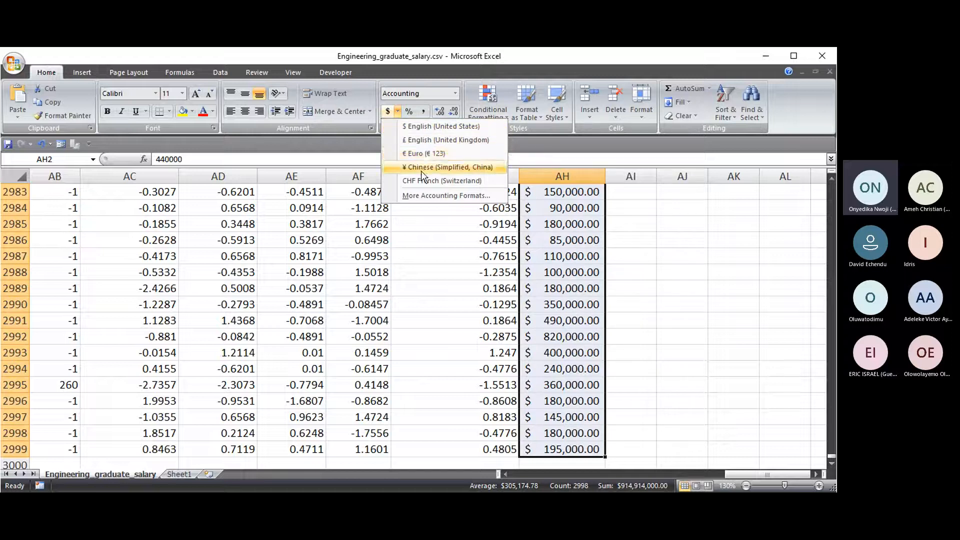
# - Choose Accounting with the ₦ Yoruba (Nigeria) symbol and 2 decimal places for the salaries
pyautogui.click(445, 196)
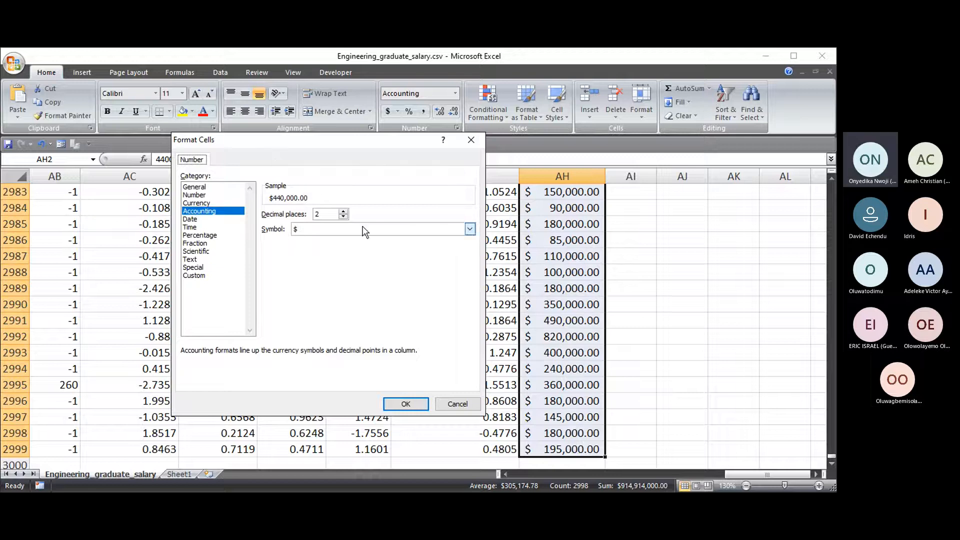
pyautogui.click(471, 231)
pyautogui.click(315, 281)
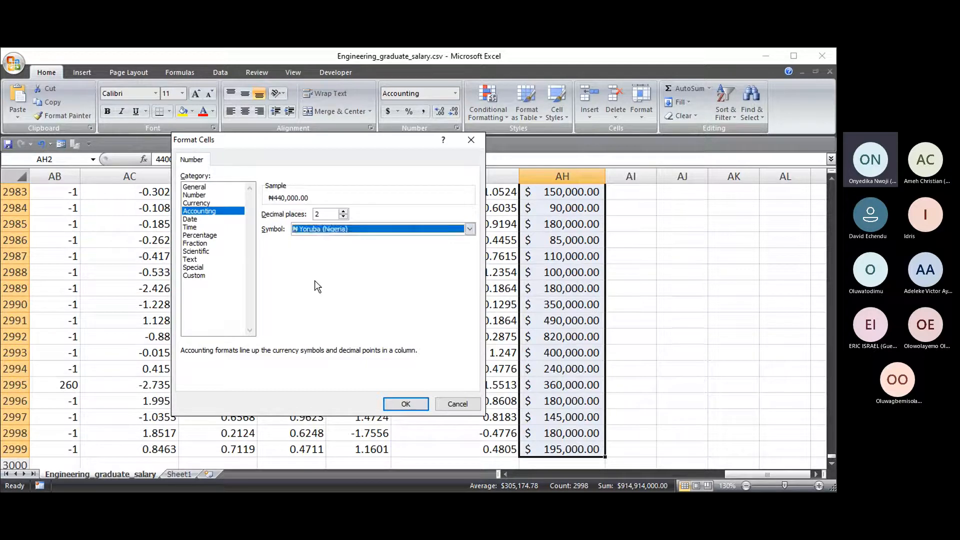
pyautogui.click(397, 403)
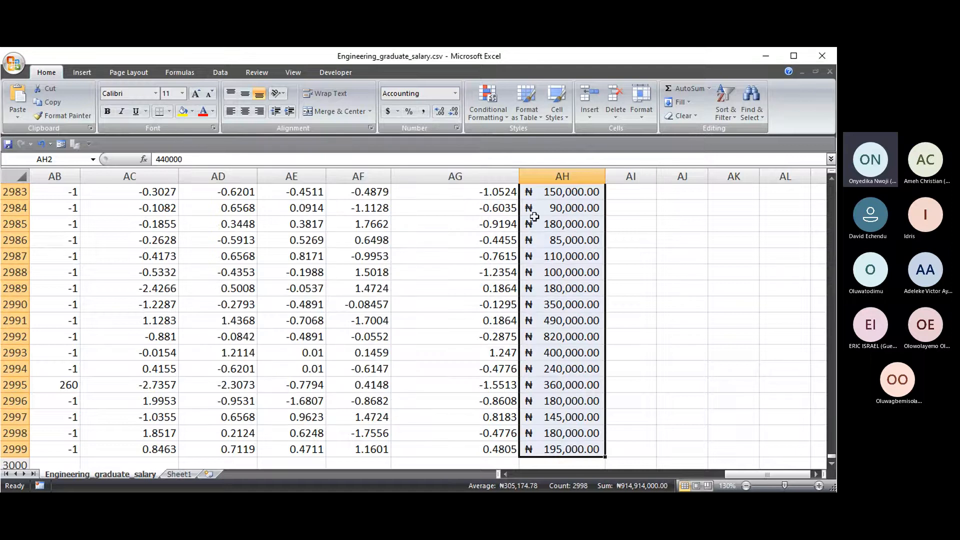
# - In cell AJ3, start a =SUM formula using the autocomplete list
pyautogui.moveTo(831, 456); pyautogui.dragTo(824, 181)
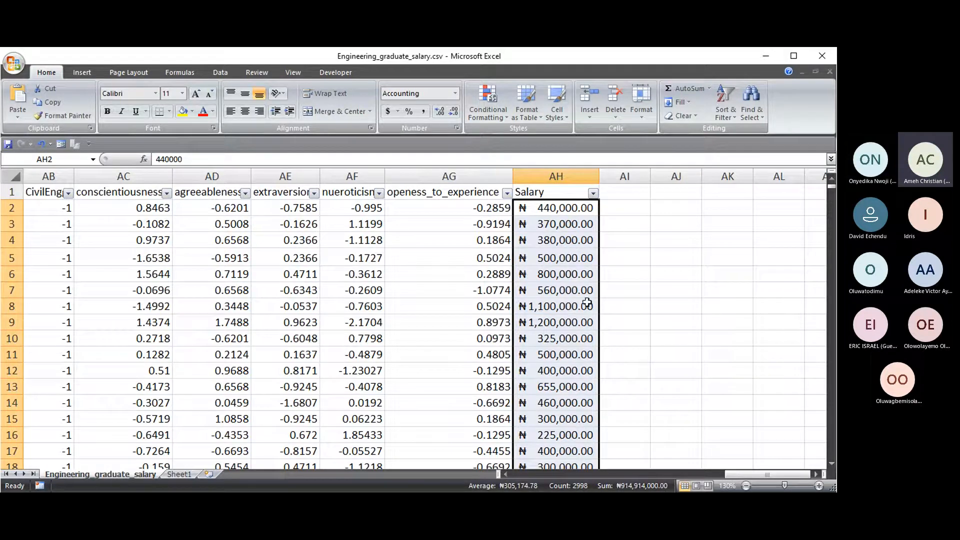
pyautogui.click(675, 223)
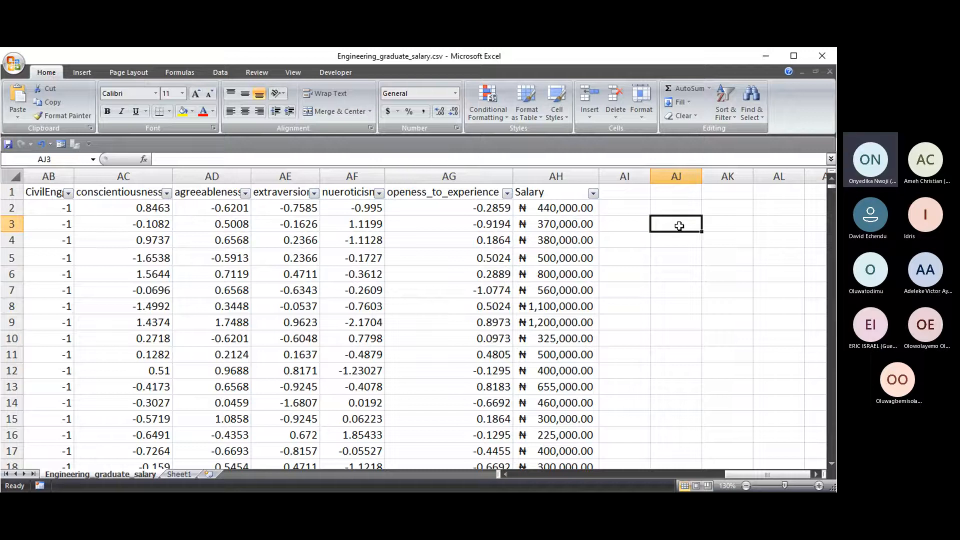
pyautogui.write('=')
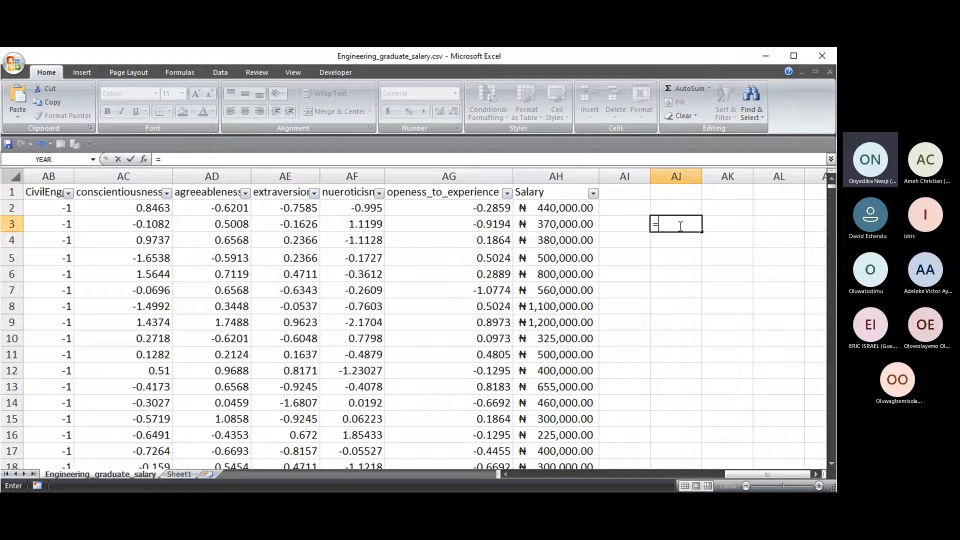
pyautogui.write('SU')
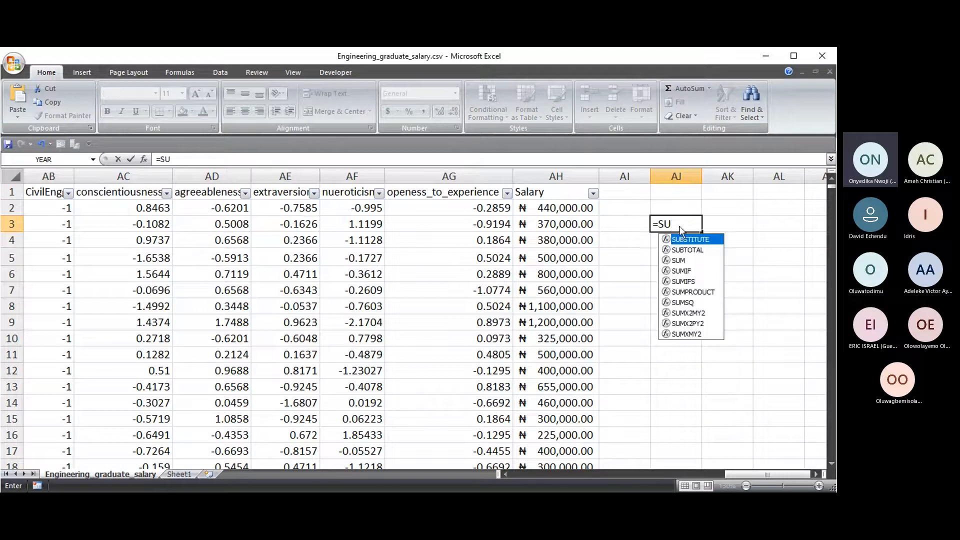
pyautogui.press('BackSpace')
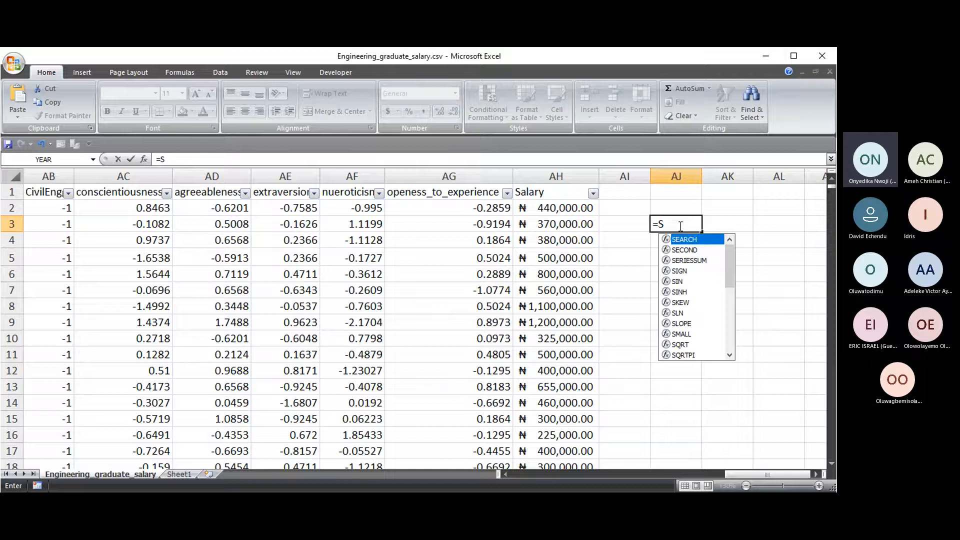
pyautogui.scroll(-6, 698, 263)
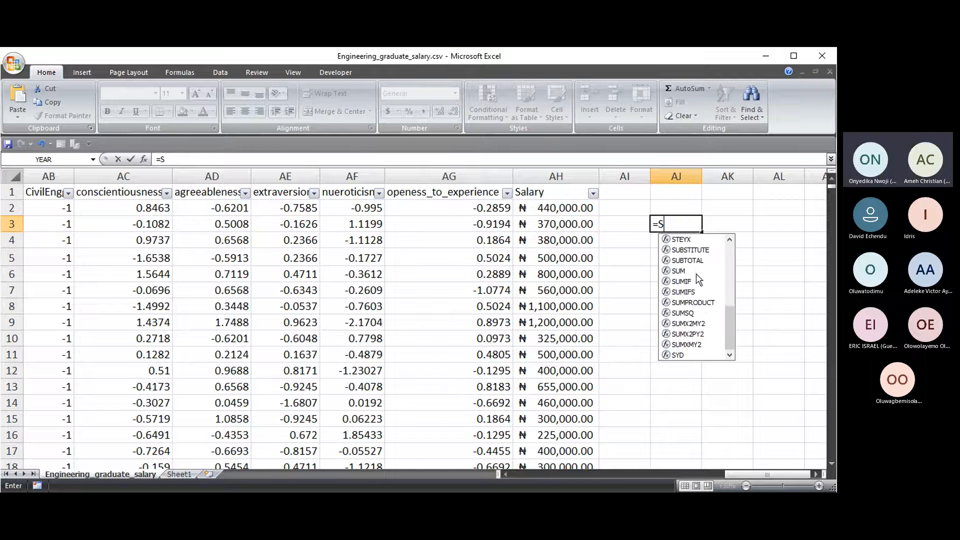
pyautogui.scroll(6, 695, 289)
pyautogui.write('U')
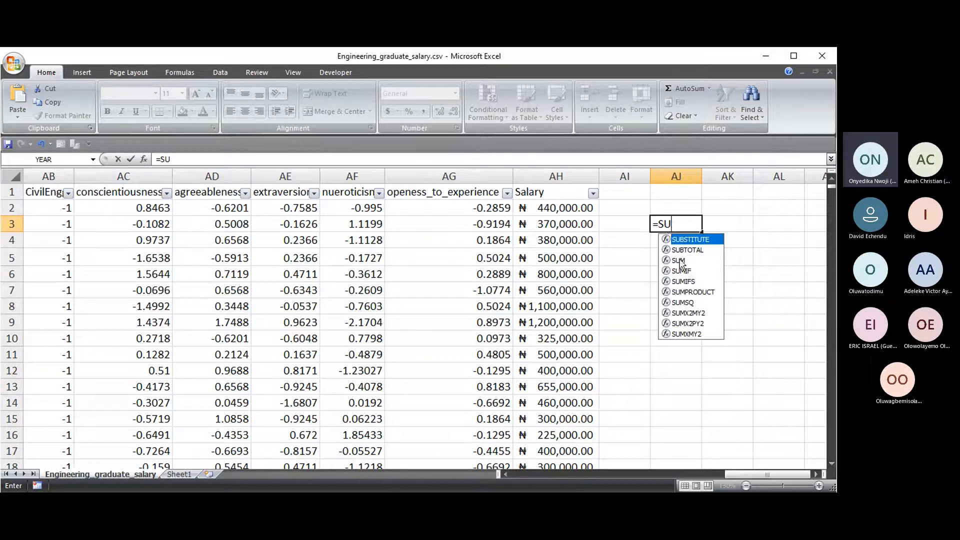
pyautogui.write('M')
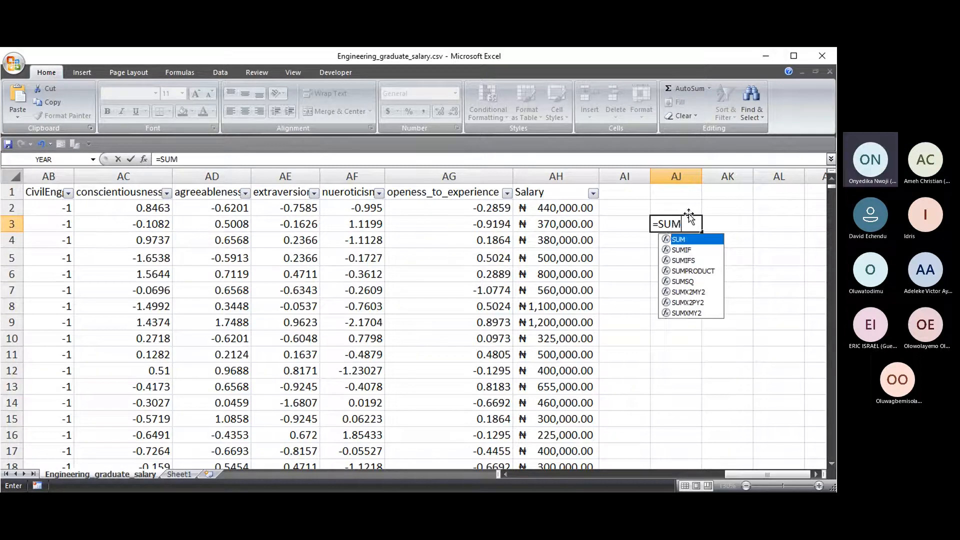
pyautogui.doubleClick(681, 239)
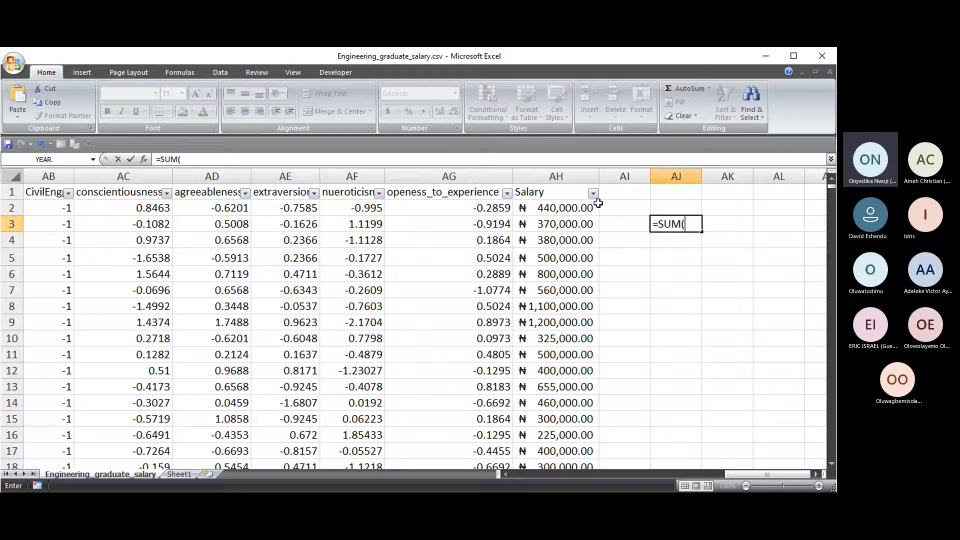
# - Finish AJ3 as =SUM(AH2,AH3,AH4) and confirm the ₦1,190,000.00 total for AH2:AH4
pyautogui.click(579, 209)
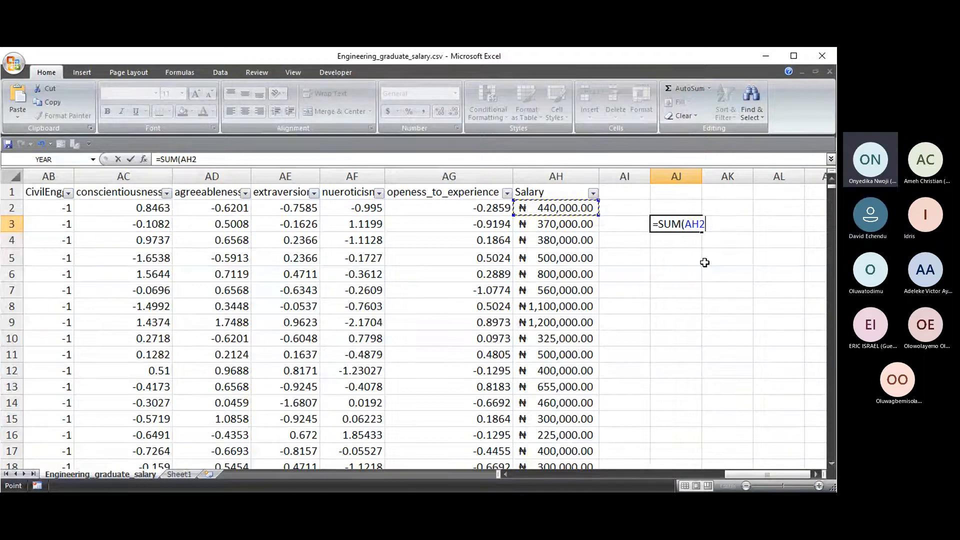
pyautogui.write(',')
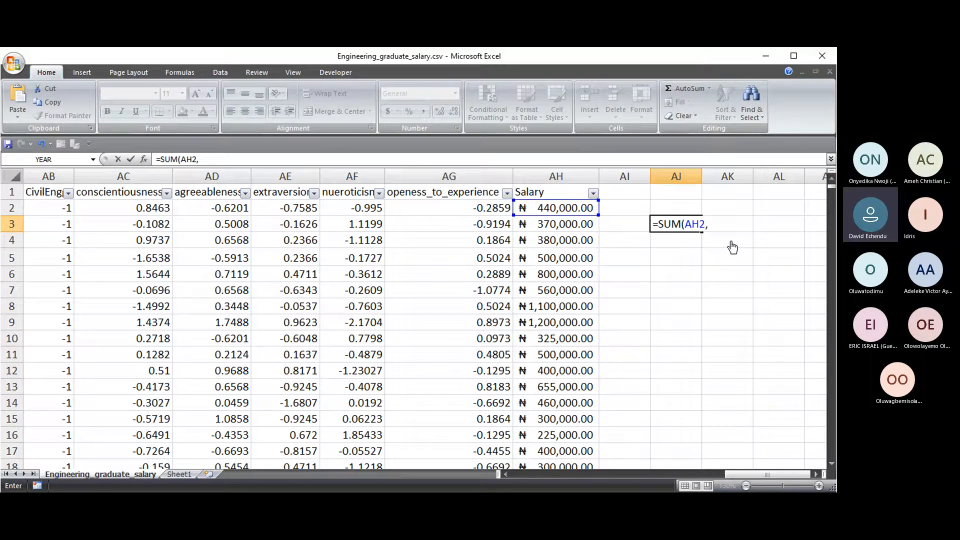
pyautogui.click(563, 224)
pyautogui.write(',')
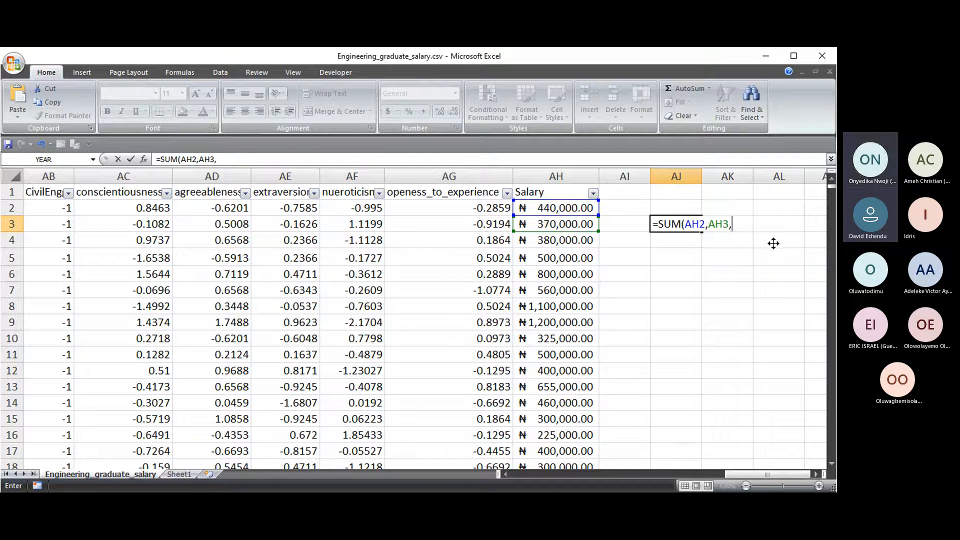
pyautogui.click(571, 243)
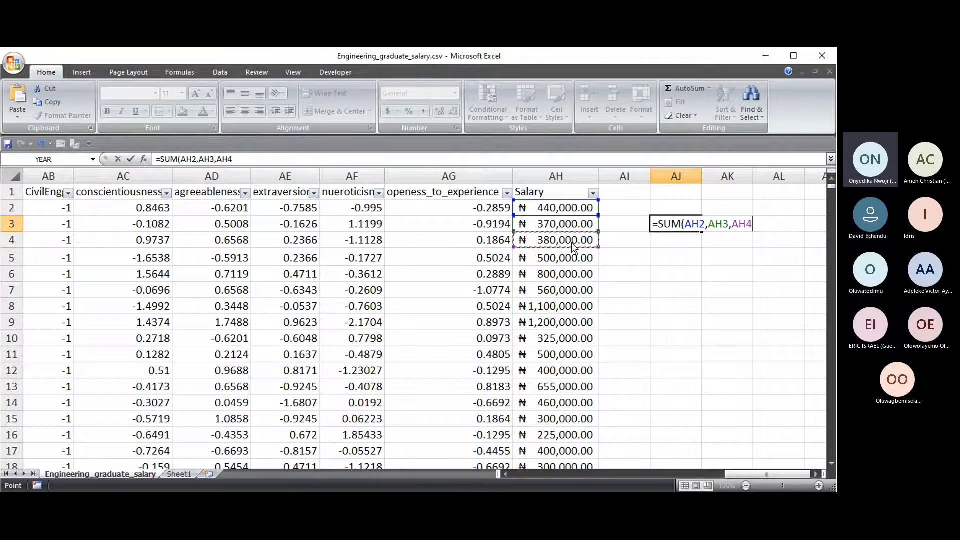
pyautogui.write(')')
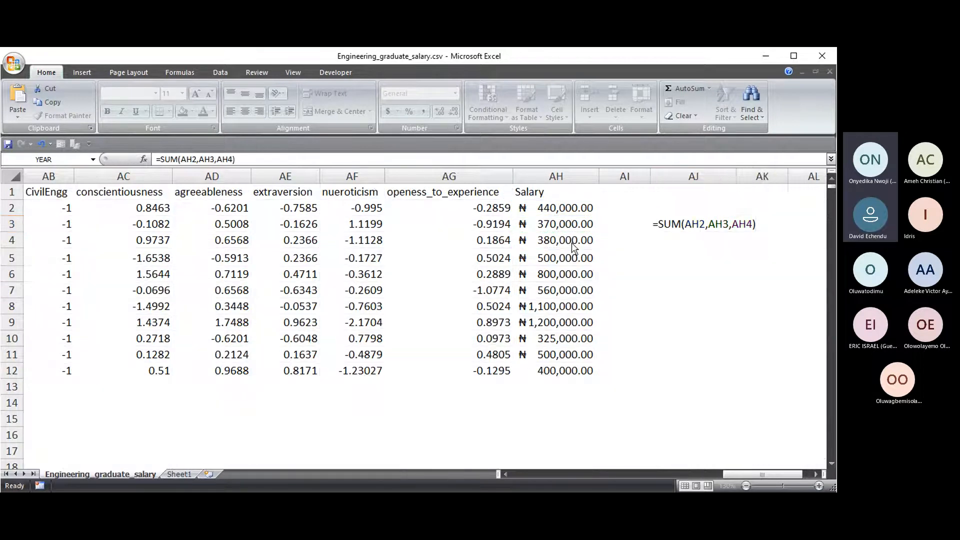
pyautogui.press('Return')
pyautogui.moveTo(563, 207); pyautogui.dragTo(560, 235)
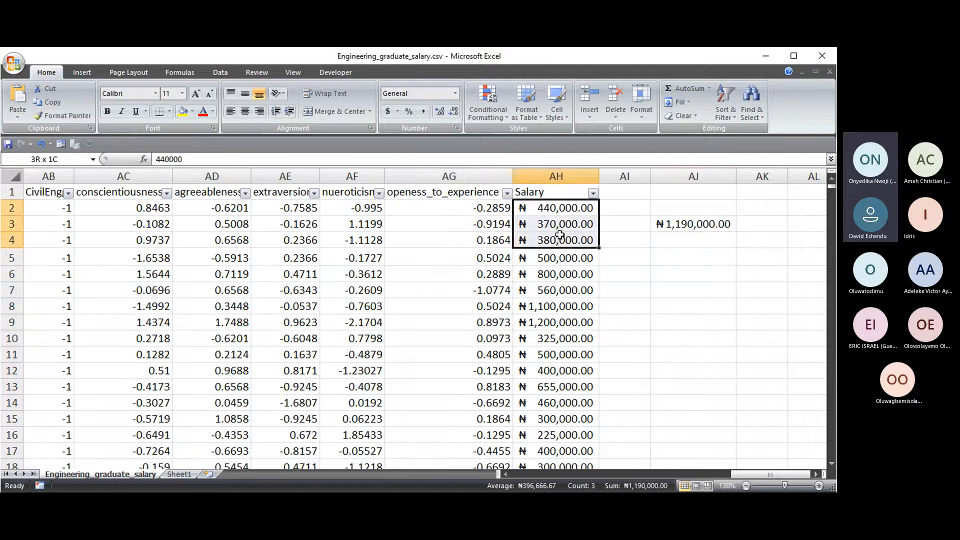
# - Delete the three-salary SUM from AJ3 and start a new formula with =
pyautogui.click(671, 240)
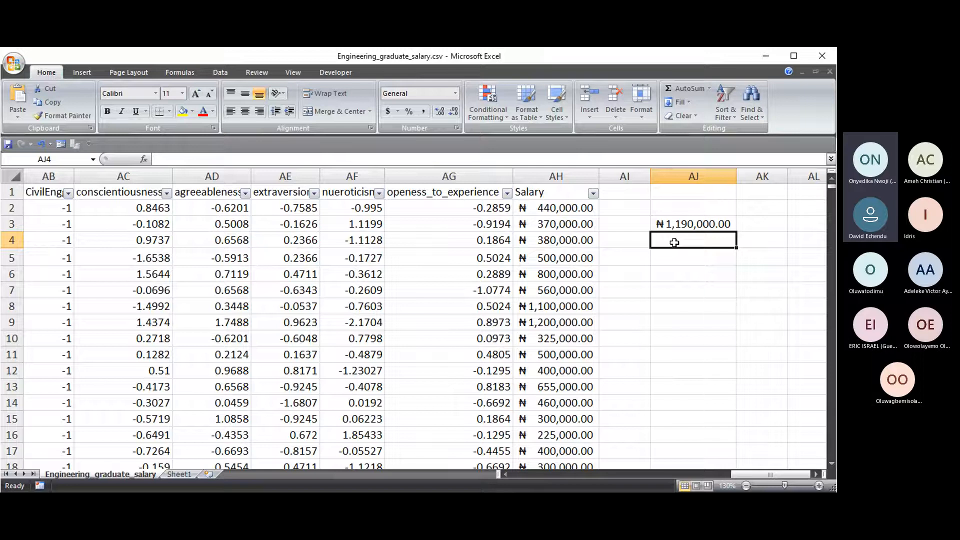
pyautogui.click(675, 225)
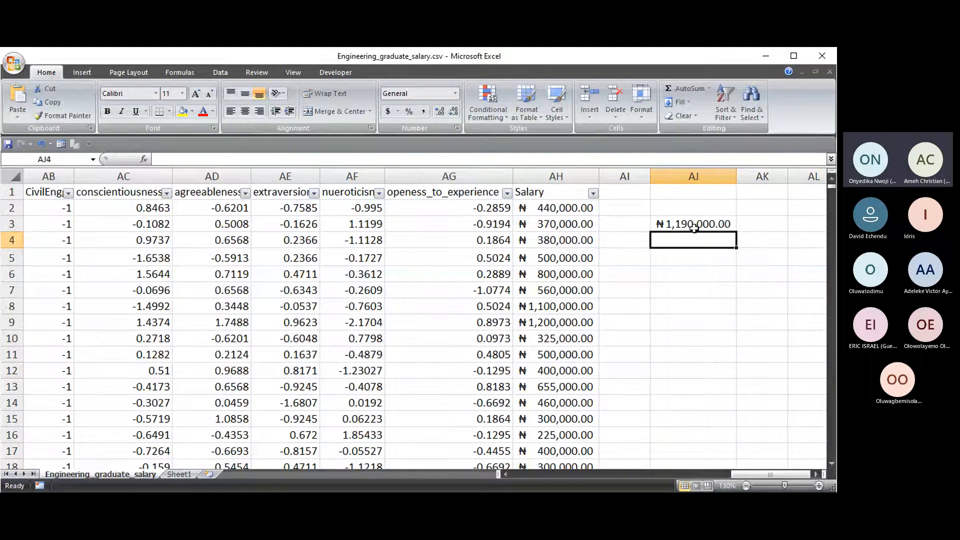
pyautogui.press('Delete')
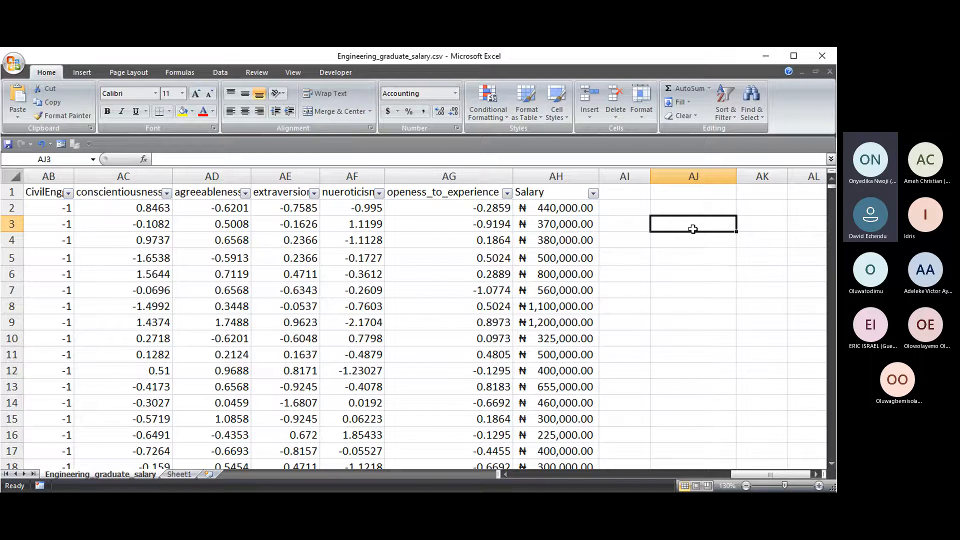
pyautogui.write('=')
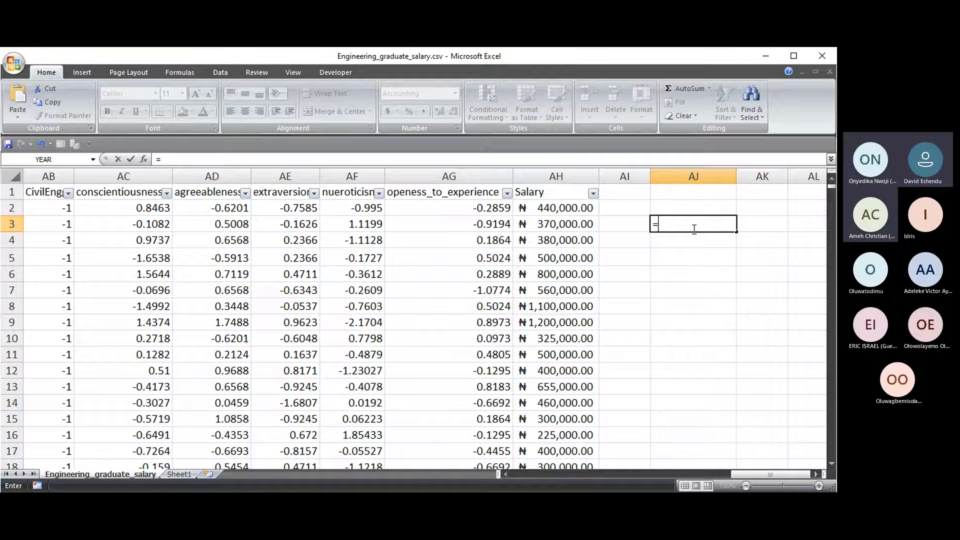
# - Enter the SUM function in AJ3's formula using autocomplete
pyautogui.write('SUM')
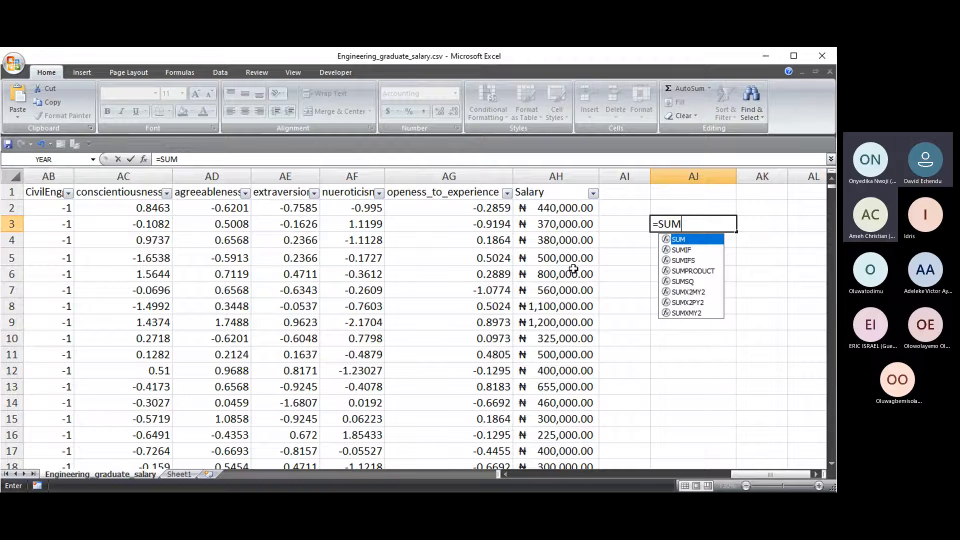
pyautogui.press('BackSpace')
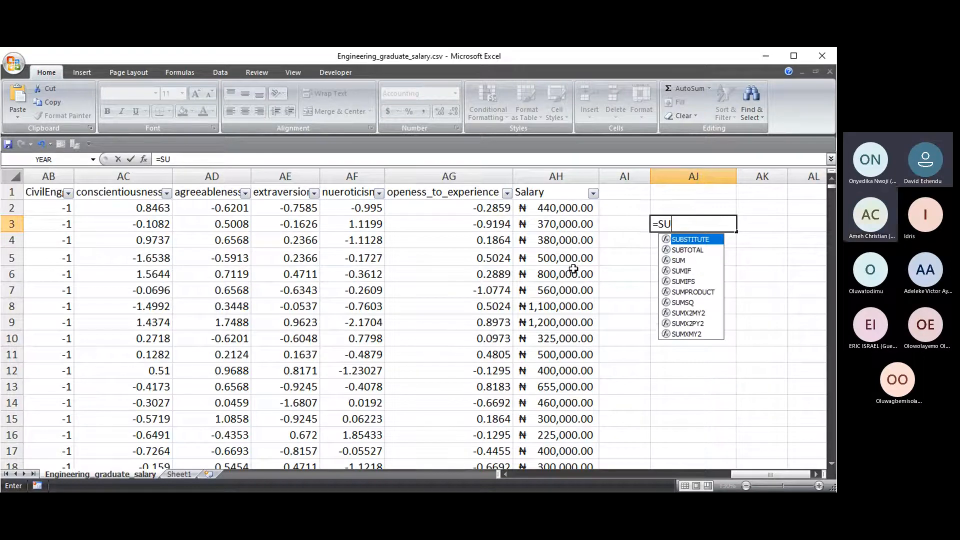
pyautogui.press('BackSpace')
pyautogui.write('U')
pyautogui.press('Down')
pyautogui.press('Down')
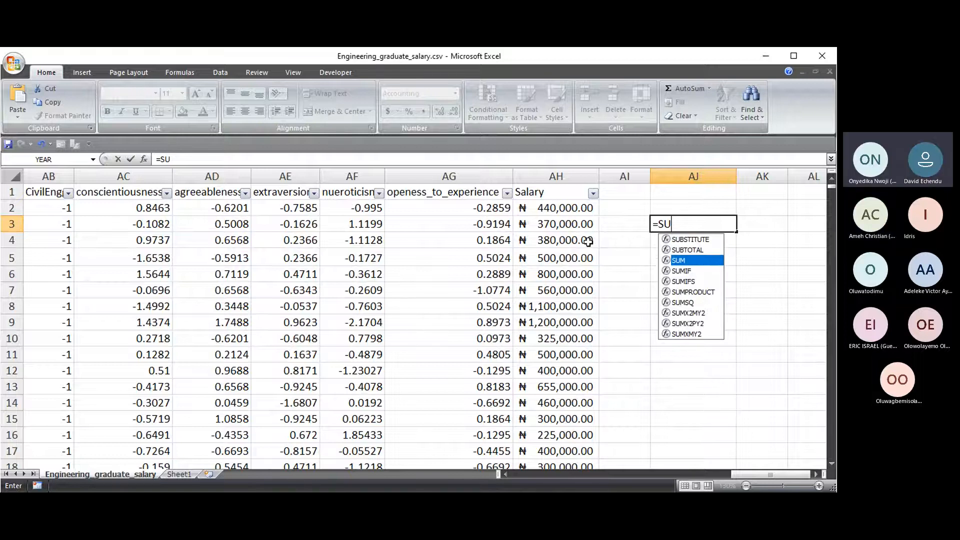
pyautogui.press('Tab')
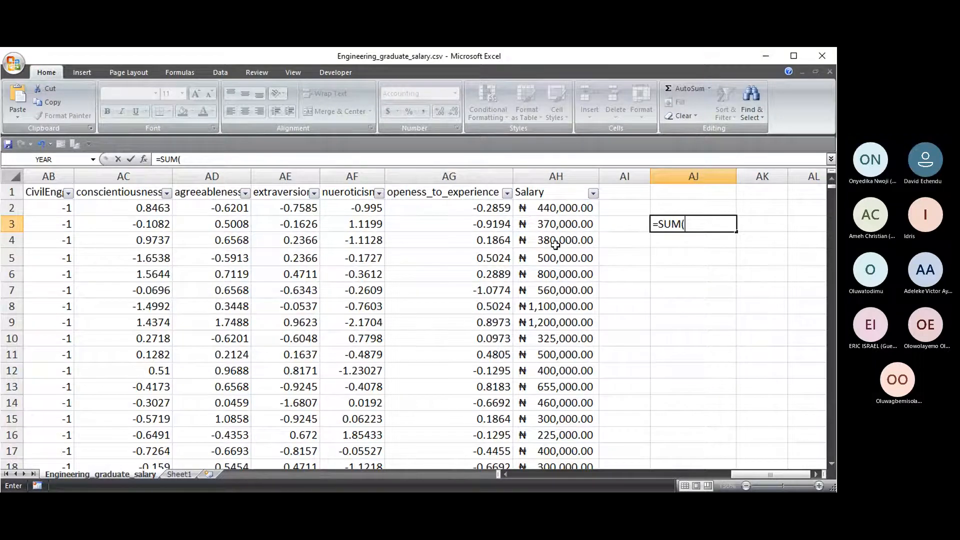
# - Add salary cells AH2, AH3, AH4, AH5 and AH6 as comma-separated SUM arguments
pyautogui.click(564, 209)
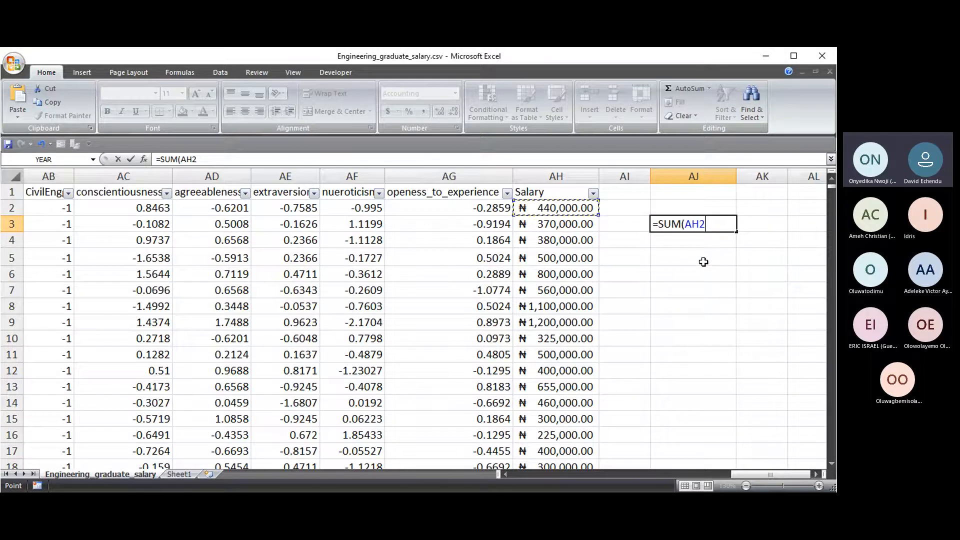
pyautogui.write(',')
pyautogui.click(563, 225)
pyautogui.write(',')
pyautogui.click(579, 242)
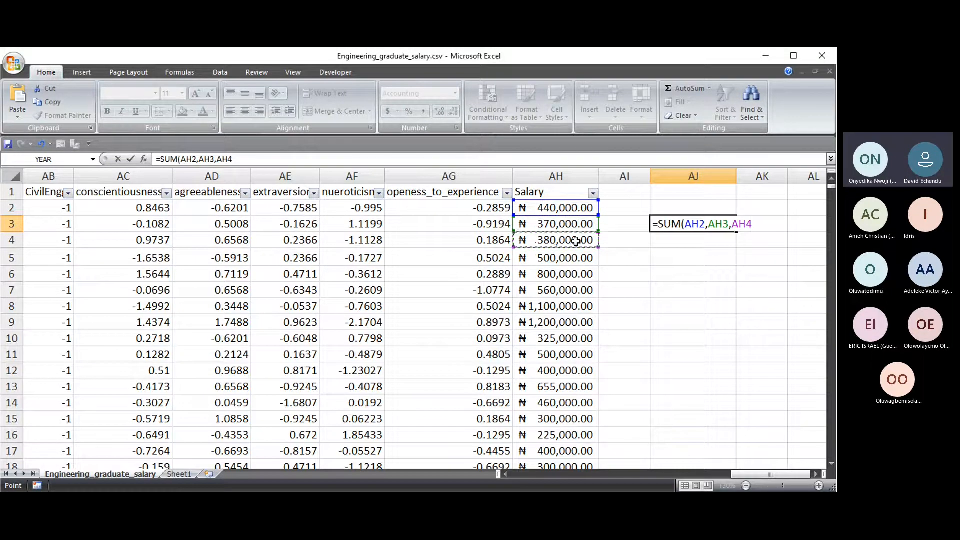
pyautogui.write(',')
pyautogui.click(558, 256)
pyautogui.write(',')
pyautogui.click(577, 278)
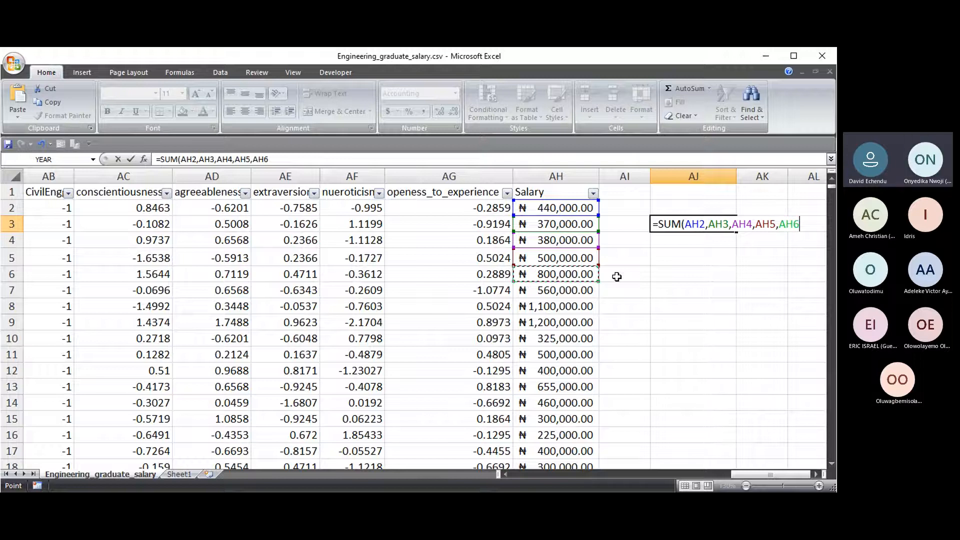
# - Commit the five-salary SUM in AJ3, check AH2:AH6, then retype =SUM( in AJ3
pyautogui.write(')')
pyautogui.press('Return')
pyautogui.moveTo(545, 208); pyautogui.dragTo(552, 275)
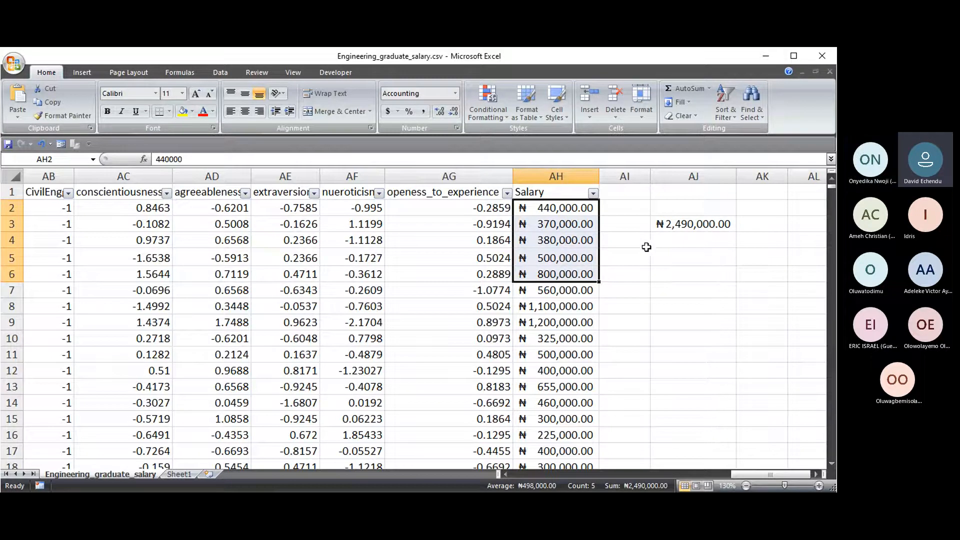
pyautogui.click(686, 228)
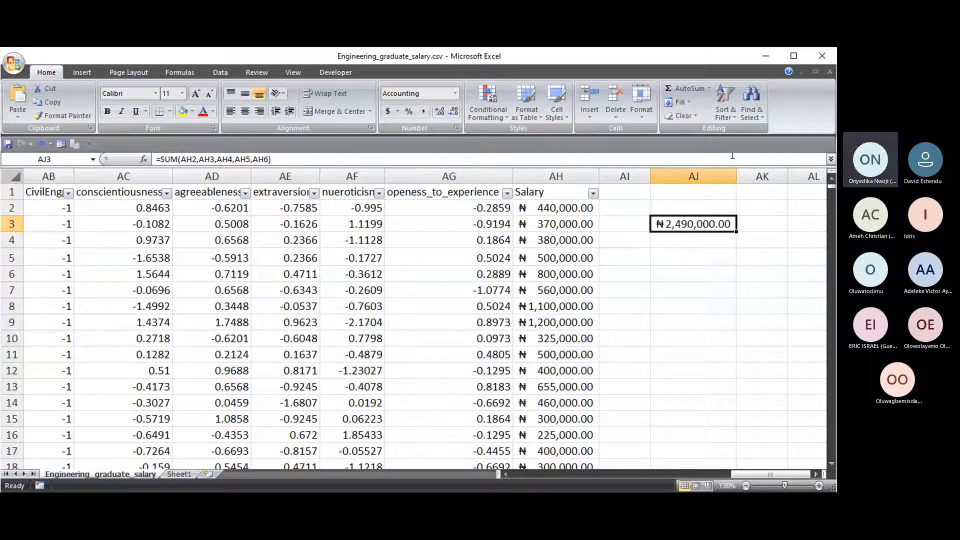
pyautogui.write('=')
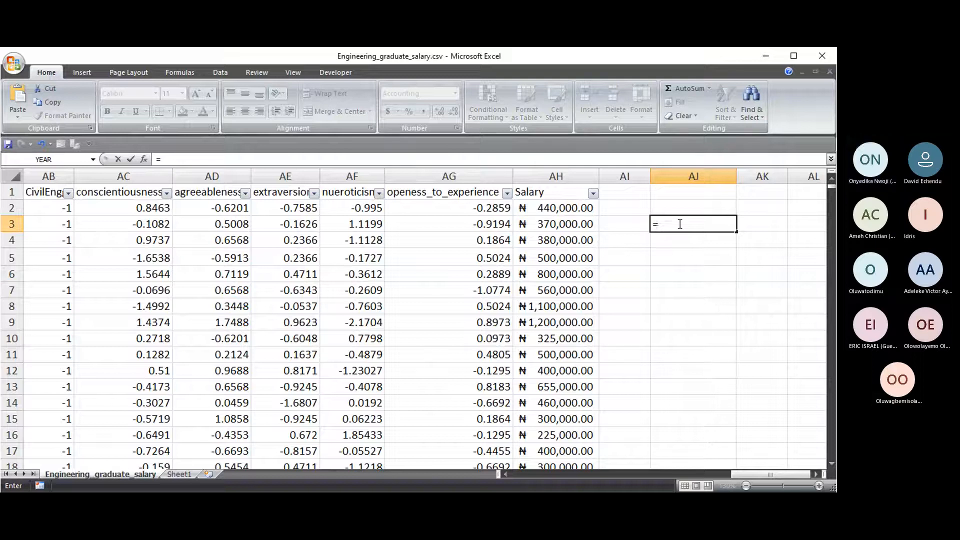
pyautogui.write('SUM(')
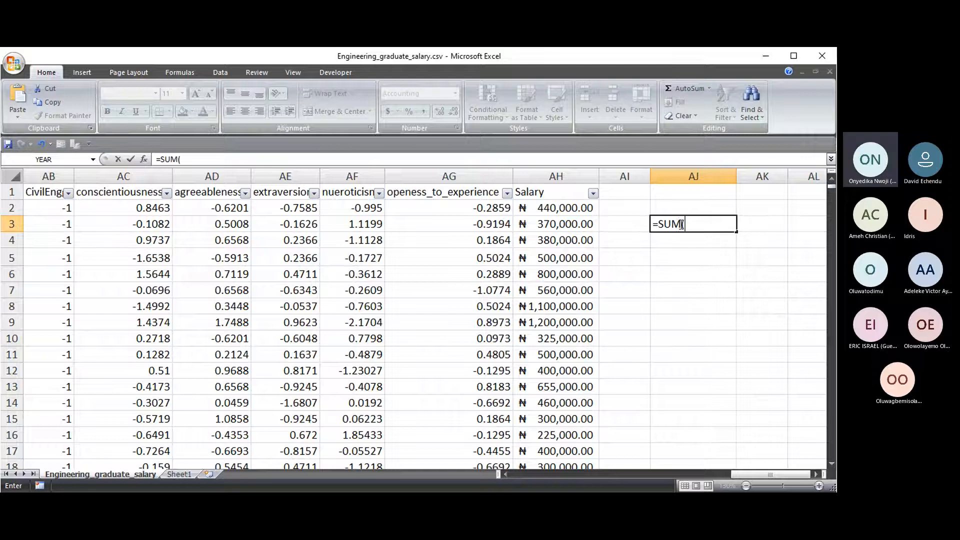
# - Try AH2:AH32 as the SUM range in AJ3, then delete it, leaving =SUM(
pyautogui.click(562, 208)
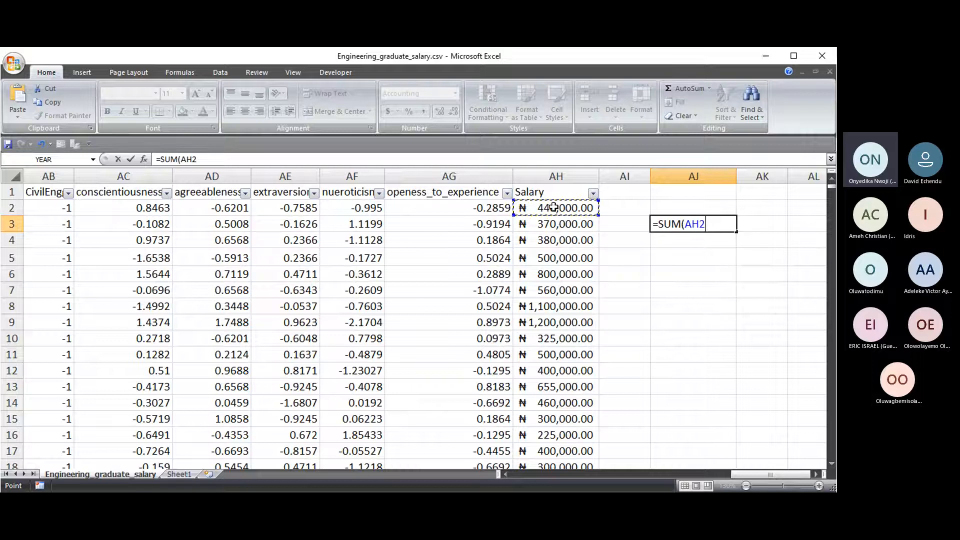
pyautogui.moveTo(553, 208); pyautogui.dragTo(554, 470)
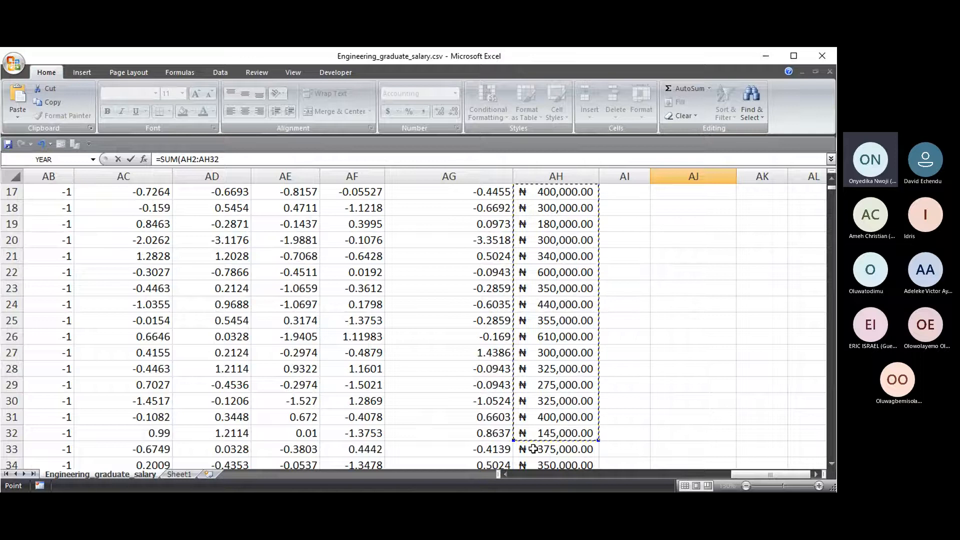
pyautogui.click(830, 182)
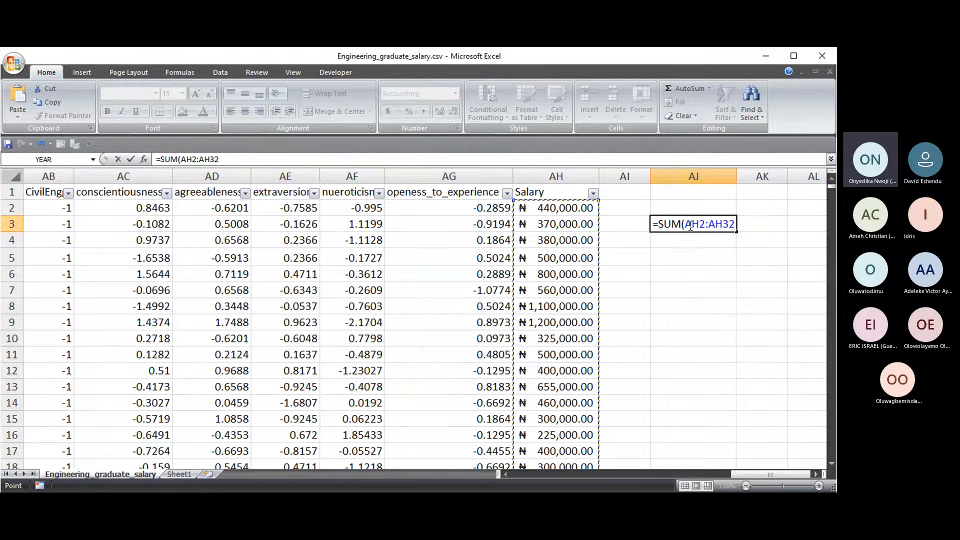
pyautogui.moveTo(684, 225); pyautogui.dragTo(706, 225)
pyautogui.click(706, 225)
pyautogui.doubleClick(714, 228)
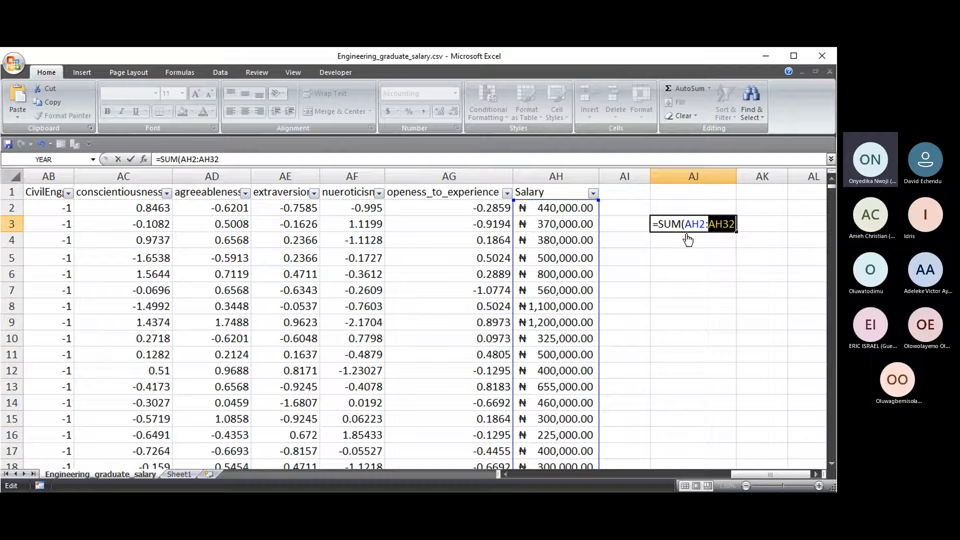
pyautogui.press('BackSpace')
pyautogui.press('BackSpace')
pyautogui.press('BackSpace')
pyautogui.press('BackSpace')
pyautogui.press('BackSpace')
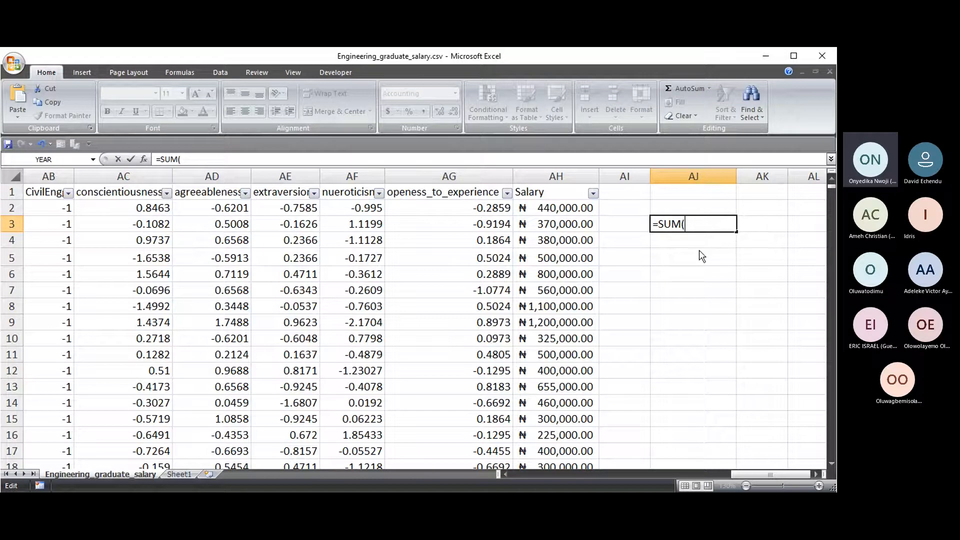
# - Complete AJ3 as =SUM(AH2:AH2999), totalling the whole Salary column to ₦914,914,000.00
pyautogui.click(569, 209)
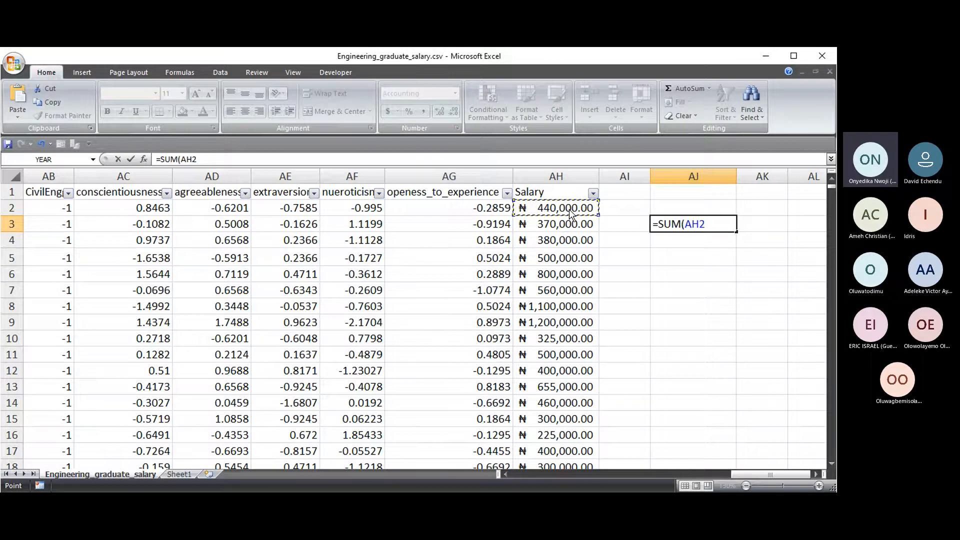
pyautogui.hotkey('ctrl', 'shift', 'Down')
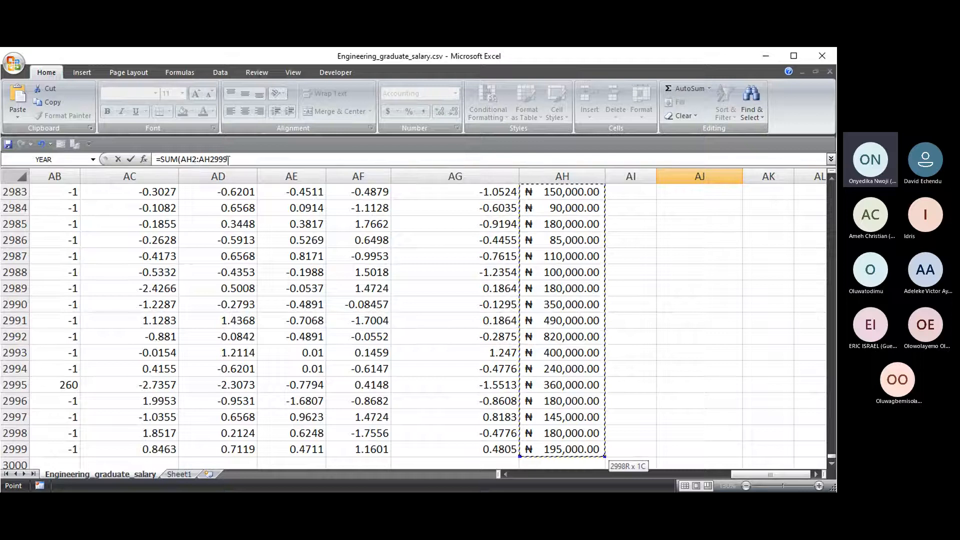
pyautogui.click(233, 160)
pyautogui.write(')')
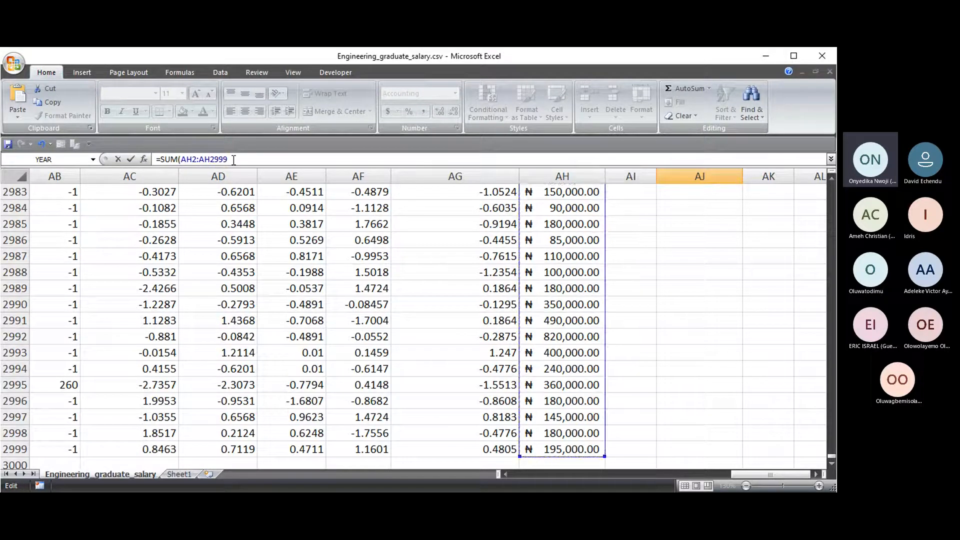
pyautogui.press('BackSpace')
pyautogui.write(')')
pyautogui.press('Return')
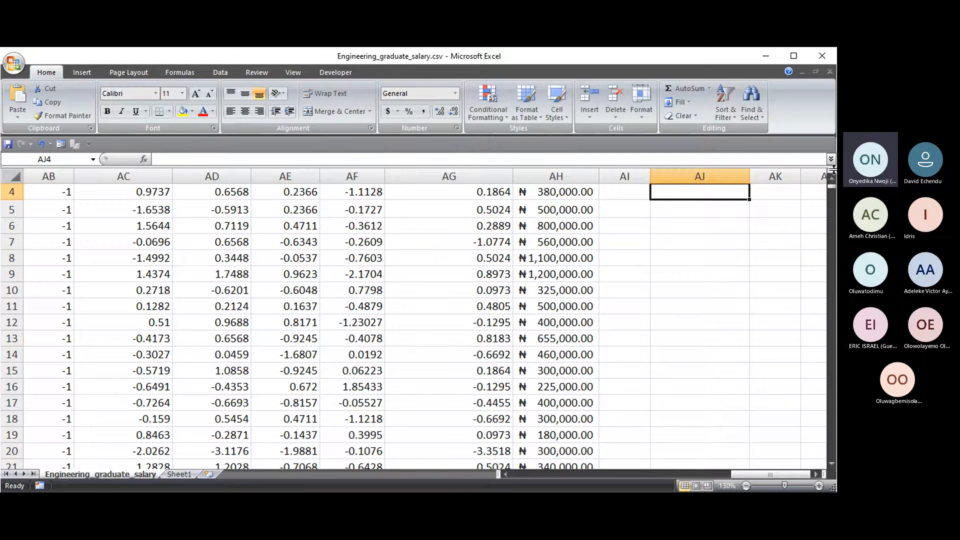
pyautogui.scroll(1, 697, 250)
pyautogui.click(717, 228)
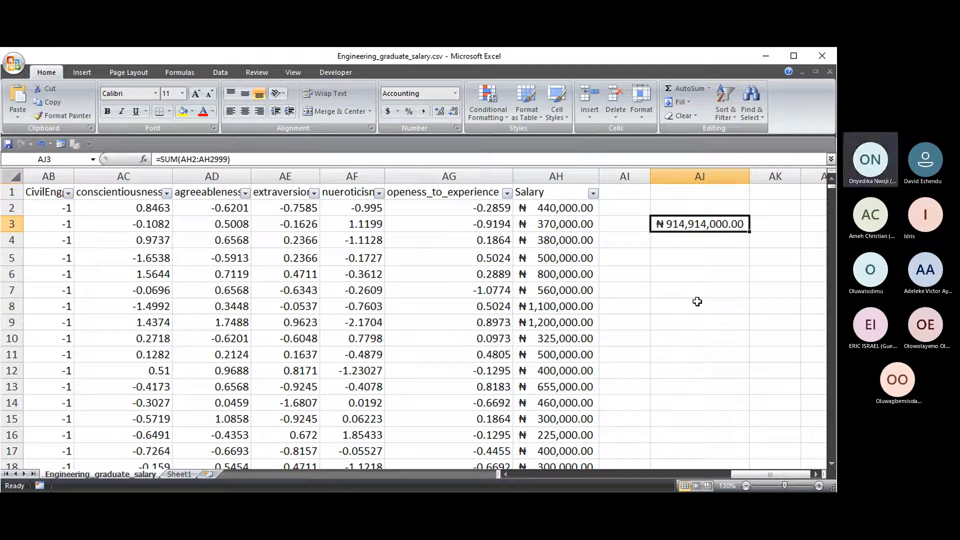
pyautogui.click(699, 242)
pyautogui.click(700, 204)
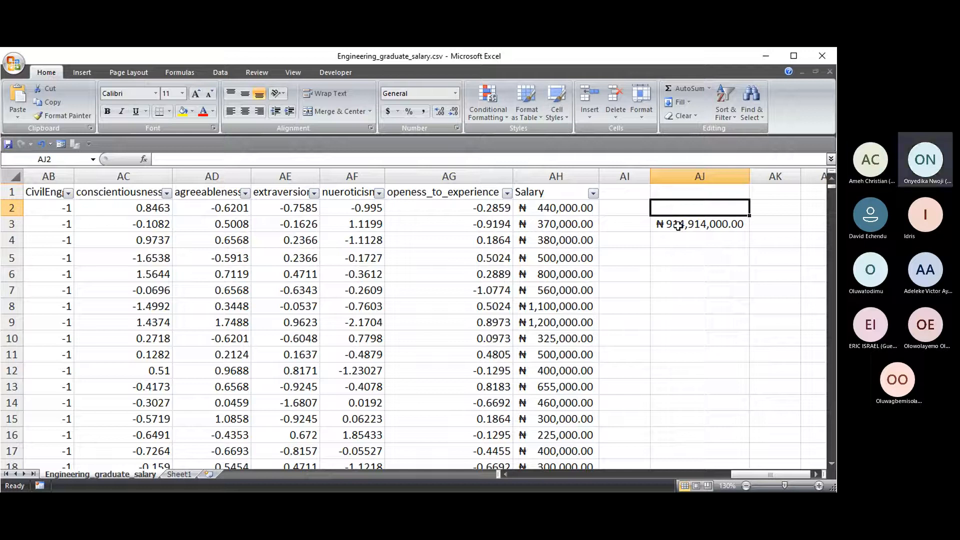
pyautogui.click(677, 225)
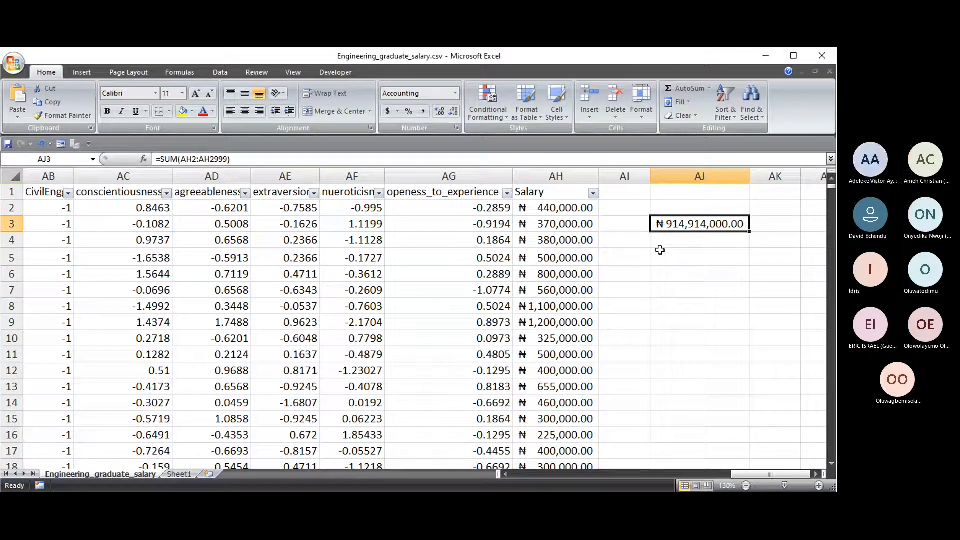
pyautogui.moveTo(830, 187); pyautogui.dragTo(563, 184)
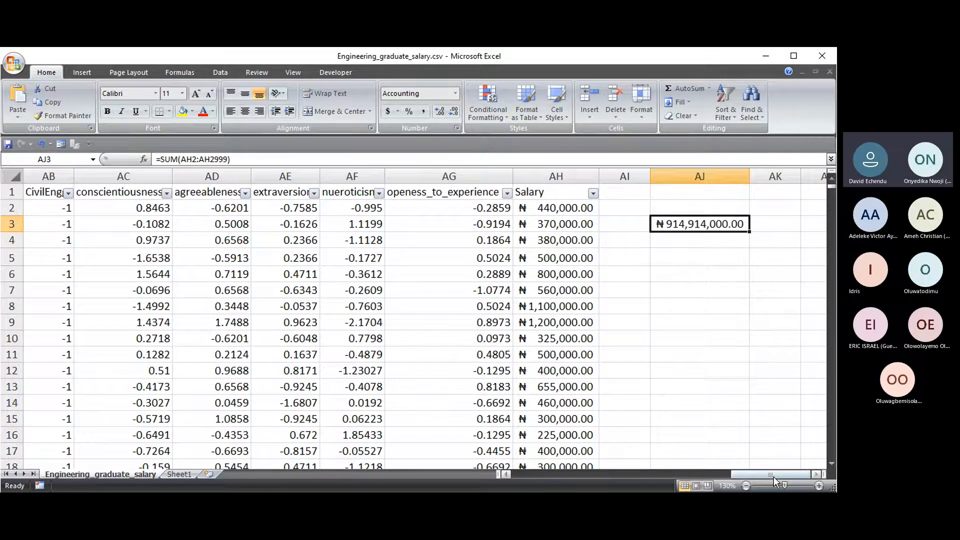
pyautogui.moveTo(773, 478); pyautogui.dragTo(537, 477)
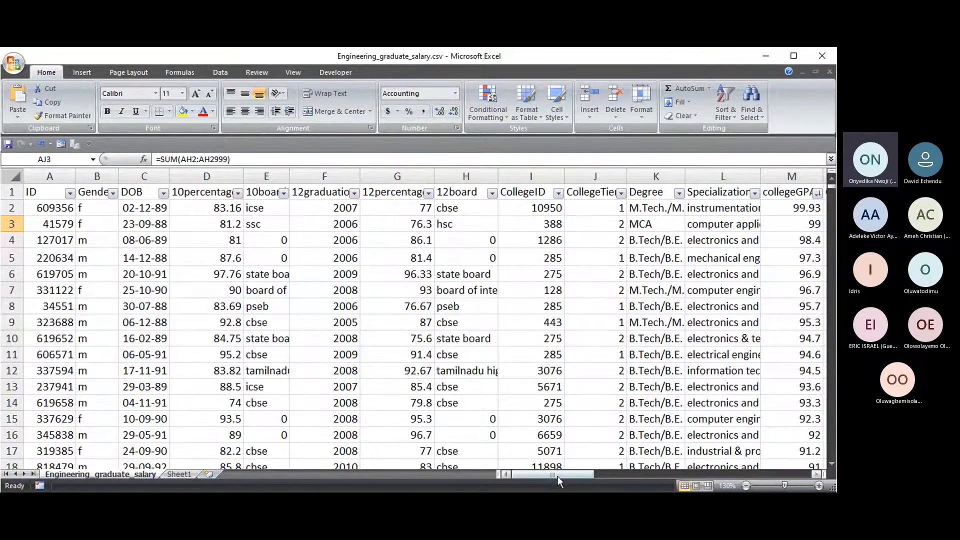
pyautogui.moveTo(557, 475); pyautogui.dragTo(574, 474)
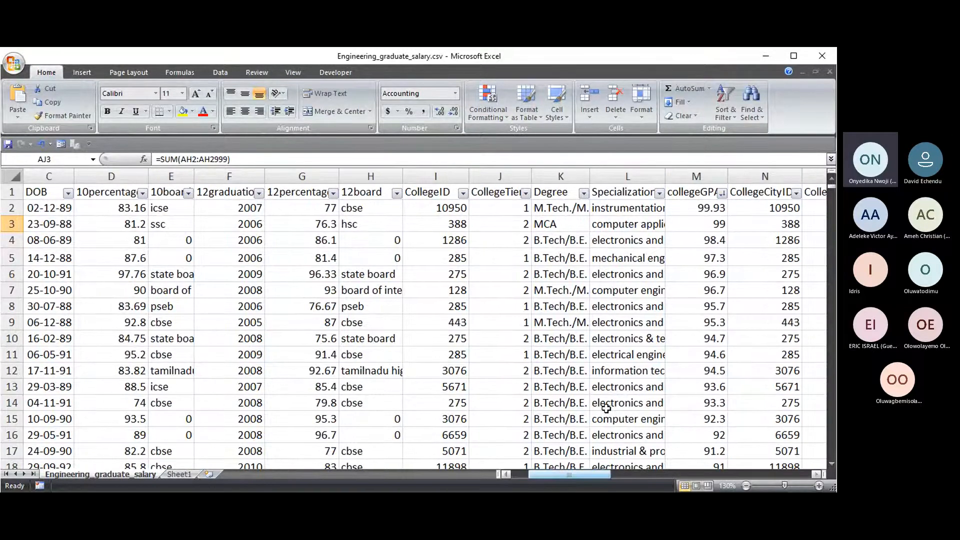
pyautogui.click(701, 191)
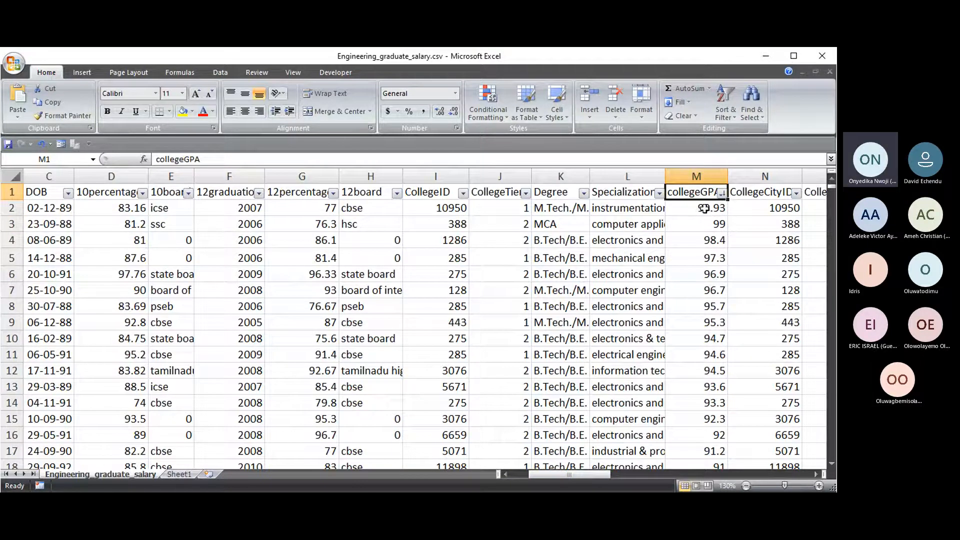
pyautogui.moveTo(607, 476); pyautogui.dragTo(798, 477)
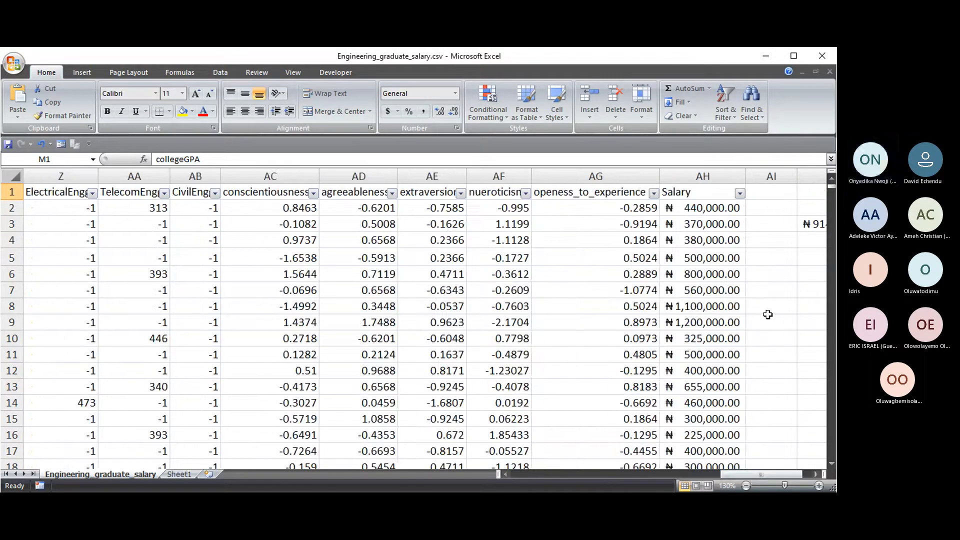
pyautogui.click(698, 208)
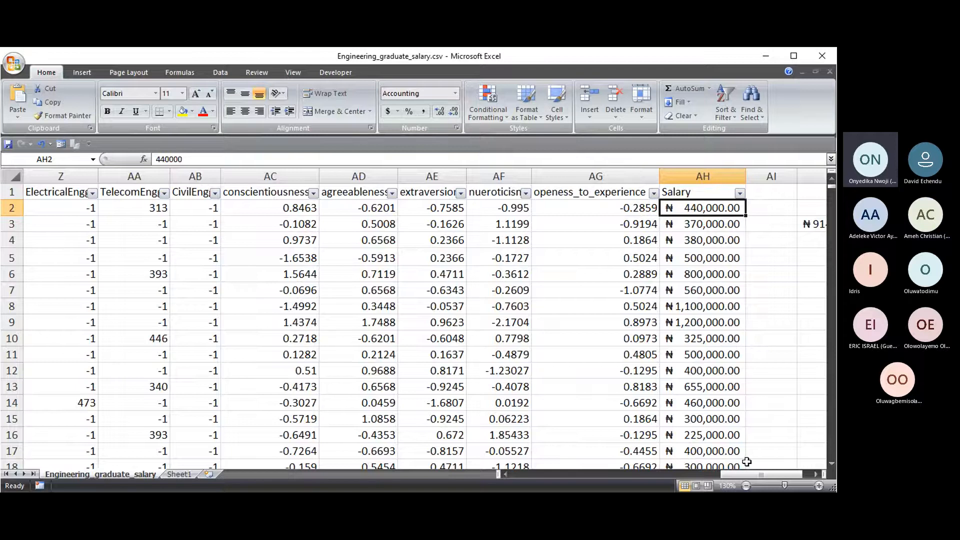
pyautogui.moveTo(754, 476); pyautogui.dragTo(763, 478)
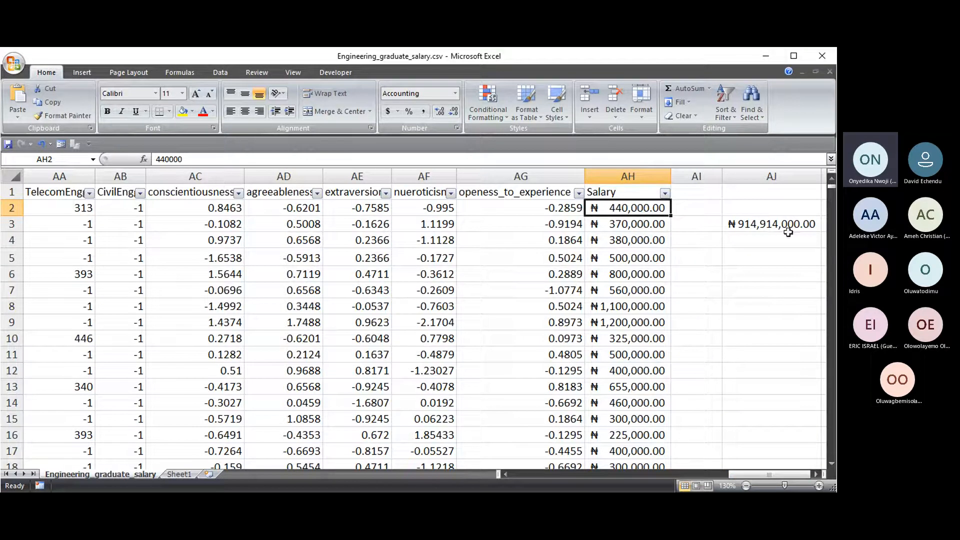
pyautogui.click(631, 177)
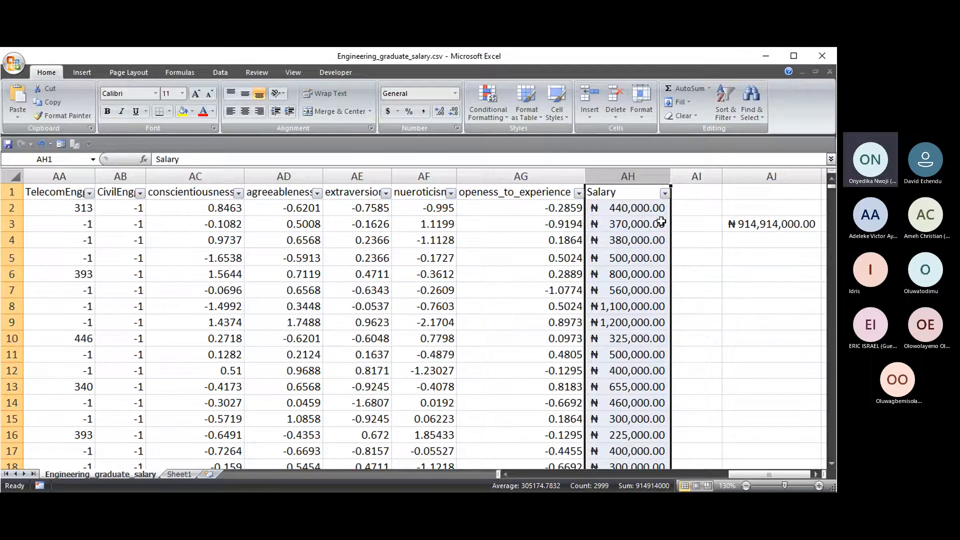
pyautogui.click(631, 176)
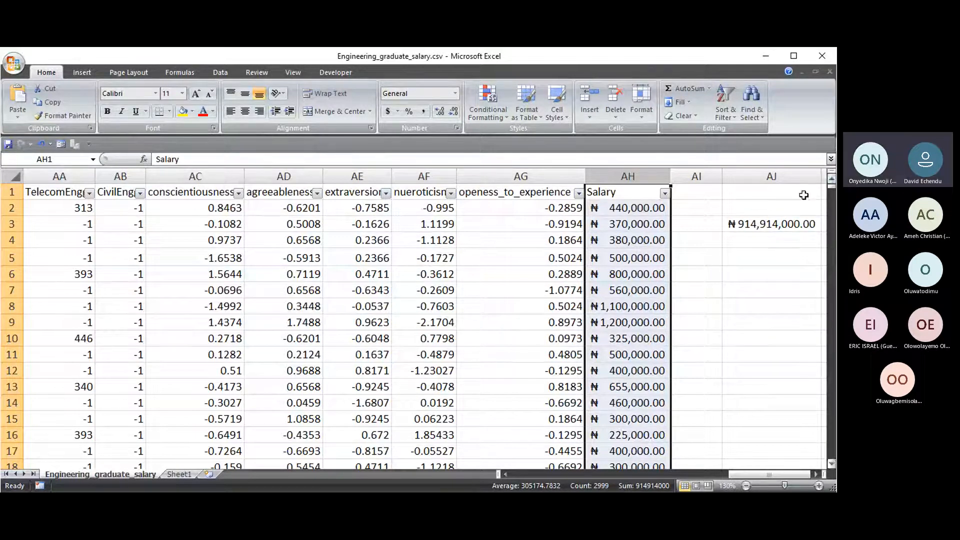
pyautogui.click(749, 235)
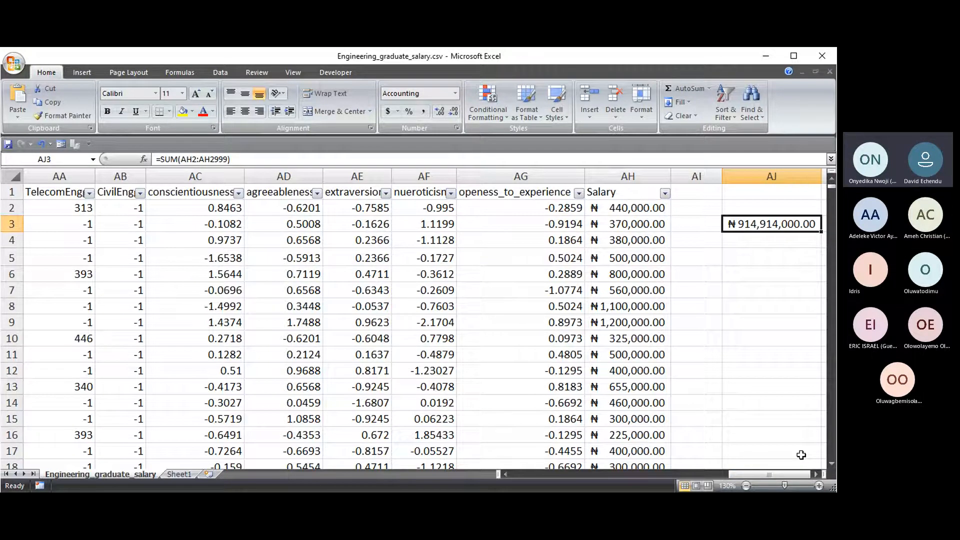
pyautogui.hscroll(2, 741, 389)
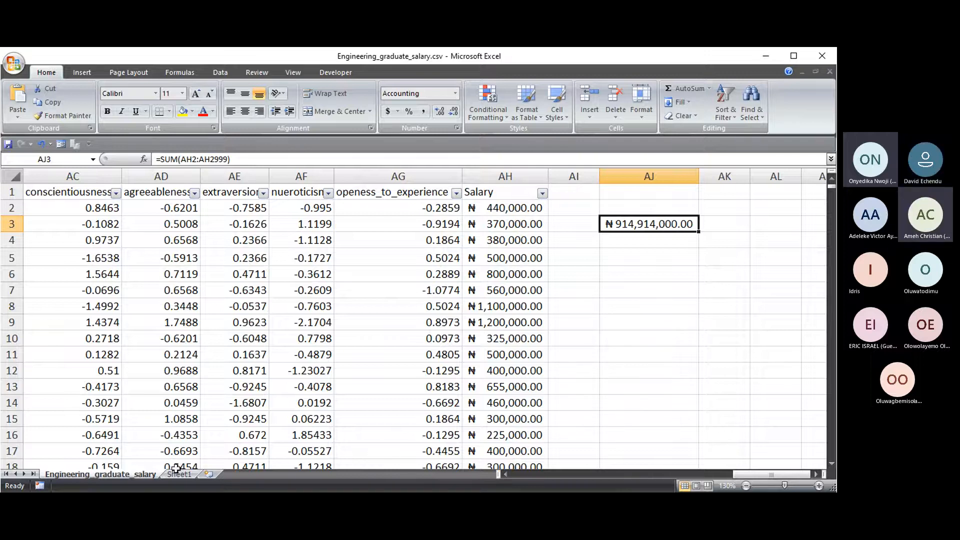
# - On Sheet1, enter the letters A, B, C, F, E, F, G in C4:C10
pyautogui.hotkey('ctrl', 'pagedown')
pyautogui.click(120, 226)
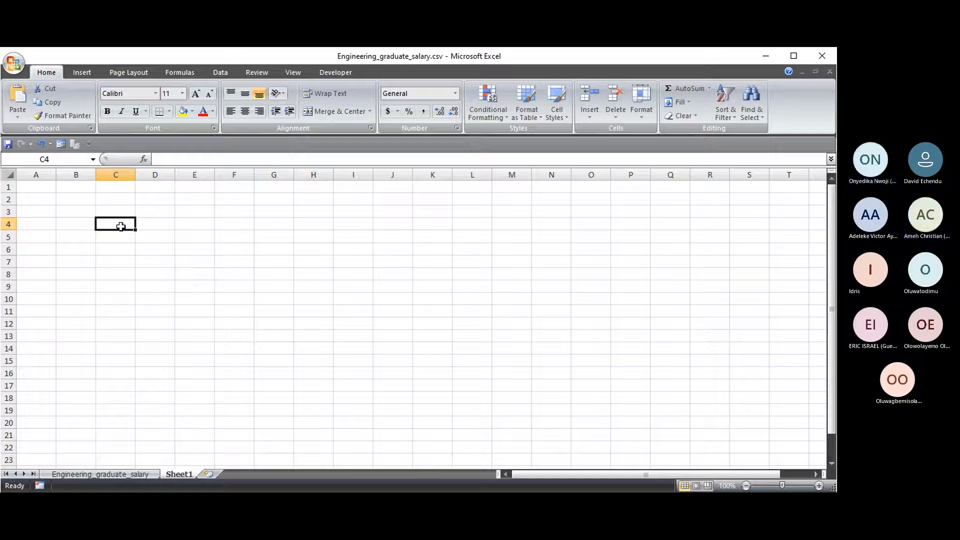
pyautogui.write('A')
pyautogui.press('Return')
pyautogui.write('B')
pyautogui.press('Return')
pyautogui.write('B')
pyautogui.press('Return')
pyautogui.press('Up')
pyautogui.write('C')
pyautogui.press('Return')
pyautogui.write('F')
pyautogui.press('Return')
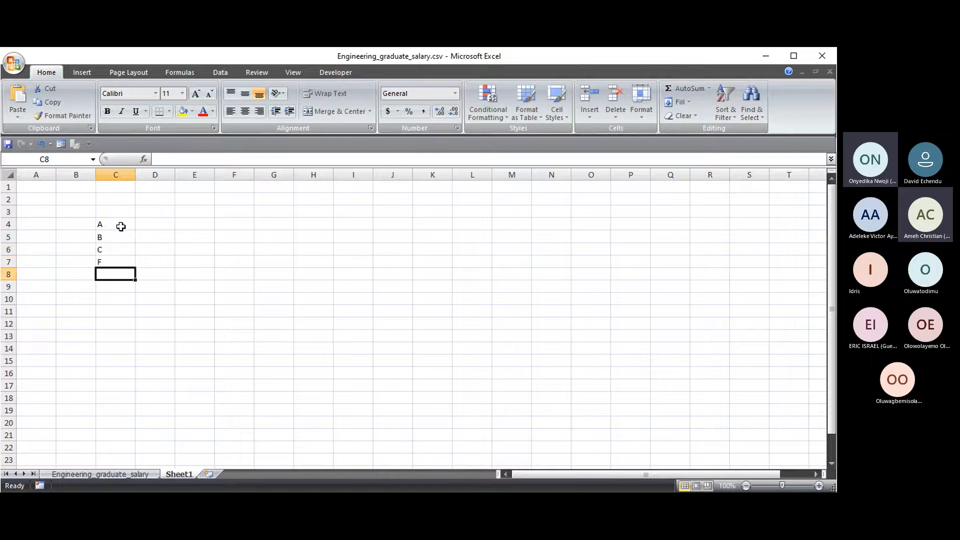
pyautogui.write('E')
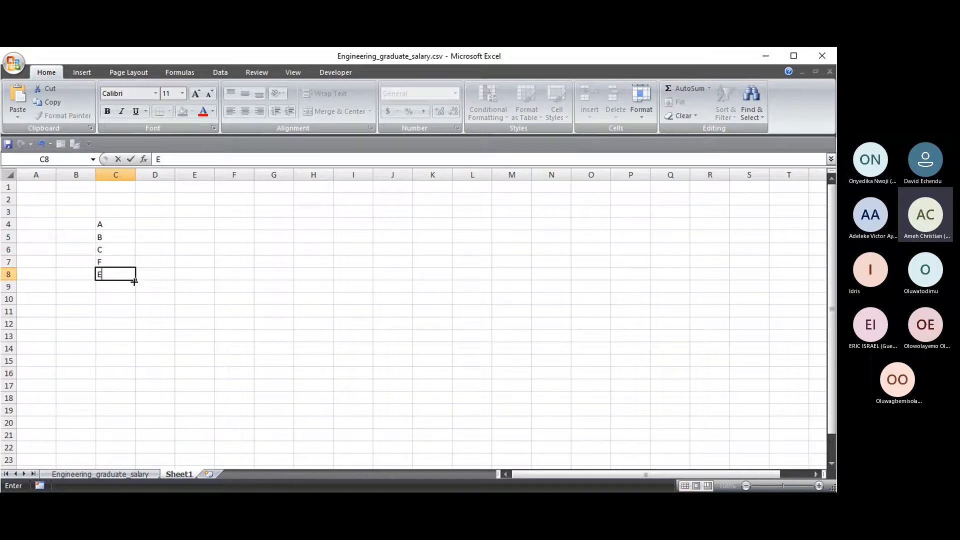
pyautogui.moveTo(135, 281); pyautogui.dragTo(132, 301)
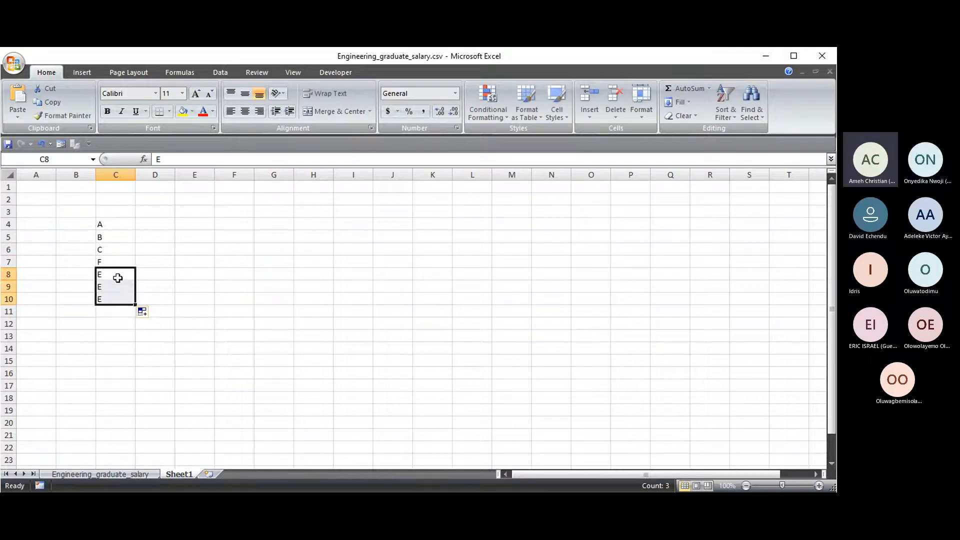
pyautogui.click(118, 274)
pyautogui.click(121, 286)
pyautogui.write('F')
pyautogui.press('Return')
pyautogui.write('G')
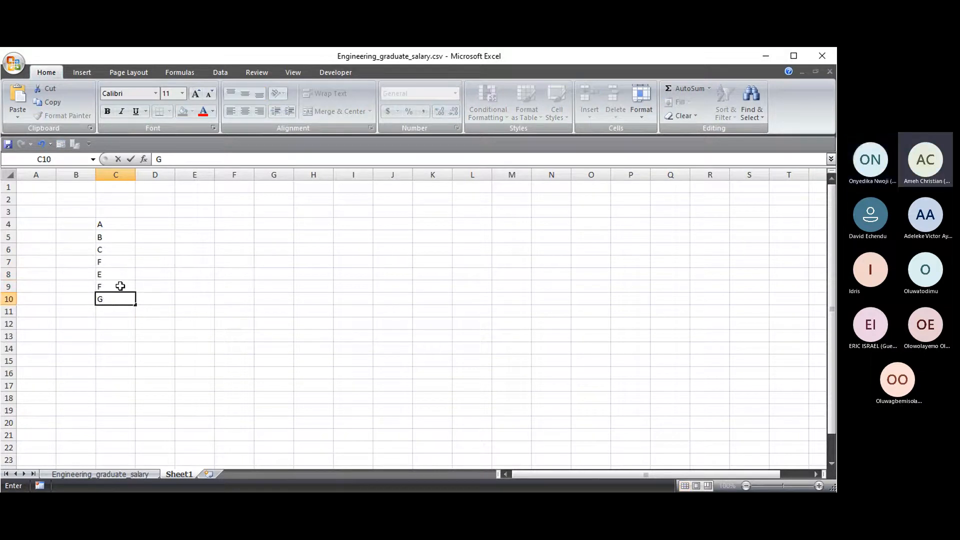
pyautogui.press('Tab')
# - Enter the numbers 25, 69, 24, 26, 24, 24, 26 in D4:D10
pyautogui.press('Up')
pyautogui.press('Up')
pyautogui.press('Up')
pyautogui.press('Up')
pyautogui.press('Up')
pyautogui.press('Up')
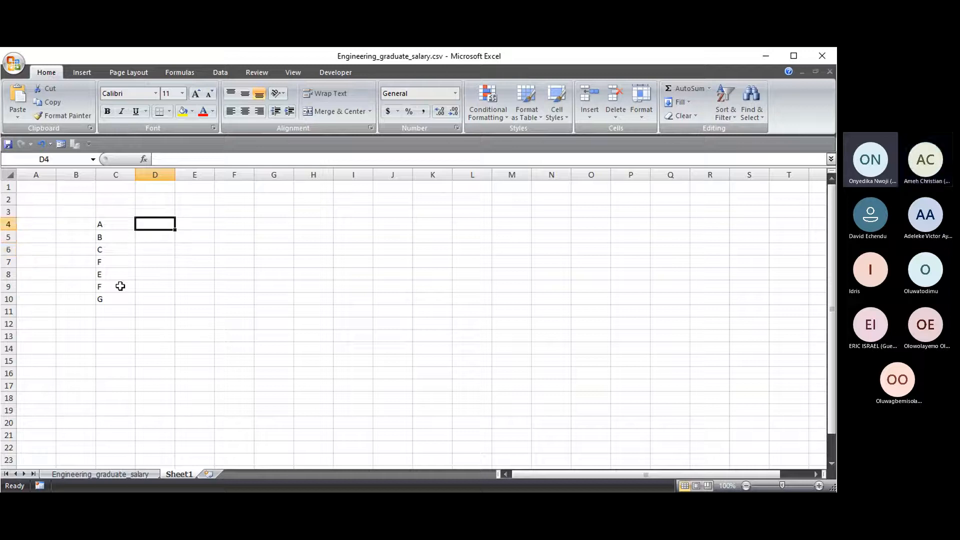
pyautogui.write('25')
pyautogui.press('Return')
pyautogui.write('69')
pyautogui.press('Return')
pyautogui.write('24')
pyautogui.press('Return')
pyautogui.write('26')
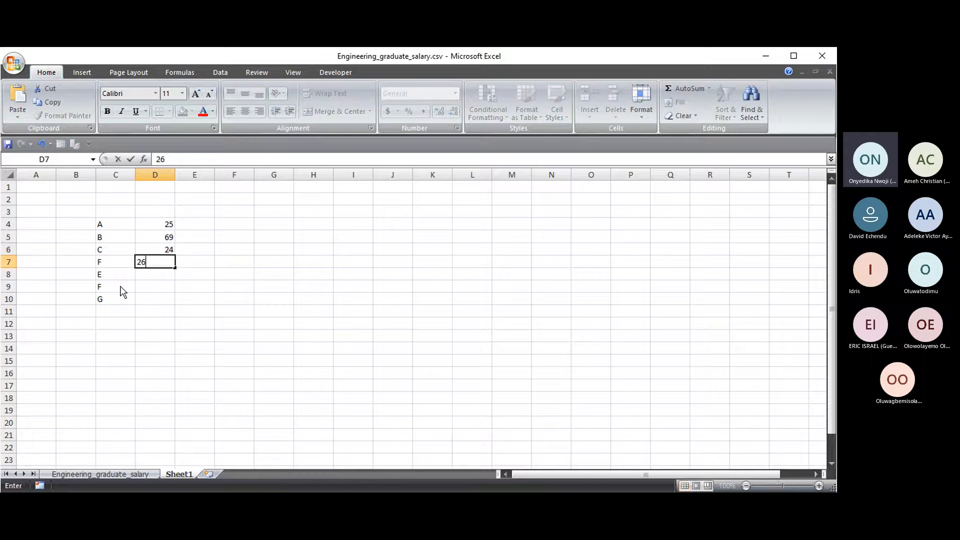
pyautogui.press('Return')
pyautogui.write('24')
pyautogui.press('Return')
pyautogui.write('24')
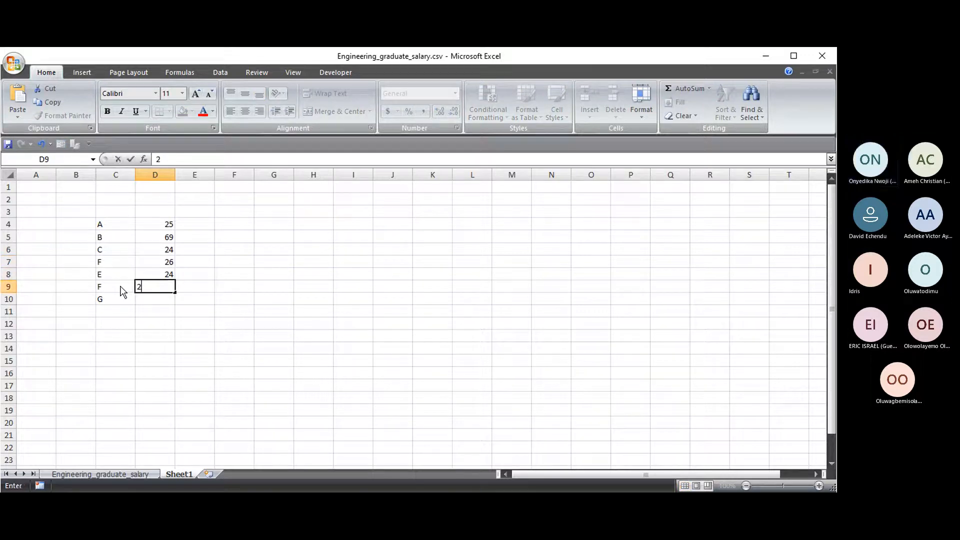
pyautogui.press('Return')
pyautogui.write('26')
pyautogui.press('Return')
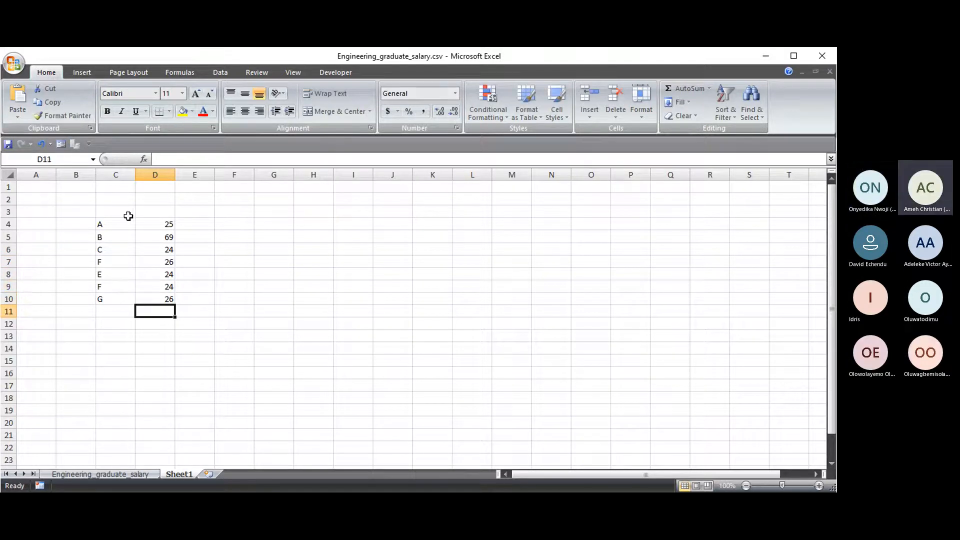
# - Type the TOTAL label in C11 and begin a SUM formula in D11
pyautogui.click(110, 314)
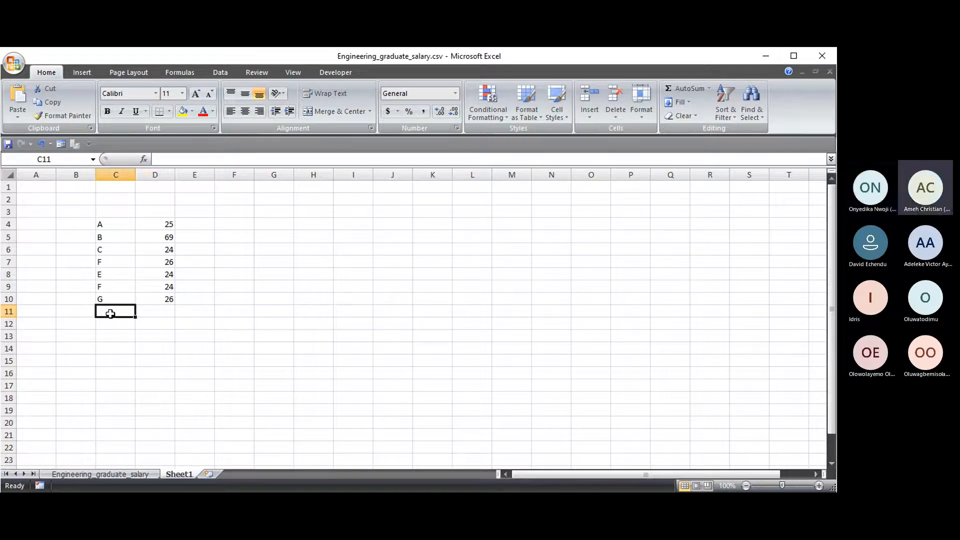
pyautogui.write('TOAL')
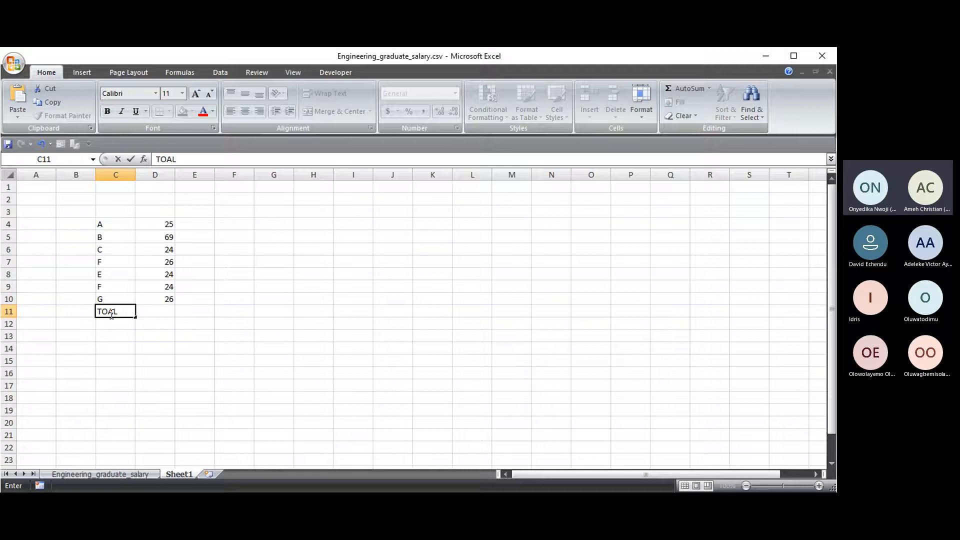
pyautogui.write('AL')
pyautogui.click(143, 341)
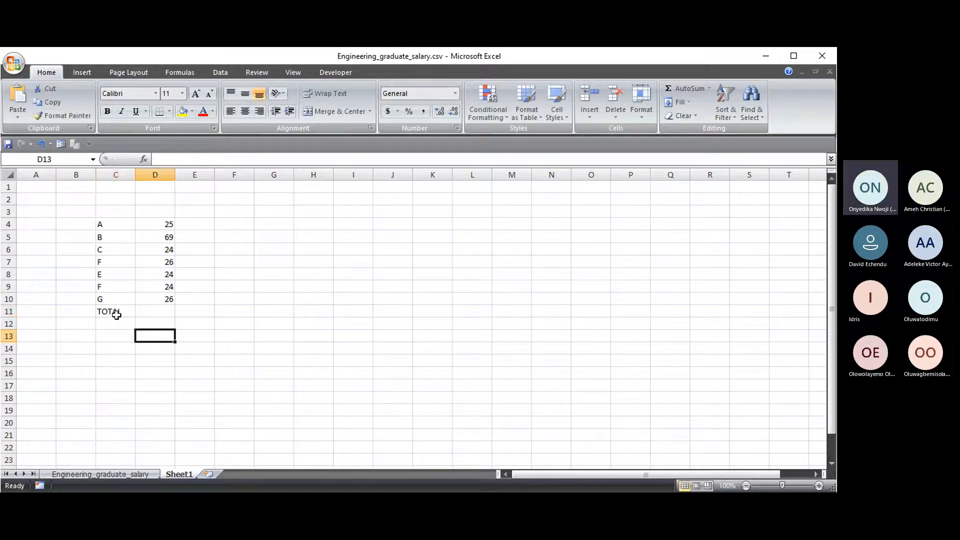
pyautogui.click(157, 312)
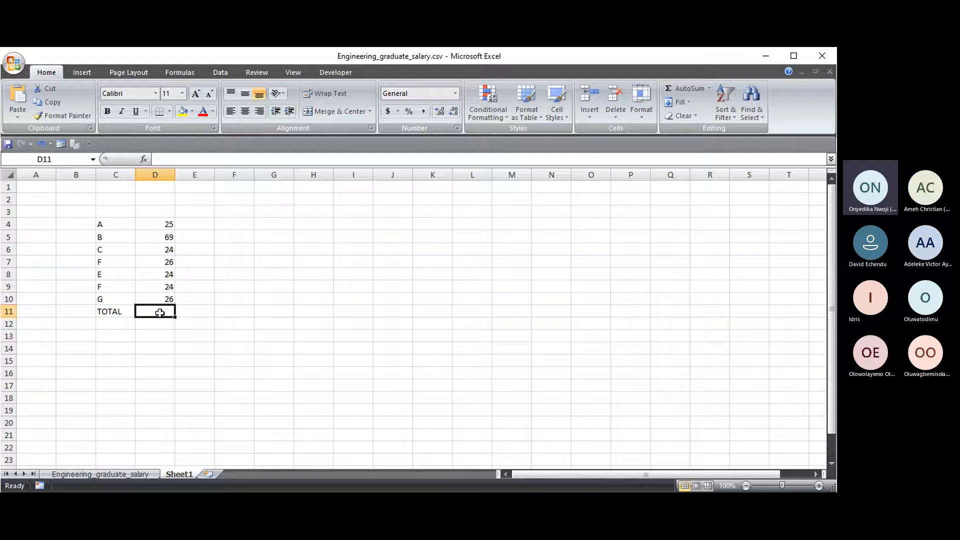
pyautogui.write('=SUM')
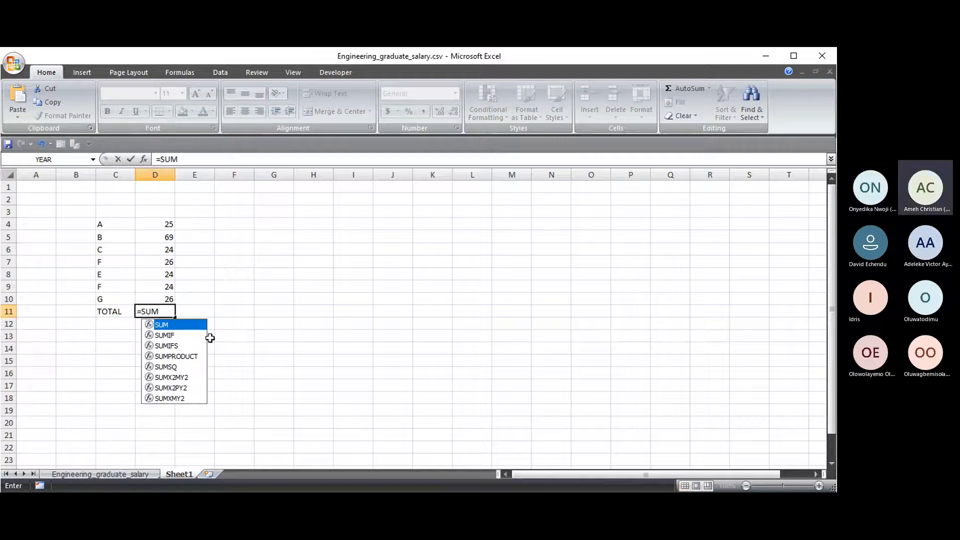
# - Make D11 =SUM(D4:D10), giving 218, and check the formula
pyautogui.press('BackSpace')
pyautogui.press('BackSpace')
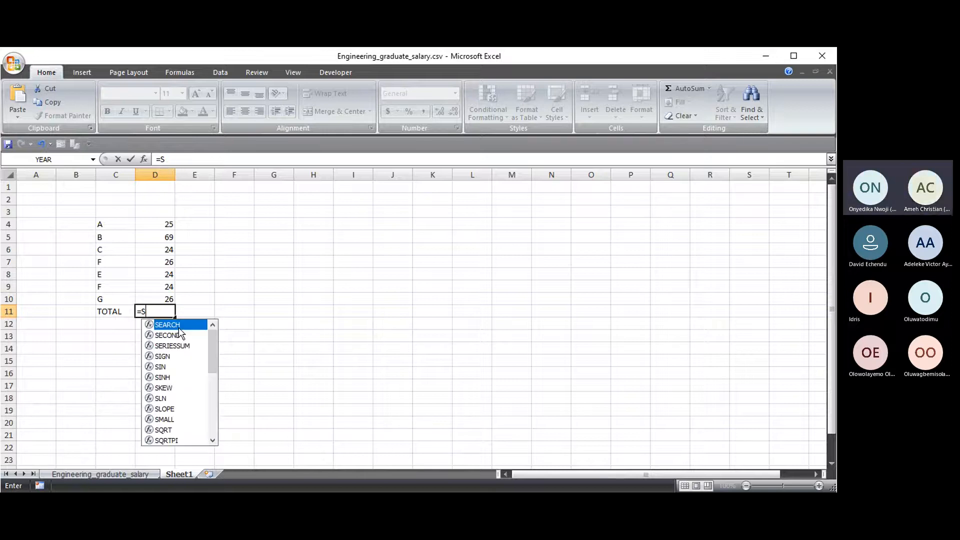
pyautogui.press('BackSpace')
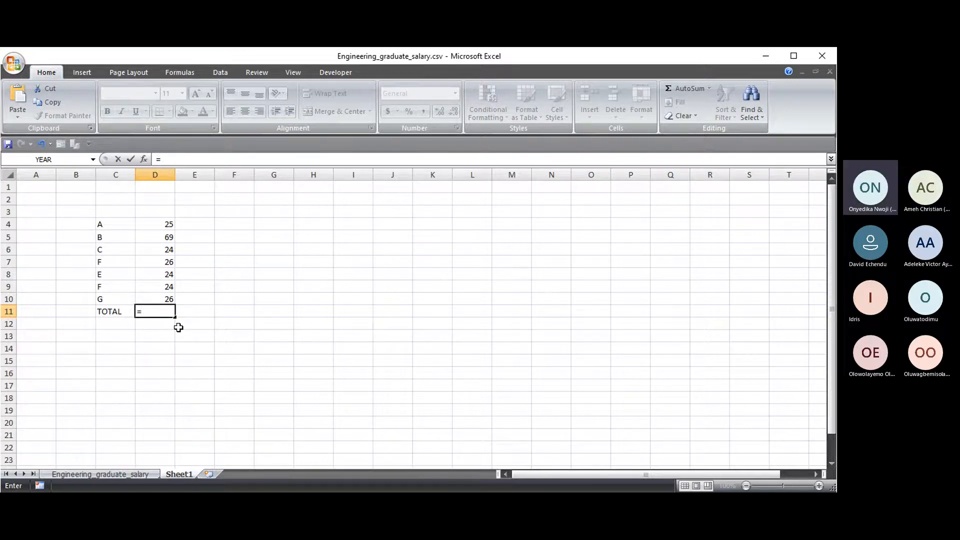
pyautogui.write('SUM')
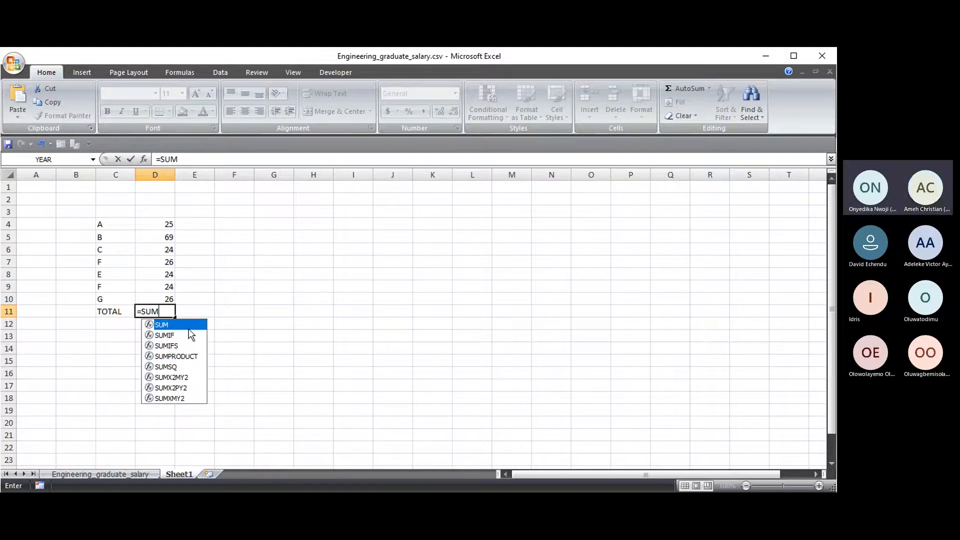
pyautogui.write('(')
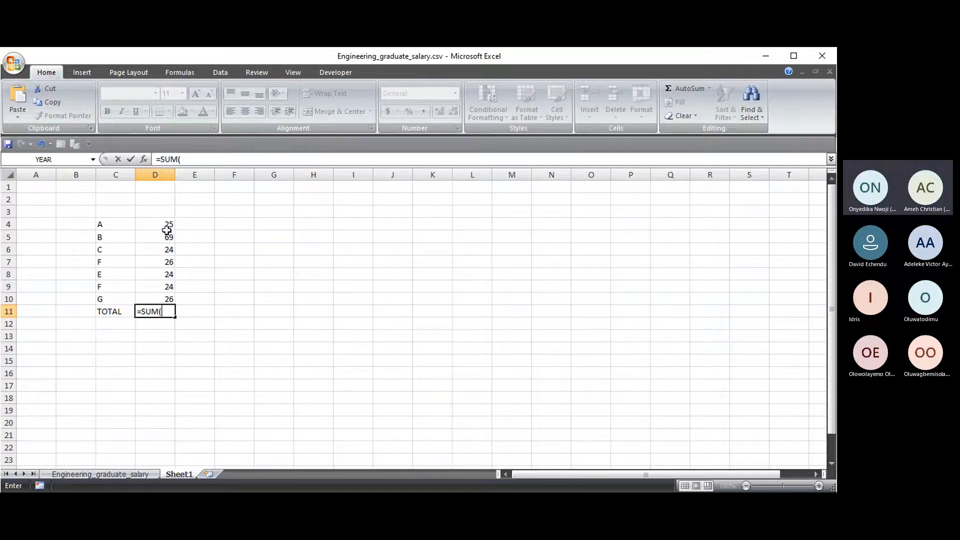
pyautogui.moveTo(165, 223); pyautogui.dragTo(170, 298)
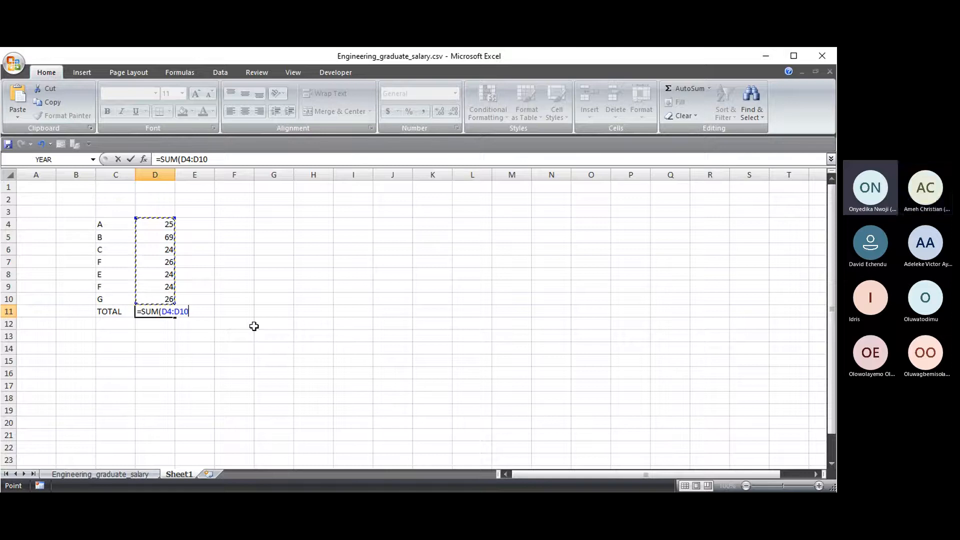
pyautogui.press('Return')
pyautogui.moveTo(150, 224); pyautogui.dragTo(151, 306)
pyautogui.click(157, 314)
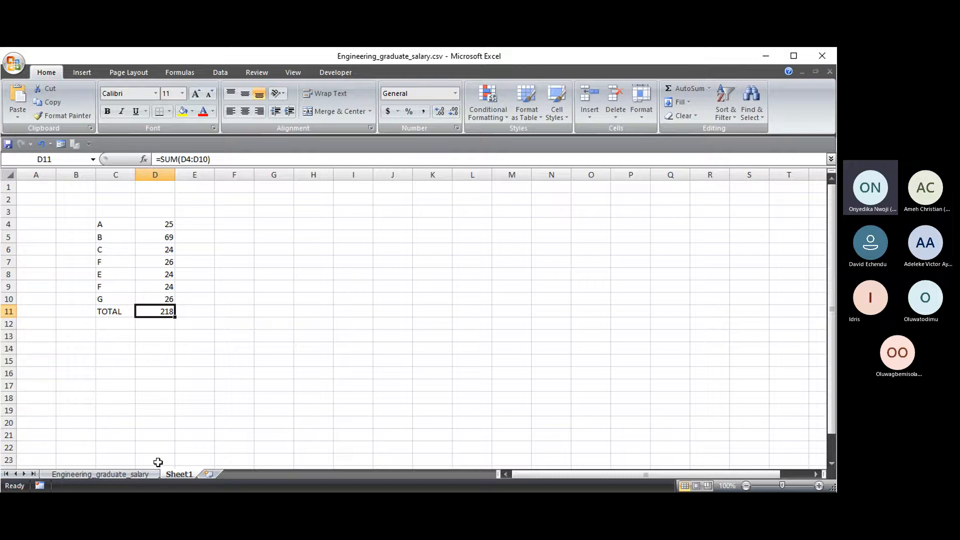
pyautogui.click(127, 476)
# - Re-enter AJ3 as =SUM(AH2:AH2999), restoring the ₦914,914,000.00 salary total
pyautogui.click(622, 229)
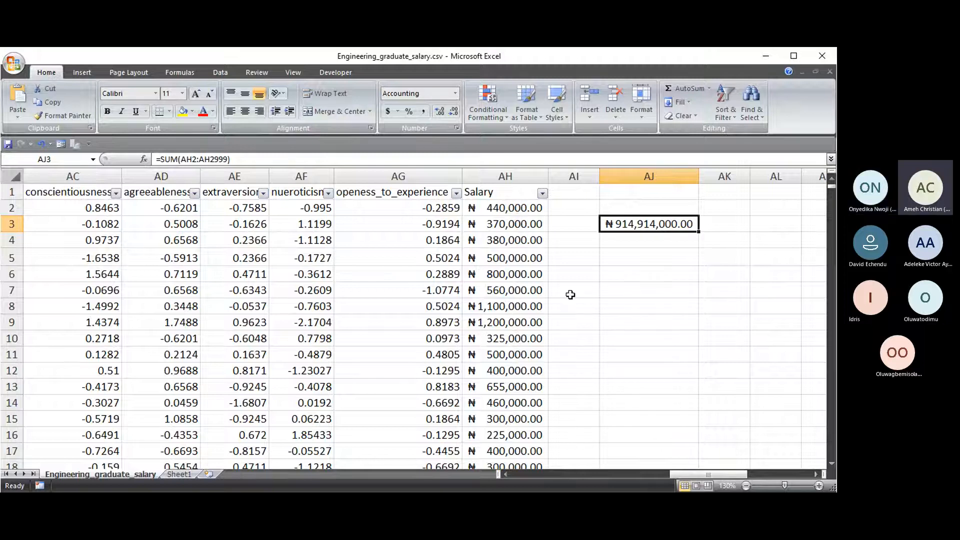
pyautogui.click(638, 238)
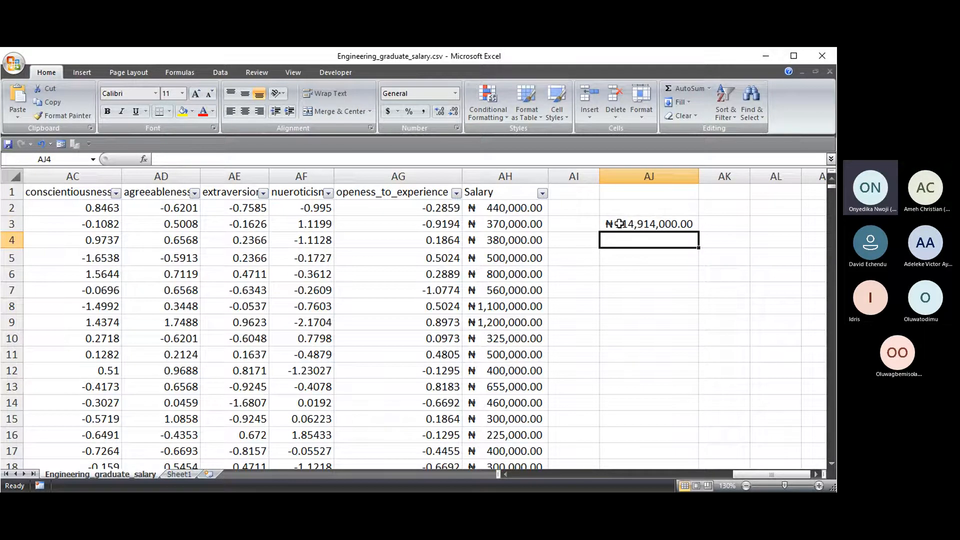
pyautogui.click(619, 224)
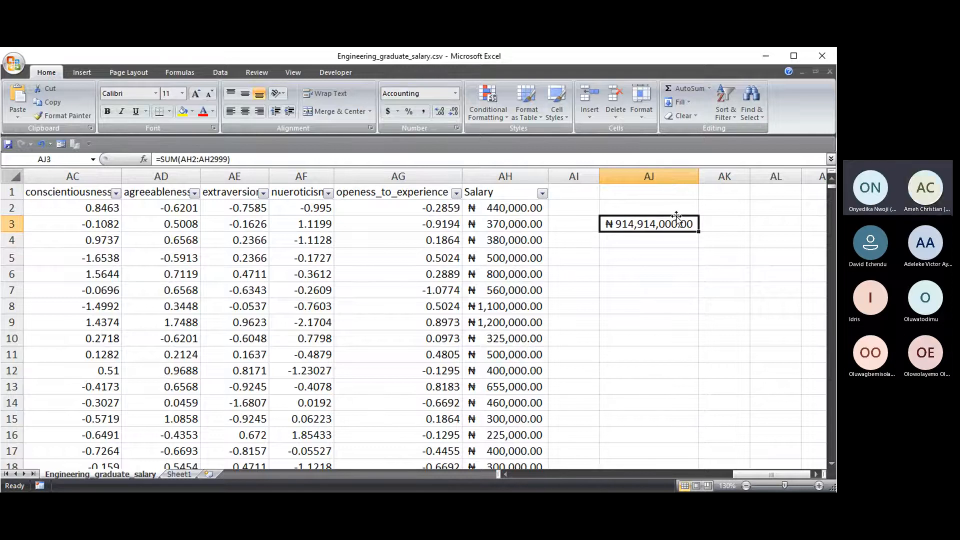
pyautogui.press('Delete')
pyautogui.write('=SUM')
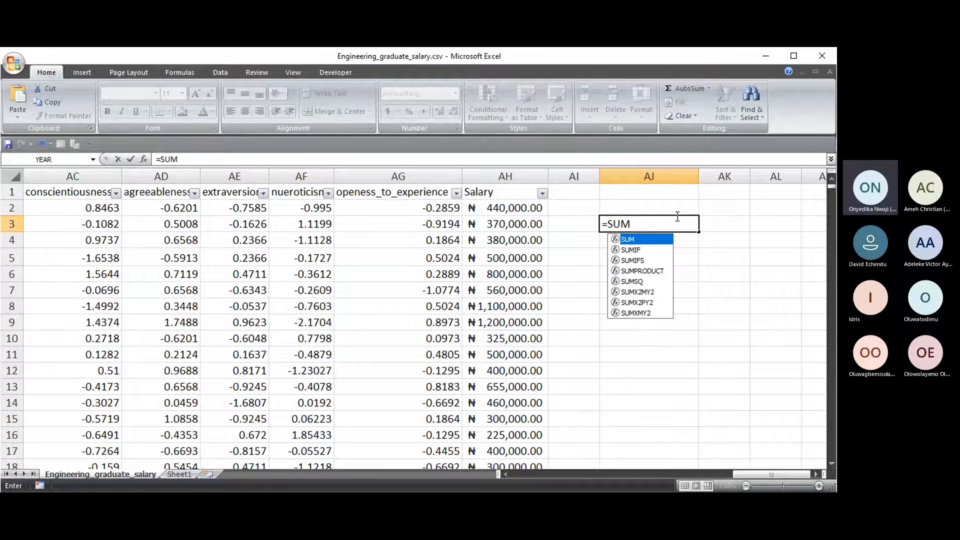
pyautogui.write('(')
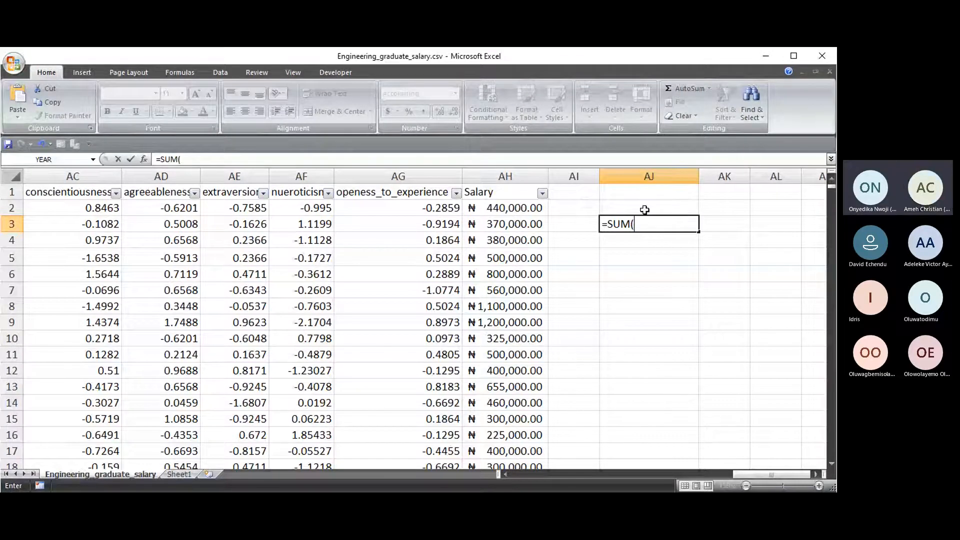
pyautogui.click(505, 207)
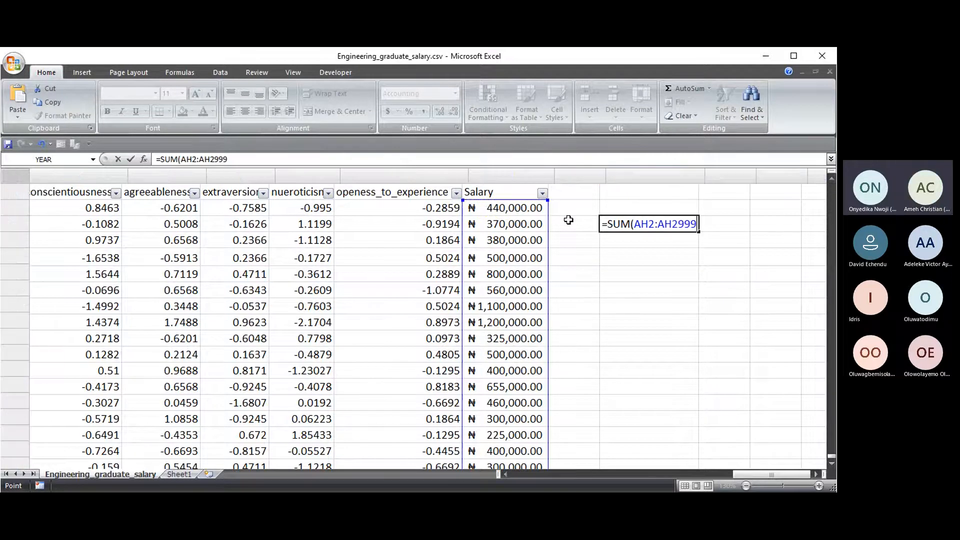
pyautogui.hotkey('ctrl', 'shift', 'Down')
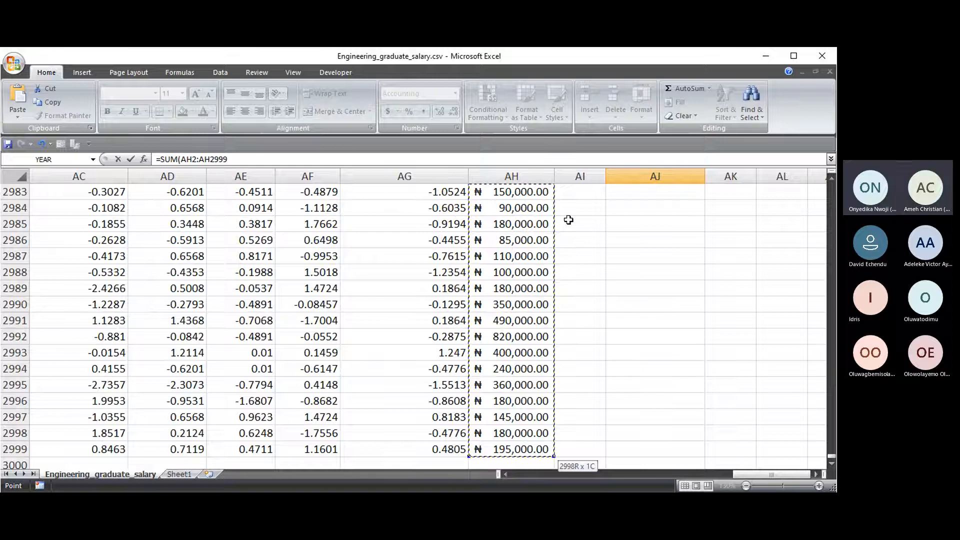
pyautogui.write(')')
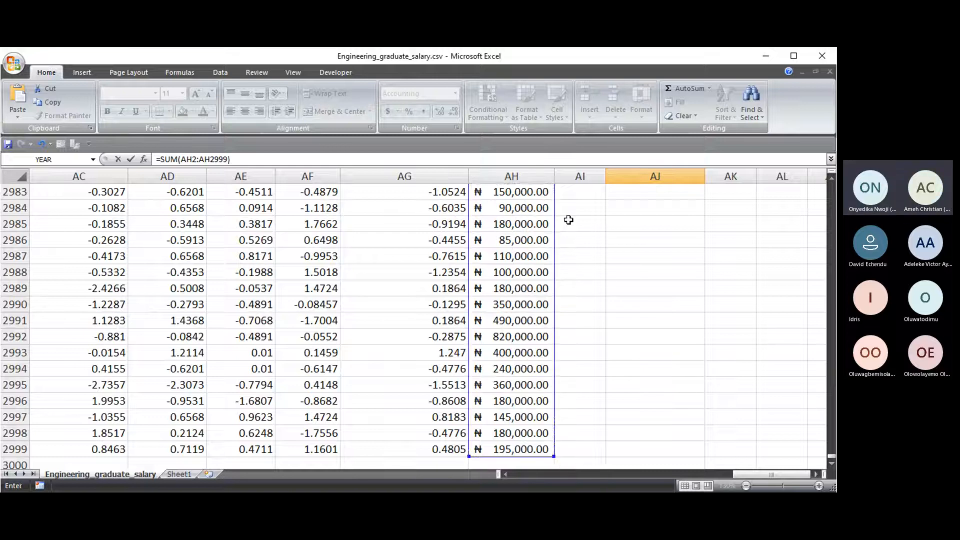
pyautogui.press('Return')
pyautogui.scroll(1, 569, 219)
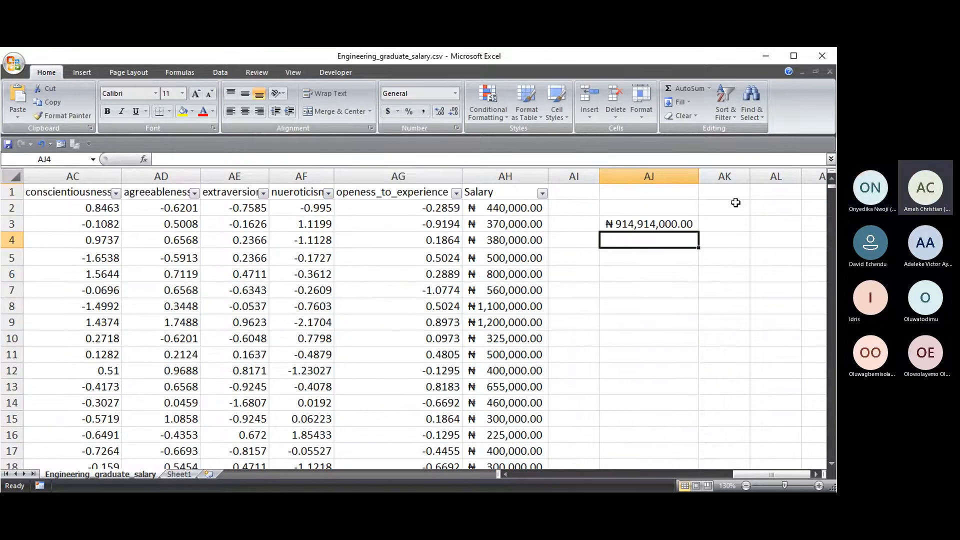
# - Check AJ3's SUM result, then start typing =PRO in AJ5
pyautogui.click(627, 226)
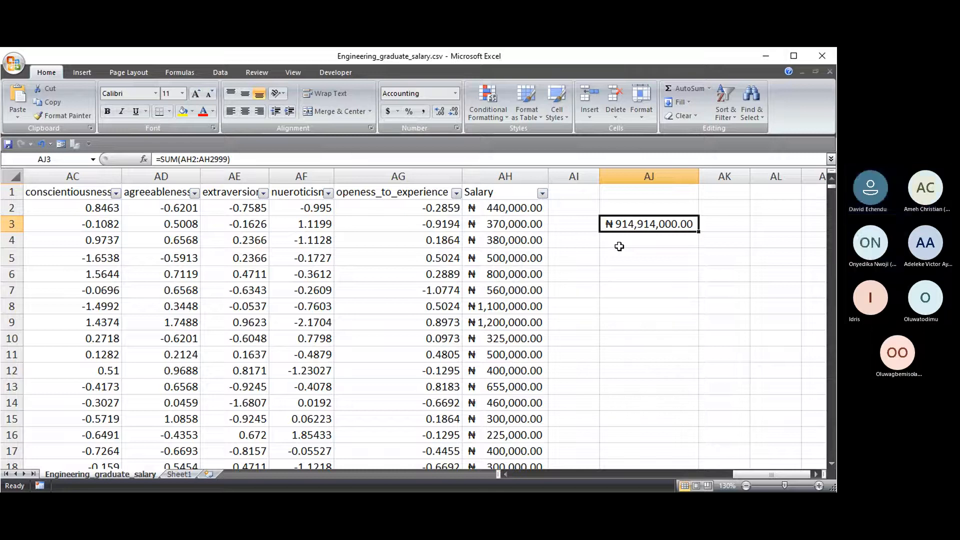
pyautogui.click(646, 208)
pyautogui.click(633, 222)
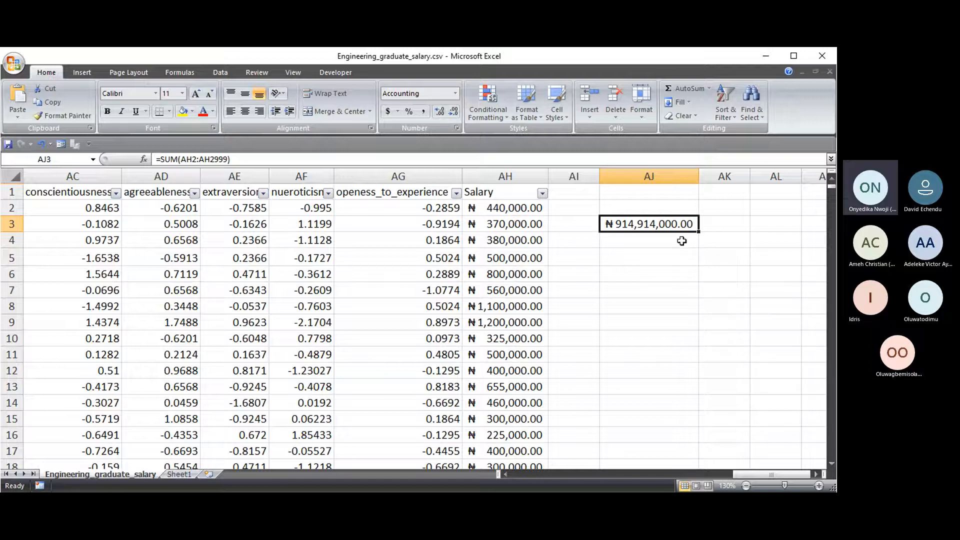
pyautogui.click(625, 257)
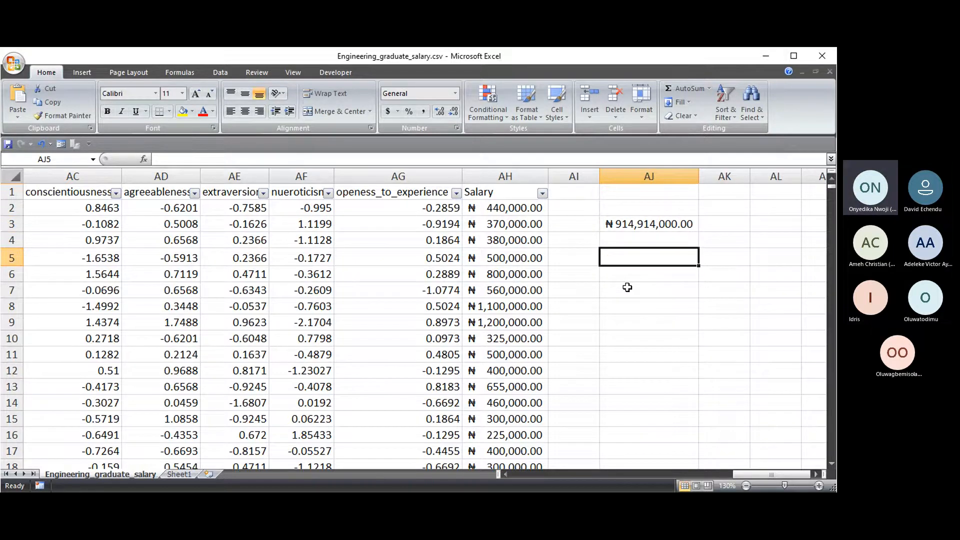
pyautogui.moveTo(754, 475)
pyautogui.mouseDown()
pyautogui.moveTo(503, 472)
pyautogui.moveTo(770, 472)
pyautogui.mouseUp()
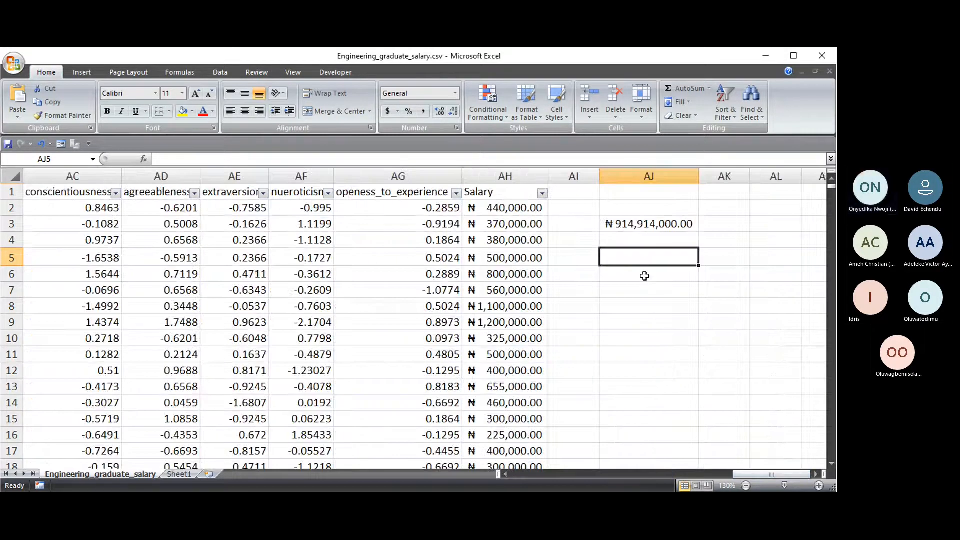
pyautogui.write('=PRO')
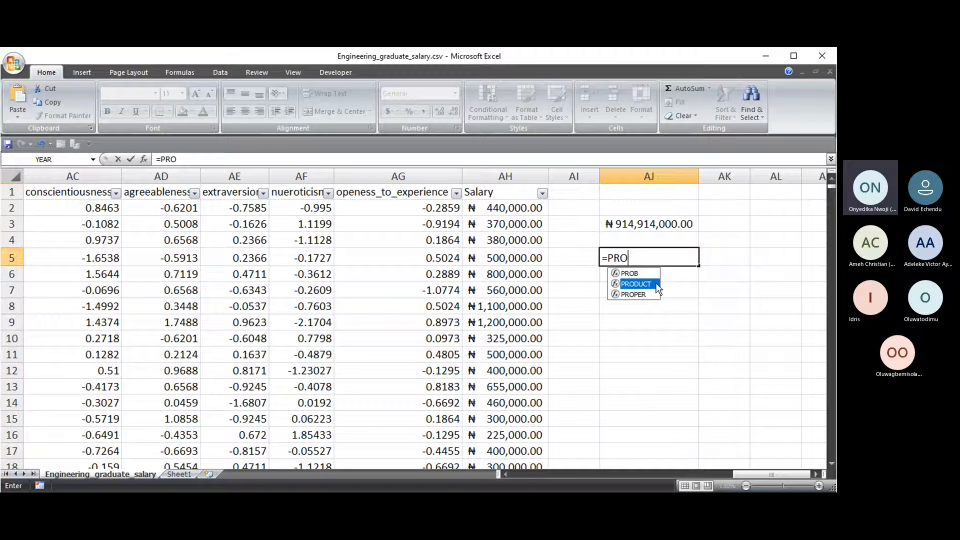
# - Enter =PRODUCT(AH2,12) in AJ5, multiplying the first salary by 12 to get 5280000
pyautogui.press('Up')
pyautogui.doubleClick(643, 284)
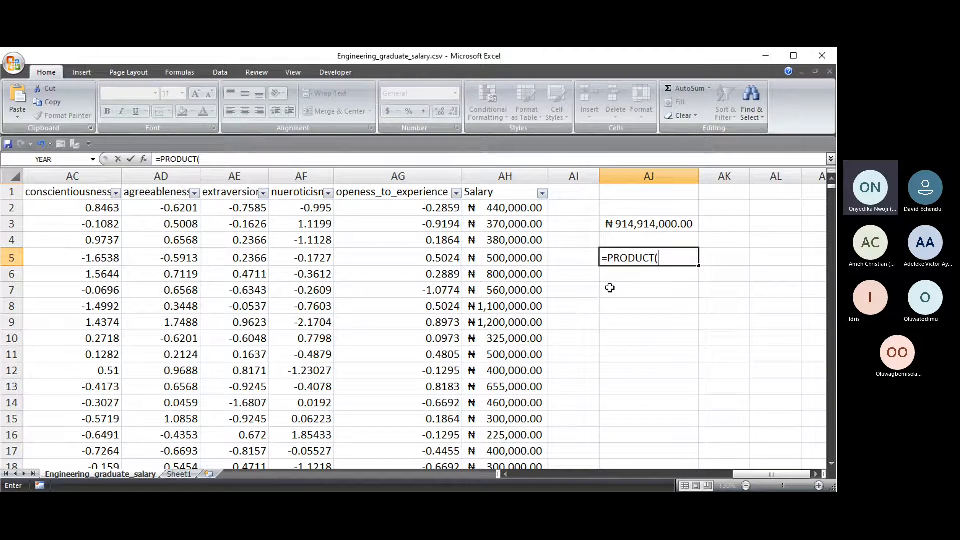
pyautogui.moveTo(506, 207)
pyautogui.mouseDown()
pyautogui.moveTo(508, 261)
pyautogui.moveTo(517, 208)
pyautogui.mouseUp()
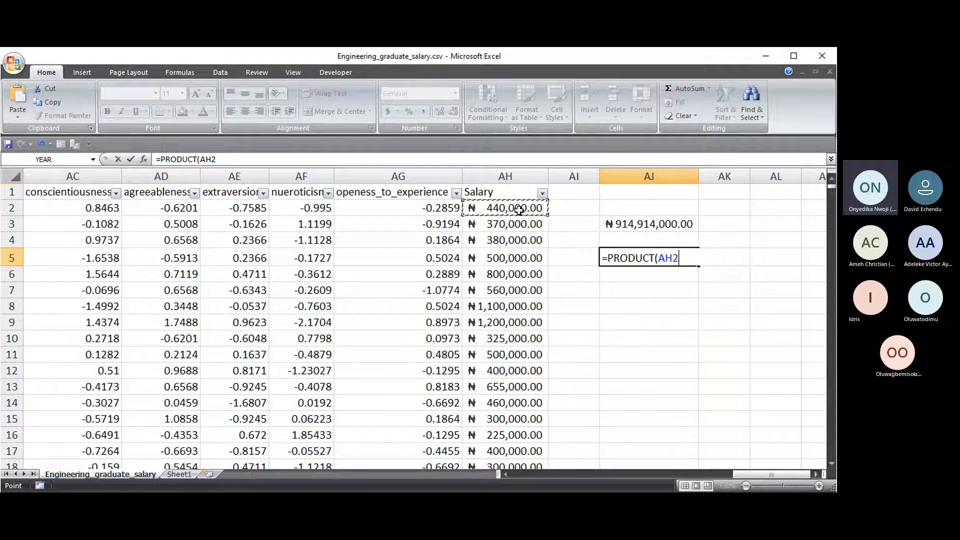
pyautogui.write(',12')
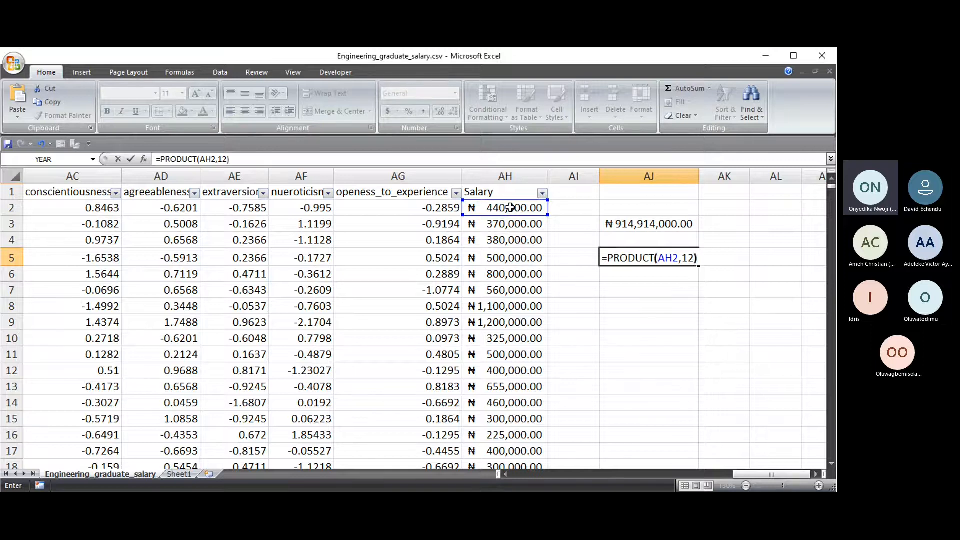
pyautogui.press('Return')
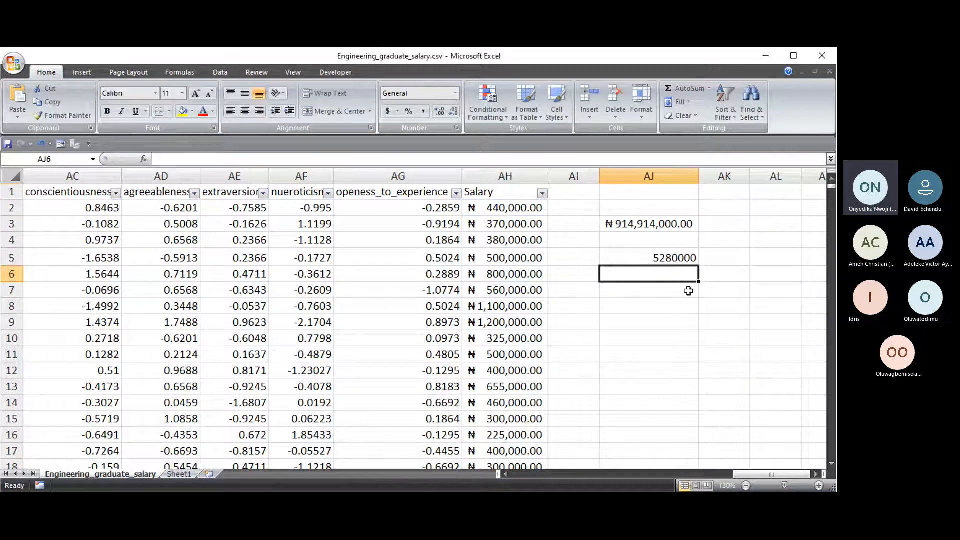
# - Format AJ5 as Accounting with the ₦ Igbo (Nigeria) symbol, showing ₦ 5,280,000.00
pyautogui.click(664, 258)
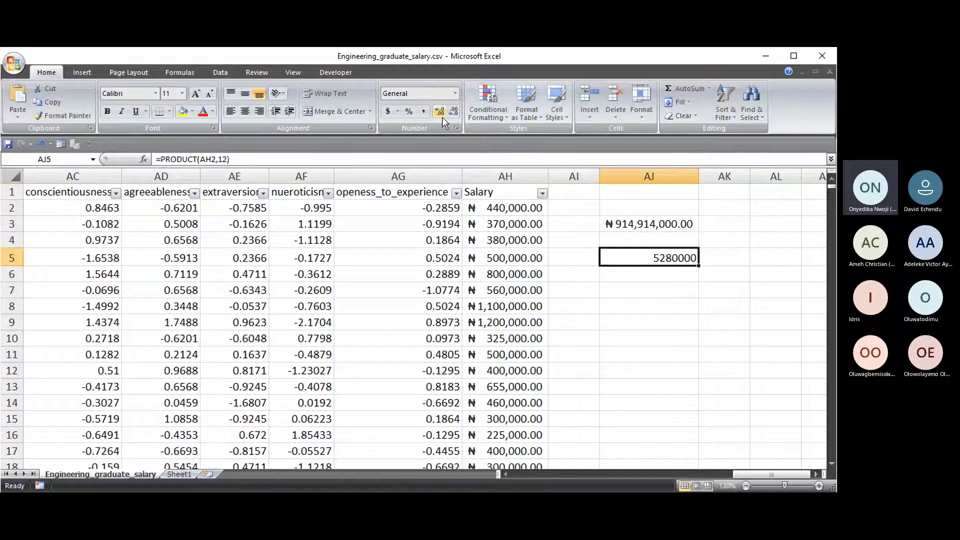
pyautogui.click(455, 94)
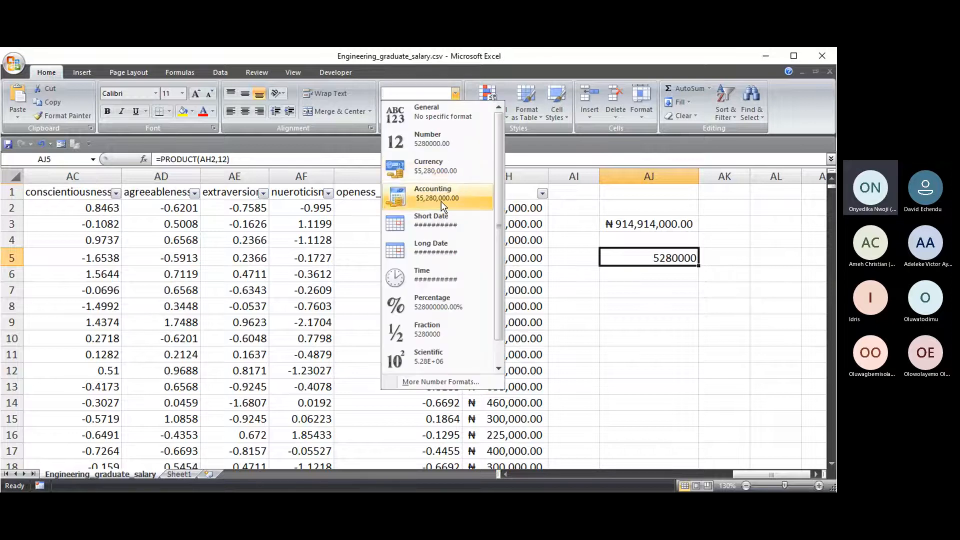
pyautogui.click(433, 168)
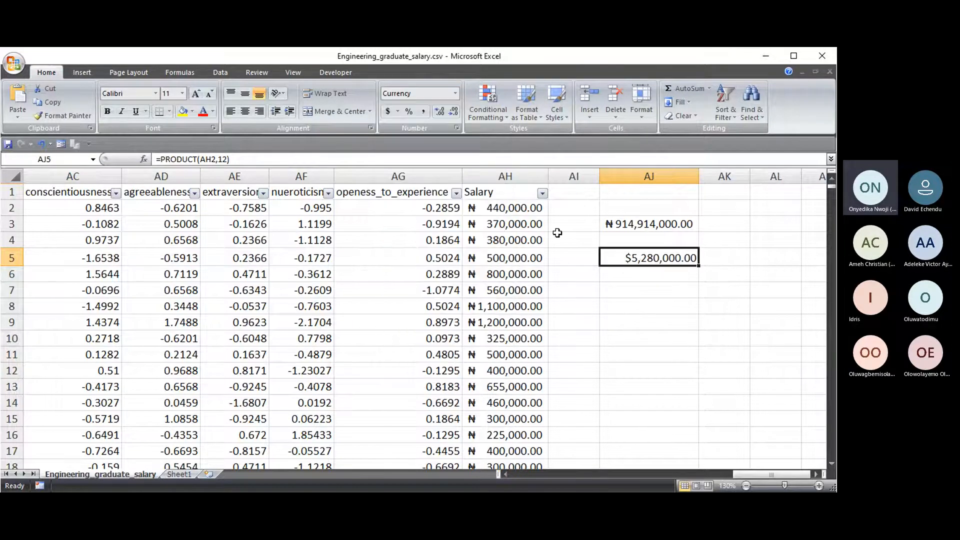
pyautogui.click(399, 112)
pyautogui.click(429, 194)
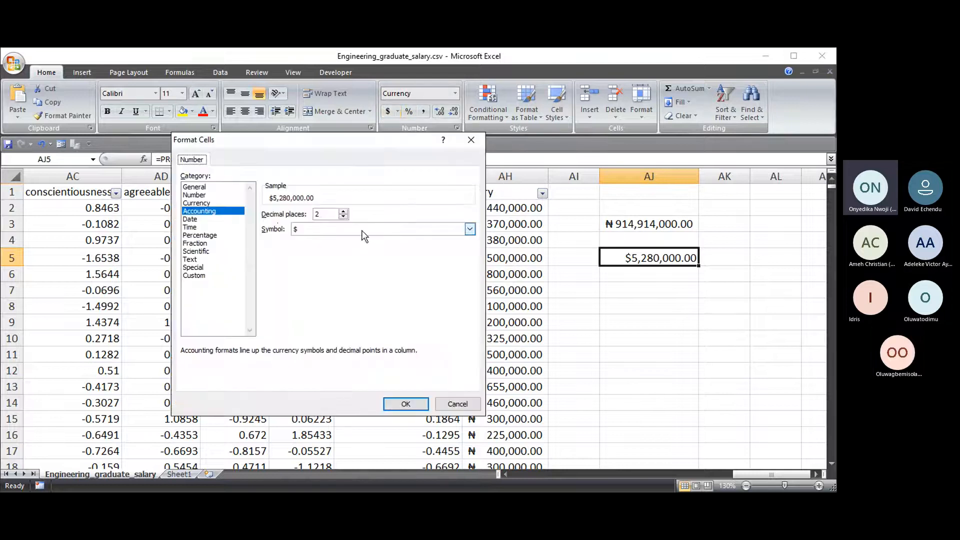
pyautogui.click(327, 270)
pyautogui.click(405, 403)
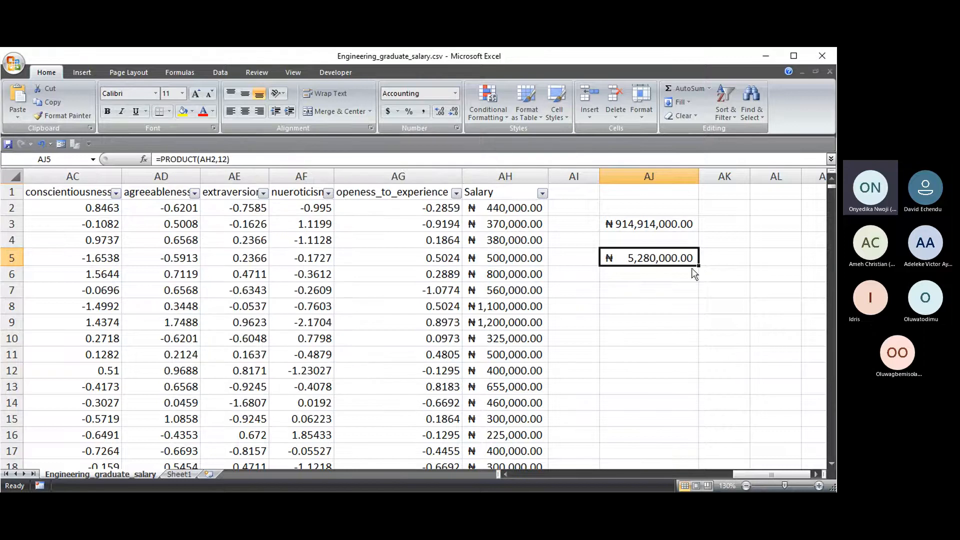
pyautogui.click(643, 273)
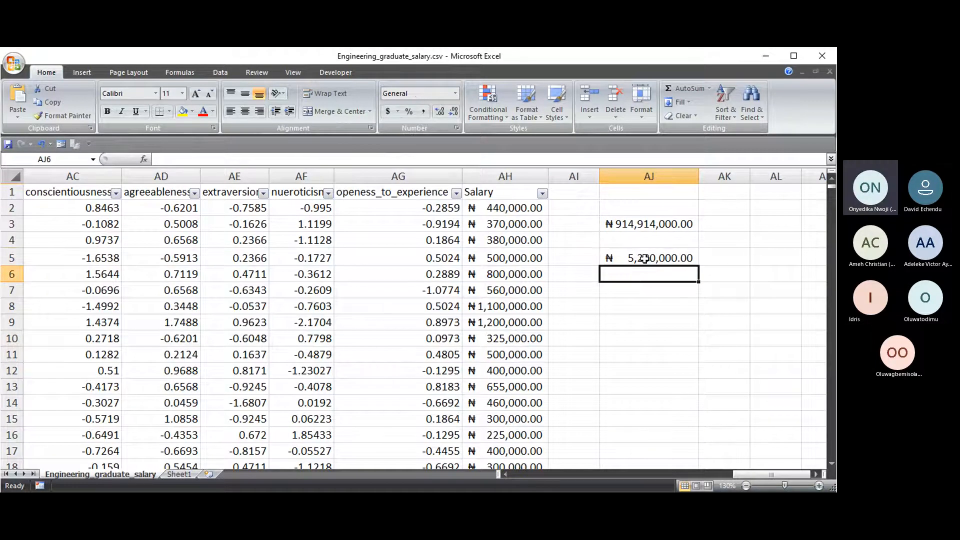
pyautogui.click(645, 258)
pyautogui.click(632, 272)
pyautogui.click(635, 257)
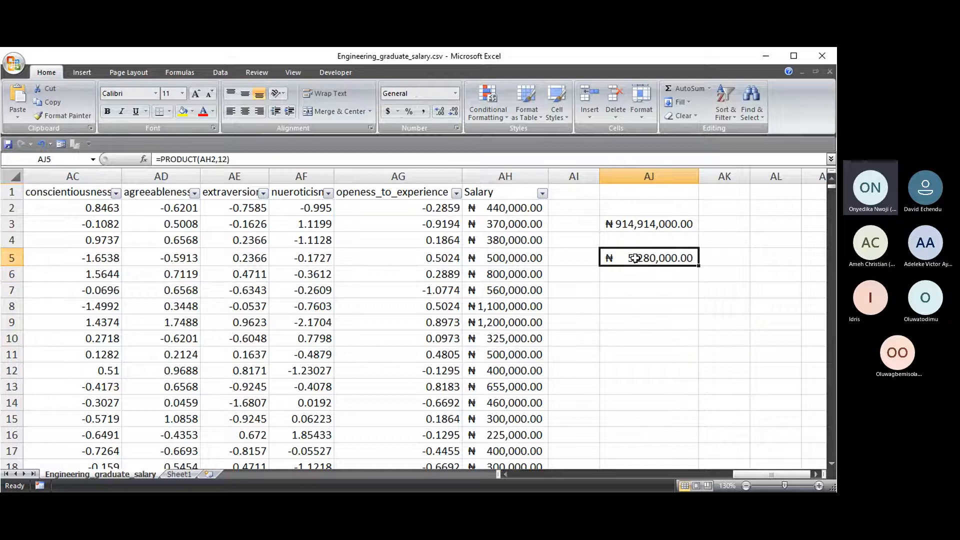
pyautogui.click(509, 208)
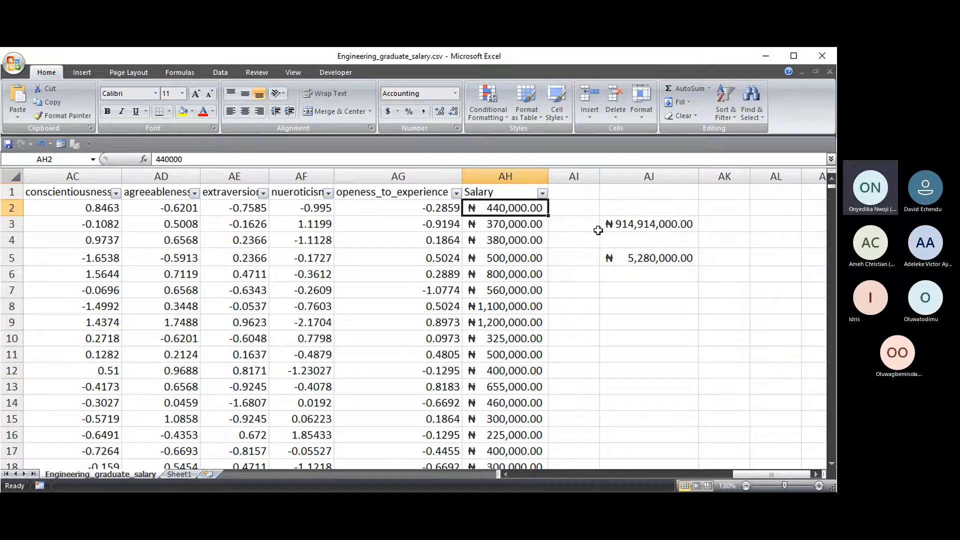
pyautogui.click(637, 225)
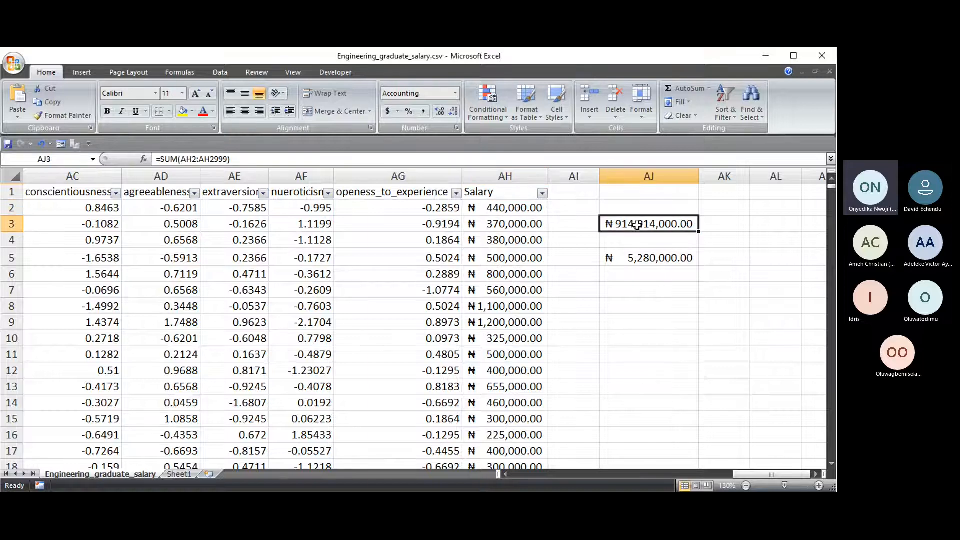
pyautogui.tripleClick(245, 159)
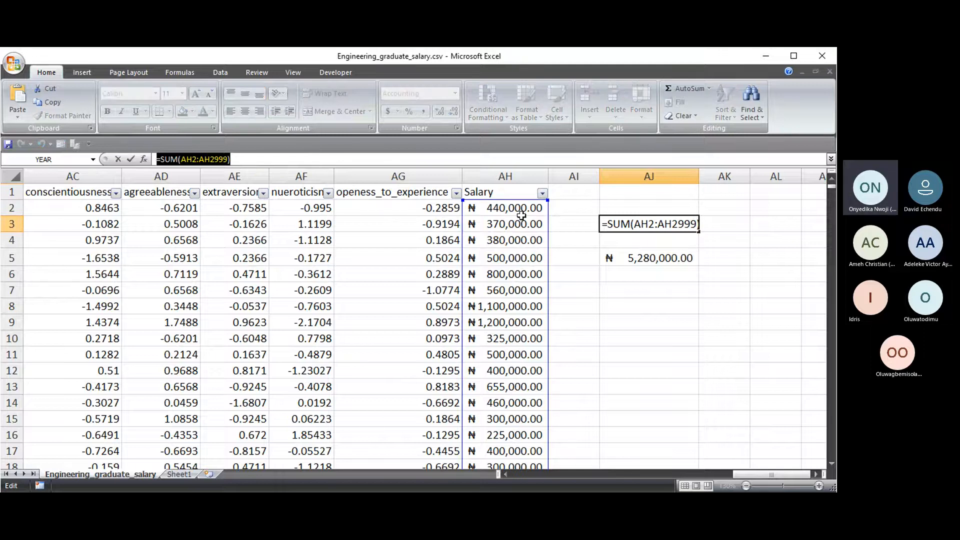
pyautogui.press('Escape')
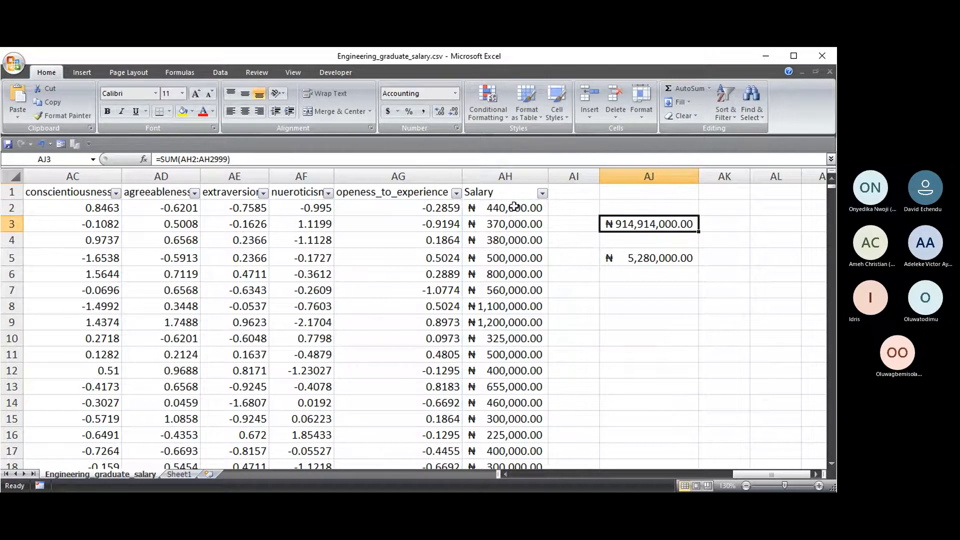
pyautogui.click(488, 209)
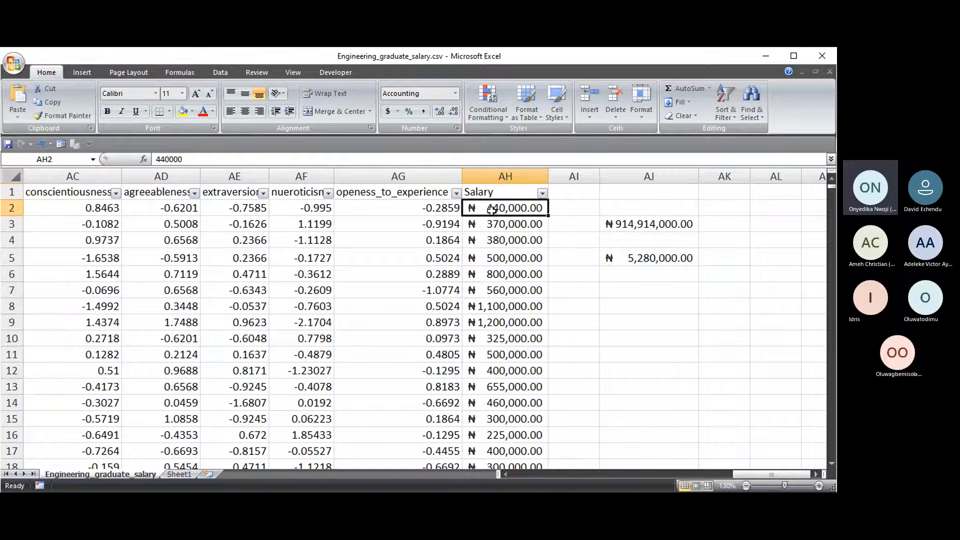
pyautogui.click(178, 159)
pyautogui.doubleClick(178, 159)
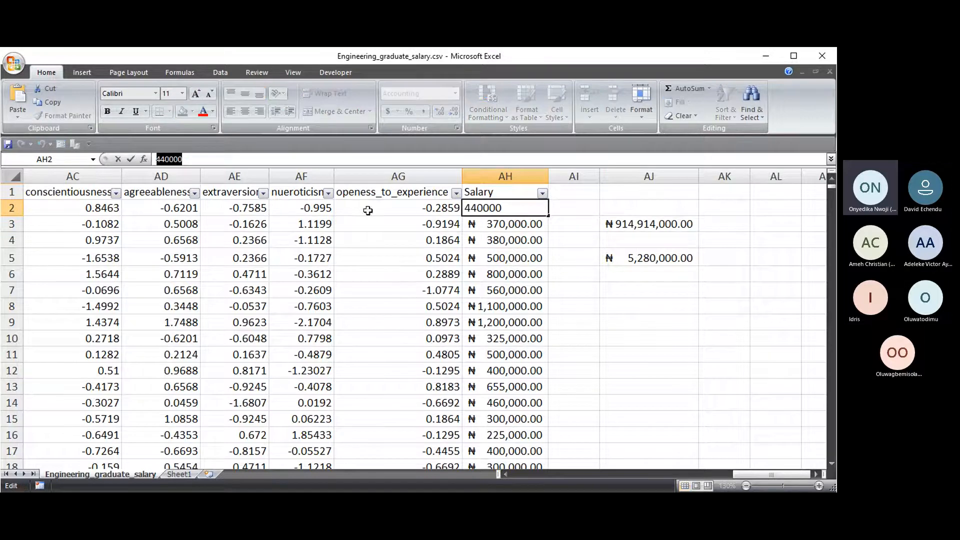
pyautogui.press('Escape')
pyautogui.click(439, 225)
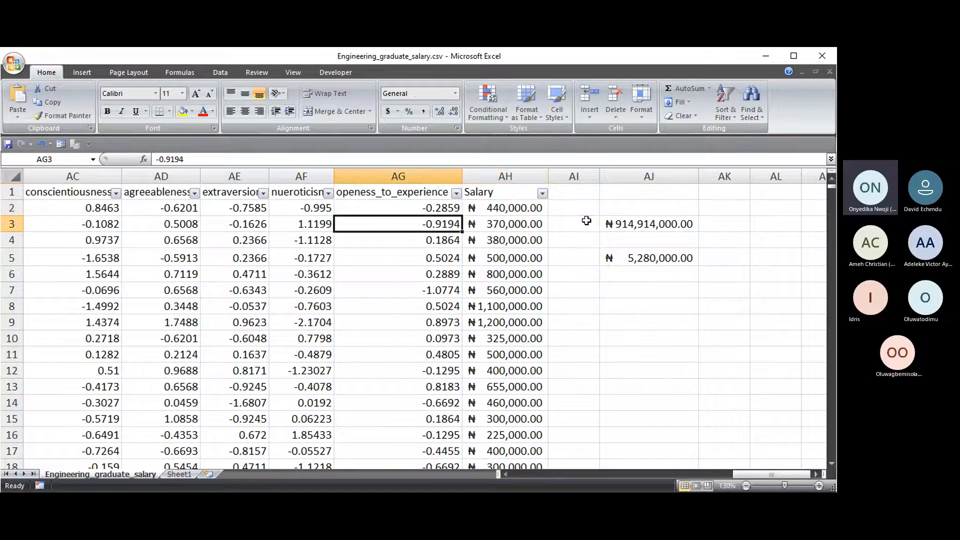
pyautogui.click(620, 259)
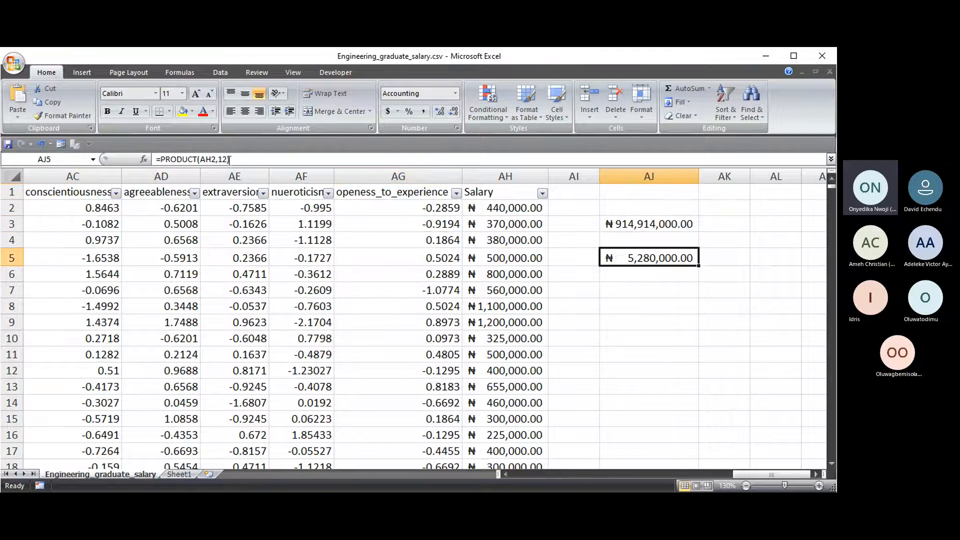
pyautogui.doubleClick(620, 259)
pyautogui.press('Escape')
pyautogui.click(653, 225)
pyautogui.moveTo(237, 159); pyautogui.dragTo(105, 159)
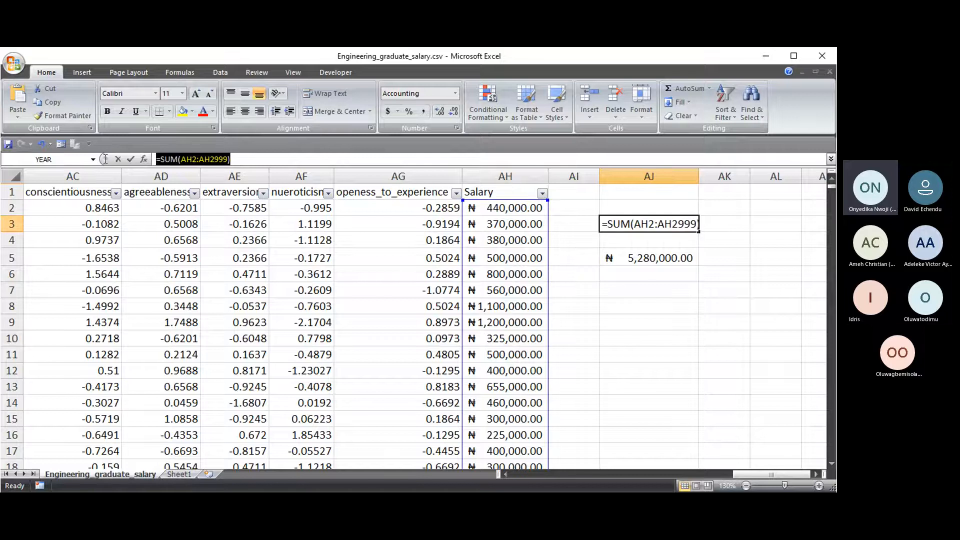
pyautogui.click(118, 159)
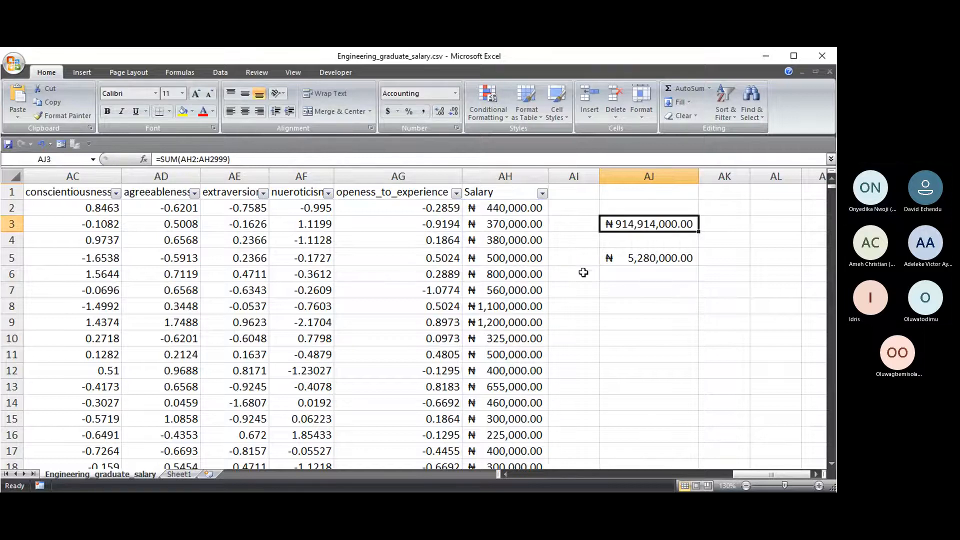
pyautogui.click(626, 259)
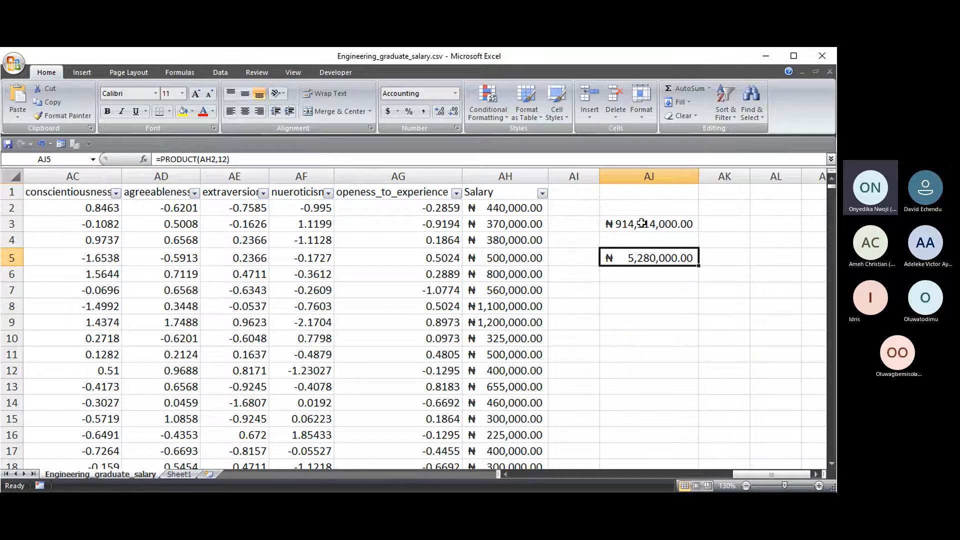
pyautogui.click(640, 291)
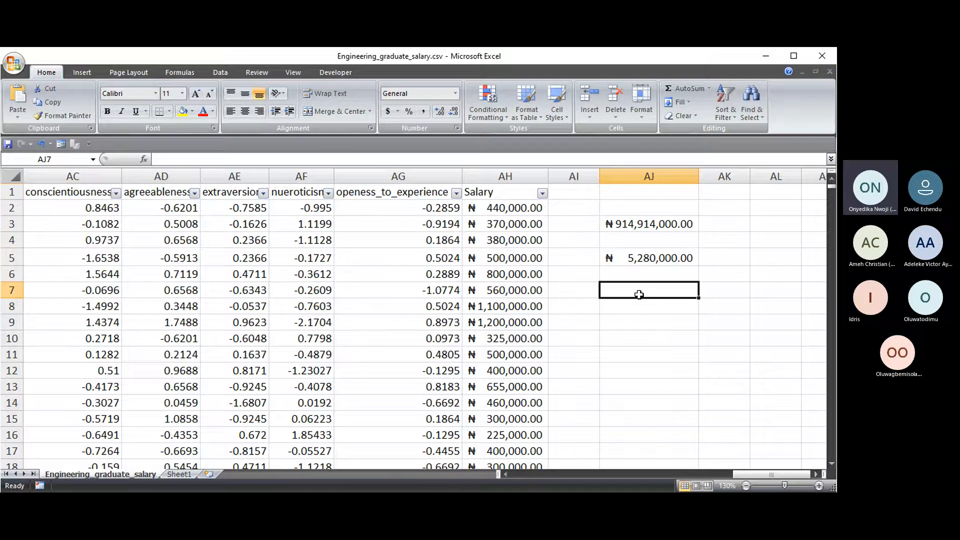
# - Enter =AVERAGE(AH2:AH2999) in AJ7, giving the mean salary ₦ 305,174.78
pyautogui.write('=AVE')
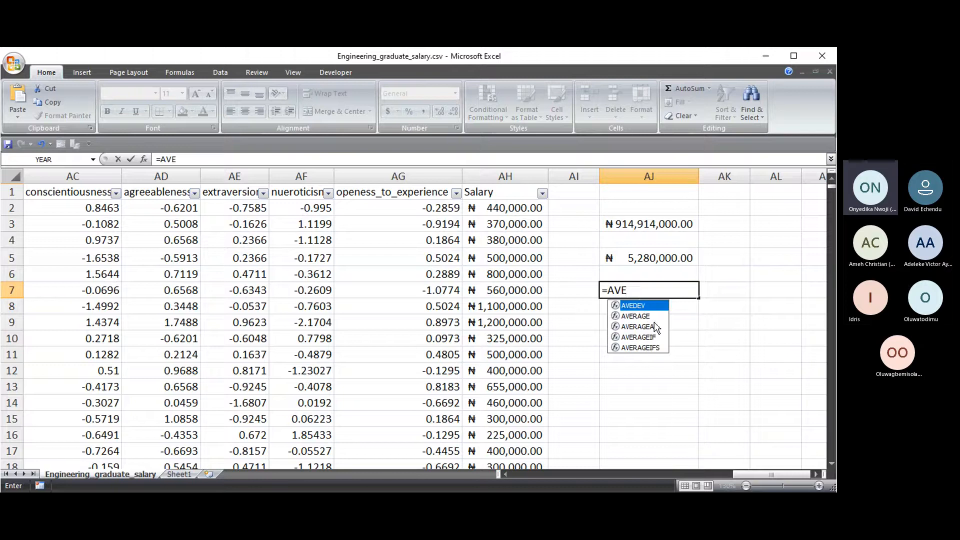
pyautogui.press('Down')
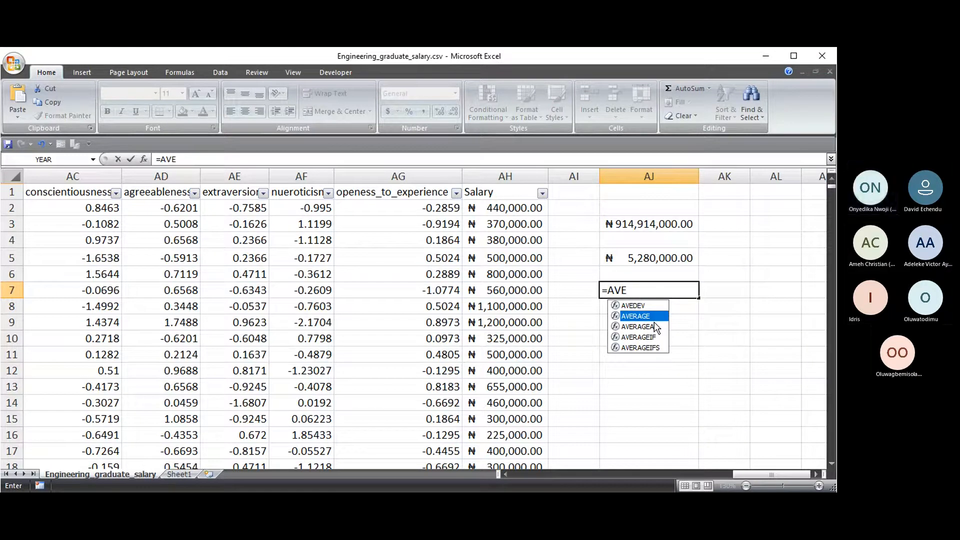
pyautogui.press('Tab')
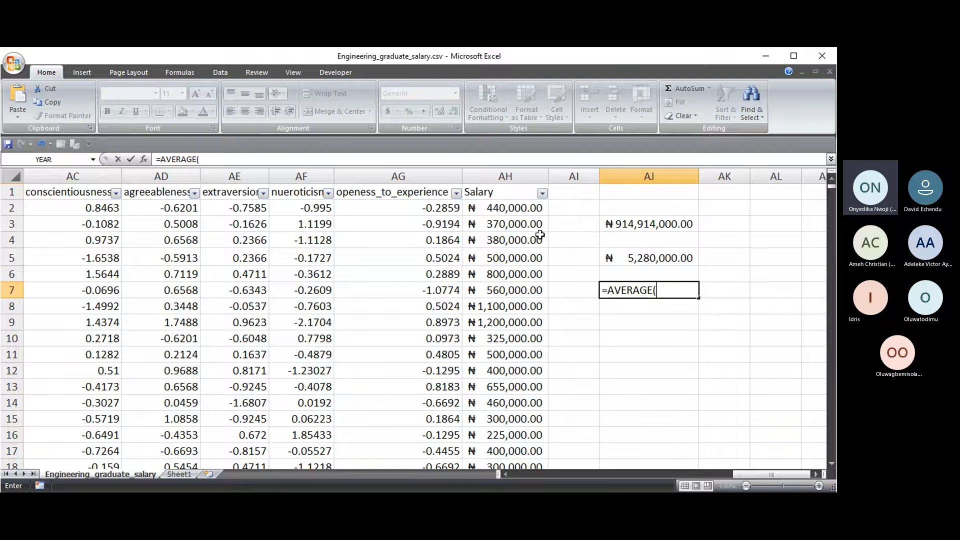
pyautogui.click(517, 208)
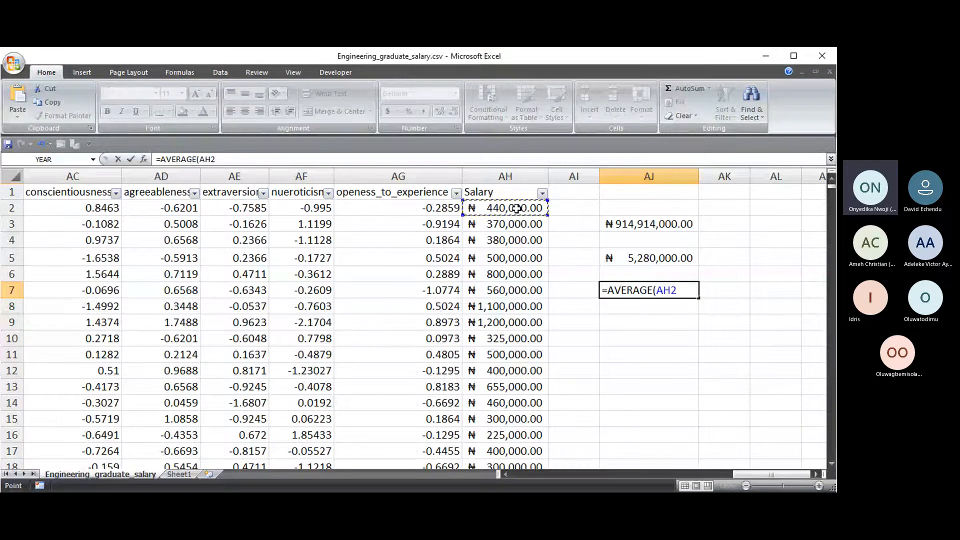
pyautogui.hotkey('ctrl', 'shift', 'Down')
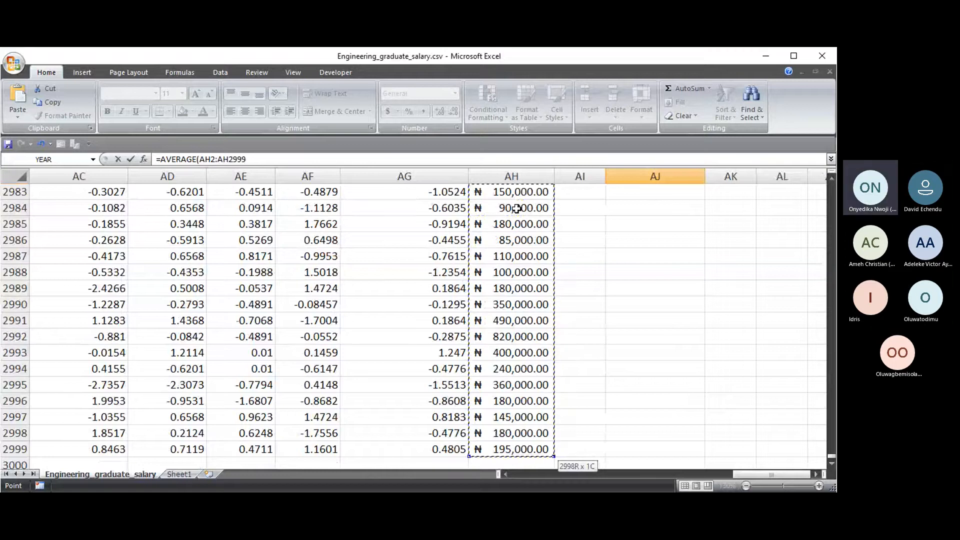
pyautogui.write(')')
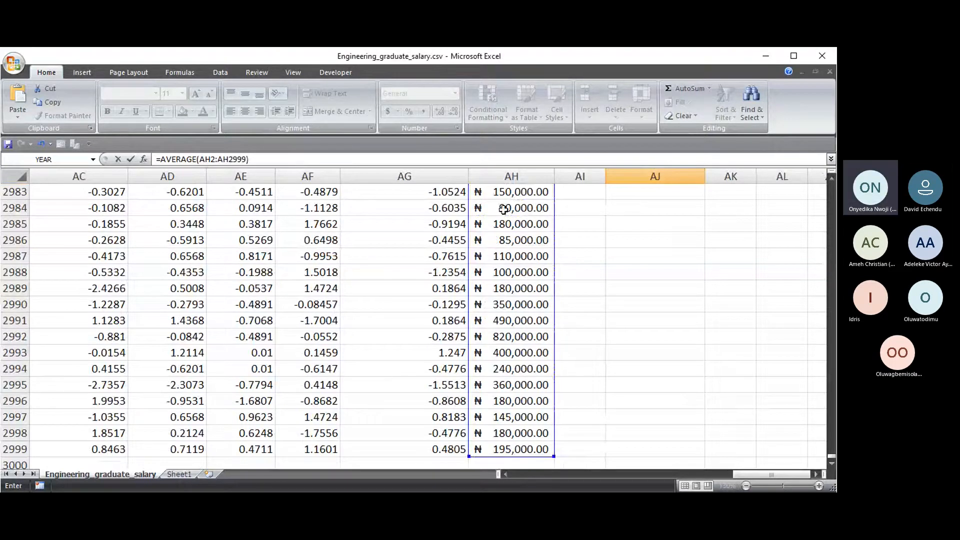
pyautogui.moveTo(831, 456); pyautogui.dragTo(831, 185)
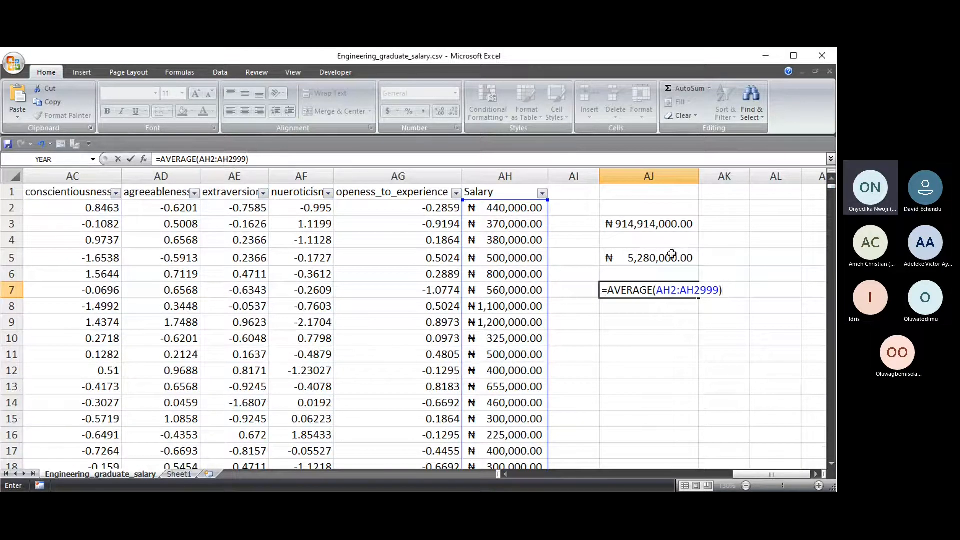
pyautogui.press('Return')
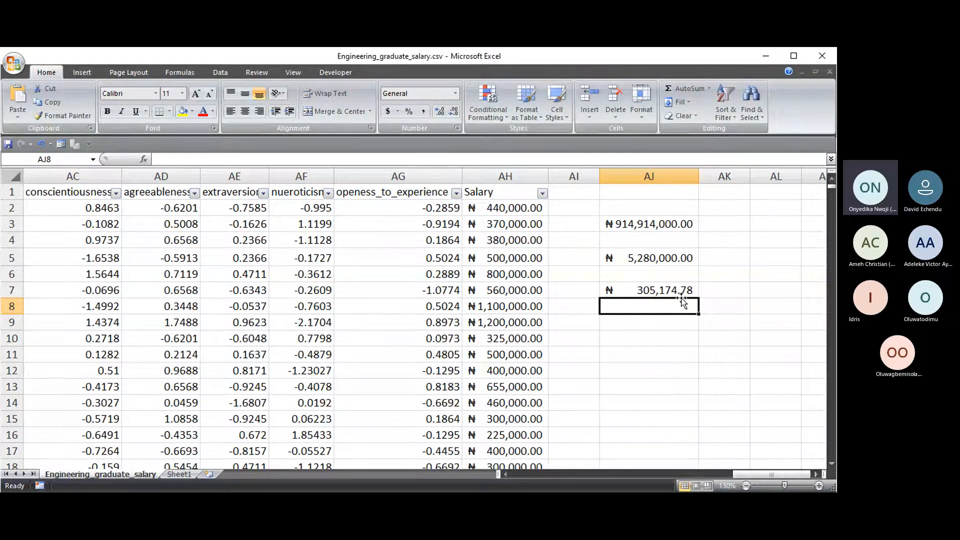
# - Type the labels AVERAGE in AI7, PRODUCT BY 12 in AI5 and SUM in AI3
pyautogui.click(646, 293)
pyautogui.click(568, 288)
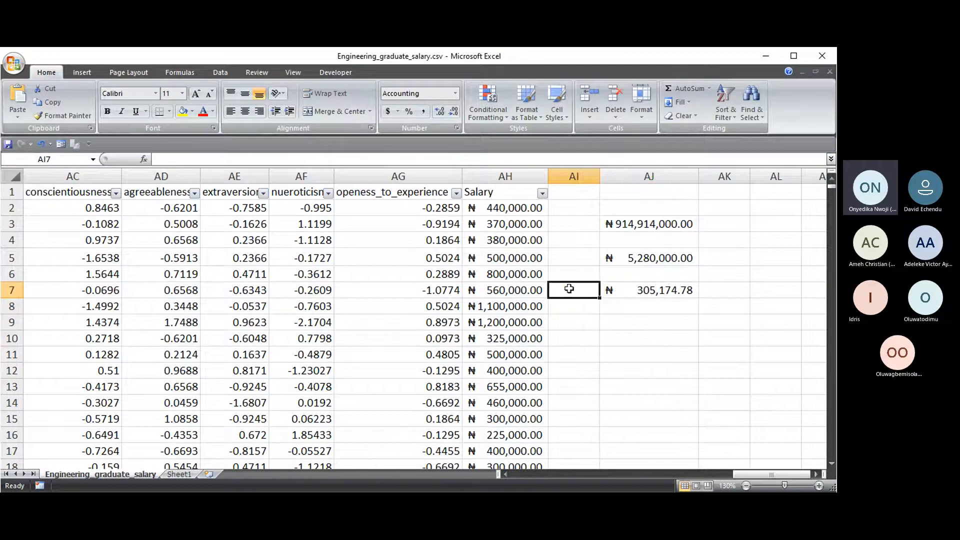
pyautogui.write('AVE')
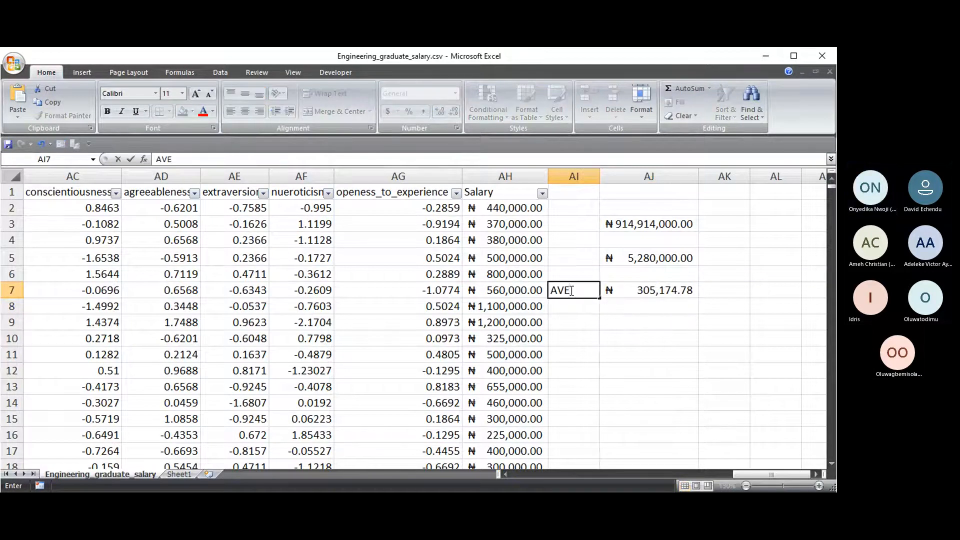
pyautogui.write('RAGE')
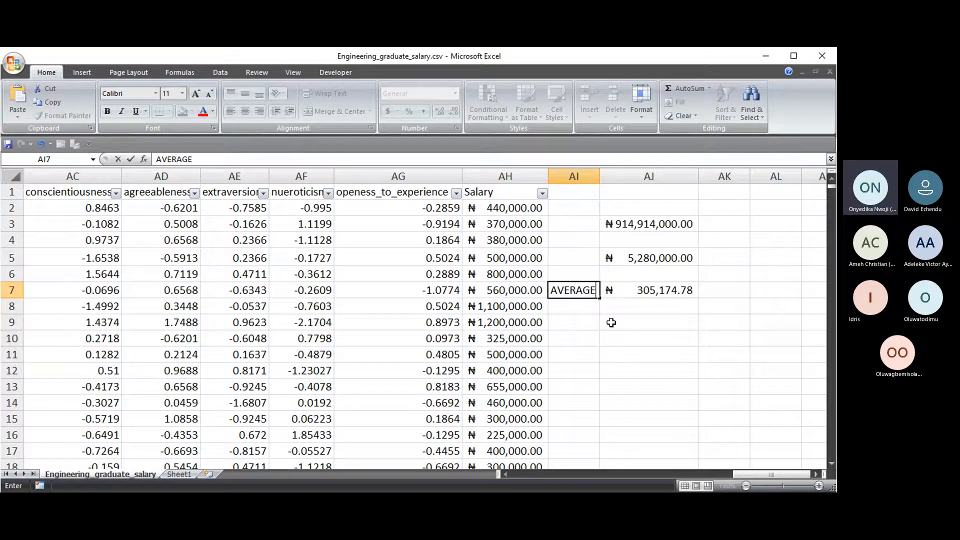
pyautogui.click(585, 258)
pyautogui.write('PRO')
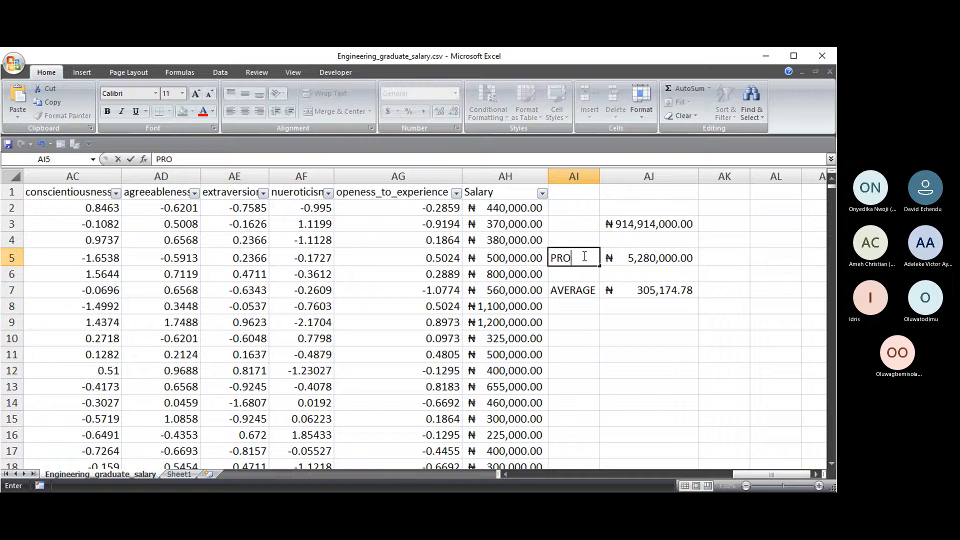
pyautogui.write('DUCT')
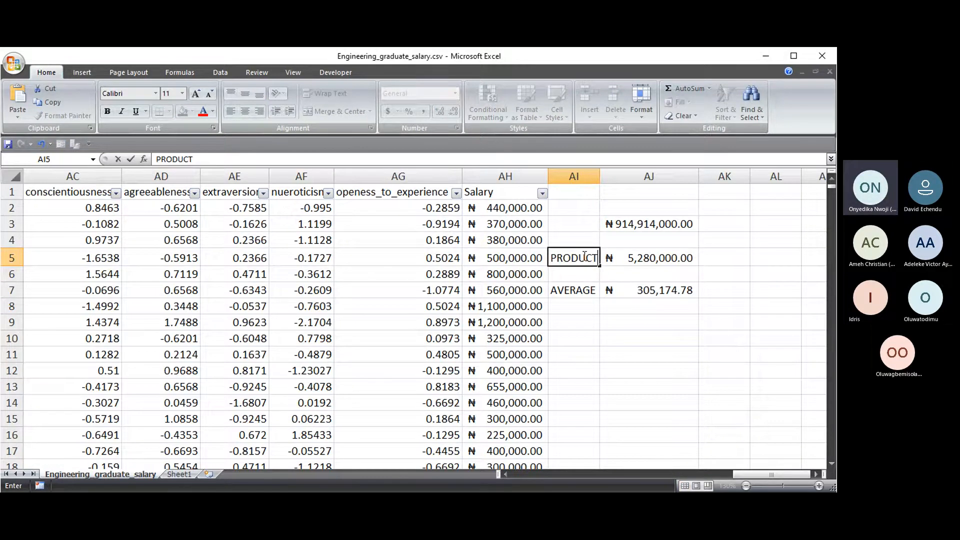
pyautogui.write(' BY 12')
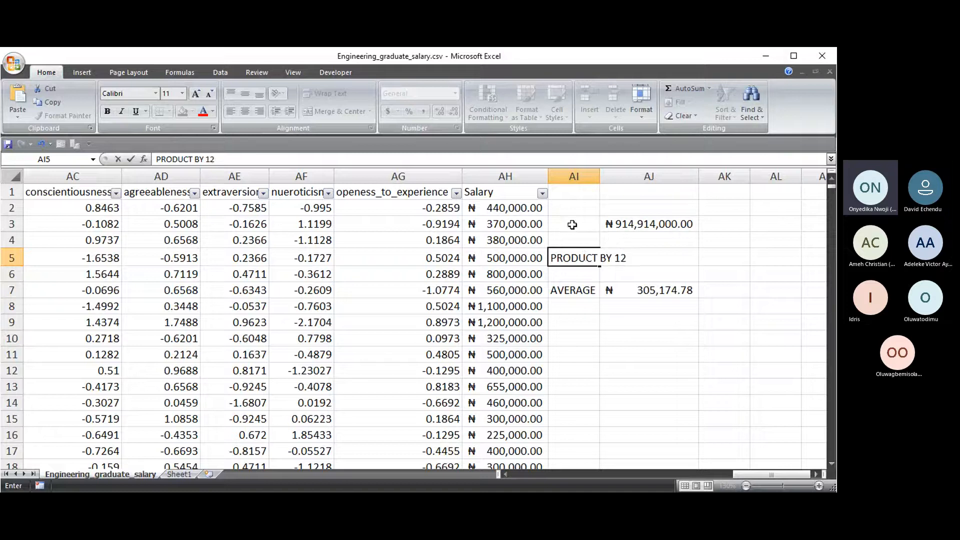
pyautogui.click(574, 224)
pyautogui.write('SUM')
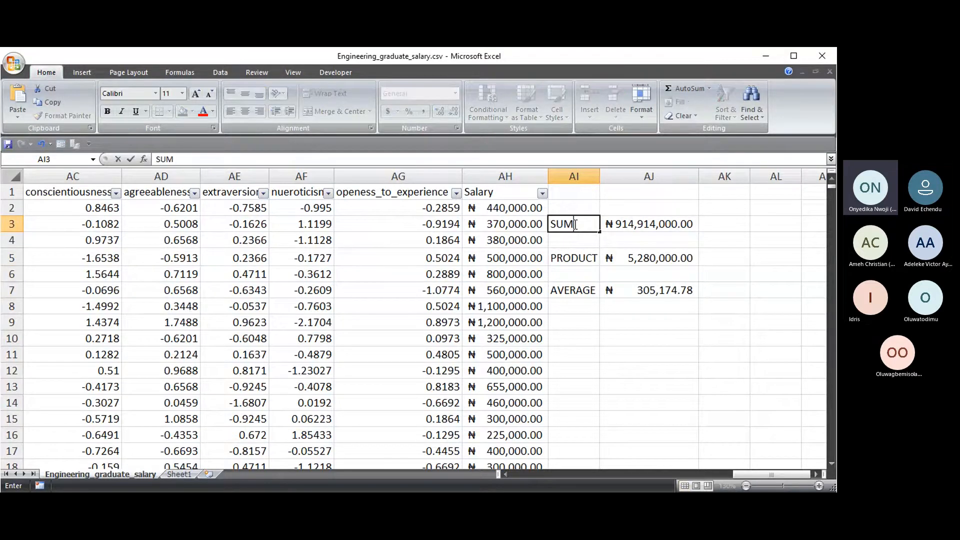
pyautogui.click(573, 320)
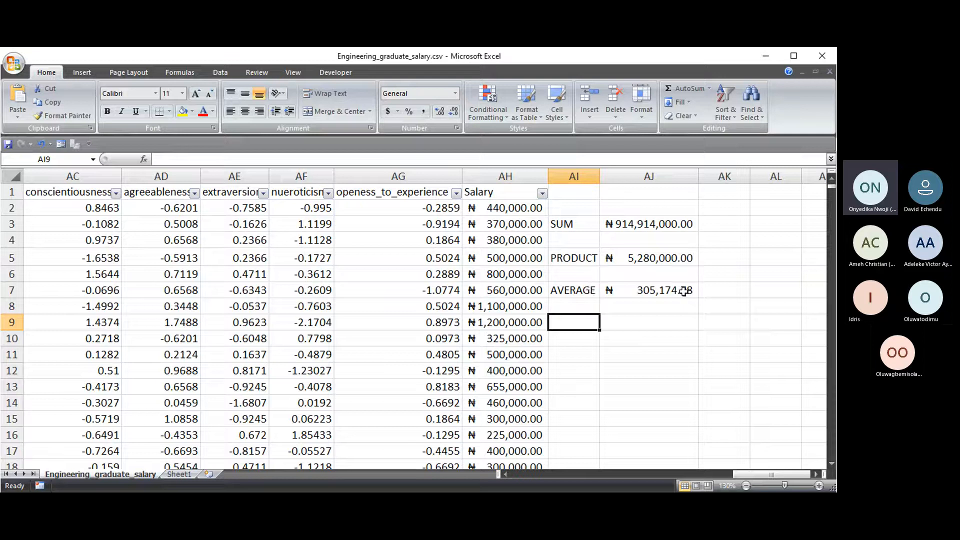
# - Type the labels MIN in AI9 and MAX in AI10
pyautogui.click(645, 326)
pyautogui.click(585, 322)
pyautogui.write('MIN')
pyautogui.press('Return')
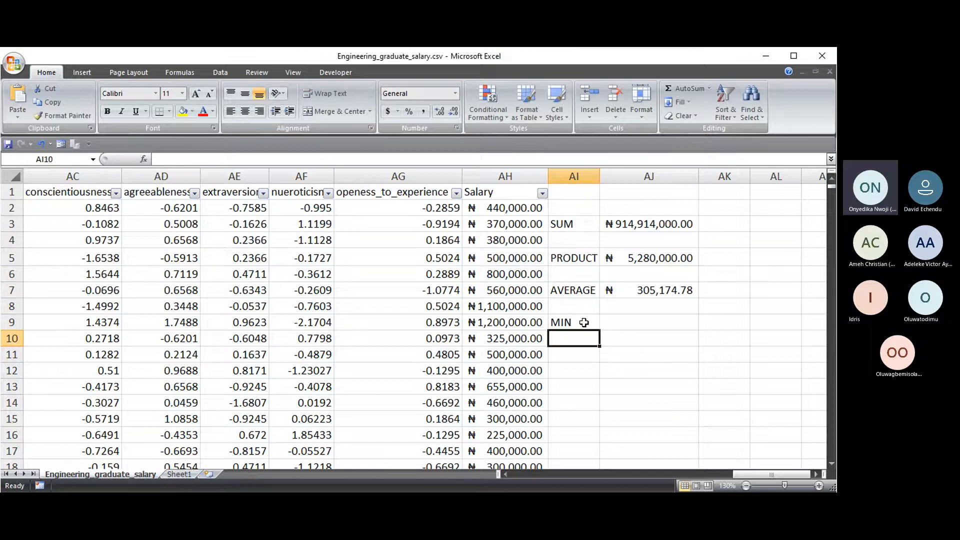
pyautogui.write('MAX')
# - Enter =MIN(AH2:AH2999) in AJ9, showing the lowest salary ₦ 35,000.00
pyautogui.click(635, 324)
pyautogui.write('=MIN')
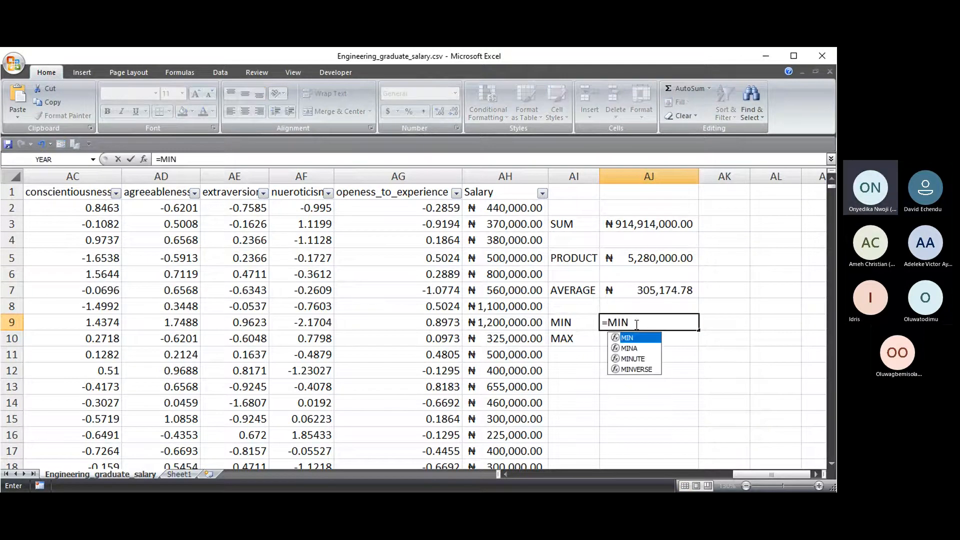
pyautogui.write('(')
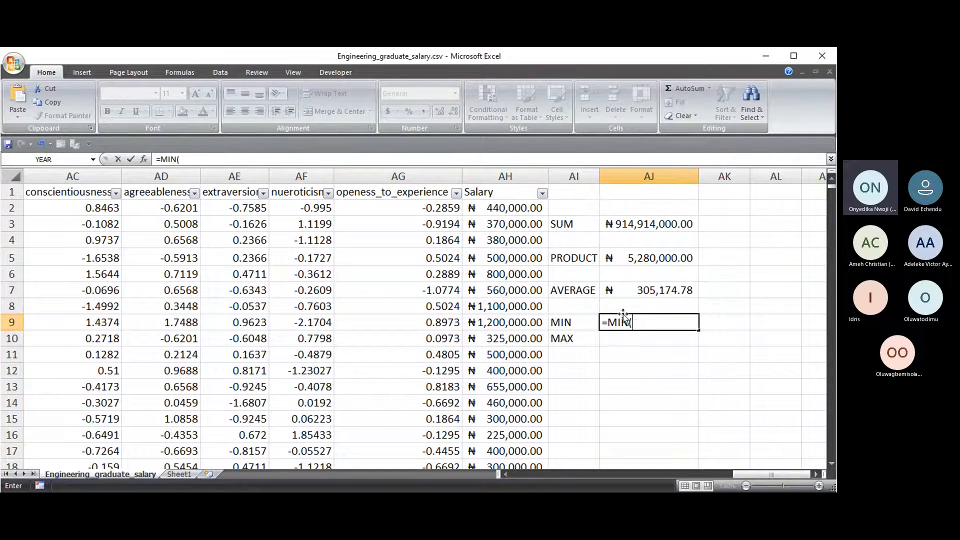
pyautogui.click(514, 208)
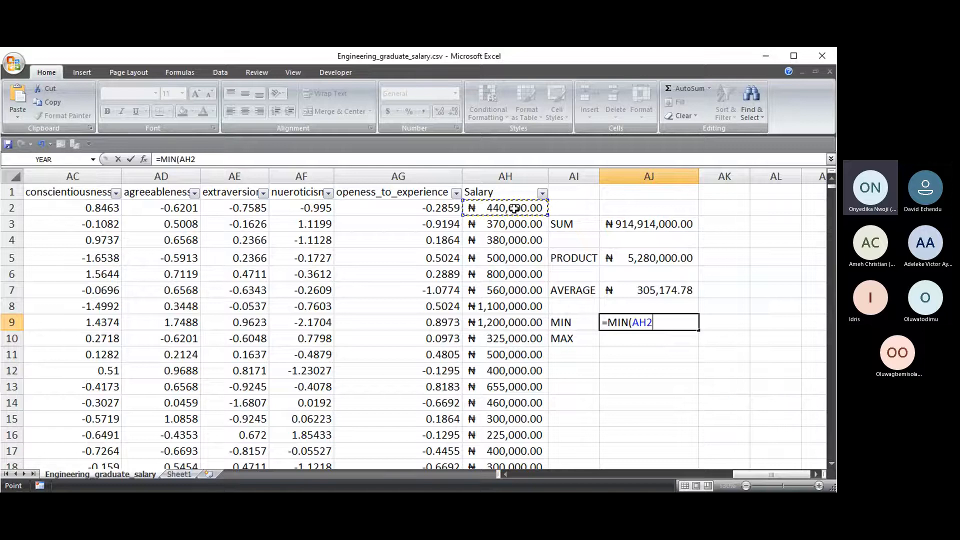
pyautogui.hotkey('ctrl', 'shift', 'Down')
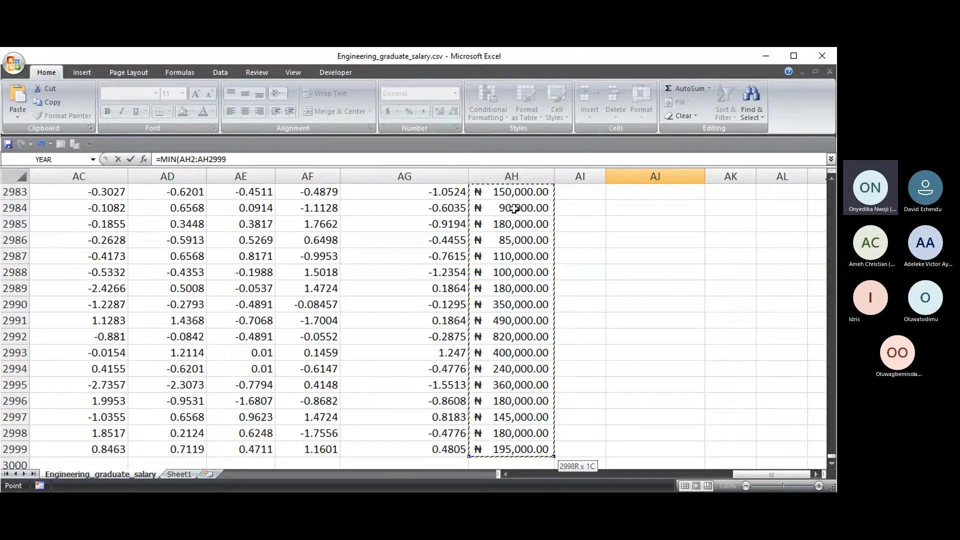
pyautogui.write(')')
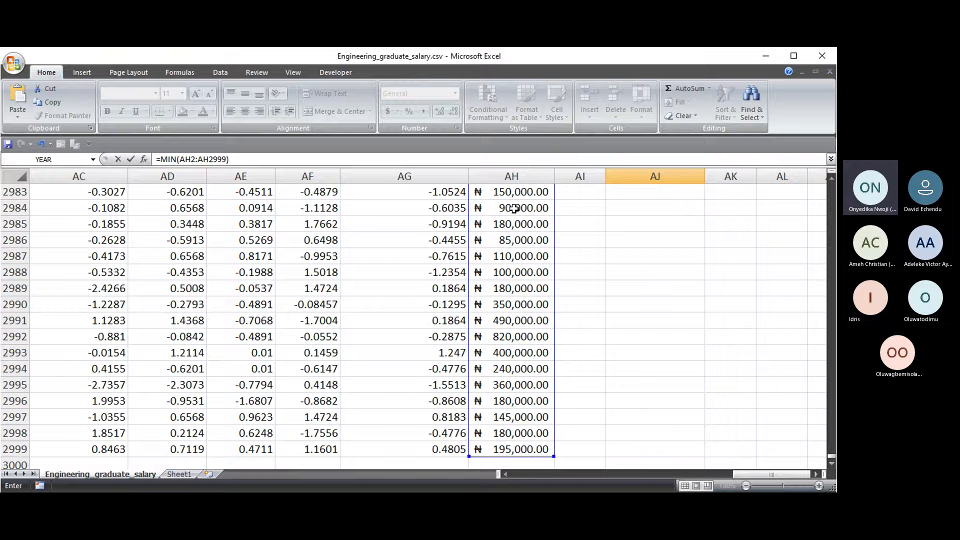
pyautogui.press('Return')
pyautogui.scroll(3, 650, 274)
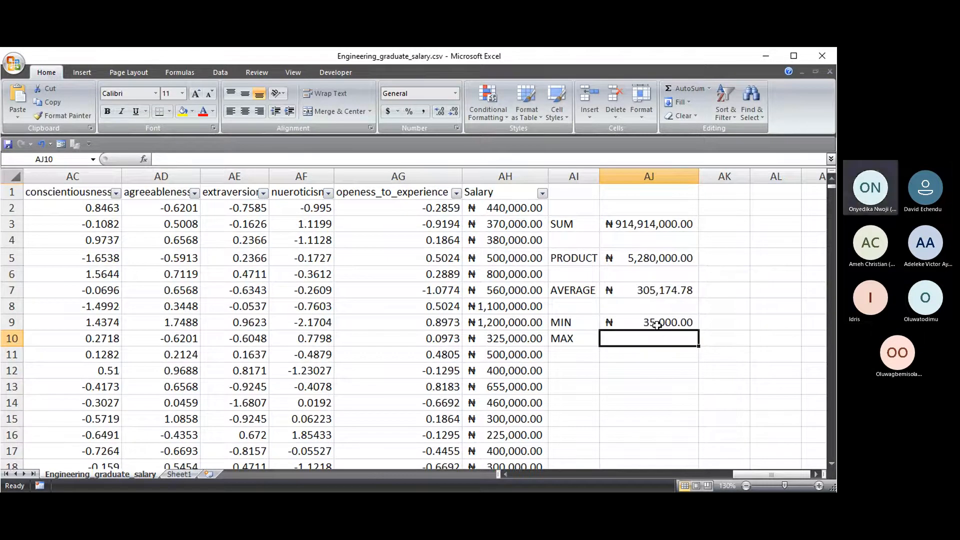
pyautogui.click(656, 325)
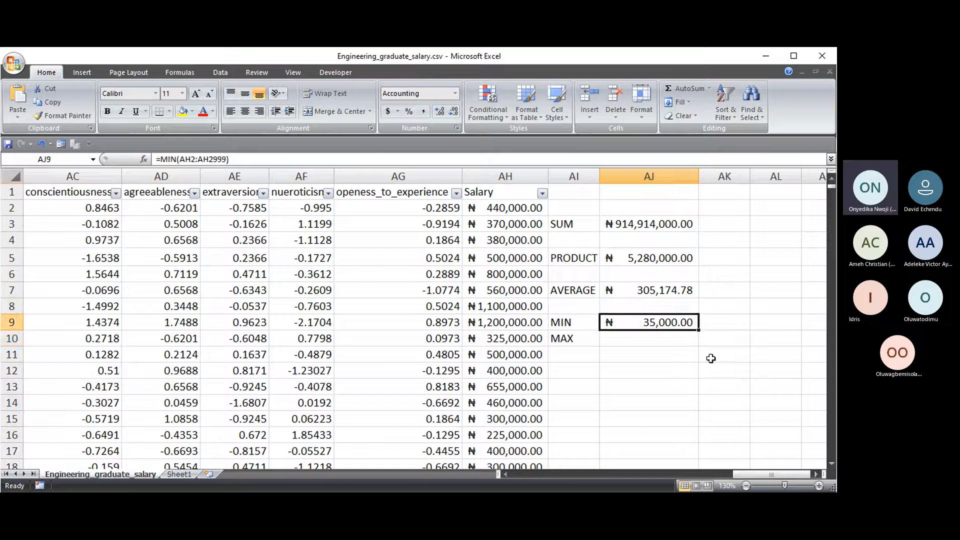
# - Enter =MAX(AH2:AH2999) in AJ10, showing the highest salary ₦ 4,000,000.00
pyautogui.click(651, 339)
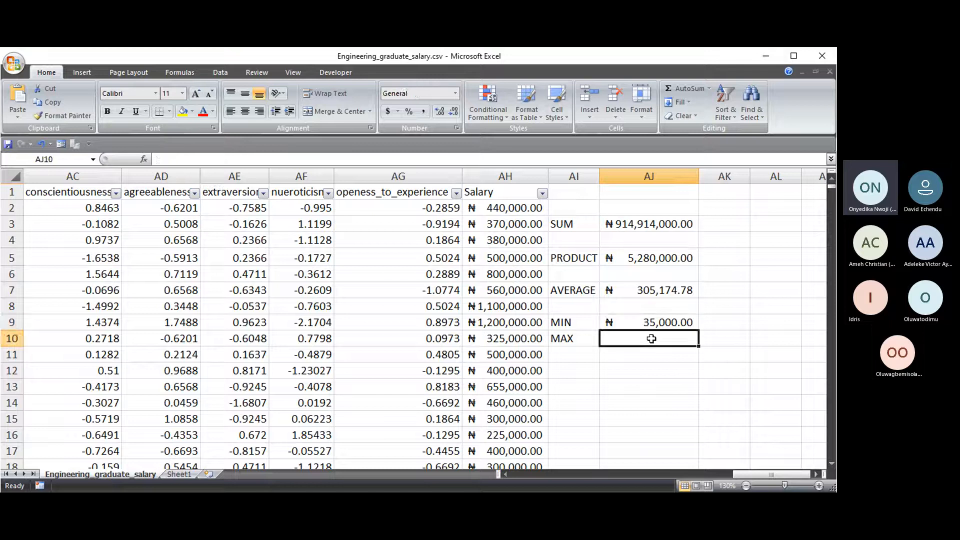
pyautogui.write('=MAX')
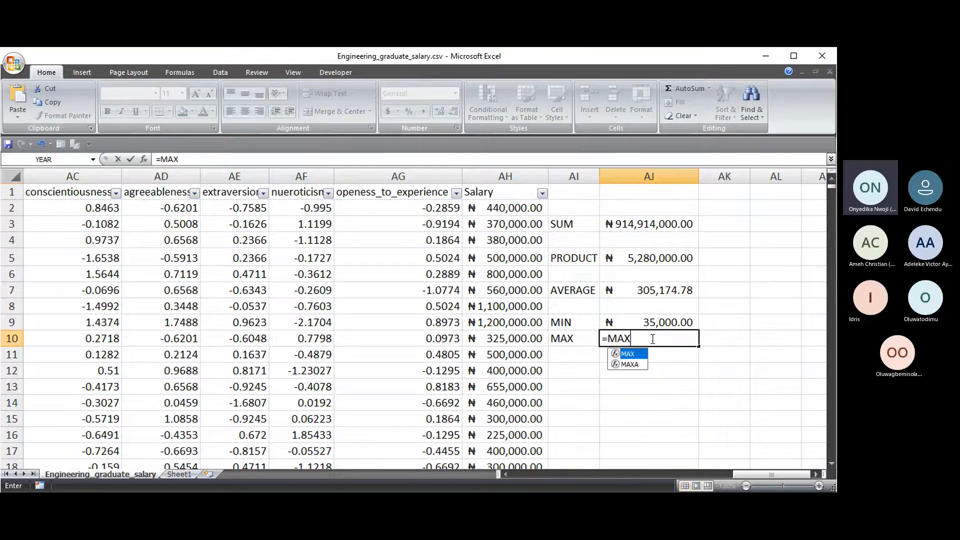
pyautogui.write('(')
pyautogui.click(518, 209)
pyautogui.hotkey('ctrl', 'shift', 'Down')
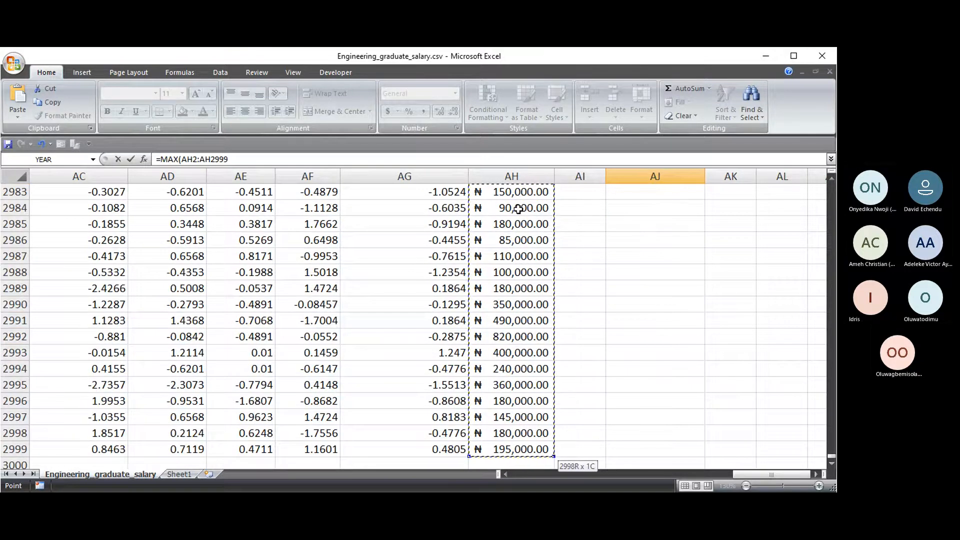
pyautogui.press('Return')
pyautogui.scroll(3, 664, 309)
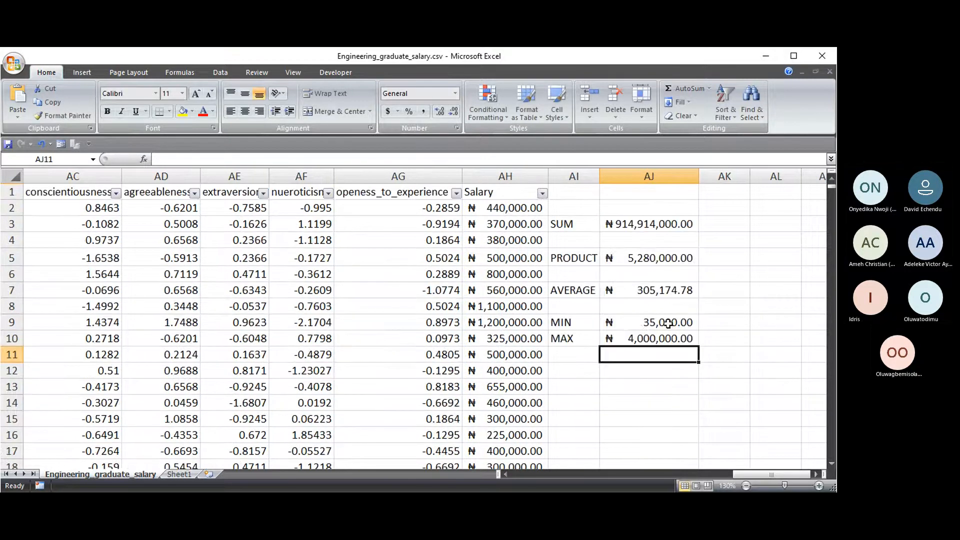
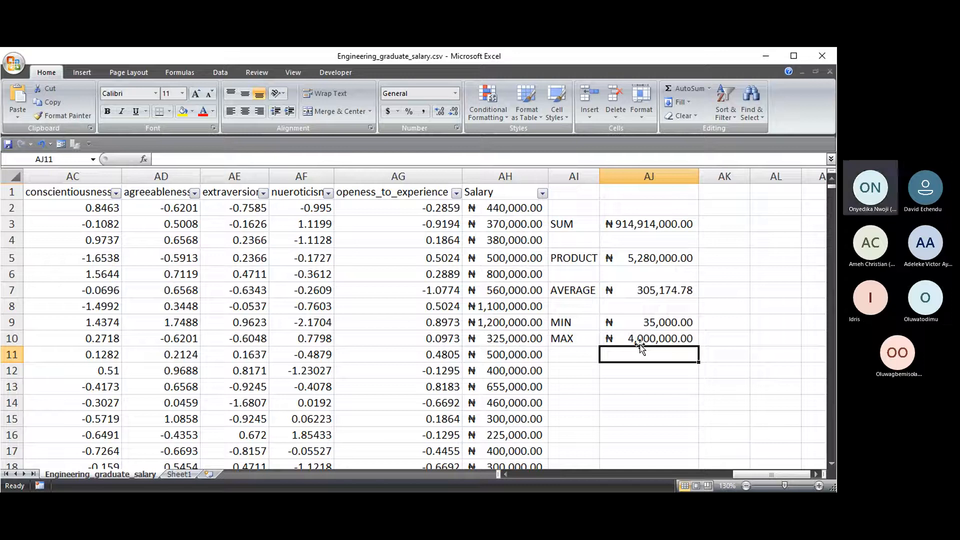
# - Enter =AH2+AH5-AH7 in AI13, returning ₦380,000.00
pyautogui.moveTo(565, 222); pyautogui.dragTo(569, 344)
pyautogui.click(722, 223)
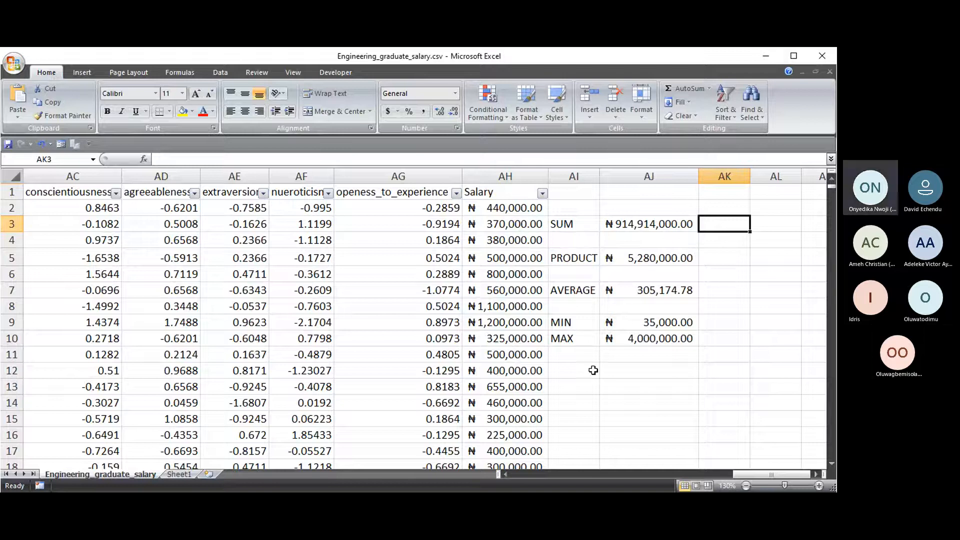
pyautogui.click(584, 389)
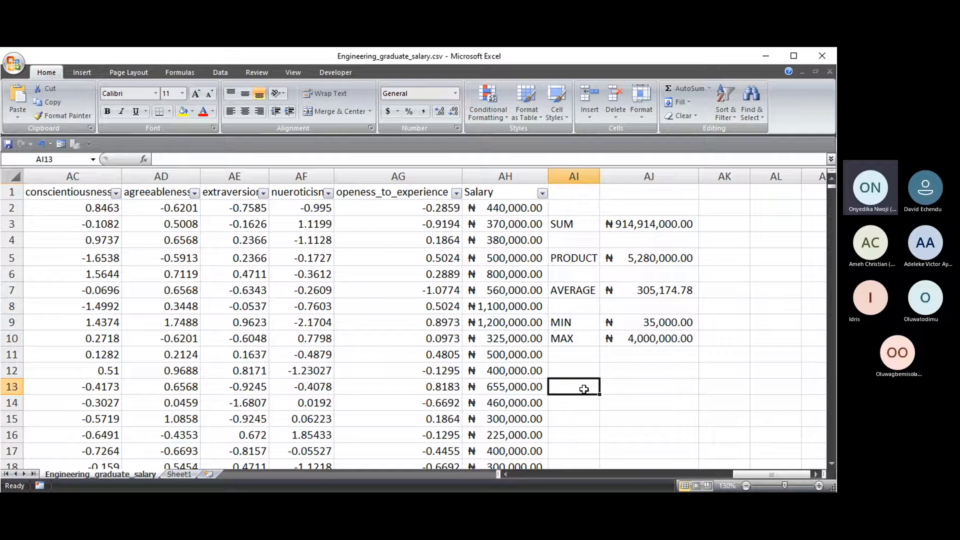
pyautogui.write('=')
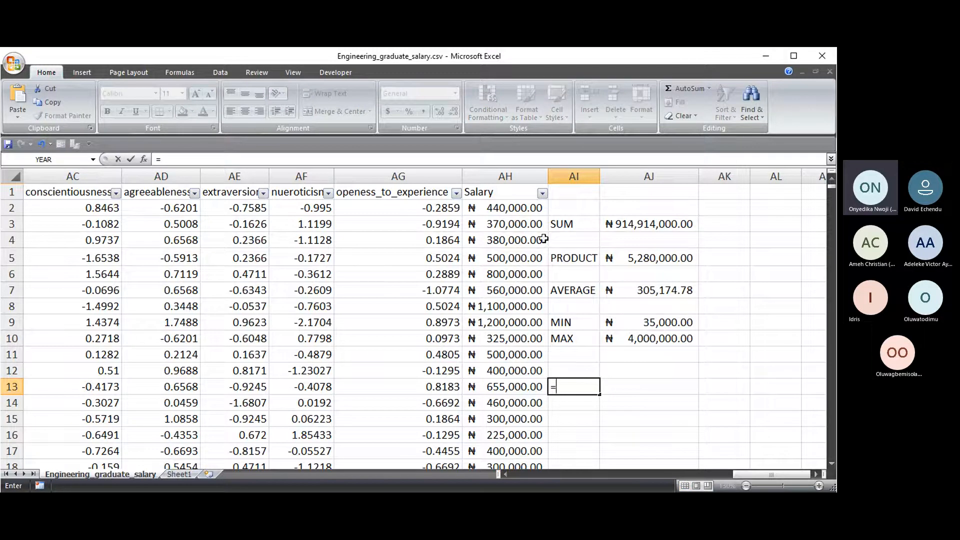
pyautogui.click(507, 209)
pyautogui.write('+')
pyautogui.click(527, 259)
pyautogui.write('-')
pyautogui.click(501, 290)
pyautogui.press('Return')
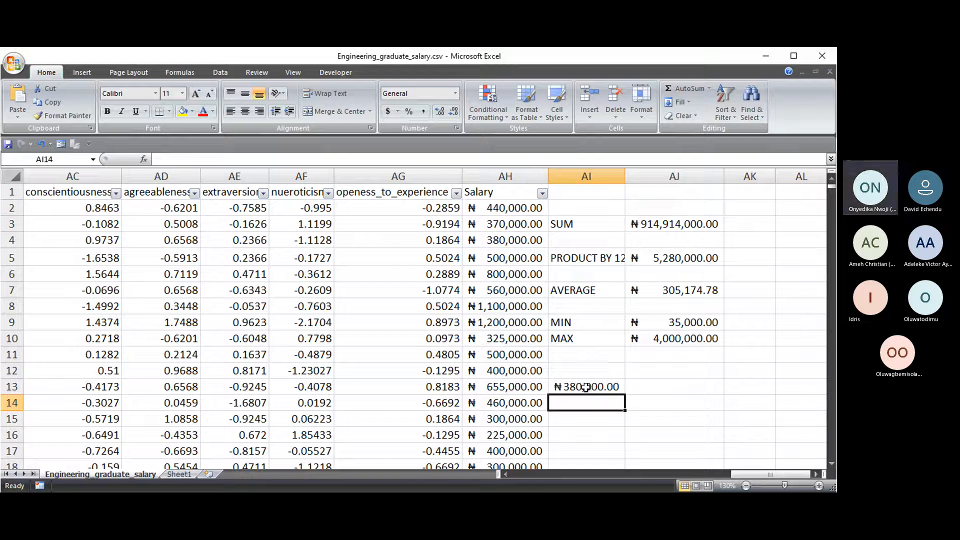
# - Subtract 100000 from the AJ3 SUM total
pyautogui.click(683, 227)
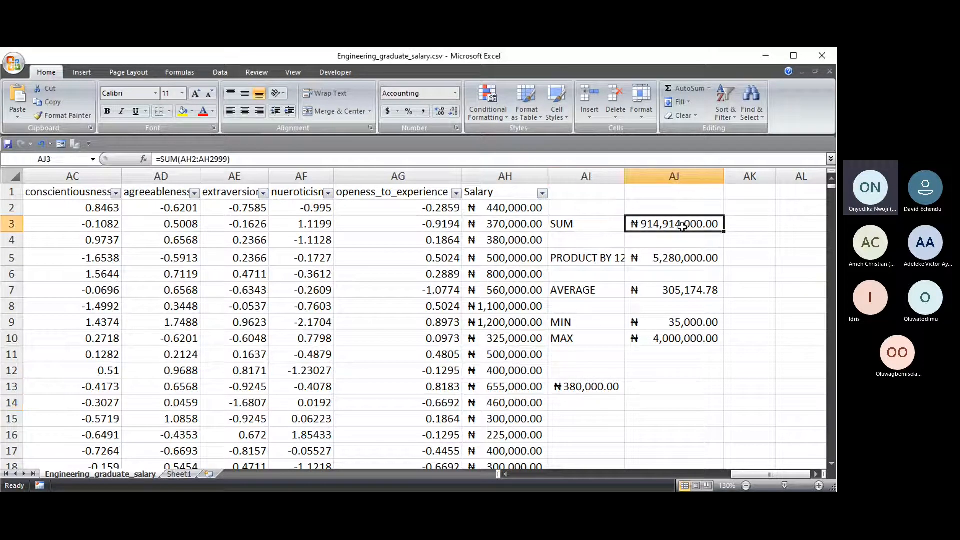
pyautogui.click(228, 159)
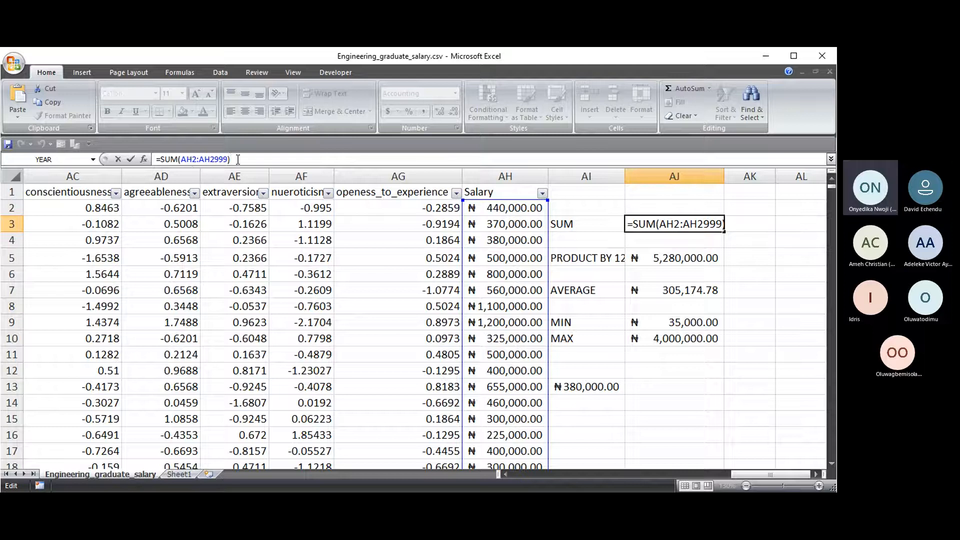
pyautogui.write('-')
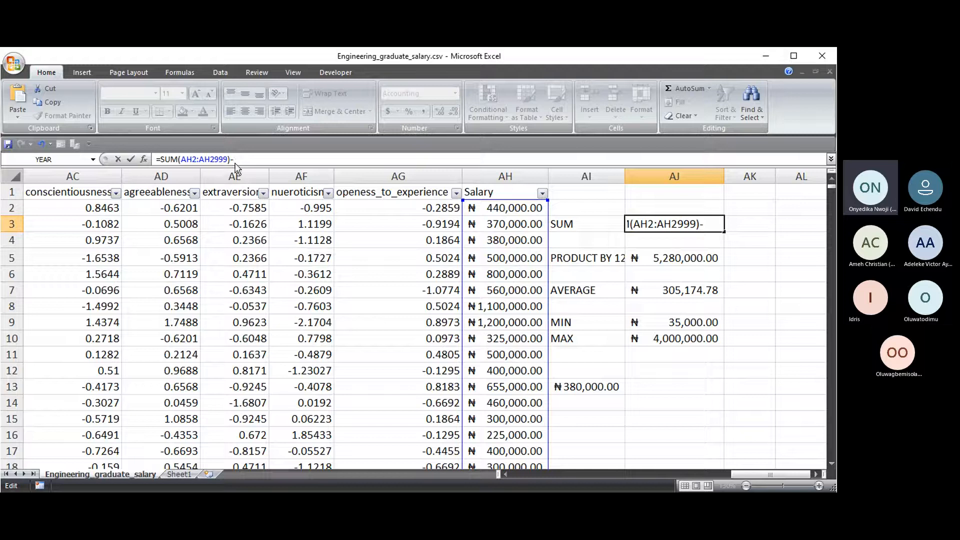
pyautogui.write('100000')
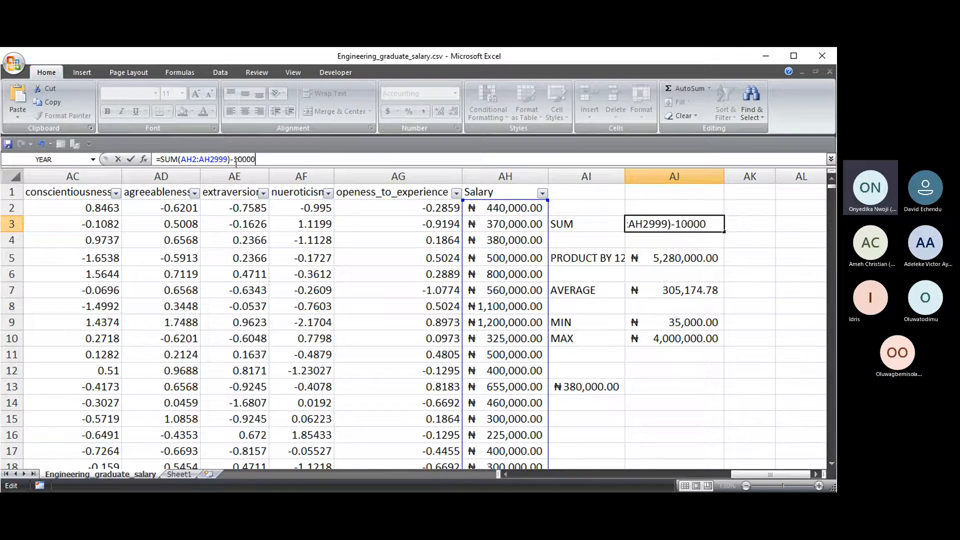
pyautogui.press('Return')
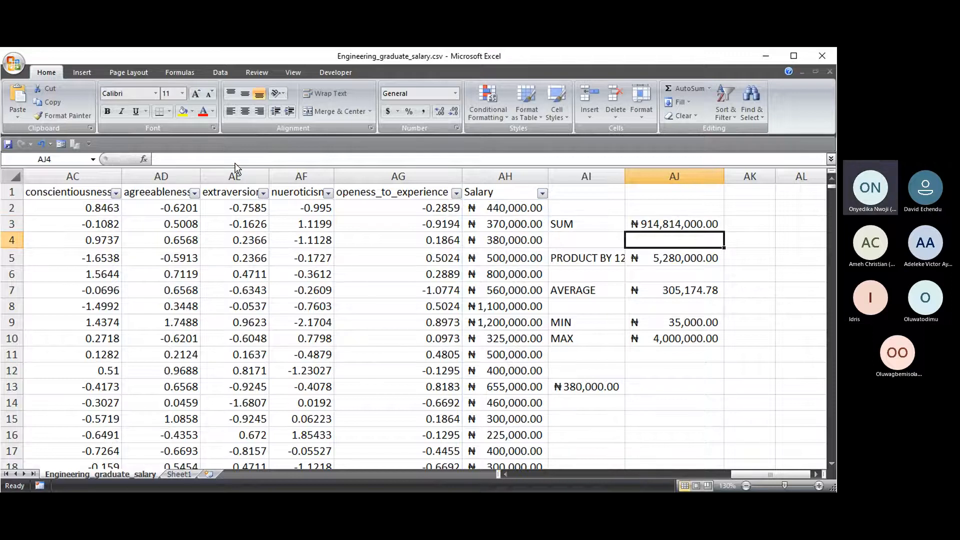
# - Change the AJ3 formula to multiply the total instead of subtracting 100000
pyautogui.click(676, 225)
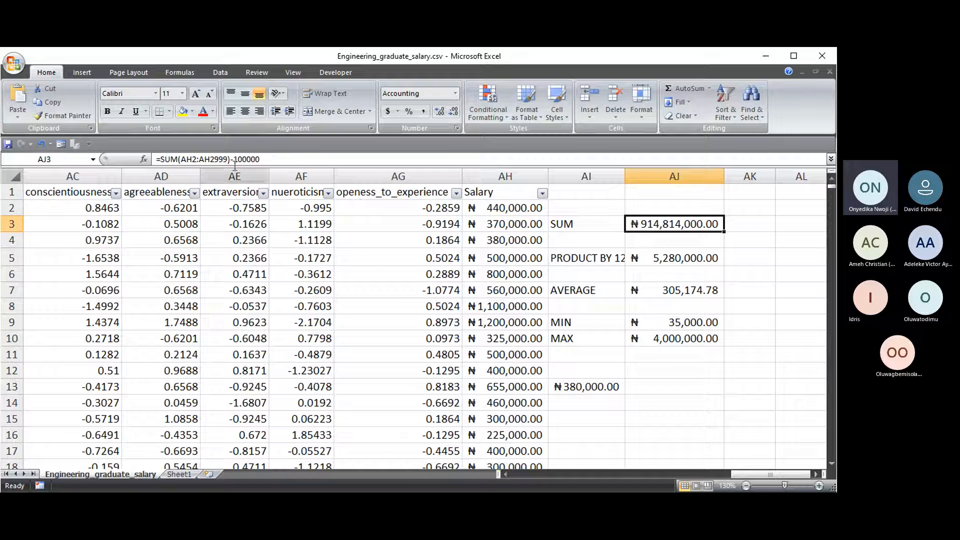
pyautogui.click(262, 159)
pyautogui.press('BackSpace')
pyautogui.press('BackSpace')
pyautogui.press('BackSpace')
pyautogui.press('BackSpace')
pyautogui.press('BackSpace')
pyautogui.press('BackSpace')
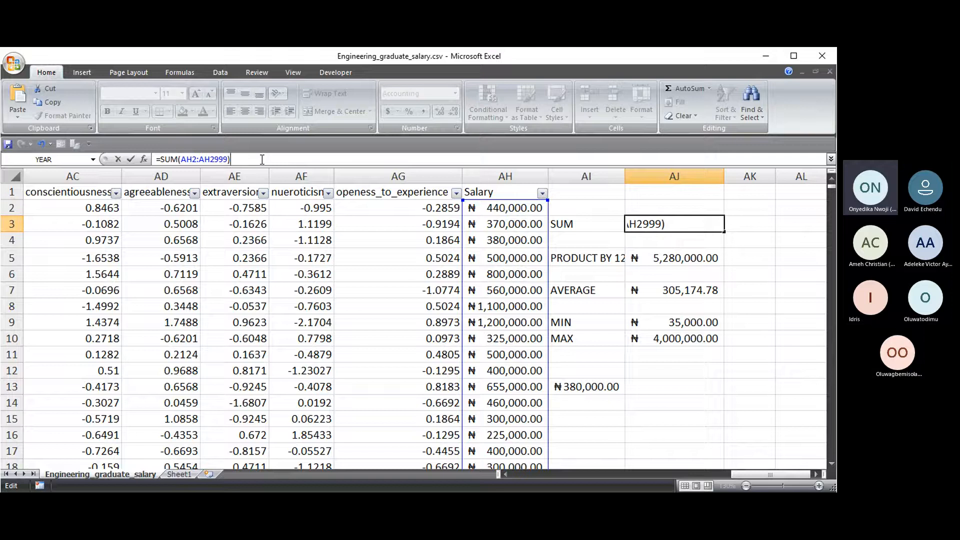
pyautogui.write('*')
pyautogui.press('Return')
# - Make AJ3 =SUM(AH2:AH2999)^2, showing ₦837,067,627,396,000,000.00
pyautogui.click(660, 226)
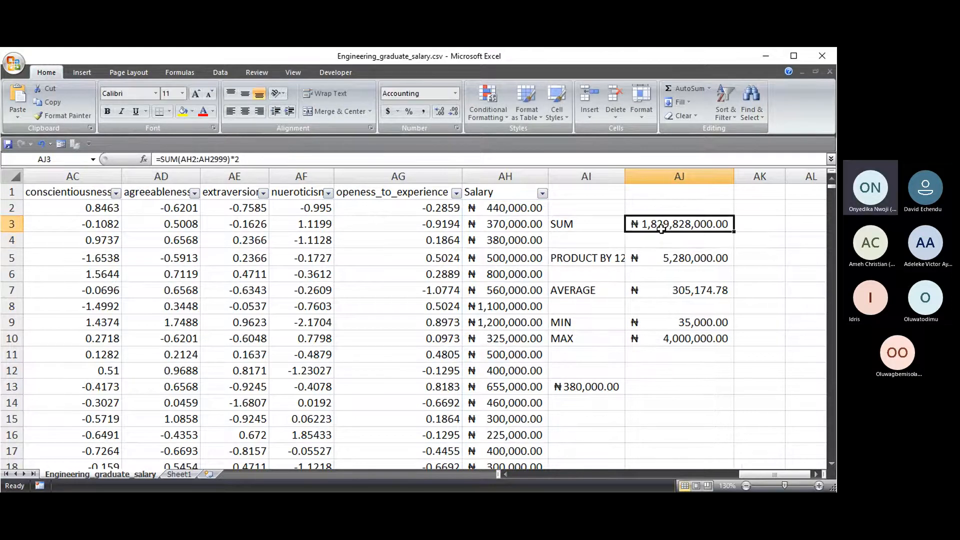
pyautogui.click(252, 160)
pyautogui.press('BackSpace')
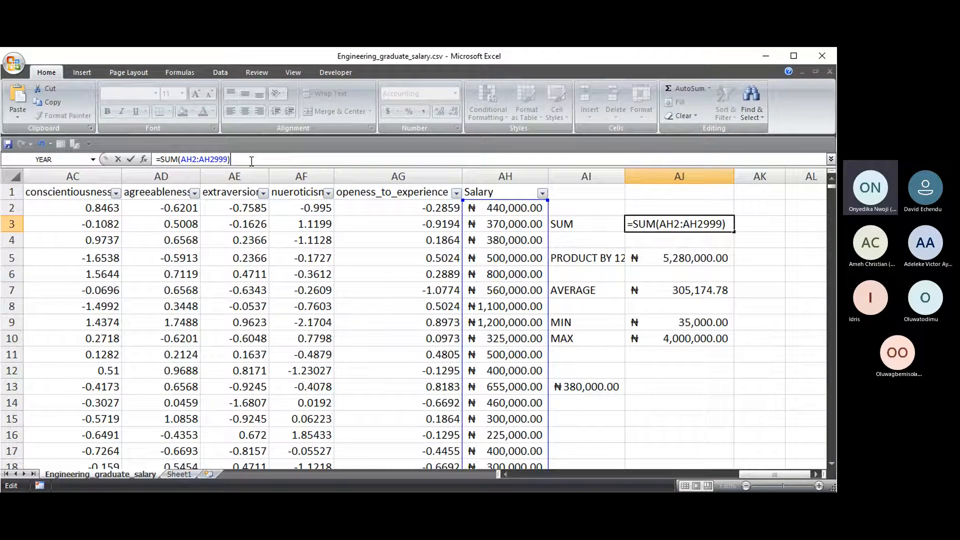
pyautogui.write('^2')
pyautogui.press('Return')
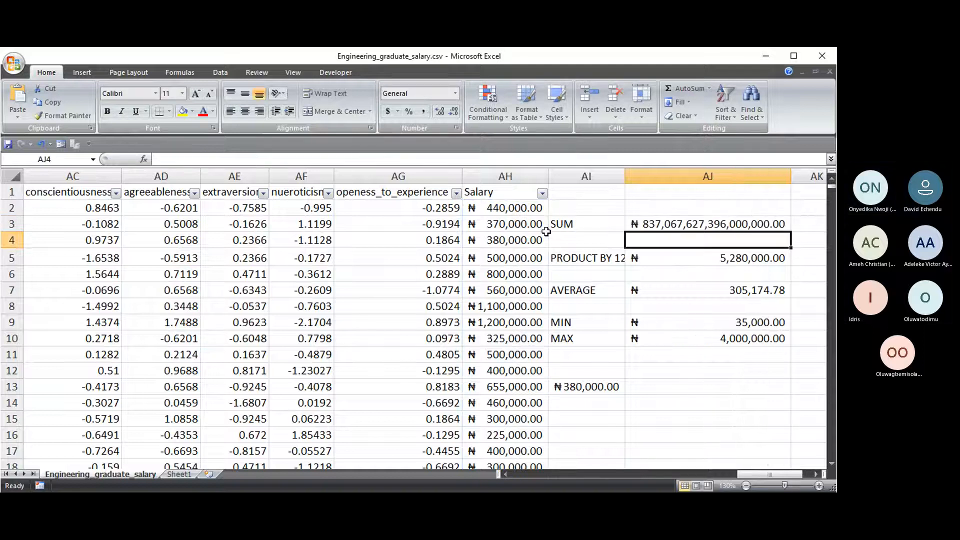
# - Remove ^2 so AJ3 reads =SUM(AH2:AH2999), showing ₦914,914,000.00
pyautogui.click(689, 224)
pyautogui.click(265, 159)
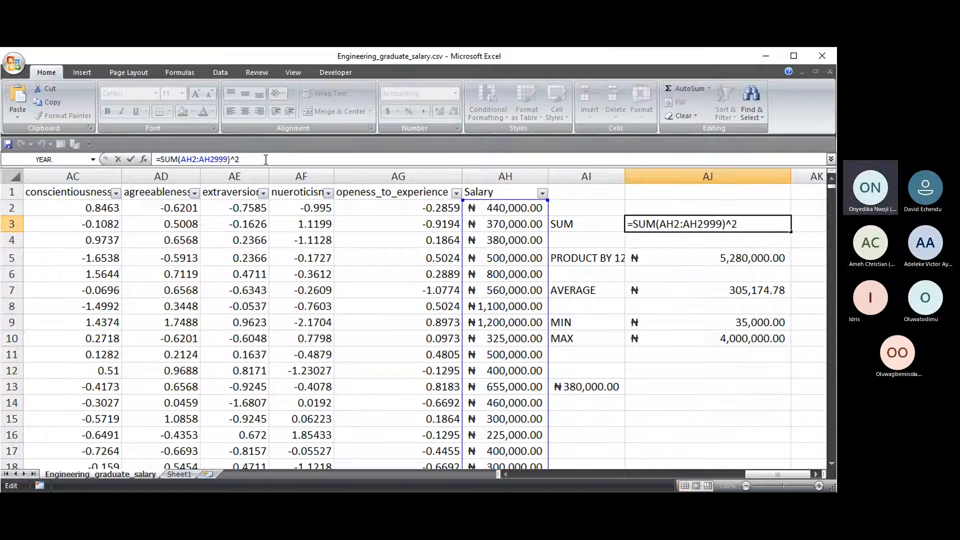
pyautogui.press('BackSpace')
pyautogui.press('BackSpace')
pyautogui.click(664, 400)
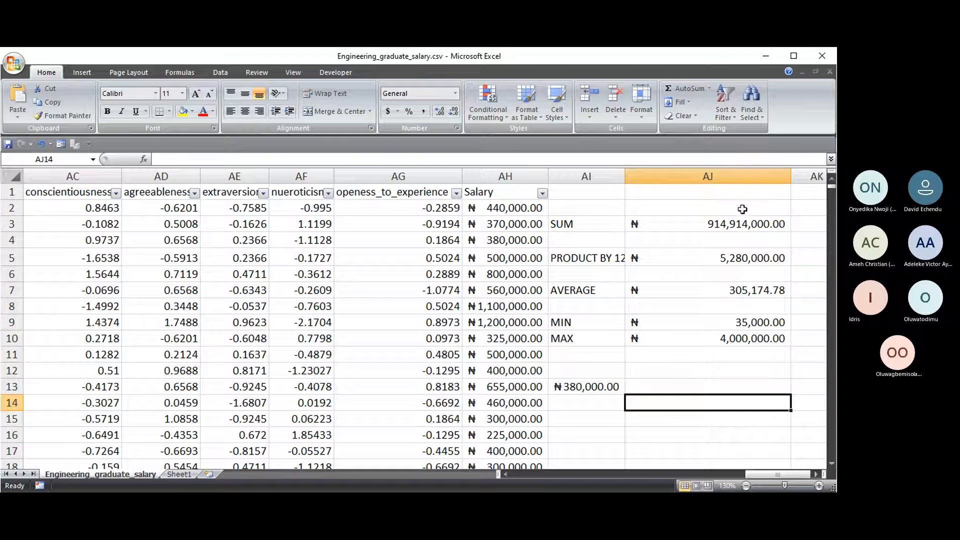
pyautogui.click(731, 224)
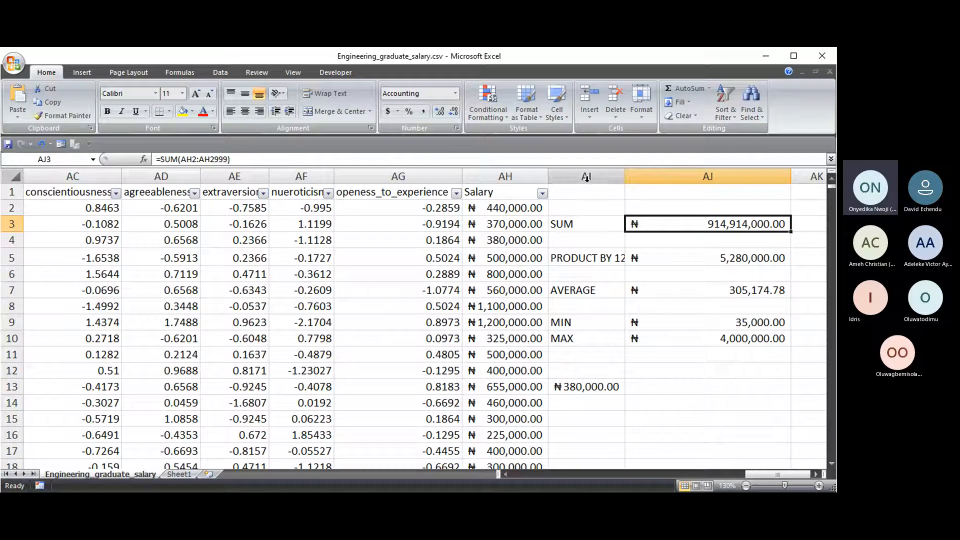
pyautogui.moveTo(586, 177); pyautogui.dragTo(667, 194)
pyautogui.click(648, 203)
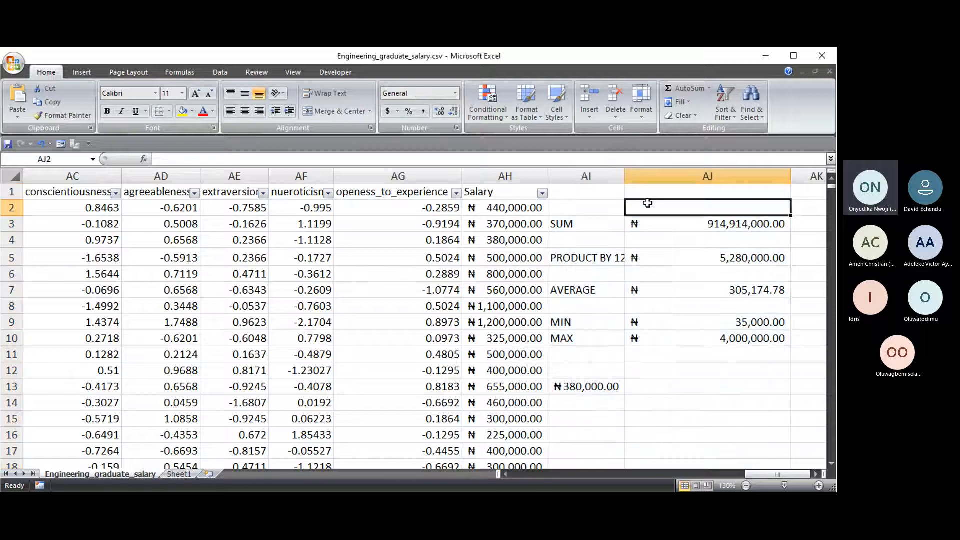
pyautogui.moveTo(772, 472); pyautogui.dragTo(314, 445)
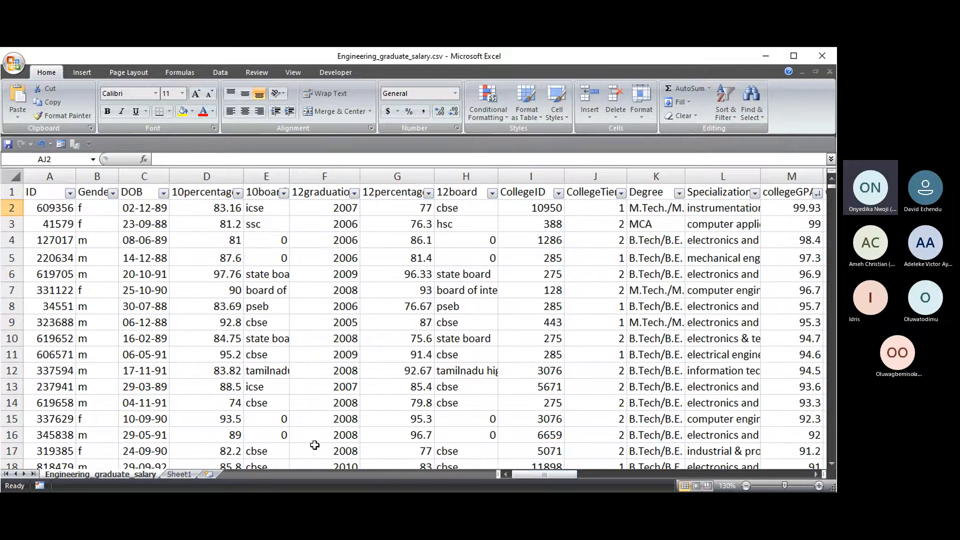
# - Clear all old values and the TOTAL from Sheet1
pyautogui.click(177, 474)
pyautogui.click(9, 175)
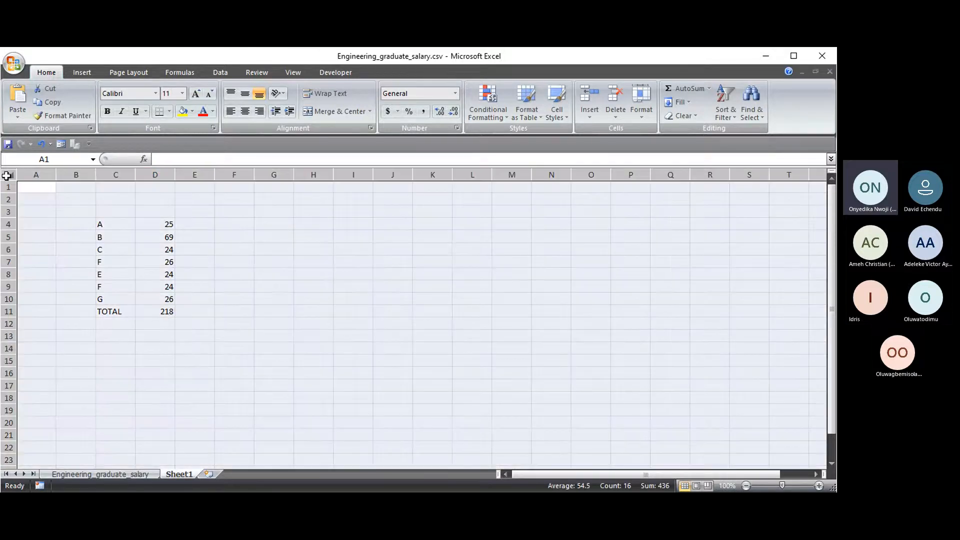
pyautogui.press('Delete')
pyautogui.click(148, 473)
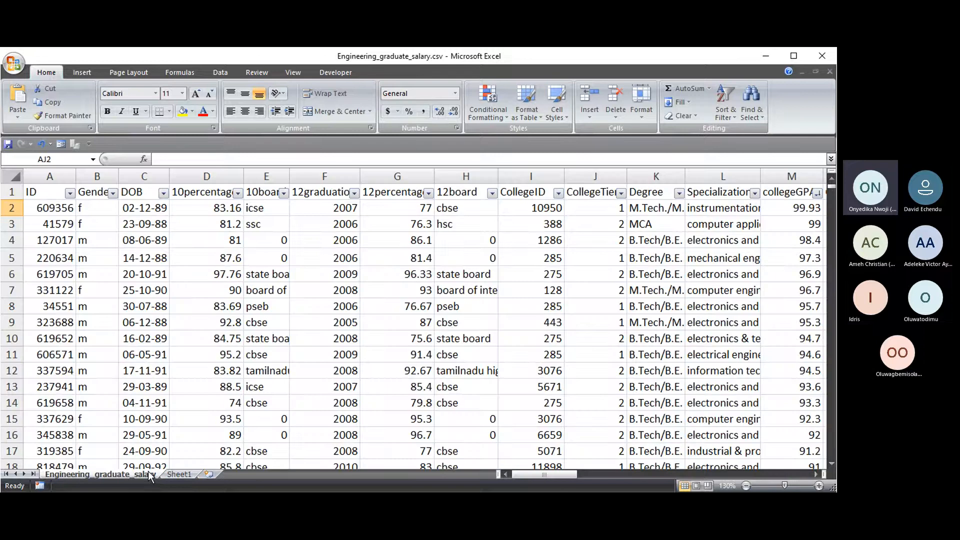
pyautogui.click(181, 473)
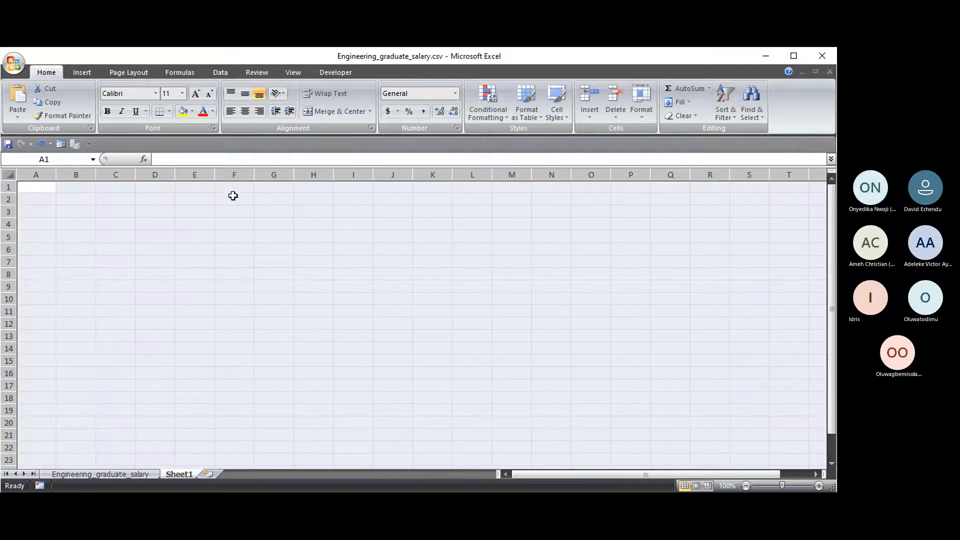
# - Start a VLOOKUP in D2 pointing at Engineering_graduate_salary, then cancel it
pyautogui.click(158, 198)
pyautogui.write('=')
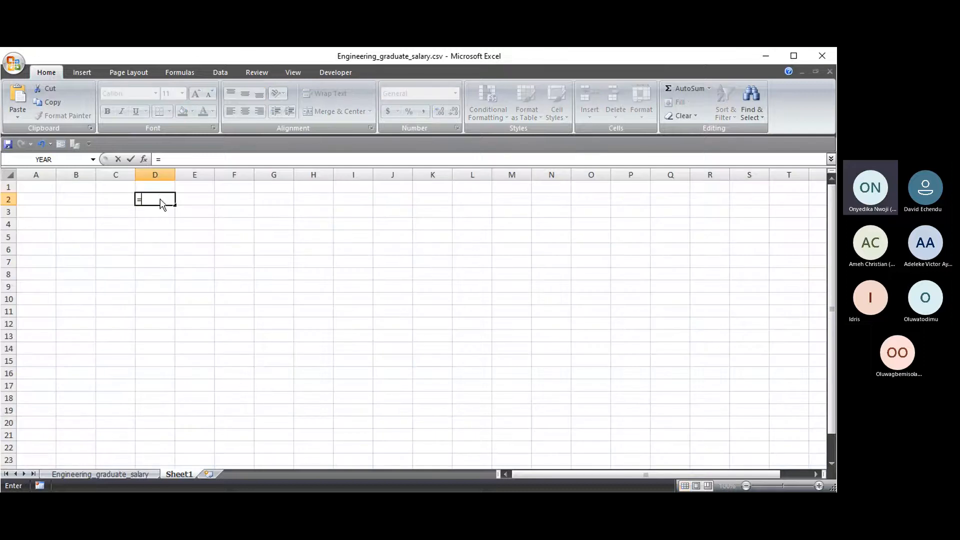
pyautogui.write('VL')
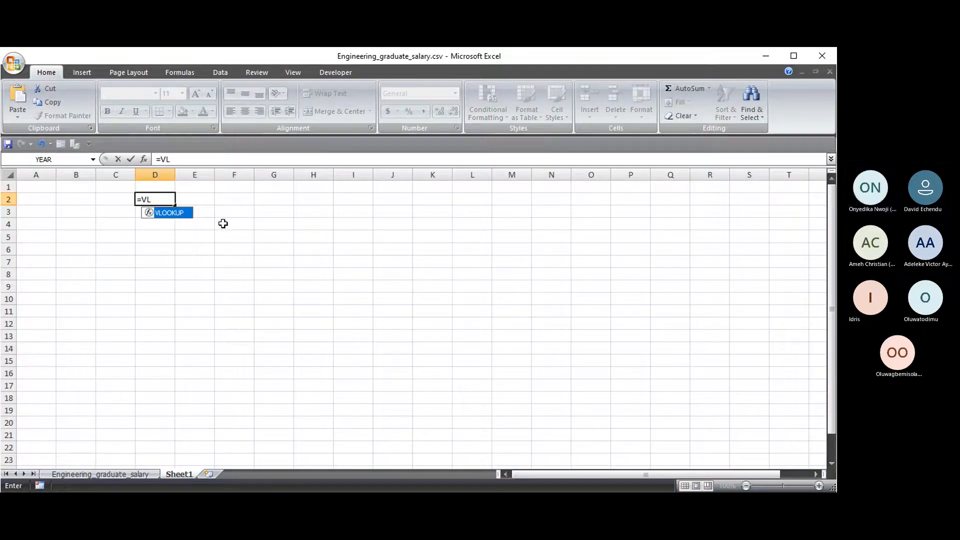
pyautogui.press('Tab')
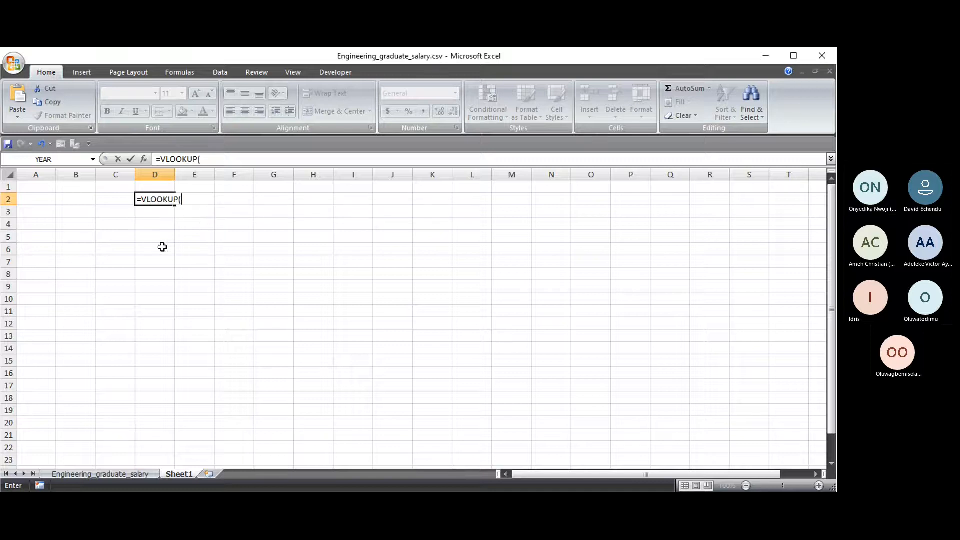
pyautogui.press('BackSpace')
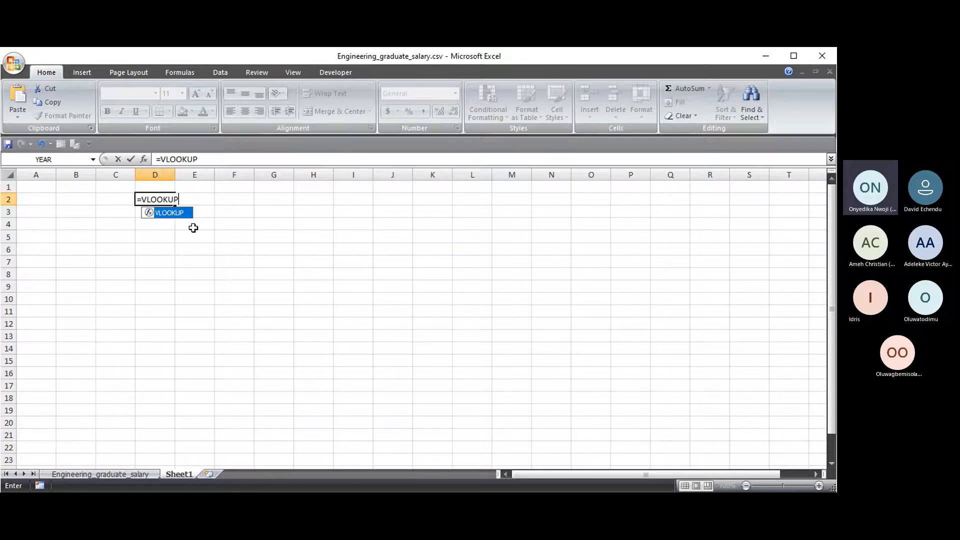
pyautogui.write('(')
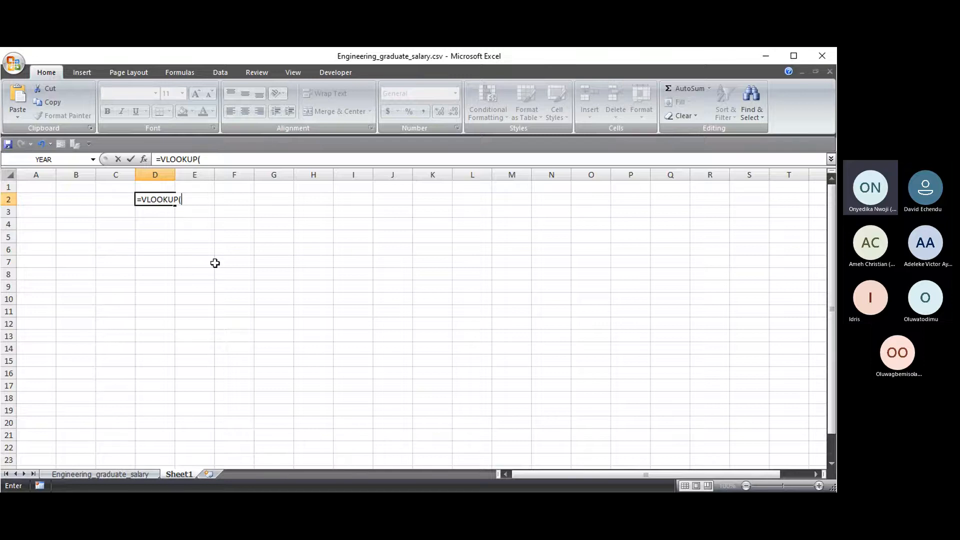
pyautogui.click(115, 474)
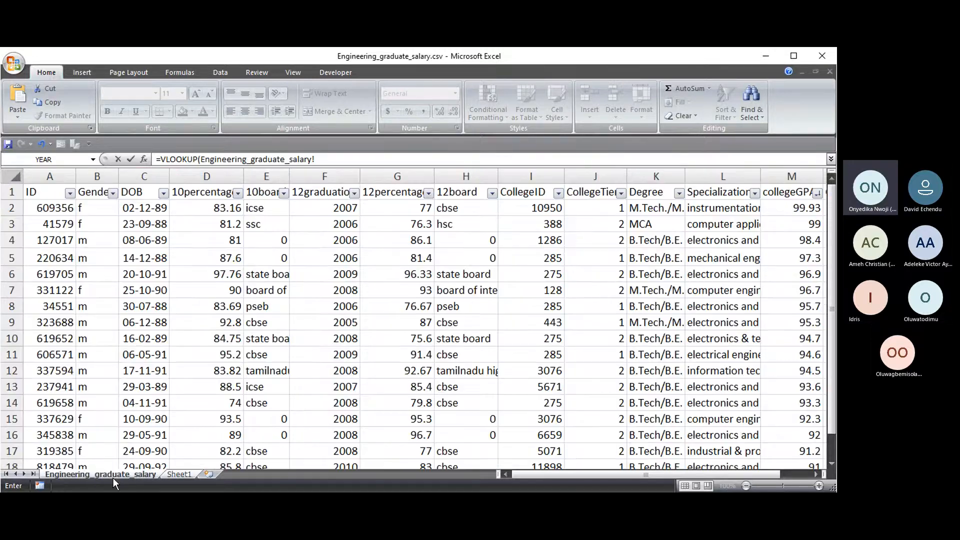
pyautogui.press('Escape')
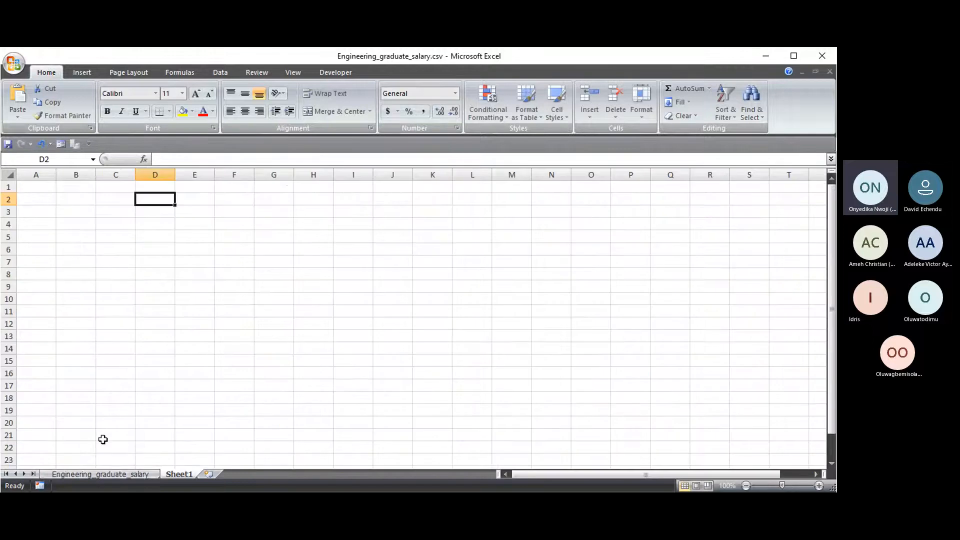
# - Copy the header row and a sample of rows from Engineering_graduate_salary
pyautogui.click(138, 473)
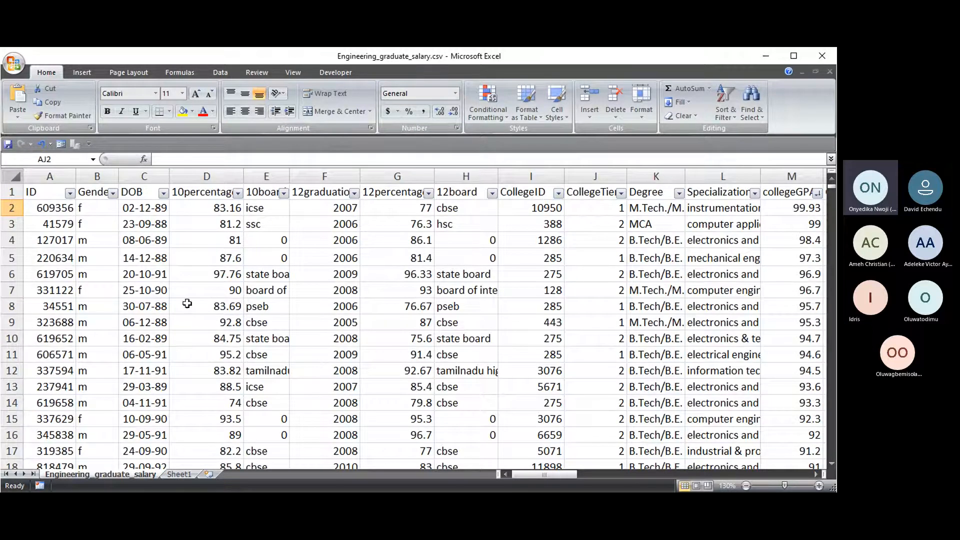
pyautogui.click(12, 192)
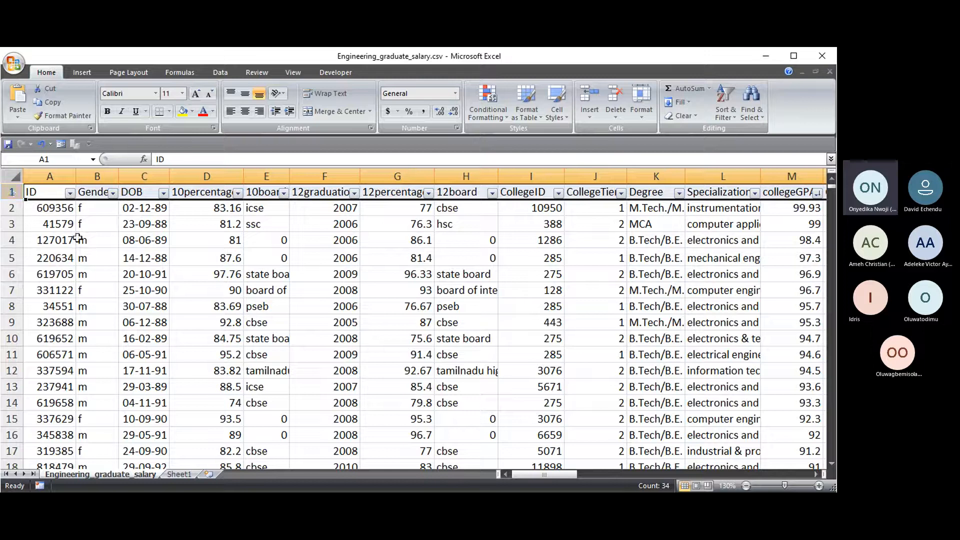
pyautogui.click(12, 240)
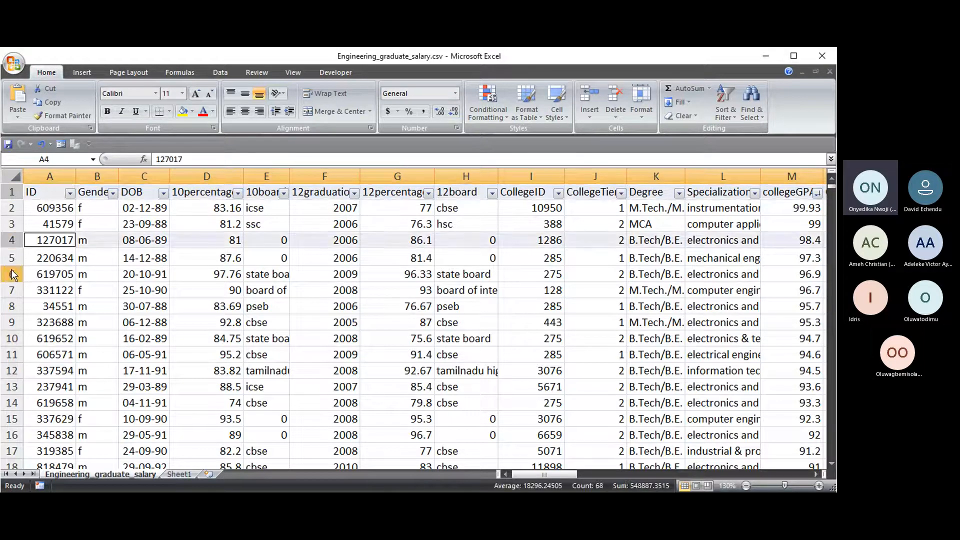
pyautogui.click(12, 274)
pyautogui.moveTo(12, 338); pyautogui.dragTo(10, 435)
pyautogui.click(11, 192)
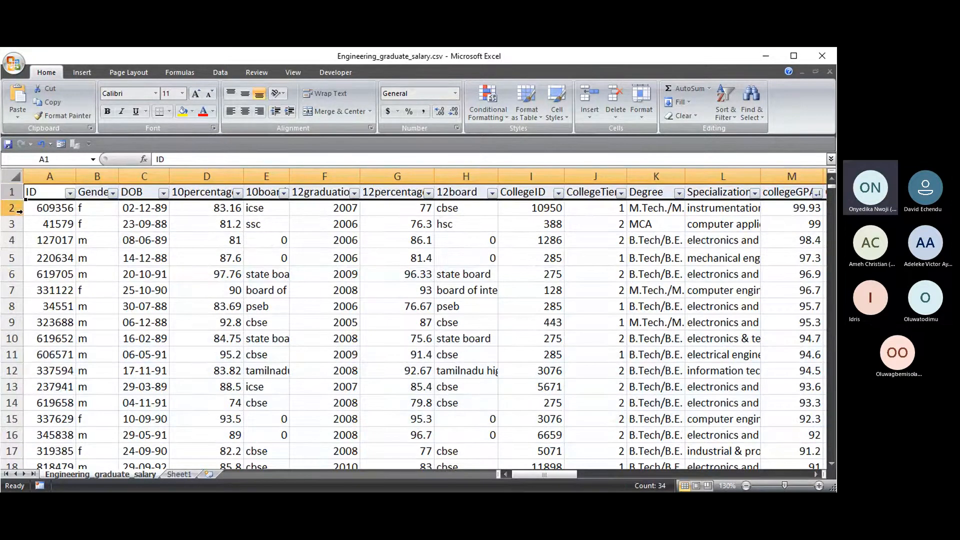
pyautogui.moveTo(15, 239); pyautogui.dragTo(12, 306)
pyautogui.keyDown('ctrl'); pyautogui.click(12, 371); pyautogui.keyUp('ctrl')
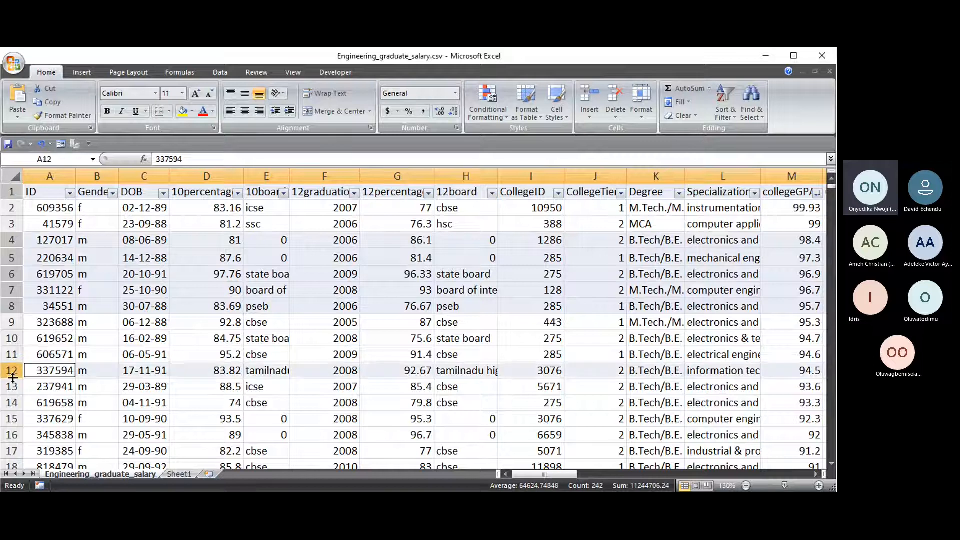
pyautogui.keyDown('ctrl'); pyautogui.click(12, 387); pyautogui.keyUp('ctrl')
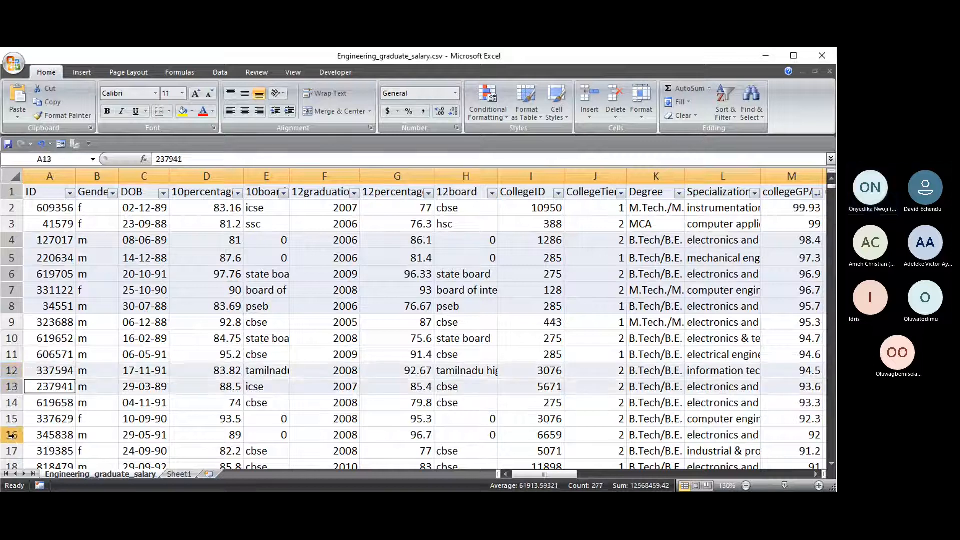
pyautogui.keyDown('ctrl'); pyautogui.click(12, 435); pyautogui.keyUp('ctrl')
pyautogui.moveTo(12, 434)
pyautogui.mouseDown()
pyautogui.moveTo(12, 470)
pyautogui.moveTo(12, 433)
pyautogui.mouseUp()
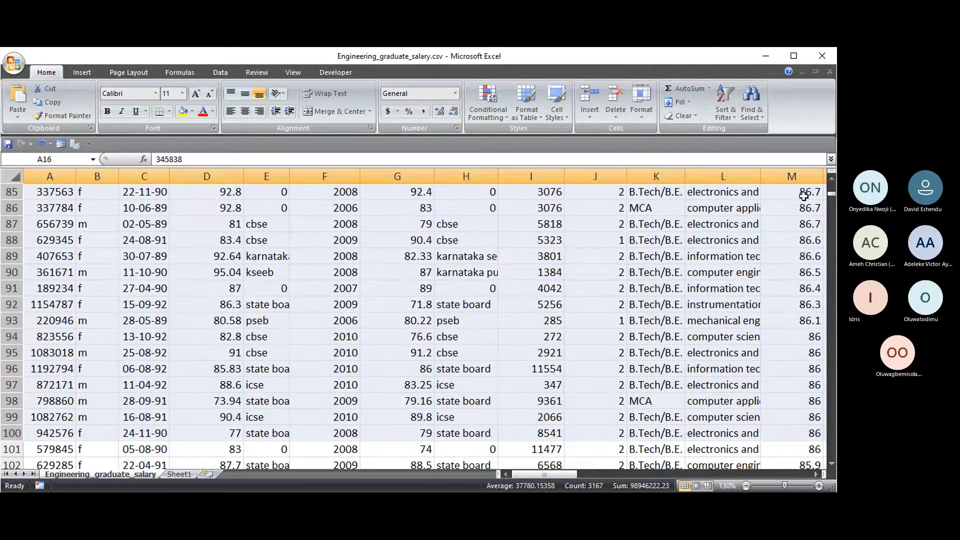
pyautogui.moveTo(831, 195); pyautogui.dragTo(831, 342)
pyautogui.moveTo(12, 240); pyautogui.dragTo(11, 356)
pyautogui.keyDown('ctrl'); pyautogui.click(12, 417); pyautogui.keyUp('ctrl')
pyautogui.hotkey('ctrl', 'c')
# - Paste the rows at Sheet1 A2 and clear B3 through AH, keeping headers and IDs
pyautogui.click(185, 474)
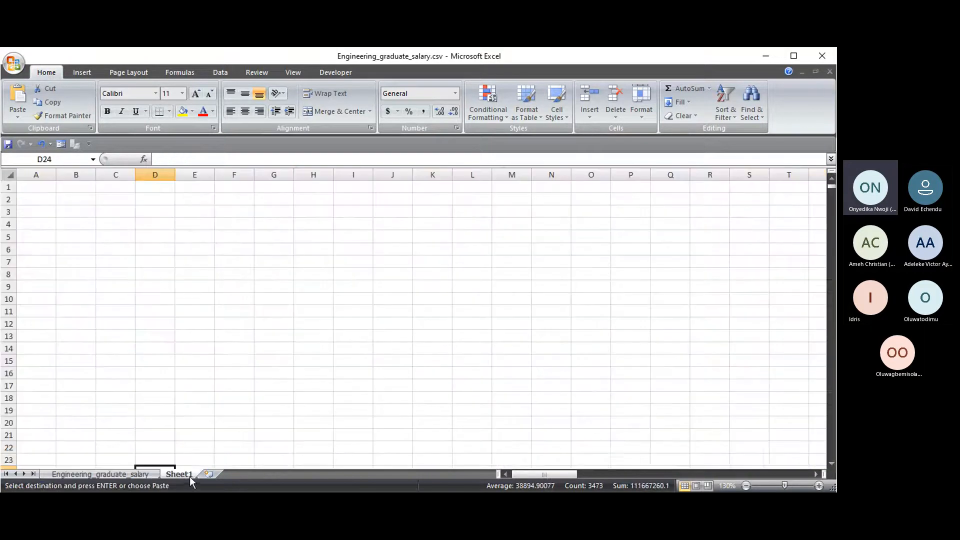
pyautogui.click(31, 197)
pyautogui.hotkey('ctrl', 'v')
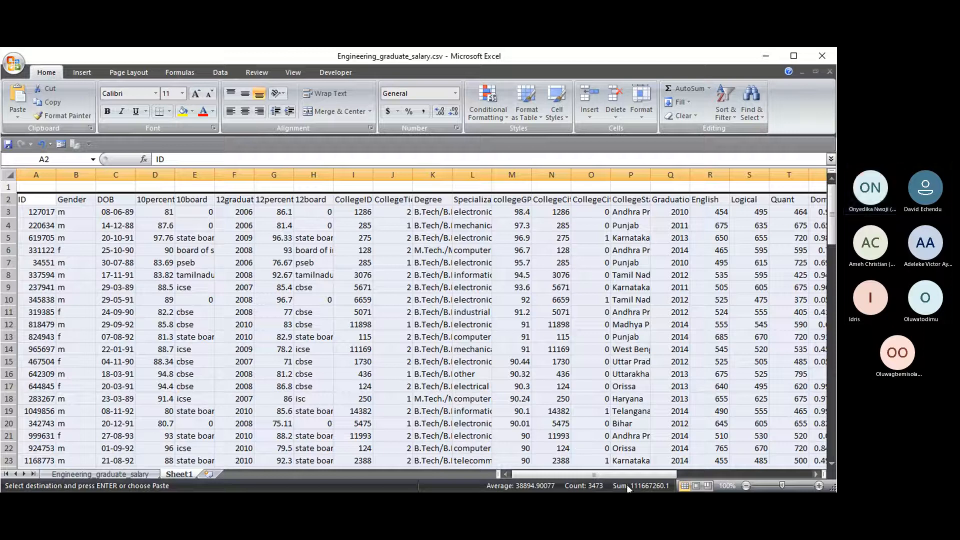
pyautogui.click(82, 213)
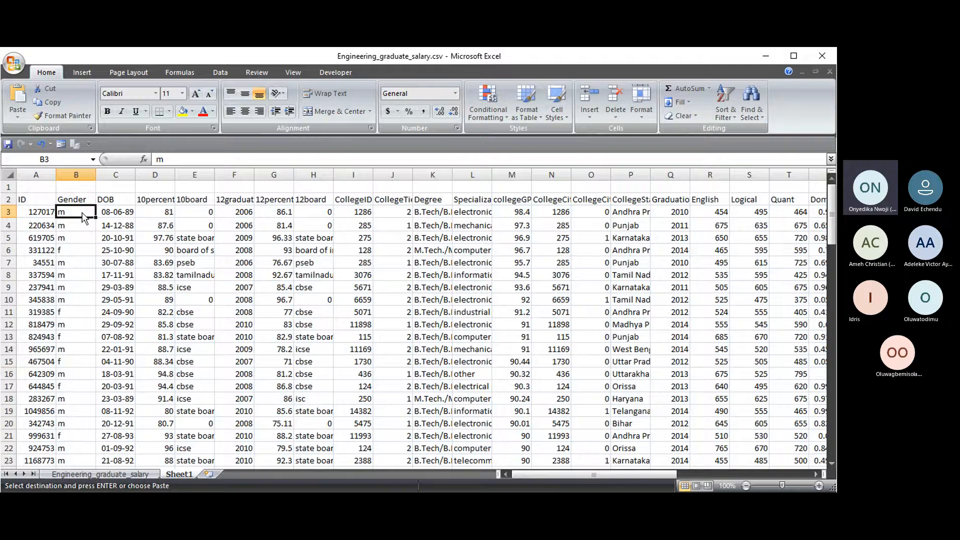
pyautogui.hotkey('ctrl', 'shift', 'Right')
pyautogui.hotkey('ctrl', 'shift', 'Down')
pyautogui.press('Delete')
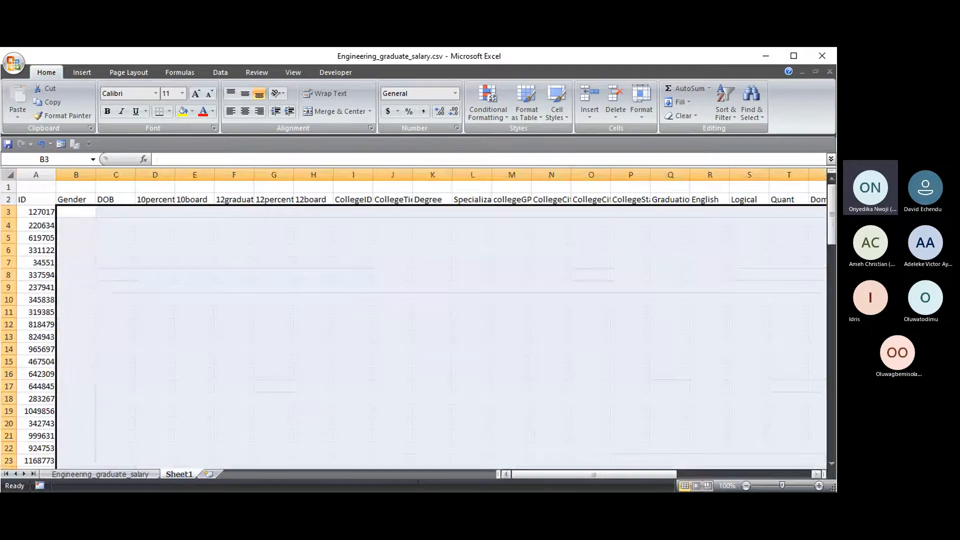
# - Widen column AH and clear the leftover PRODUCT and AVERAGE cells in AI:AJ
pyautogui.moveTo(644, 475); pyautogui.dragTo(778, 474)
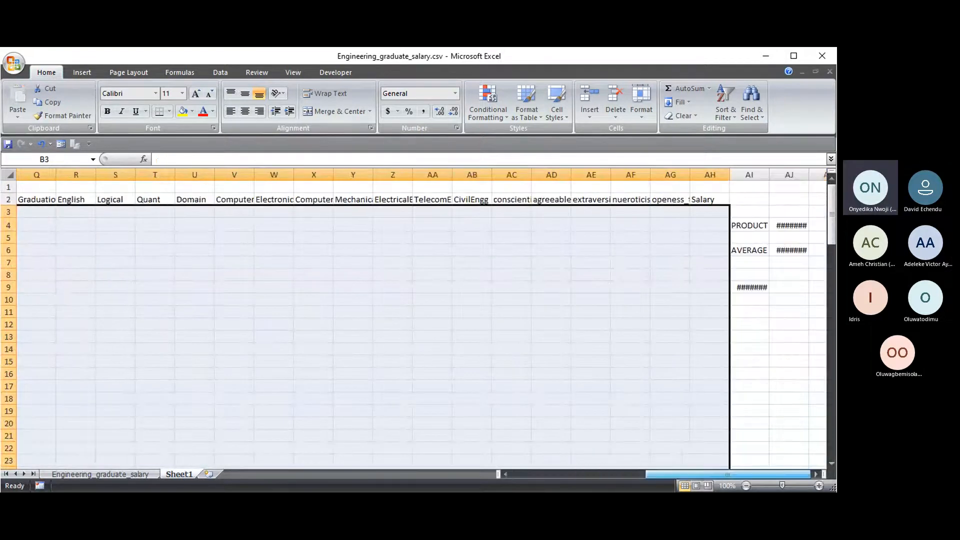
pyautogui.moveTo(729, 175); pyautogui.dragTo(799, 175)
pyautogui.press('Delete')
pyautogui.moveTo(722, 475); pyautogui.dragTo(585, 475)
# - Apply All Borders to the Sheet1 table range A2:AH103
pyautogui.click(28, 200)
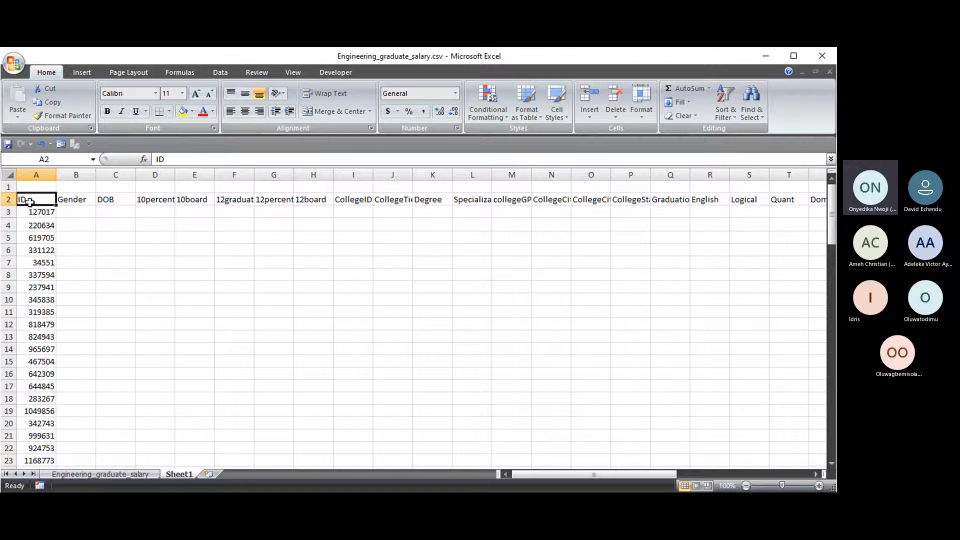
pyautogui.hotkey('ctrl', 'shift', 'Right')
pyautogui.hotkey('ctrl', 'shift', 'Down')
pyautogui.moveTo(684, 475); pyautogui.dragTo(568, 475)
pyautogui.moveTo(832, 440); pyautogui.dragTo(834, 227)
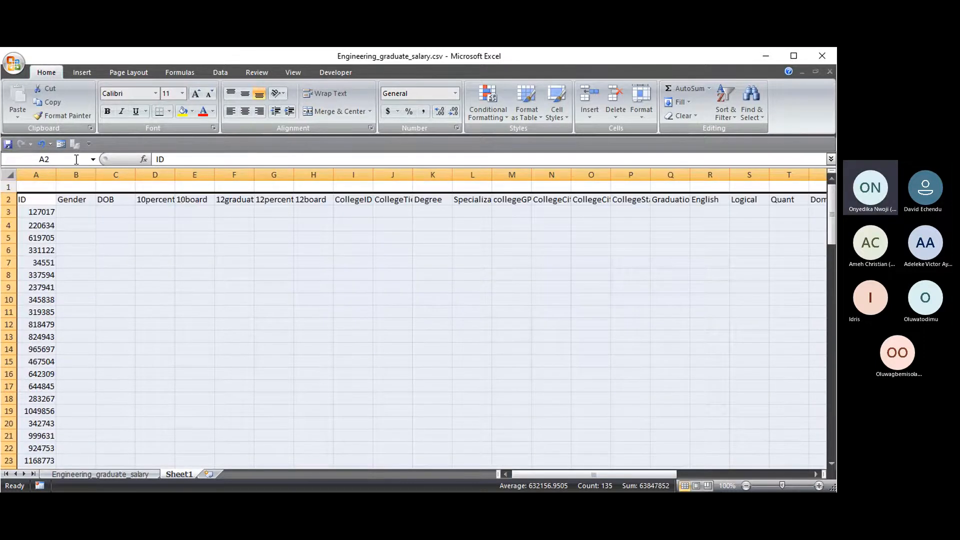
pyautogui.click(169, 112)
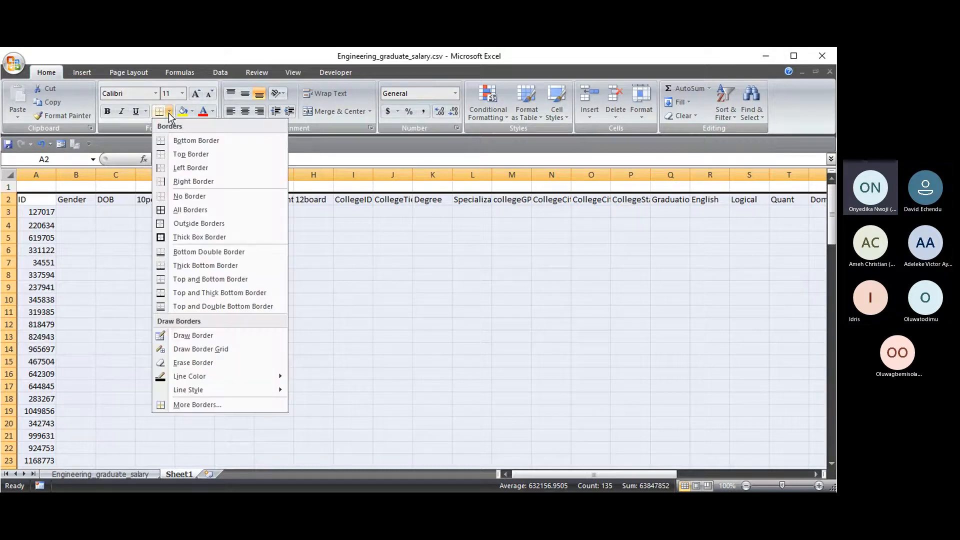
pyautogui.click(181, 210)
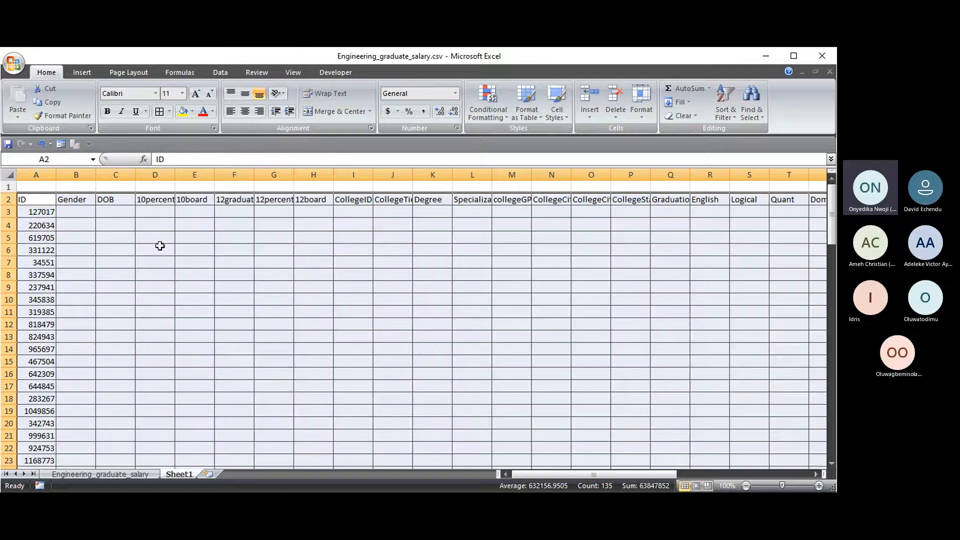
pyautogui.click(70, 212)
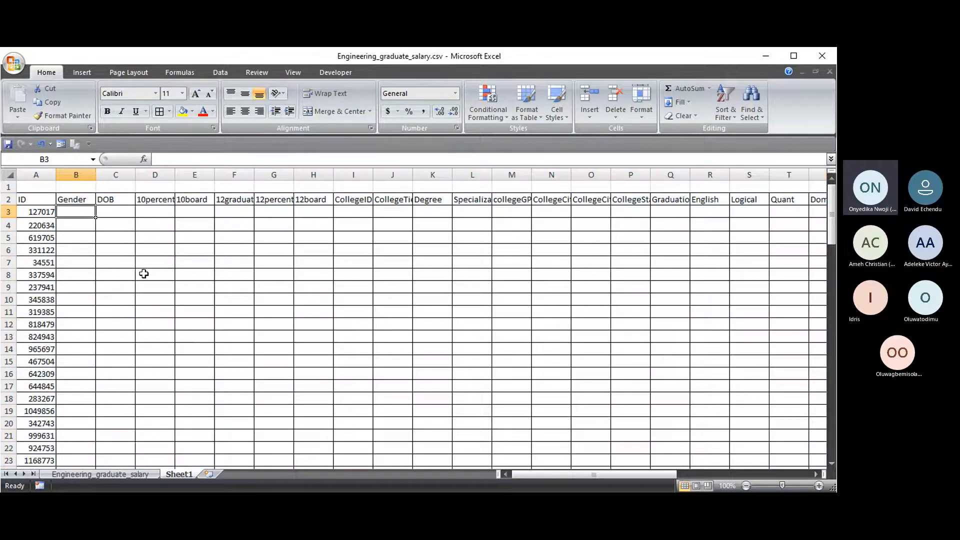
pyautogui.click(125, 475)
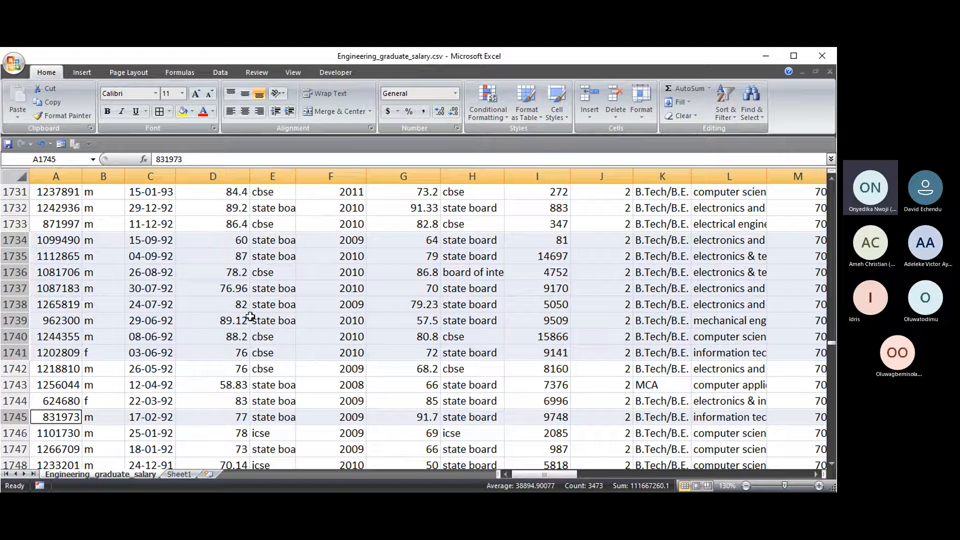
# - Delete columns AF and AG from the Sheet1 table
pyautogui.click(177, 474)
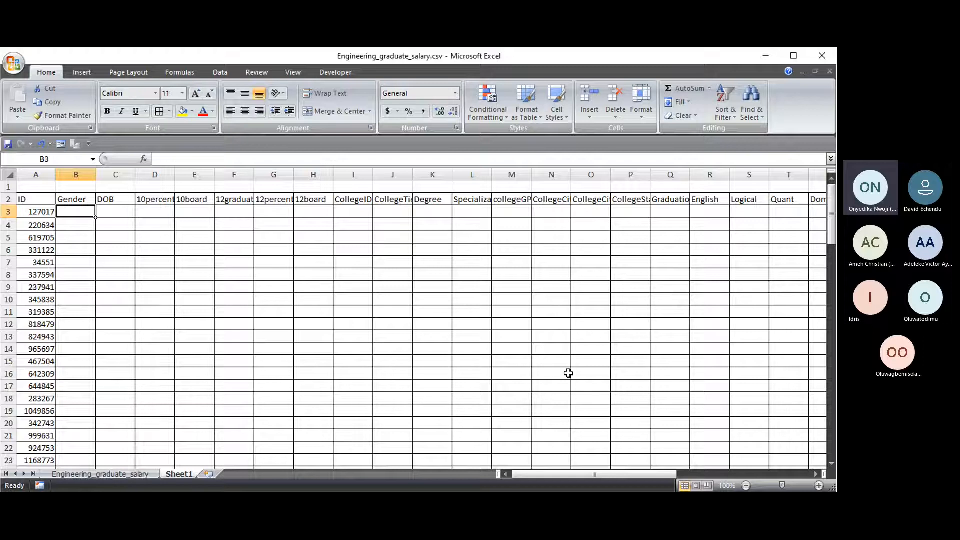
pyautogui.moveTo(535, 476); pyautogui.dragTo(677, 470)
pyautogui.moveTo(738, 171); pyautogui.dragTo(756, 172)
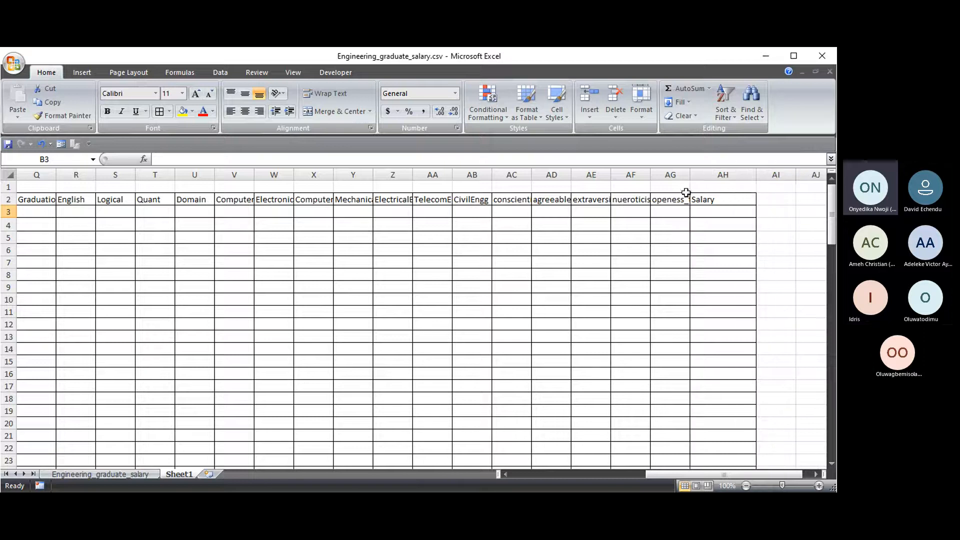
pyautogui.moveTo(687, 170); pyautogui.dragTo(631, 174)
pyautogui.rightClick(629, 175)
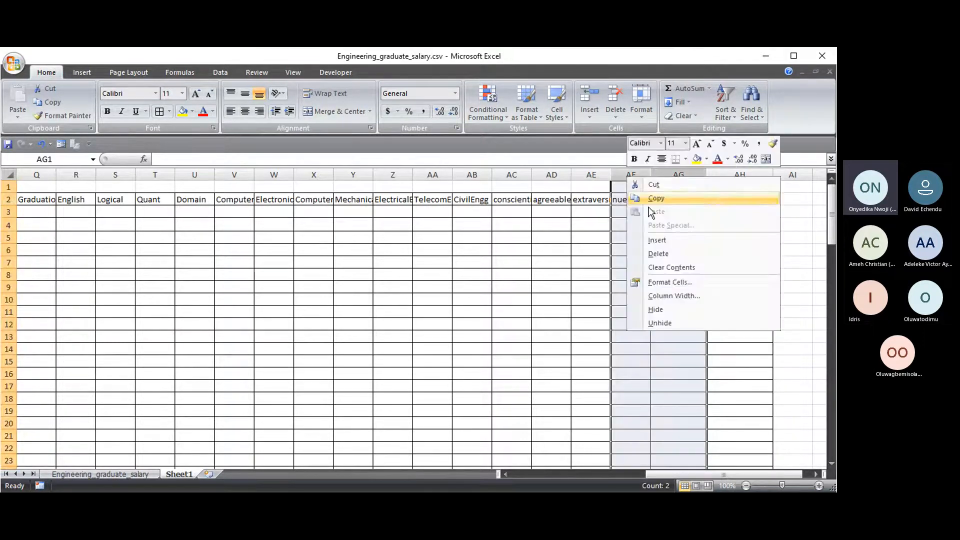
pyautogui.click(660, 254)
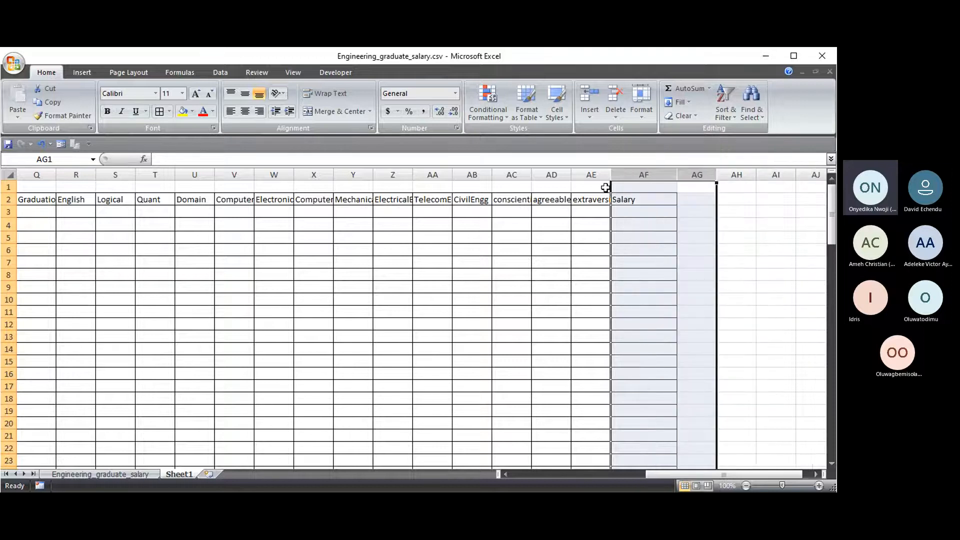
# - Delete the 10percentage column, then columns D to F starting with 10board
pyautogui.click(583, 199)
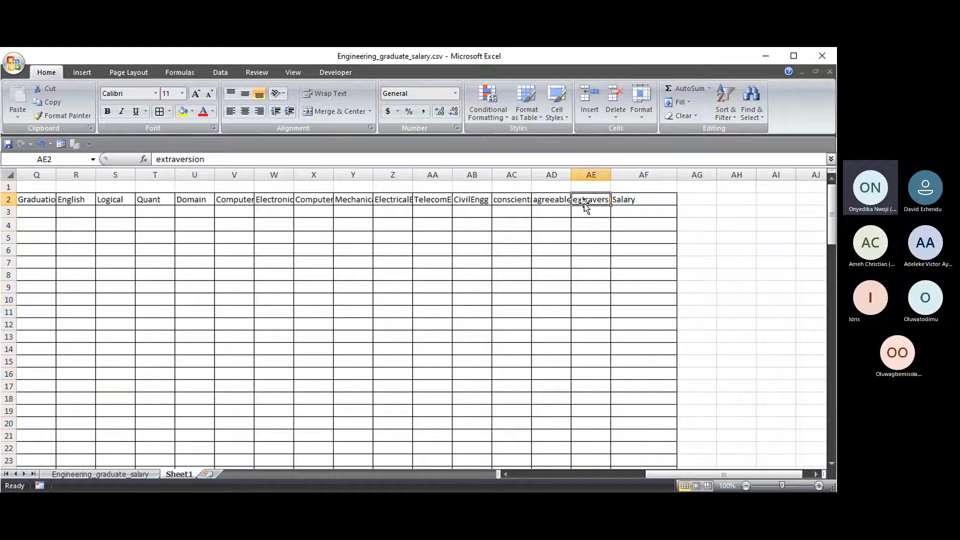
pyautogui.moveTo(653, 474); pyautogui.dragTo(520, 479)
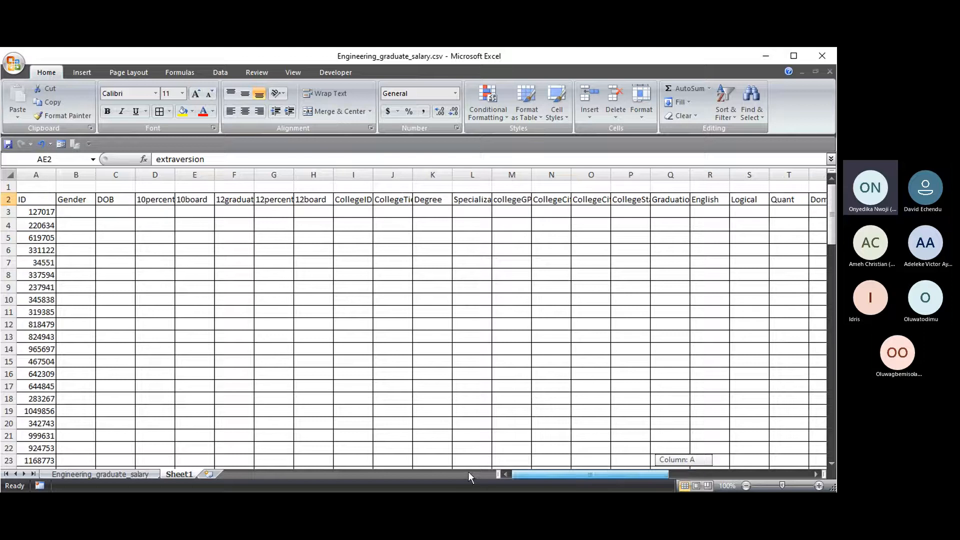
pyautogui.rightClick(156, 174)
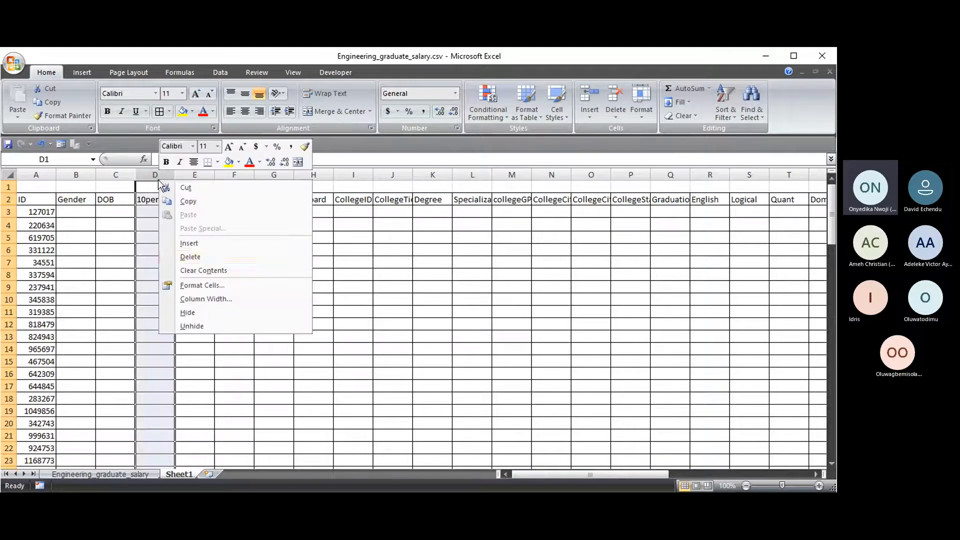
pyautogui.click(208, 256)
pyautogui.moveTo(155, 175); pyautogui.dragTo(221, 175)
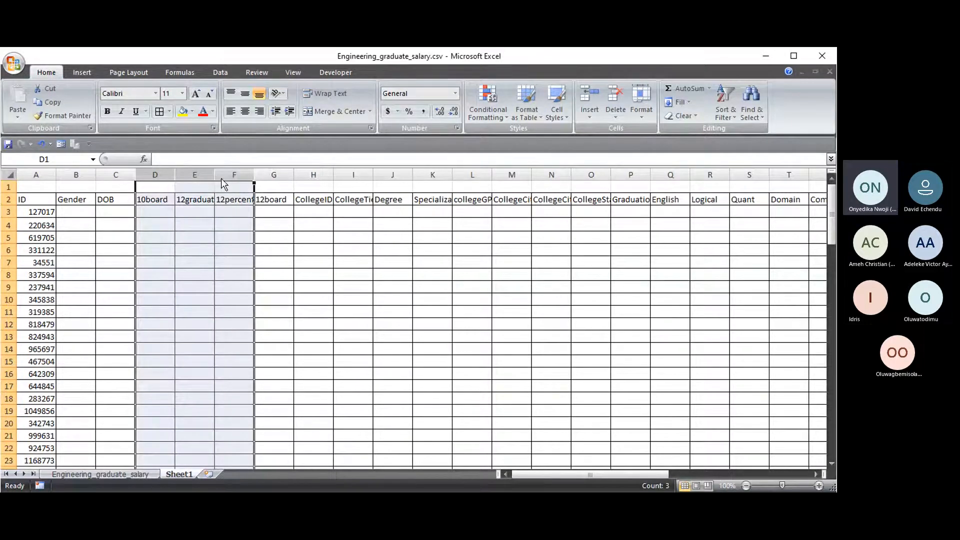
pyautogui.rightClick(220, 178)
pyautogui.click(267, 256)
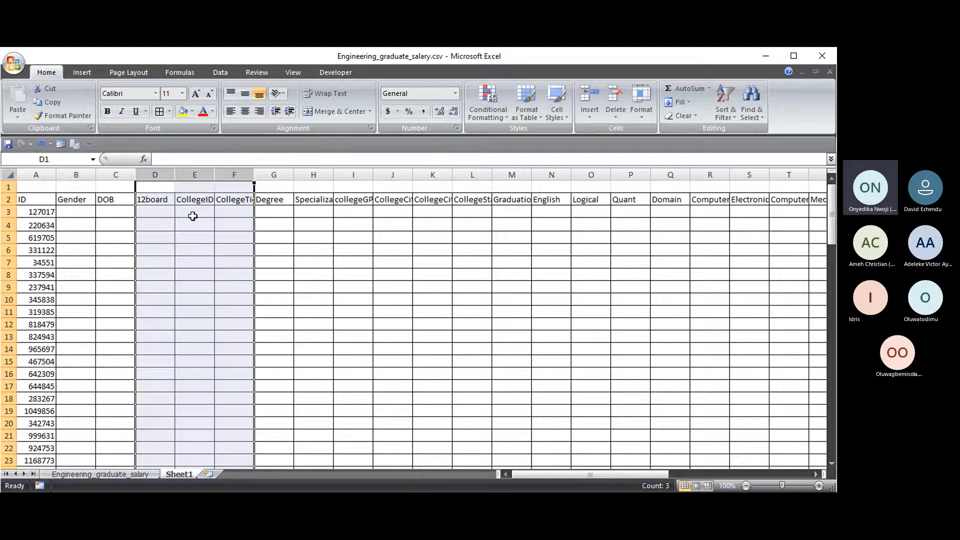
# - Delete the 12board, CollegeID and CollegeTier columns from Sheet1
pyautogui.click(136, 476)
pyautogui.scroll(5, 698, 411)
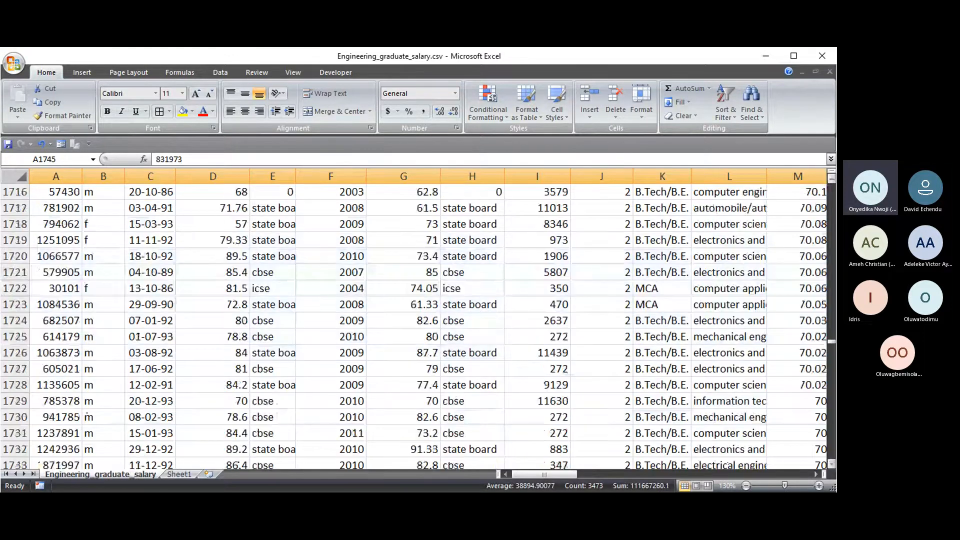
pyautogui.moveTo(831, 340); pyautogui.dragTo(831, 181)
pyautogui.click(513, 240)
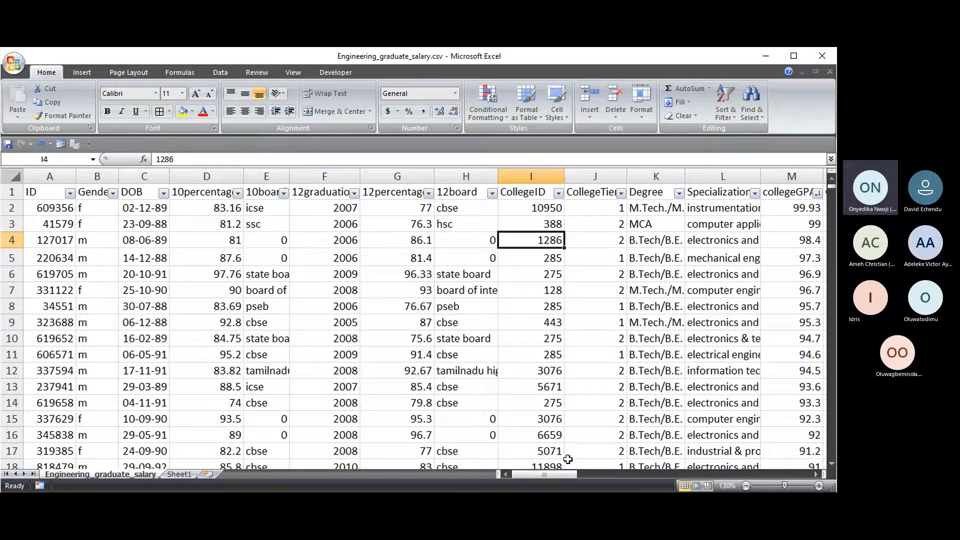
pyautogui.click(179, 474)
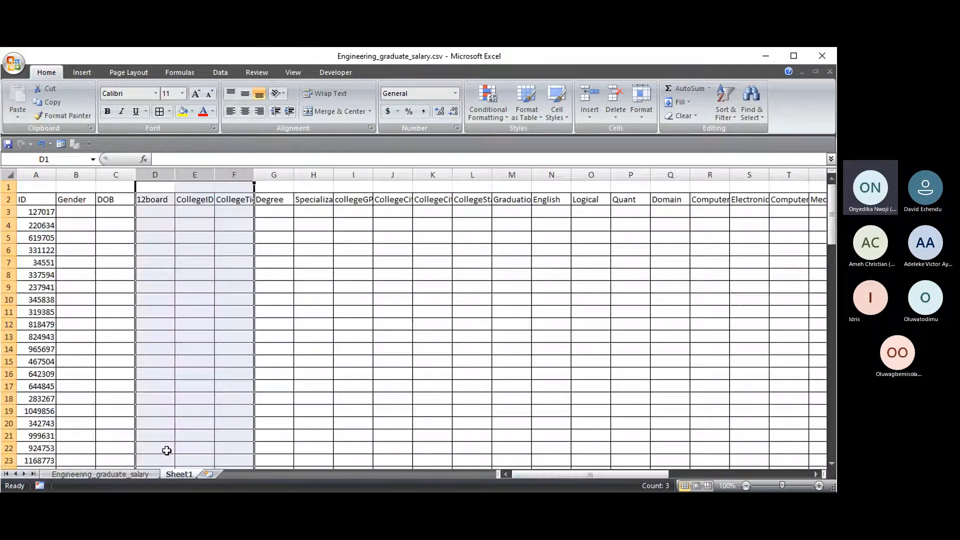
pyautogui.moveTo(235, 174); pyautogui.dragTo(170, 174)
pyautogui.rightClick(196, 177)
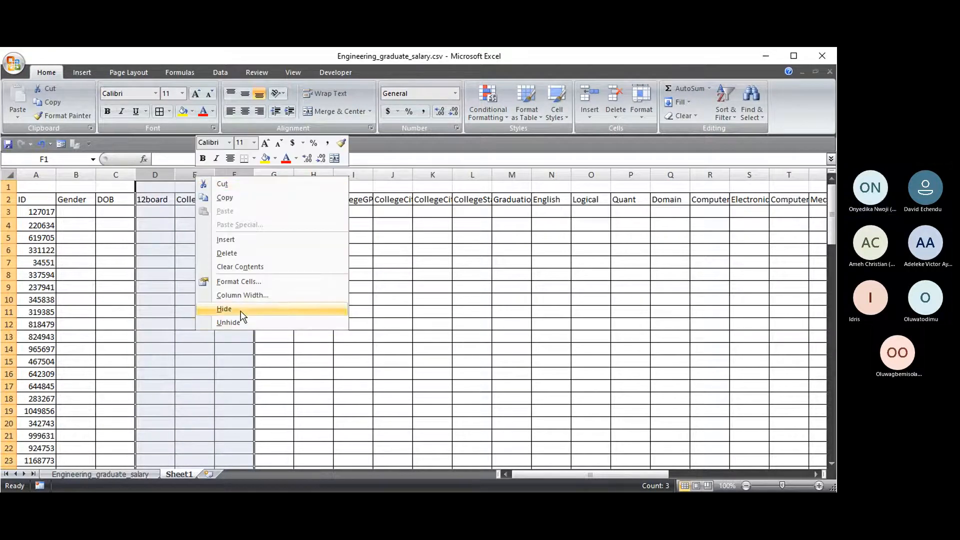
pyautogui.click(235, 253)
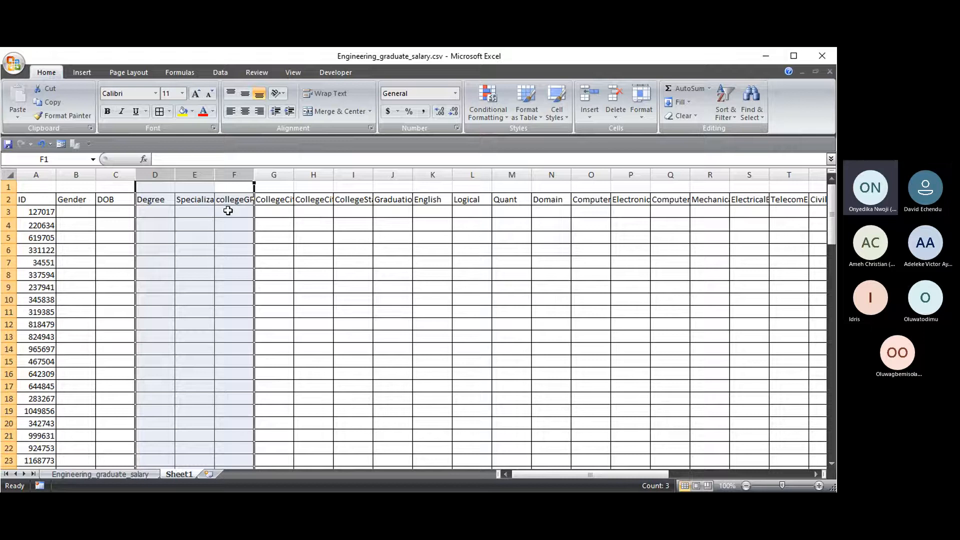
# - Autofit column E to fit the Specialization header and select the header row
pyautogui.moveTo(234, 187); pyautogui.dragTo(270, 175)
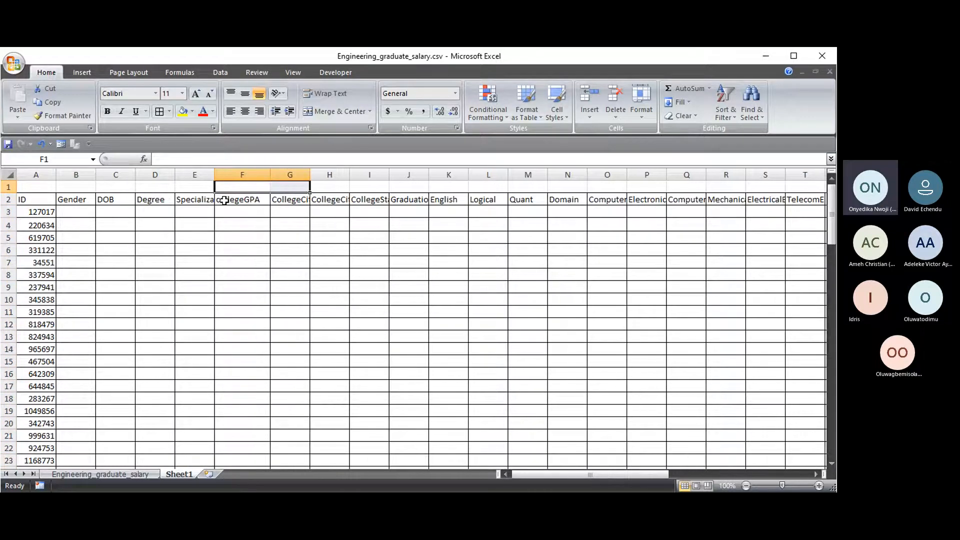
pyautogui.doubleClick(214, 175)
pyautogui.click(49, 199)
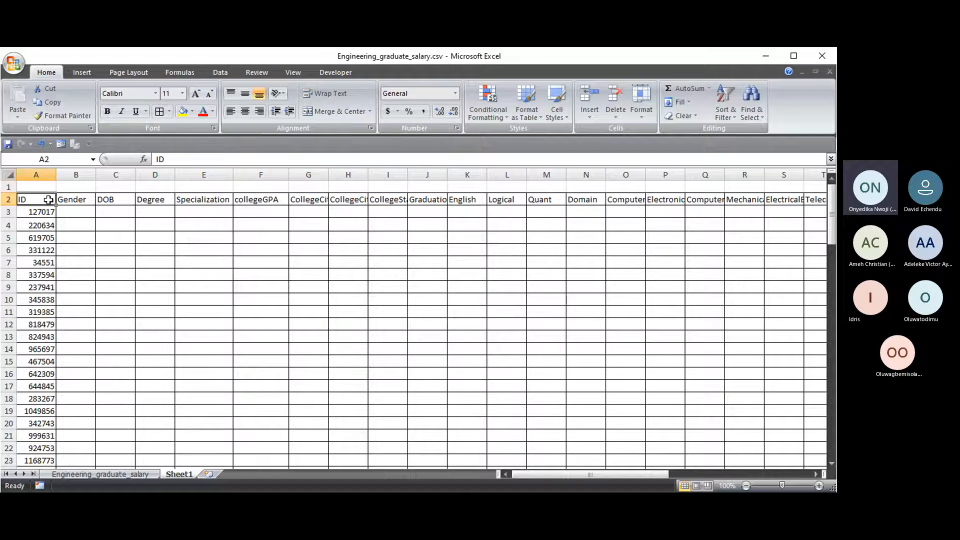
pyautogui.hotkey('ctrl', 'shift', 'Right')
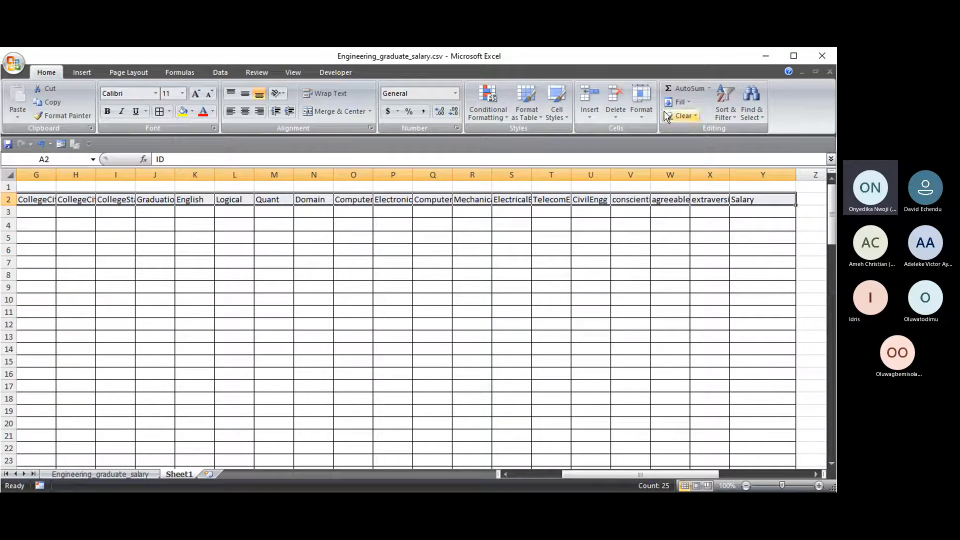
# - AutoFit the header columns' widths and widen column A so every ID shows
pyautogui.click(645, 115)
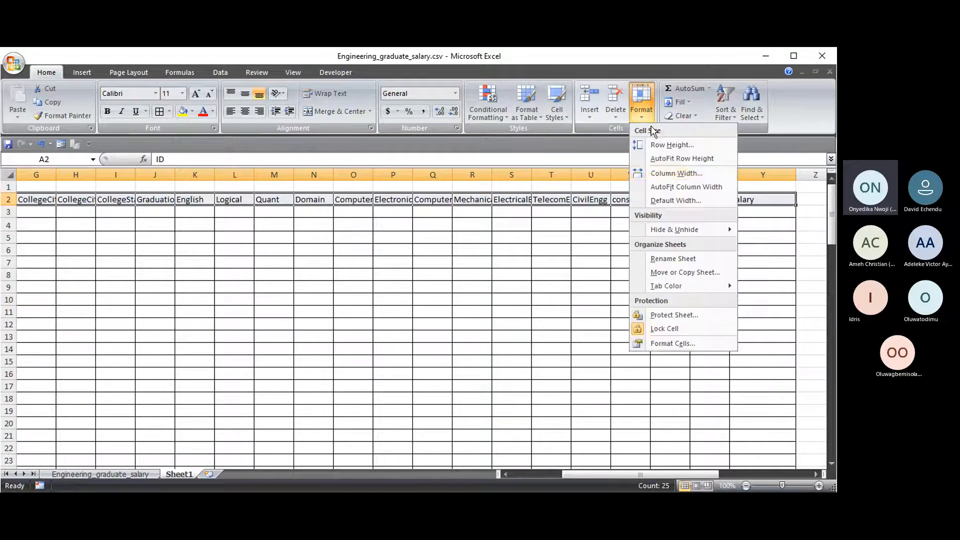
pyautogui.click(667, 188)
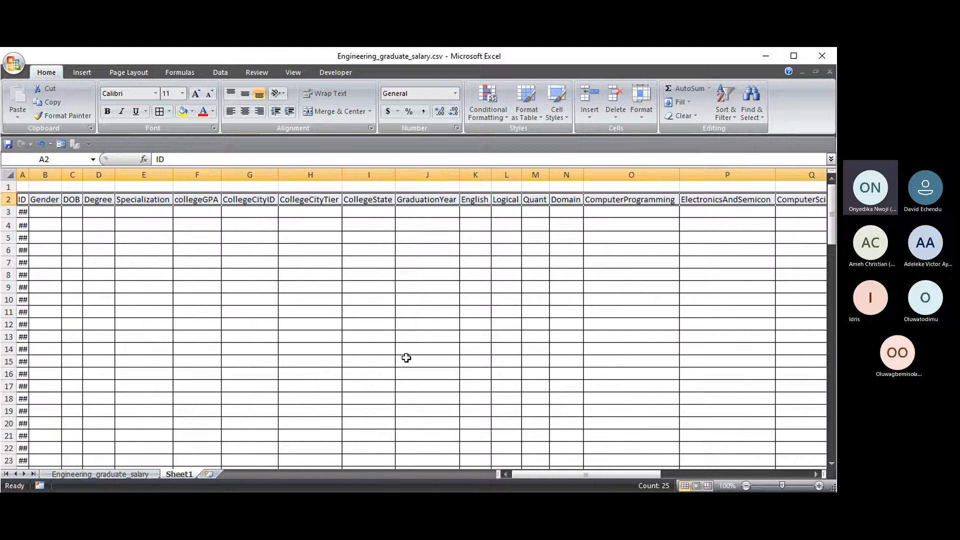
pyautogui.click(364, 316)
pyautogui.moveTo(626, 475); pyautogui.dragTo(574, 477)
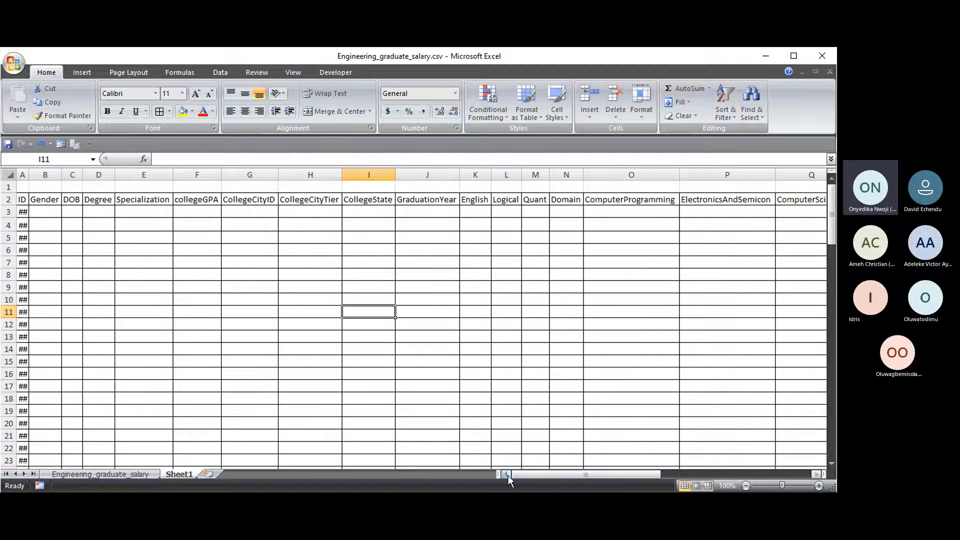
pyautogui.doubleClick(29, 178)
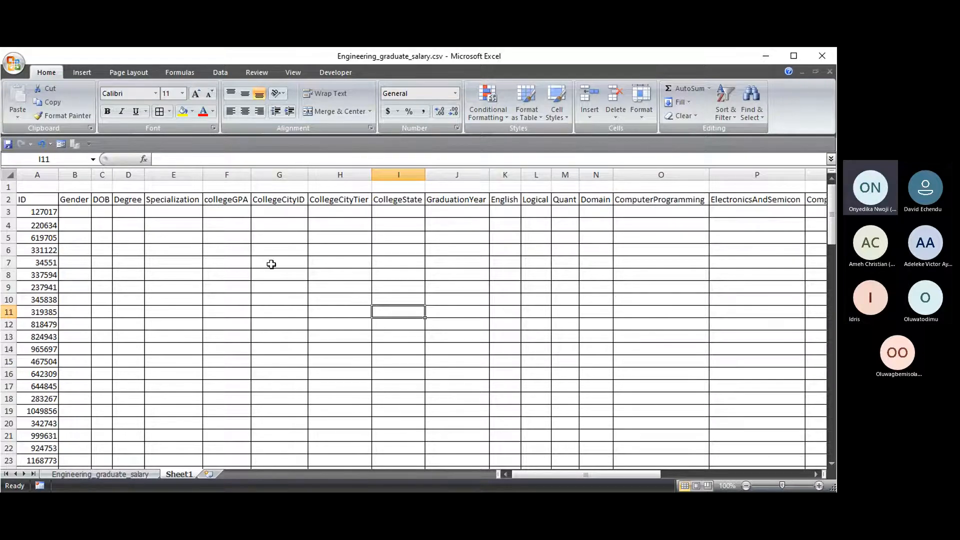
pyautogui.click(125, 475)
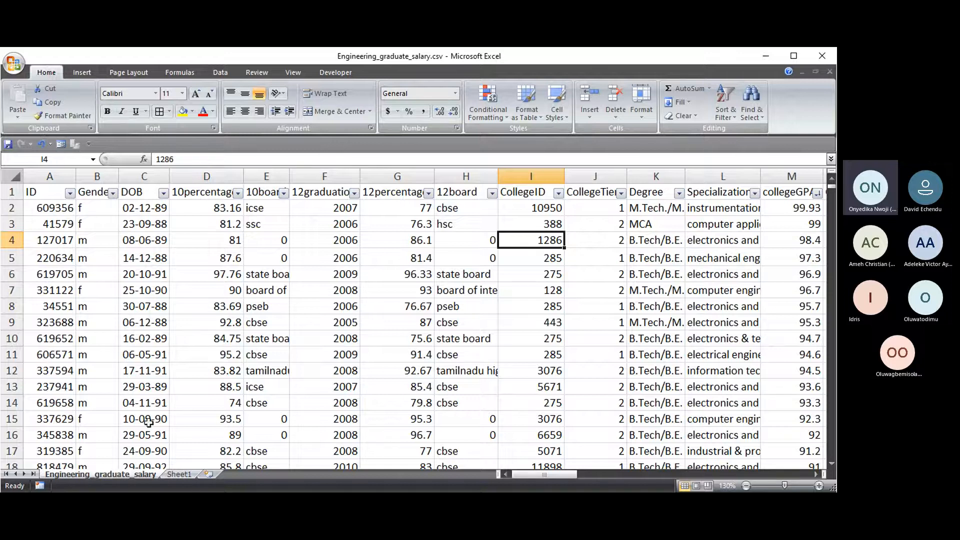
pyautogui.click(183, 474)
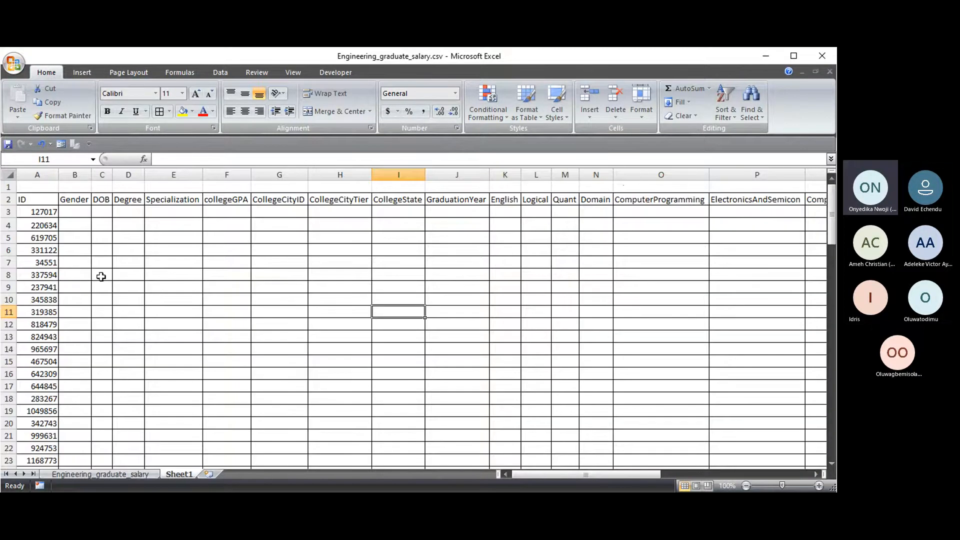
# - Delete only row 12's record from Sheet1, undoing an accidental two-row deletion
pyautogui.click(36, 174)
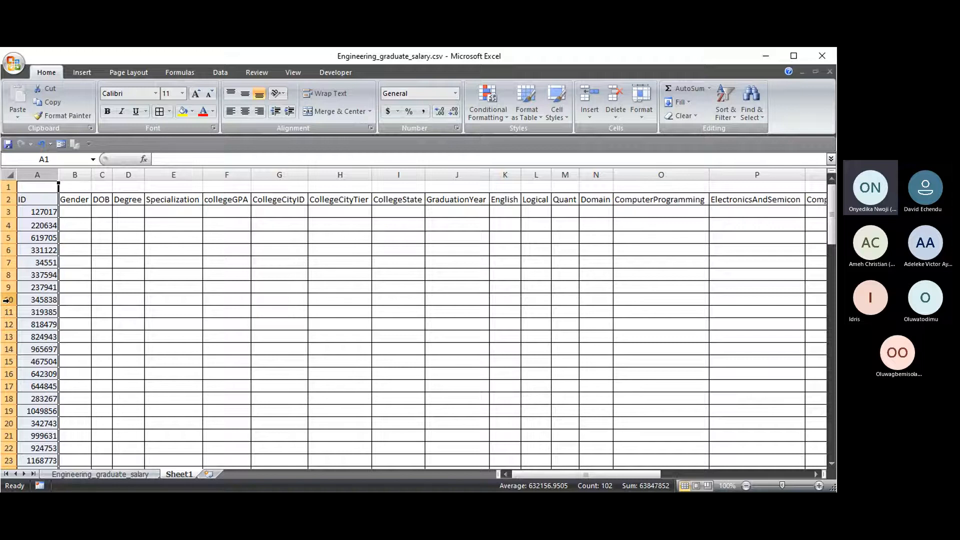
pyautogui.moveTo(9, 312); pyautogui.dragTo(7, 324)
pyautogui.rightClick(7, 323)
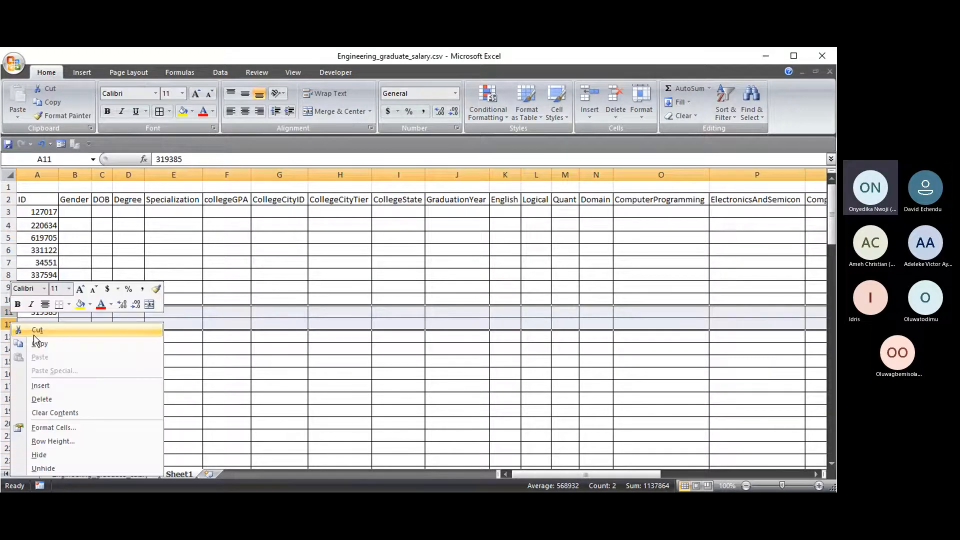
pyautogui.click(52, 400)
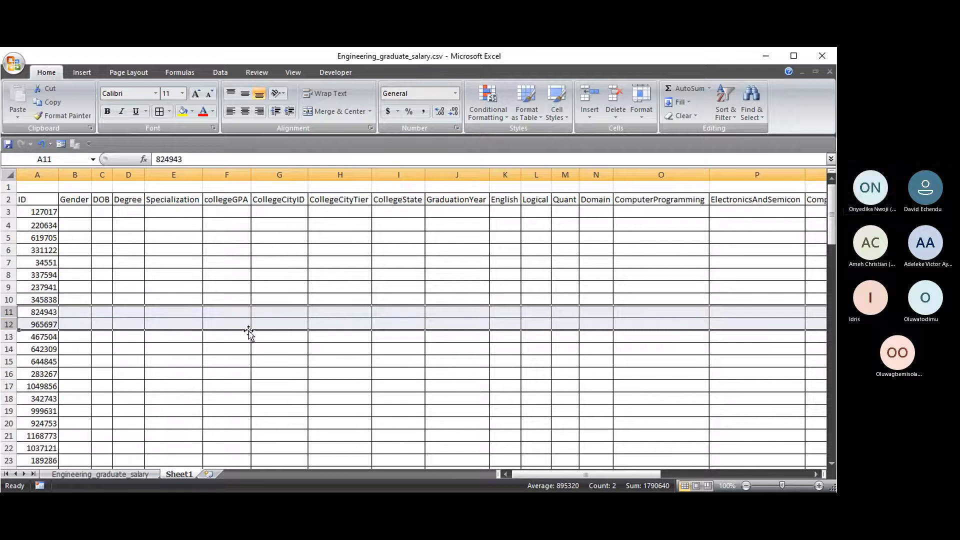
pyautogui.click(37, 174)
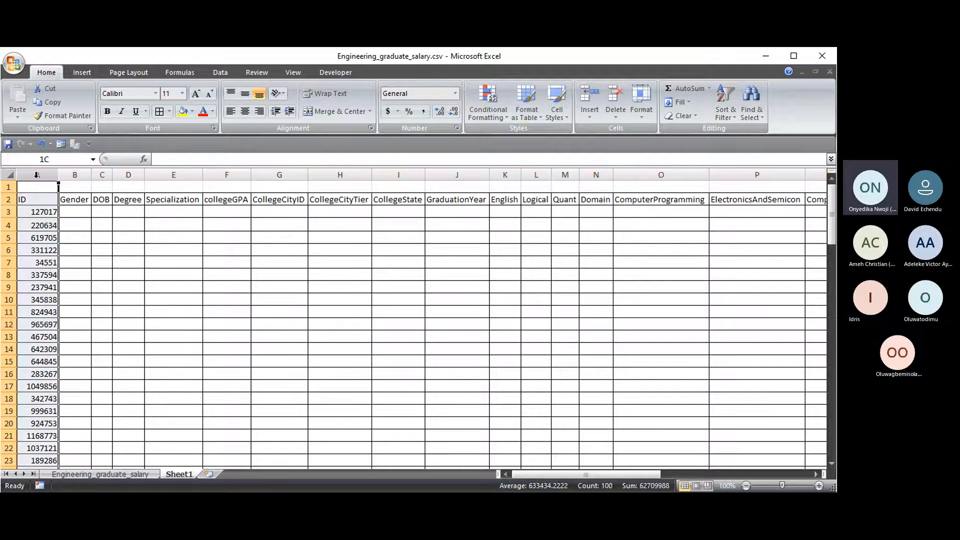
pyautogui.click(41, 144)
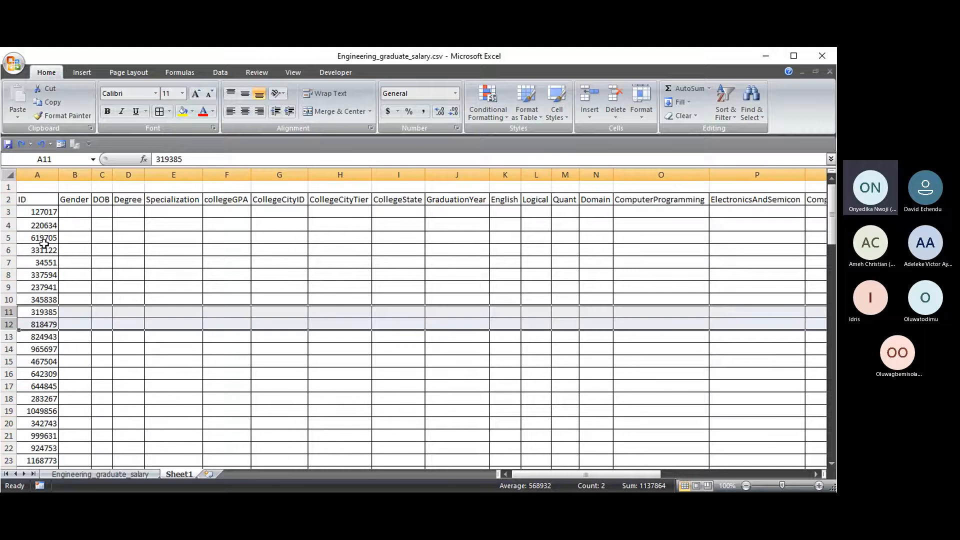
pyautogui.rightClick(10, 324)
pyautogui.click(48, 400)
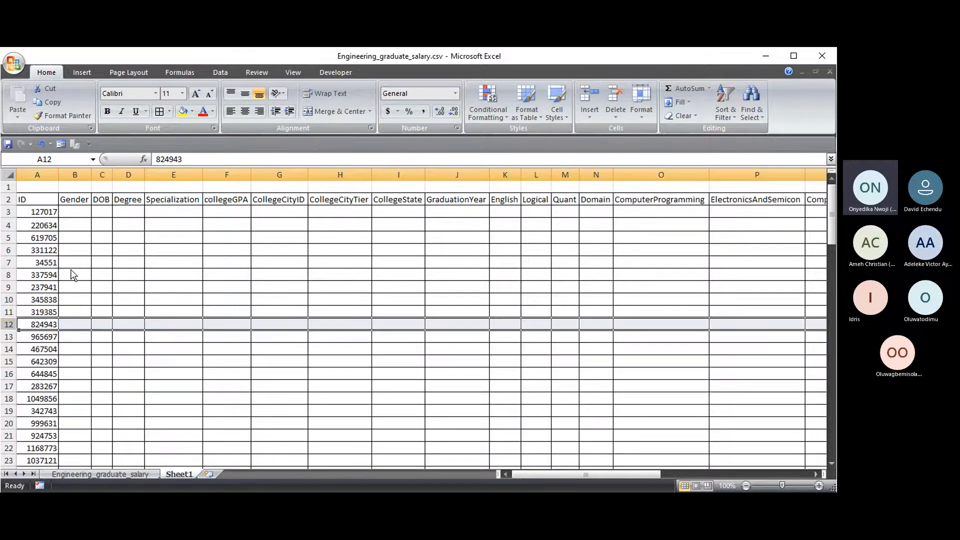
# - Widen the DOB column in Sheet1
pyautogui.click(128, 263)
pyautogui.moveTo(112, 174)
pyautogui.mouseDown()
pyautogui.moveTo(122, 174)
pyautogui.moveTo(99, 178)
pyautogui.mouseUp()
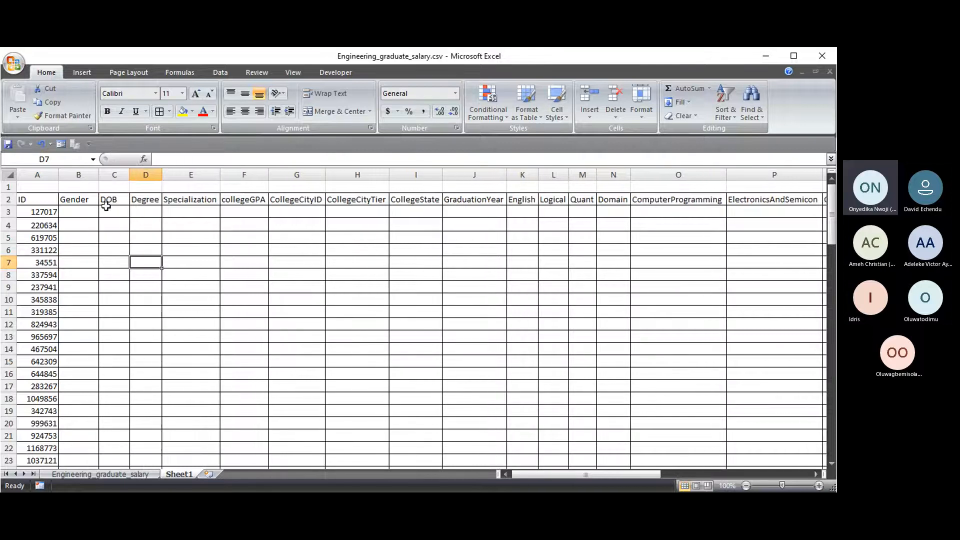
pyautogui.click(125, 475)
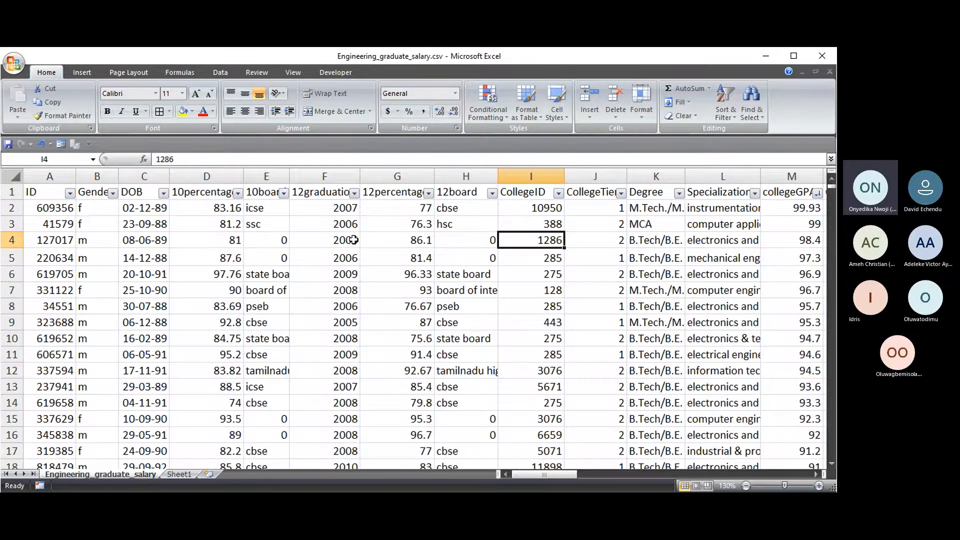
pyautogui.click(195, 475)
# - Copy the first ID from A3 to look it up on the Engineering_graduate_salary sheet
pyautogui.click(35, 200)
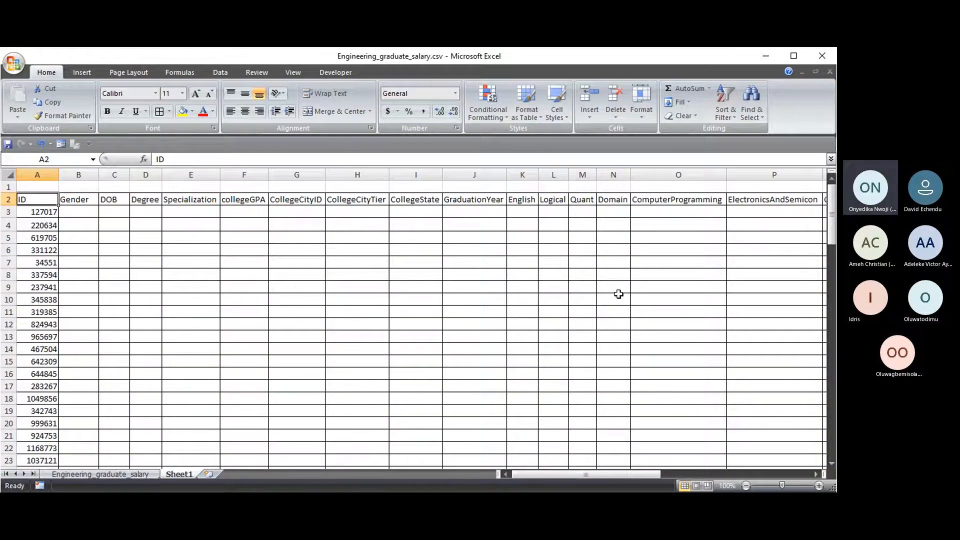
pyautogui.click(39, 212)
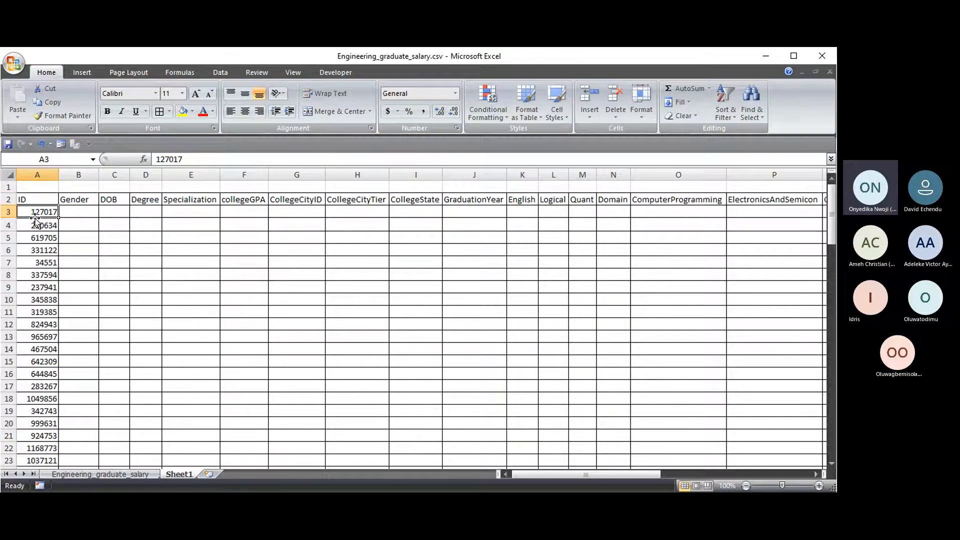
pyautogui.click(186, 161)
pyautogui.moveTo(185, 161); pyautogui.dragTo(156, 160)
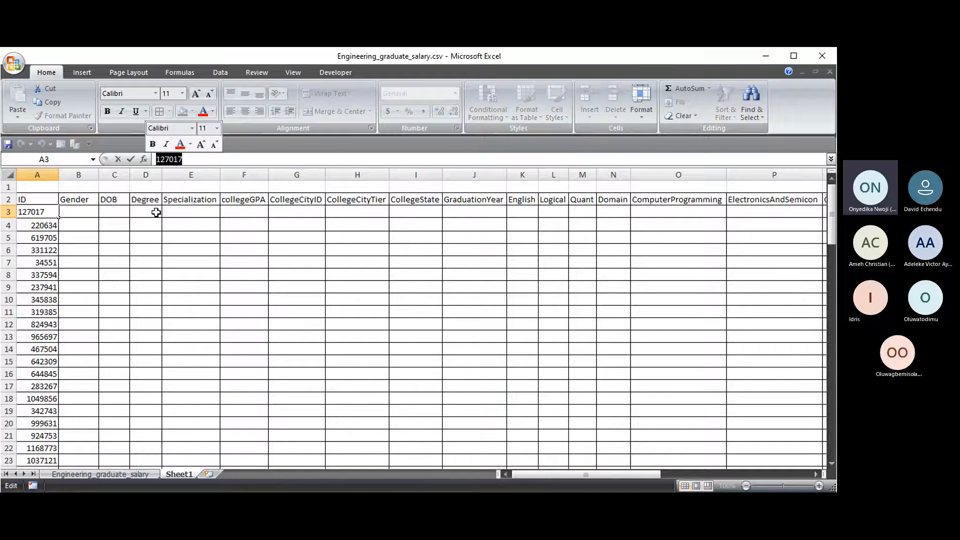
pyautogui.press('Escape')
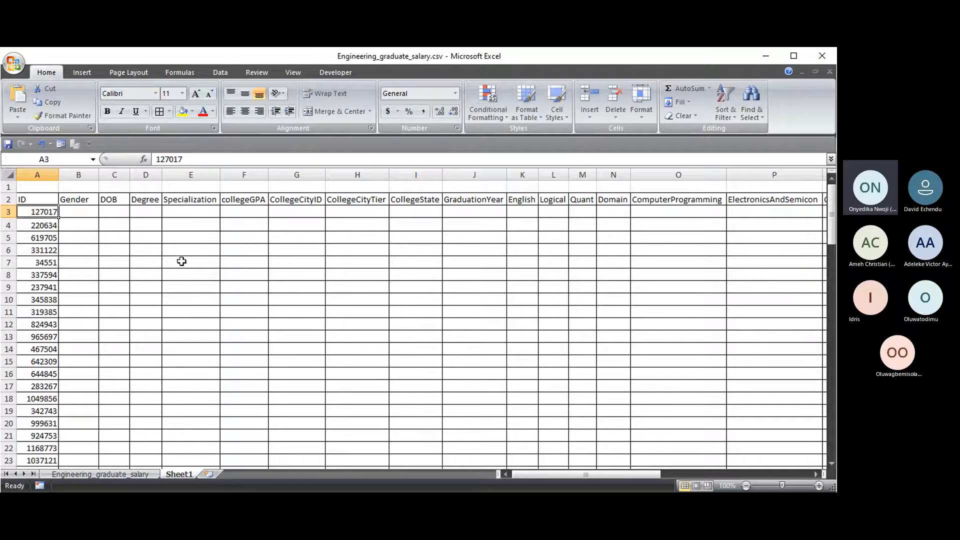
pyautogui.click(112, 474)
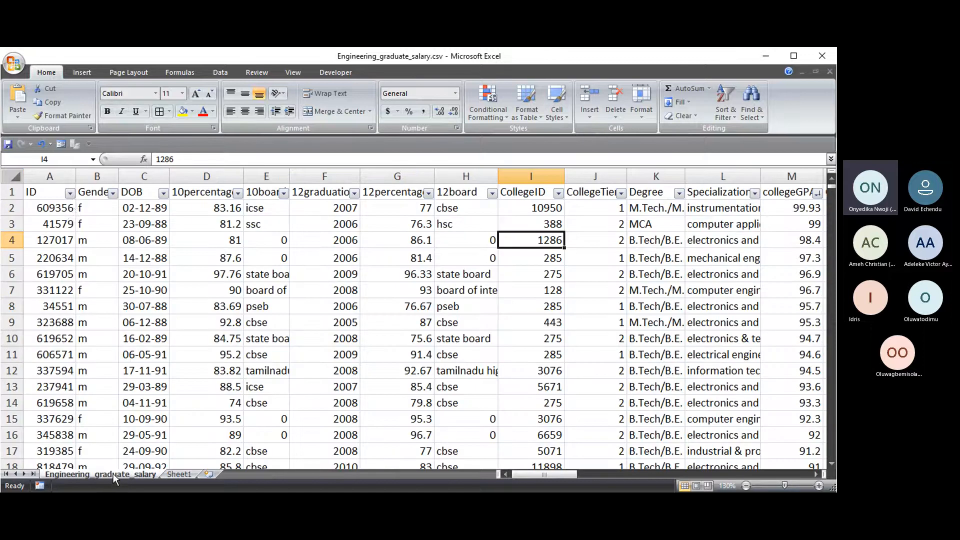
# - Filter the ID column to show only the row with ID 127017
pyautogui.click(70, 193)
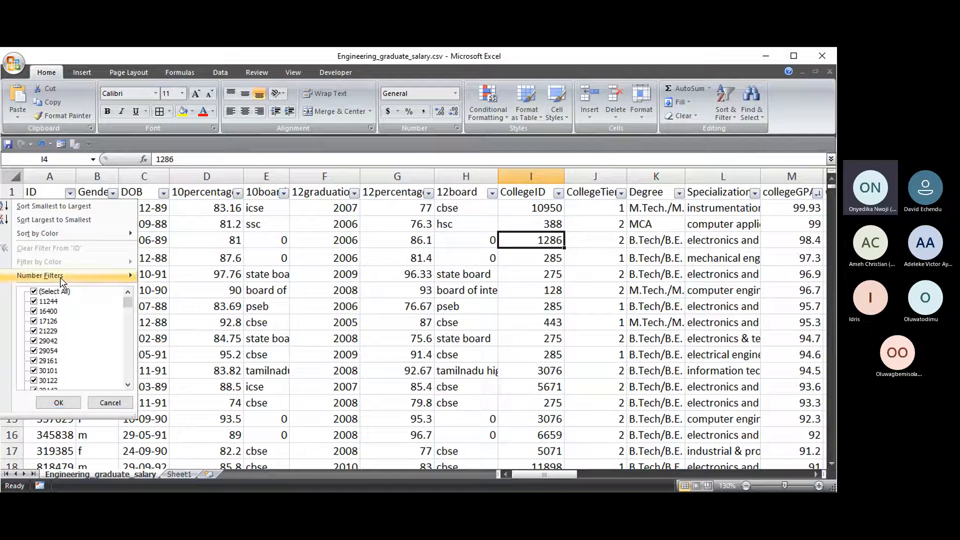
pyautogui.moveTo(72, 276)
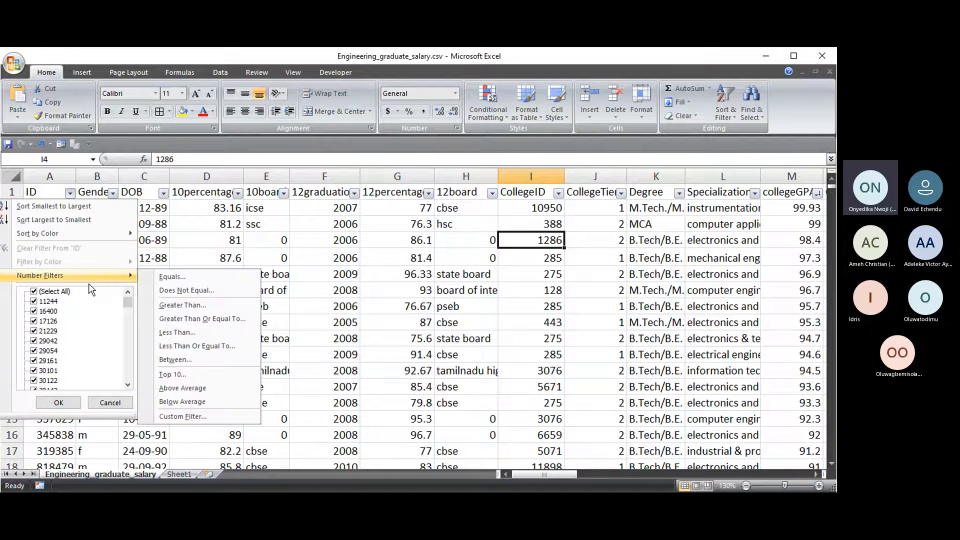
pyautogui.click(171, 278)
pyautogui.write('127017')
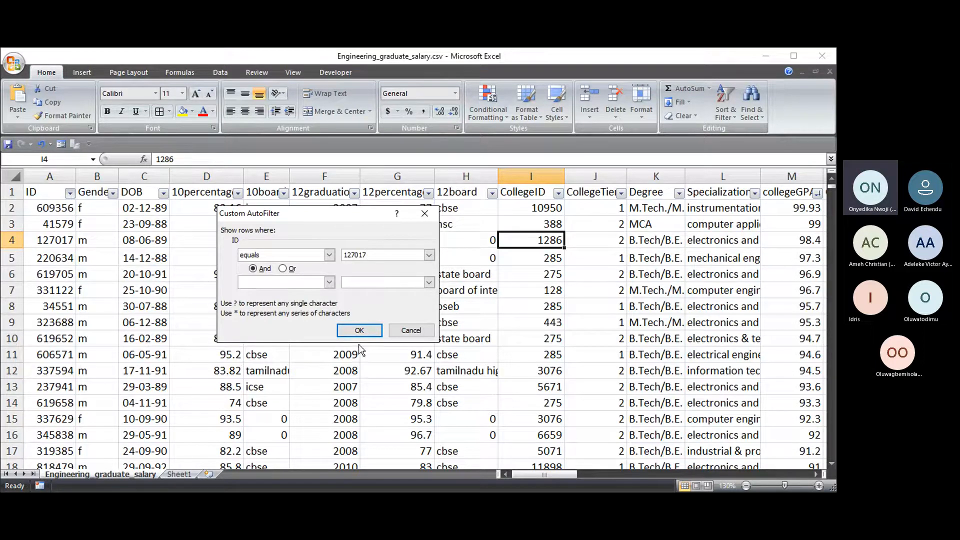
pyautogui.click(359, 331)
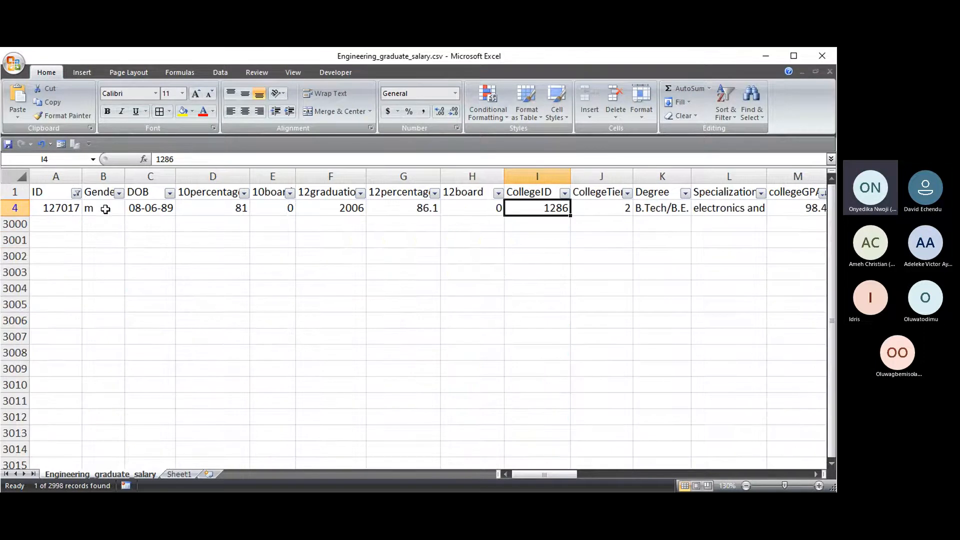
# - Switch between Sheet1 and the Engineering_graduate_salary sheet to compare their columns
pyautogui.click(189, 470)
pyautogui.scroll(-5, 79, 338)
pyautogui.scroll(5, 50, 328)
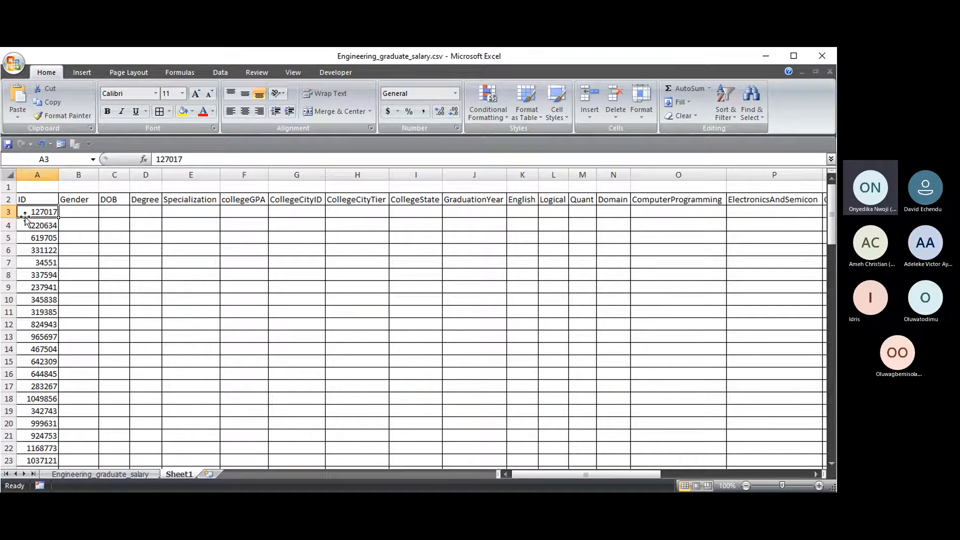
pyautogui.click(114, 469)
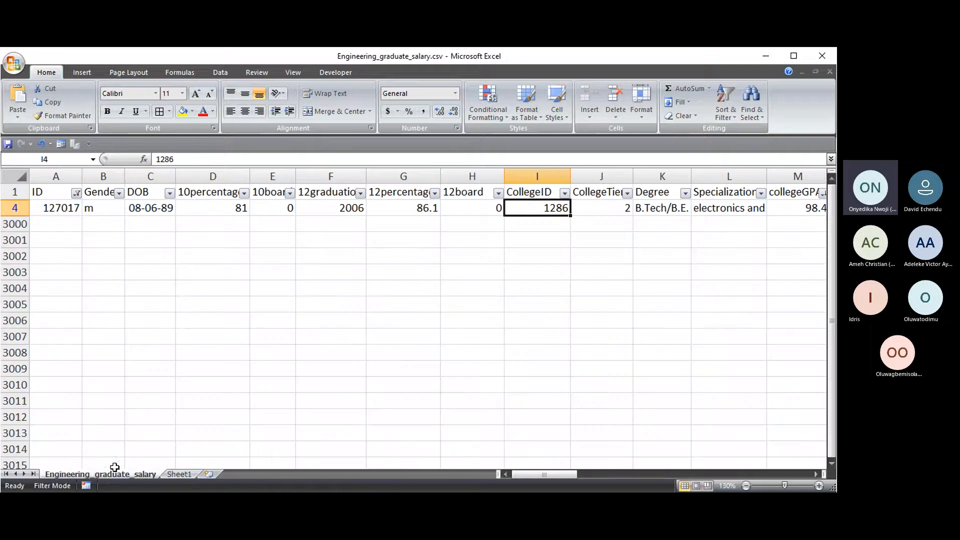
pyautogui.click(178, 474)
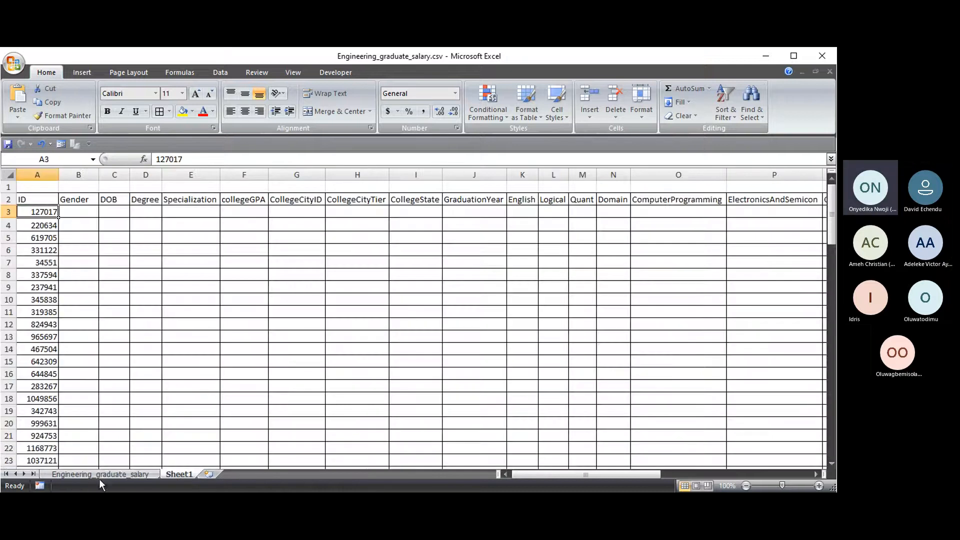
pyautogui.moveTo(618, 471); pyautogui.dragTo(300, 487)
pyautogui.click(103, 473)
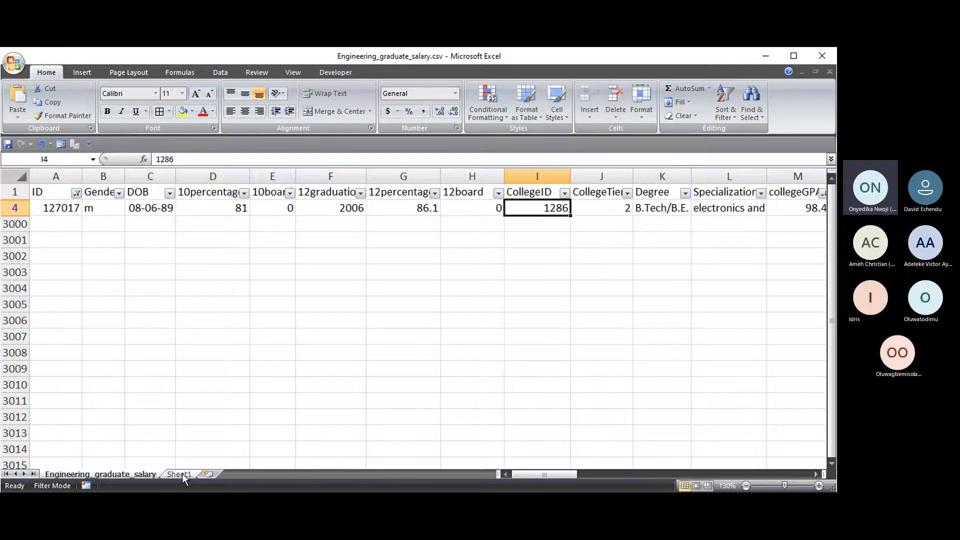
pyautogui.click(177, 474)
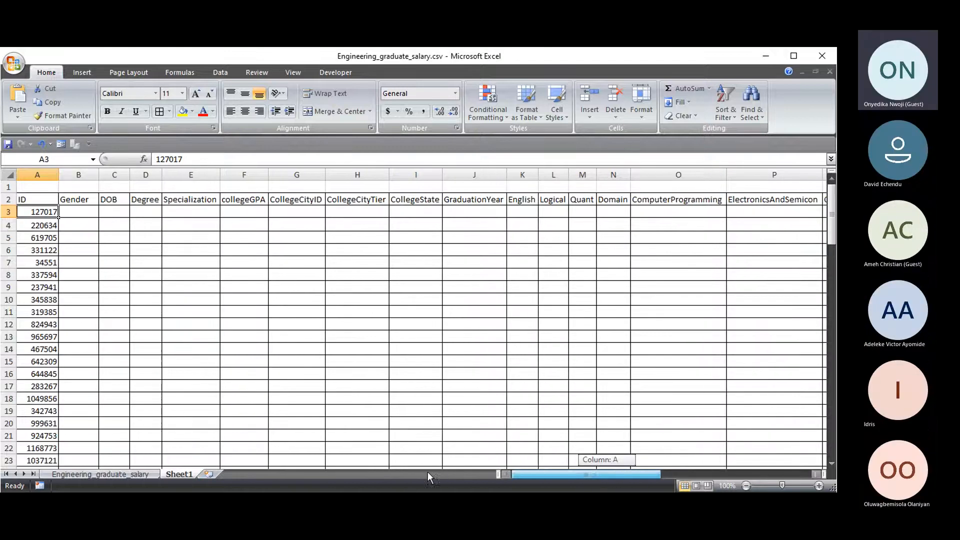
pyautogui.moveTo(556, 475); pyautogui.dragTo(710, 475)
# - Hide columns V–X (conscientiousness, agreeableness, extraversion) on Sheet1
pyautogui.moveTo(331, 174); pyautogui.dragTo(224, 186)
pyautogui.rightClick(221, 177)
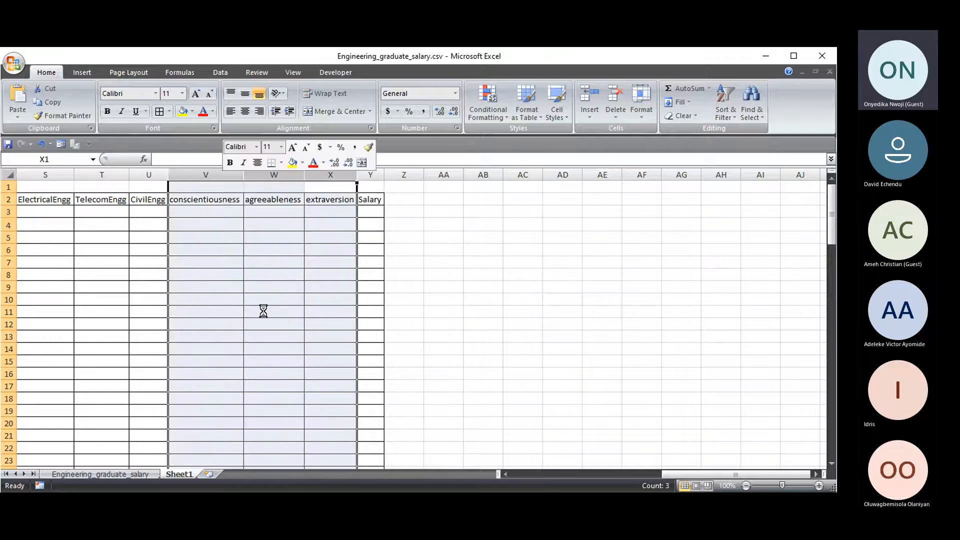
pyautogui.click(264, 311)
pyautogui.click(264, 310)
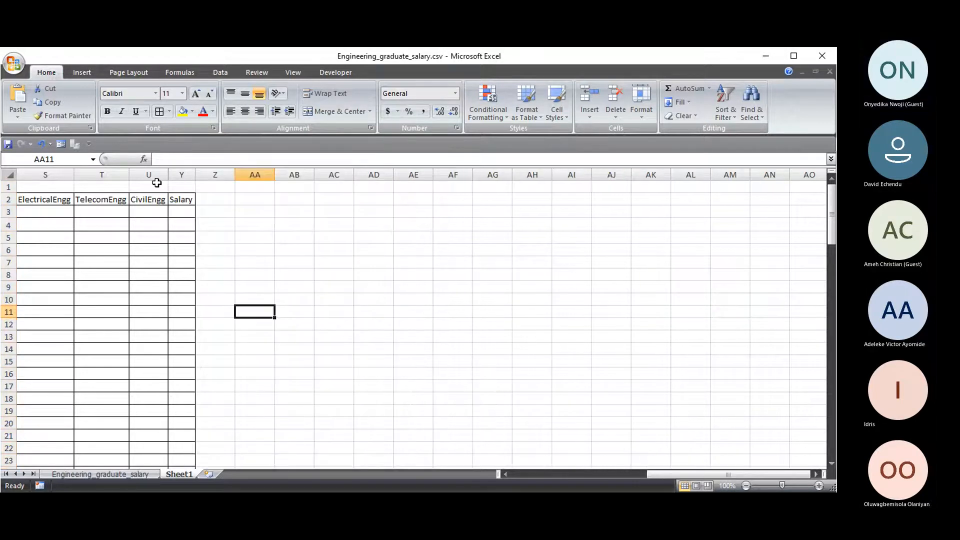
# - Undo the hide and delete columns V to X instead
pyautogui.click(41, 144)
pyautogui.rightClick(283, 172)
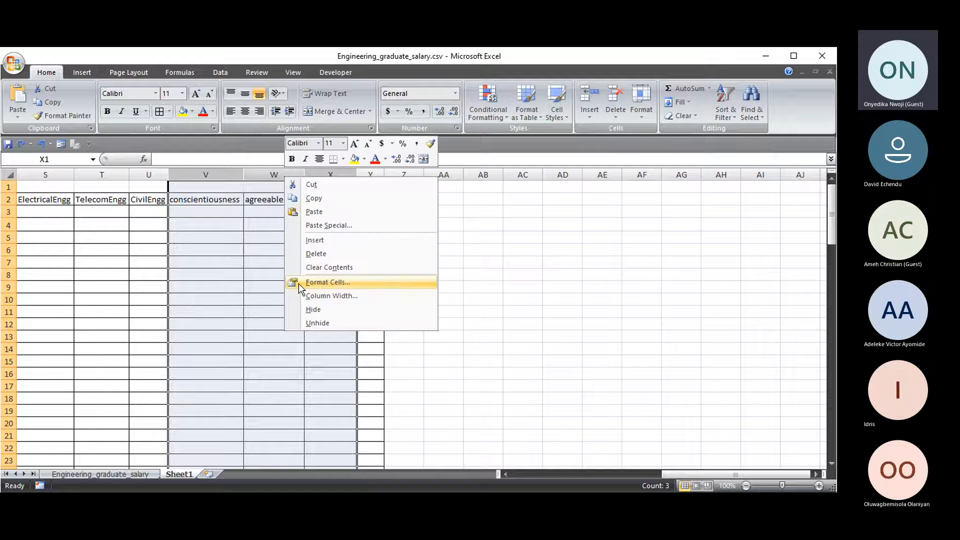
pyautogui.click(314, 252)
pyautogui.moveTo(195, 174); pyautogui.dragTo(254, 175)
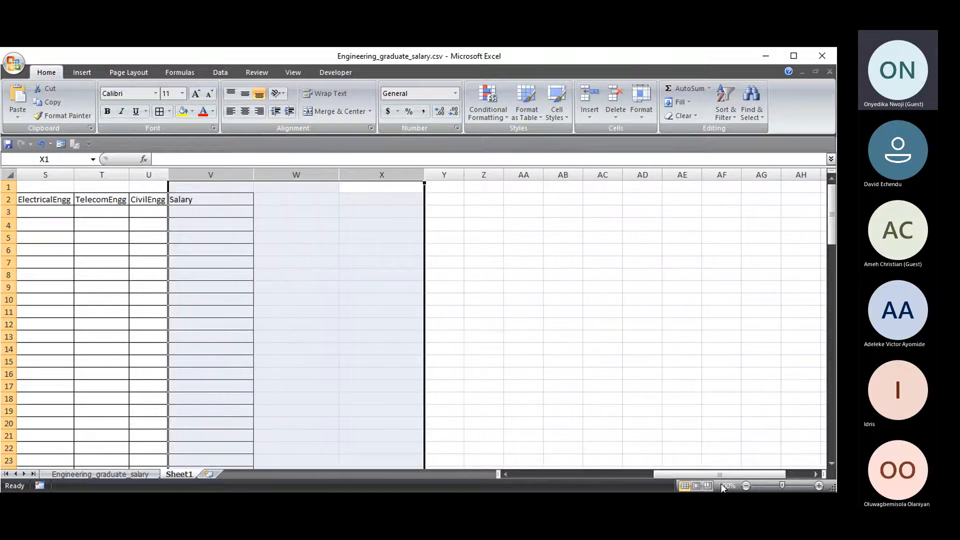
pyautogui.moveTo(746, 473); pyautogui.dragTo(676, 481)
# - Delete the engineering subject columns P–U and the English–ComputerProgramming columns K–O
pyautogui.moveTo(660, 172); pyautogui.dragTo(396, 220)
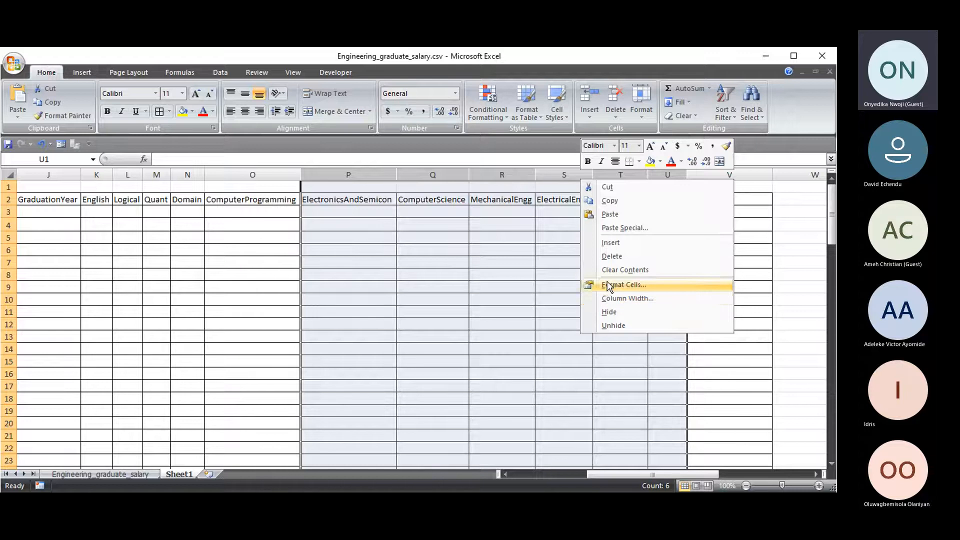
pyautogui.click(613, 254)
pyautogui.moveTo(644, 476); pyautogui.dragTo(556, 478)
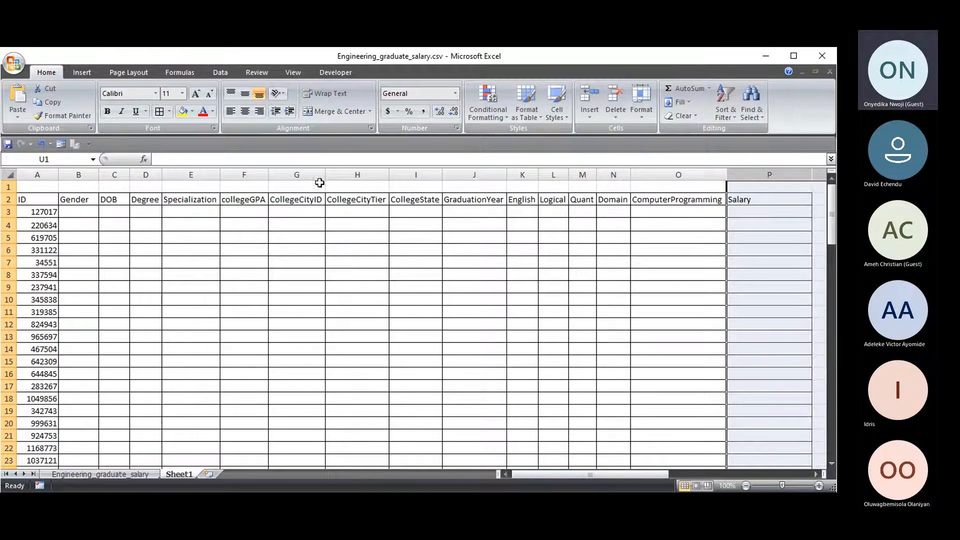
pyautogui.click(365, 202)
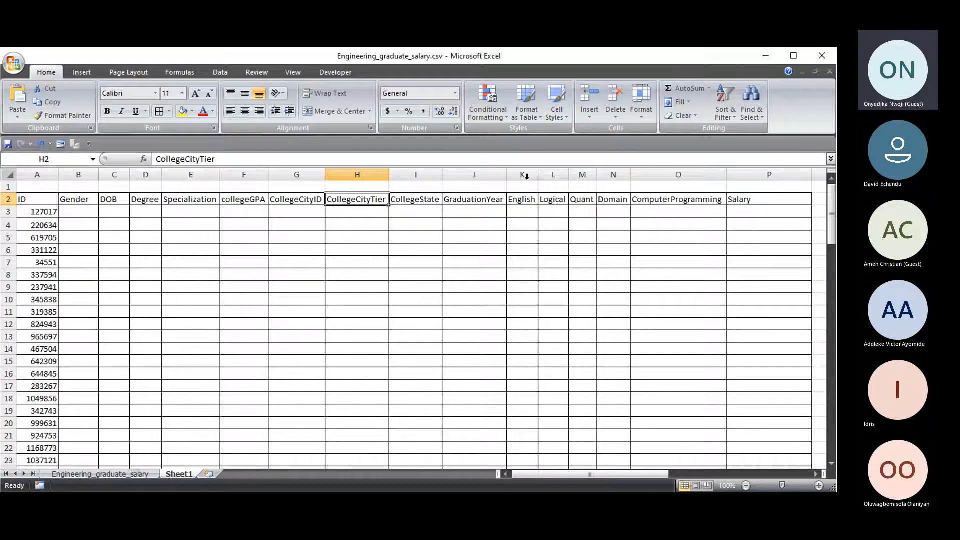
pyautogui.moveTo(522, 174); pyautogui.dragTo(672, 182)
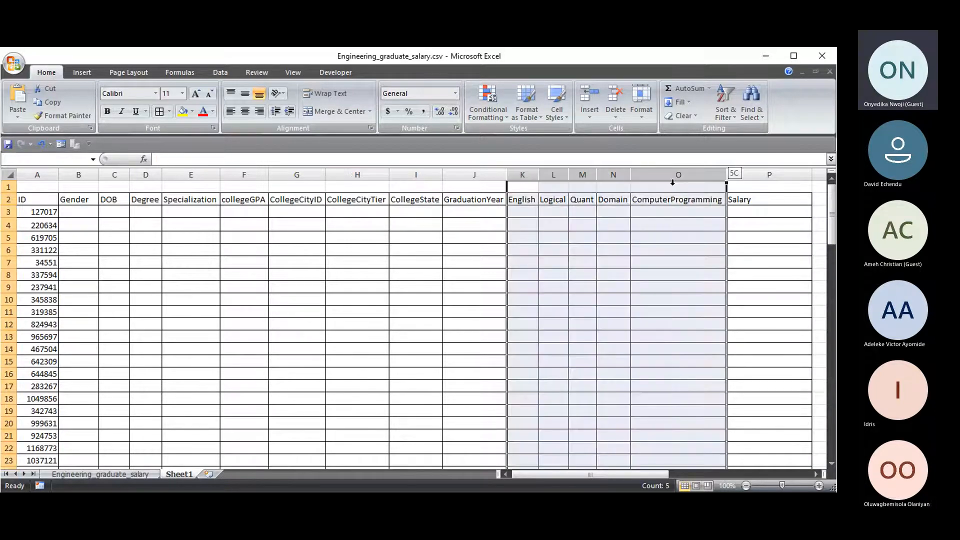
pyautogui.rightClick(668, 179)
pyautogui.click(613, 271)
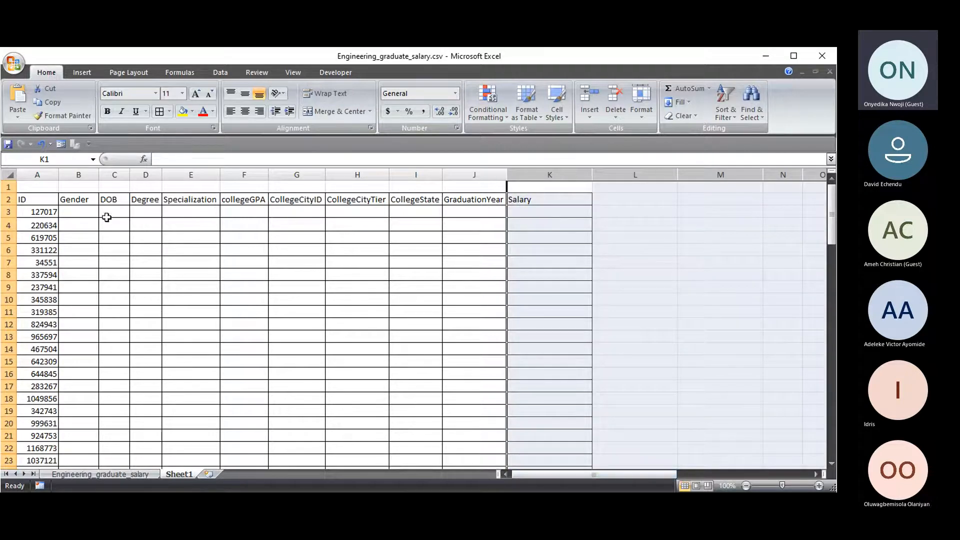
# - Select K3 under Salary and scroll through the trimmed Sheet1 table
pyautogui.click(539, 212)
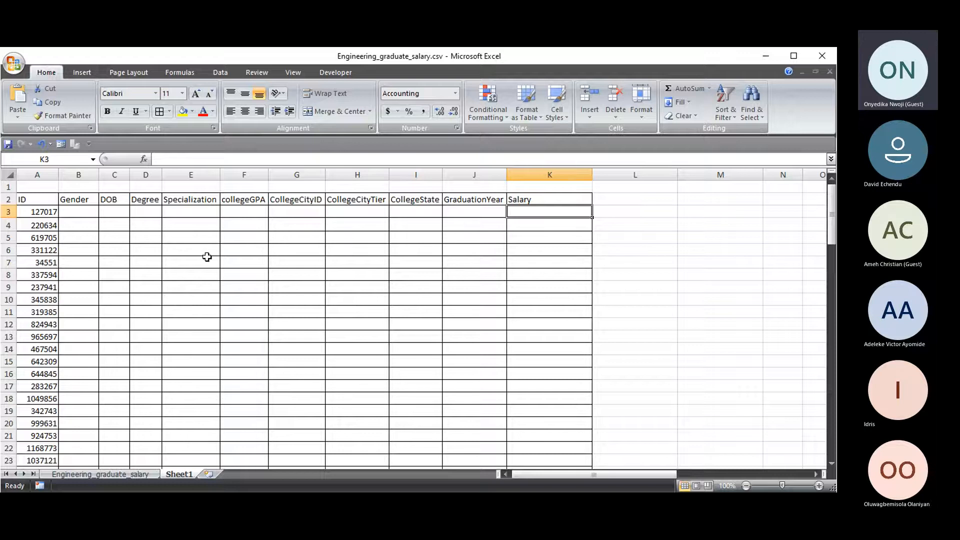
pyautogui.scroll(-18, 110, 263)
pyautogui.scroll(-14, 111, 273)
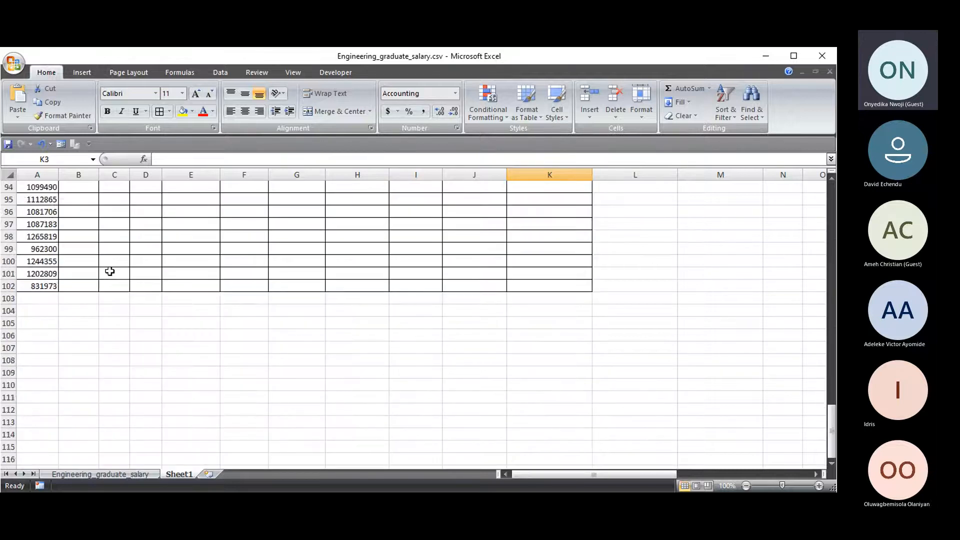
pyautogui.scroll(17, 108, 260)
pyautogui.scroll(15, 108, 259)
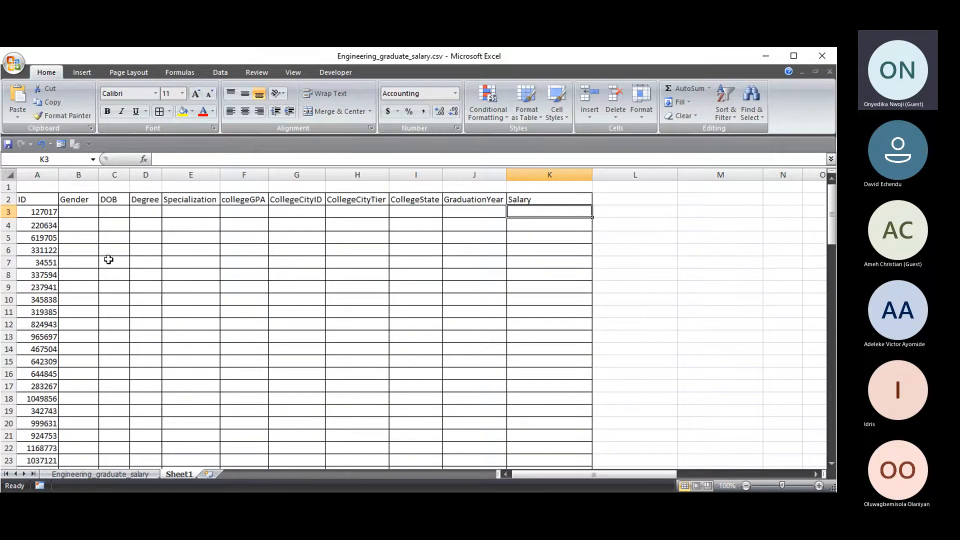
pyautogui.scroll(-16, 315, 330)
pyautogui.scroll(16, 174, 348)
# - Clear the ID filter on the Engineering_graduate_salary sheet and return to Sheet1
pyautogui.click(140, 475)
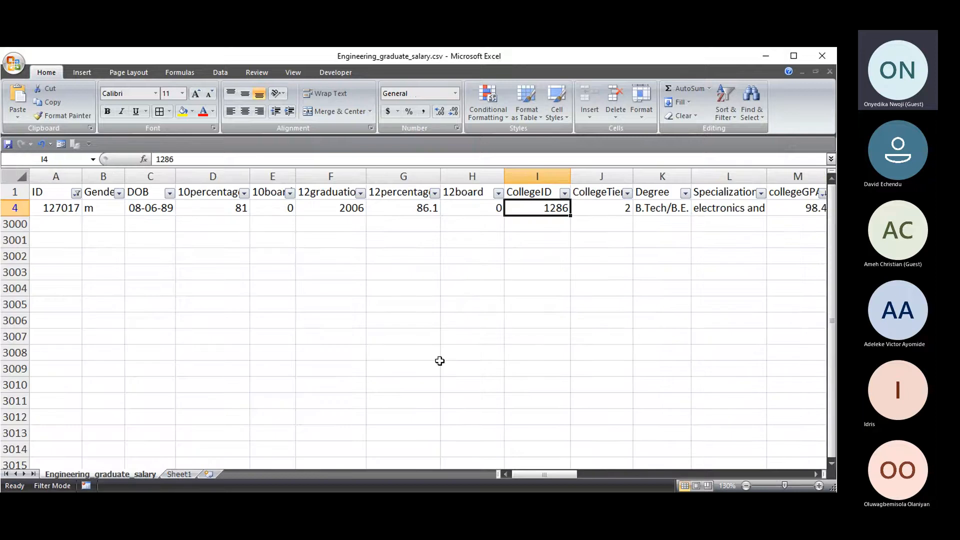
pyautogui.click(76, 194)
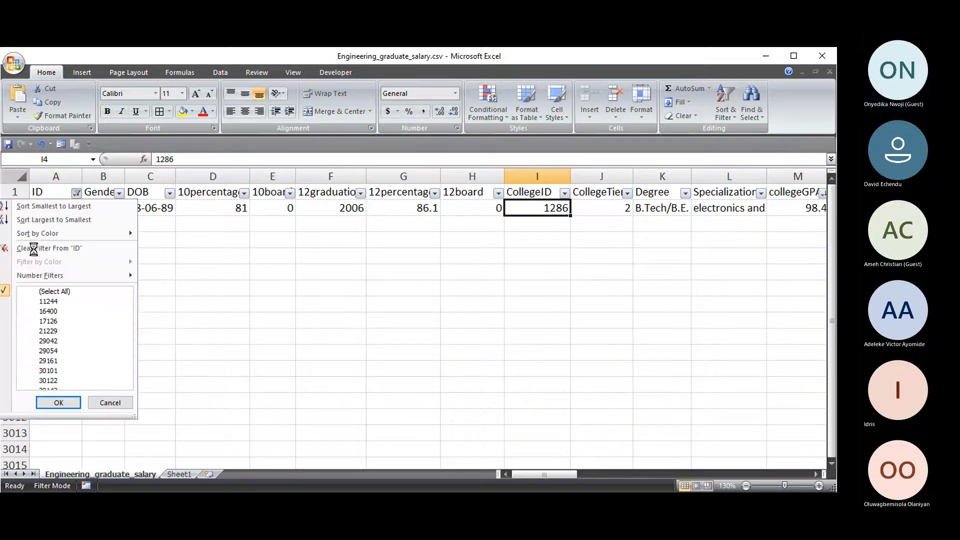
pyautogui.click(35, 247)
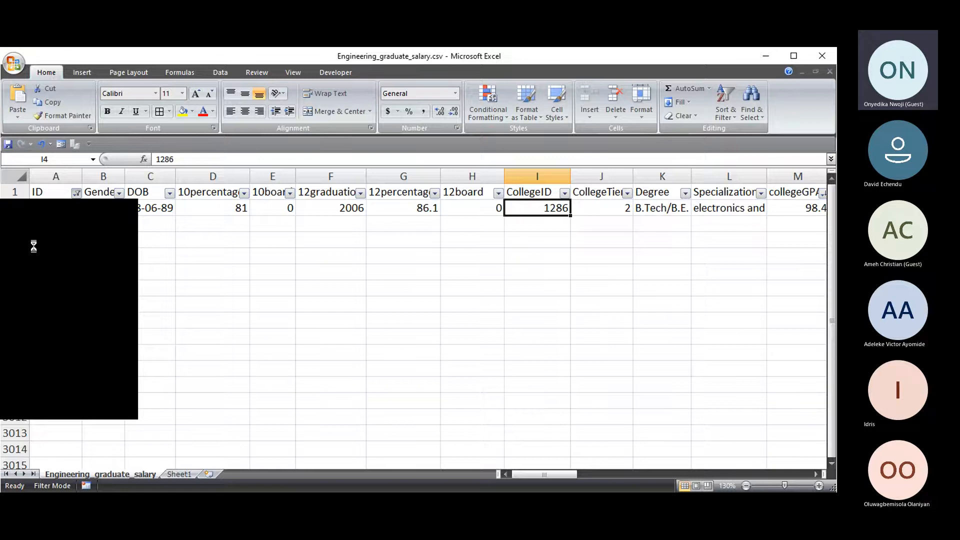
pyautogui.click(181, 475)
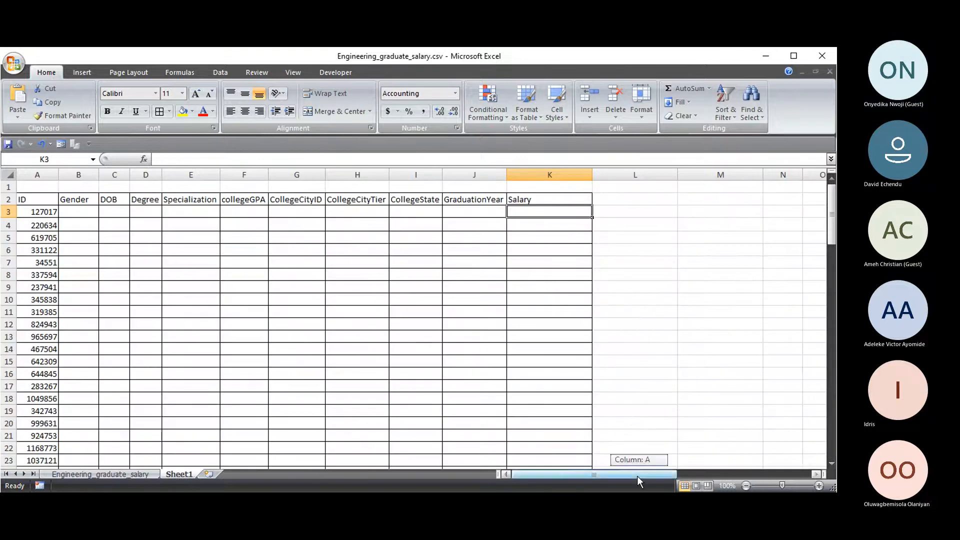
pyautogui.click(143, 160)
pyautogui.click(395, 223)
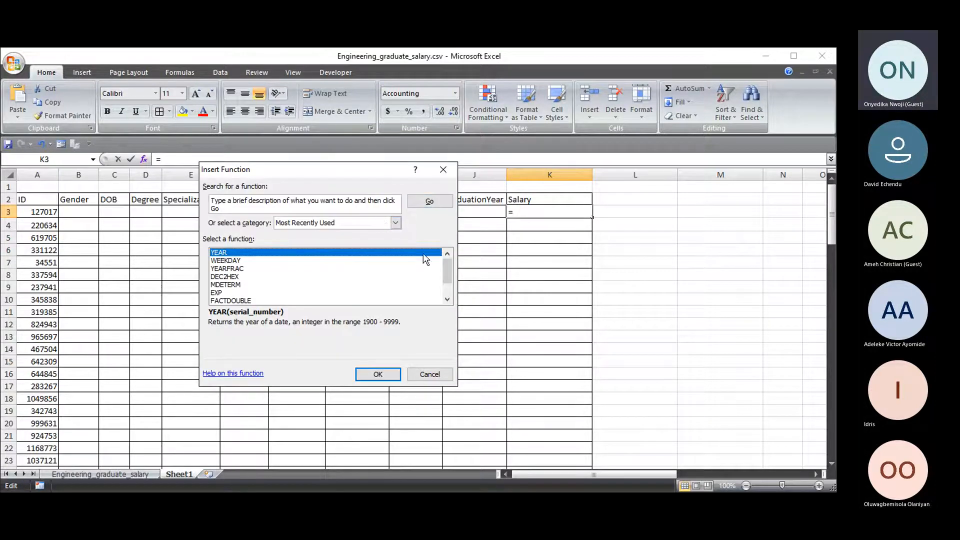
pyautogui.moveTo(448, 268); pyautogui.dragTo(439, 294)
pyautogui.click(292, 242)
pyautogui.scroll(3, 300, 280)
pyautogui.click(235, 277)
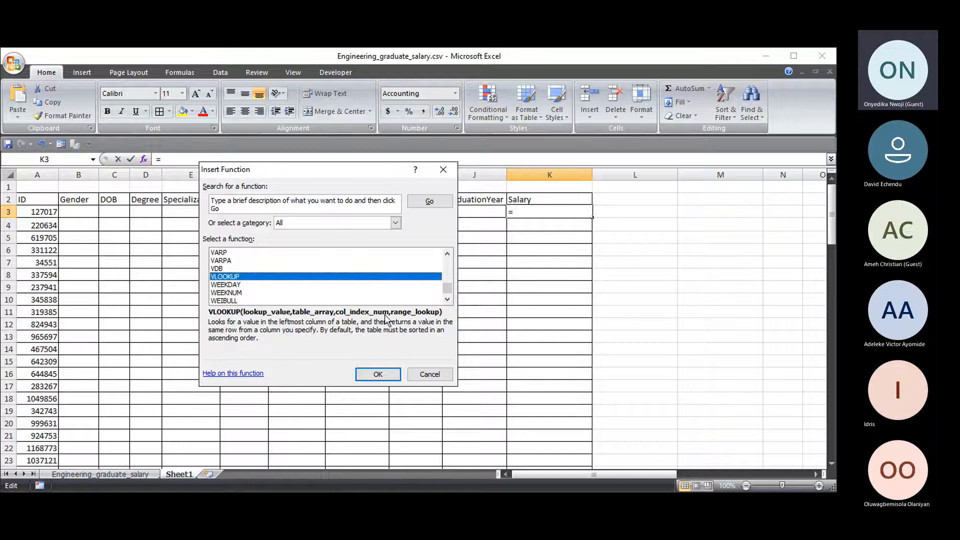
pyautogui.click(429, 374)
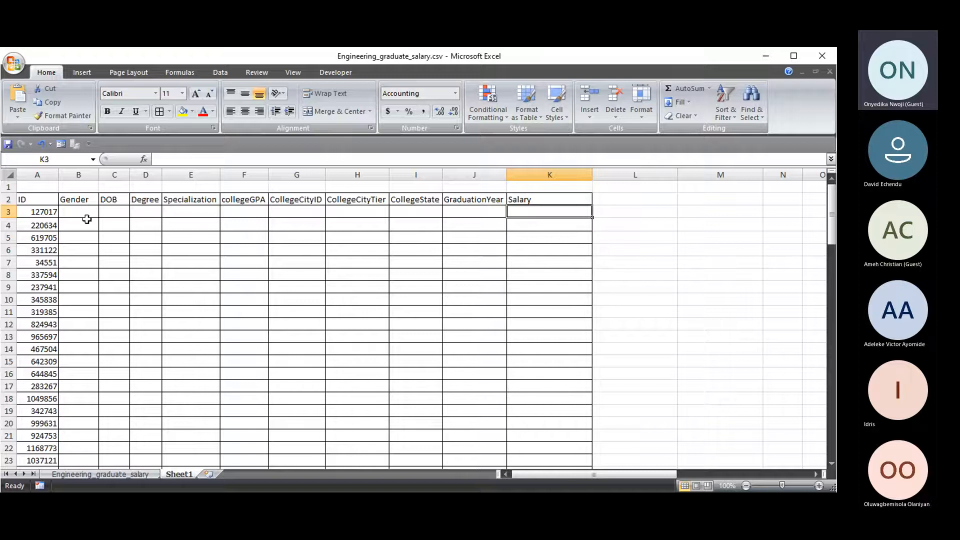
# - Begin =VLOOKUP(A3, in B3 and bring up the Engineering_graduate_salary sheet for the table
pyautogui.click(73, 211)
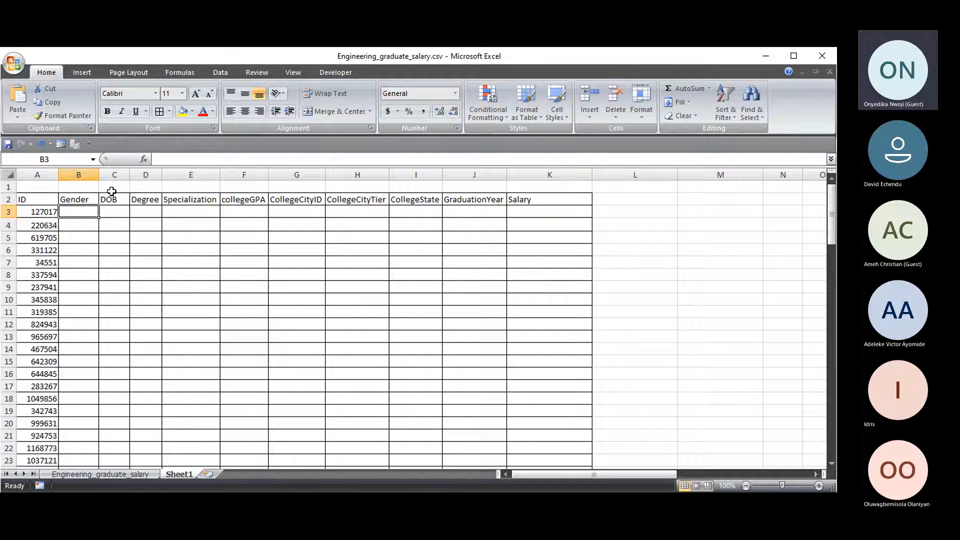
pyautogui.write('=')
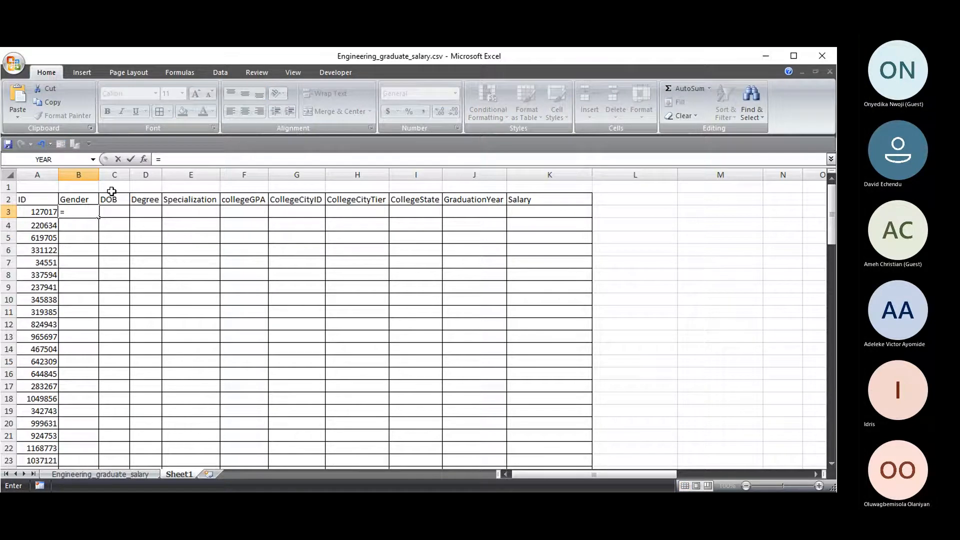
pyautogui.write('VL')
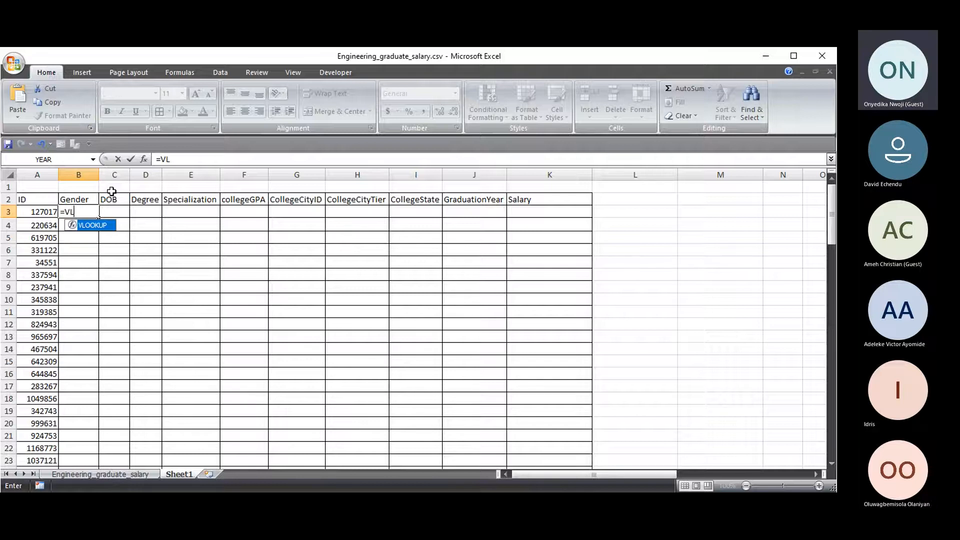
pyautogui.press('Tab')
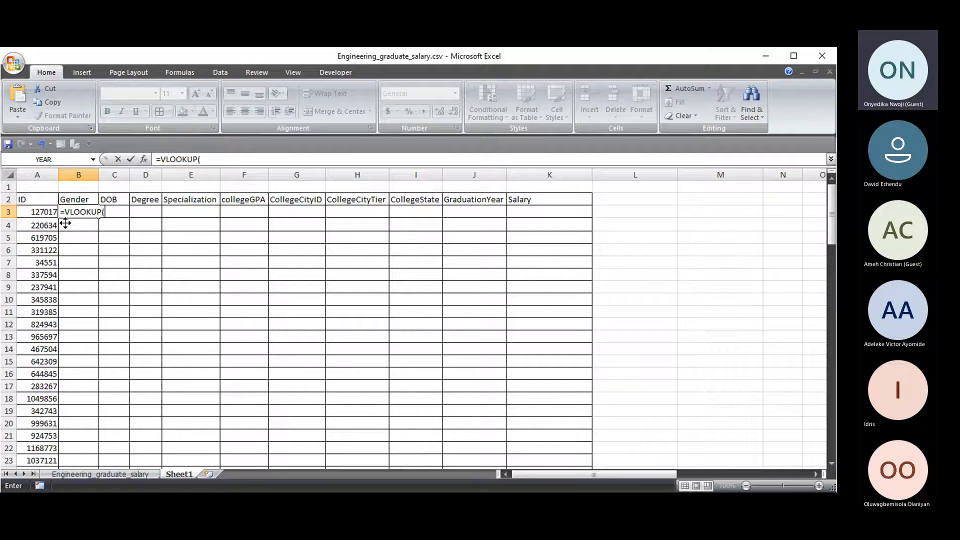
pyautogui.click(33, 213)
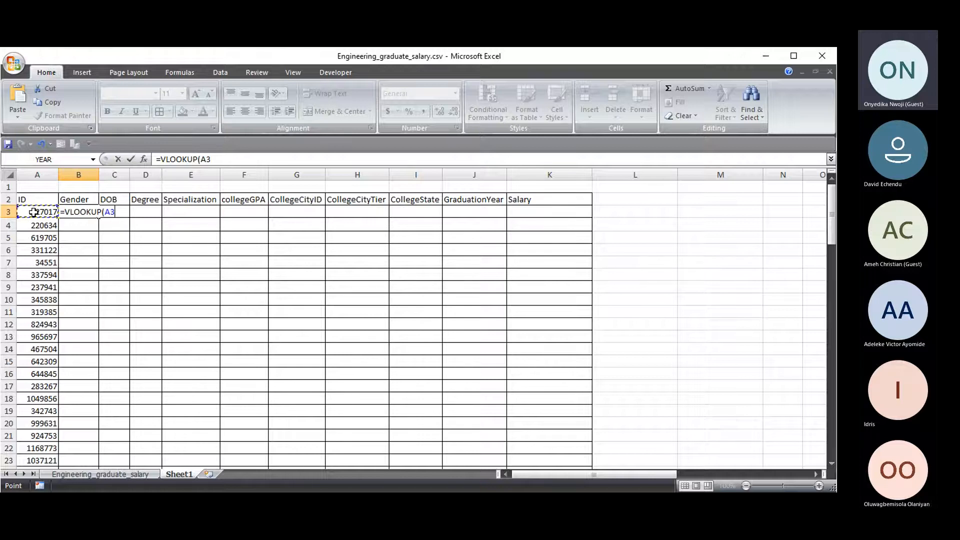
pyautogui.write(',')
pyautogui.click(105, 476)
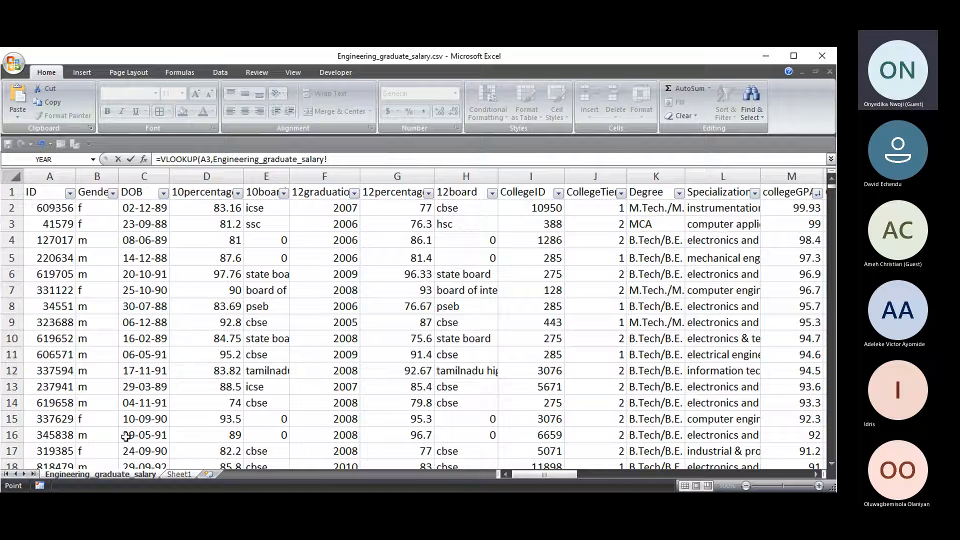
# - Replace the stray reference with the absolute range Engineering_graduate_salary!$A$2:$AH$2999
pyautogui.click(178, 474)
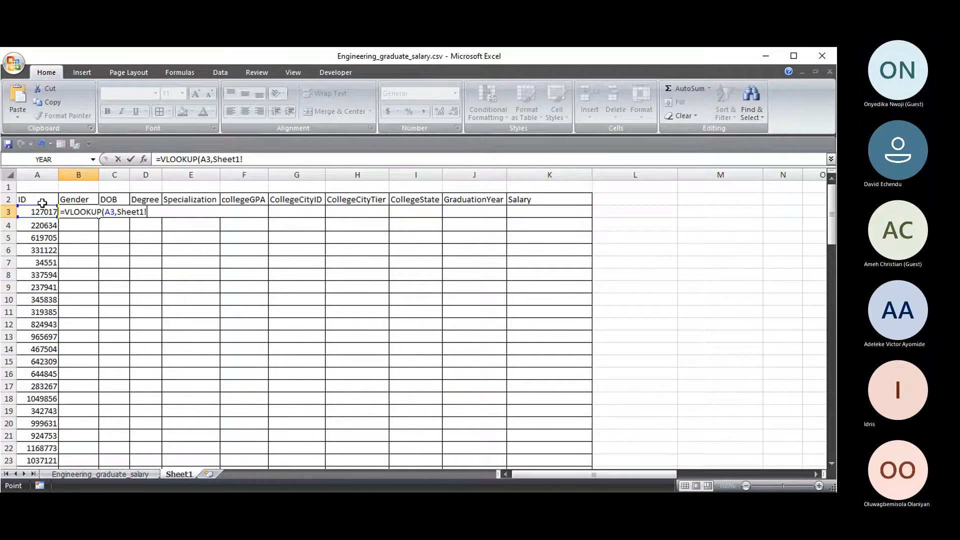
pyautogui.click(96, 469)
pyautogui.click(101, 476)
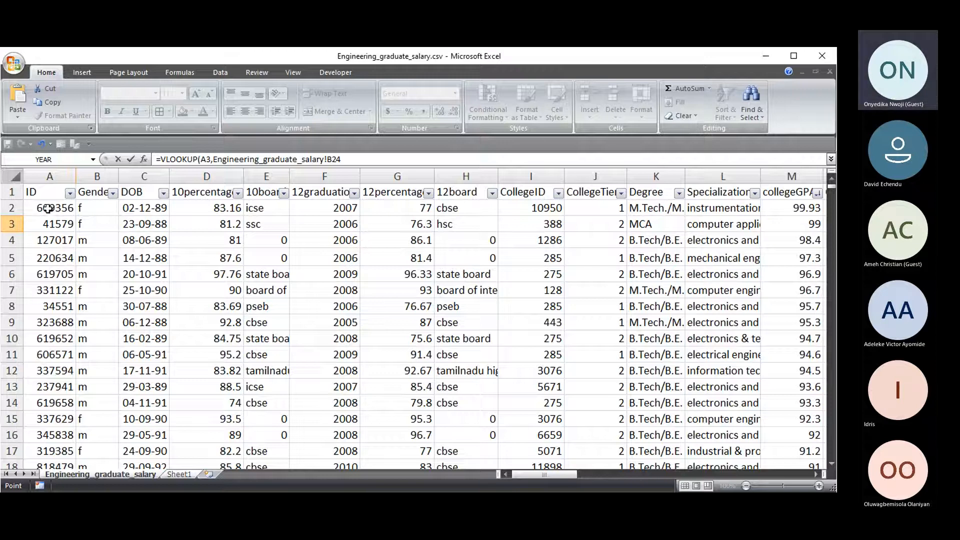
pyautogui.moveTo(360, 155); pyautogui.dragTo(221, 166)
pyautogui.press('BackSpace')
pyautogui.press('BackSpace')
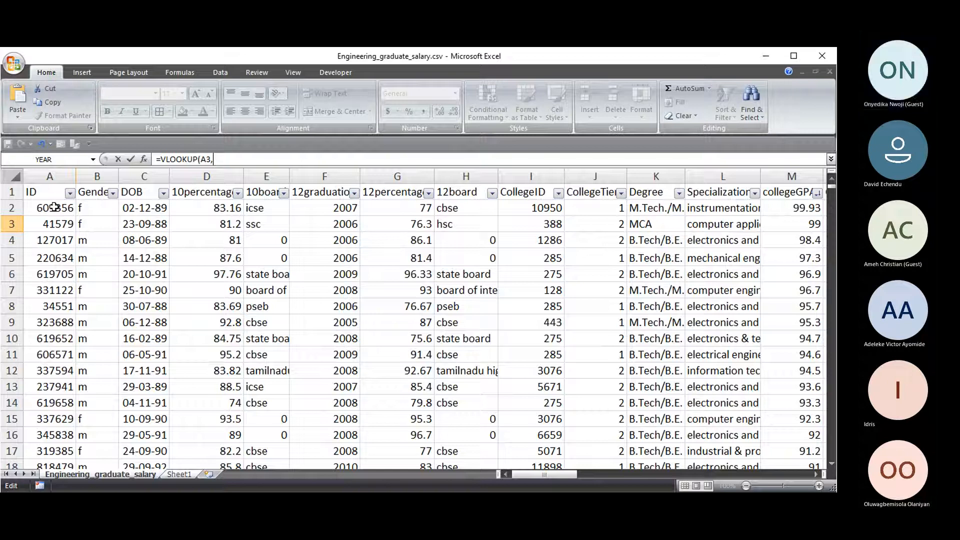
pyautogui.click(55, 208)
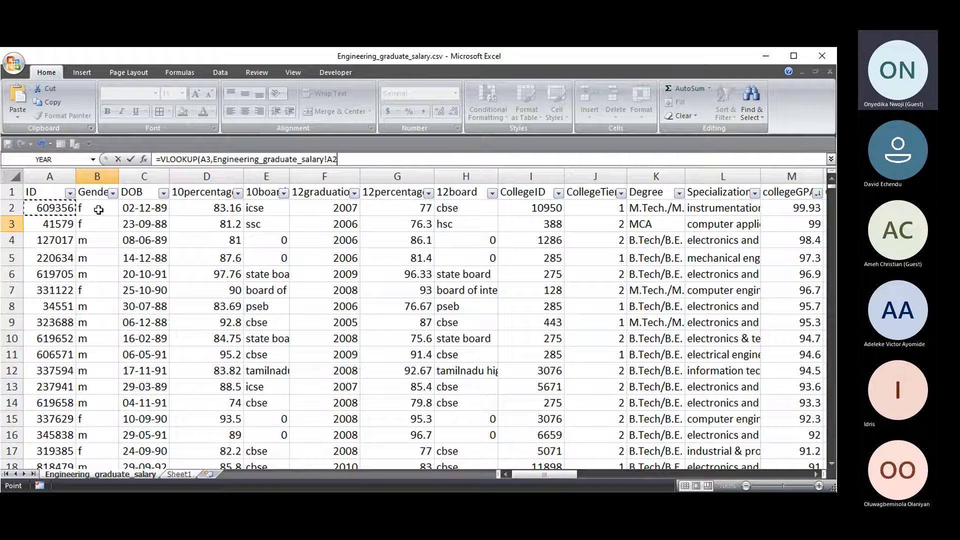
pyautogui.hotkey('ctrl', 'shift', 'Right')
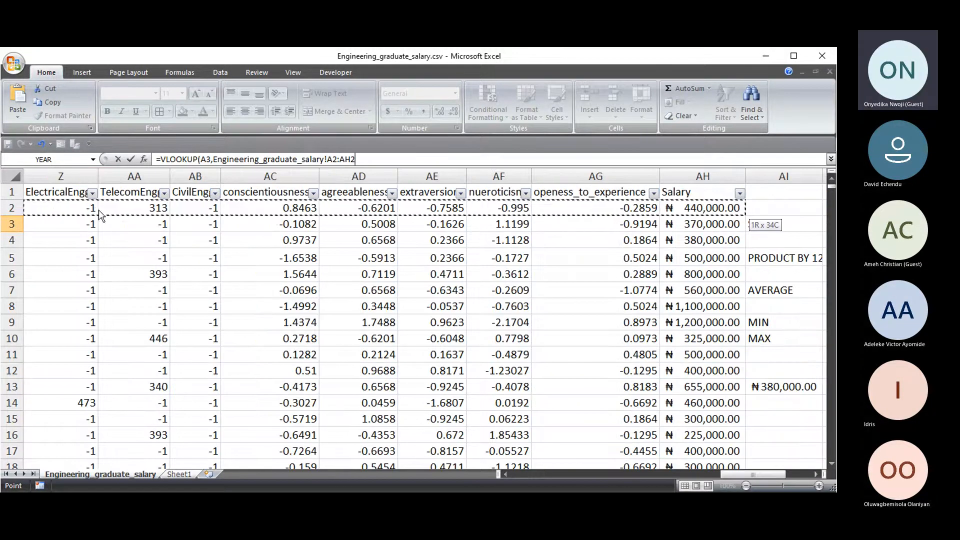
pyautogui.hotkey('ctrl', 'shift', 'Down')
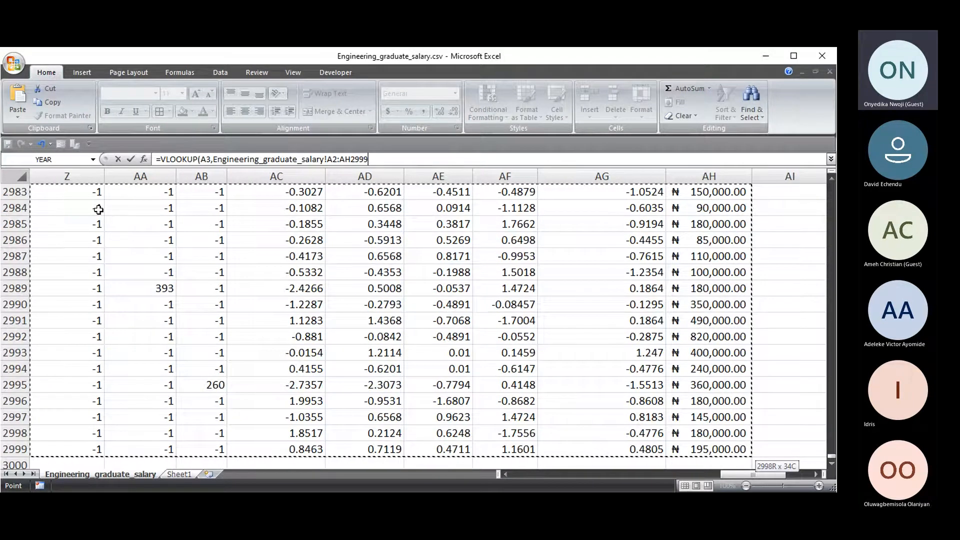
pyautogui.press('F4')
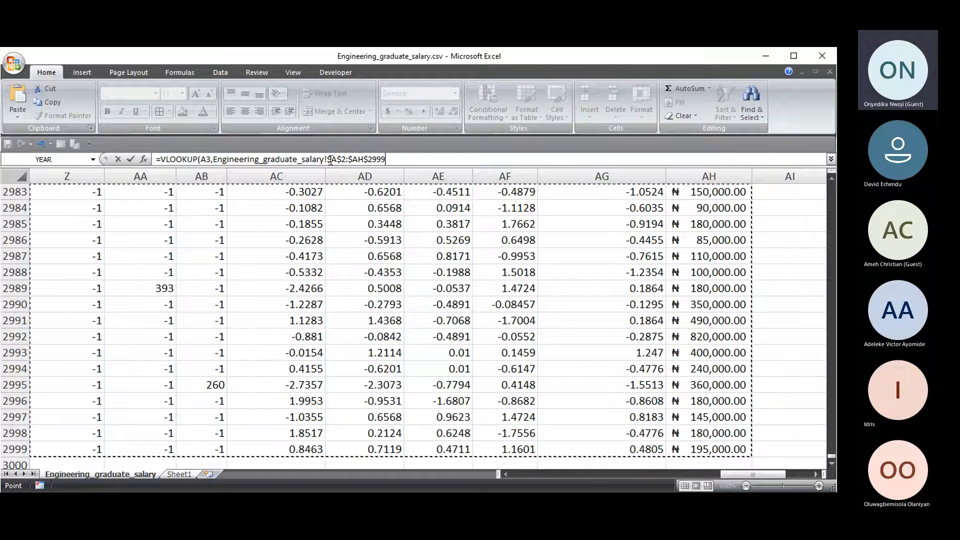
# - Finish the lookup with column index 2 and exact match 0, so B3 shows m
pyautogui.click(329, 159)
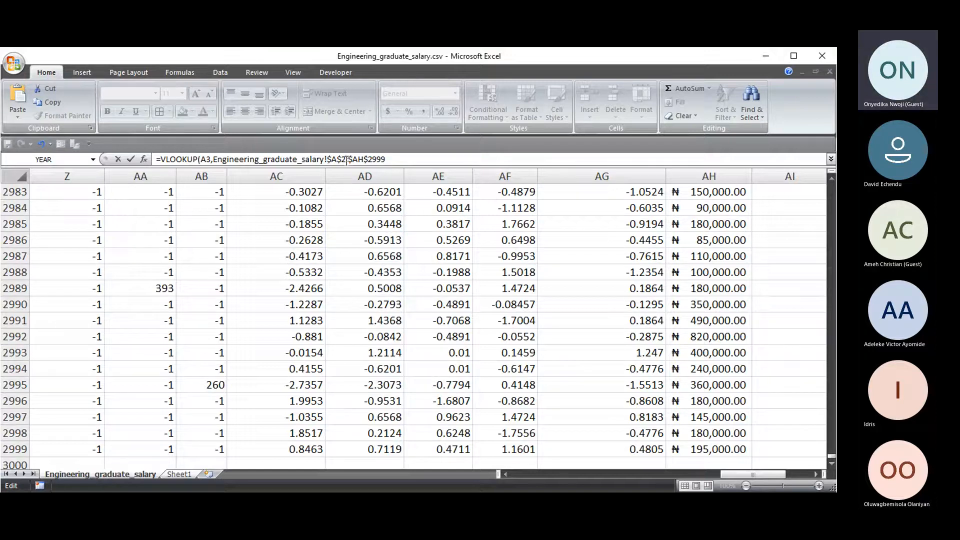
pyautogui.moveTo(353, 160); pyautogui.dragTo(349, 160)
pyautogui.write(',')
pyautogui.moveTo(722, 473); pyautogui.dragTo(507, 478)
pyautogui.scroll(7, 405, 336)
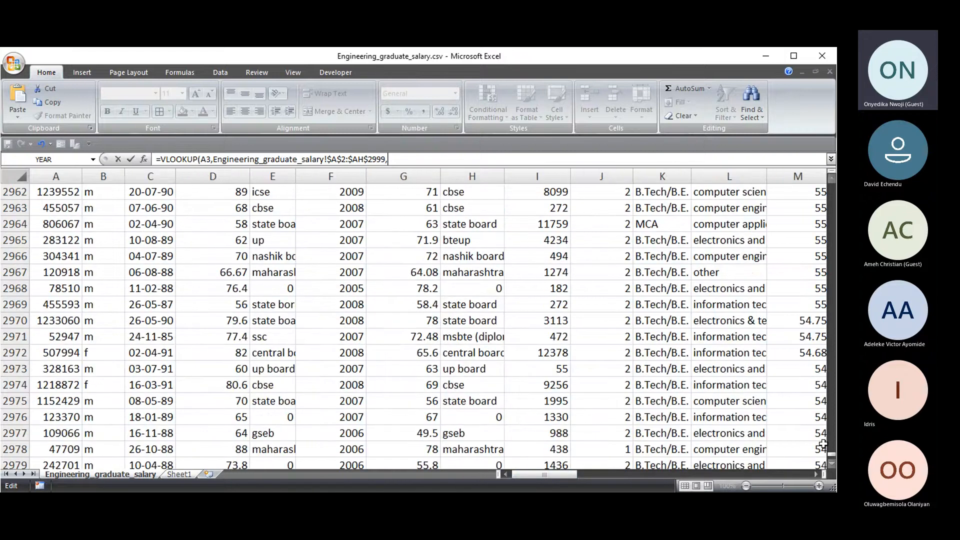
pyautogui.moveTo(831, 455); pyautogui.dragTo(827, 179)
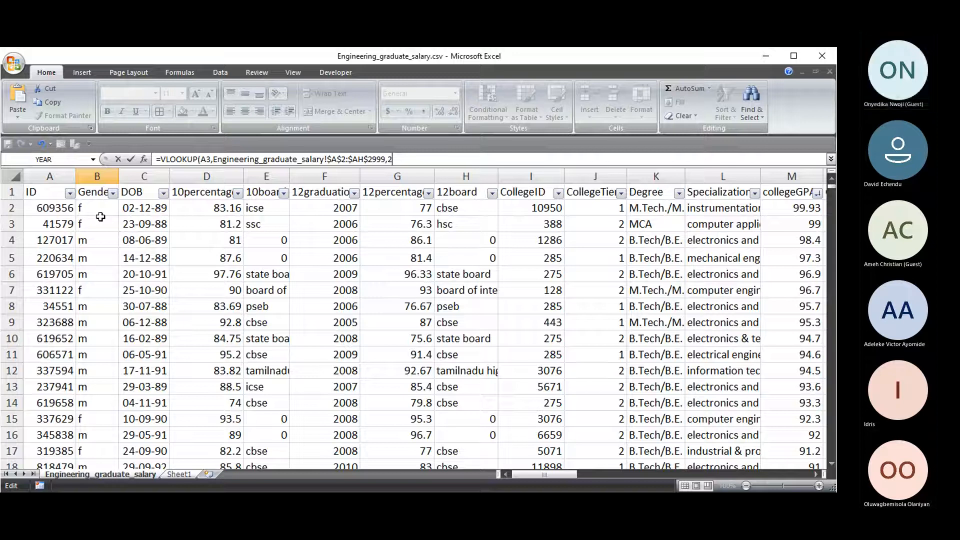
pyautogui.write(',0')
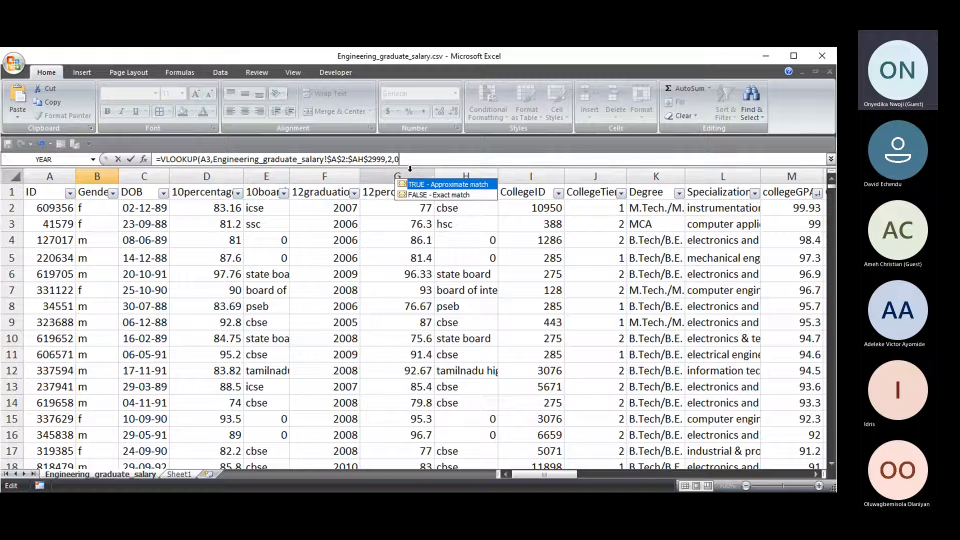
pyautogui.write(')')
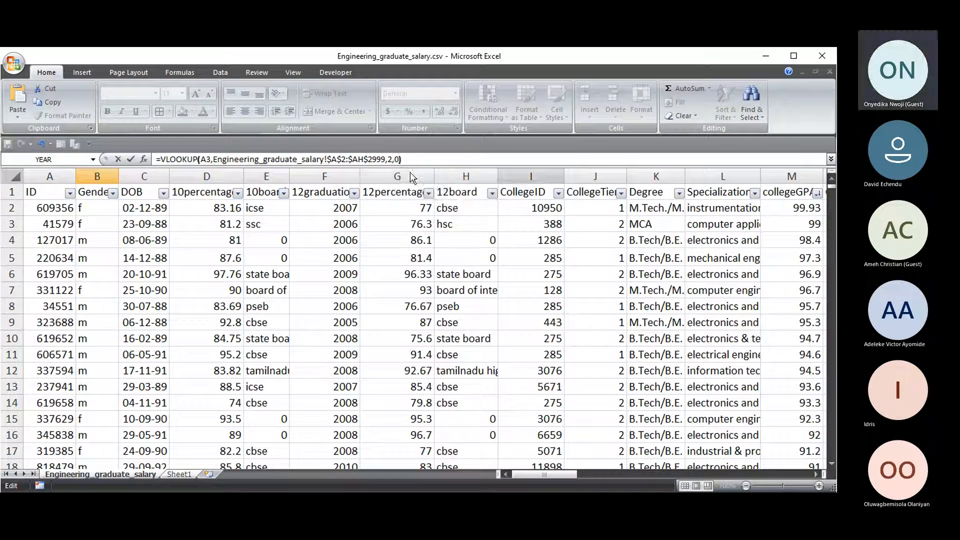
pyautogui.press('Return')
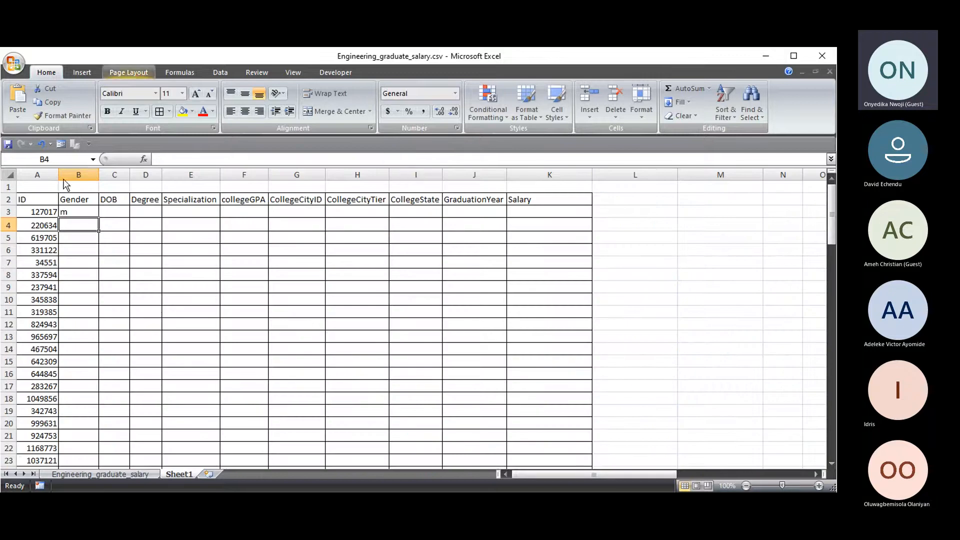
# - Inspect the Gender formula in B3, cancelling an accidental edit
pyautogui.moveTo(75, 212); pyautogui.dragTo(76, 226)
pyautogui.click(80, 211)
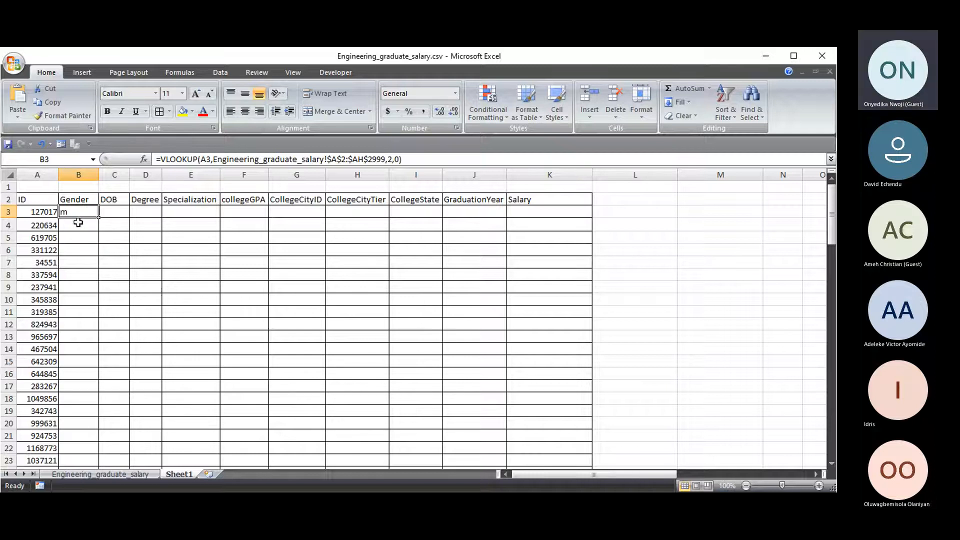
pyautogui.moveTo(402, 159); pyautogui.dragTo(156, 159)
pyautogui.write('=')
pyautogui.click(100, 290)
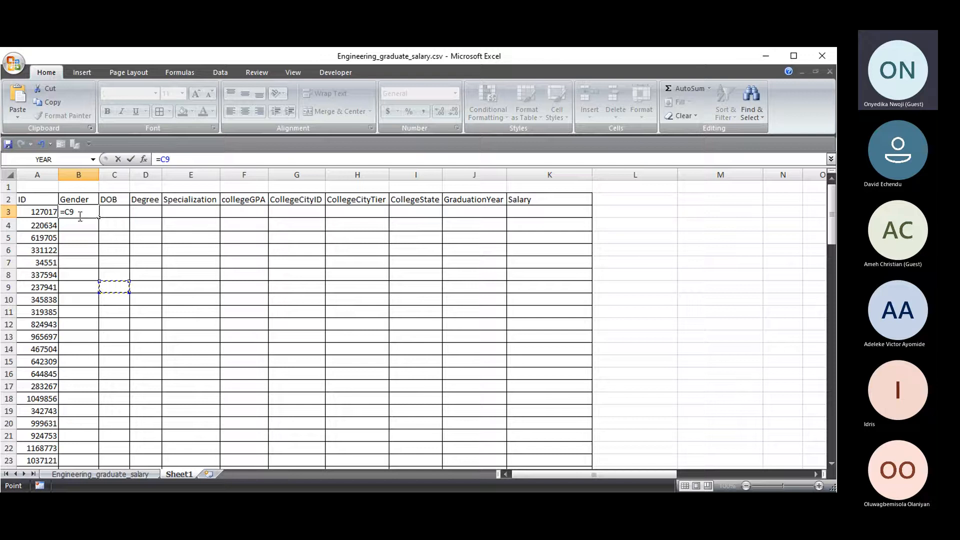
pyautogui.press('Escape')
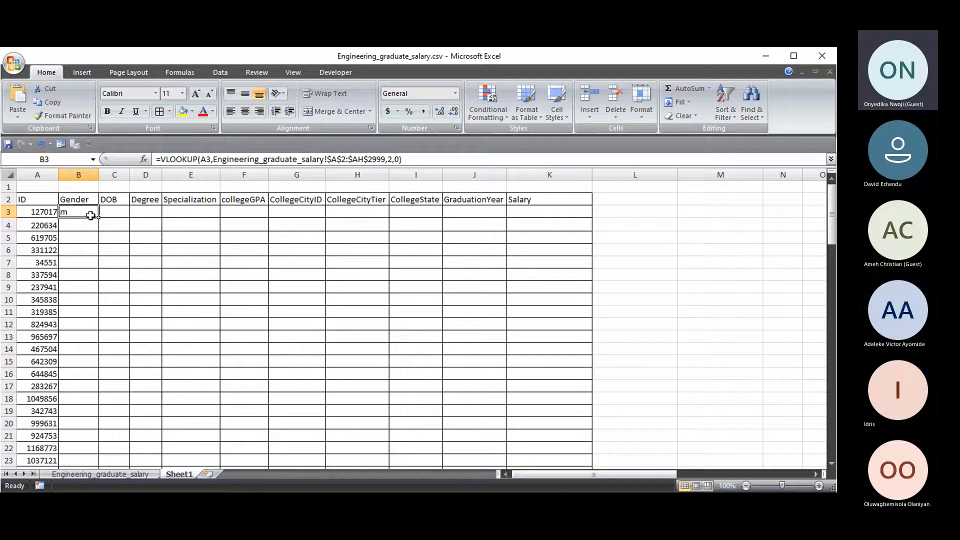
# - Try filling the Gender formula down column B, ending with Ctrl+D to the sheet's last row
pyautogui.moveTo(98, 217); pyautogui.dragTo(90, 251)
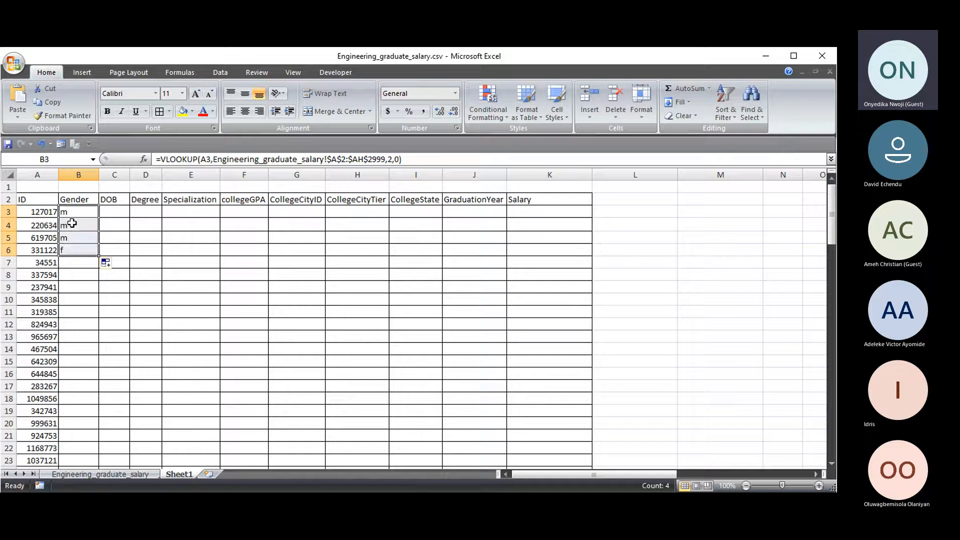
pyautogui.doubleClick(99, 255)
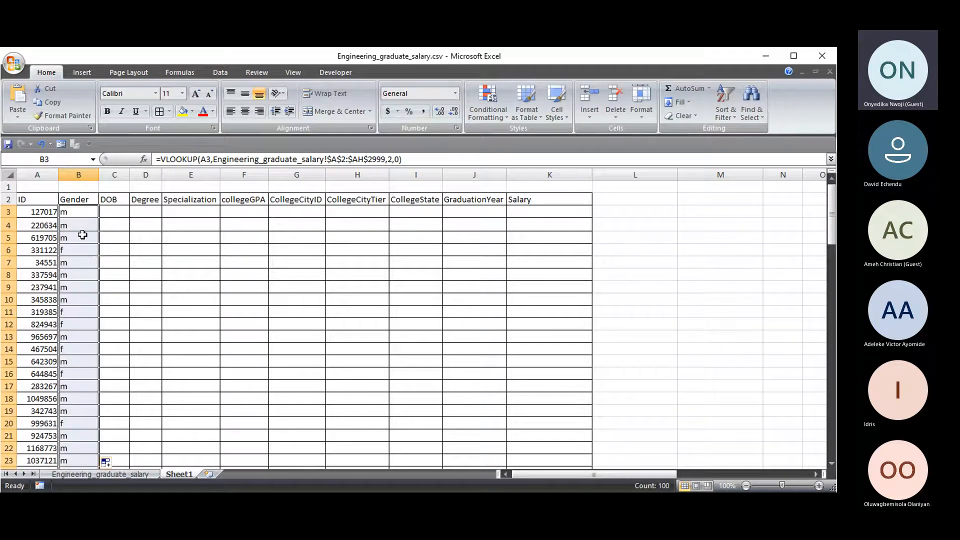
pyautogui.click(41, 149)
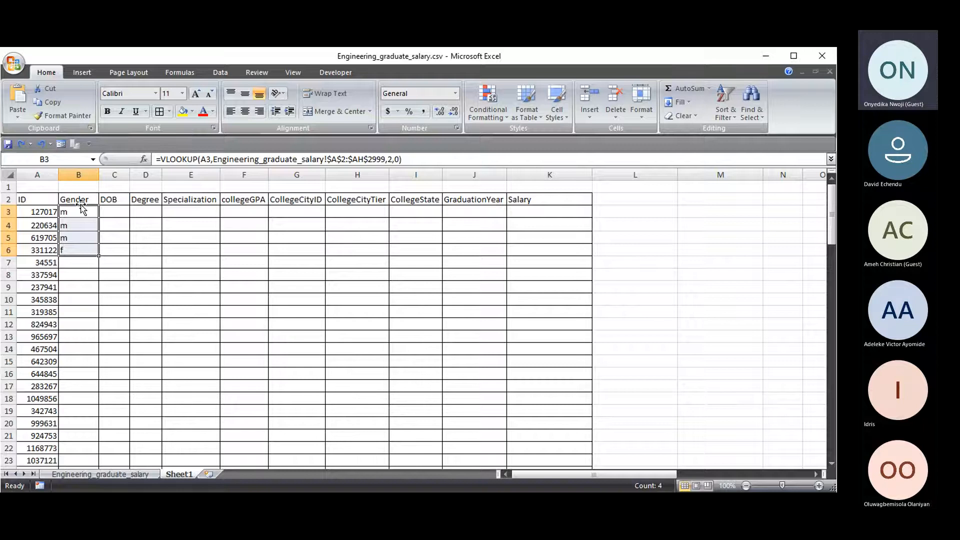
pyautogui.click(76, 248)
pyautogui.click(87, 211)
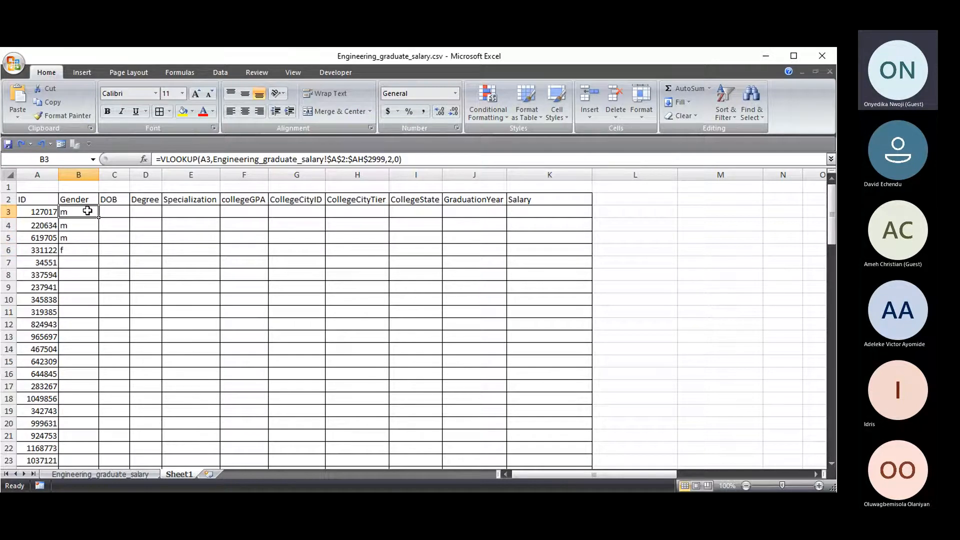
pyautogui.hotkey('ctrl', 'shift', 'Down')
pyautogui.hotkey('ctrl', 'shift', 'Down')
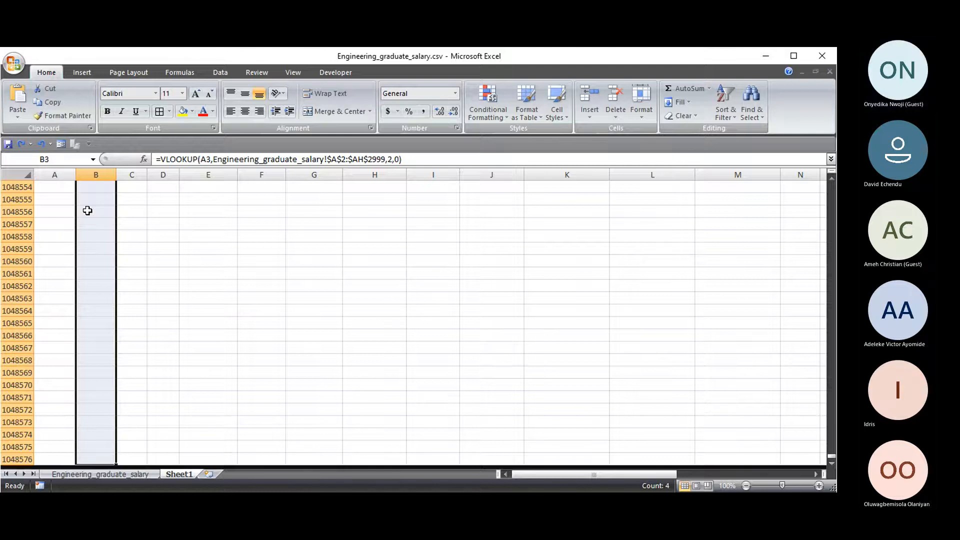
pyautogui.press('Up')
pyautogui.press('Down')
pyautogui.press('Left')
pyautogui.press('Right')
pyautogui.hotkey('ctrl', 'shift', 'Down')
pyautogui.hotkey('ctrl', 'shift', 'Down')
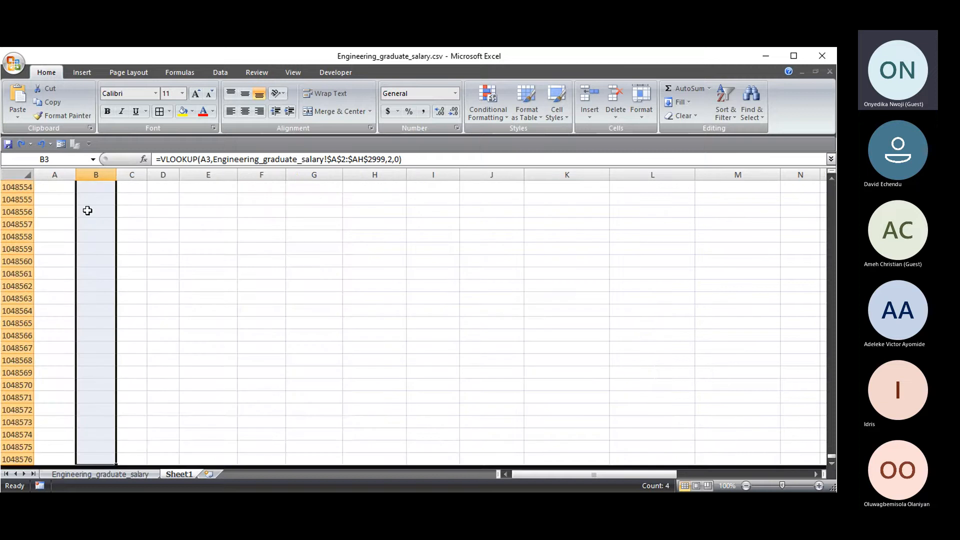
pyautogui.hotkey('ctrl', 'd')
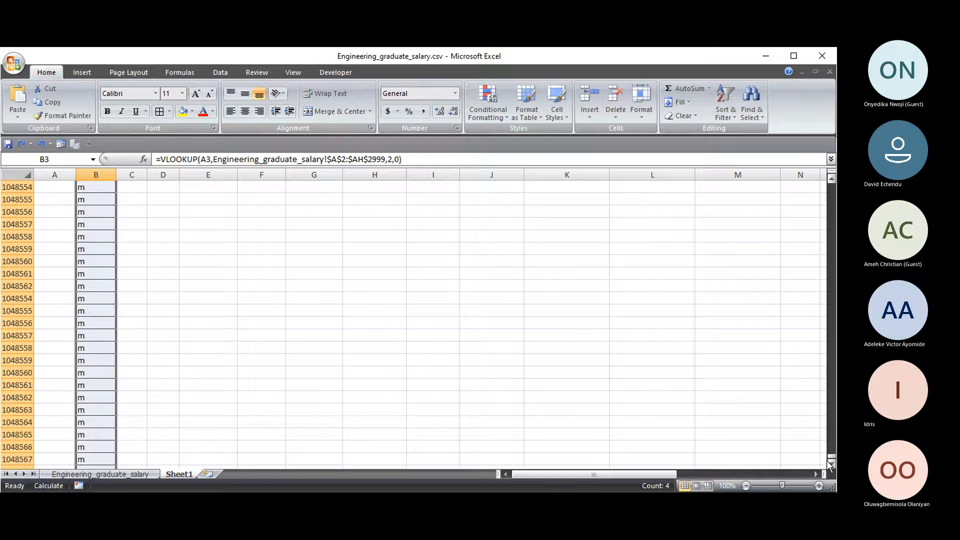
# - Undo the overlong fill, refill the Gender formula down to B102, and check the last row
pyautogui.moveTo(831, 457); pyautogui.dragTo(832, 186)
pyautogui.scroll(-11, 46, 374)
pyautogui.scroll(-4, 46, 374)
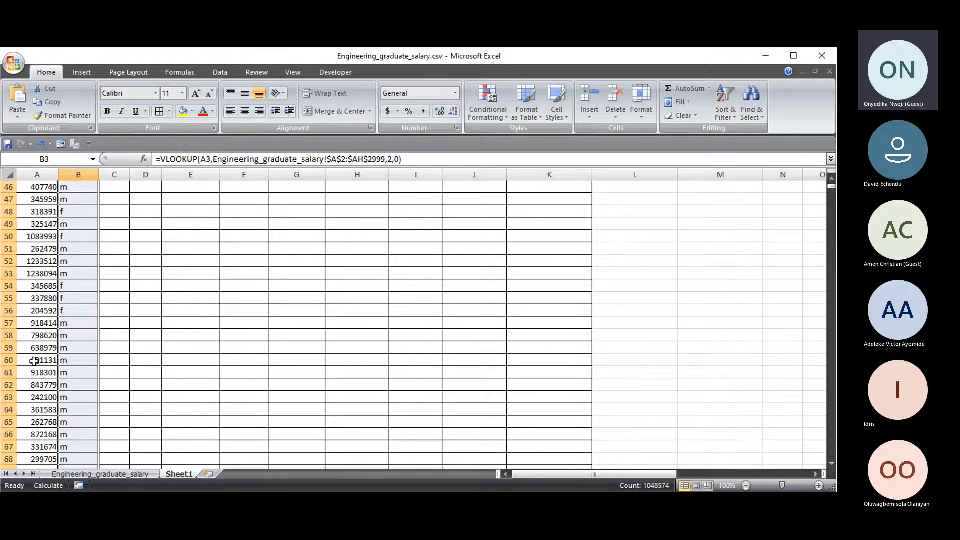
pyautogui.click(42, 143)
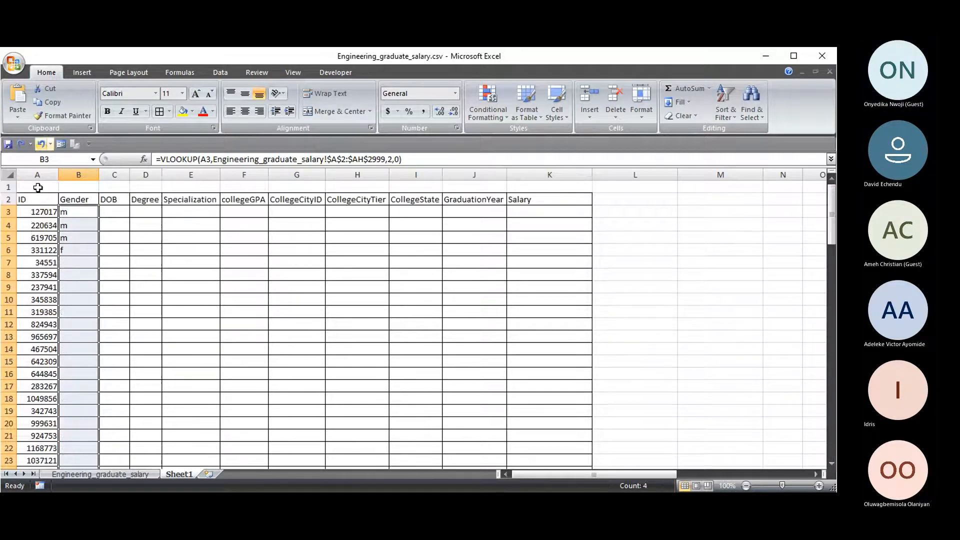
pyautogui.click(74, 250)
pyautogui.doubleClick(99, 257)
pyautogui.scroll(-20, 97, 260)
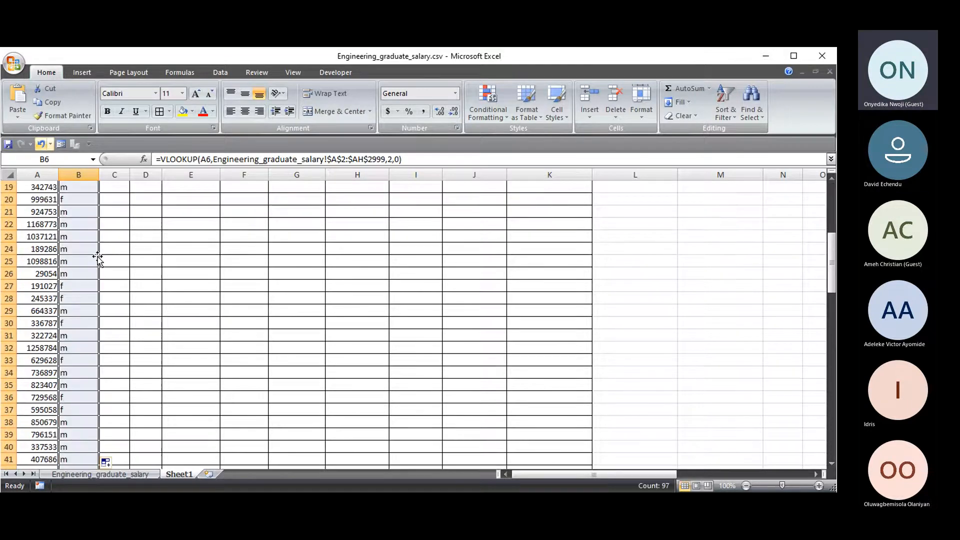
pyautogui.scroll(-6, 96, 266)
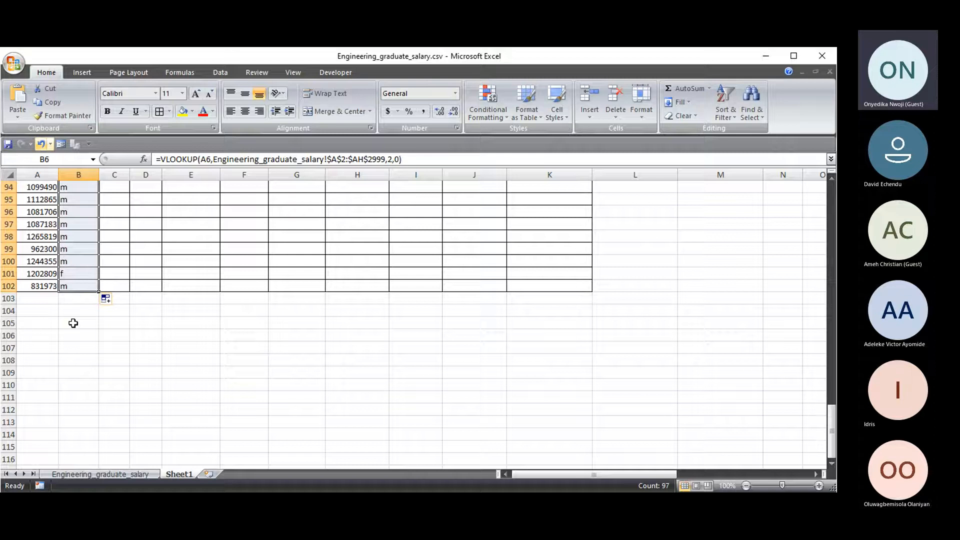
pyautogui.click(78, 285)
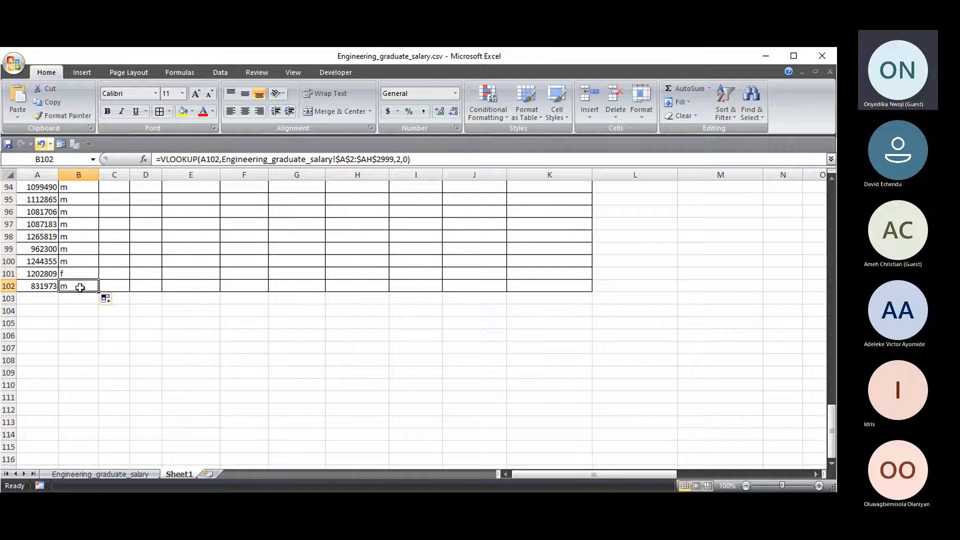
pyautogui.moveTo(831, 432); pyautogui.dragTo(831, 210)
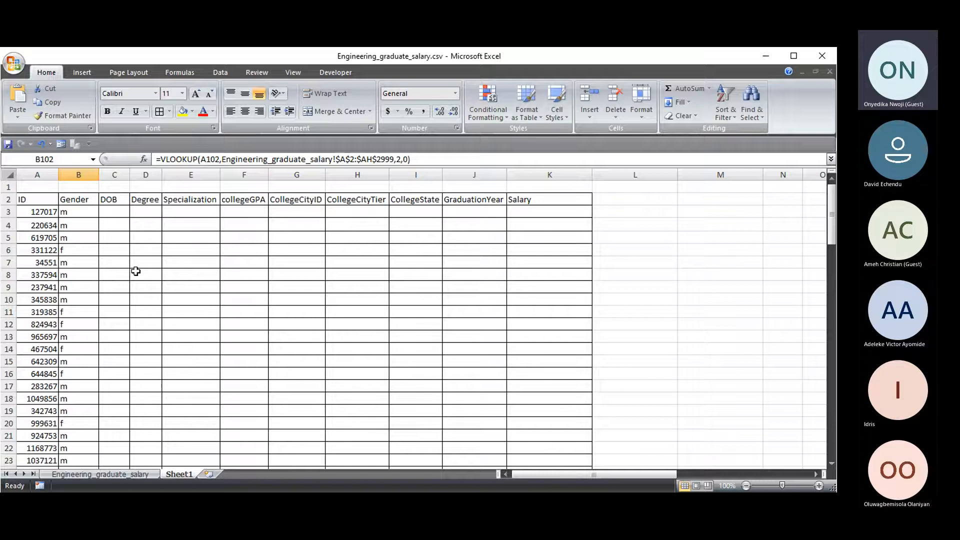
# - Enter source column numbers 1, 2 and 3 above ID, Gender and DOB
pyautogui.click(79, 189)
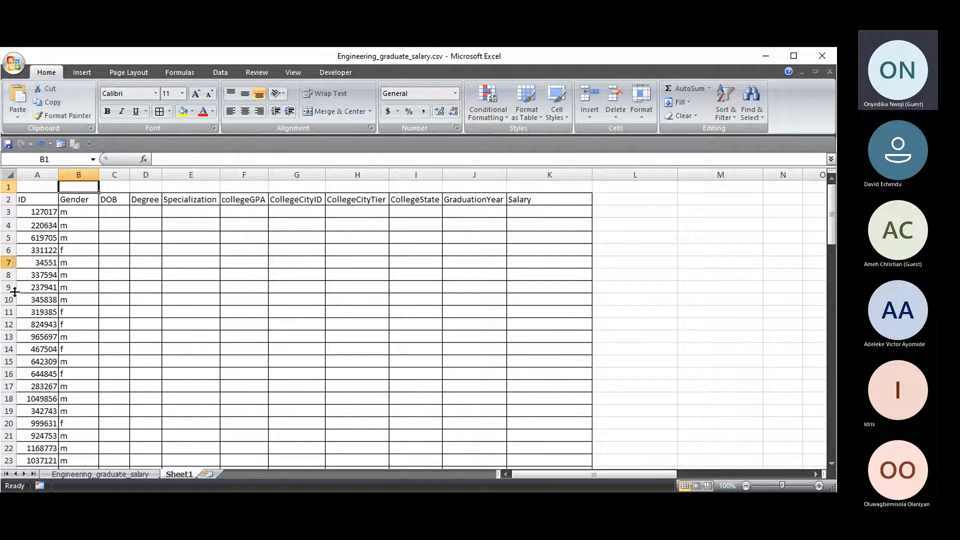
pyautogui.click(99, 475)
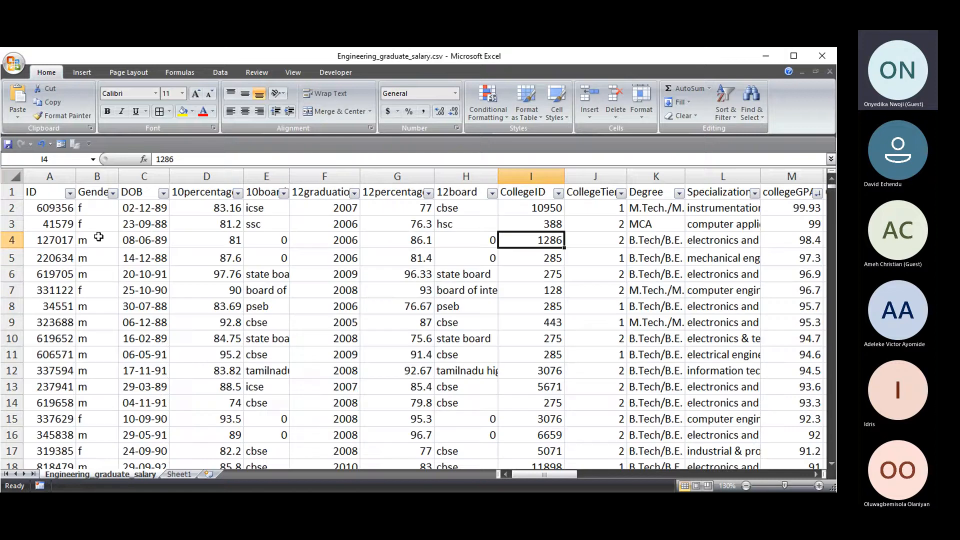
pyautogui.click(179, 474)
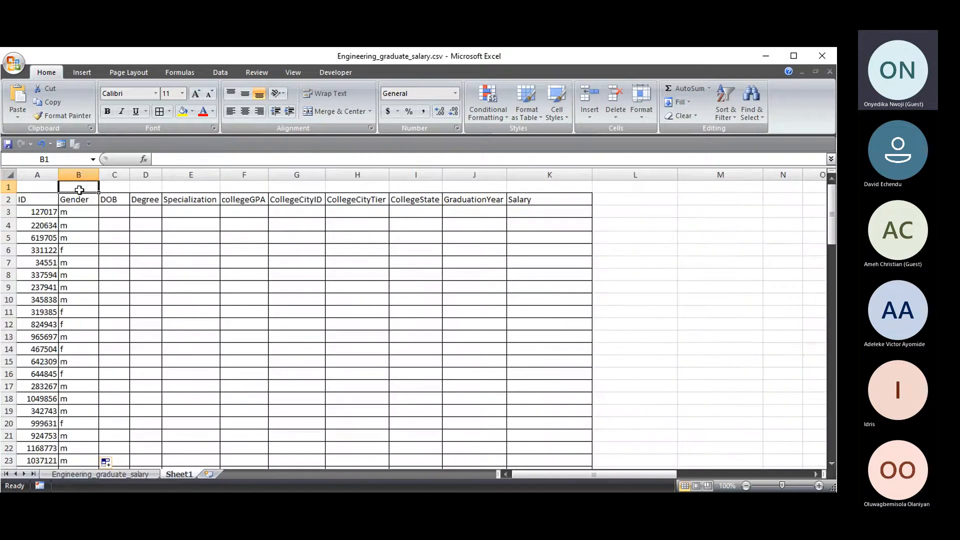
pyautogui.write('2')
pyautogui.click(41, 188)
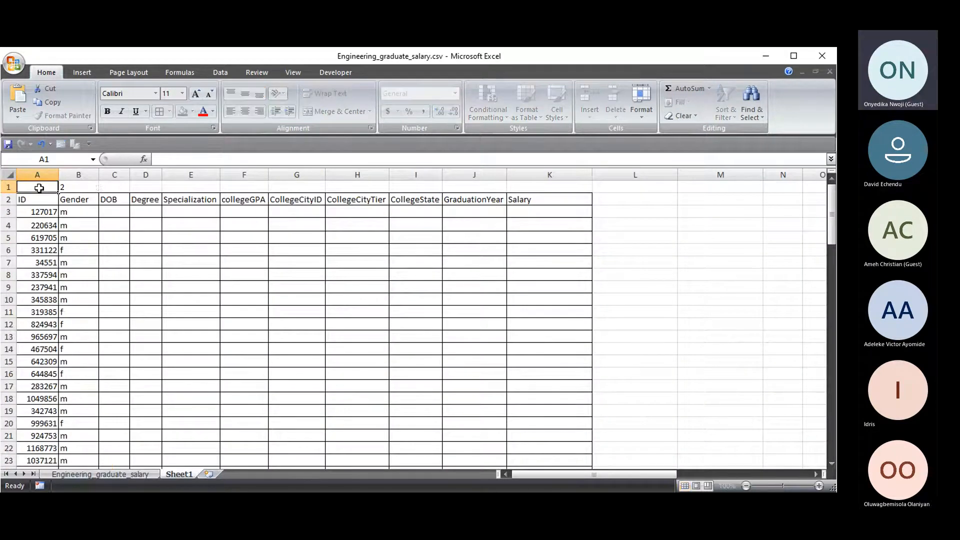
pyautogui.write('1')
pyautogui.click(118, 187)
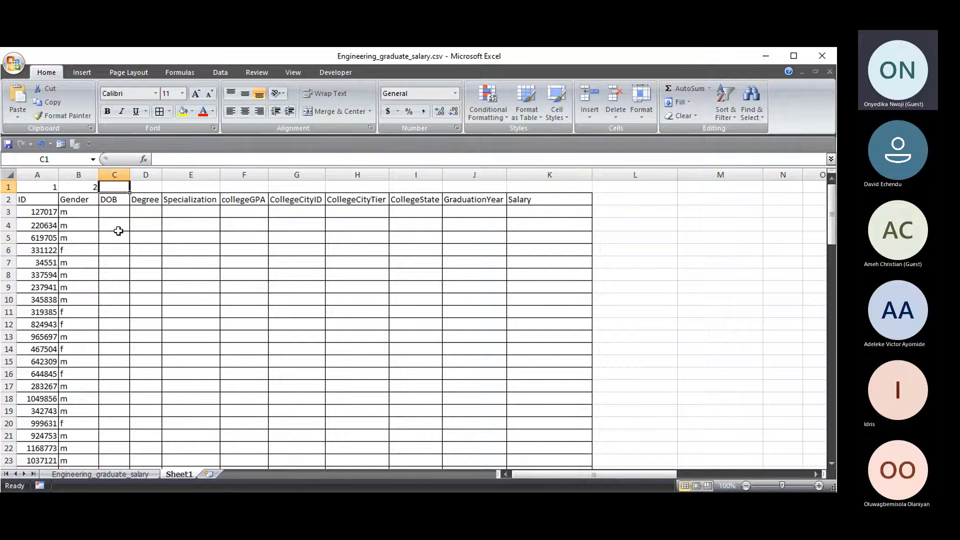
pyautogui.click(118, 475)
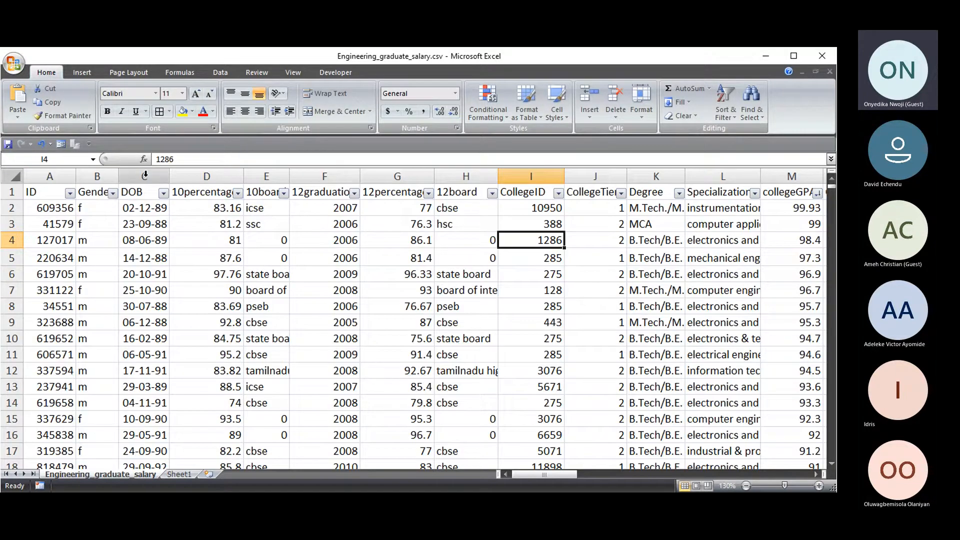
pyautogui.click(179, 474)
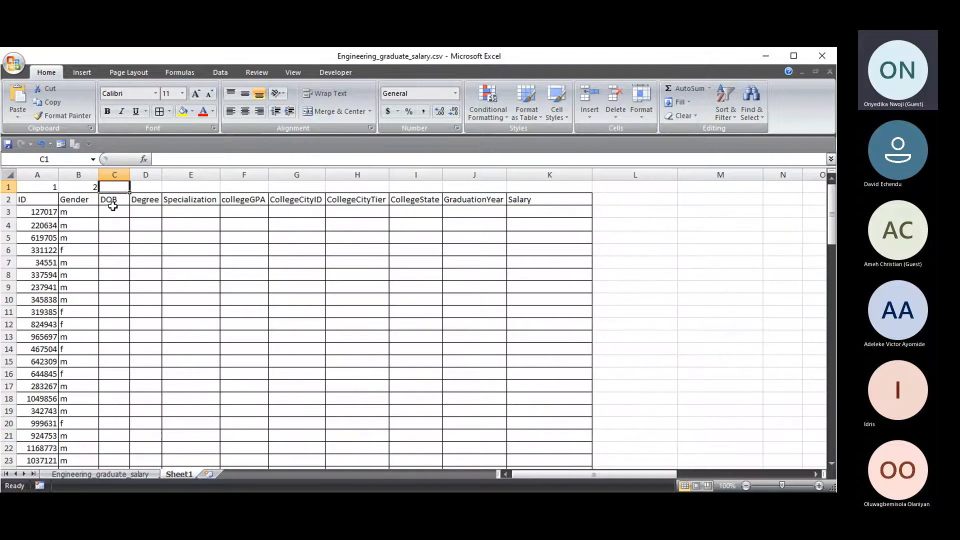
pyautogui.write('3')
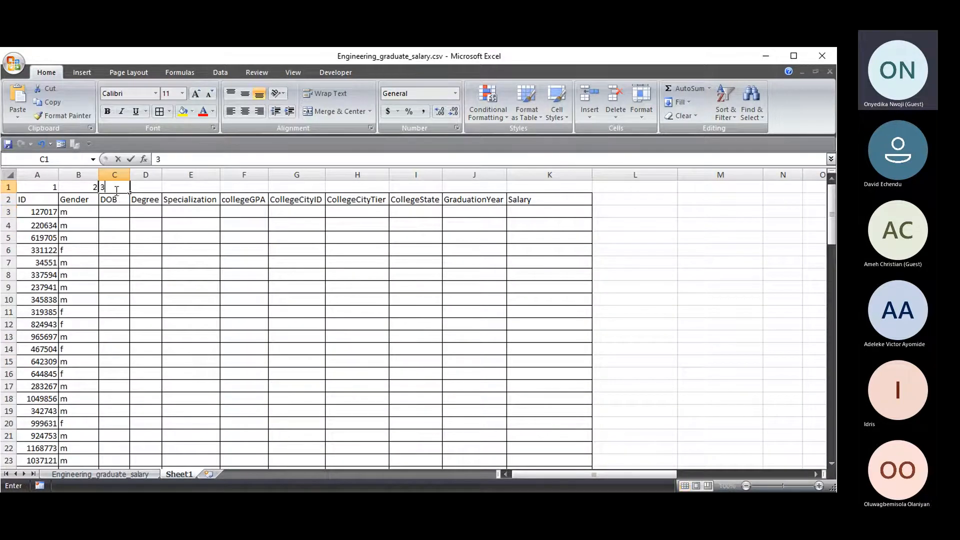
pyautogui.click(153, 182)
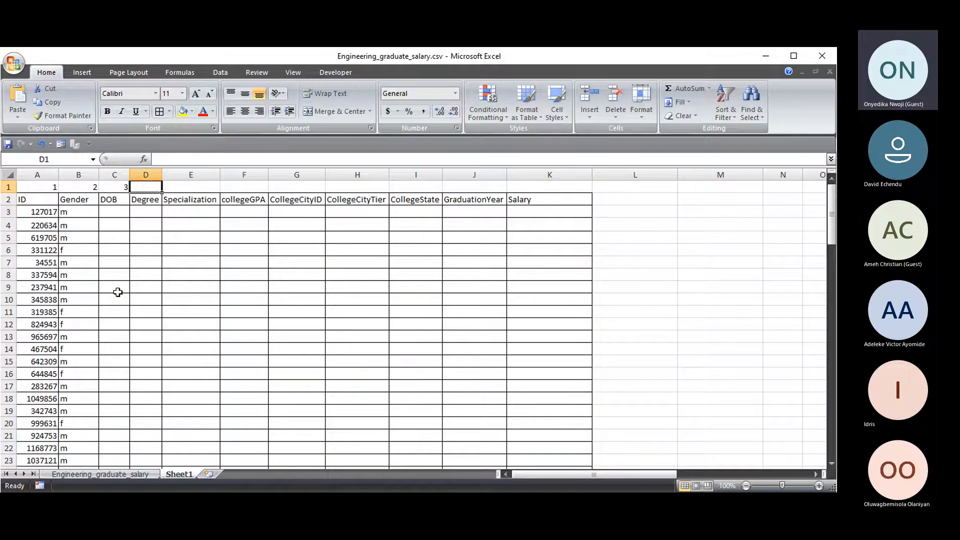
# - Count source columns and enter 11 above Degree and 12 above Specialization
pyautogui.click(128, 475)
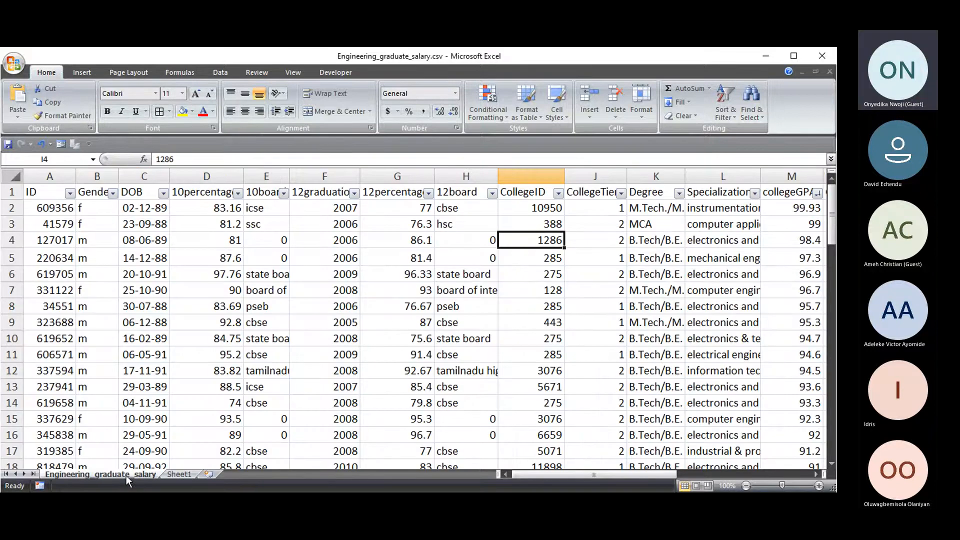
pyautogui.click(641, 177)
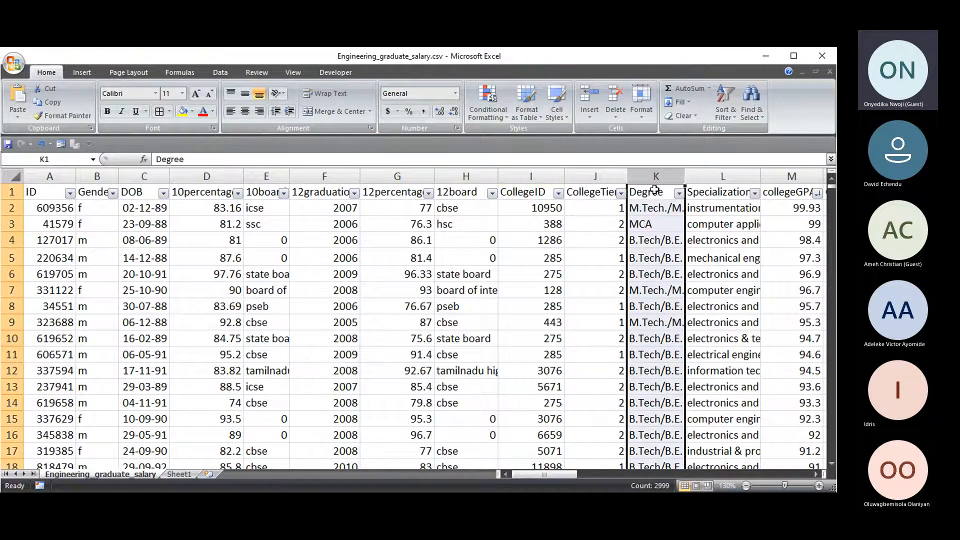
pyautogui.moveTo(32, 194); pyautogui.dragTo(653, 190)
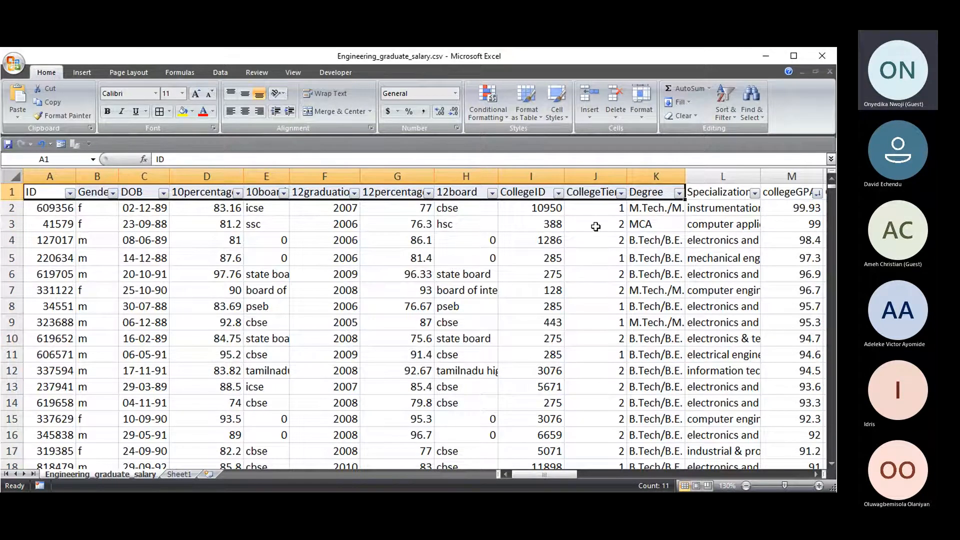
pyautogui.click(180, 475)
pyautogui.write('11')
pyautogui.press('Tab')
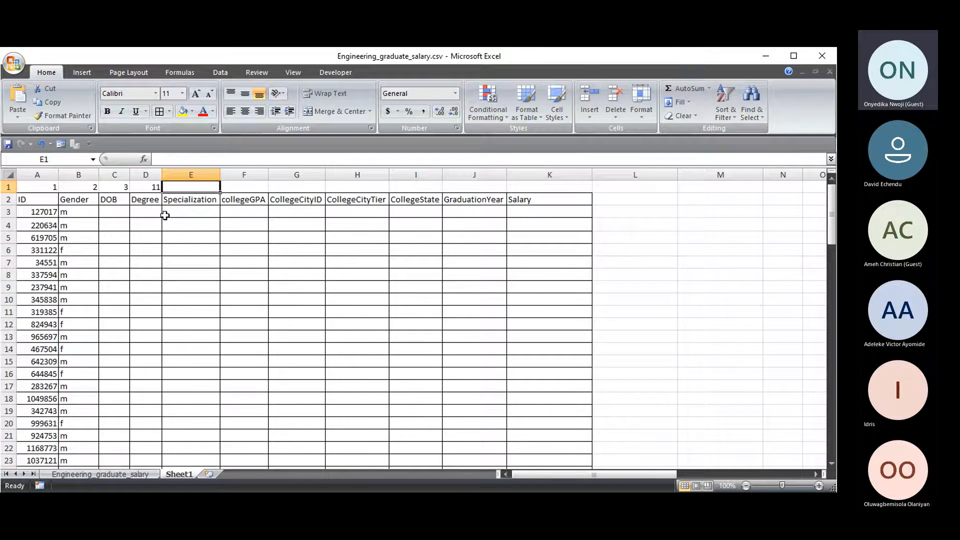
pyautogui.click(111, 475)
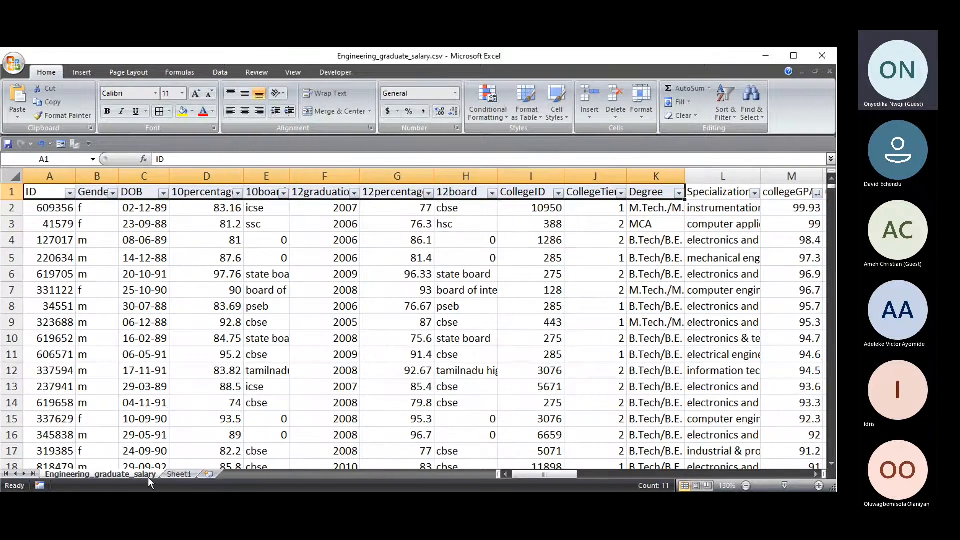
pyautogui.click(180, 475)
pyautogui.write('12')
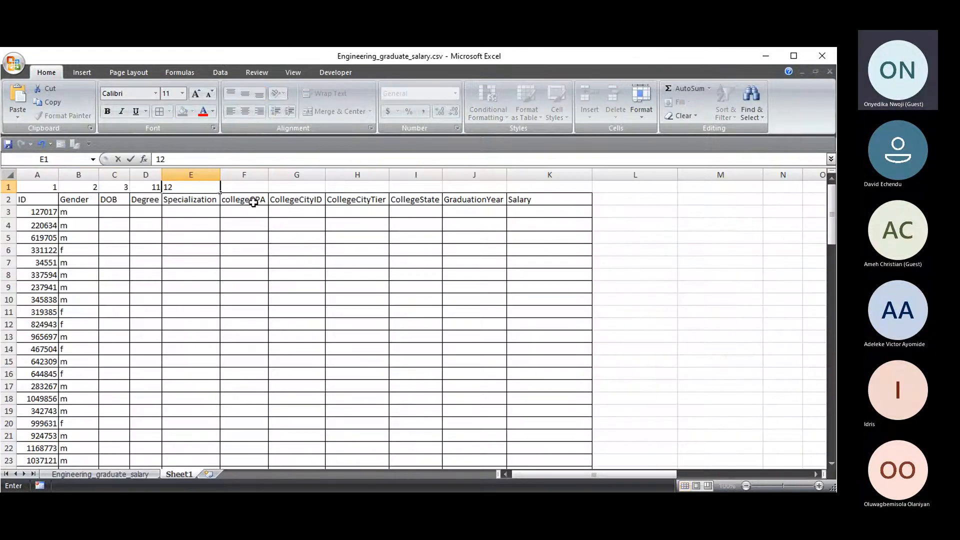
pyautogui.click(243, 184)
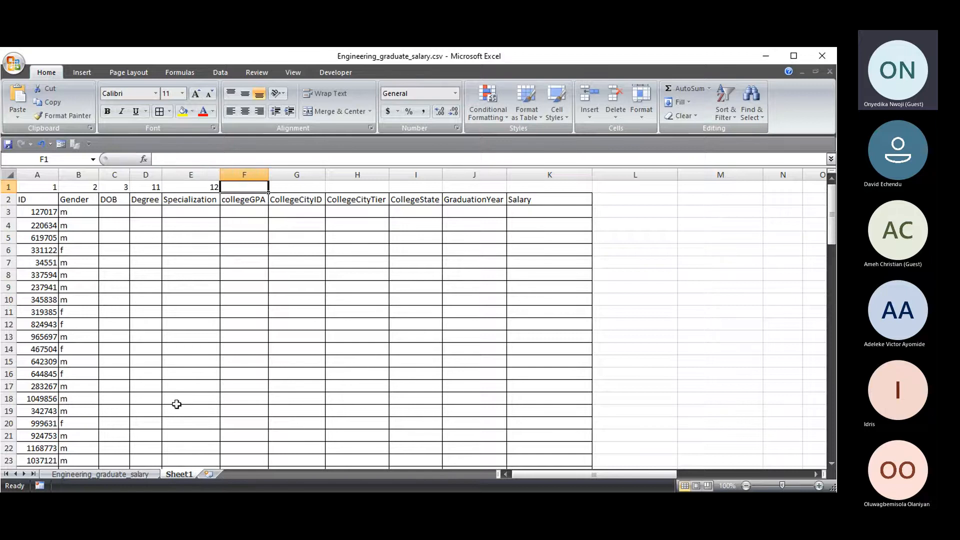
# - Enter 13 above collegeGPA, widen the DOB column, and select C3
pyautogui.click(100, 474)
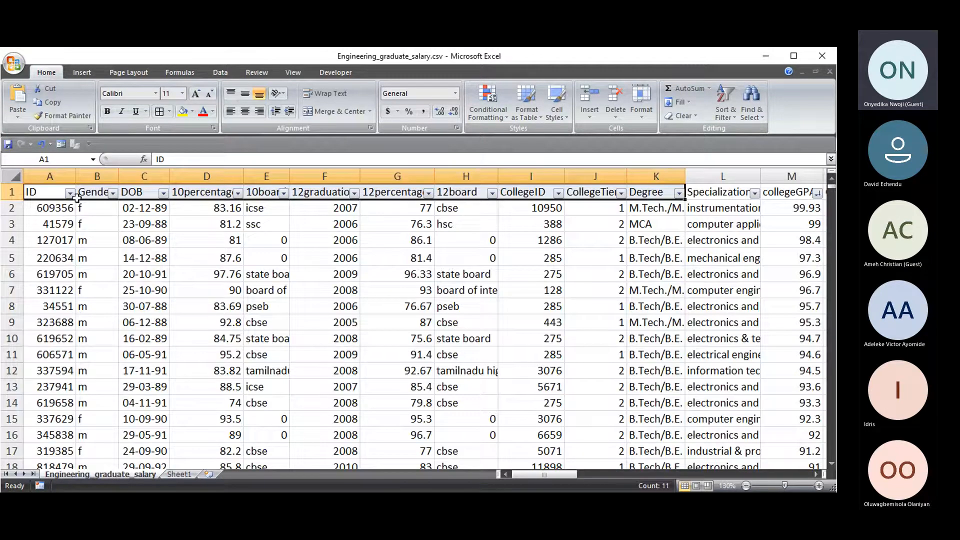
pyautogui.hotkey('shift', 'Right')
pyautogui.hotkey('shift', 'Right')
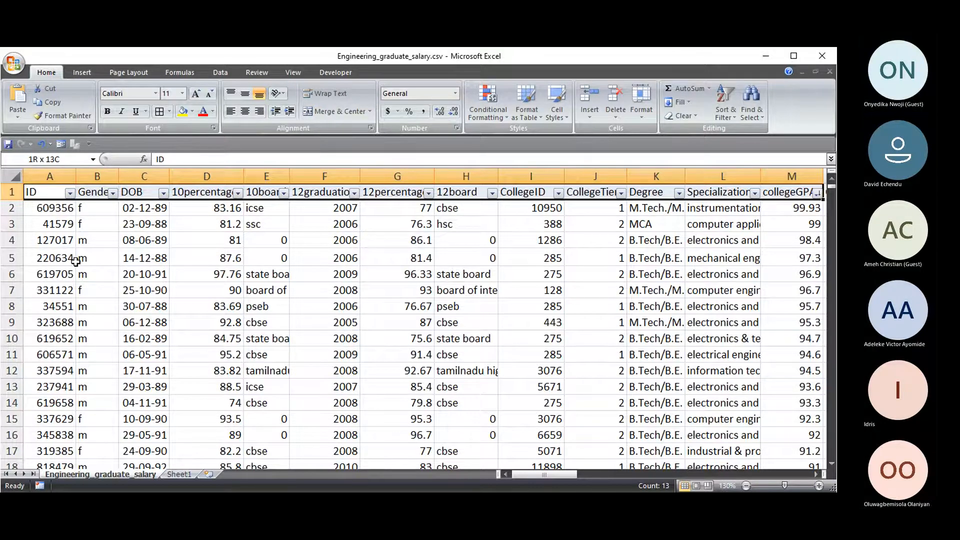
pyautogui.hotkey('shift', 'Right')
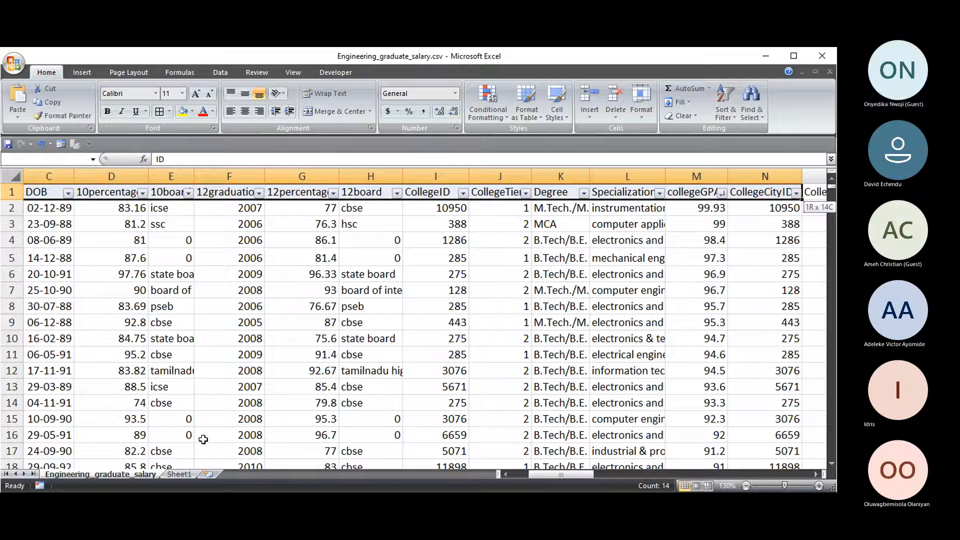
pyautogui.click(176, 475)
pyautogui.doubleClick(248, 186)
pyautogui.write('13')
pyautogui.moveTo(235, 250); pyautogui.dragTo(223, 238)
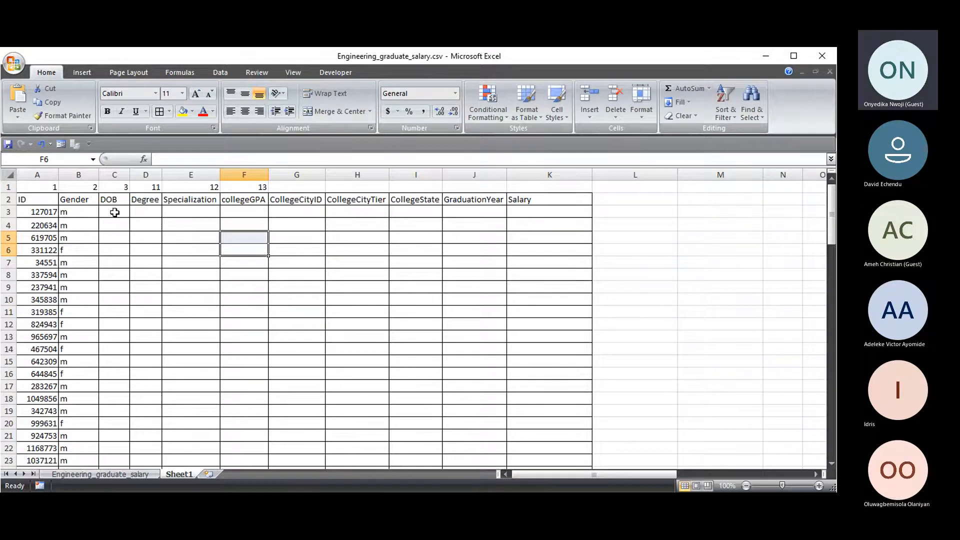
pyautogui.moveTo(129, 175); pyautogui.dragTo(224, 174)
pyautogui.click(135, 210)
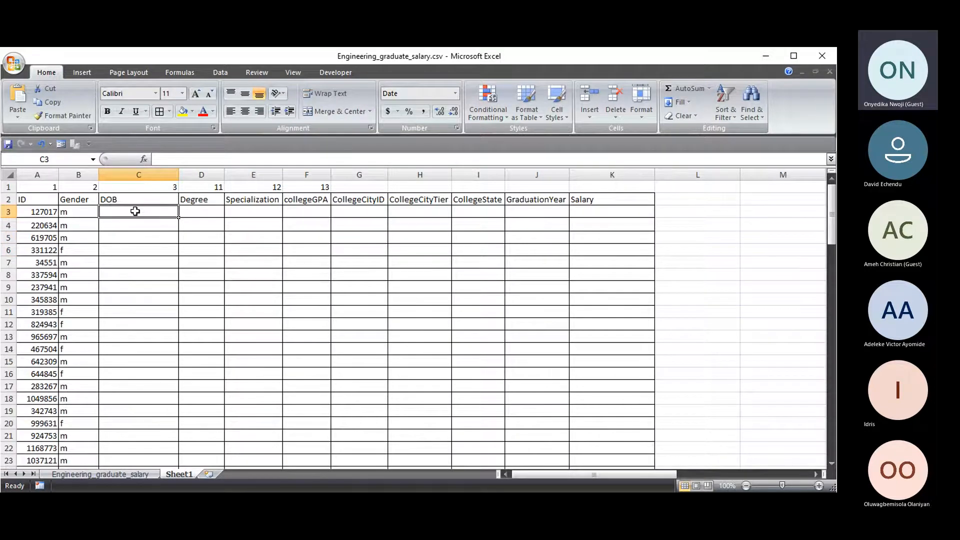
# - Start a DOB VLOOKUP on A3 in C3, then cancel it and show the Engineering_graduate_salary sheet
pyautogui.write('=')
pyautogui.write('VLOOKUP(')
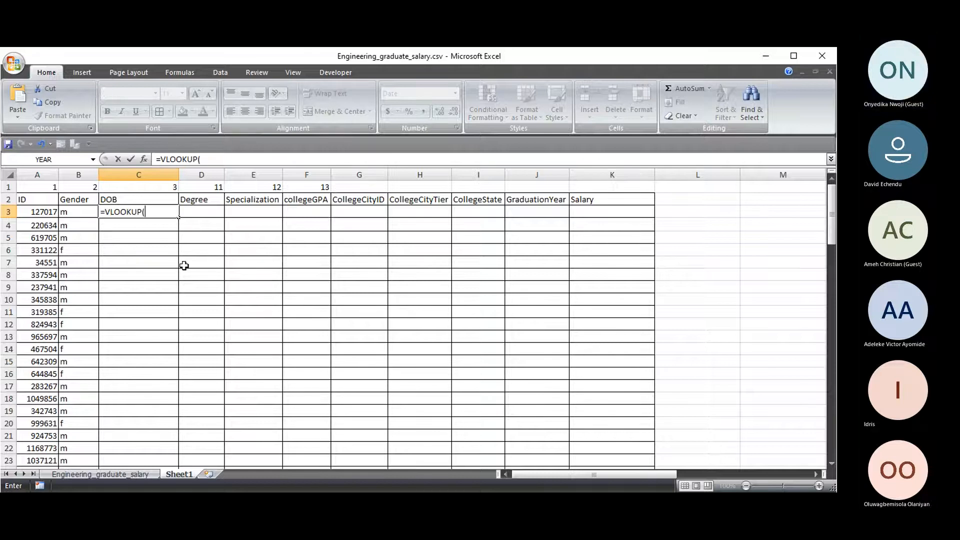
pyautogui.click(39, 214)
pyautogui.write(',')
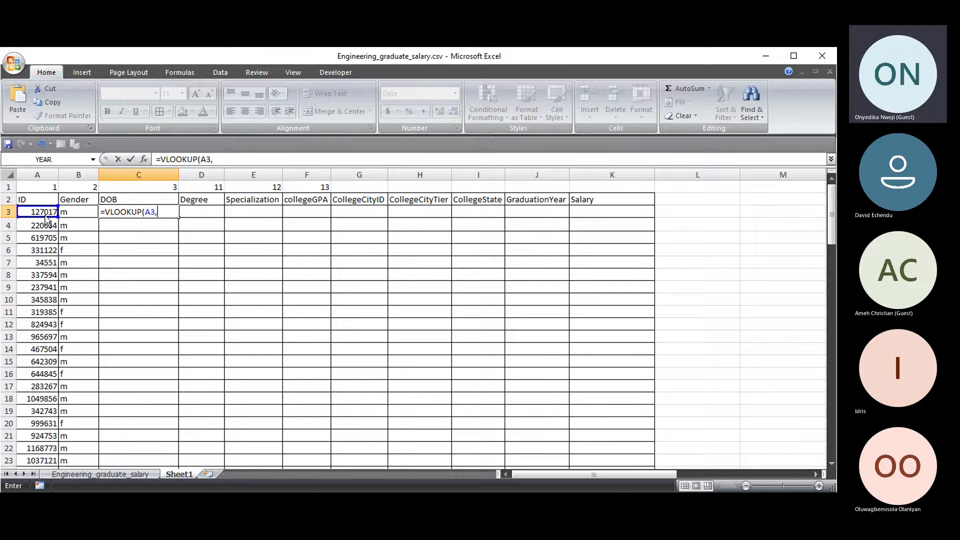
pyautogui.hotkey('ctrl', 'pageup')
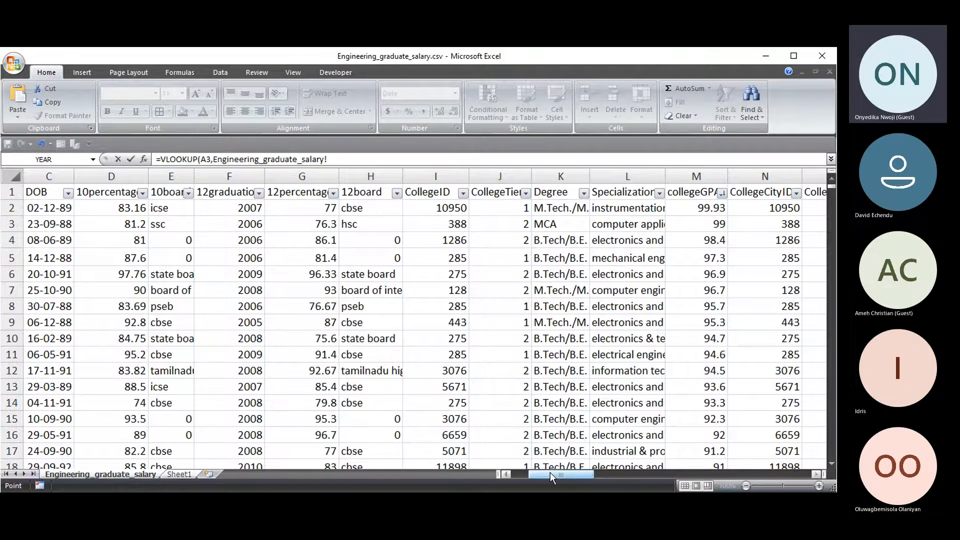
pyautogui.moveTo(549, 472); pyautogui.dragTo(532, 472)
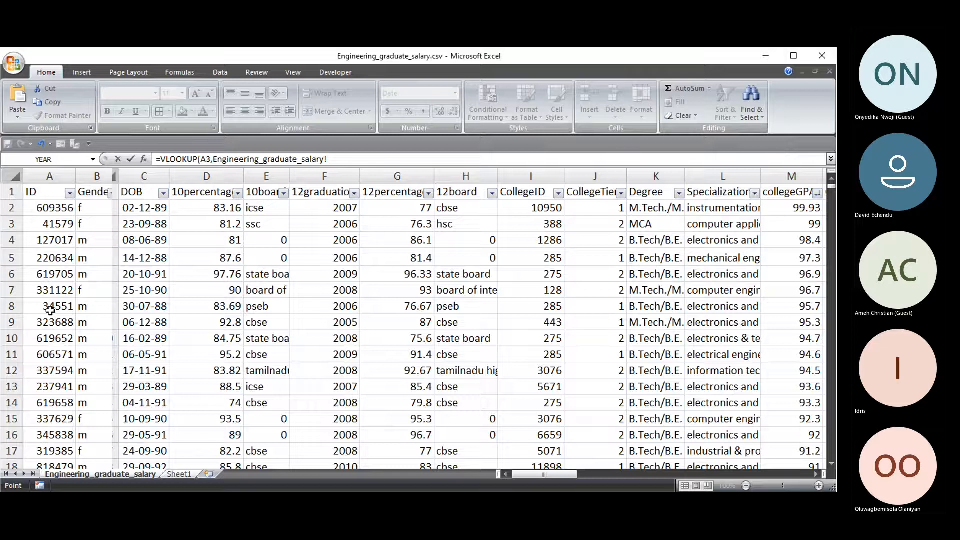
pyautogui.click(46, 208)
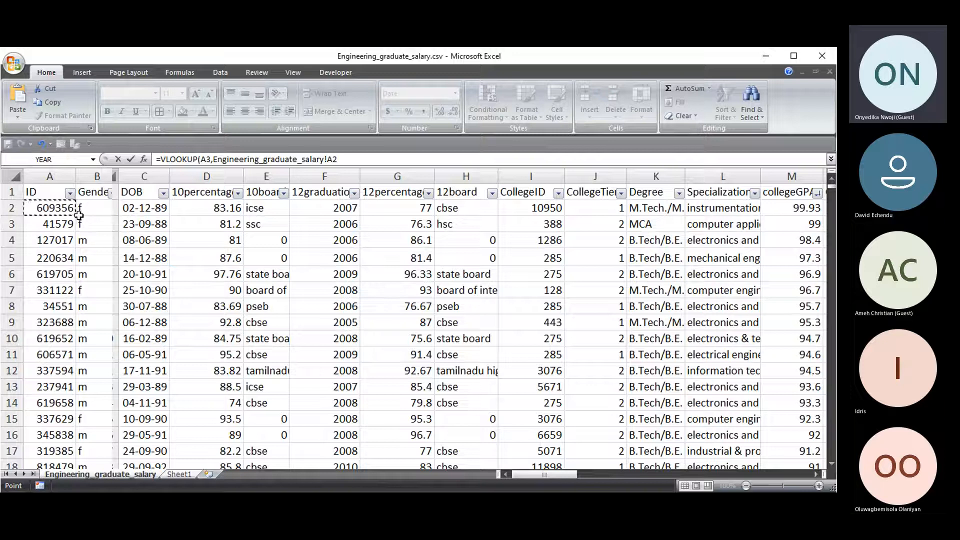
pyautogui.press('Escape')
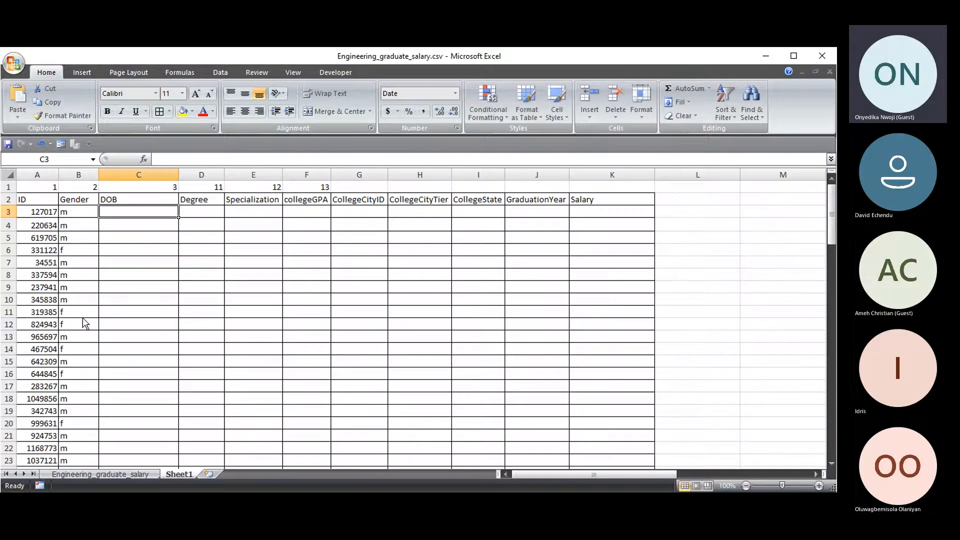
pyautogui.click(100, 474)
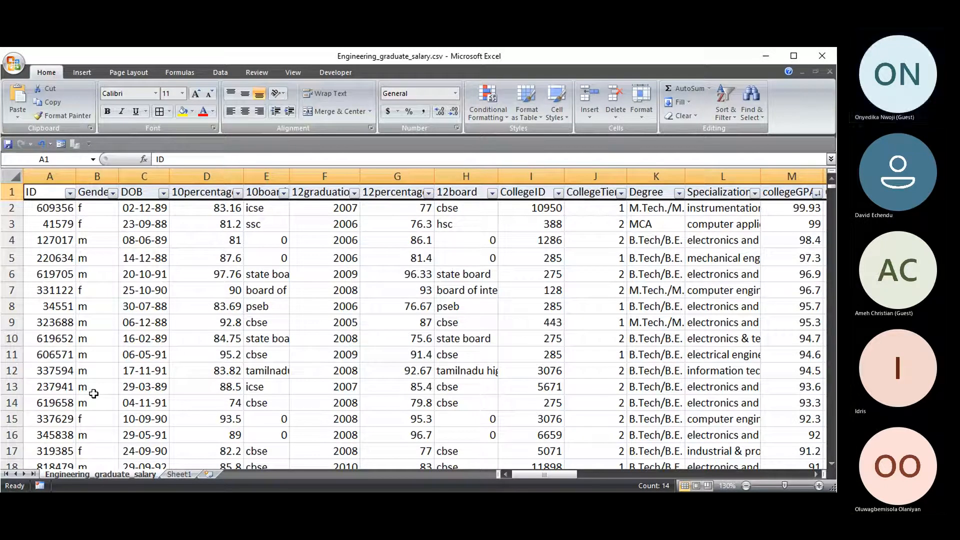
# - Select the salary data from A2 to the last row and column and name it ENGR
pyautogui.click(43, 208)
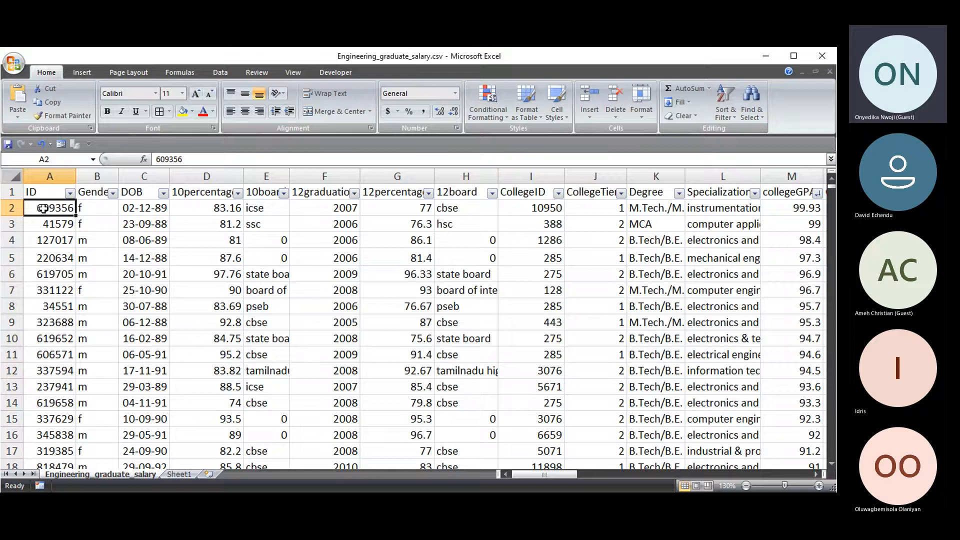
pyautogui.hotkey('ctrl', 'shift', 'Right')
pyautogui.hotkey('ctrl', 'shift', 'Down')
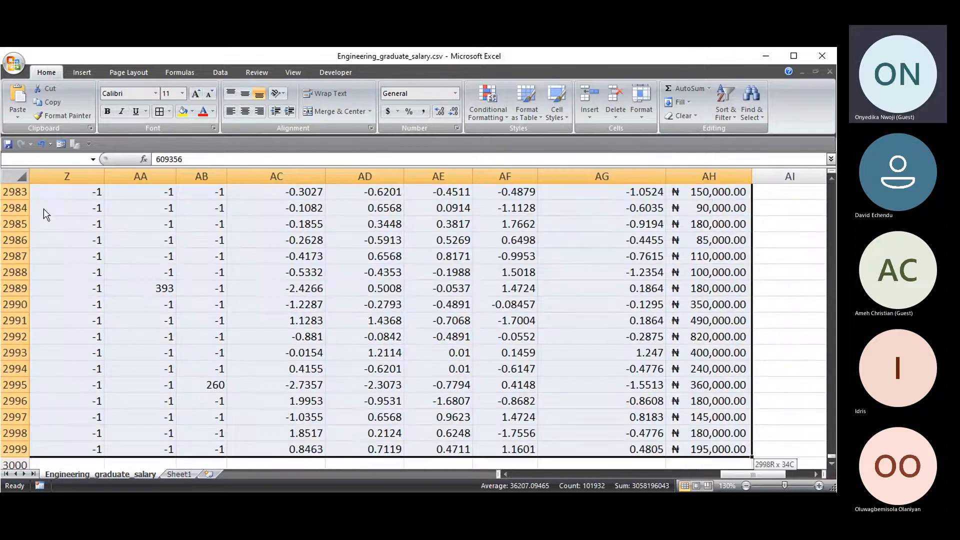
pyautogui.click(59, 160)
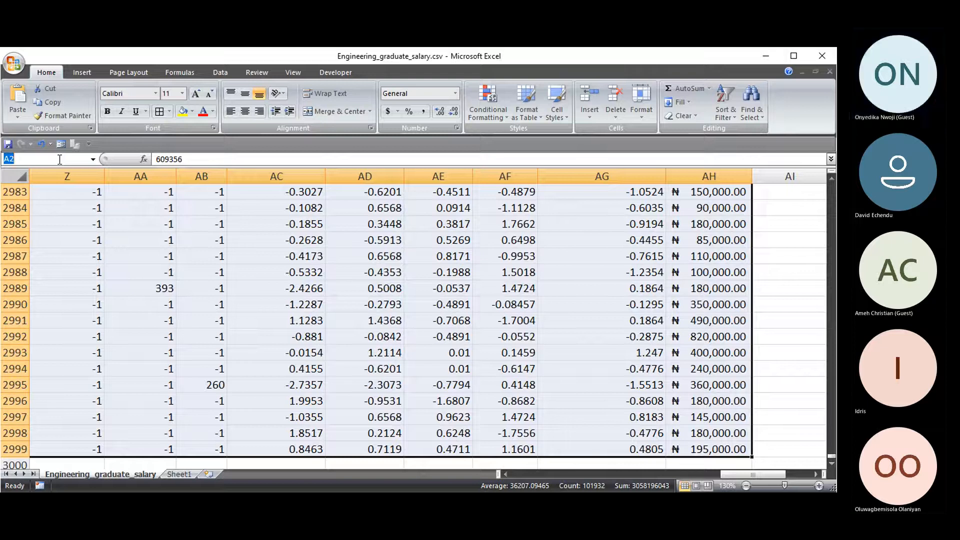
pyautogui.write('ENGR')
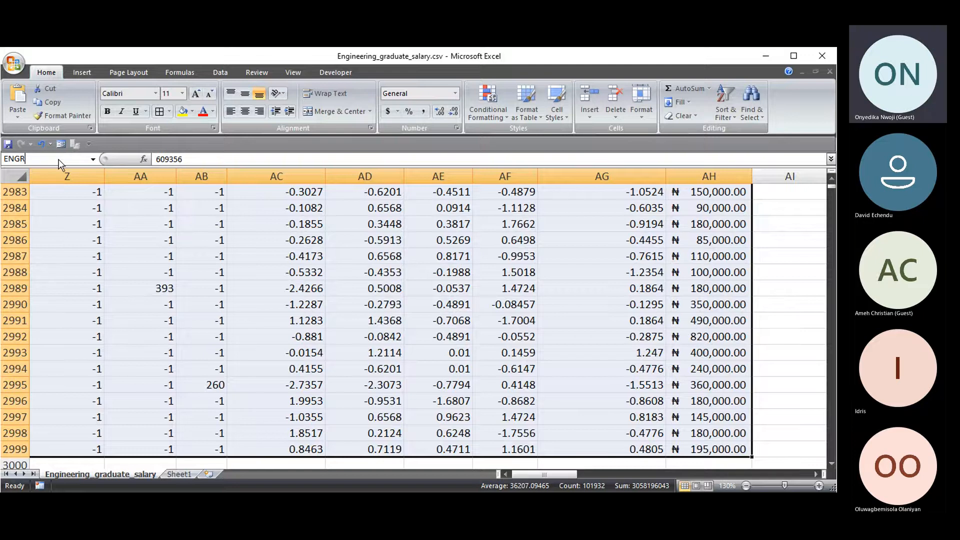
pyautogui.press('Return')
pyautogui.click(249, 278)
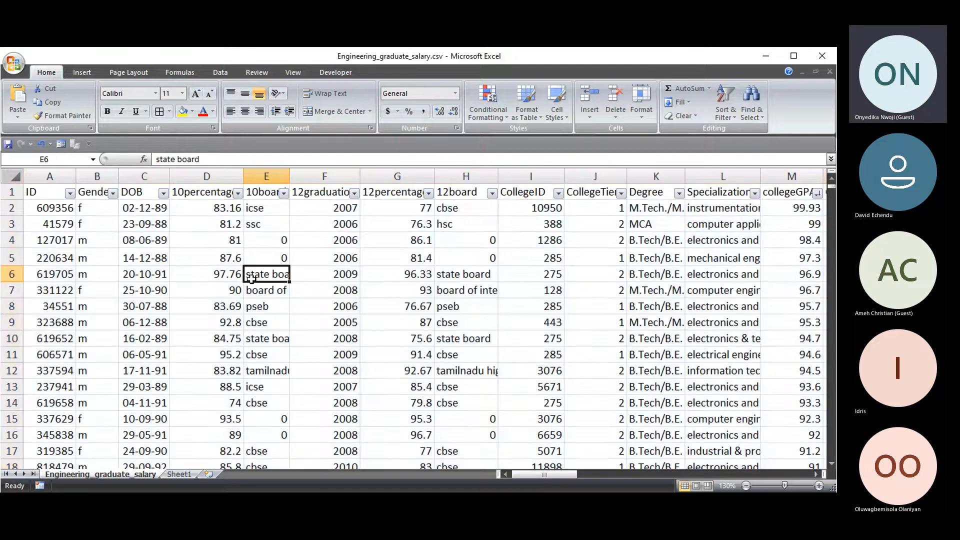
# - Go to ENGR from the Name Box to confirm it selects the data, then return to Sheet1
pyautogui.click(24, 160)
pyautogui.write('ENGR')
pyautogui.press('Return')
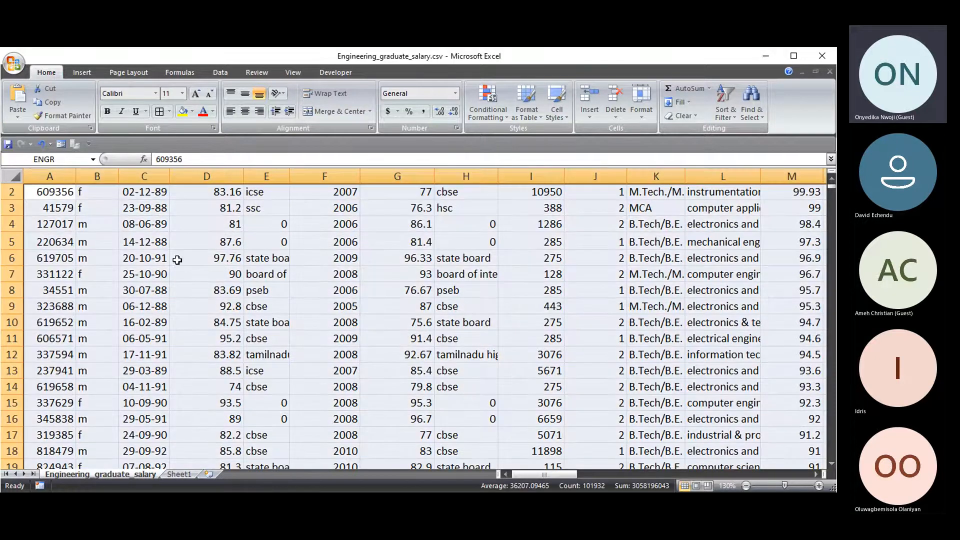
pyautogui.click(178, 473)
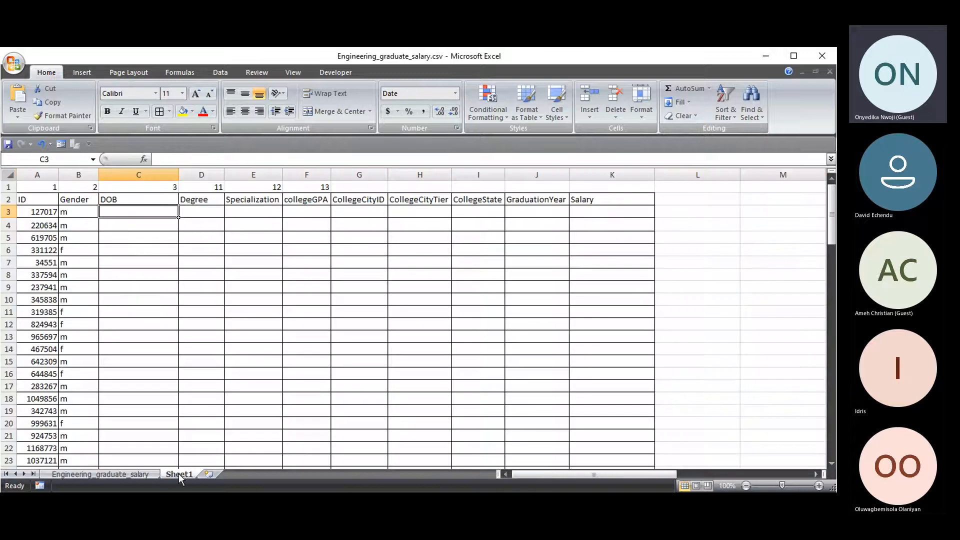
# - Enter =VLOOKUP(A3,ENGR,3,0) in Sheet1 C3 so it shows 08-06-89 for ID 127017
pyautogui.click(98, 474)
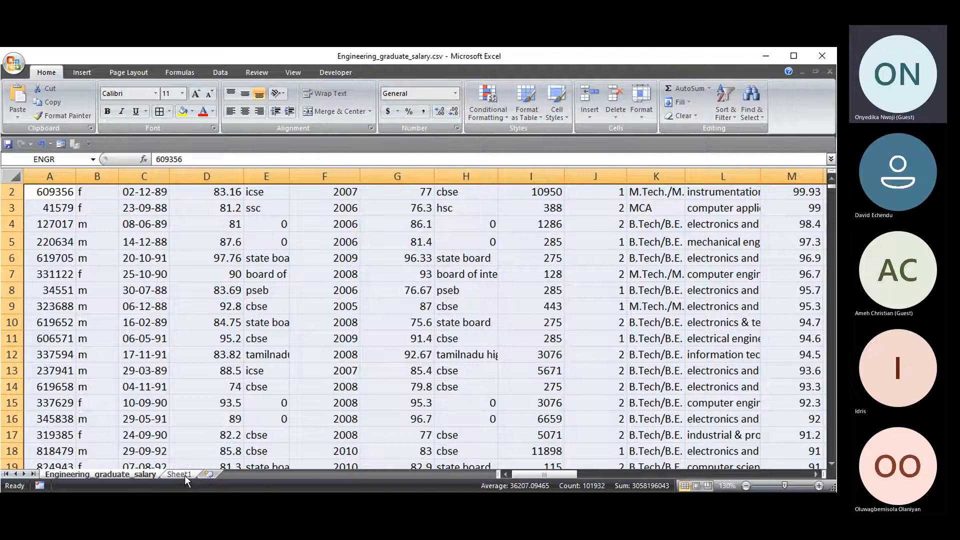
pyautogui.click(181, 474)
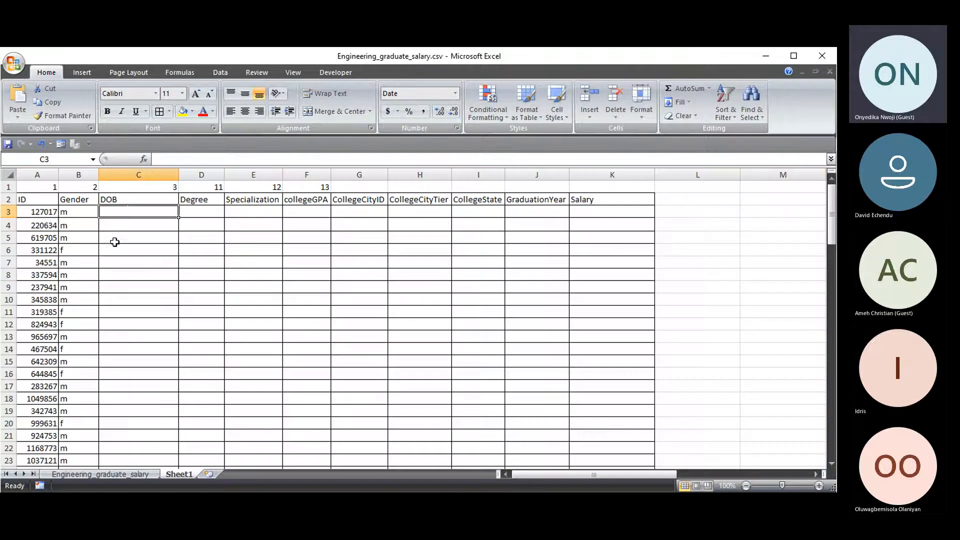
pyautogui.write('=')
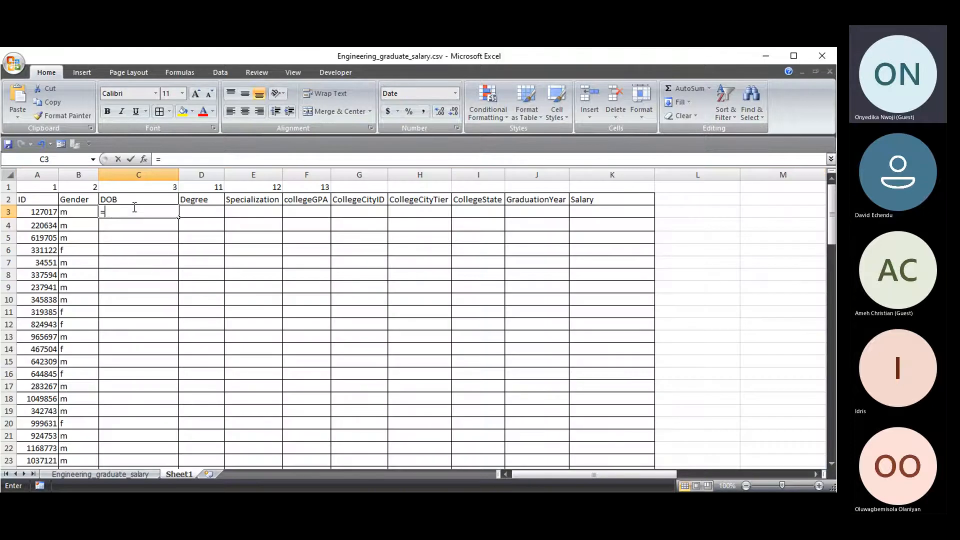
pyautogui.write('VLOOKUP(')
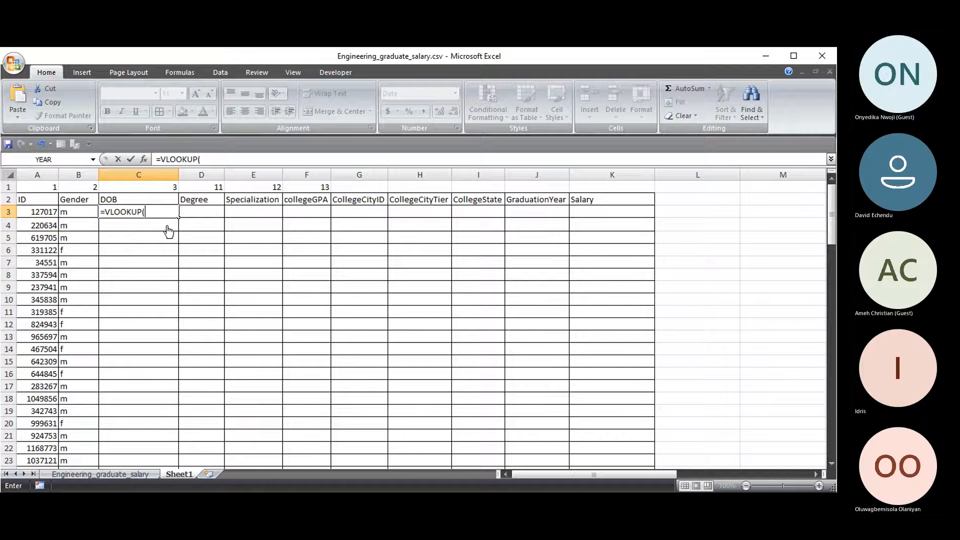
pyautogui.click(45, 213)
pyautogui.write(',')
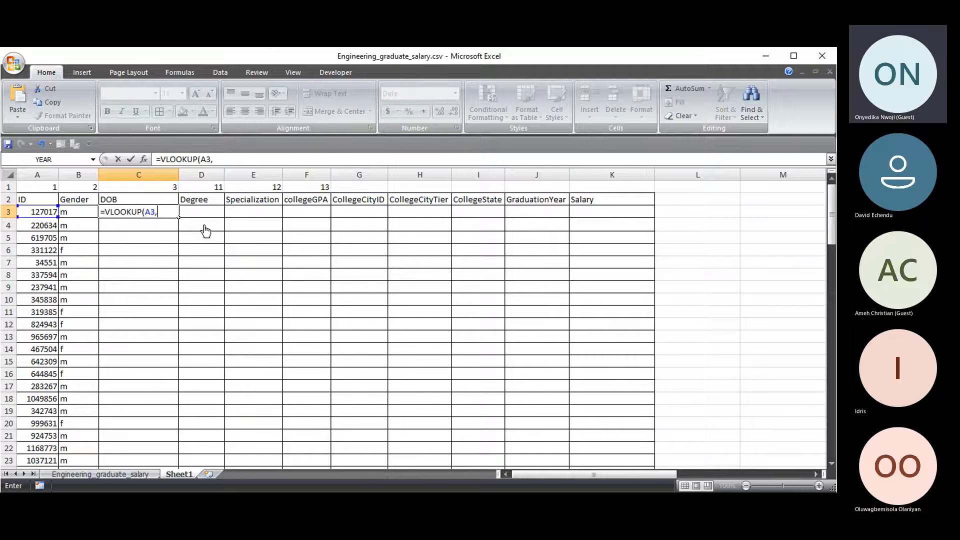
pyautogui.write('EN')
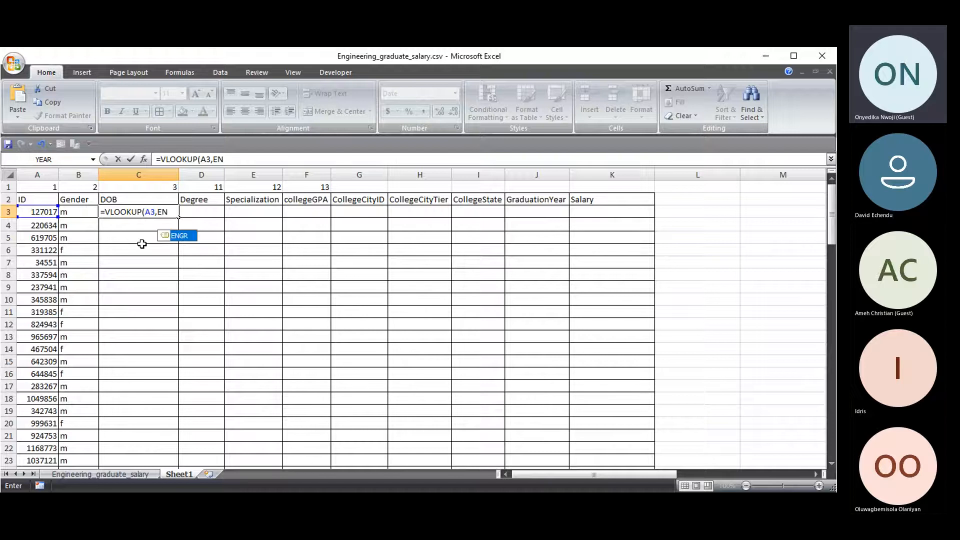
pyautogui.doubleClick(180, 236)
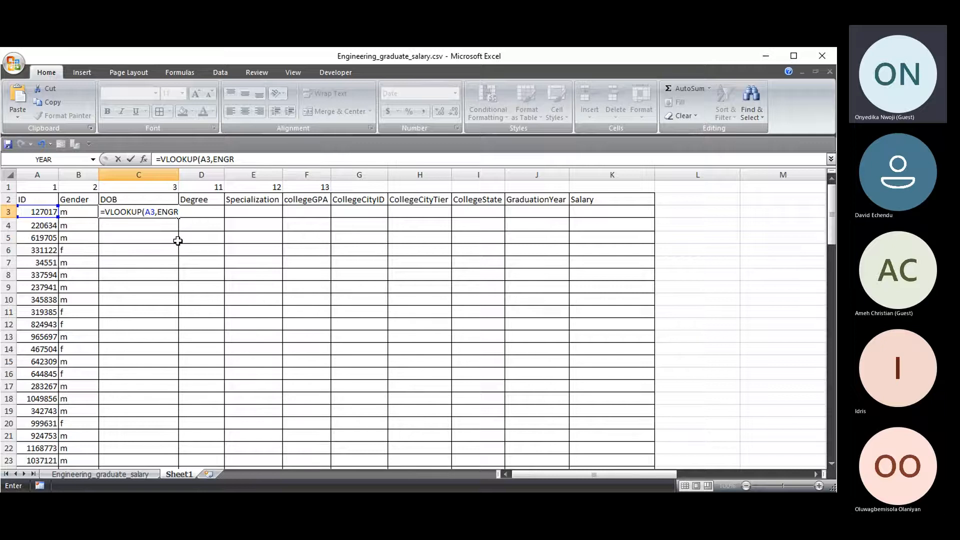
pyautogui.write(',3,')
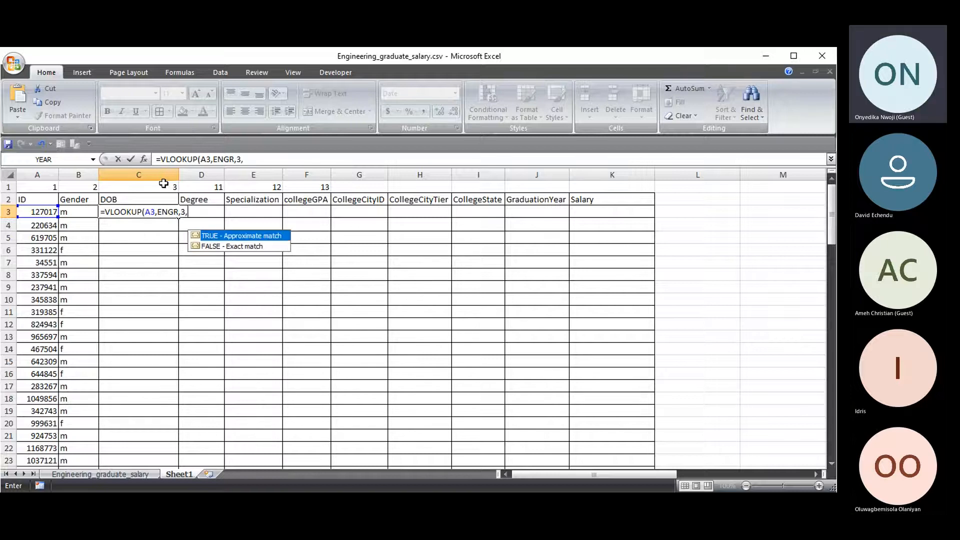
pyautogui.write('0')
pyautogui.press('Return')
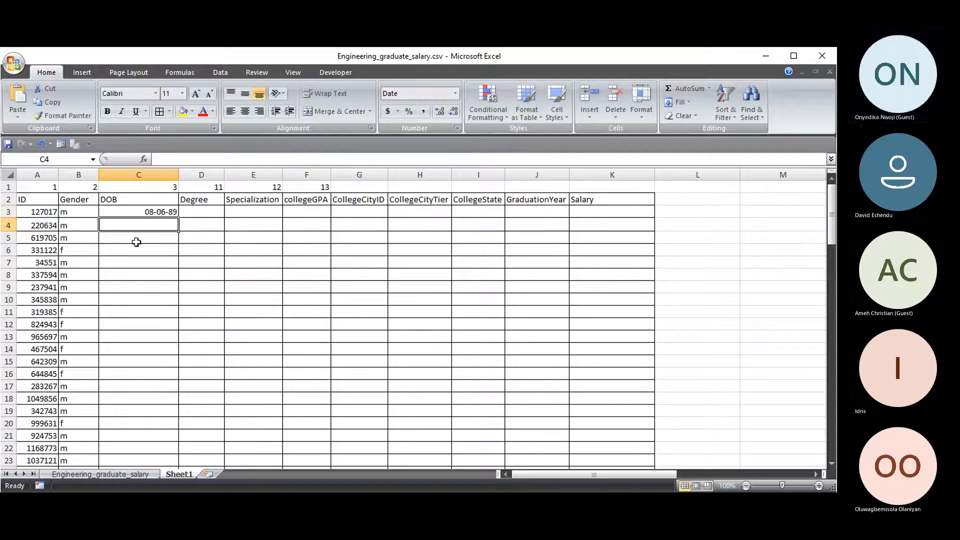
# - Copy the C3 DOB lookup formula down to C5 and check the copied formulas
pyautogui.click(157, 210)
pyautogui.moveTo(179, 217); pyautogui.dragTo(173, 241)
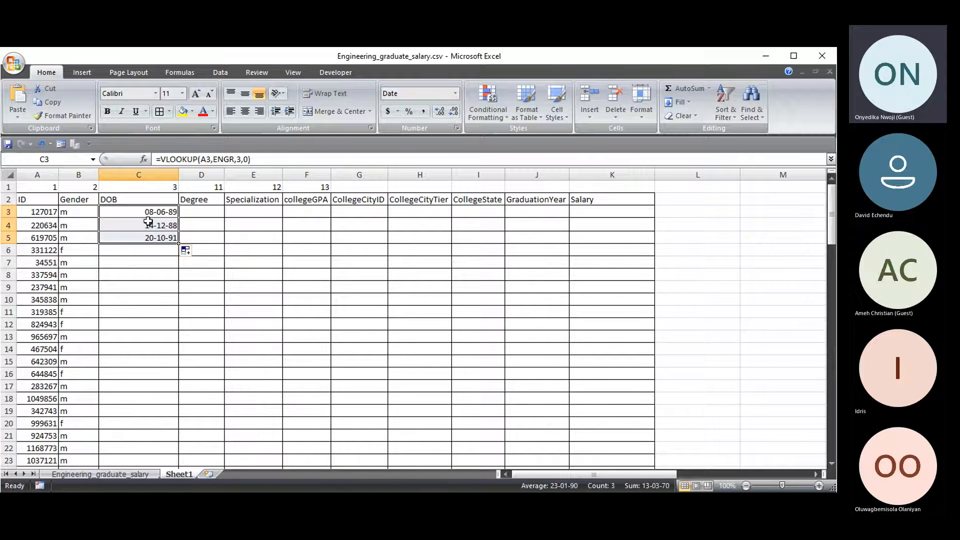
pyautogui.click(158, 225)
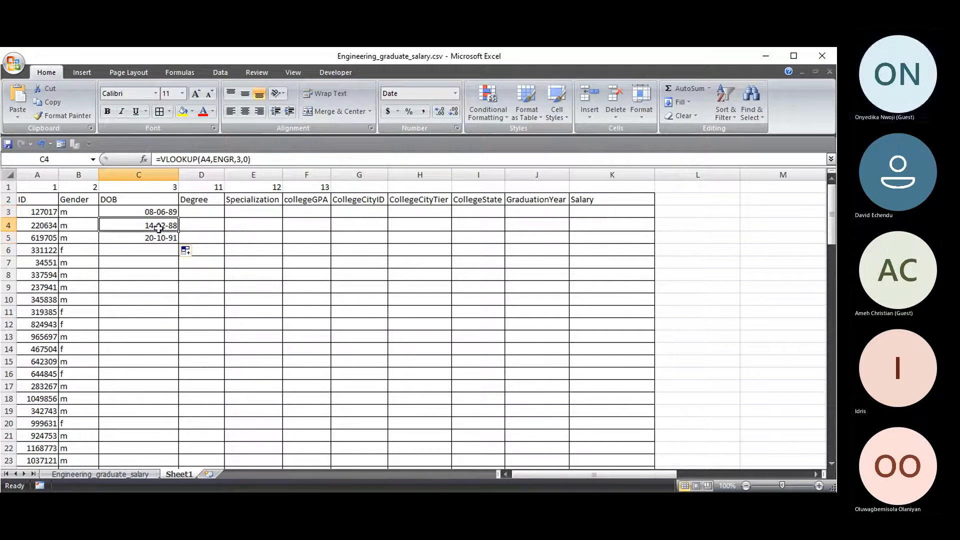
pyautogui.click(164, 239)
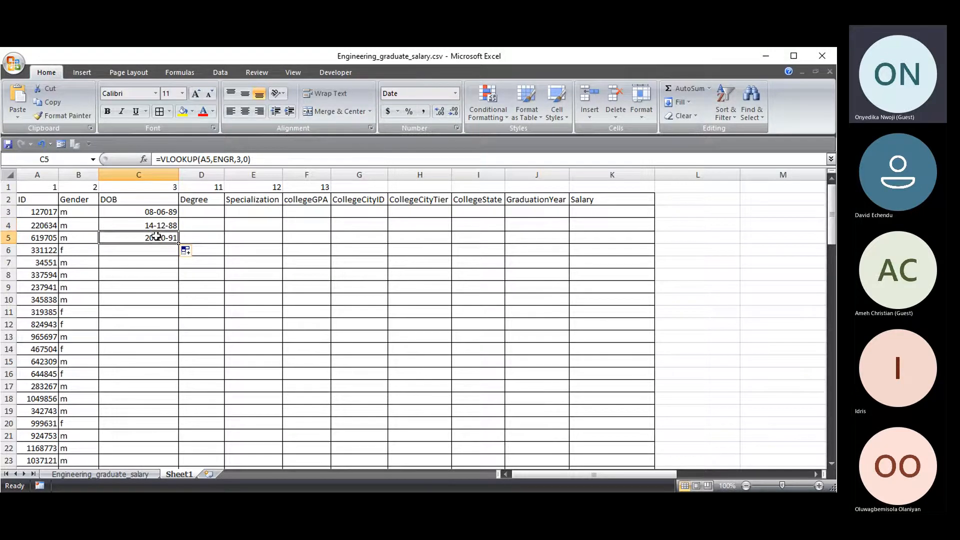
pyautogui.click(161, 212)
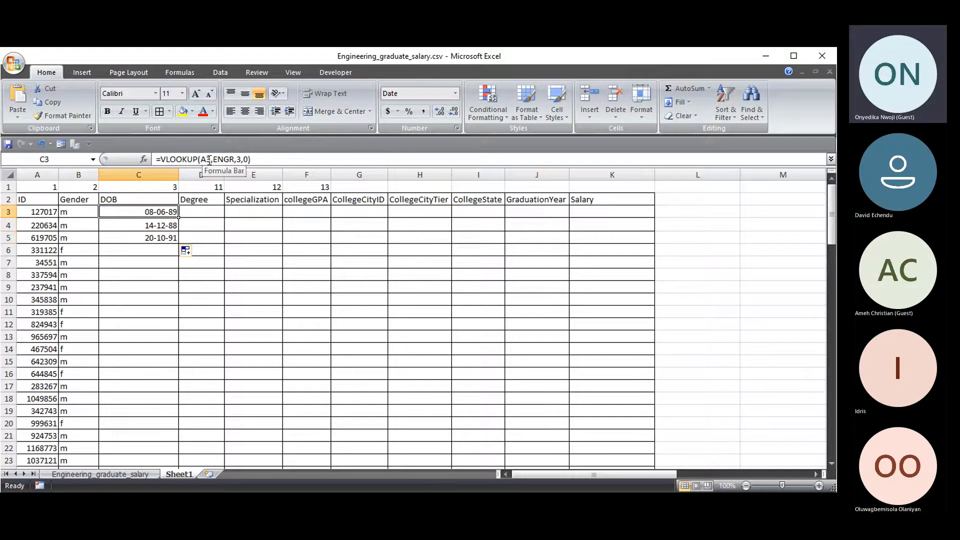
pyautogui.click(160, 238)
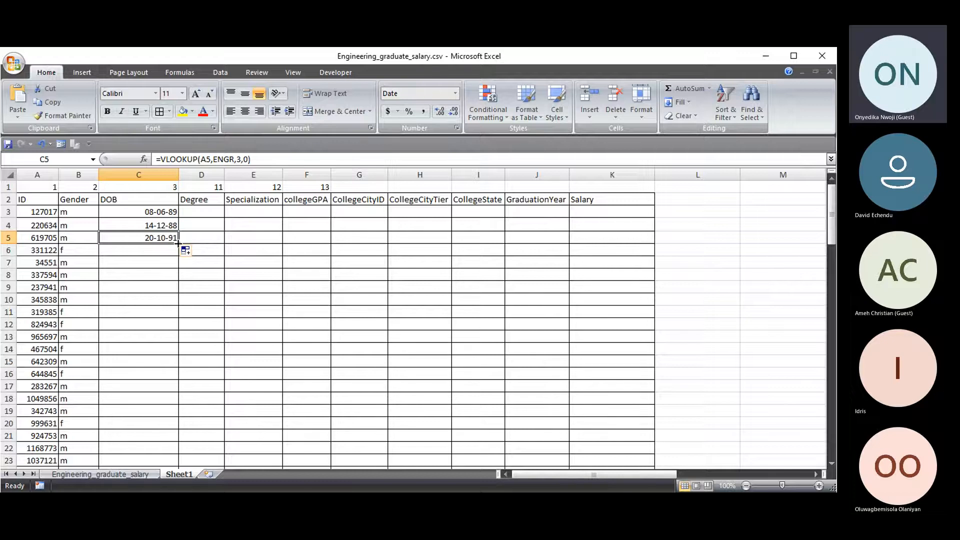
pyautogui.click(200, 200)
# - Fill the DOB formula down to C102 and compare the dates with the data sheet
pyautogui.click(161, 239)
pyautogui.moveTo(178, 244); pyautogui.dragTo(179, 280)
pyautogui.doubleClick(179, 281)
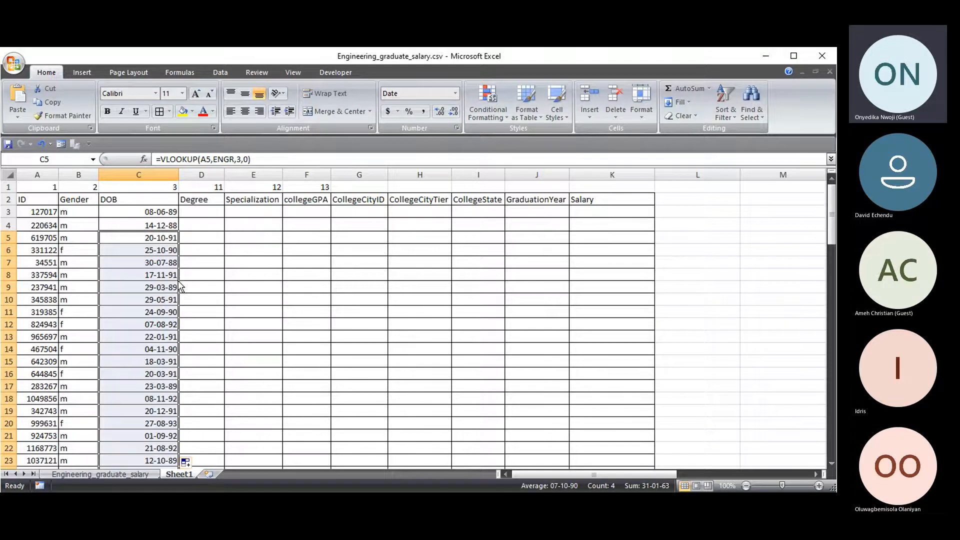
pyautogui.scroll(-8, 146, 282)
pyautogui.scroll(-20, 146, 282)
pyautogui.moveTo(832, 440); pyautogui.dragTo(814, 186)
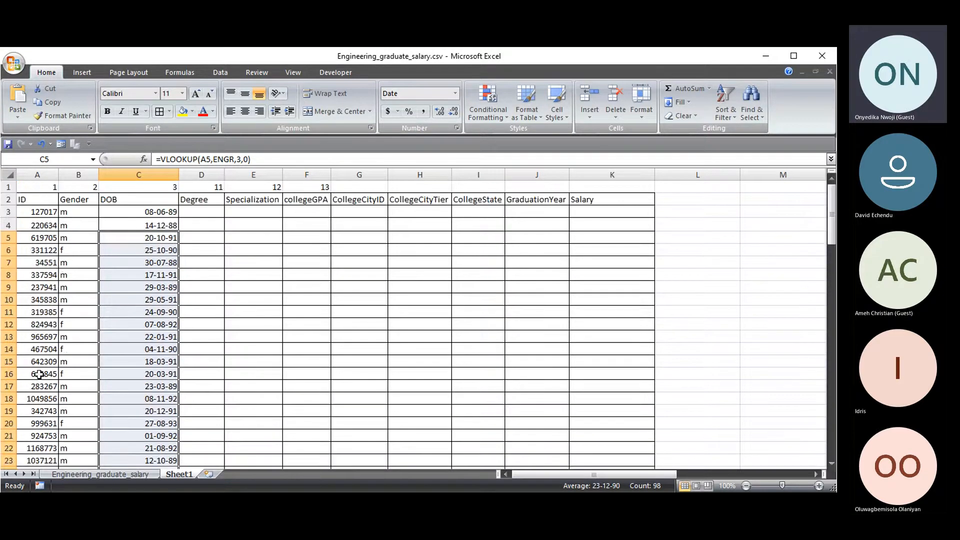
pyautogui.click(89, 475)
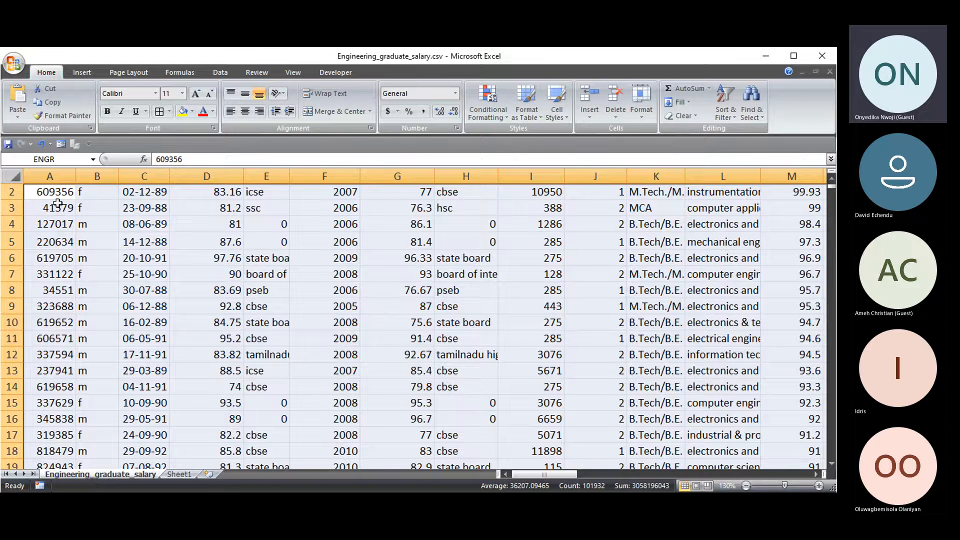
pyautogui.scroll(-6, 57, 203)
pyautogui.scroll(2, 218, 307)
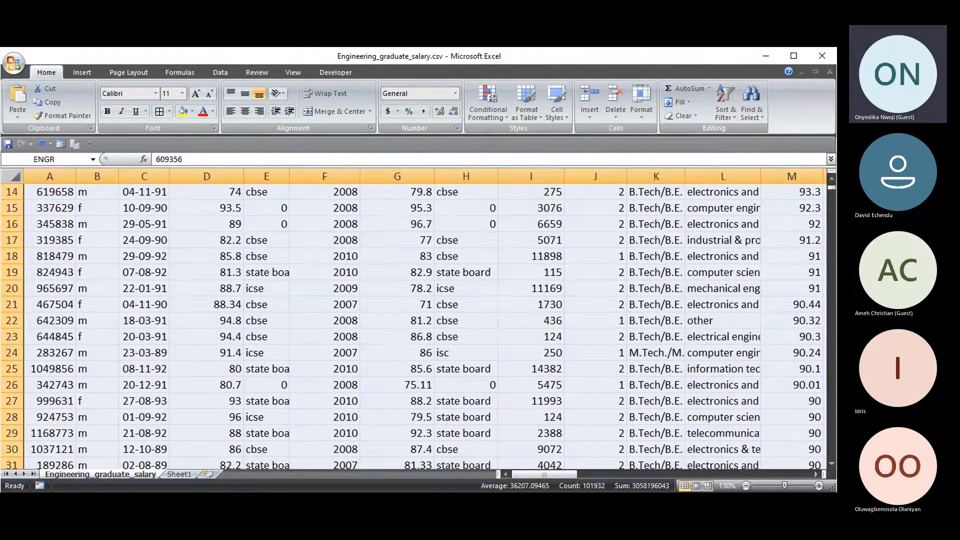
pyautogui.click(179, 474)
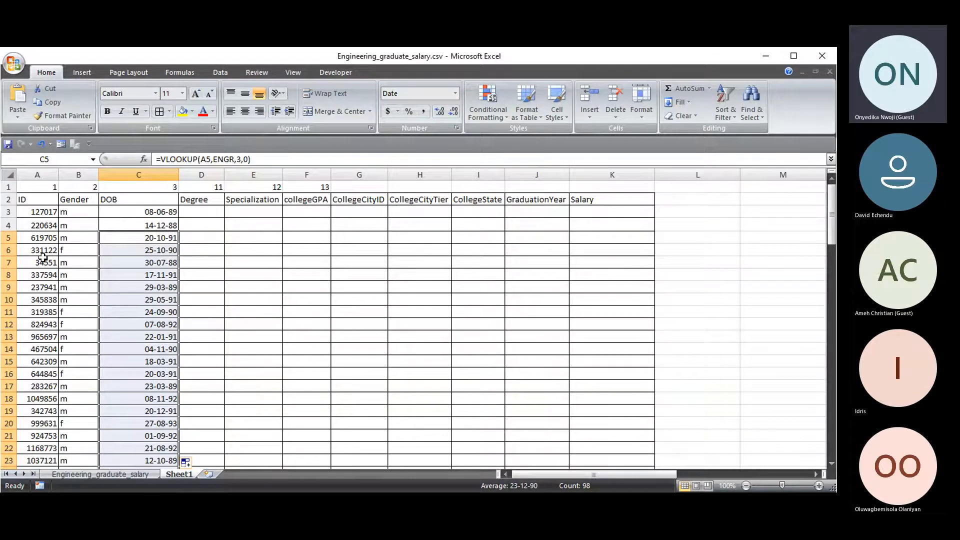
# - Enter =VLOOKUP(A3,ENGR,11,0) in D3 to look up the degree
pyautogui.click(206, 212)
pyautogui.write('=VLOOKUP(')
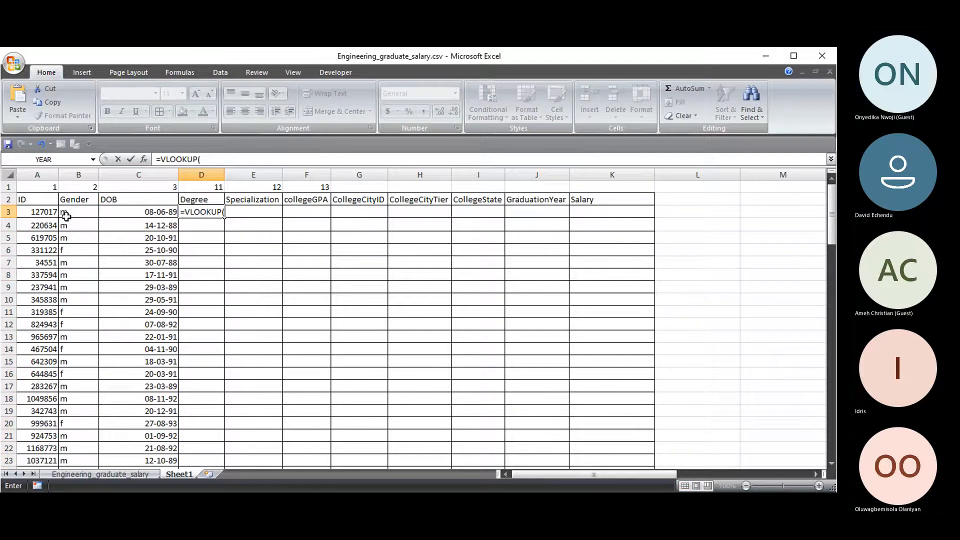
pyautogui.click(43, 212)
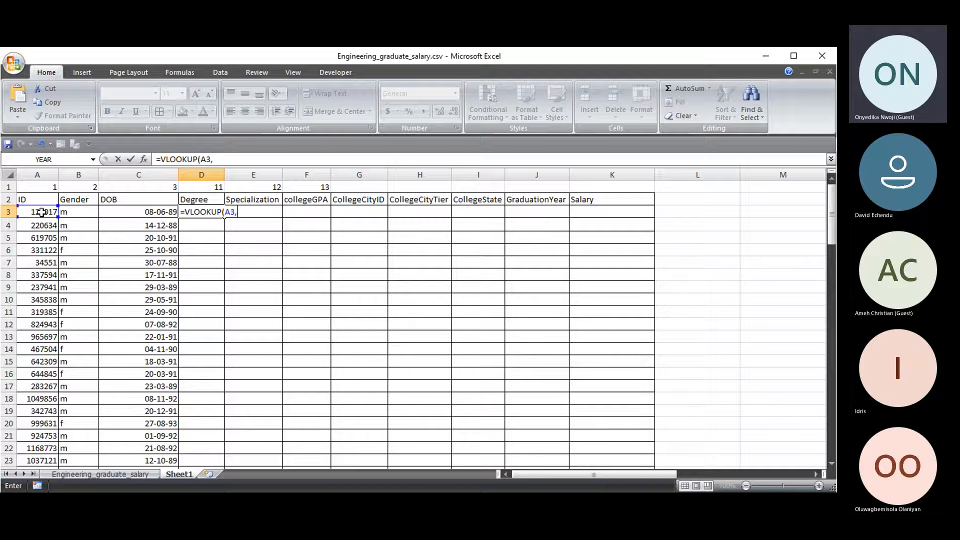
pyautogui.write(',R')
pyautogui.press('BackSpace')
pyautogui.write('ENGR,')
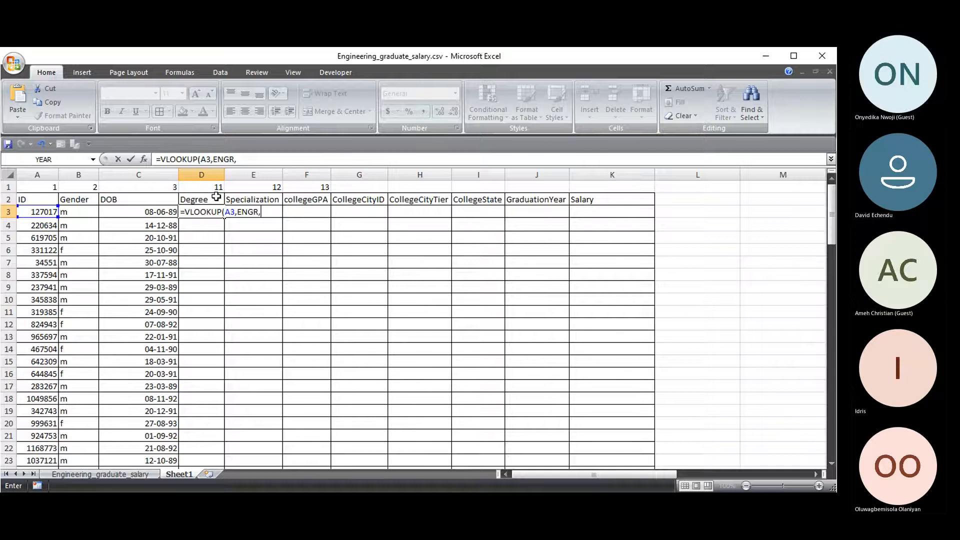
pyautogui.write('11,0')
pyautogui.press('Return')
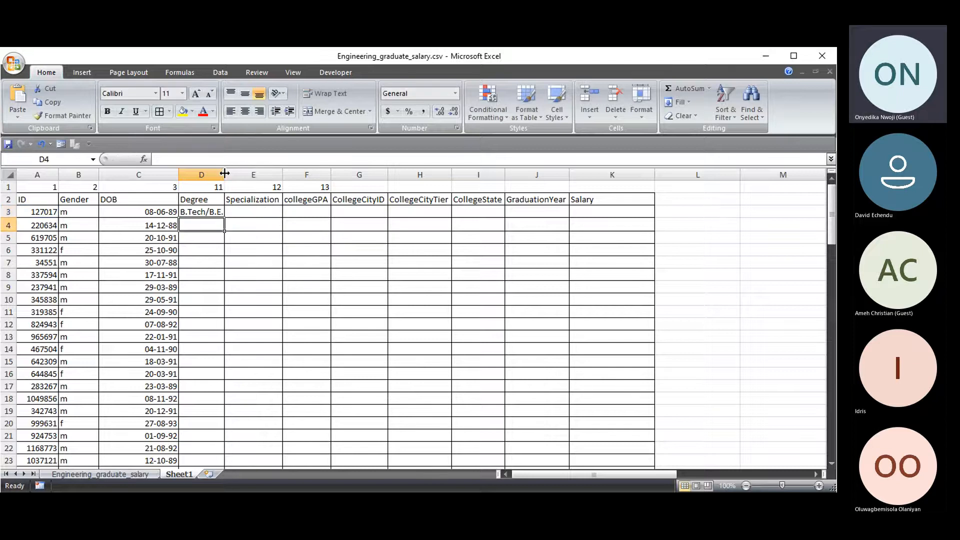
# - Widen column D and fill the Degree formula down for all 100 IDs
pyautogui.moveTo(225, 174); pyautogui.dragTo(243, 174)
pyautogui.click(222, 212)
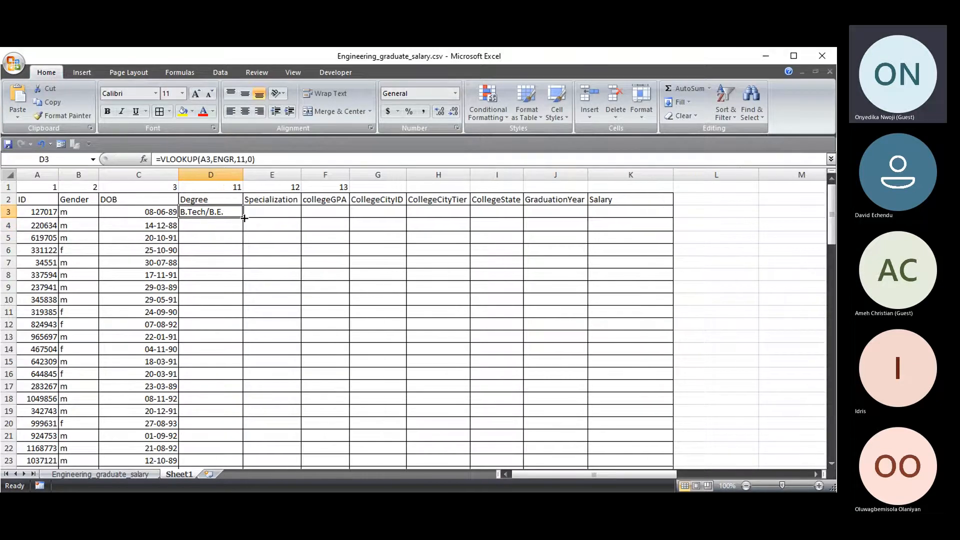
pyautogui.doubleClick(242, 218)
pyautogui.moveTo(832, 220)
pyautogui.mouseDown()
pyautogui.moveTo(832, 440)
pyautogui.moveTo(831, 208)
pyautogui.mouseUp()
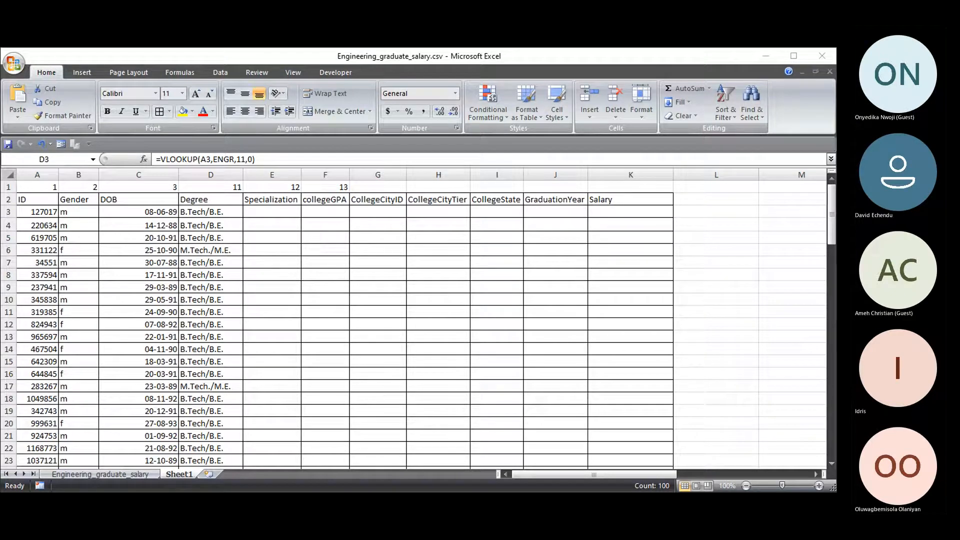
pyautogui.hotkey('alt', 'Tab')
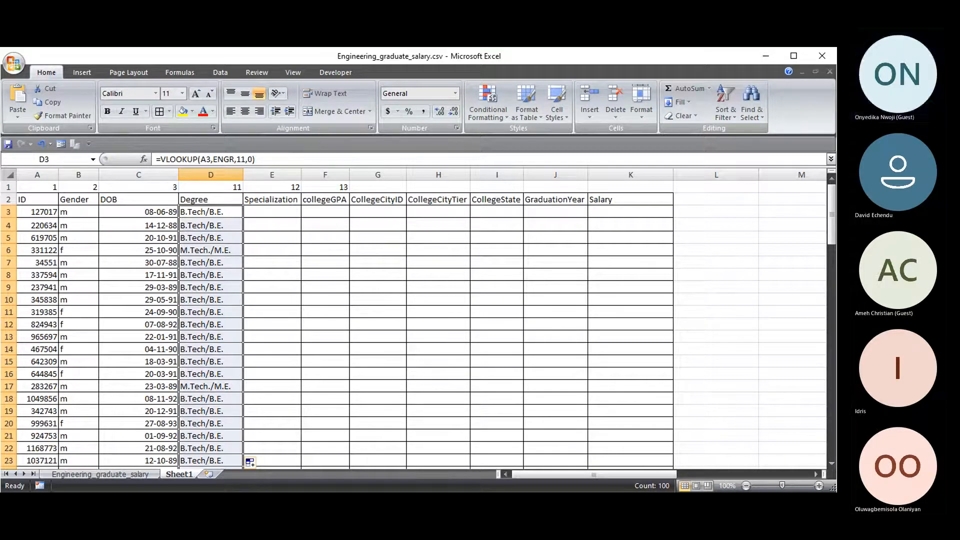
pyautogui.hotkey('alt', 'Tab')
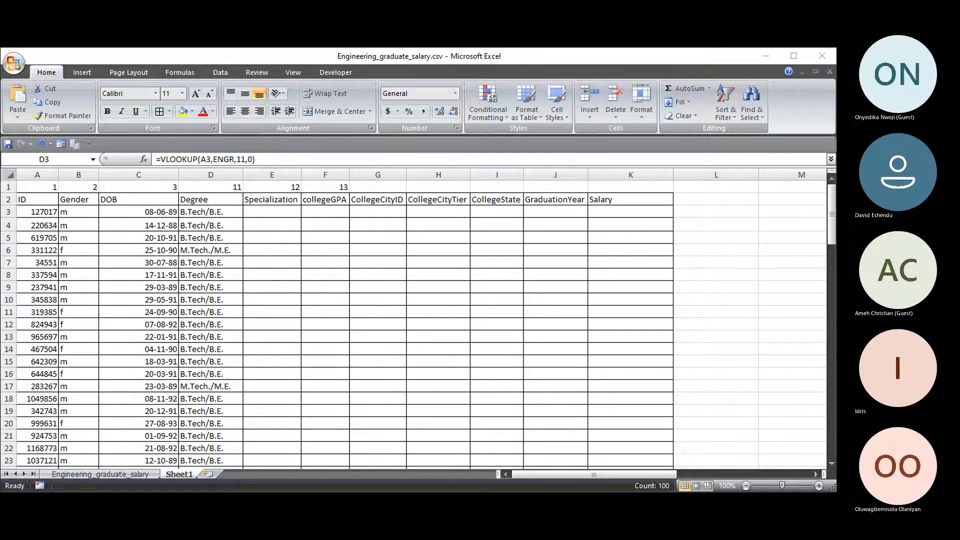
pyautogui.hotkey('alt', 'Tab')
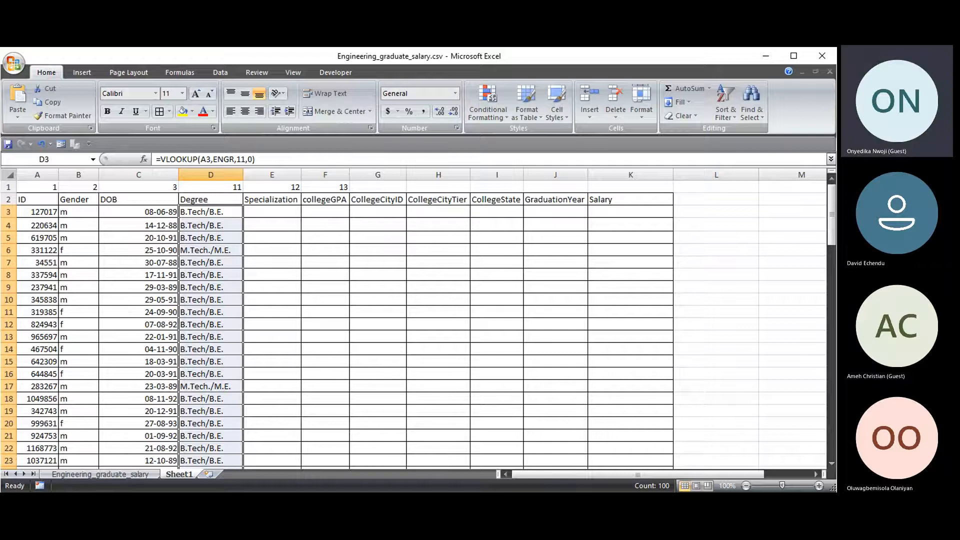
pyautogui.hotkey('alt', 'Tab')
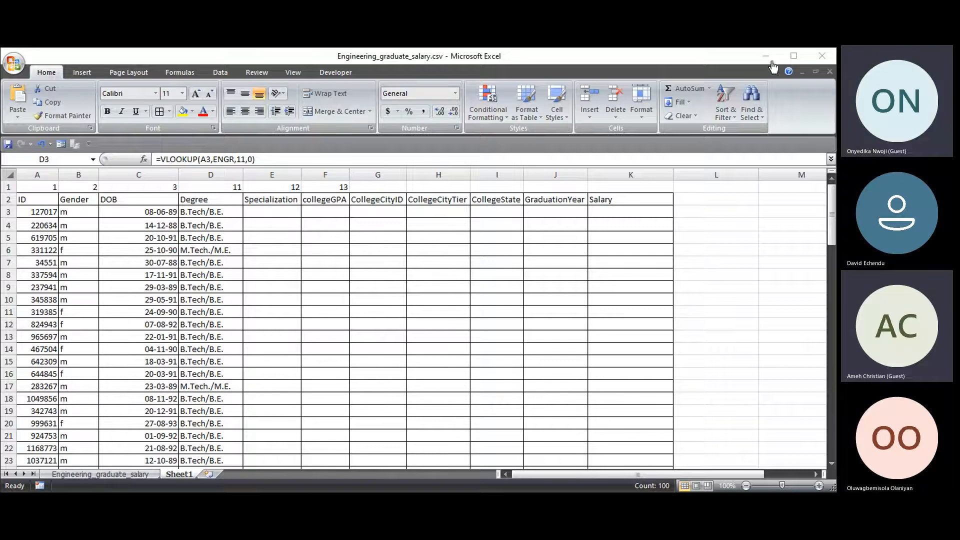
pyautogui.click(701, 141)
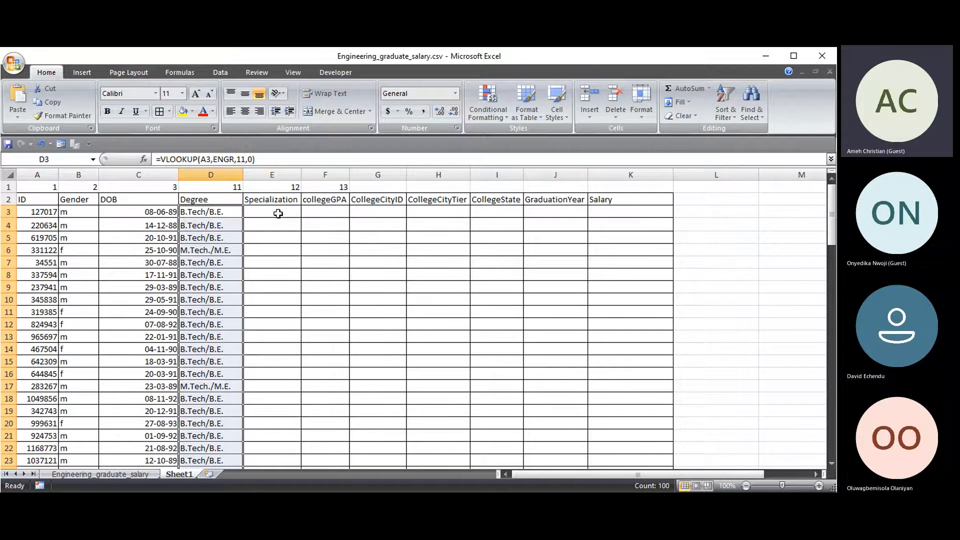
pyautogui.click(196, 219)
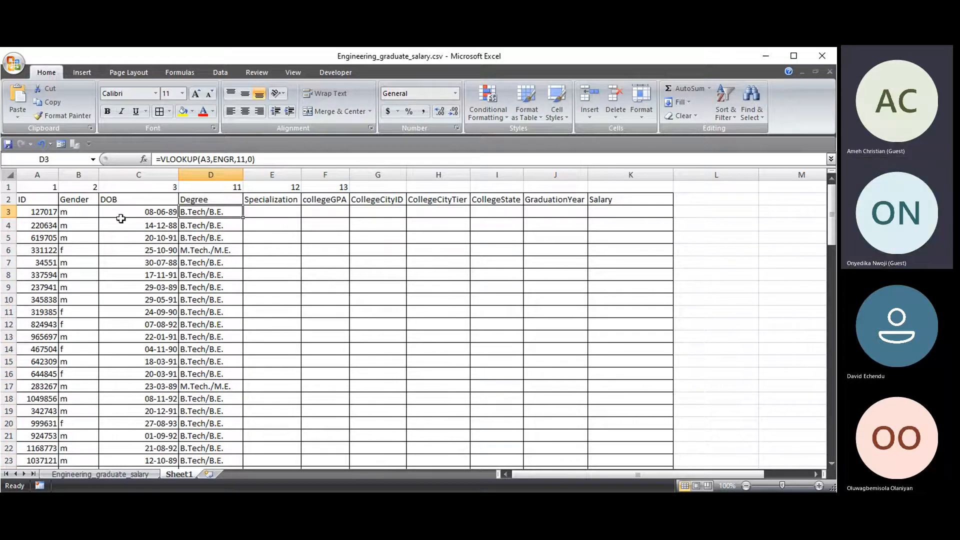
pyautogui.doubleClick(193, 211)
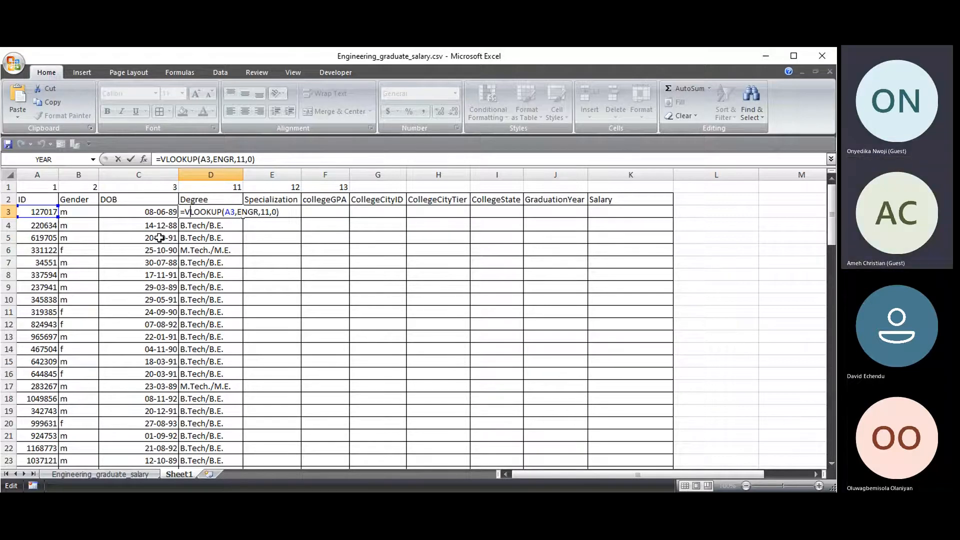
pyautogui.press('Escape')
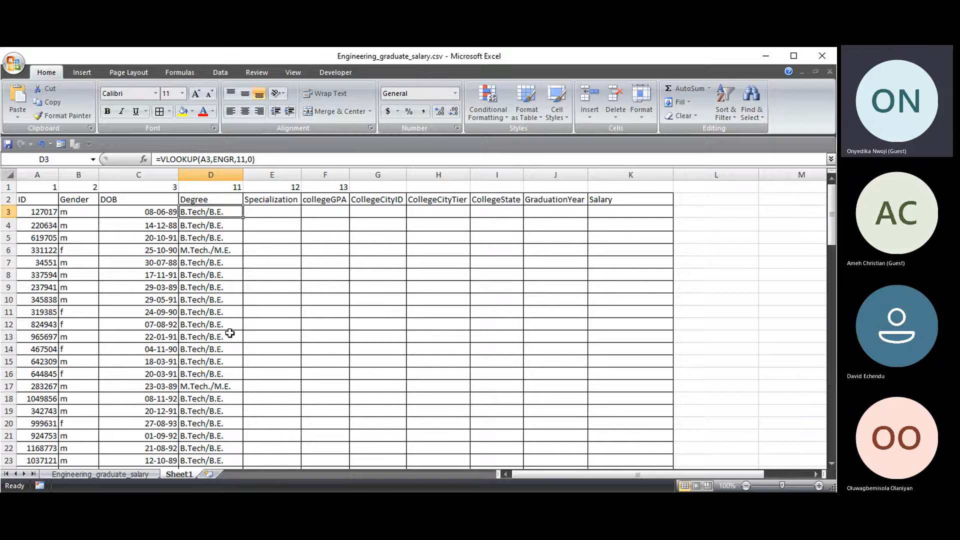
pyautogui.click(123, 475)
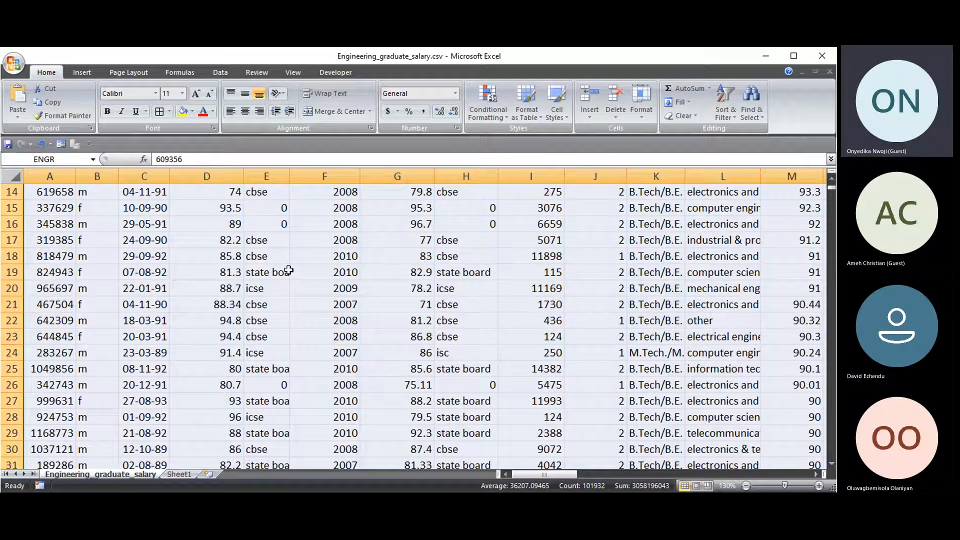
pyautogui.click(179, 474)
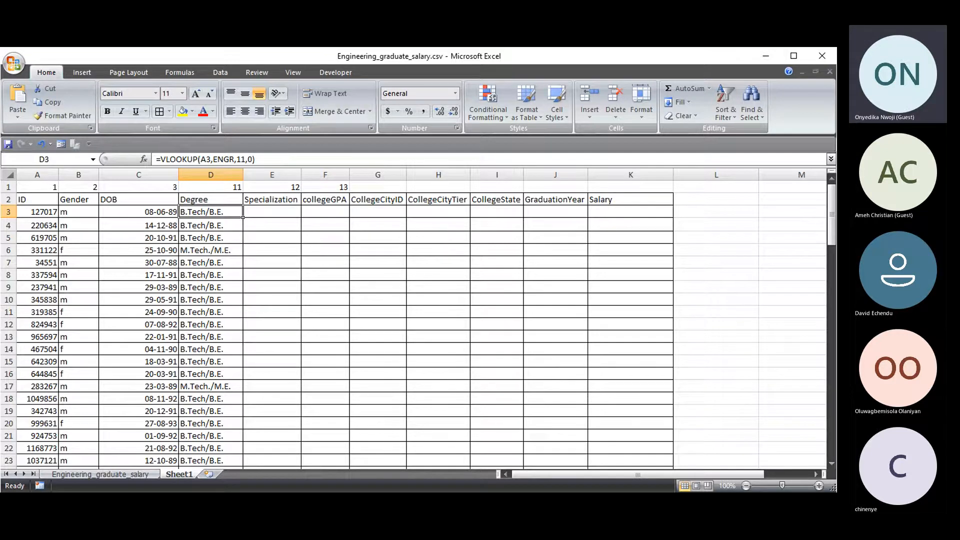
pyautogui.click(254, 214)
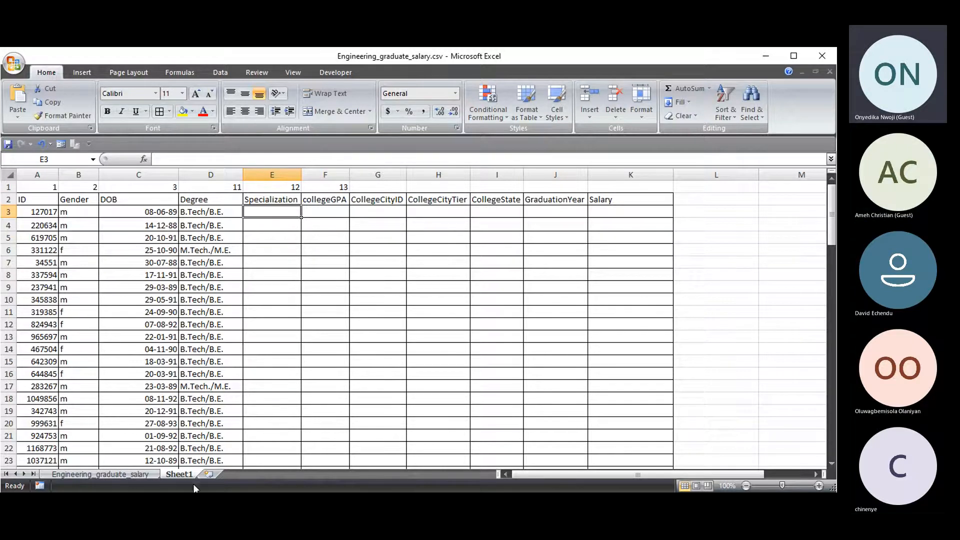
# - Show the Engineering_graduate_salary sheet scrolled back to its header row and select a 10percentage cell
pyautogui.click(77, 474)
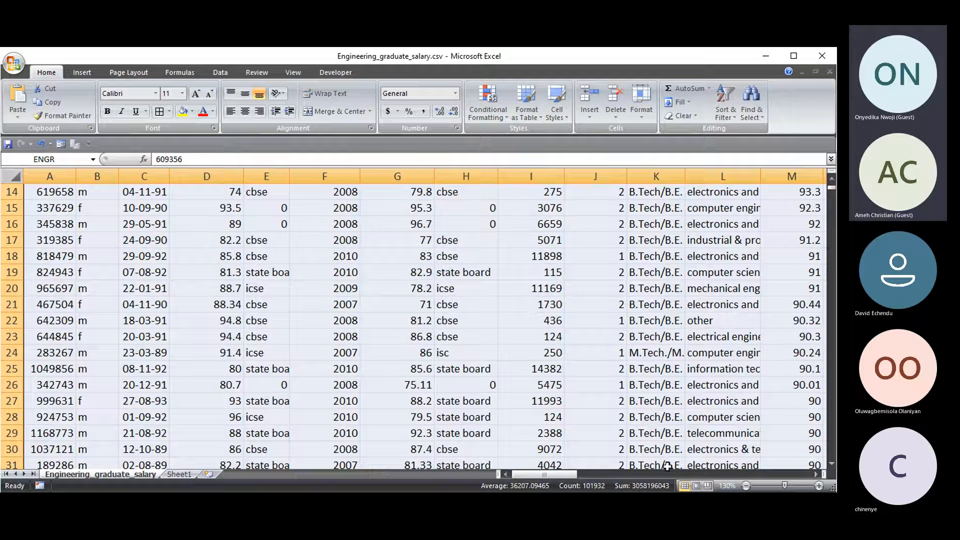
pyautogui.moveTo(566, 475)
pyautogui.mouseDown()
pyautogui.moveTo(591, 477)
pyautogui.moveTo(567, 475)
pyautogui.mouseUp()
pyautogui.scroll(1, 543, 316)
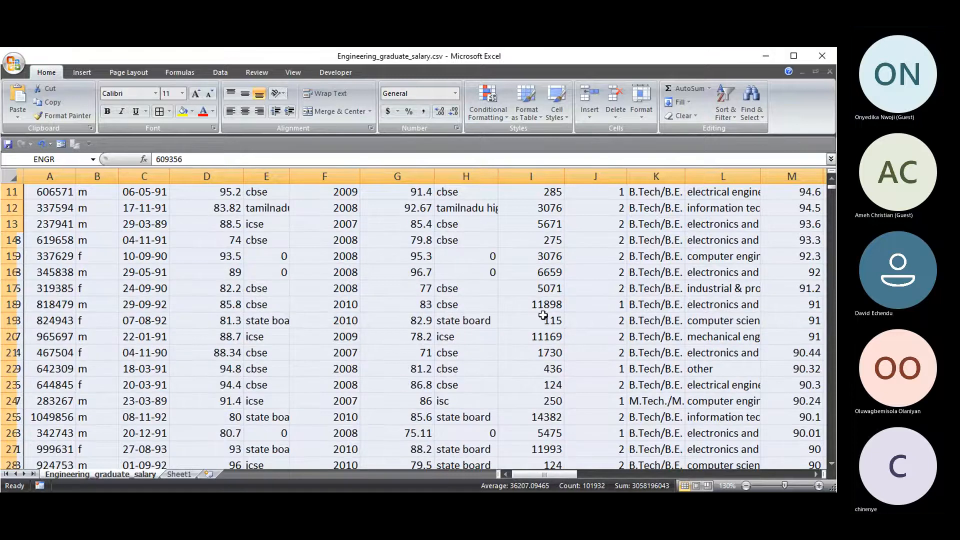
pyautogui.scroll(4, 170, 410)
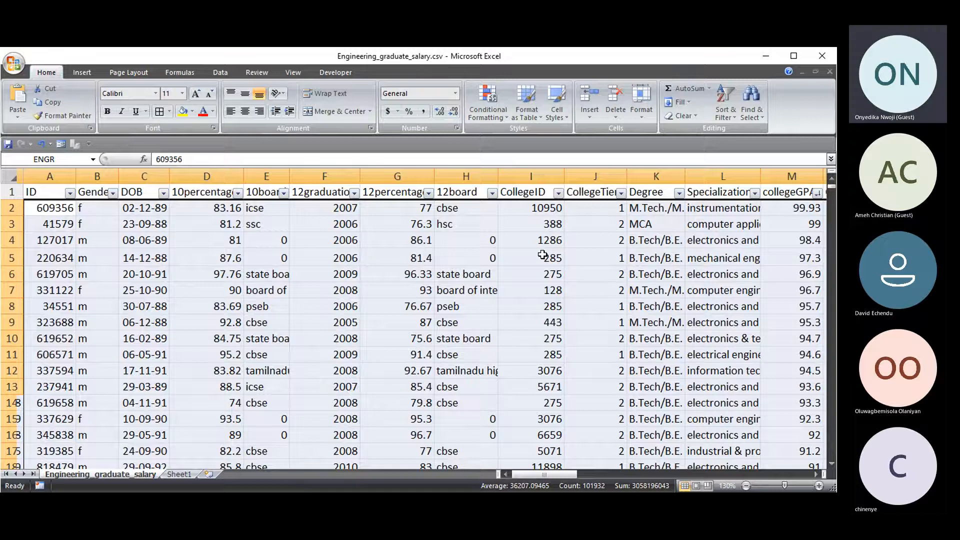
pyautogui.click(168, 475)
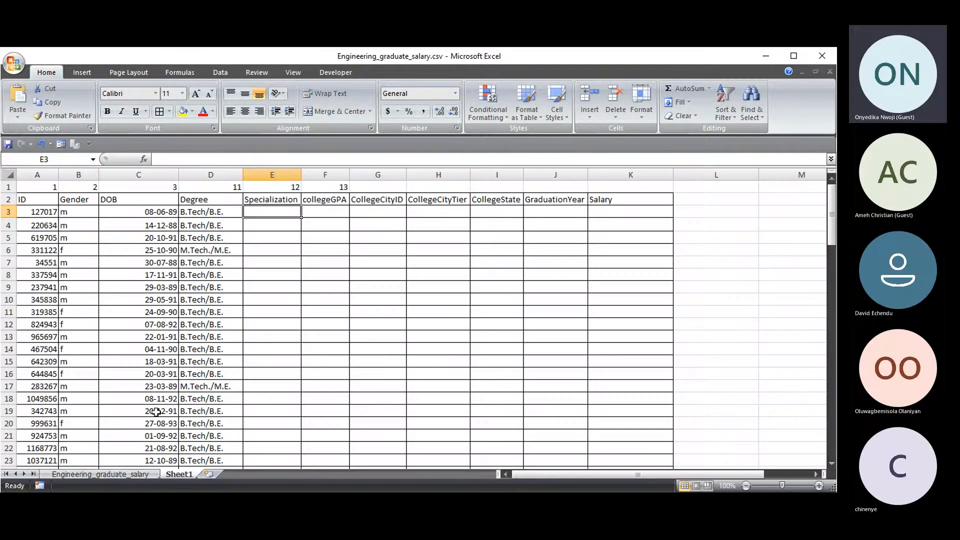
pyautogui.click(104, 473)
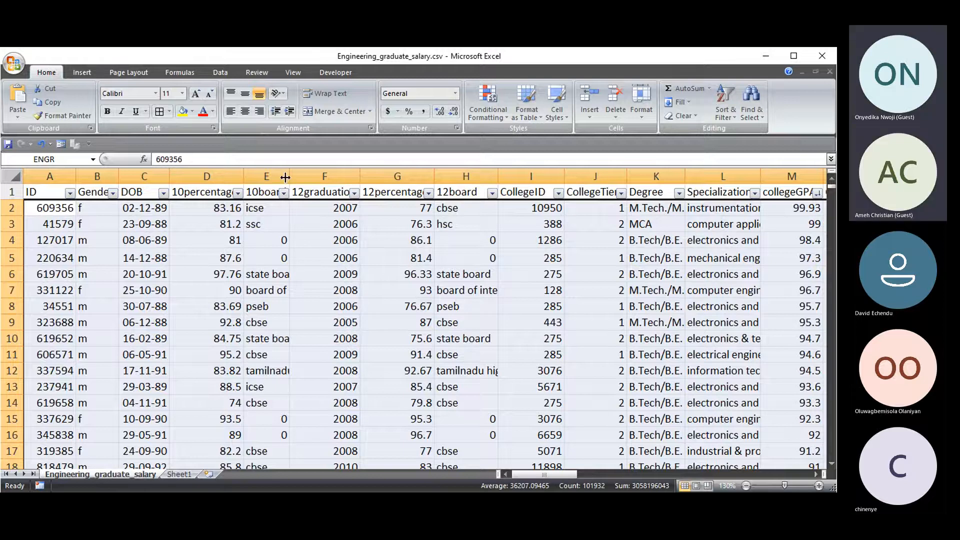
pyautogui.click(172, 252)
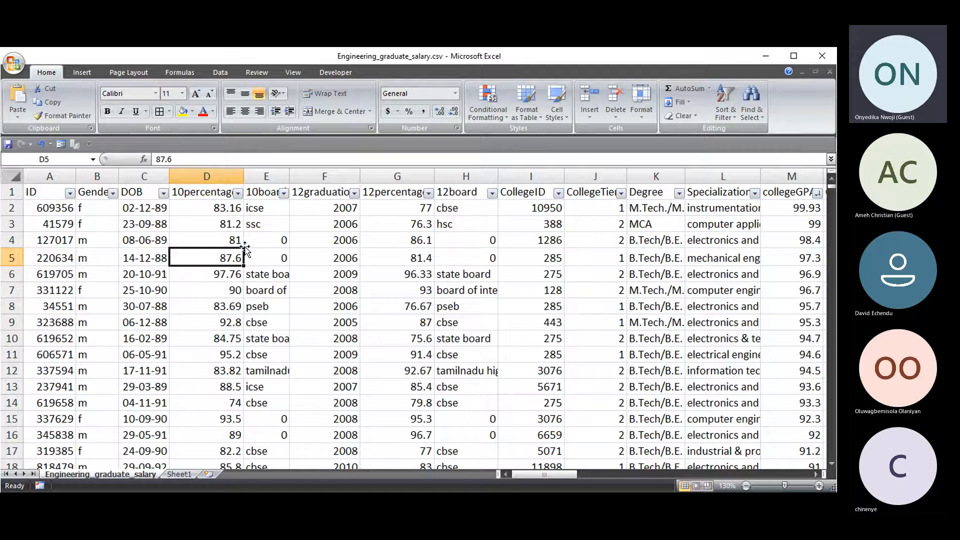
# - Insert a wide blank column D before 10percentage and start typing =IF( in D2
pyautogui.rightClick(203, 180)
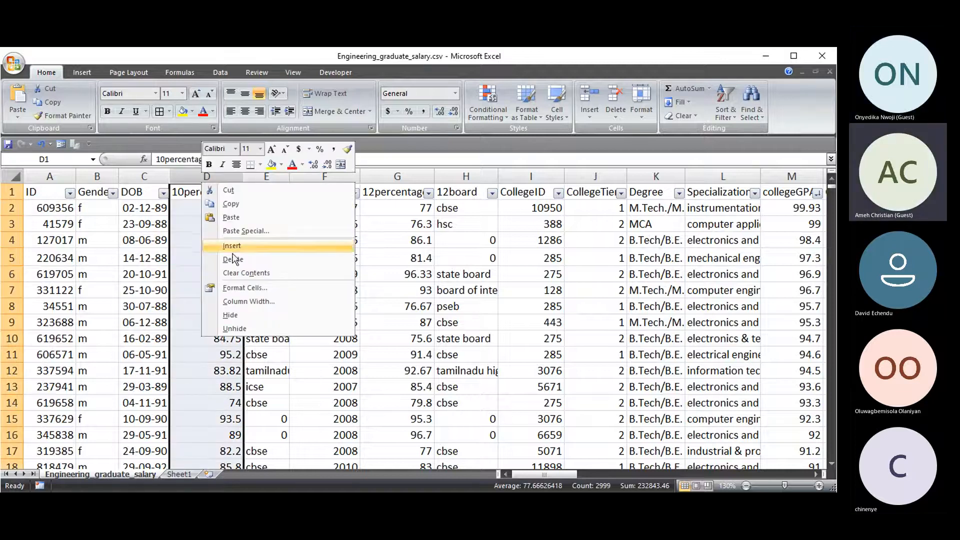
pyautogui.click(232, 246)
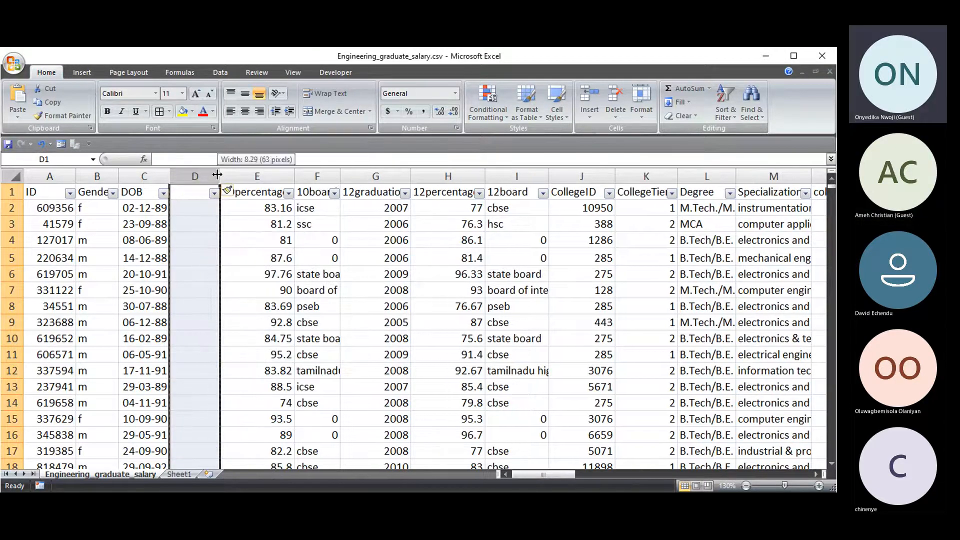
pyautogui.moveTo(218, 175); pyautogui.dragTo(268, 176)
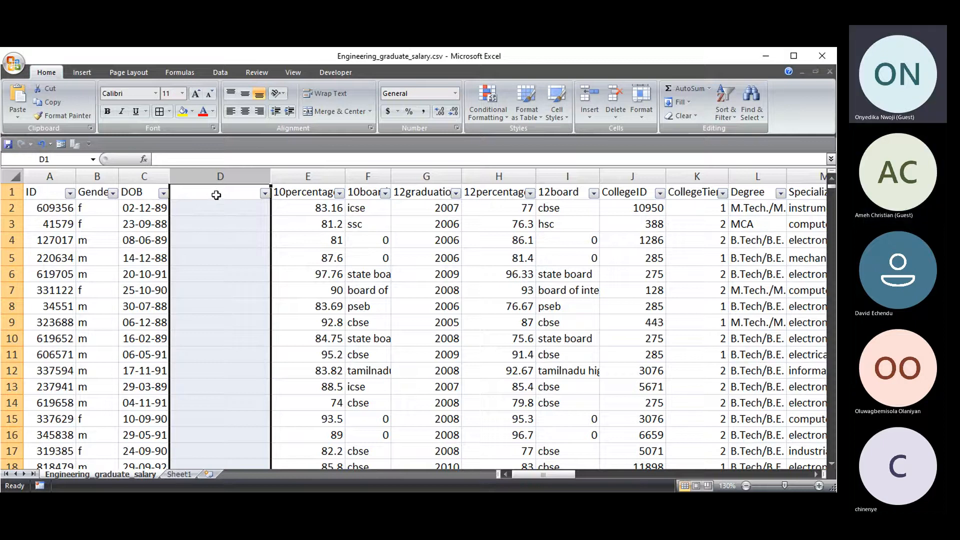
pyautogui.click(207, 209)
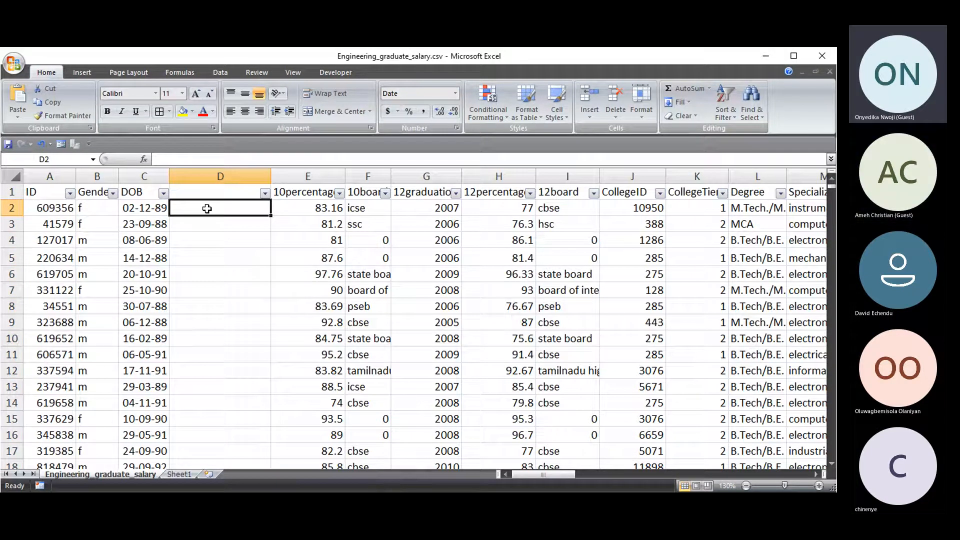
pyautogui.write('=IF')
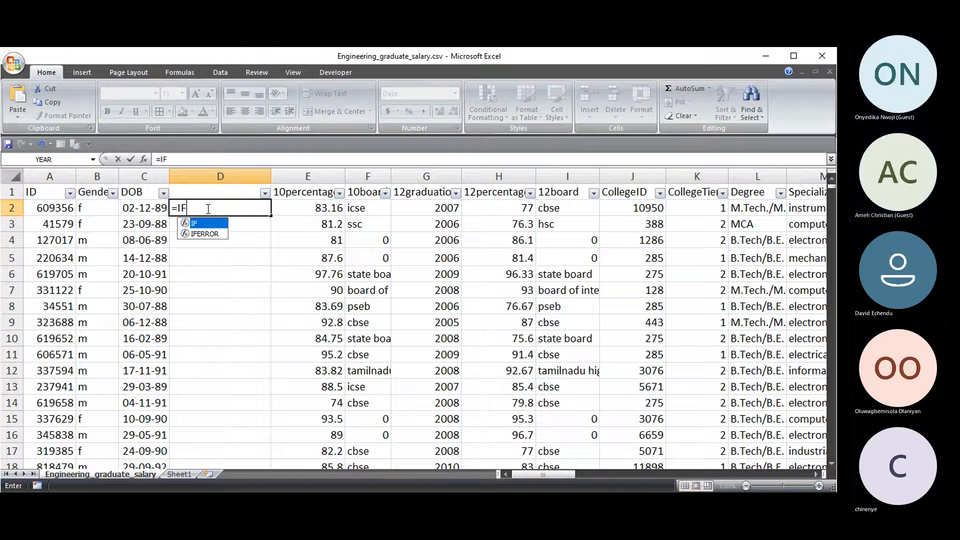
pyautogui.write('(')
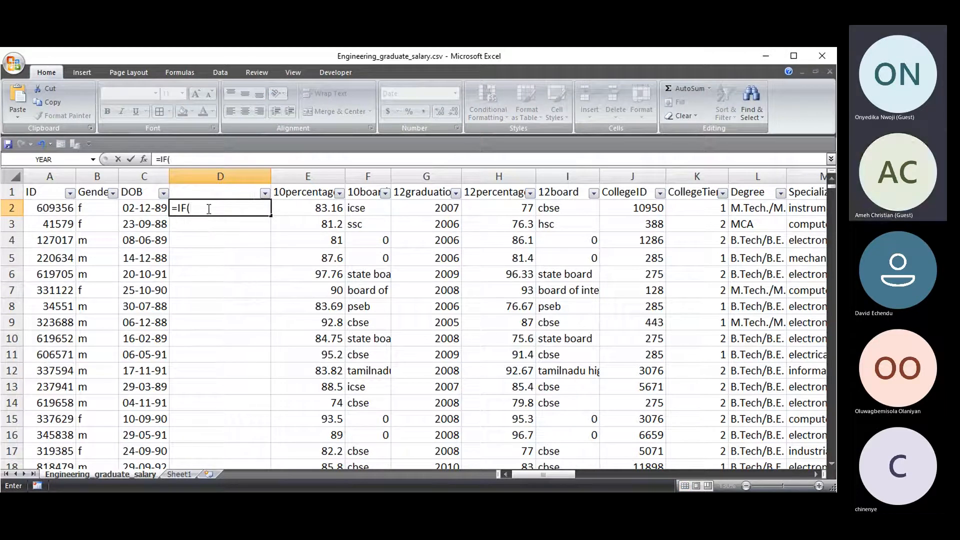
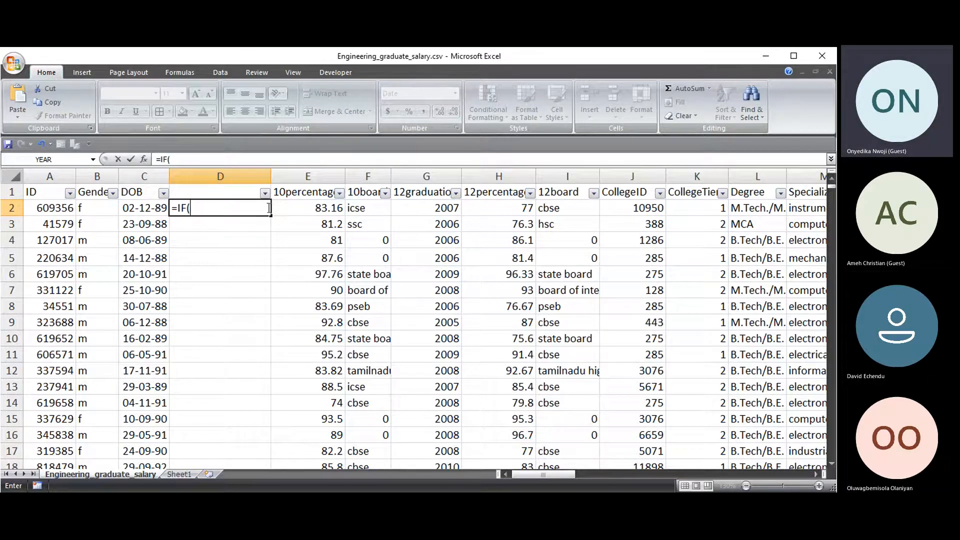
# - Start D2's IF test by referencing the collegeGPA in N2 with >=50
pyautogui.moveTo(569, 475)
pyautogui.mouseDown()
pyautogui.moveTo(598, 474)
pyautogui.moveTo(565, 474)
pyautogui.mouseUp()
pyautogui.moveTo(570, 475); pyautogui.dragTo(636, 475)
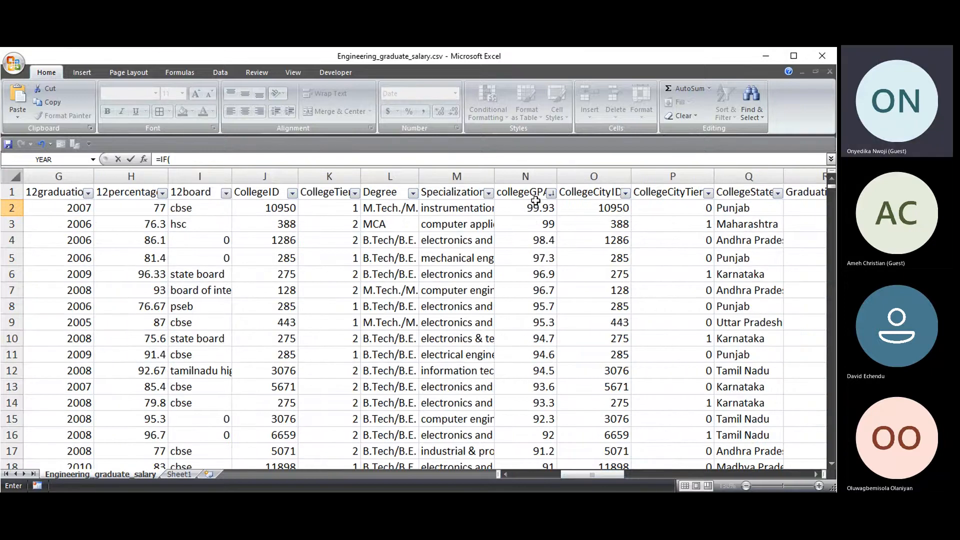
pyautogui.moveTo(592, 476); pyautogui.dragTo(541, 475)
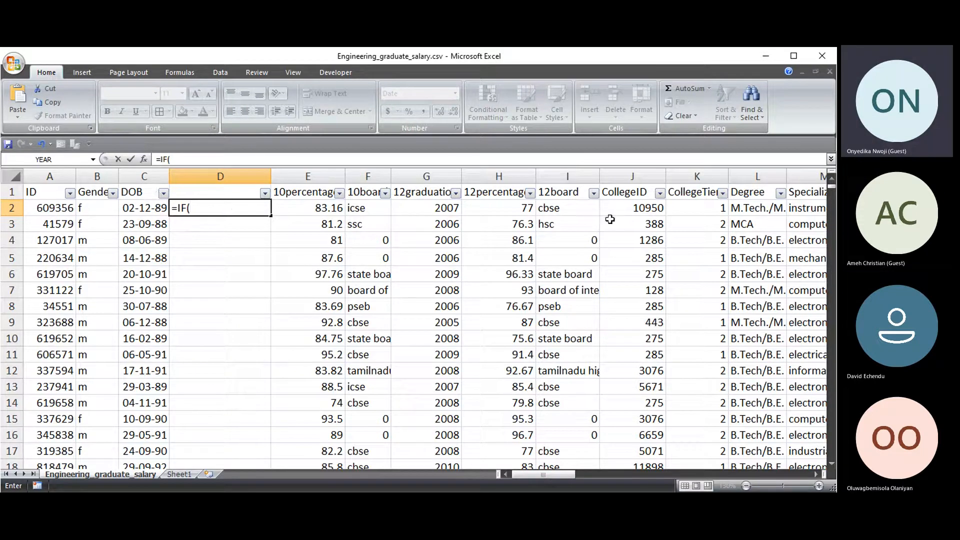
pyautogui.moveTo(549, 474); pyautogui.dragTo(568, 477)
pyautogui.click(791, 208)
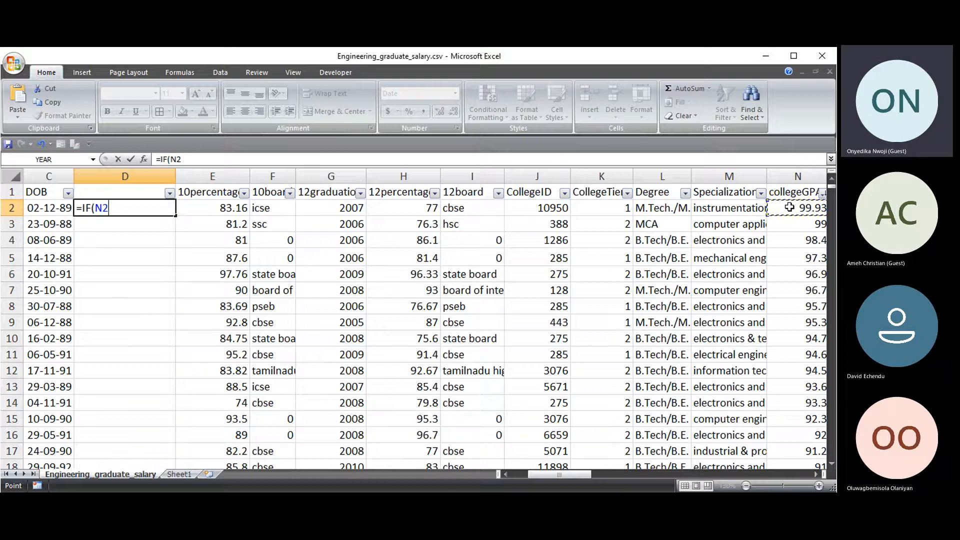
pyautogui.write('>=50')
# - Complete and enter =IF(N2>=50,"PASS","FAIL") in D2, which returns PASS
pyautogui.write(',')
pyautogui.write('"')
pyautogui.press('BackSpace')
pyautogui.write('pAS')
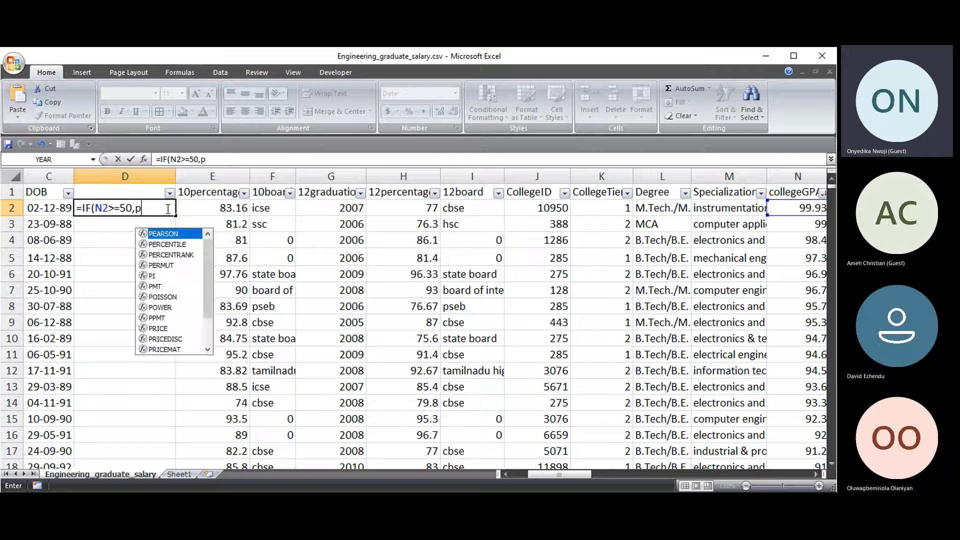
pyautogui.press('BackSpace')
pyautogui.press('BackSpace')
pyautogui.press('BackSpace')
pyautogui.write('P')
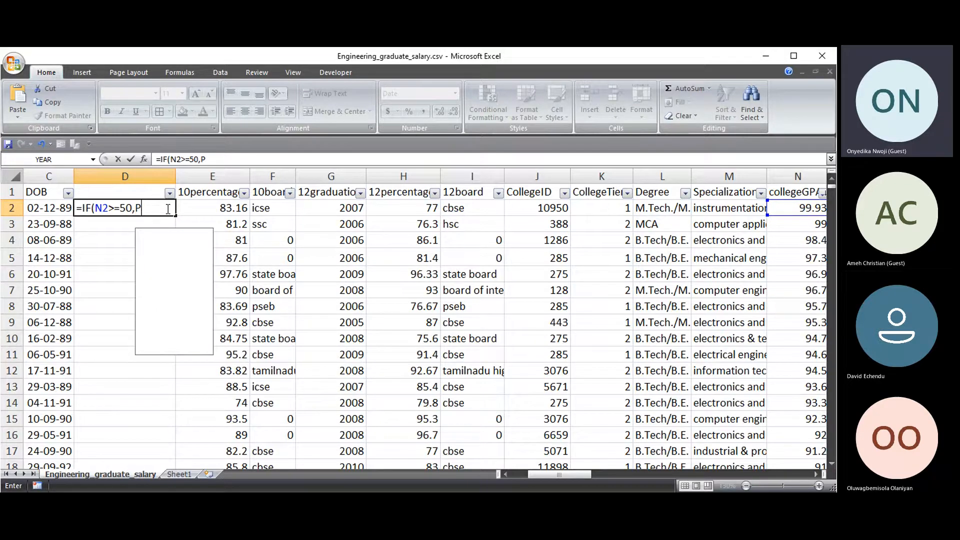
pyautogui.press('BackSpace')
pyautogui.write('"PASS"')
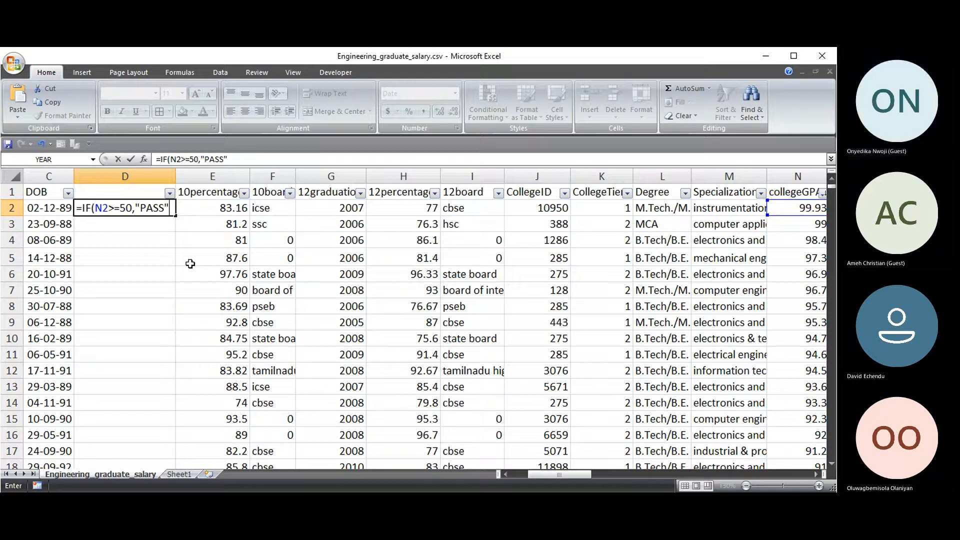
pyautogui.write(',')
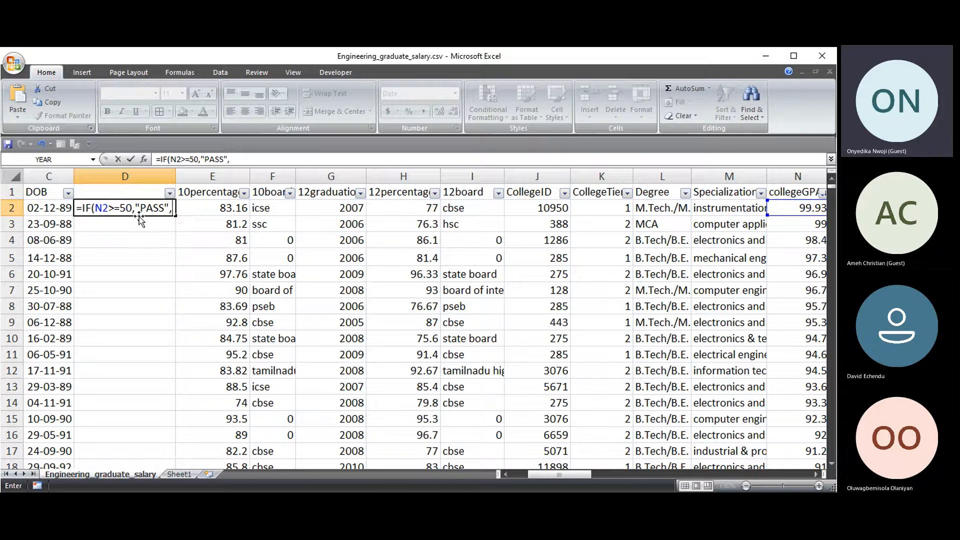
pyautogui.write('"FAIL"')
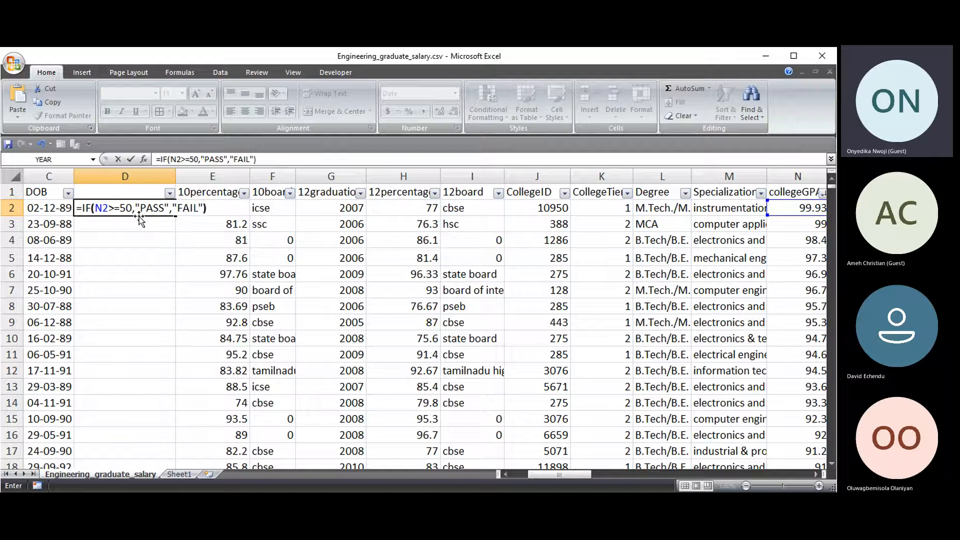
pyautogui.write(')')
pyautogui.press('Return')
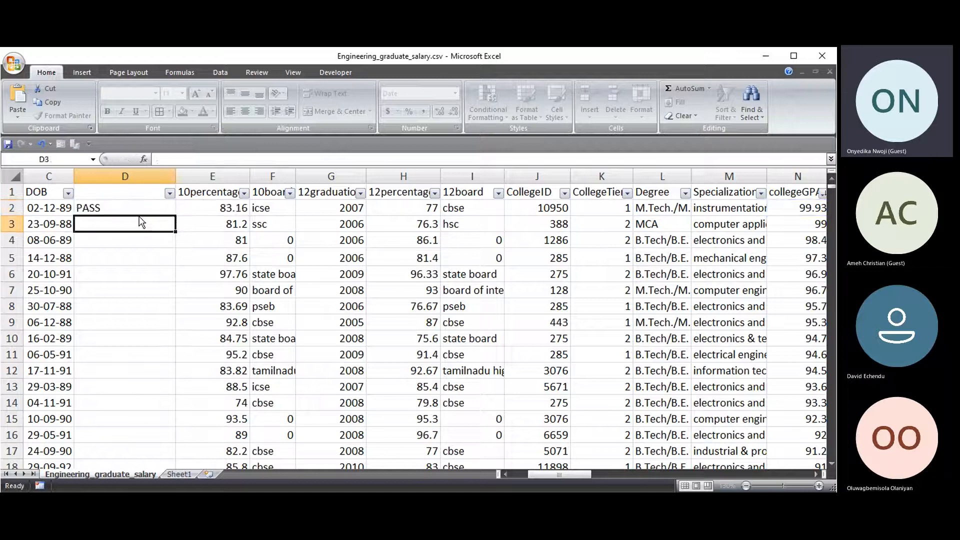
# - Zoom out and fill D2's PASS/FAIL formula down column D for all rows
pyautogui.click(132, 201)
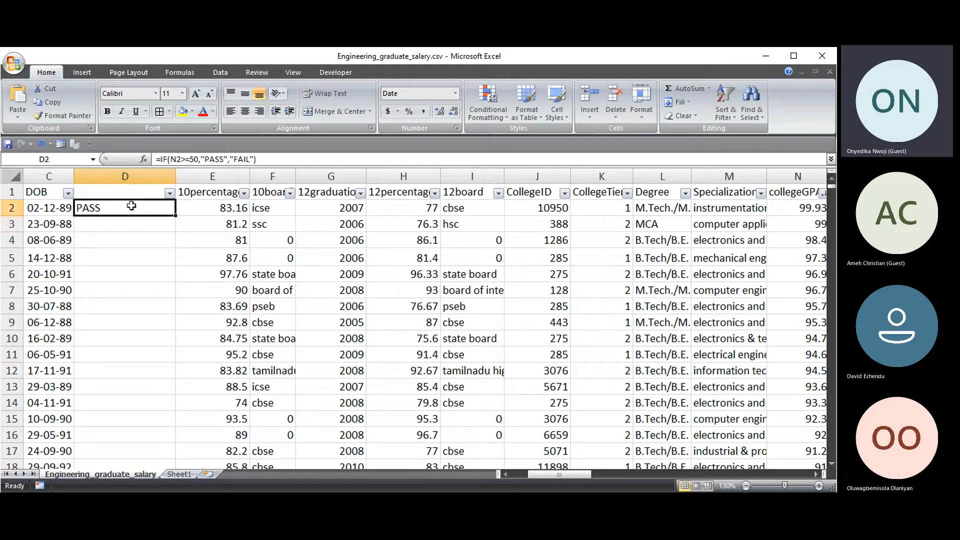
pyautogui.click(747, 487)
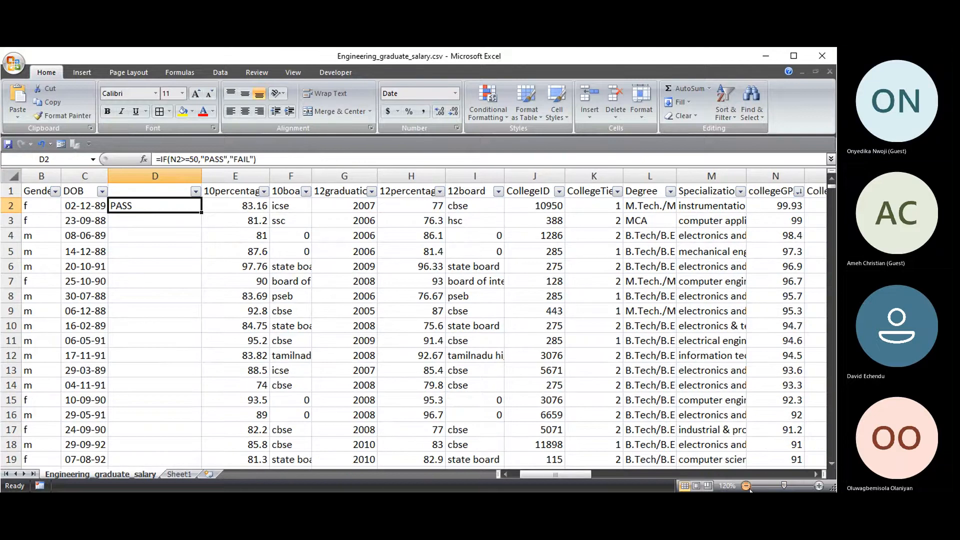
pyautogui.doubleClick(201, 212)
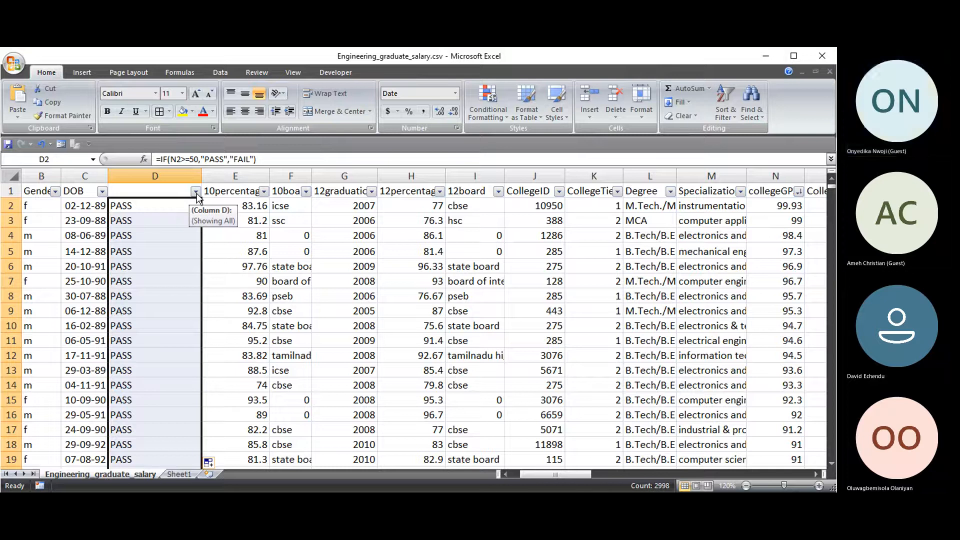
# - Filter column D to show only FAIL rows, then clear that filter
pyautogui.click(196, 192)
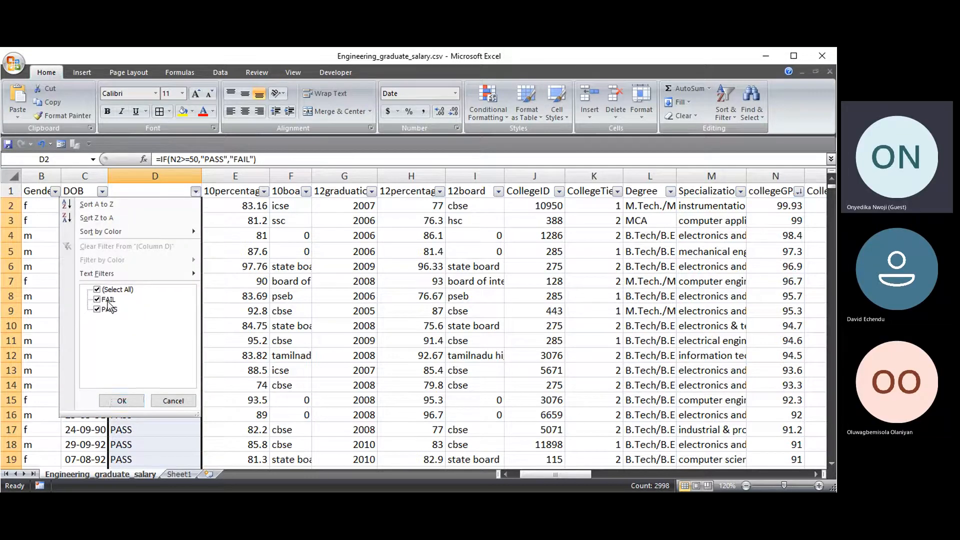
pyautogui.click(98, 309)
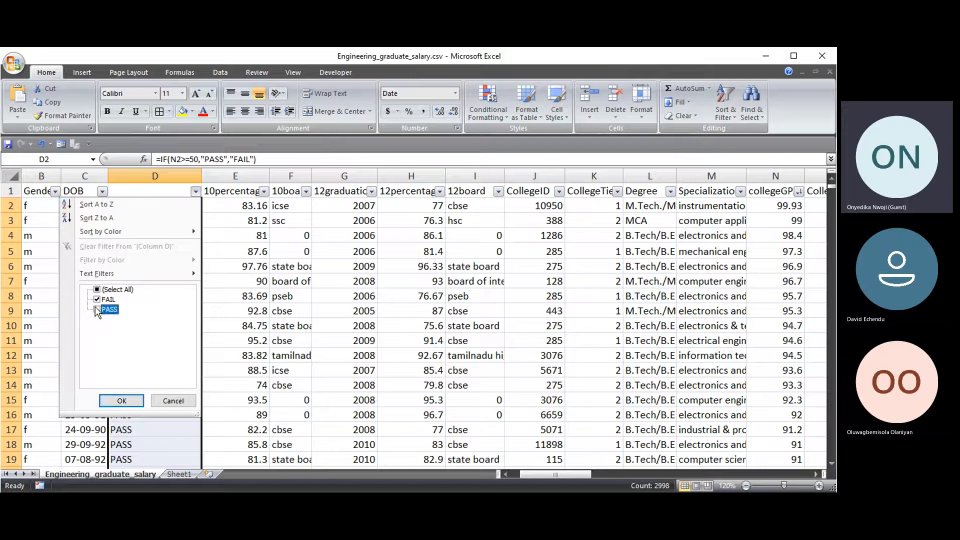
pyautogui.click(122, 401)
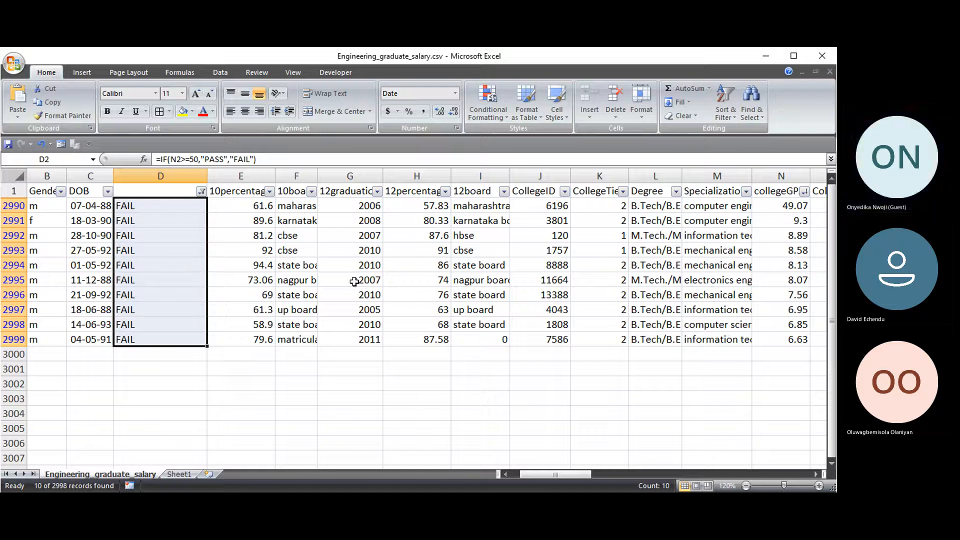
pyautogui.click(201, 192)
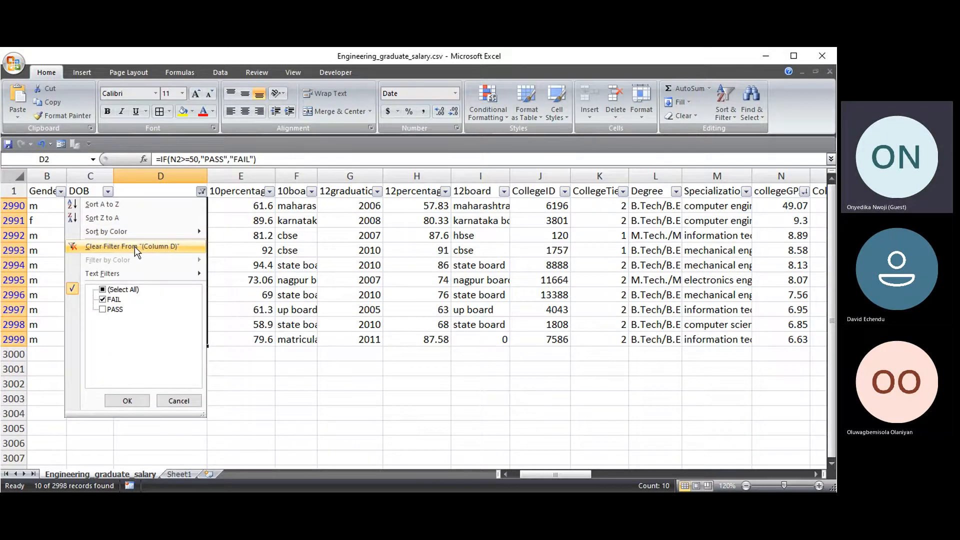
pyautogui.click(134, 246)
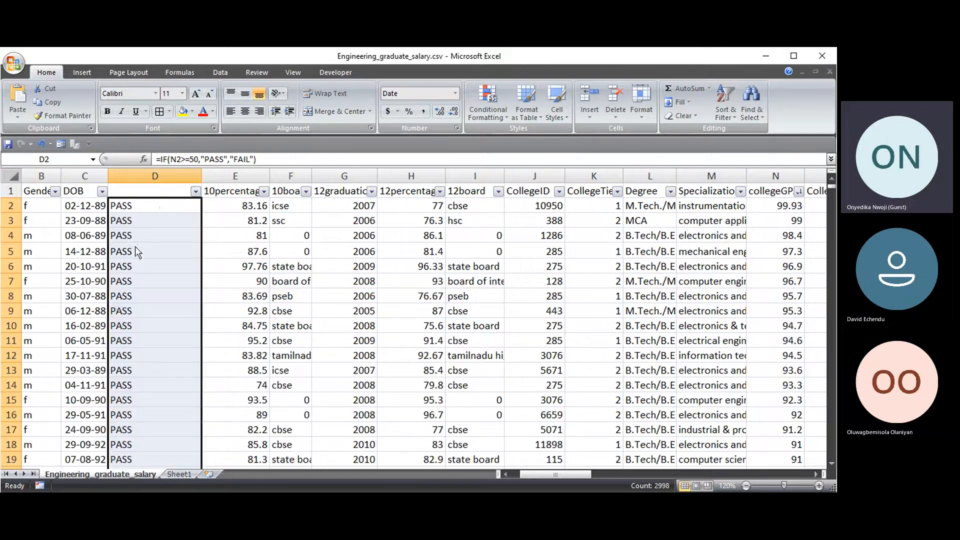
pyautogui.click(157, 209)
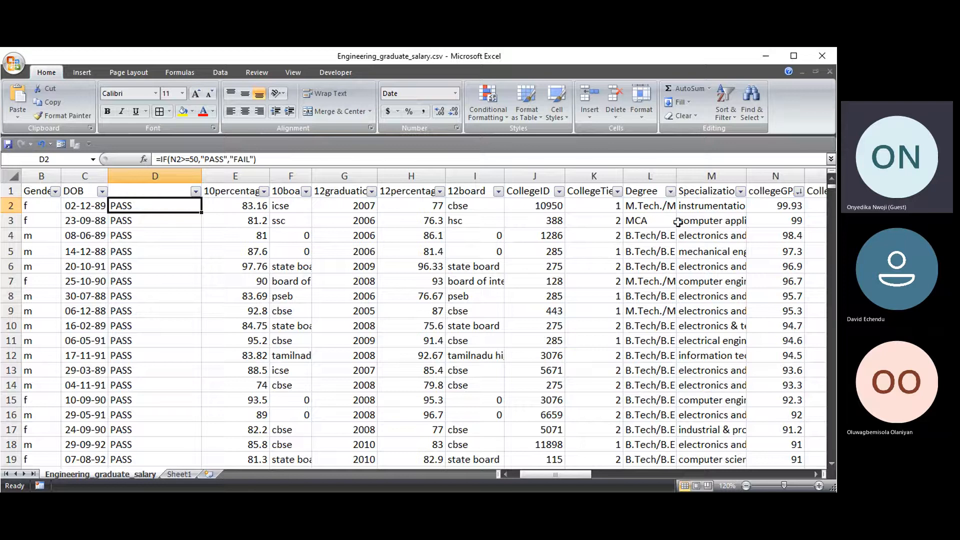
# - Copy the Degree values L2:L2999 into C3 of a new Sheet2
pyautogui.click(652, 206)
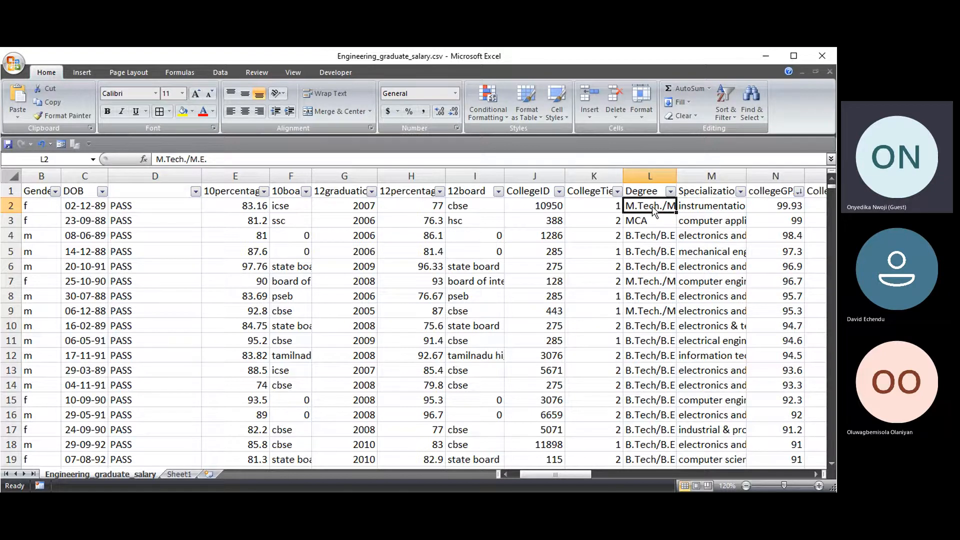
pyautogui.hotkey('ctrl', 'Down')
pyautogui.moveTo(830, 462); pyautogui.dragTo(831, 180)
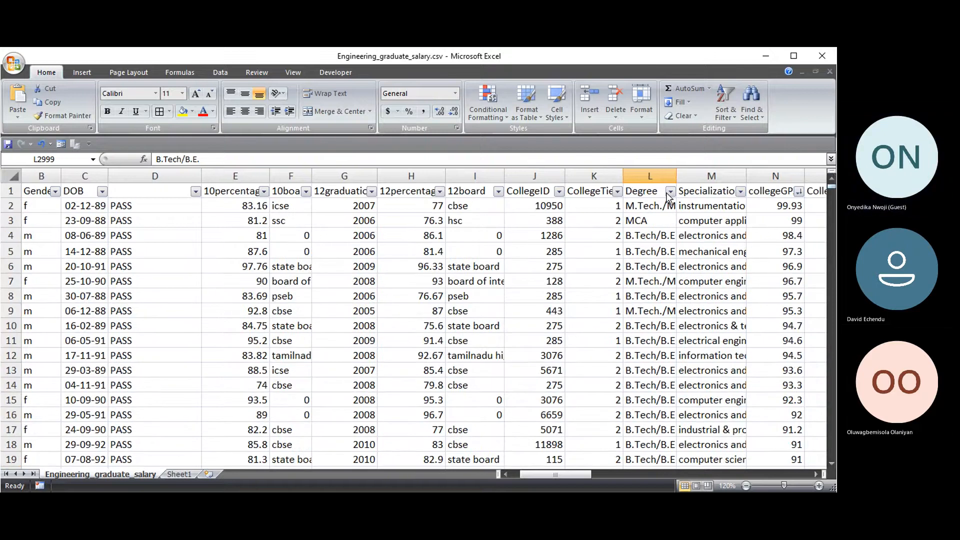
pyautogui.click(650, 205)
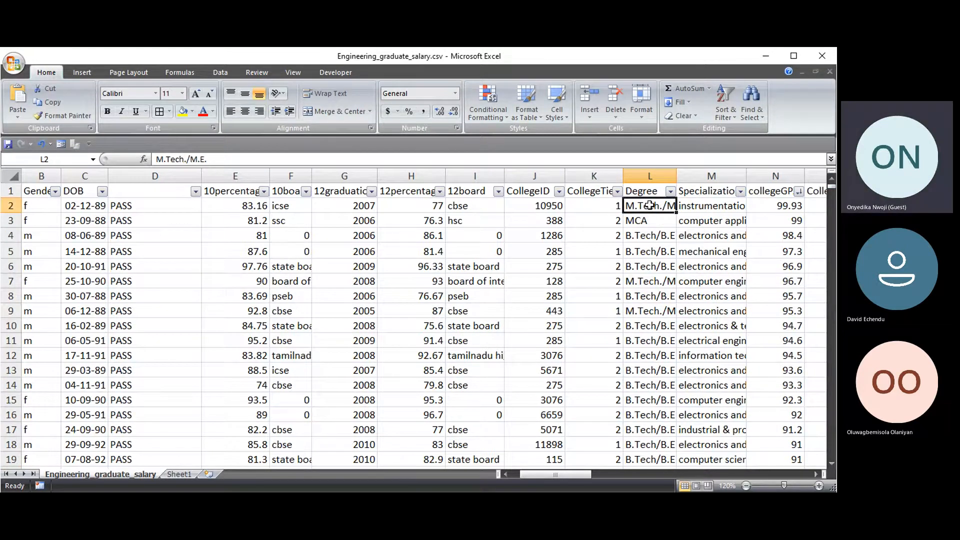
pyautogui.hotkey('ctrl', 'shift', 'Down')
pyautogui.hotkey('ctrl', 'c')
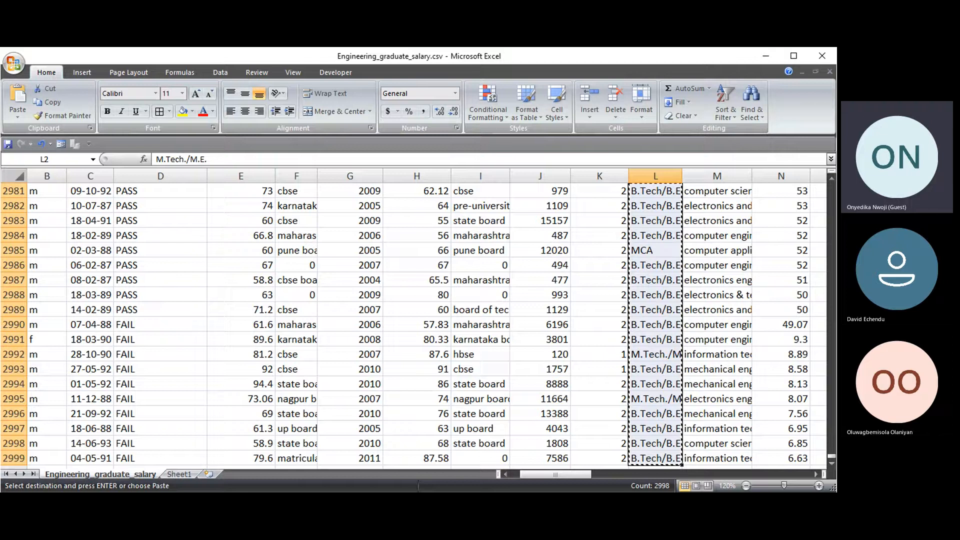
pyautogui.click(185, 475)
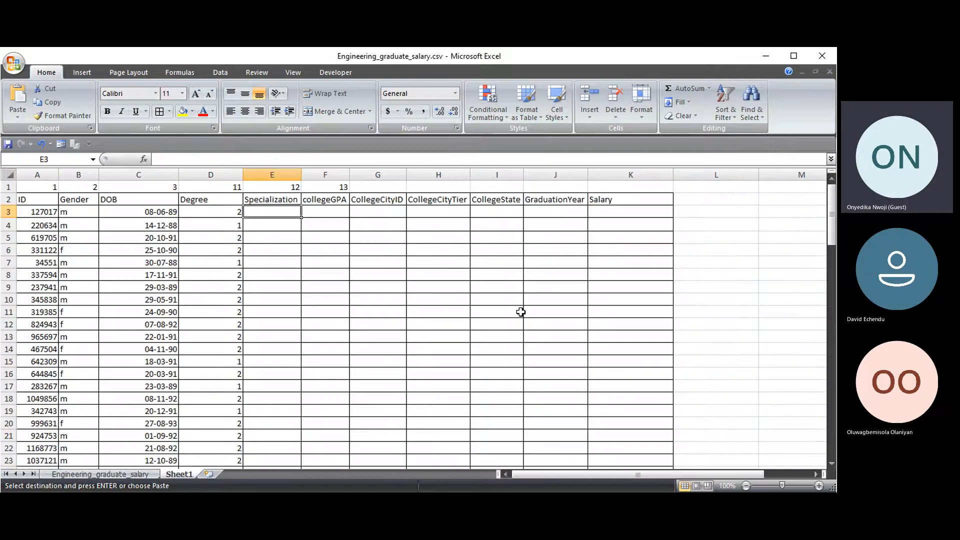
pyautogui.click(210, 474)
pyautogui.click(111, 208)
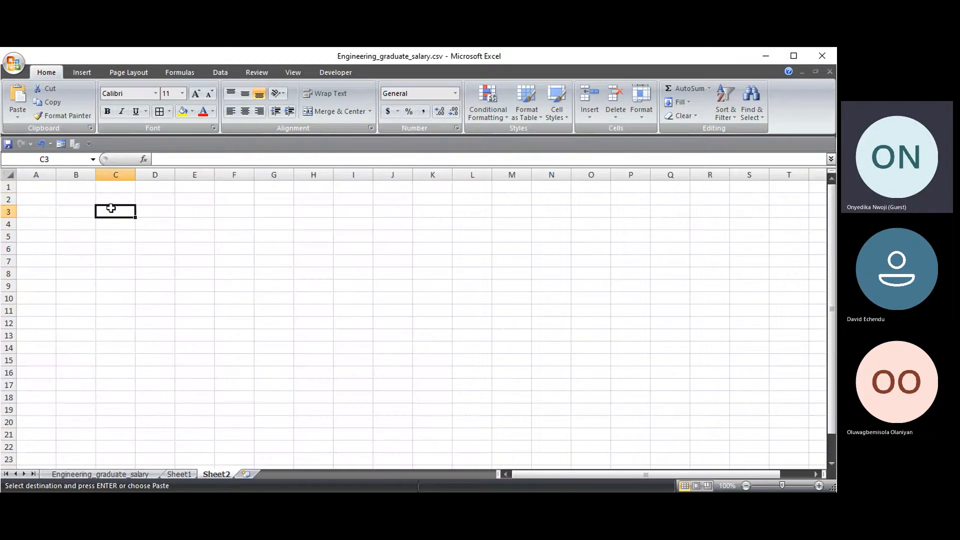
pyautogui.hotkey('ctrl', 'v')
# - Remove duplicate degrees in column C, leaving four, and widen column C
pyautogui.click(233, 72)
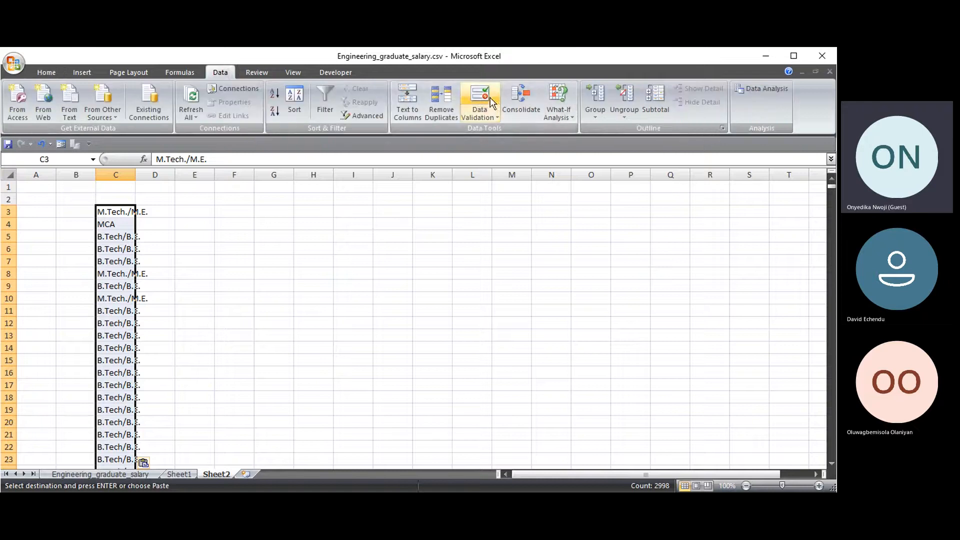
pyautogui.click(452, 115)
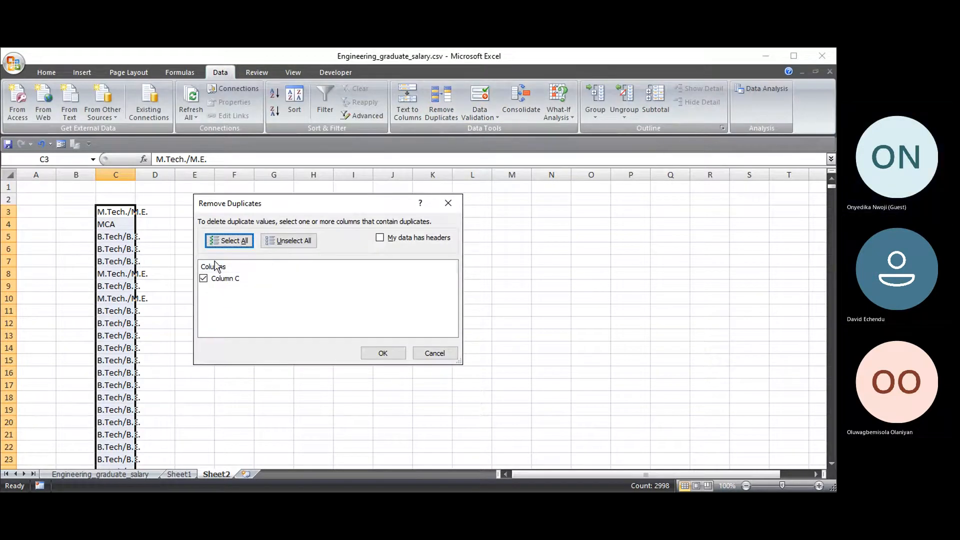
pyautogui.click(400, 355)
pyautogui.click(414, 315)
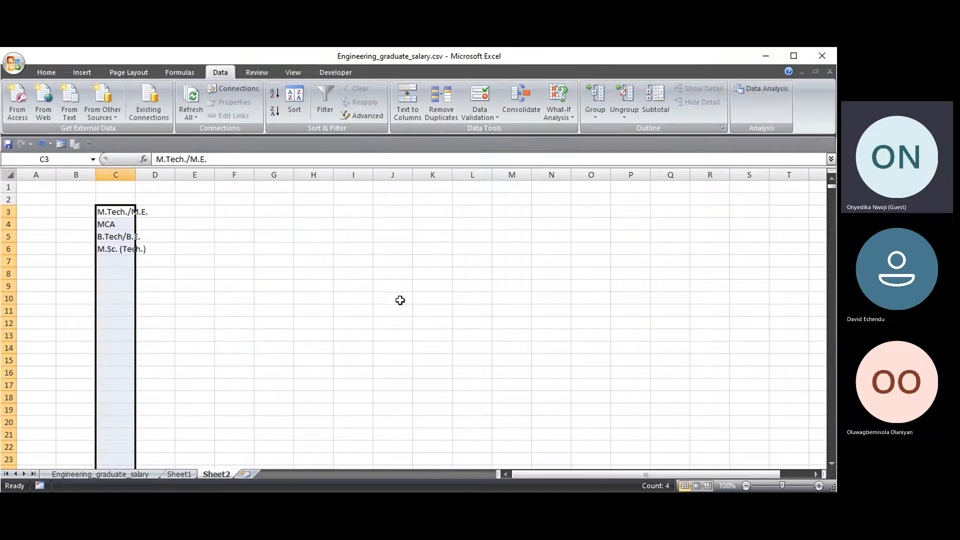
pyautogui.click(161, 213)
pyautogui.moveTo(135, 175); pyautogui.dragTo(156, 175)
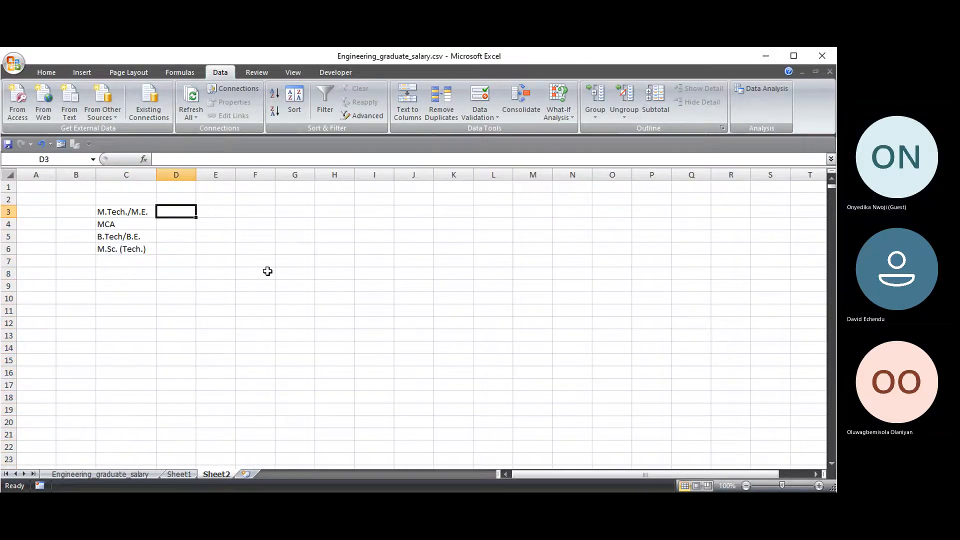
pyautogui.click(129, 199)
# - Add the headers DEGREE in C2 and NUMBER in D2
pyautogui.write('DEGRE')
pyautogui.press('BackSpace')
pyautogui.press('BackSpace')
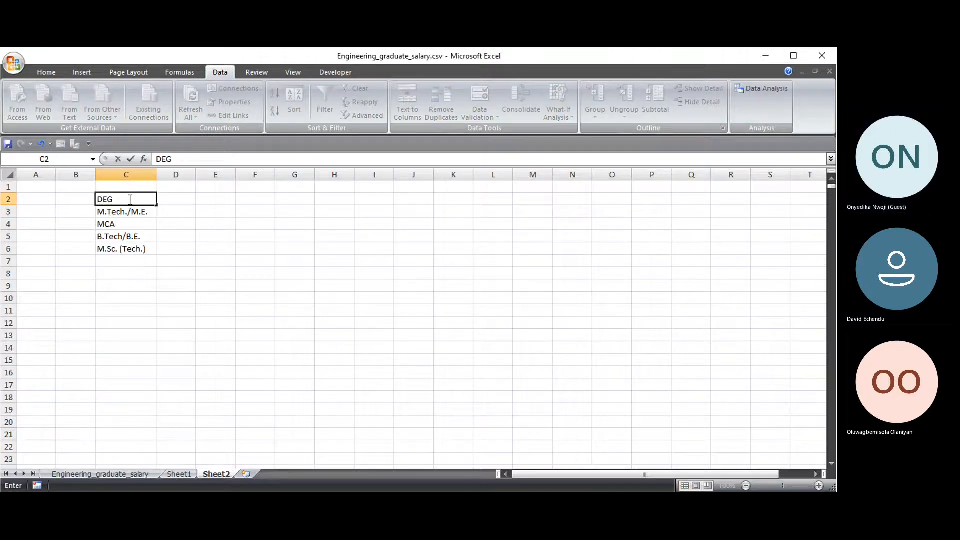
pyautogui.write('RWW')
pyautogui.press('BackSpace')
pyautogui.press('BackSpace')
pyautogui.write('EE')
pyautogui.click(162, 197)
pyautogui.write('NUMBER')
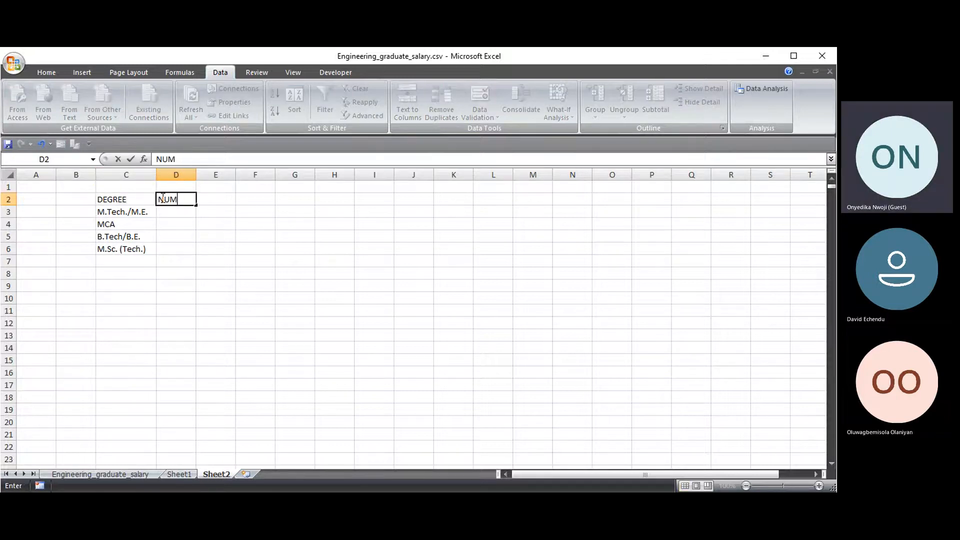
pyautogui.click(178, 259)
# - Apply All Borders to the C2:D6 degree table and widen column C
pyautogui.moveTo(122, 199); pyautogui.dragTo(177, 250)
pyautogui.click(45, 72)
pyautogui.click(159, 111)
pyautogui.moveTo(156, 174); pyautogui.dragTo(224, 176)
pyautogui.click(61, 476)
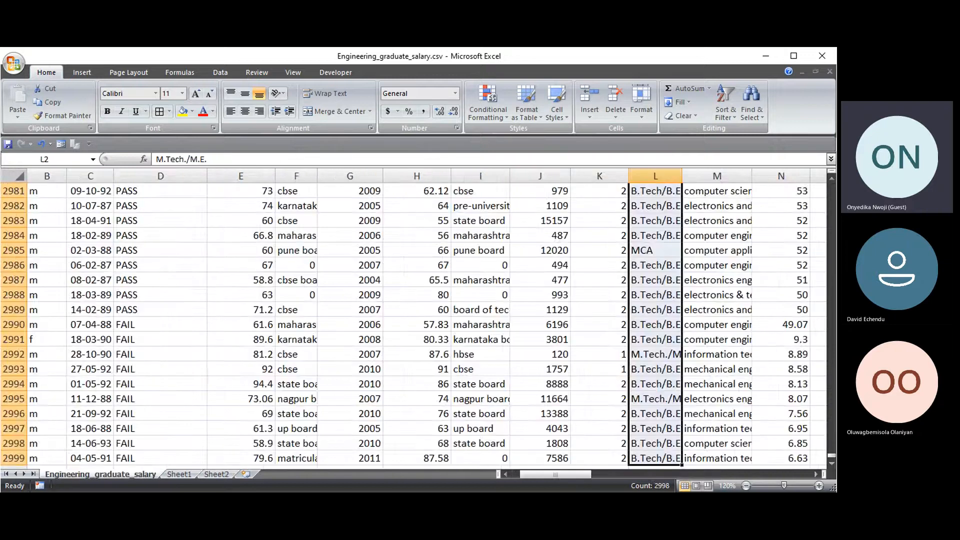
pyautogui.moveTo(832, 459); pyautogui.dragTo(830, 181)
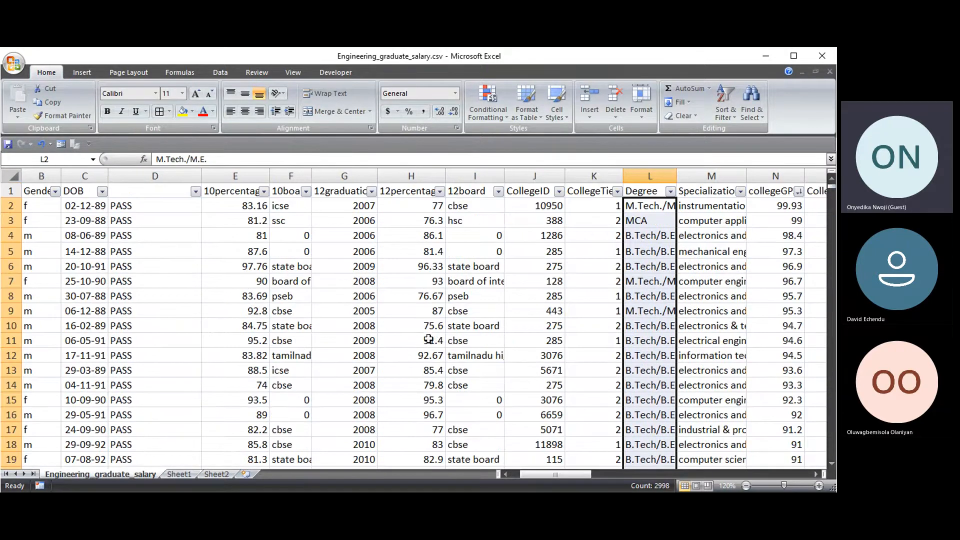
pyautogui.click(200, 475)
pyautogui.click(199, 210)
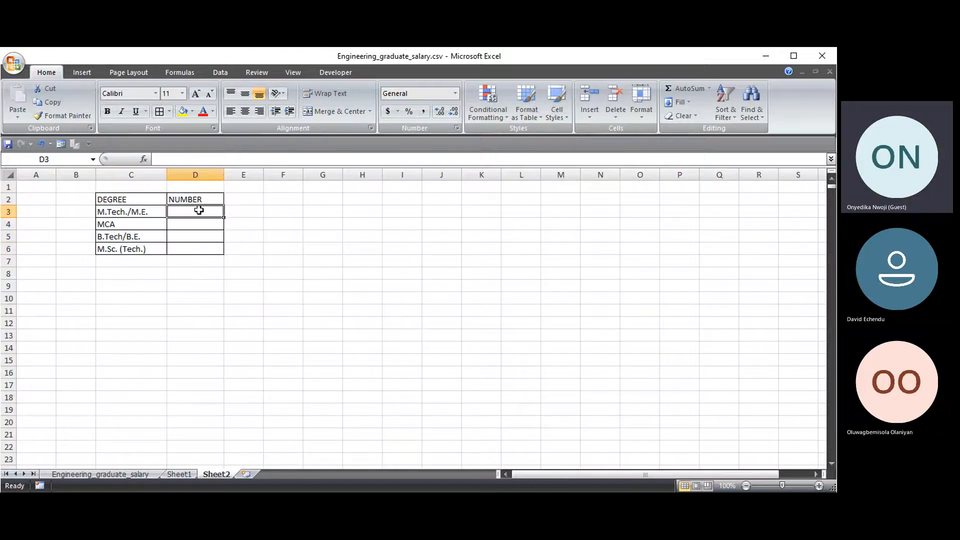
# - Begin D3's formula as =COUNTIF( using the autocomplete suggestion
pyautogui.write('=COUNT')
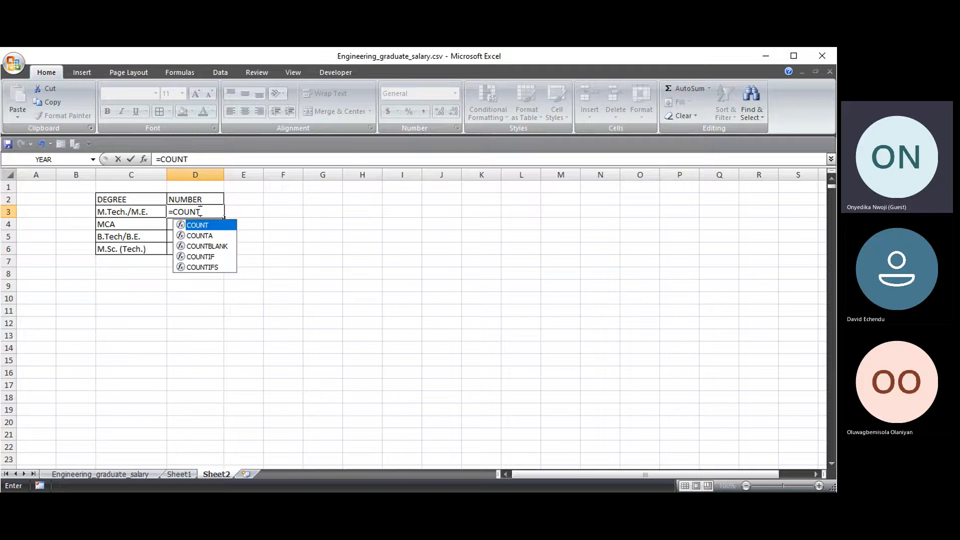
pyautogui.press('Down')
pyautogui.press('Down')
pyautogui.press('Down')
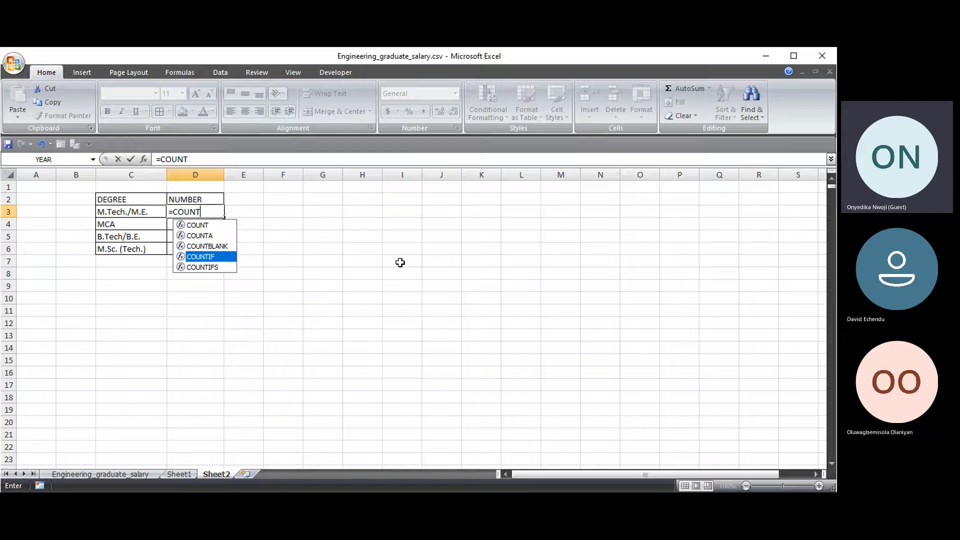
pyautogui.press('Tab')
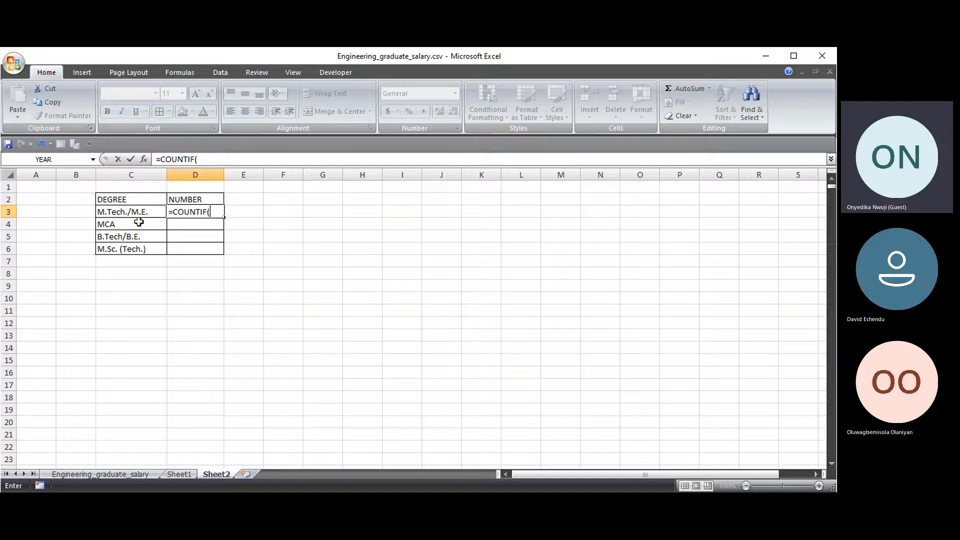
# - Set the COUNTIF range to the data sheet's absolute Degree column $L$2:$L$2999
pyautogui.click(140, 475)
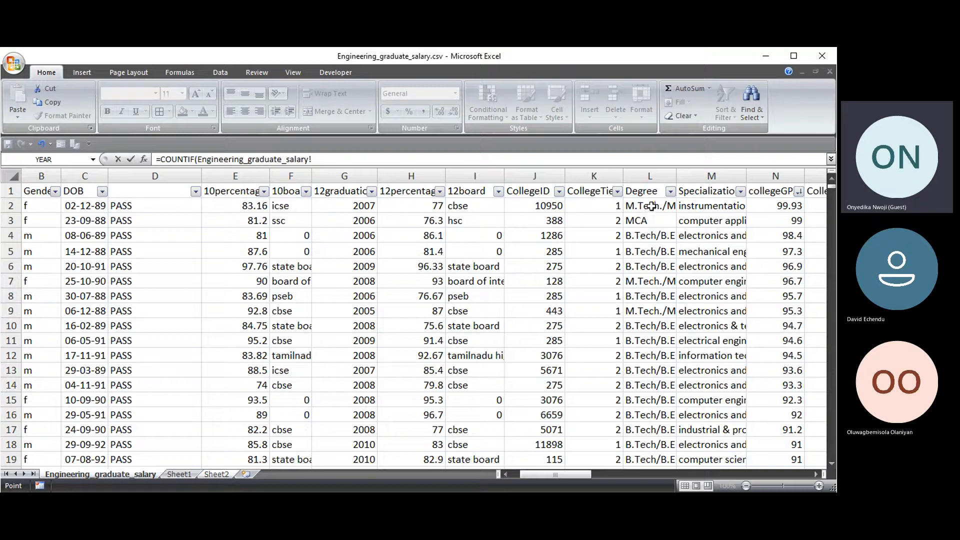
pyautogui.click(652, 204)
pyautogui.hotkey('ctrl', 'shift', 'Down')
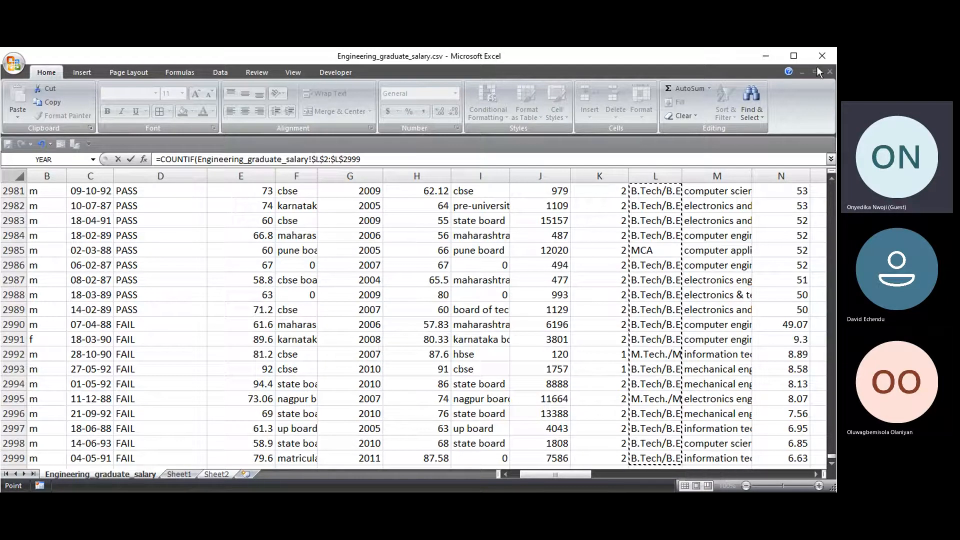
pyautogui.press('F4')
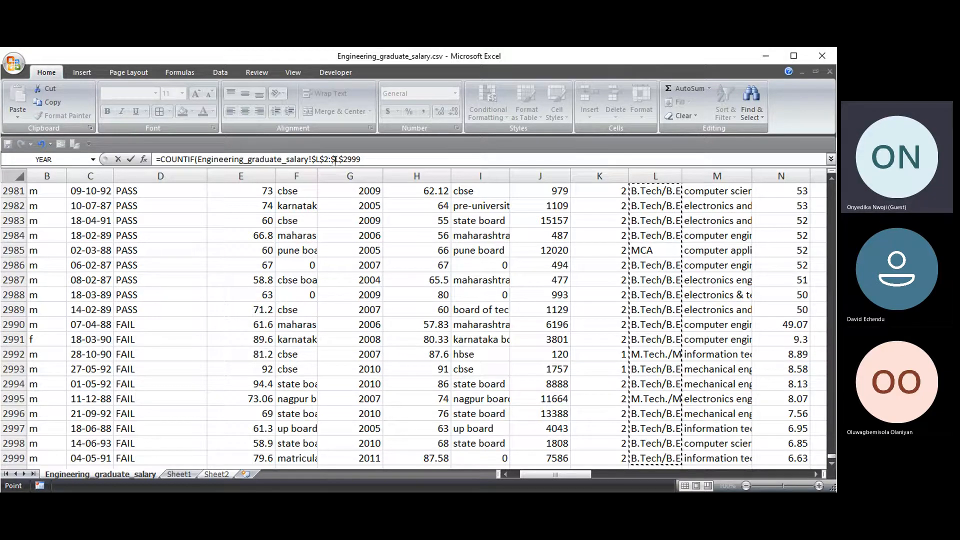
pyautogui.moveTo(331, 159); pyautogui.dragTo(343, 160)
pyautogui.click(364, 160)
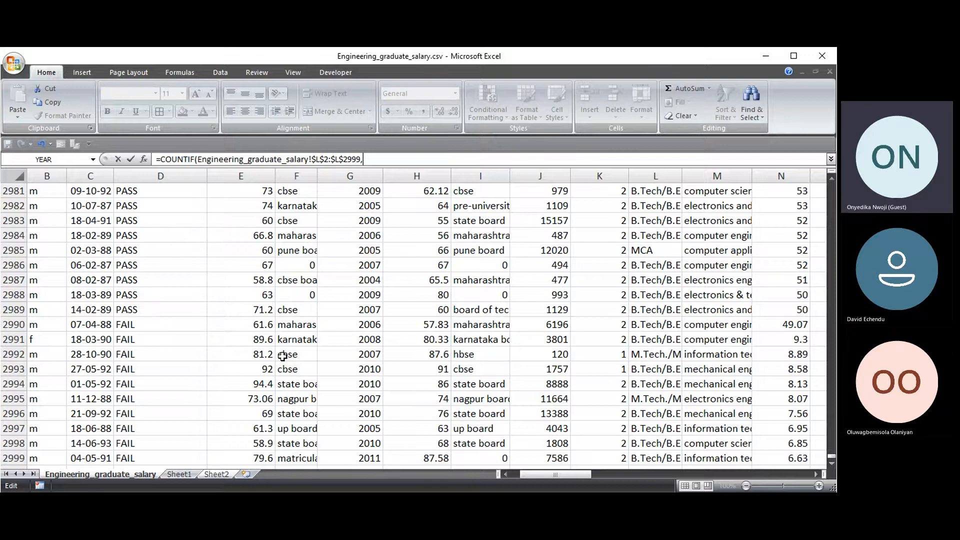
# - Use Sheet2!C3 as criteria and fill D3:D6, giving 40, 200, 2757 and 1
pyautogui.click(228, 474)
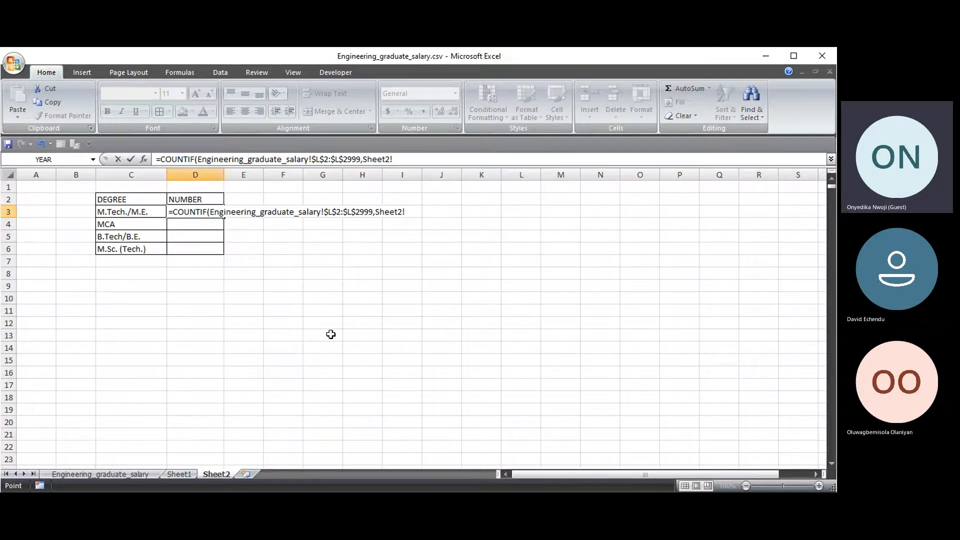
pyautogui.click(121, 213)
pyautogui.write(')')
pyautogui.press('Return')
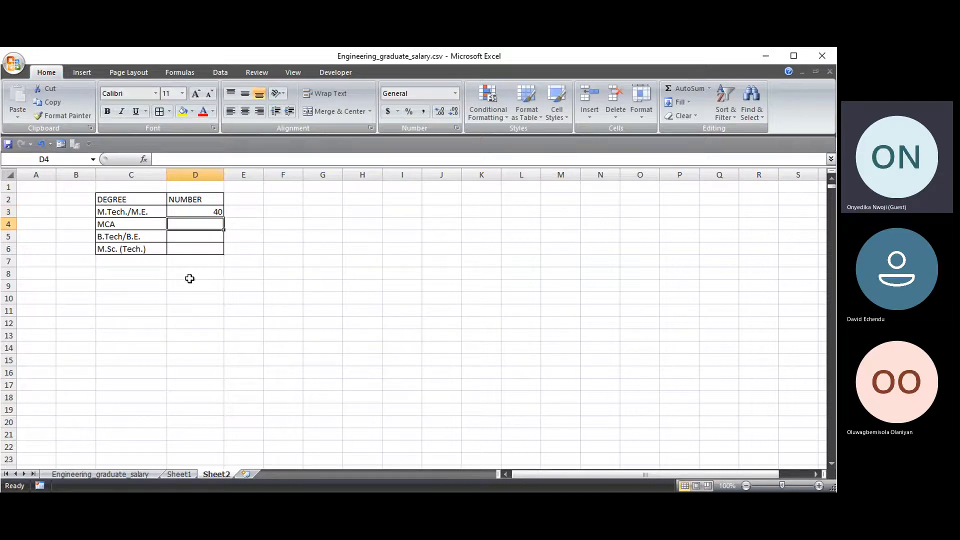
pyautogui.click(204, 211)
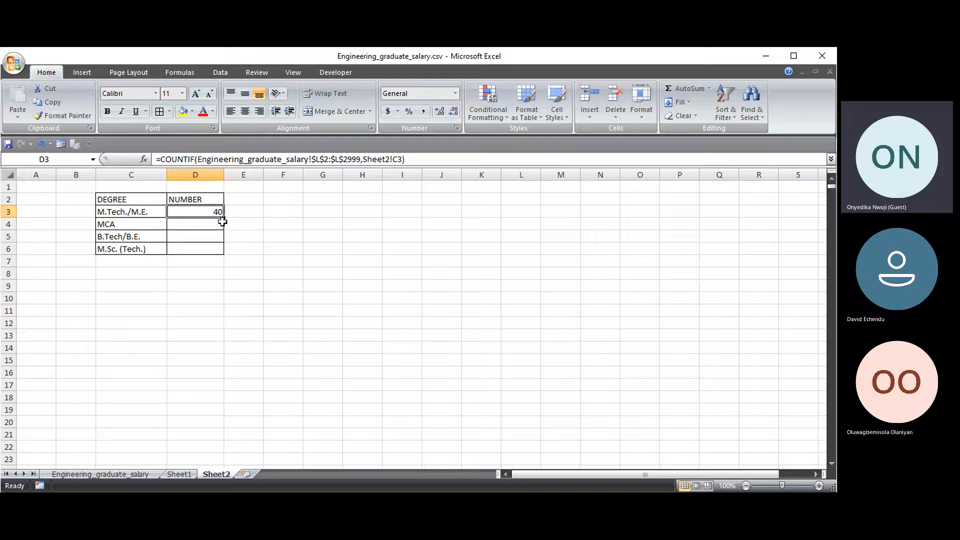
pyautogui.moveTo(222, 217); pyautogui.dragTo(223, 253)
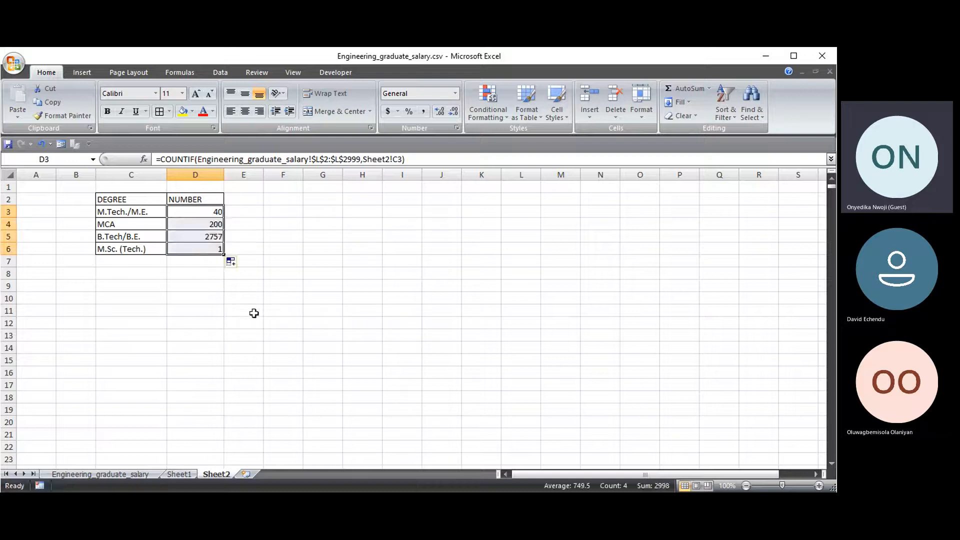
# - Label C7 TOTAL and enter =SUM(D3:D6) in D7, showing 2998
pyautogui.click(242, 225)
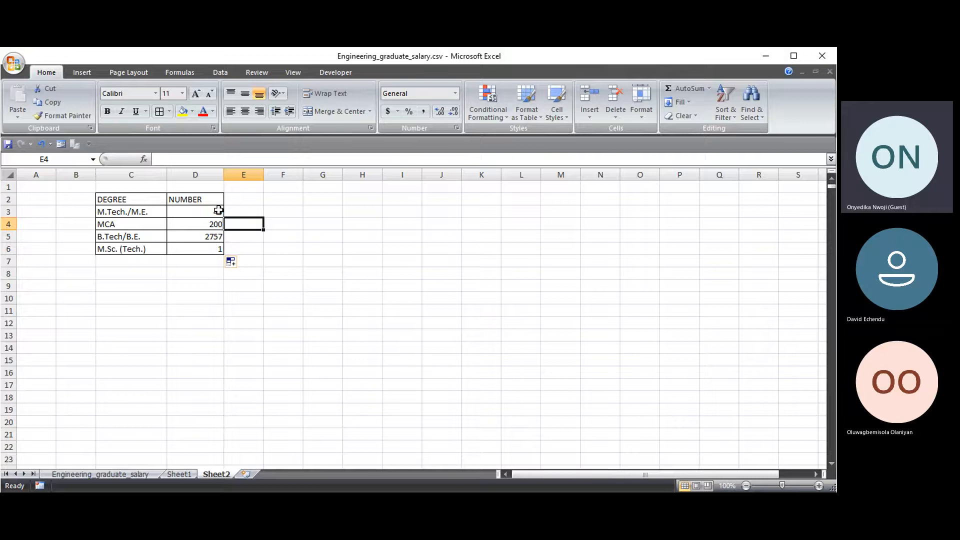
pyautogui.click(127, 261)
pyautogui.write('TOTA')
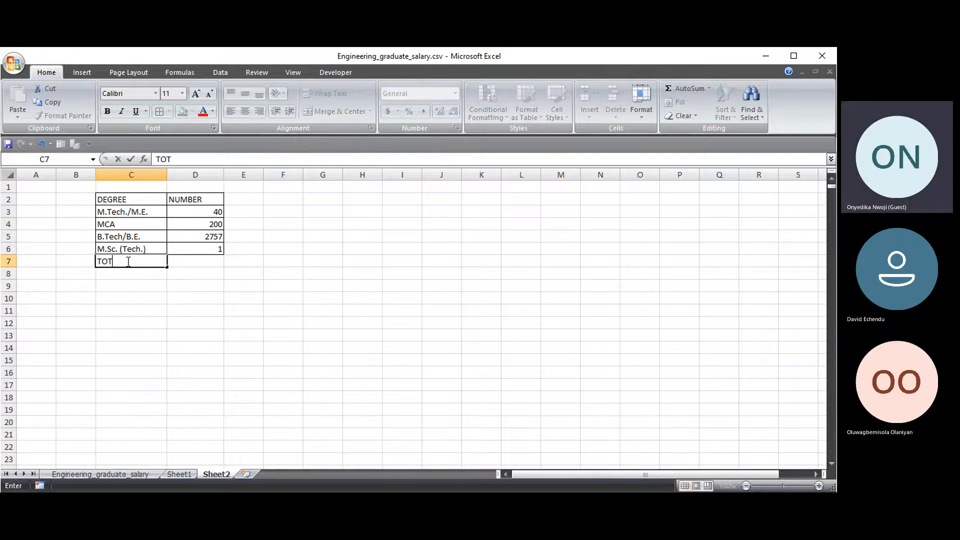
pyautogui.click(184, 260)
pyautogui.moveTo(150, 263); pyautogui.dragTo(215, 266)
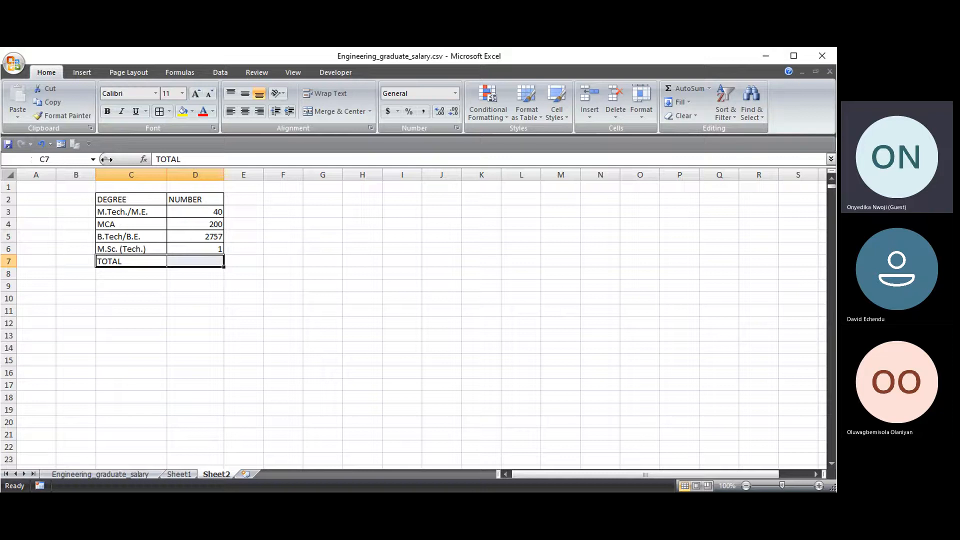
pyautogui.click(202, 263)
pyautogui.write('=SUM(')
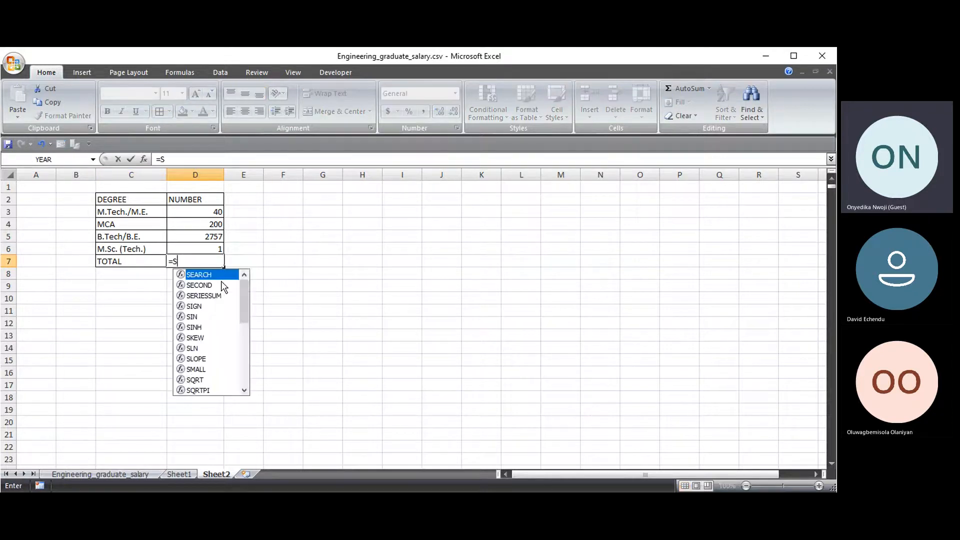
pyautogui.moveTo(200, 211); pyautogui.dragTo(220, 246)
pyautogui.press('Return')
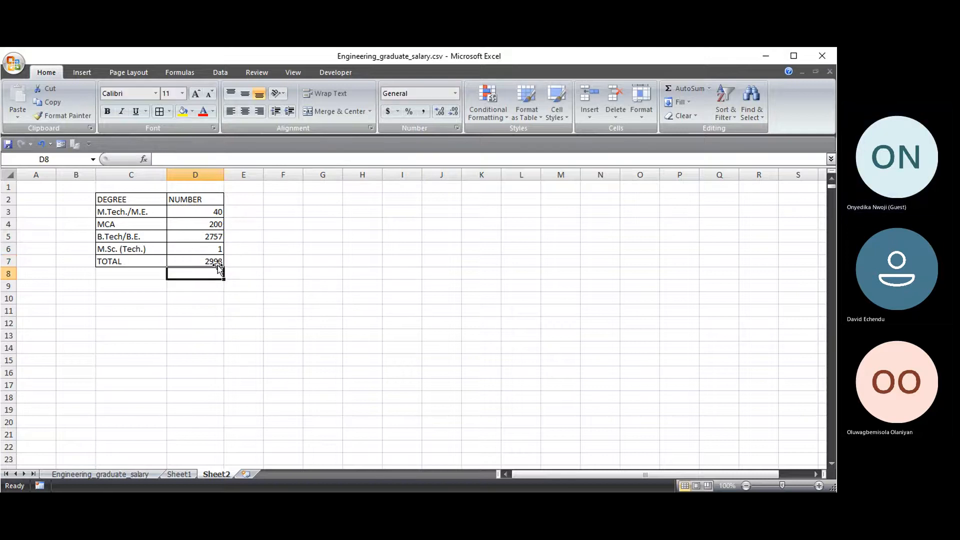
pyautogui.click(245, 264)
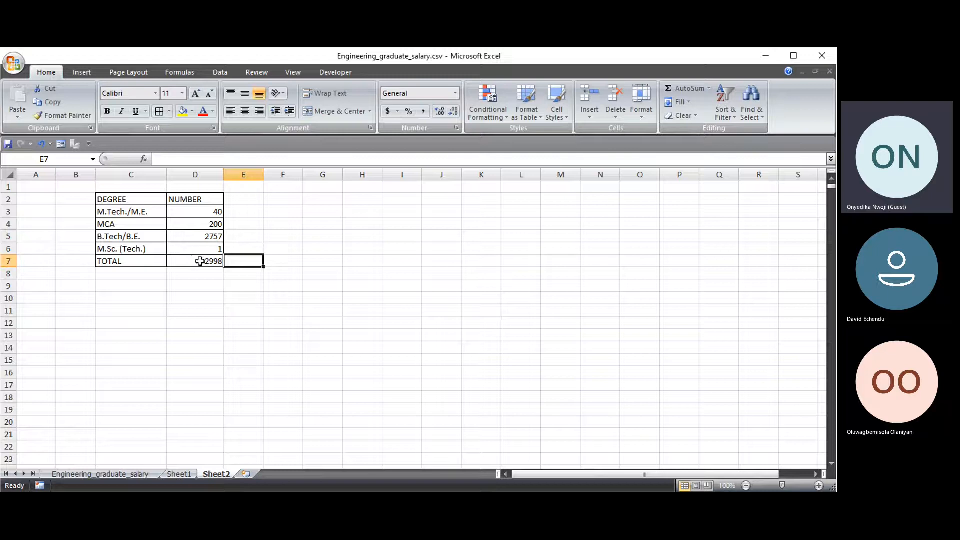
pyautogui.click(200, 212)
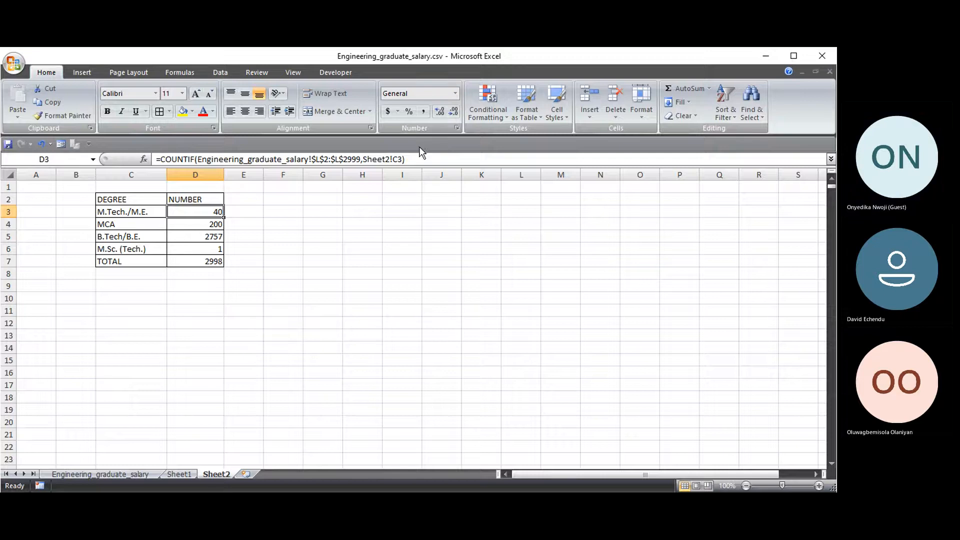
# - Rename the D2 header to NUMBER OF FEMALE and fit column D to it
pyautogui.moveTo(405, 159); pyautogui.dragTo(367, 159)
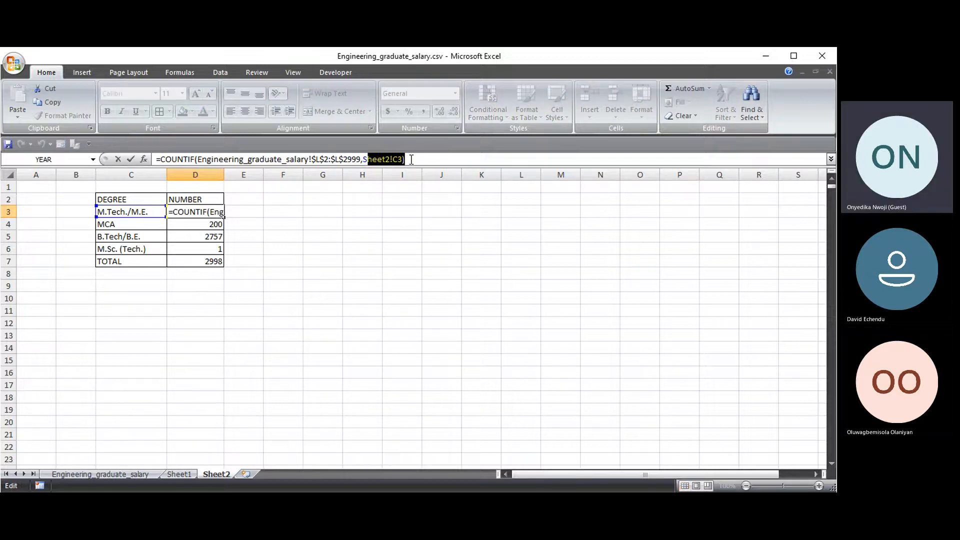
pyautogui.click(265, 226)
pyautogui.click(219, 201)
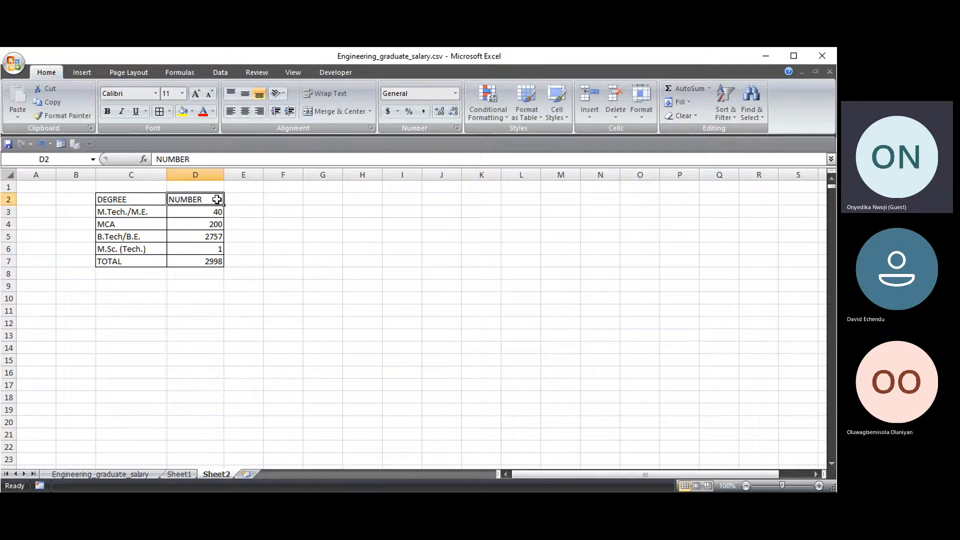
pyautogui.doubleClick(212, 200)
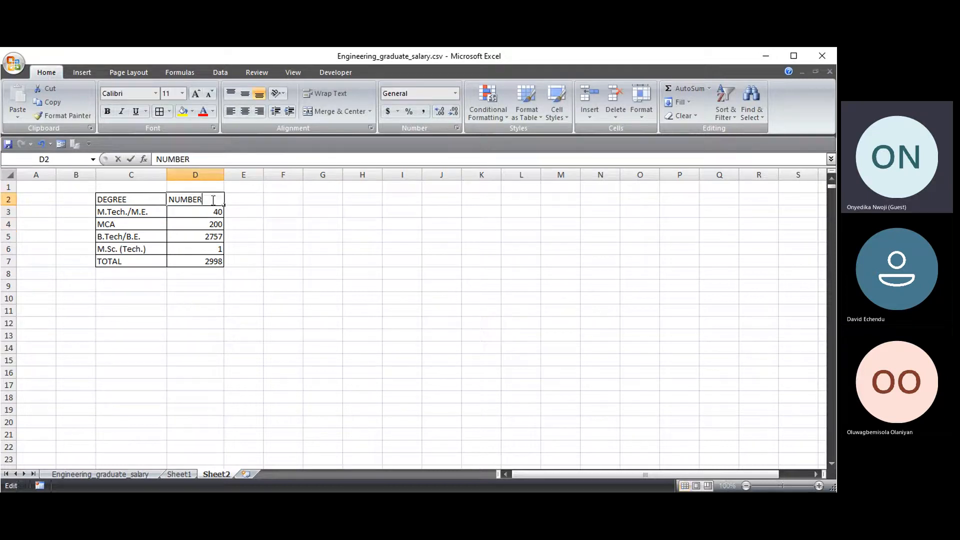
pyautogui.write('F')
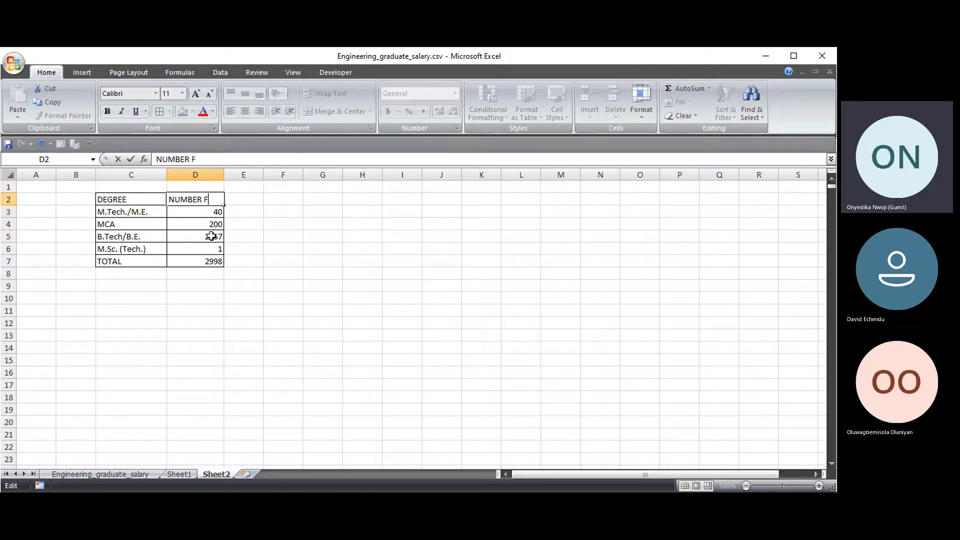
pyautogui.press('Return')
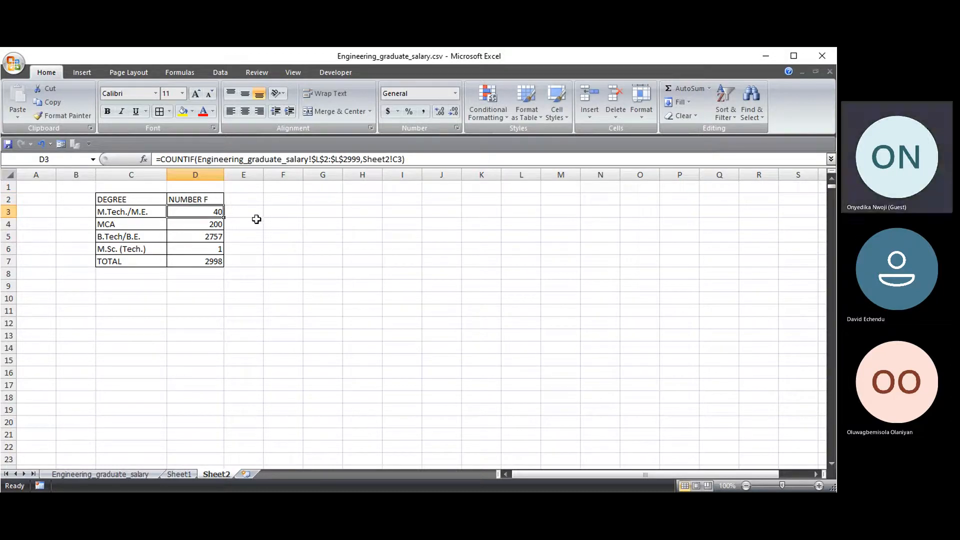
pyautogui.doubleClick(216, 200)
pyautogui.press('BackSpace')
pyautogui.write('OF FEMALE')
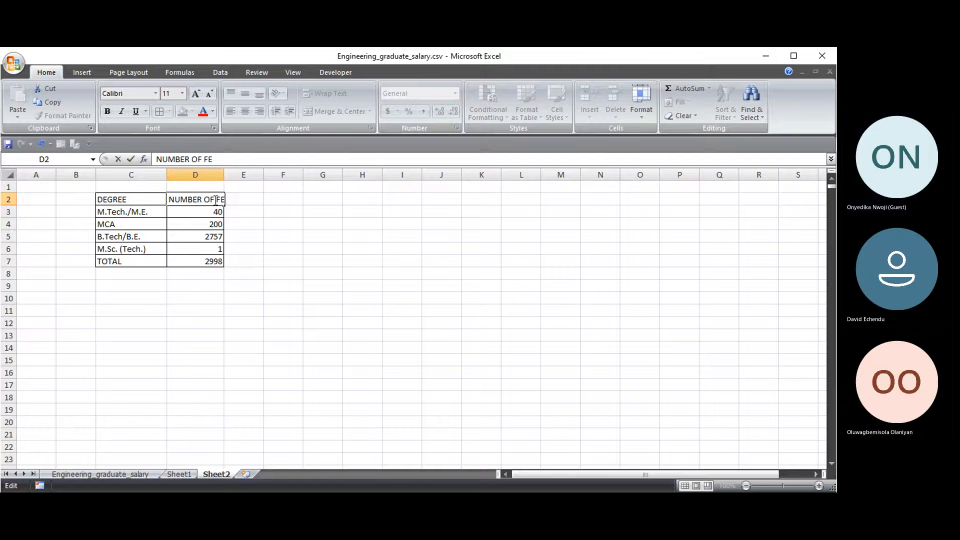
pyautogui.click(285, 238)
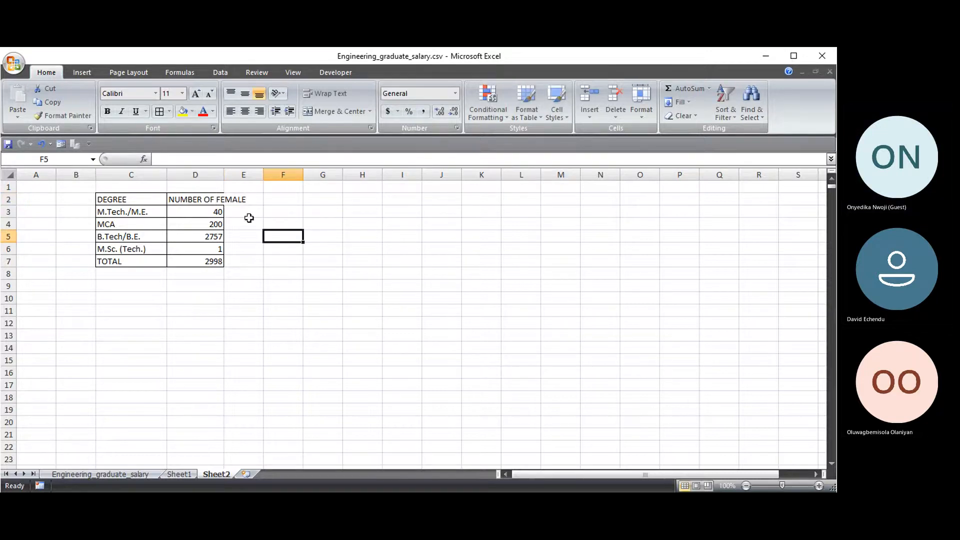
pyautogui.doubleClick(224, 174)
# - Strip D3's old COUNTIF arguments and change the function to COUNTIFS(
pyautogui.click(223, 212)
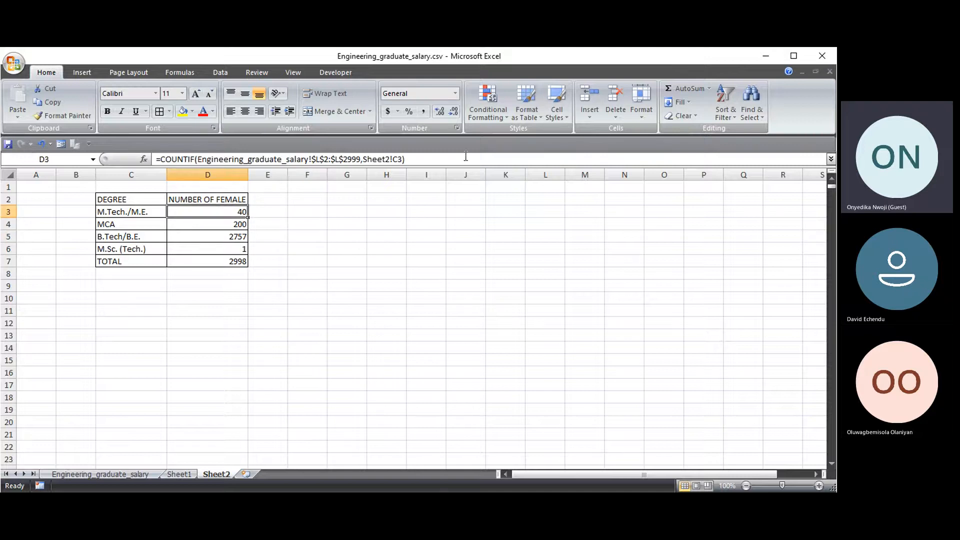
pyautogui.moveTo(444, 160); pyautogui.dragTo(288, 160)
pyautogui.click(206, 164)
pyautogui.moveTo(207, 164); pyautogui.dragTo(231, 181)
pyautogui.press('BackSpace')
pyautogui.press('BackSpace')
pyautogui.press('BackSpace')
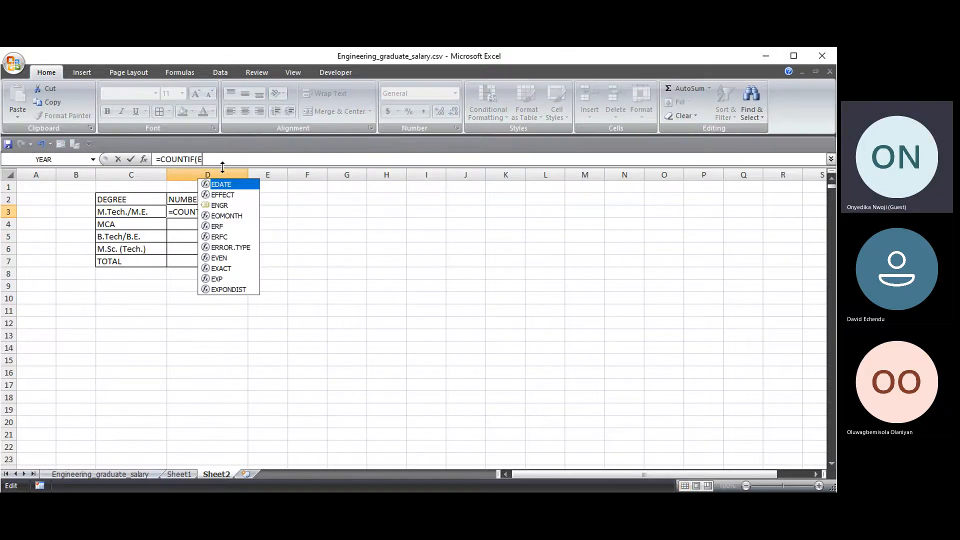
pyautogui.press('BackSpace')
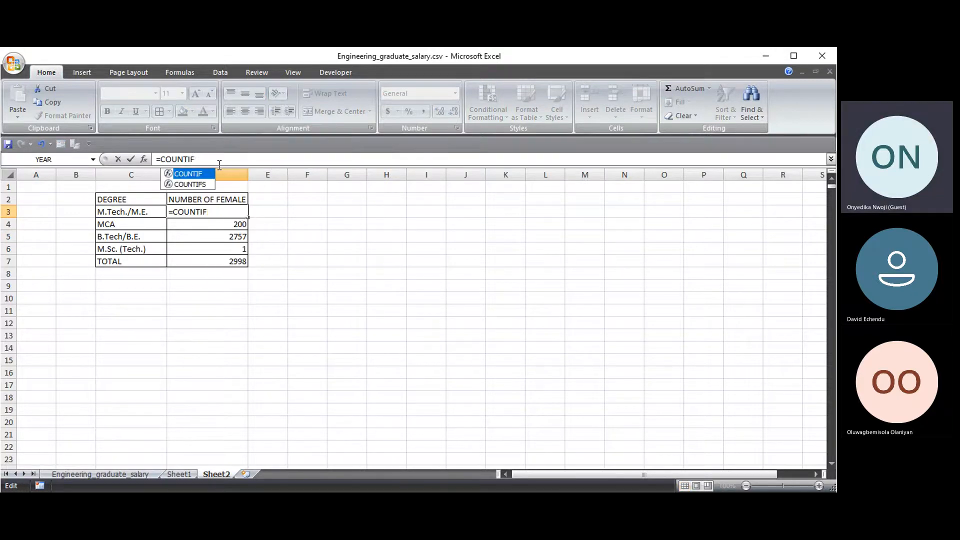
pyautogui.write('S')
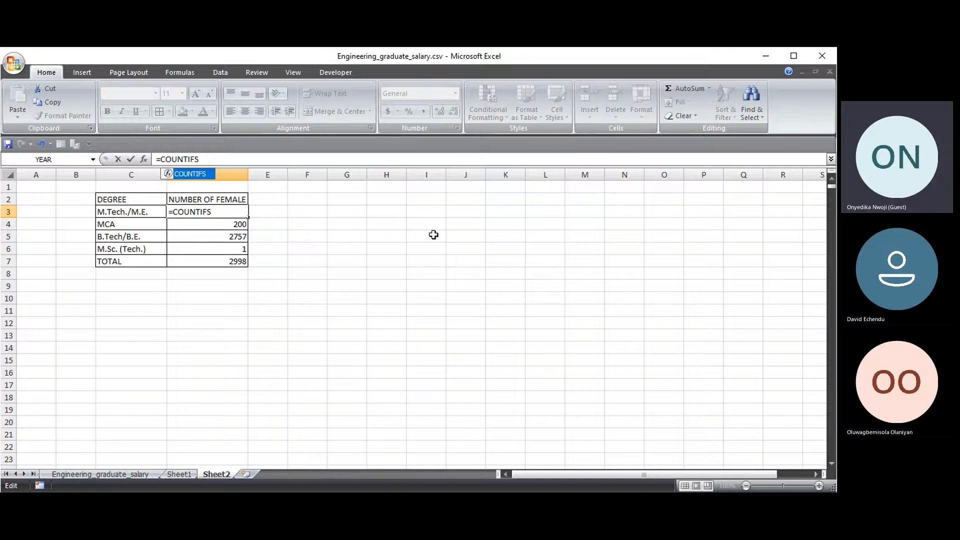
pyautogui.write('(')
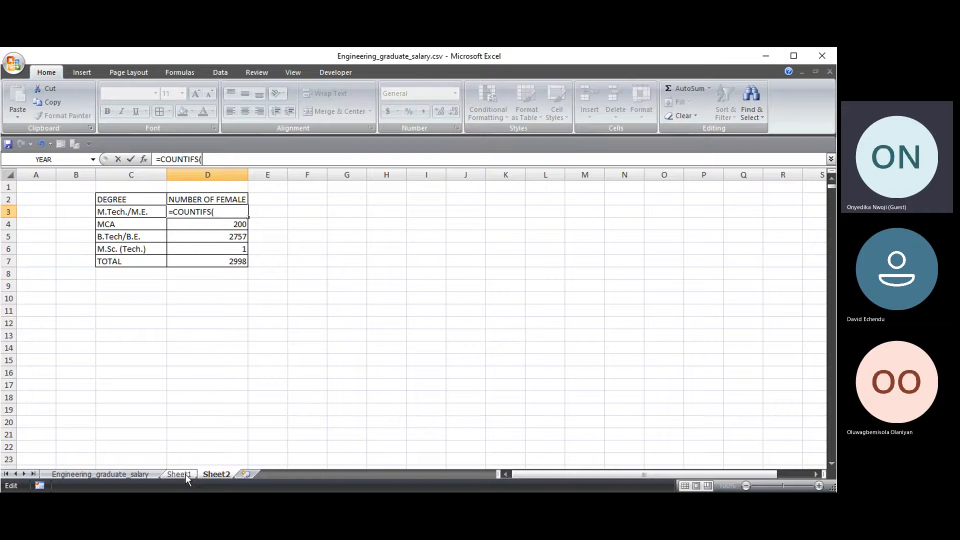
# - Add the absolute gender range $B$2:$B$2999 with criterion "f" to the COUNTIFS
pyautogui.click(109, 472)
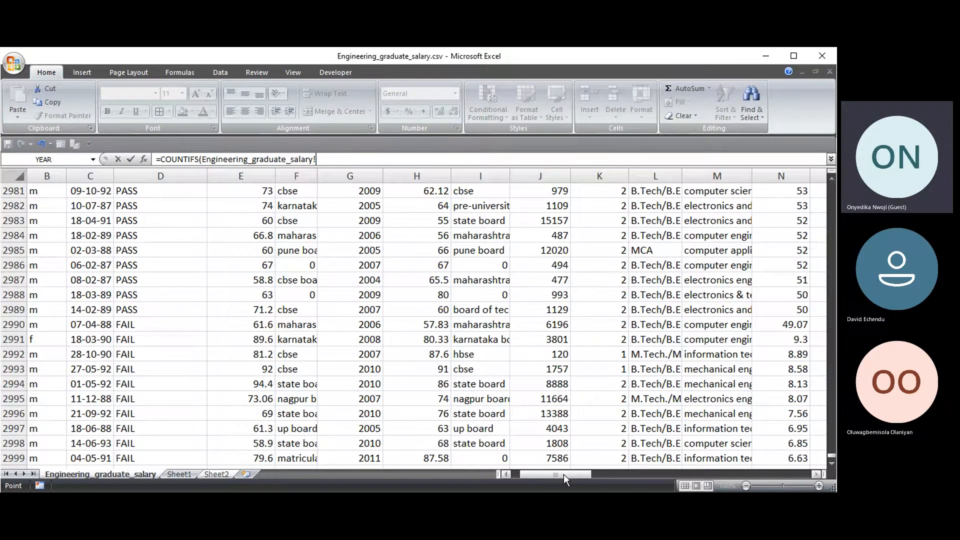
pyautogui.moveTo(564, 474); pyautogui.dragTo(555, 474)
pyautogui.moveTo(831, 459); pyautogui.dragTo(831, 181)
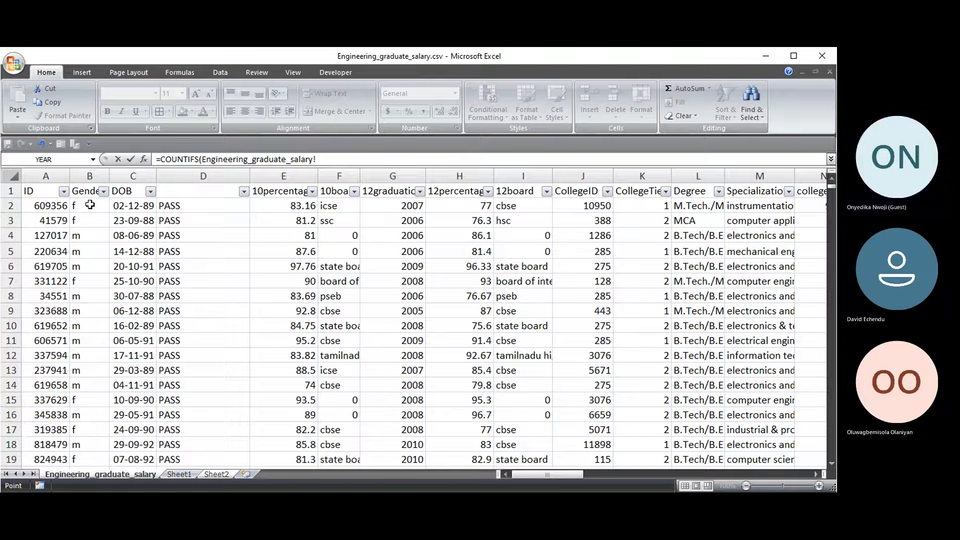
pyautogui.click(91, 205)
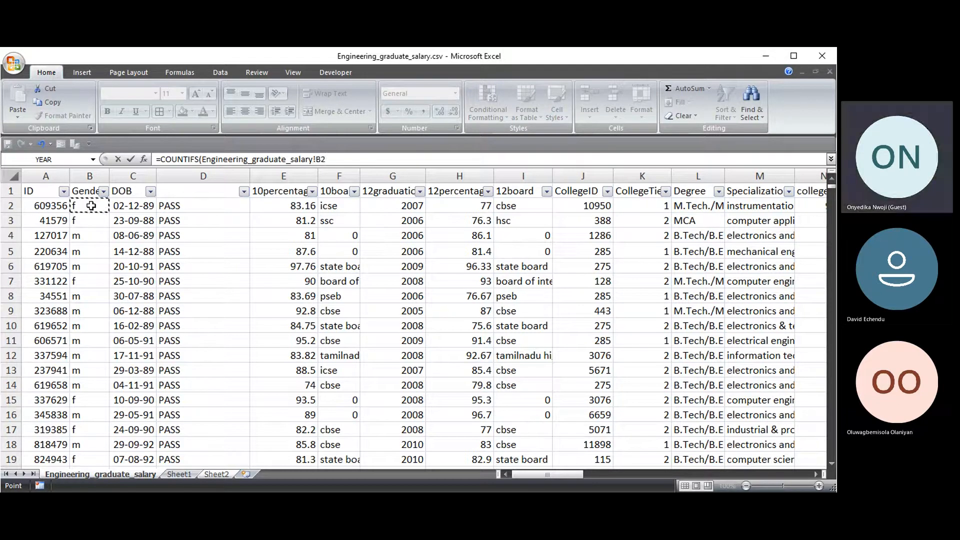
pyautogui.write(':B2999')
pyautogui.press('F4')
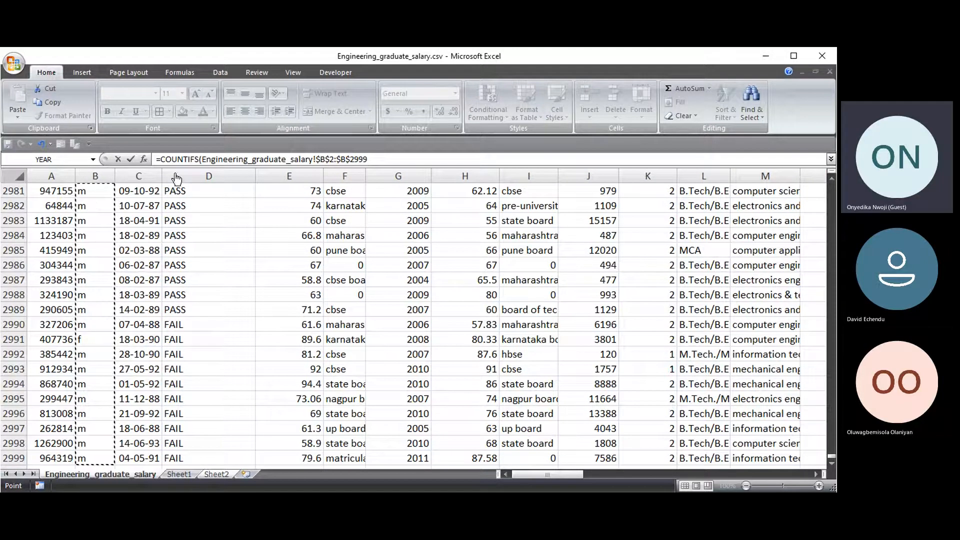
pyautogui.write(',')
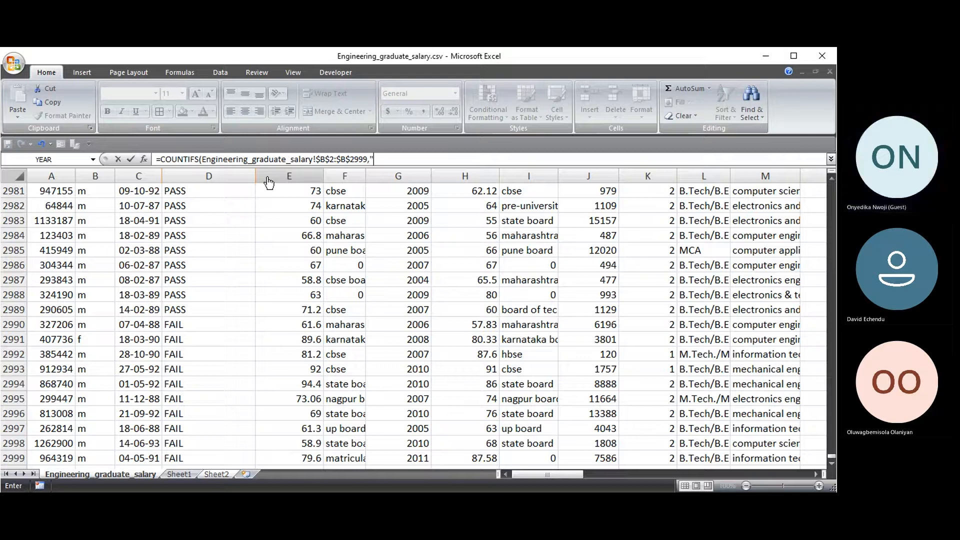
pyautogui.write('F')
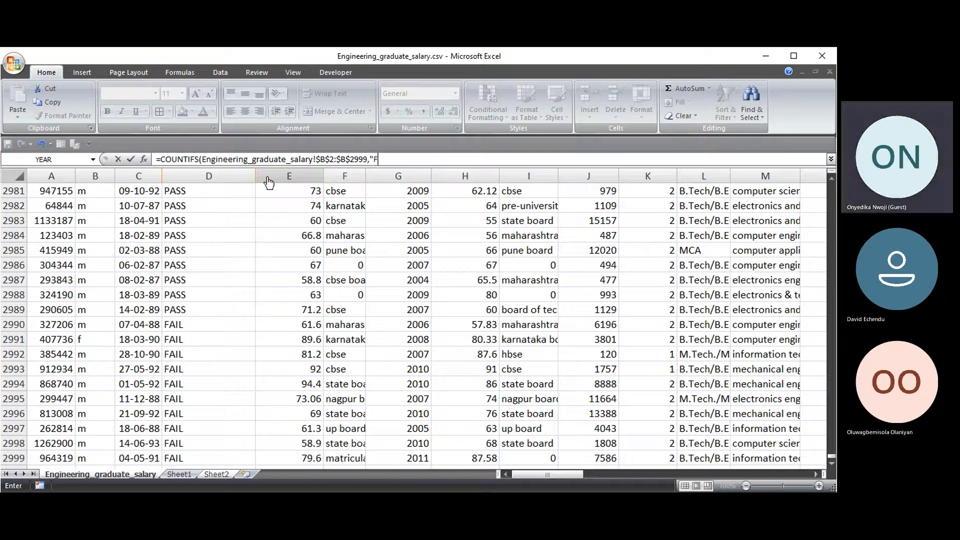
pyautogui.write('f')
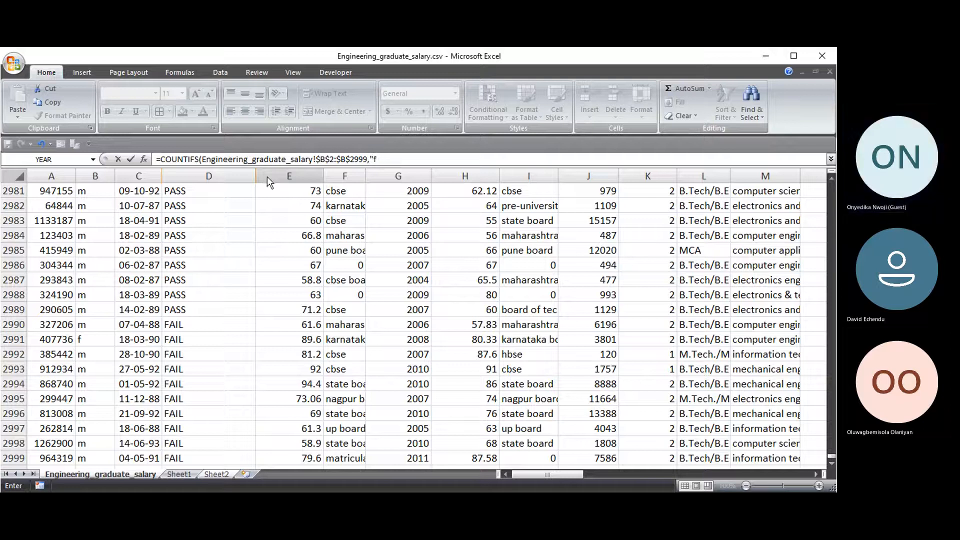
pyautogui.write('",')
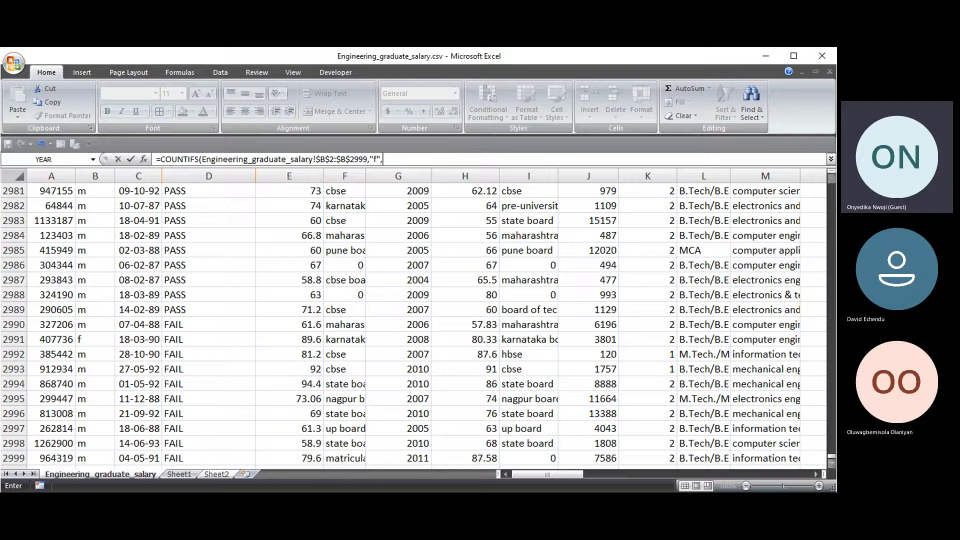
# - Add the absolute Degree range $L$2:$L$2999 as the second criteria range
pyautogui.moveTo(831, 460); pyautogui.dragTo(831, 182)
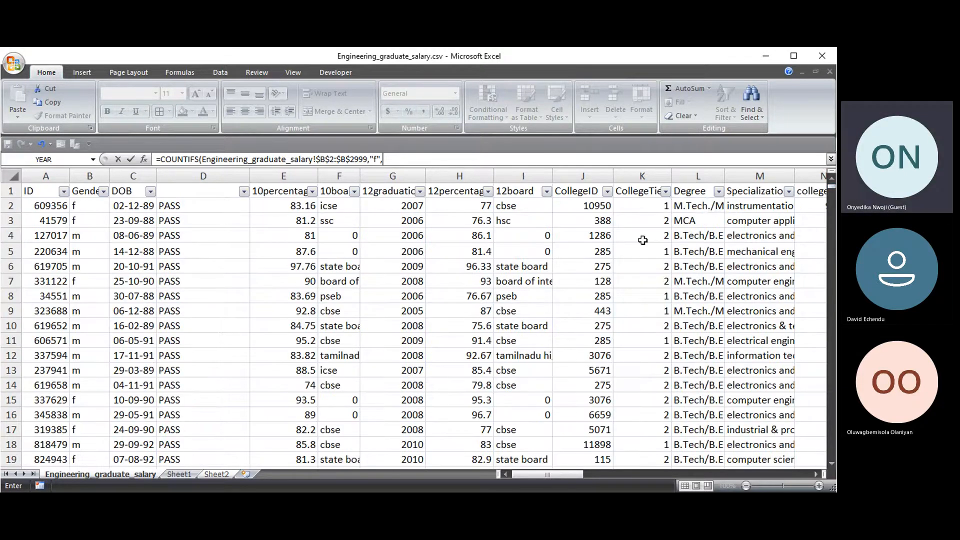
pyautogui.click(699, 206)
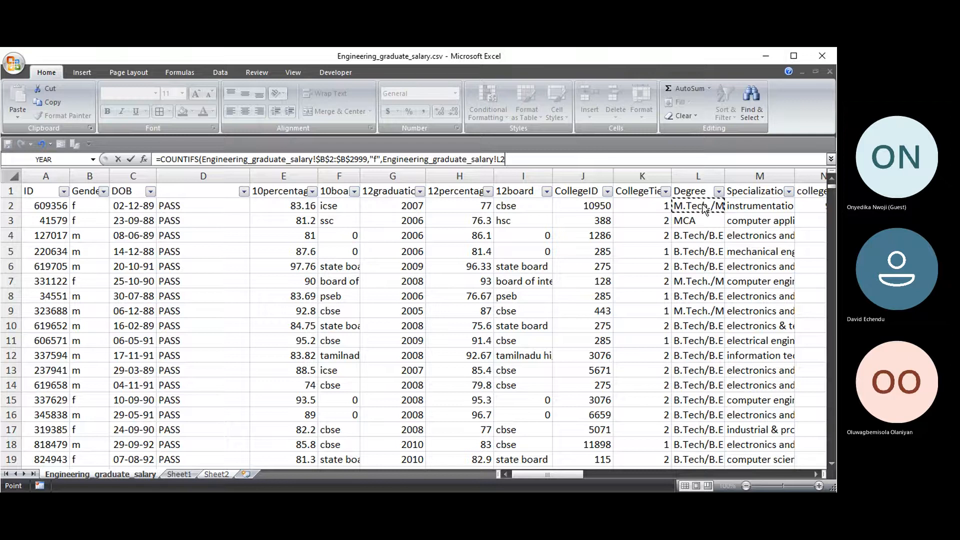
pyautogui.hotkey('ctrl', 'shift', 'Down')
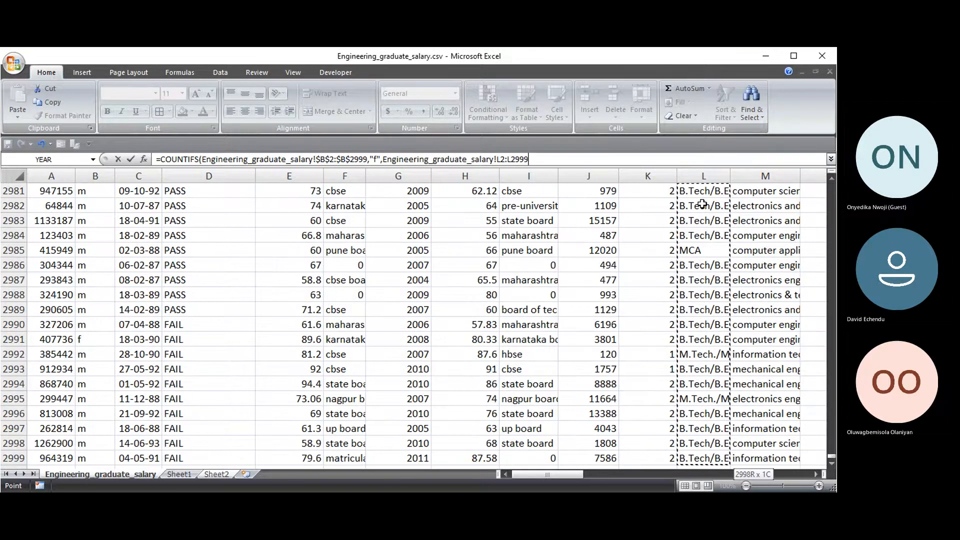
pyautogui.press('F4')
pyautogui.write(',')
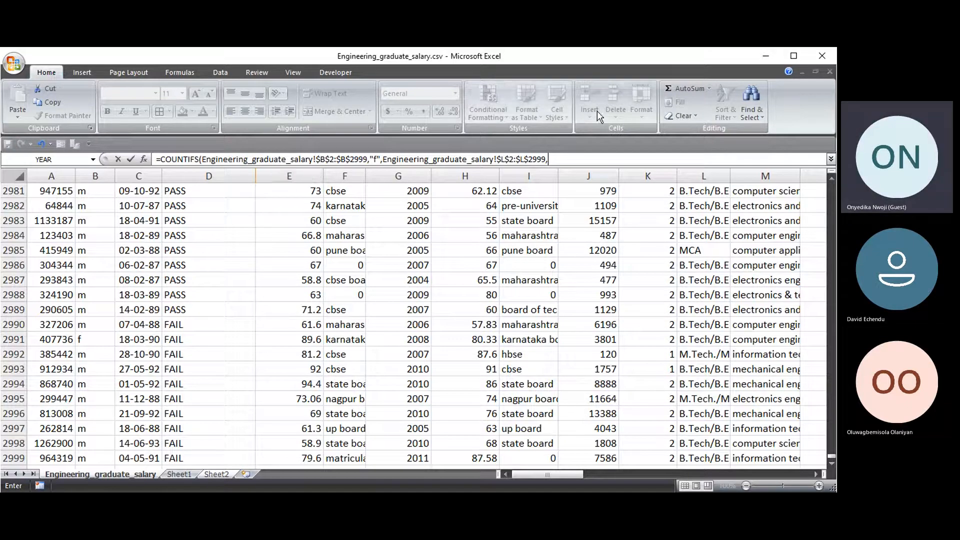
pyautogui.press('BackSpace')
pyautogui.write(',')
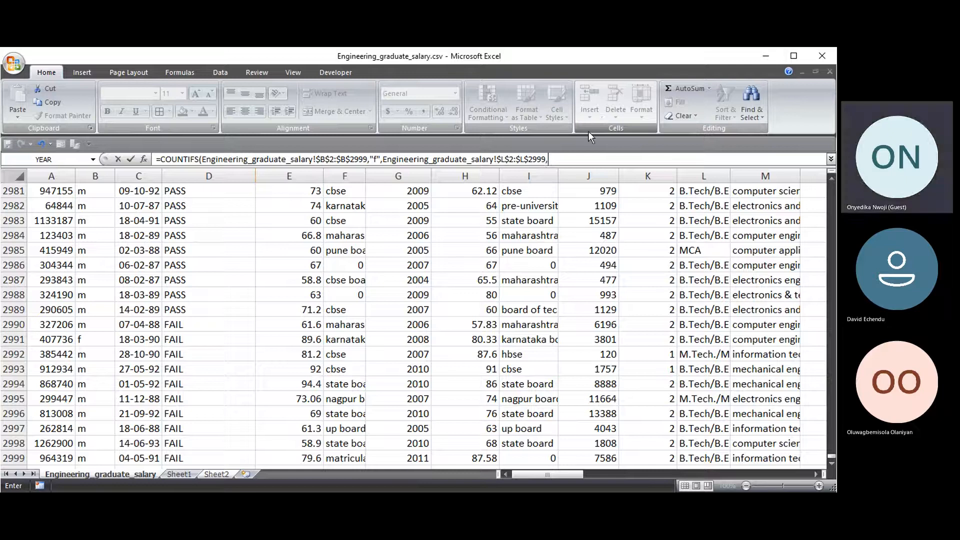
pyautogui.click(224, 475)
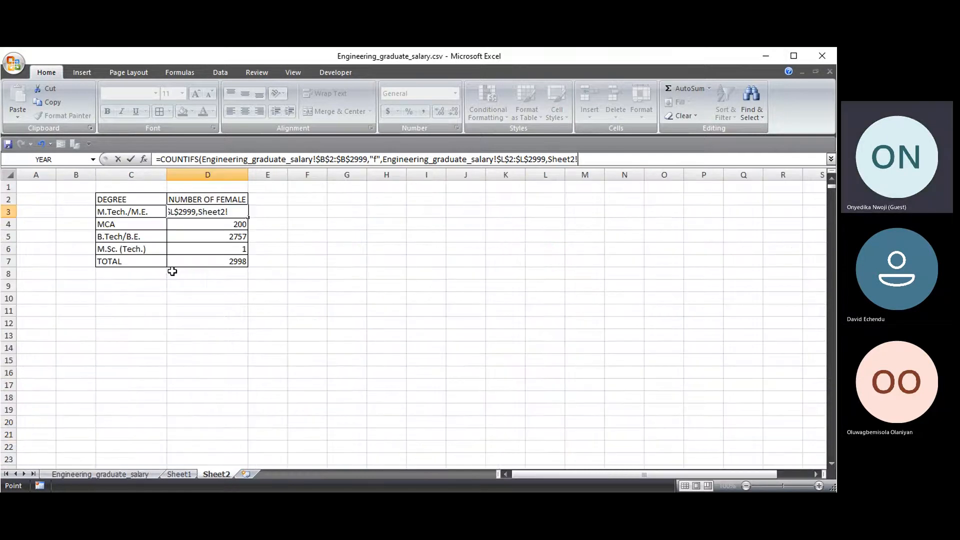
# - Use C3 as the degree criterion and fill D3:D6, giving 7, 47, 662 and 0
pyautogui.click(140, 212)
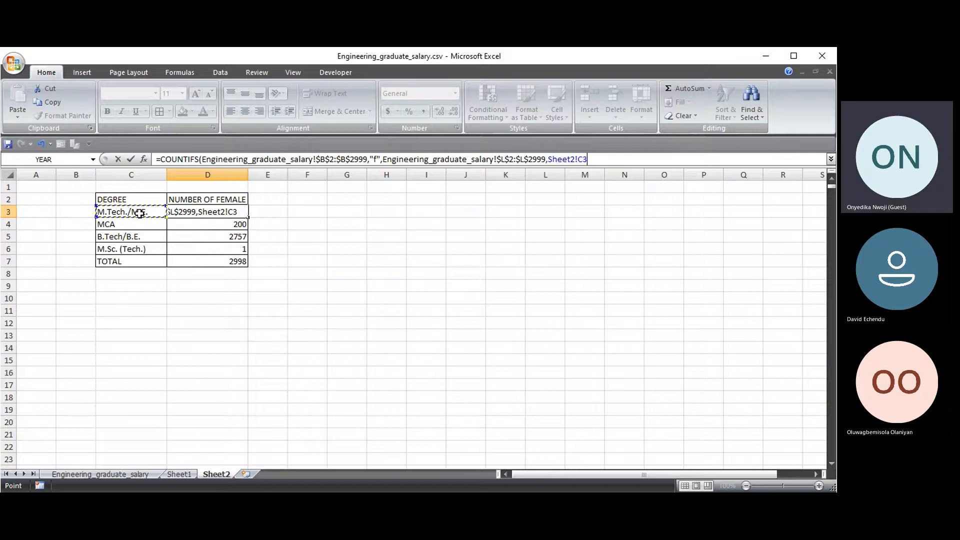
pyautogui.write(')')
pyautogui.press('Return')
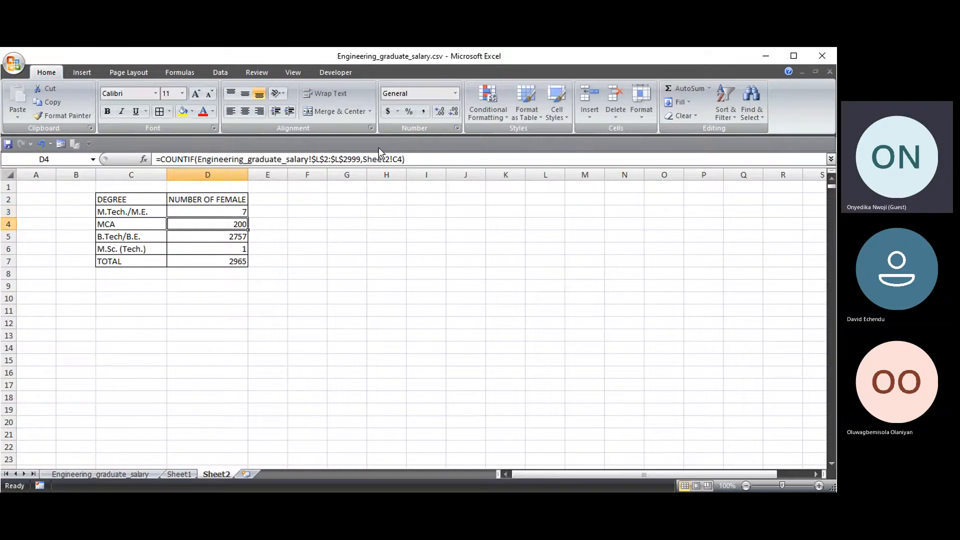
pyautogui.click(235, 211)
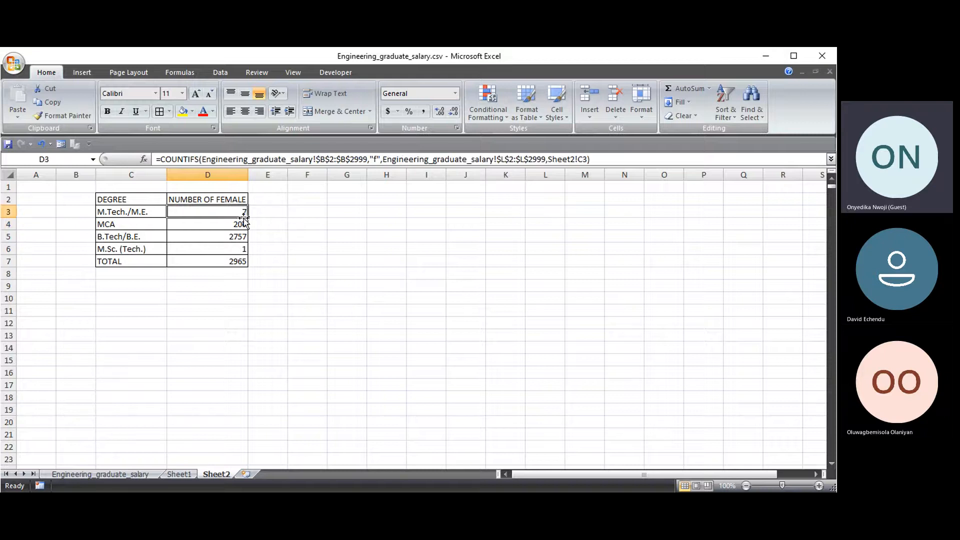
pyautogui.moveTo(246, 217); pyautogui.dragTo(245, 253)
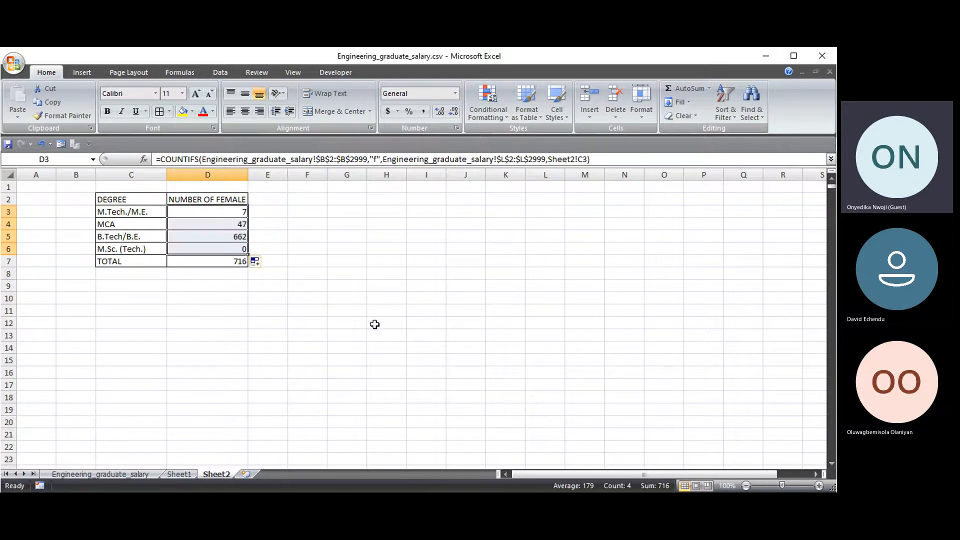
# - Check that the TOTAL in D7 now reads 716
pyautogui.click(318, 299)
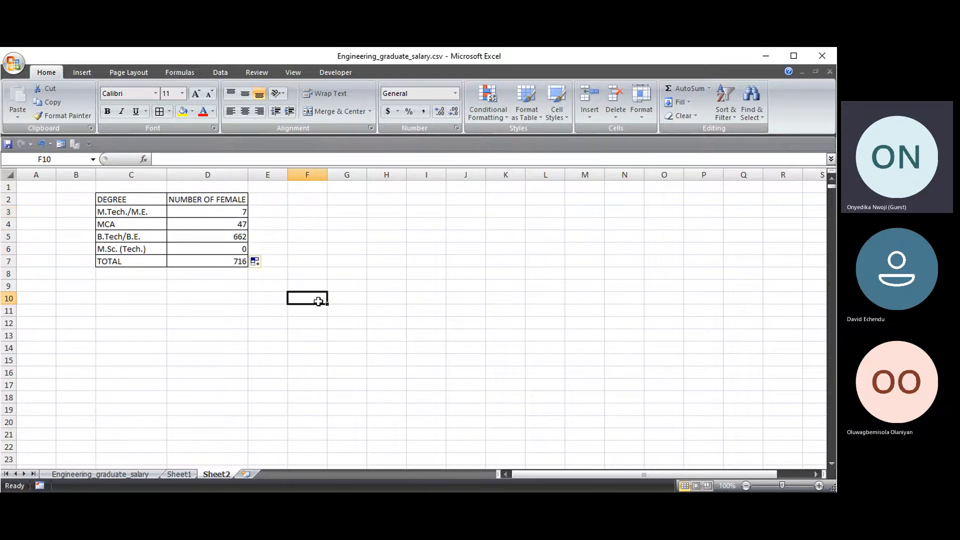
pyautogui.click(276, 207)
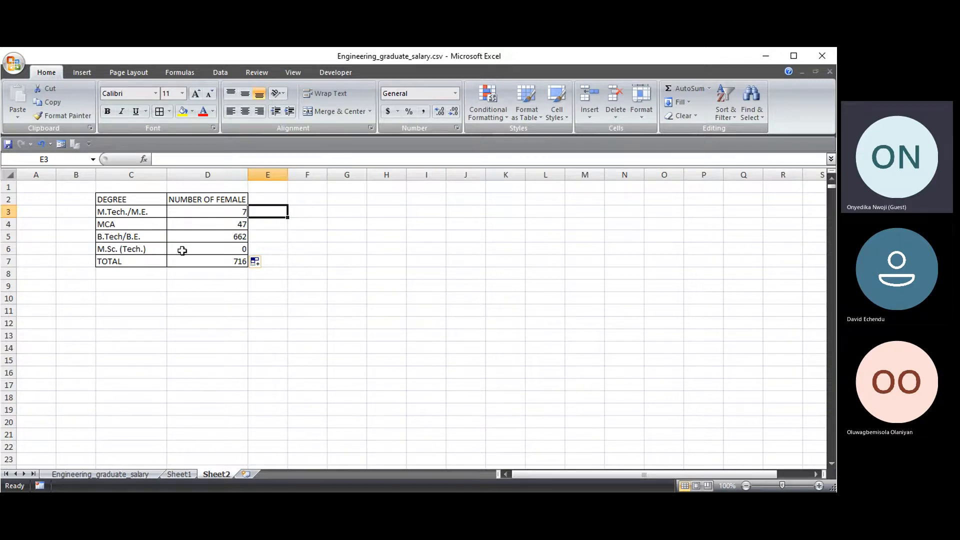
pyautogui.click(227, 283)
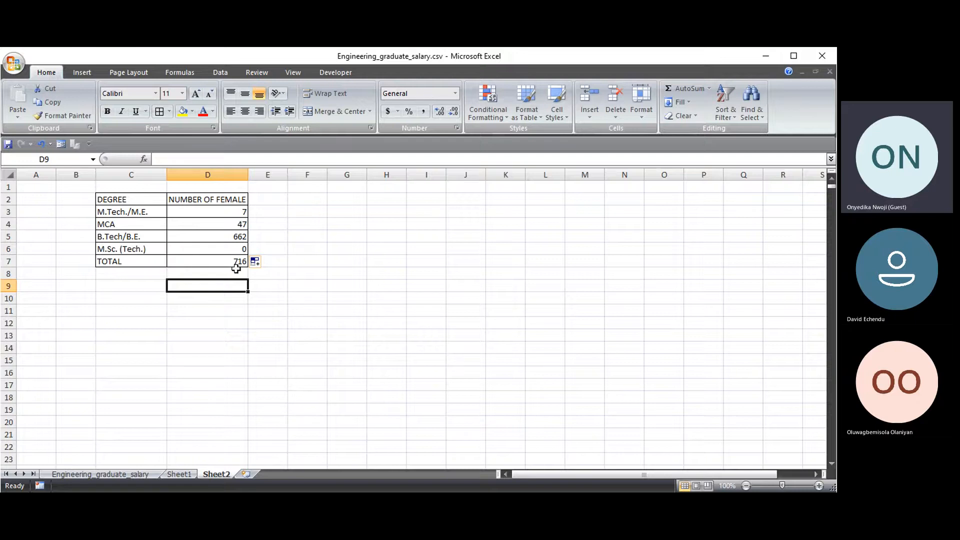
pyautogui.click(234, 262)
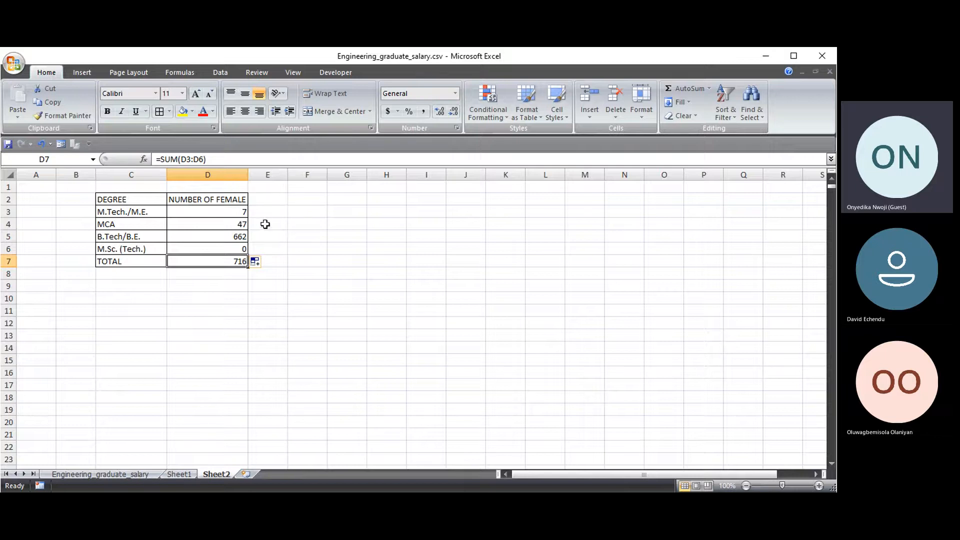
pyautogui.click(359, 209)
pyautogui.write('=sum')
pyautogui.press('Down')
pyautogui.press('Tab')
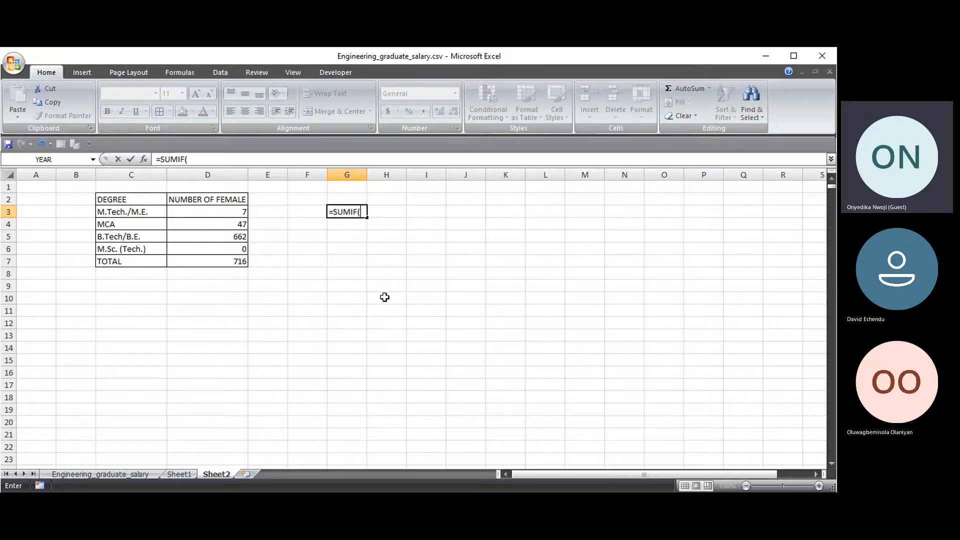
pyautogui.press('Escape')
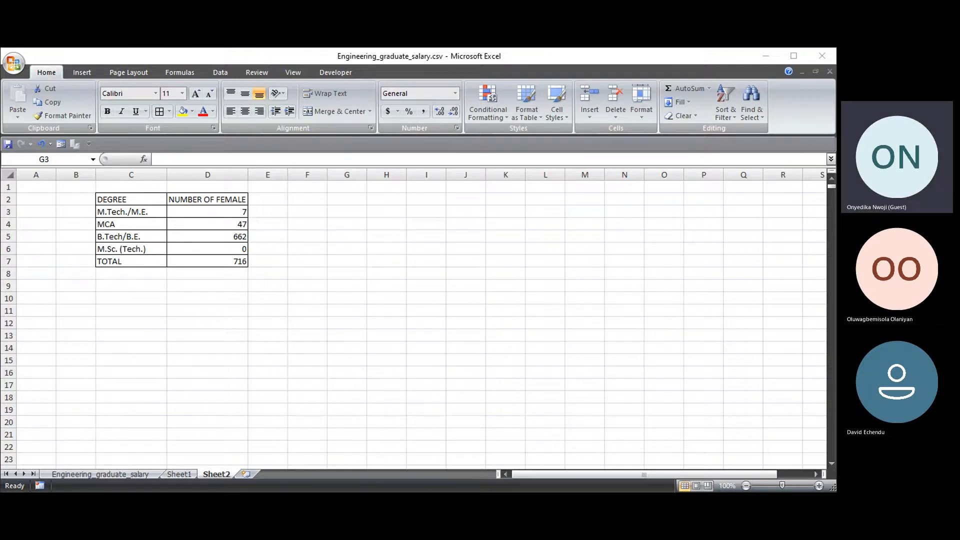
pyautogui.click(241, 255)
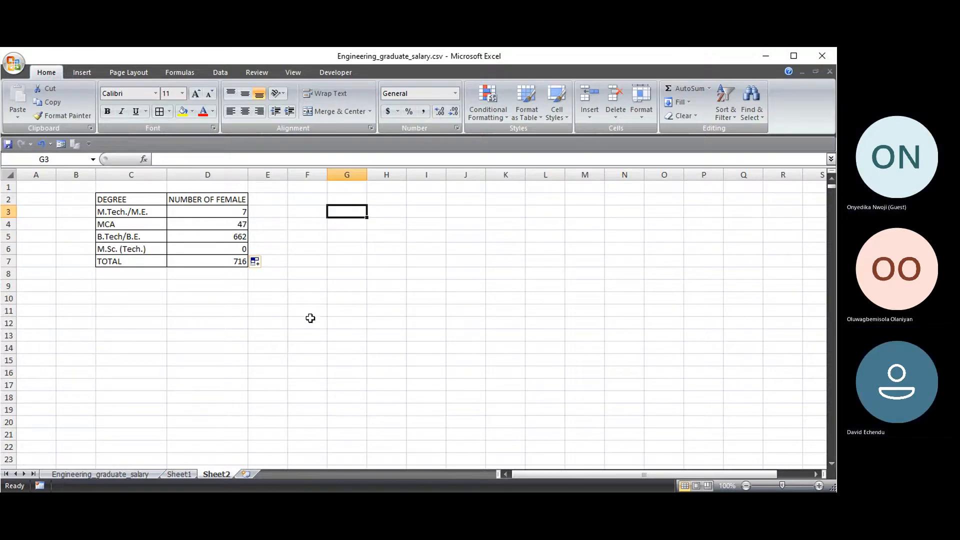
pyautogui.click(424, 288)
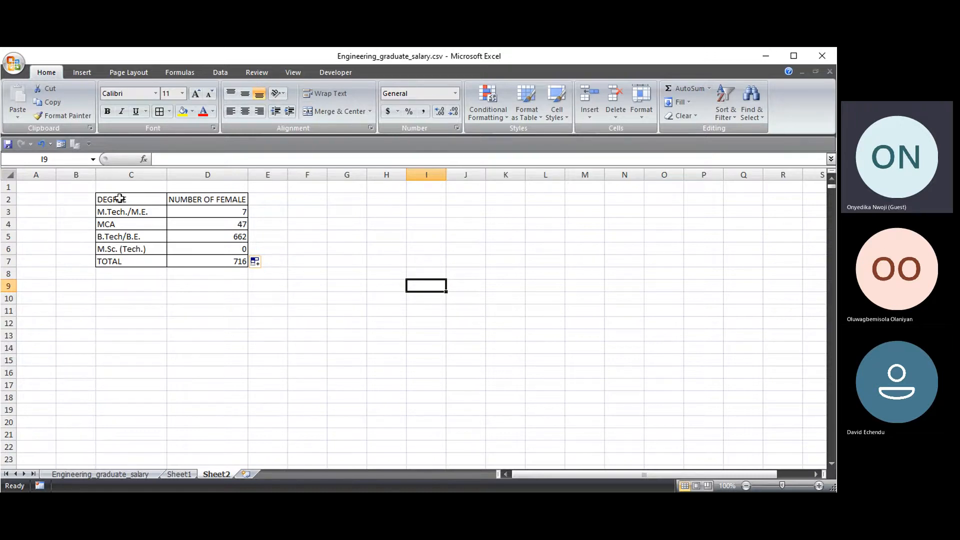
pyautogui.moveTo(119, 199); pyautogui.dragTo(210, 250)
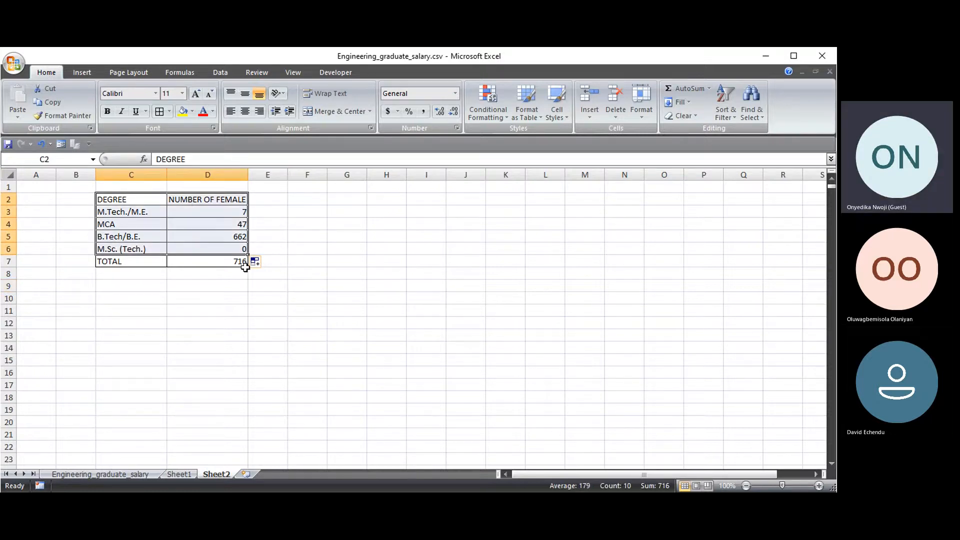
# - Insert a 2-D clustered column chart of the degrees and female counts in C2:D6
pyautogui.moveTo(111, 197); pyautogui.dragTo(224, 255)
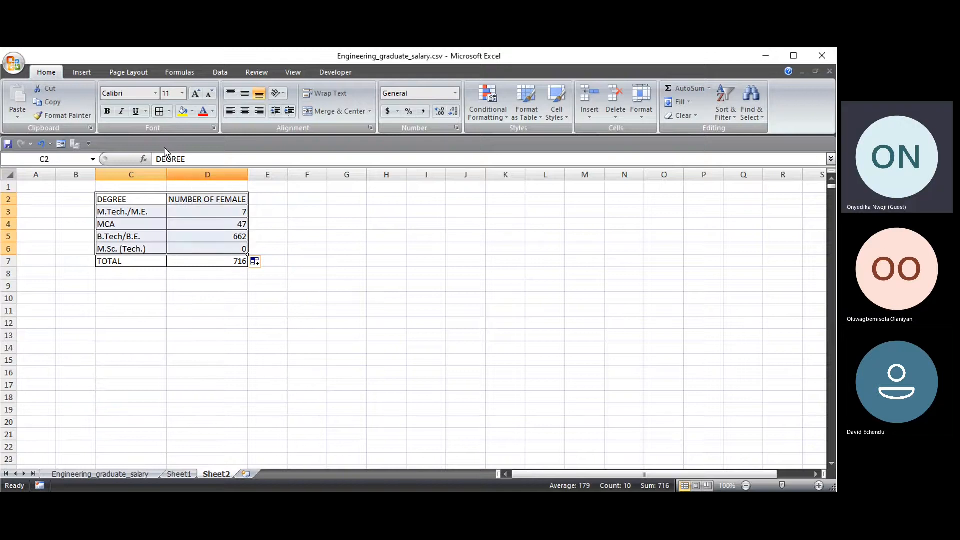
pyautogui.click(83, 73)
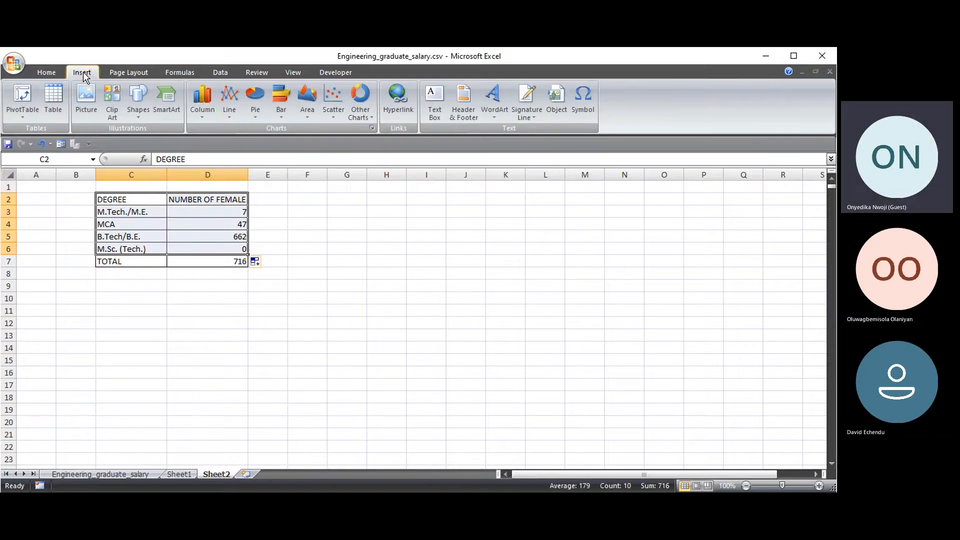
pyautogui.click(206, 100)
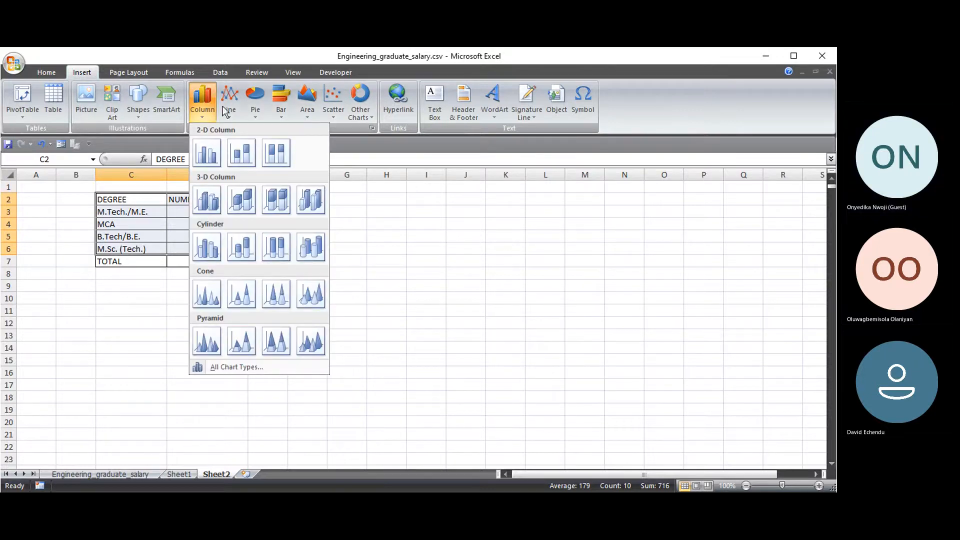
pyautogui.click(206, 157)
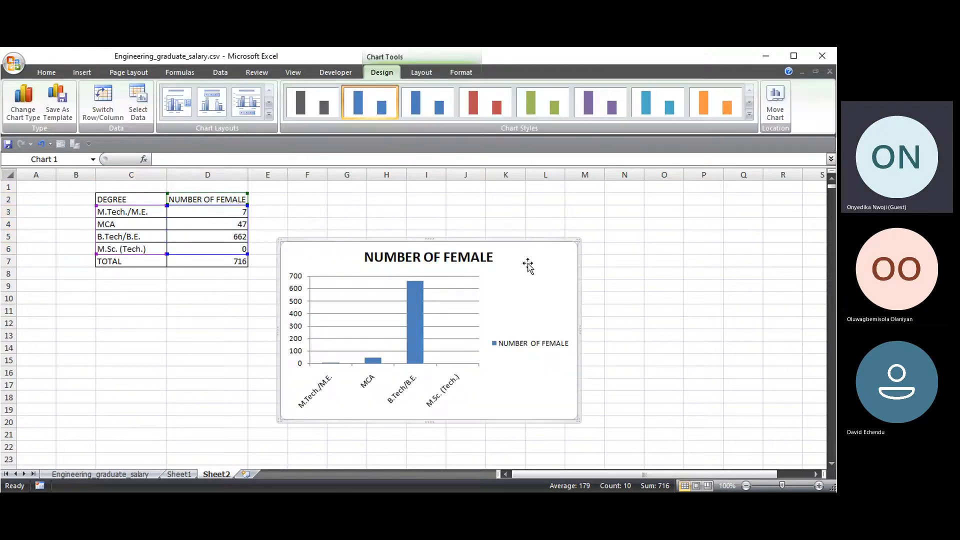
# - Move the NUMBER OF FEMALE chart right of the degree table, into columns K–R
pyautogui.moveTo(520, 265); pyautogui.dragTo(554, 233)
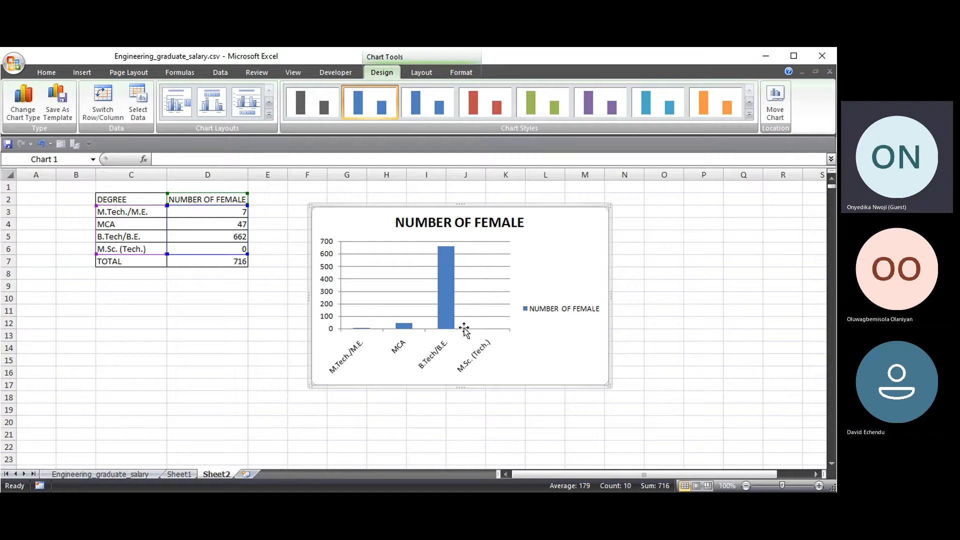
pyautogui.moveTo(578, 248); pyautogui.dragTo(766, 222)
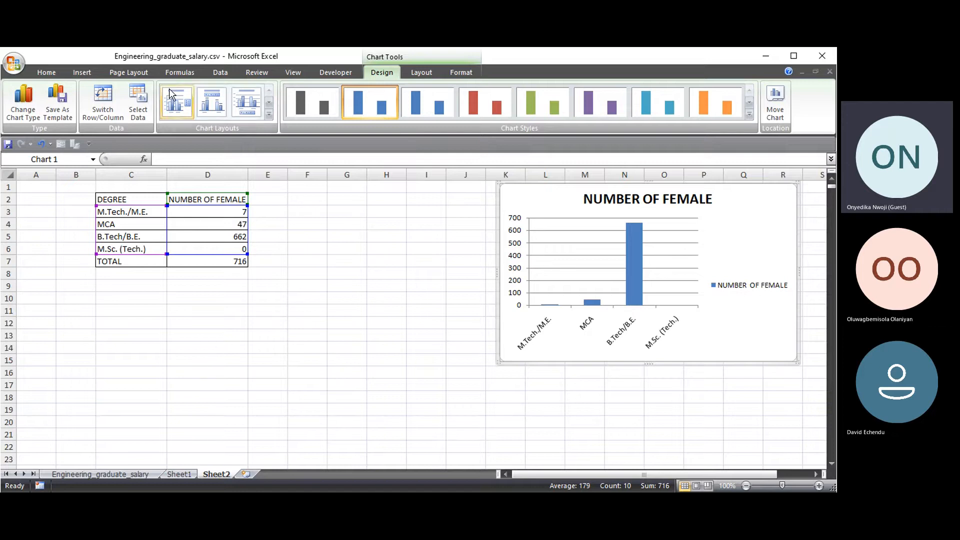
pyautogui.click(83, 73)
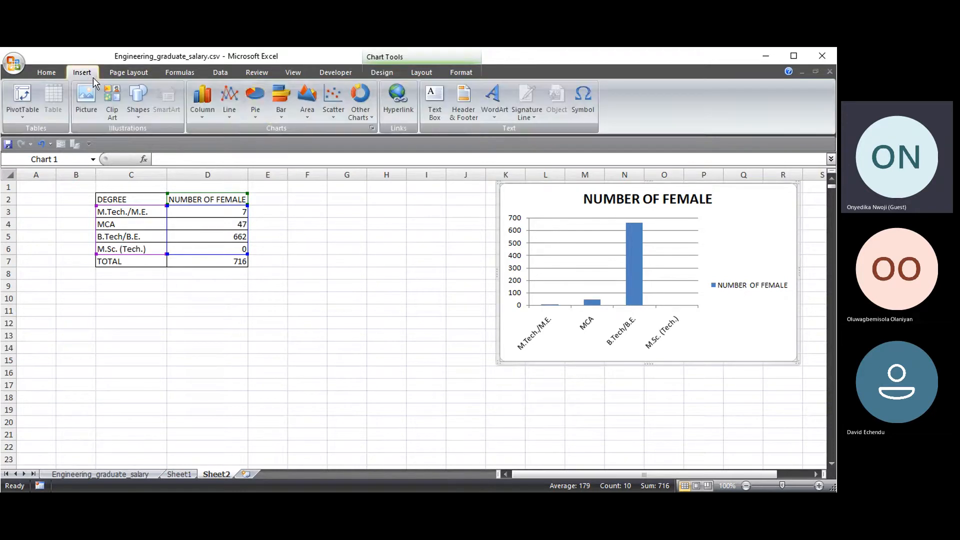
# - Change the NUMBER OF FEMALE chart type to Doughnut
pyautogui.click(256, 107)
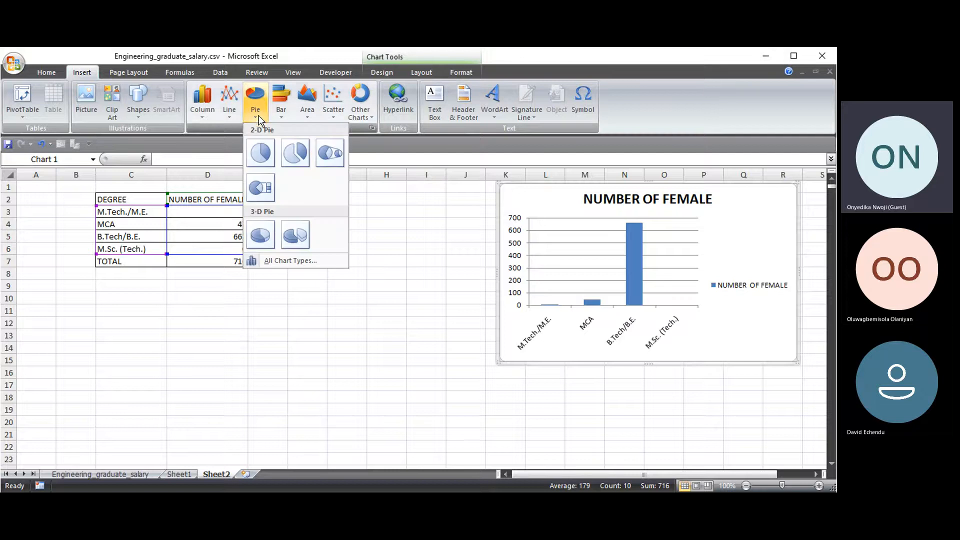
pyautogui.click(300, 261)
pyautogui.scroll(-10, 348, 320)
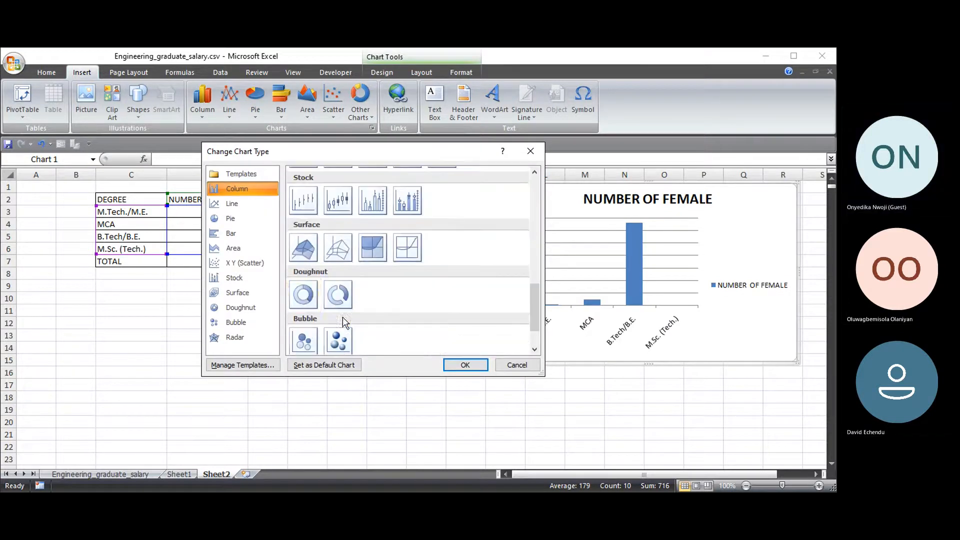
pyautogui.click(303, 295)
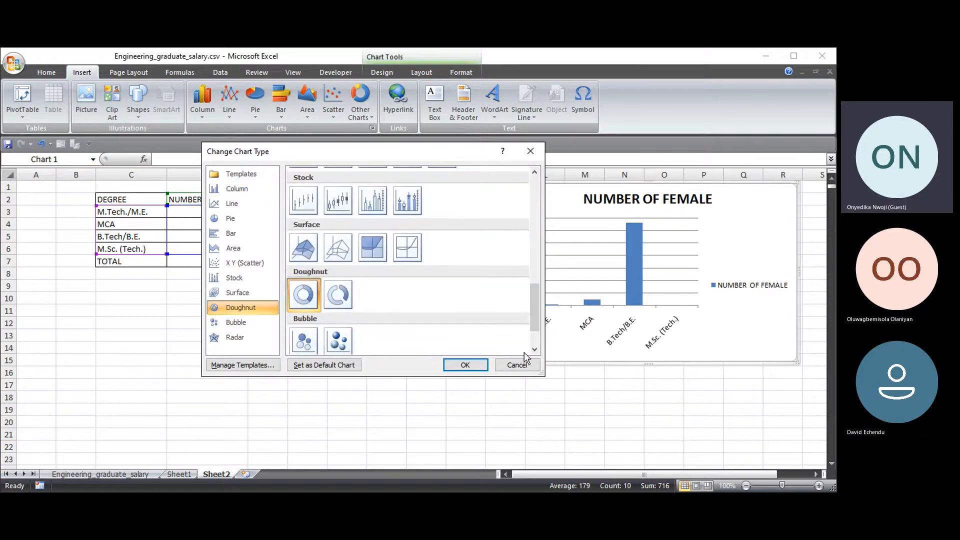
pyautogui.click(464, 365)
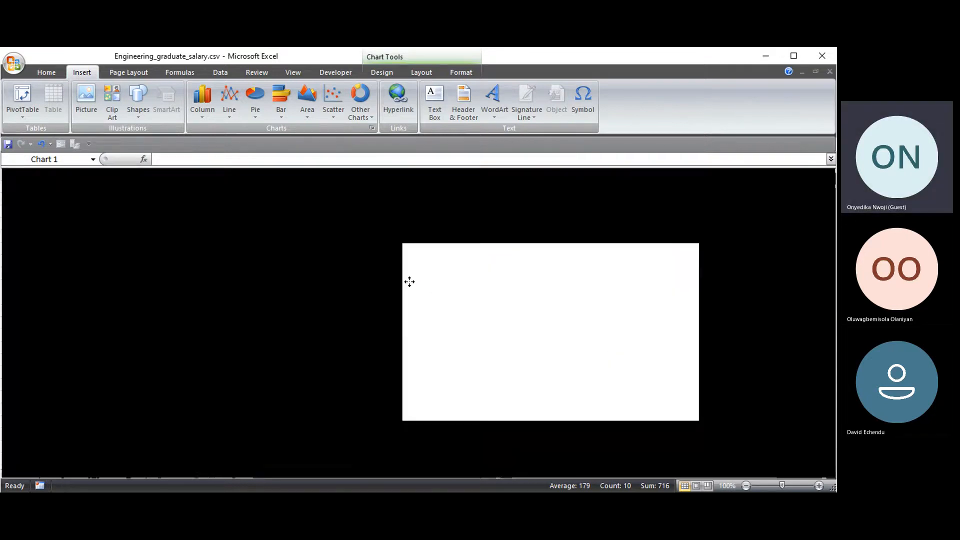
# - Move the doughnut chart below the degree table and enlarge it slightly
pyautogui.moveTo(409, 281); pyautogui.dragTo(171, 303)
pyautogui.moveTo(433, 269); pyautogui.dragTo(463, 275)
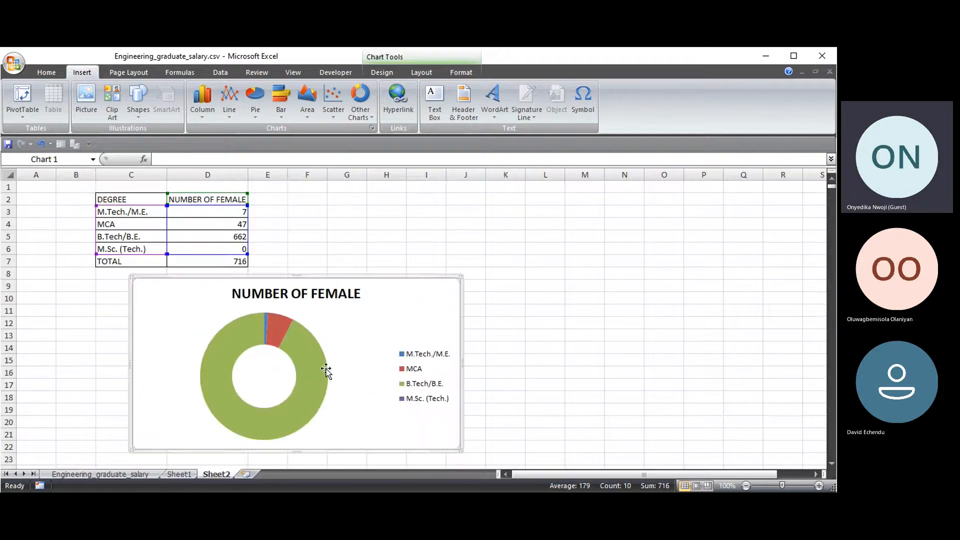
pyautogui.click(311, 367)
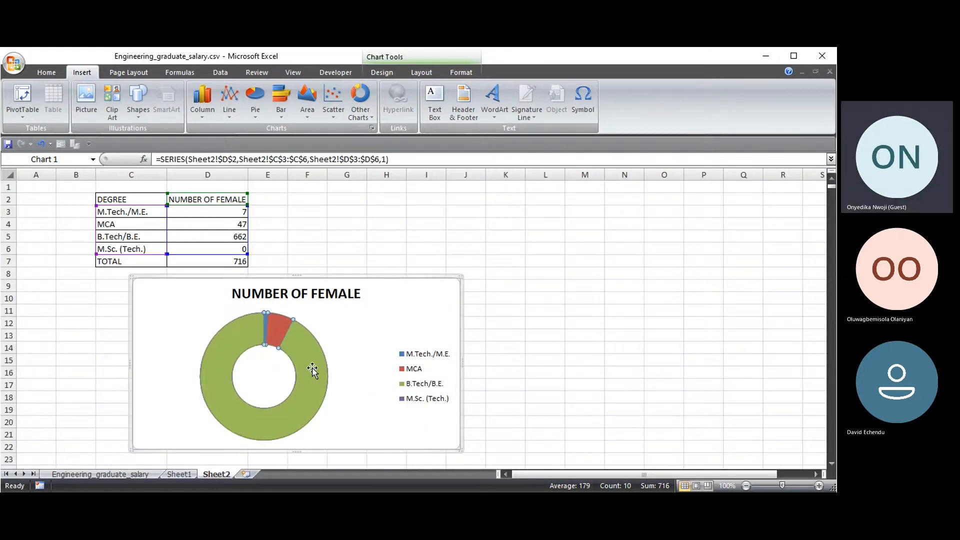
# - Add data labels to the doughnut chart's slices
pyautogui.rightClick(317, 374)
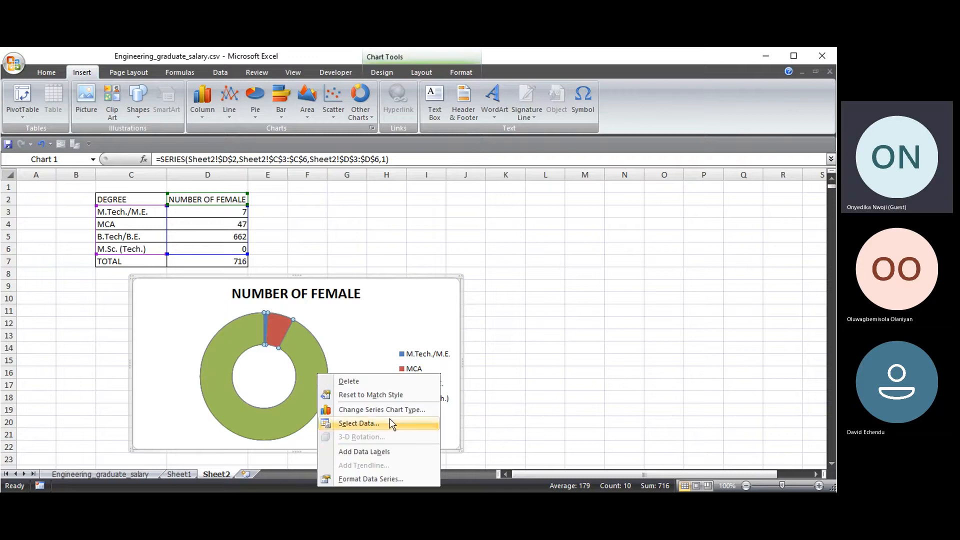
pyautogui.click(379, 451)
pyautogui.rightClick(300, 393)
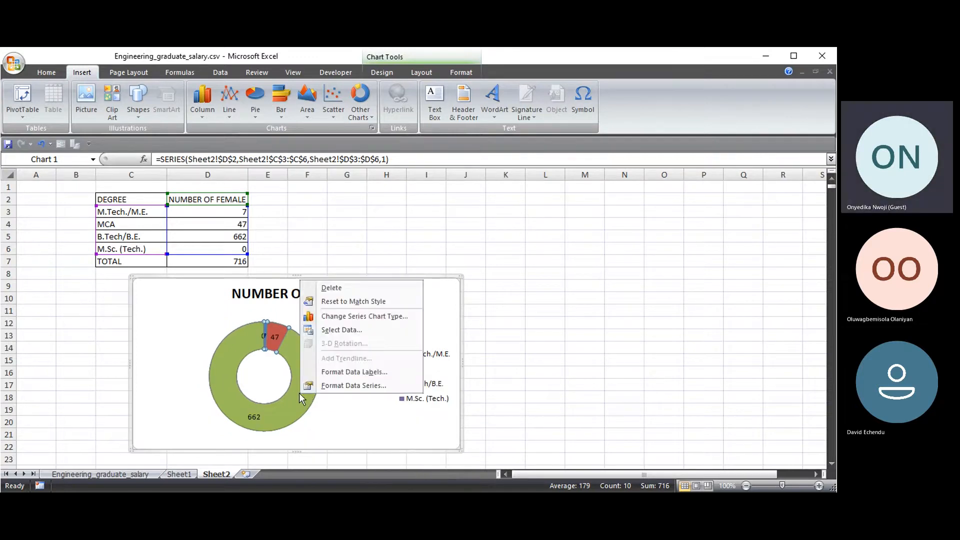
pyautogui.click(353, 386)
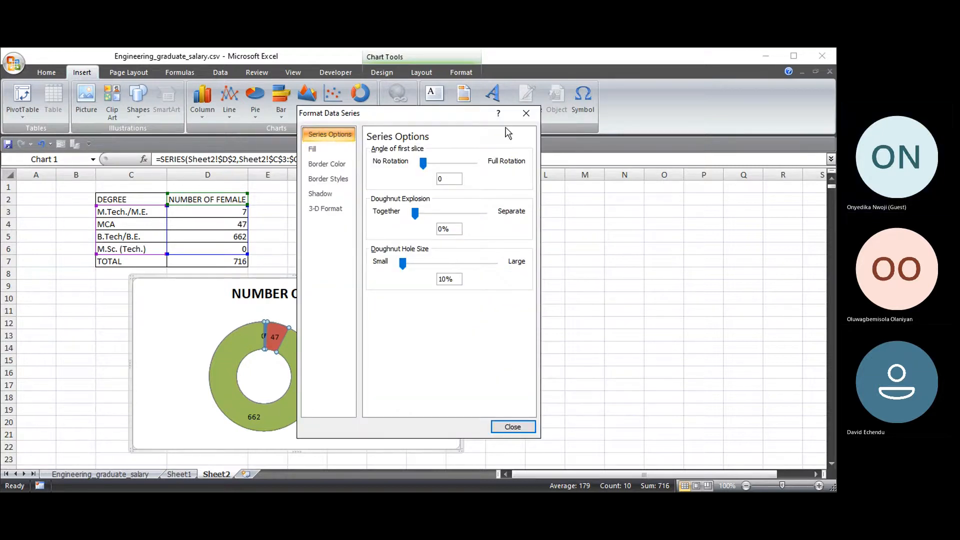
pyautogui.click(526, 113)
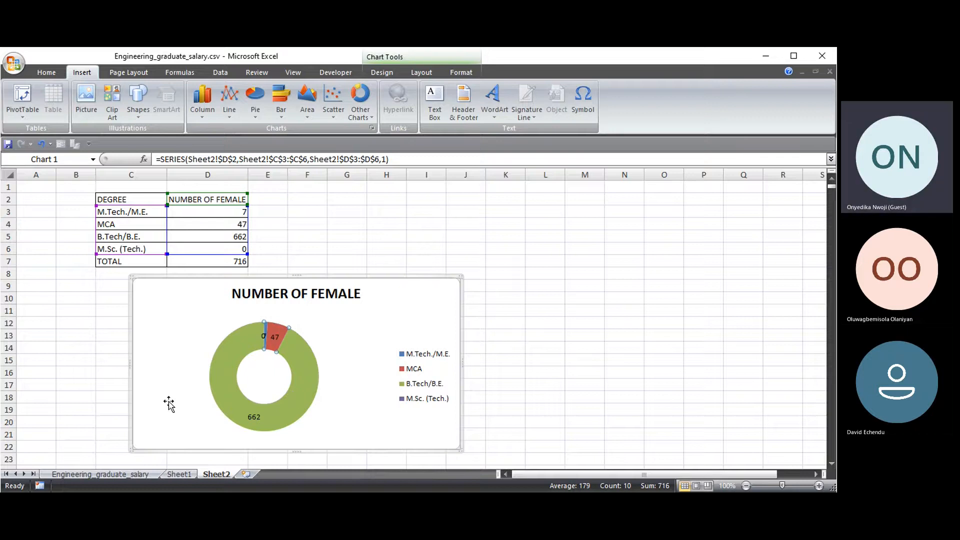
pyautogui.rightClick(266, 394)
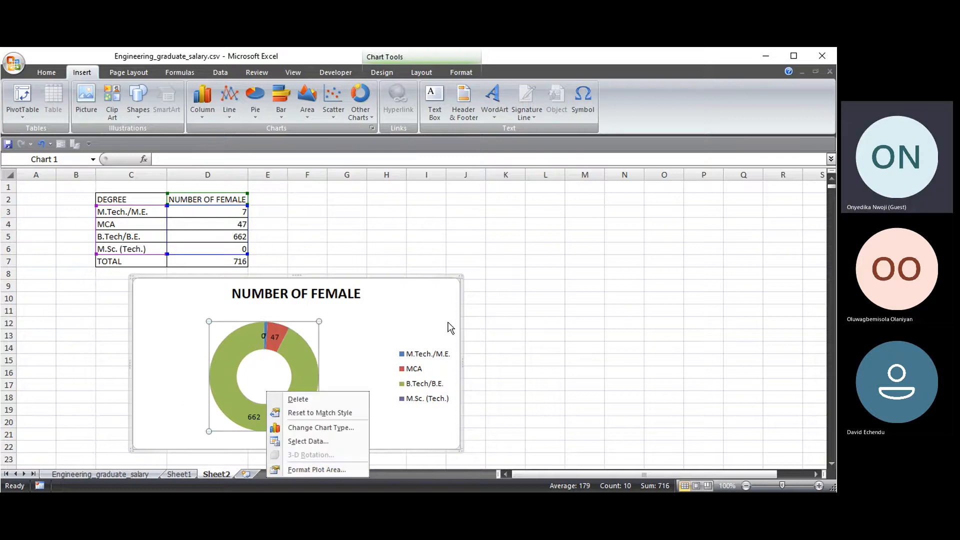
pyautogui.click(370, 355)
# - Format the data labels to show Percentage only, with Value unchecked
pyautogui.rightClick(285, 414)
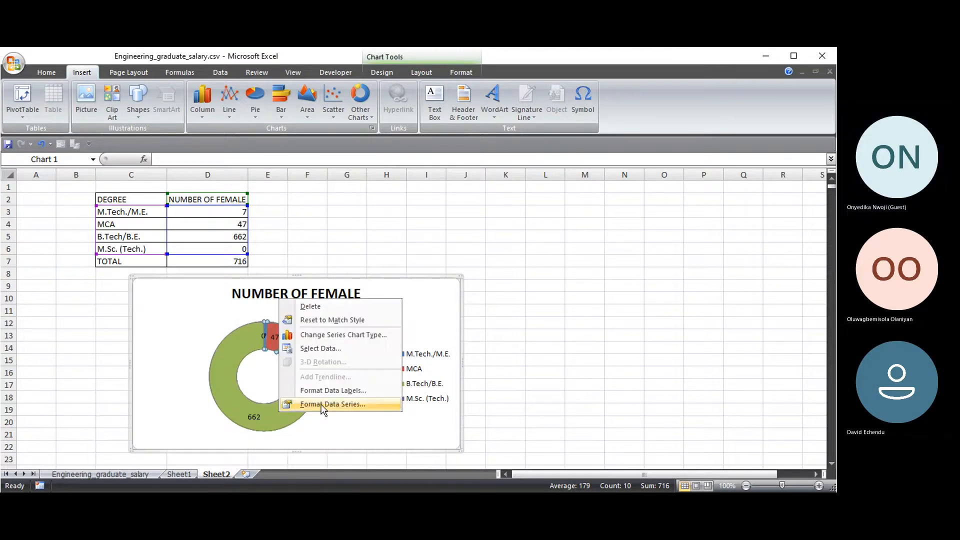
pyautogui.click(330, 391)
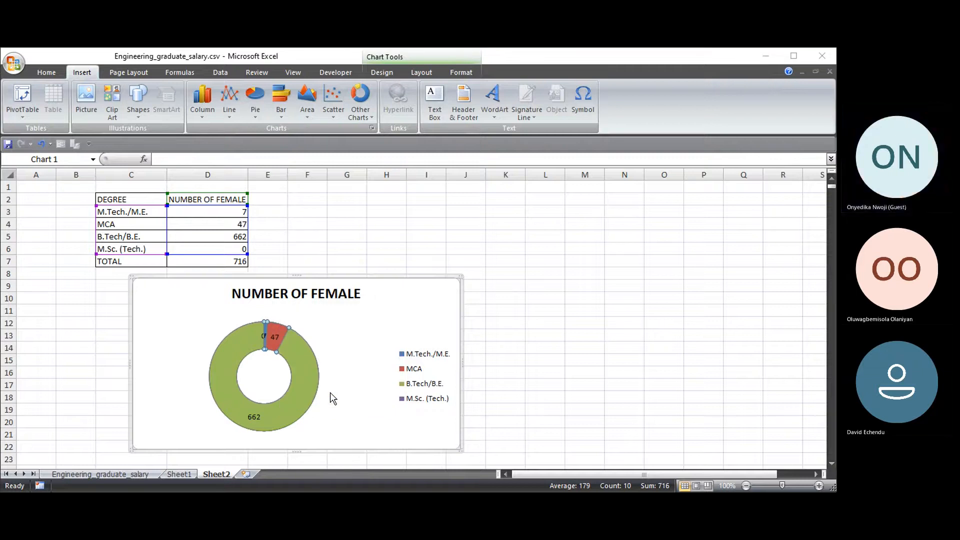
pyautogui.click(374, 197)
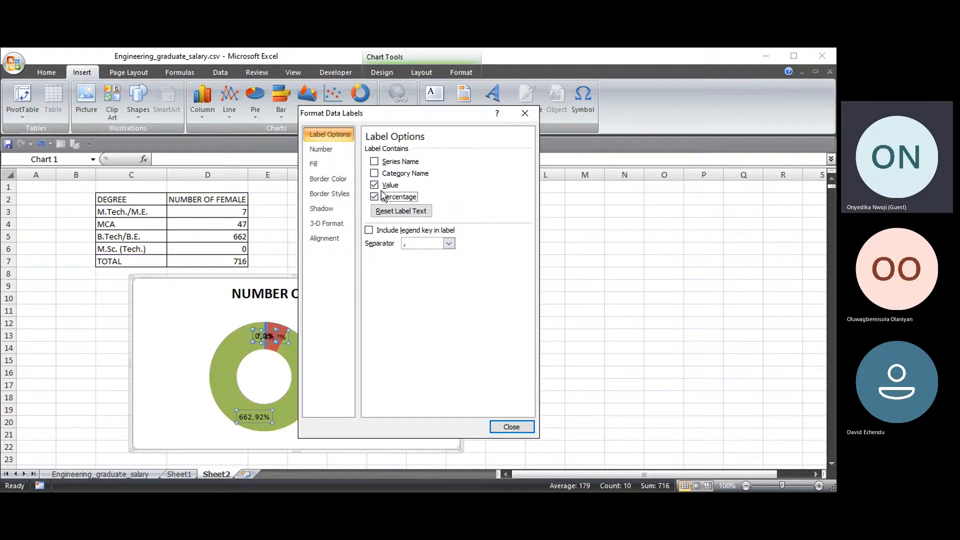
pyautogui.click(374, 185)
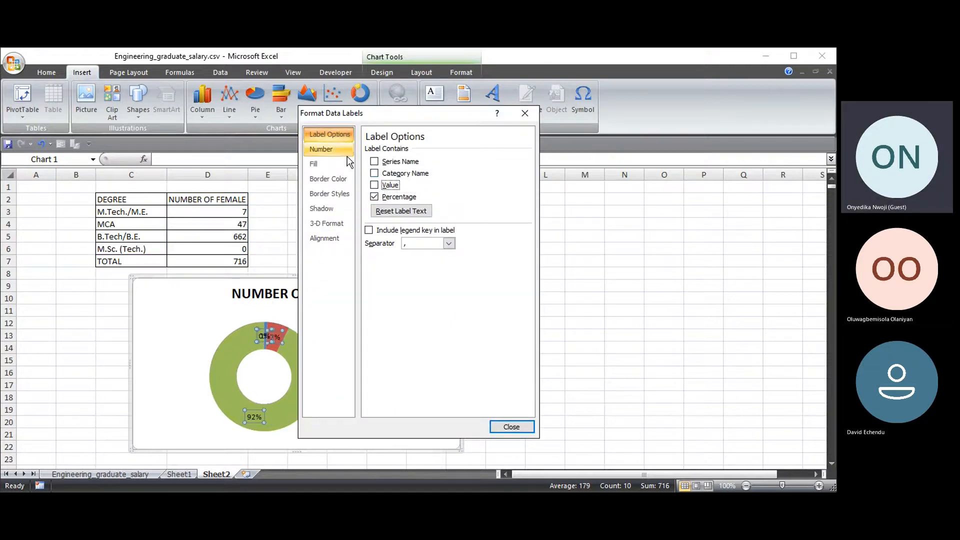
pyautogui.click(332, 151)
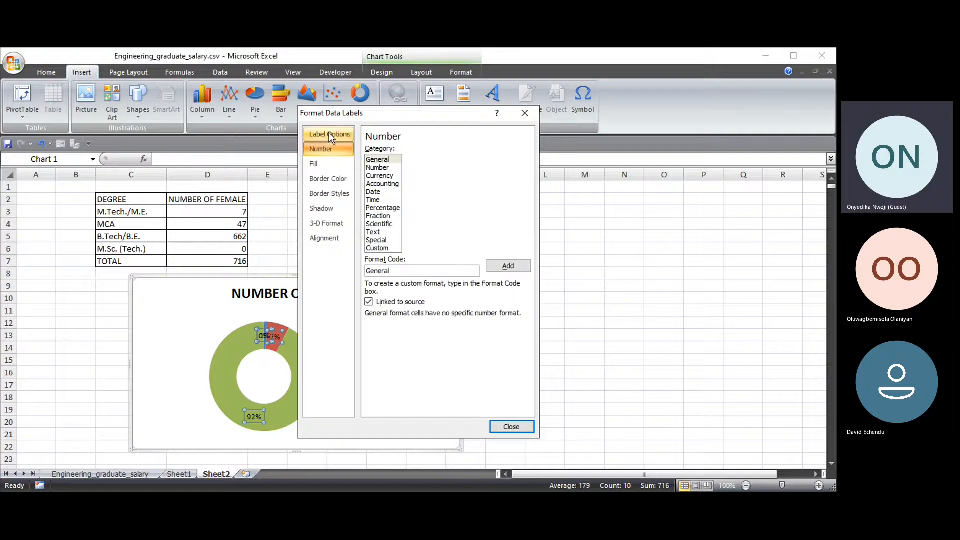
pyautogui.click(330, 134)
pyautogui.click(511, 427)
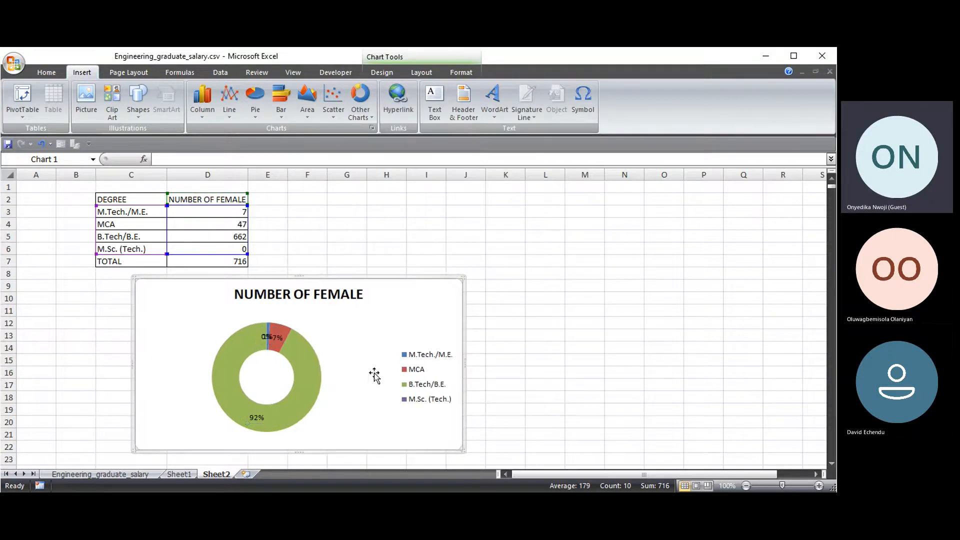
# - Resize the doughnut chart down to row 20 and out to column N, repositioning it near the table
pyautogui.moveTo(463, 277); pyautogui.dragTo(520, 259)
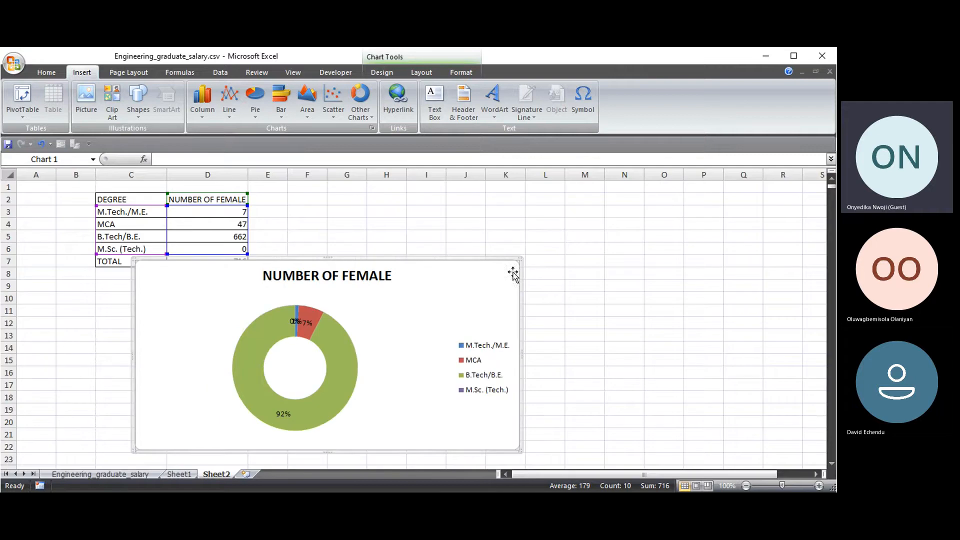
pyautogui.moveTo(133, 259); pyautogui.dragTo(69, 281)
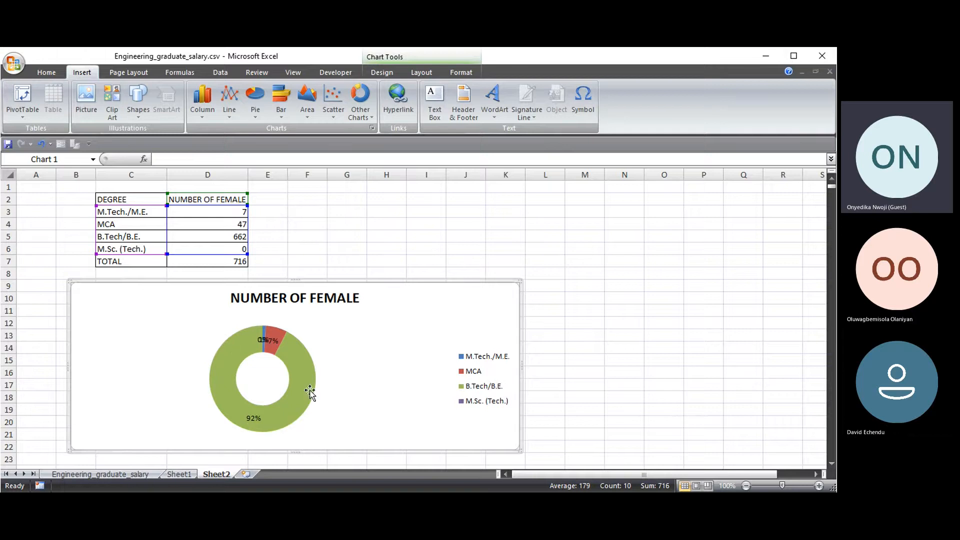
pyautogui.moveTo(463, 297); pyautogui.dragTo(650, 226)
pyautogui.moveTo(710, 218); pyautogui.dragTo(533, 215)
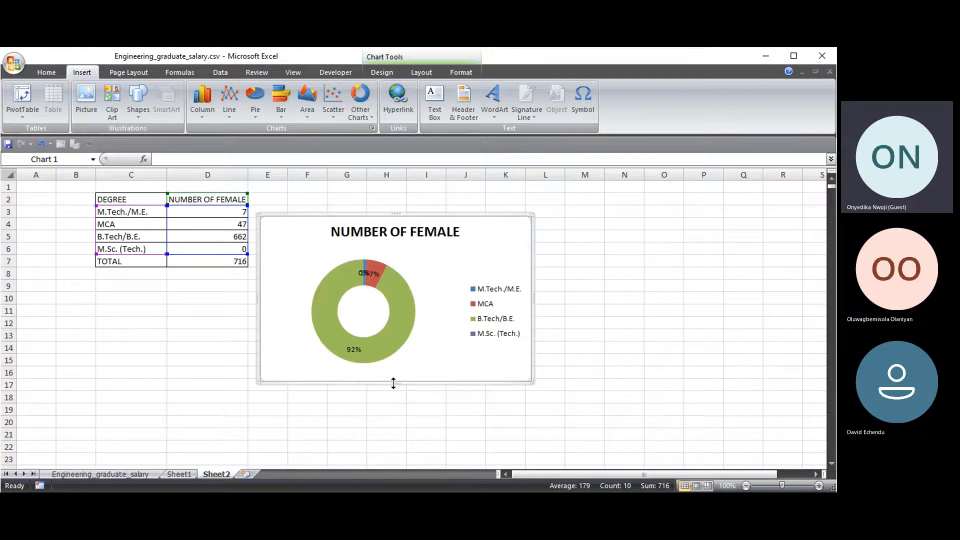
pyautogui.moveTo(392, 383); pyautogui.dragTo(420, 419)
pyautogui.moveTo(534, 318); pyautogui.dragTo(605, 319)
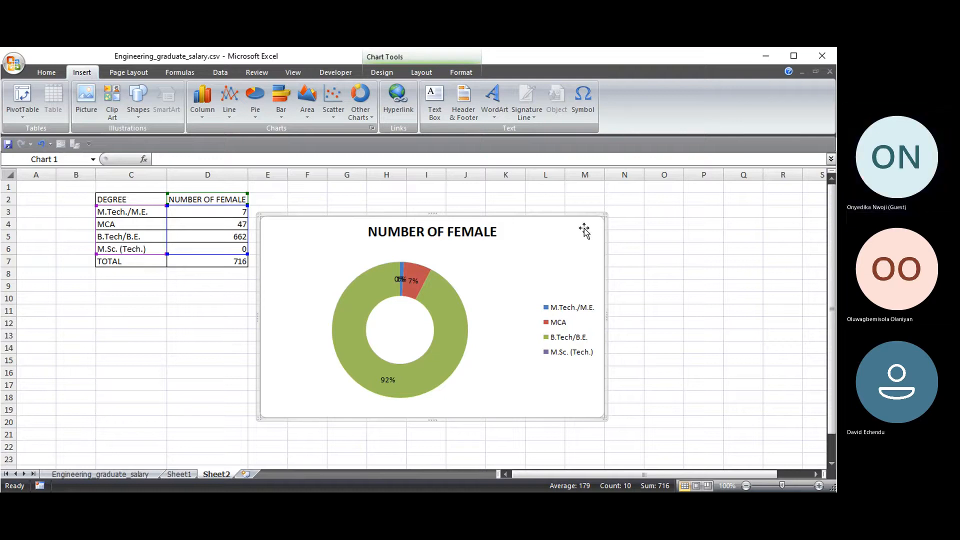
pyautogui.moveTo(555, 248); pyautogui.dragTo(623, 226)
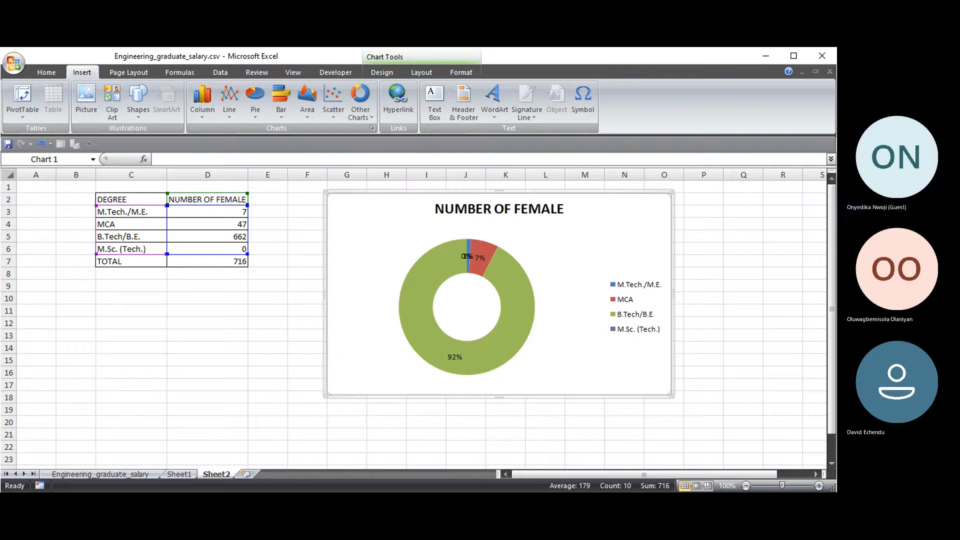
pyautogui.moveTo(636, 211); pyautogui.dragTo(412, 290)
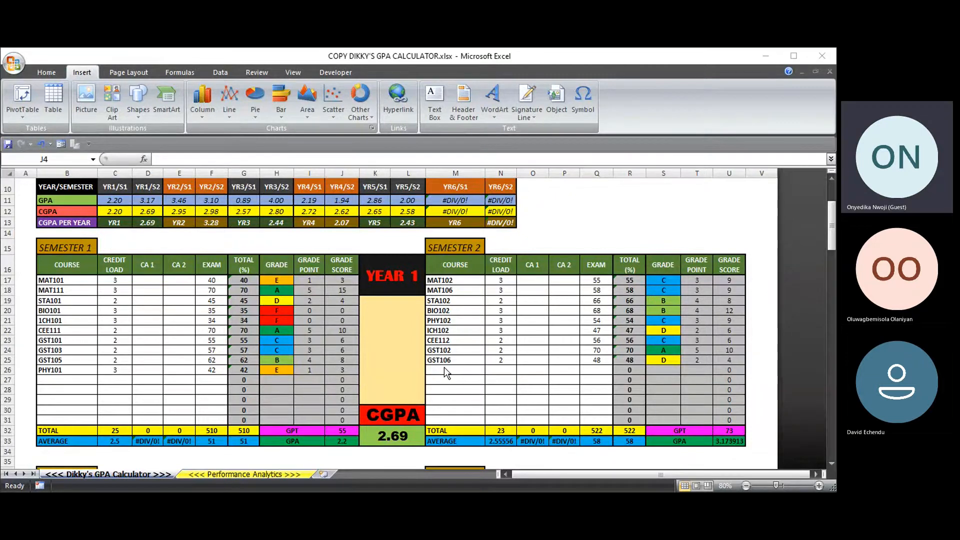
pyautogui.scroll(3, 389, 286)
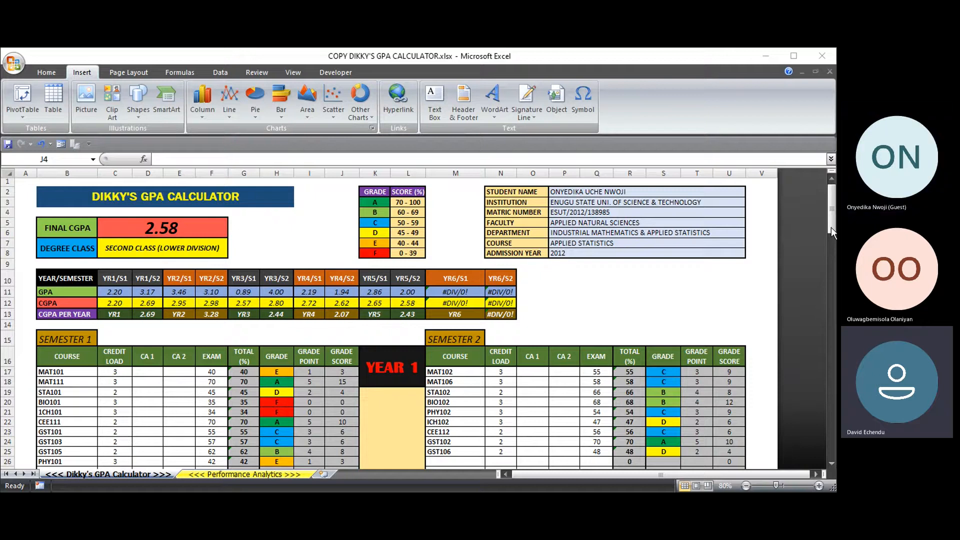
pyautogui.click(398, 277)
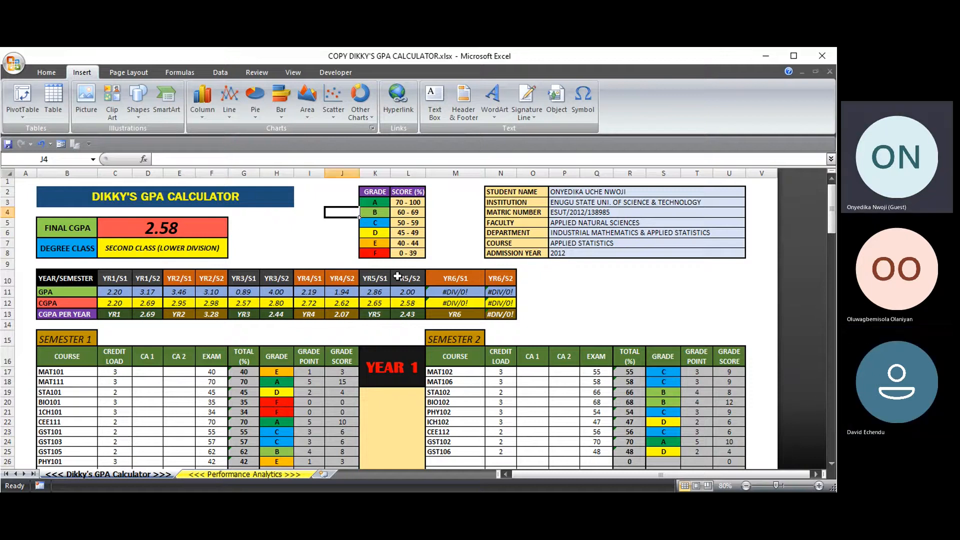
pyautogui.scroll(-20, 509, 350)
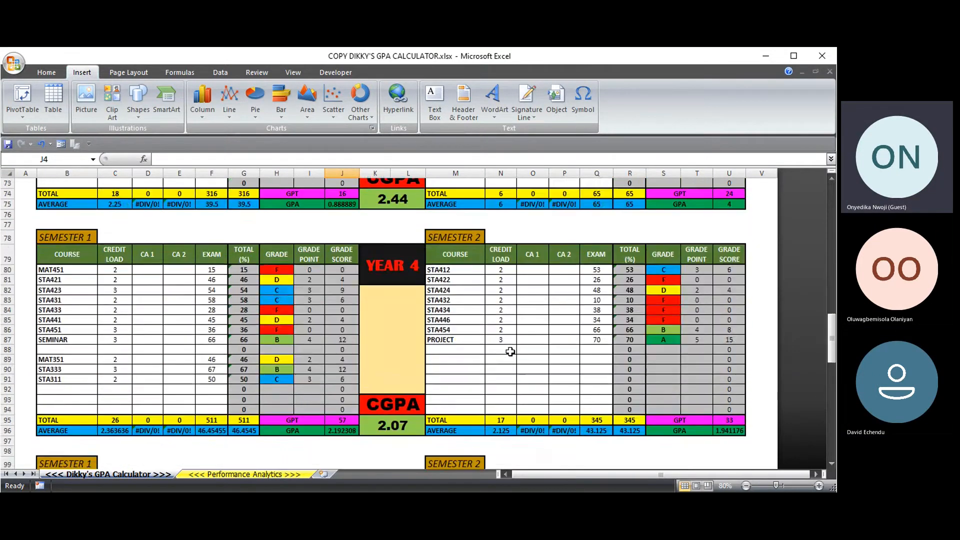
pyautogui.scroll(-3, 510, 352)
pyautogui.moveTo(830, 429); pyautogui.dragTo(803, 202)
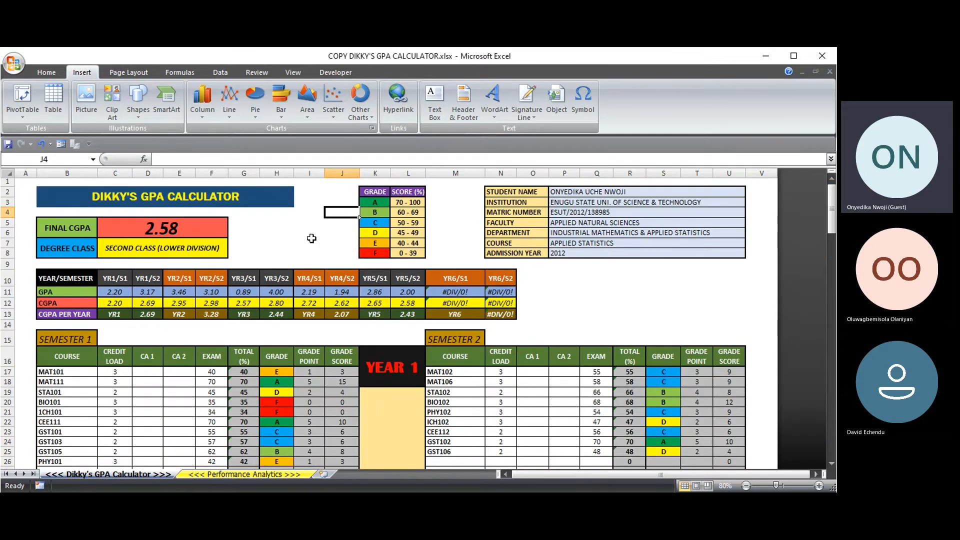
pyautogui.scroll(-5, 150, 332)
pyautogui.scroll(5, 149, 333)
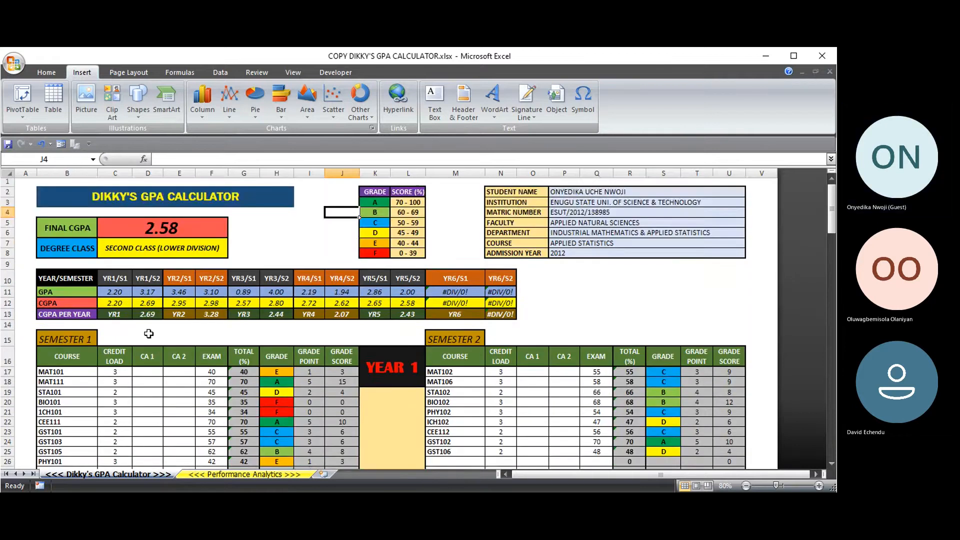
pyautogui.scroll(-2, 149, 334)
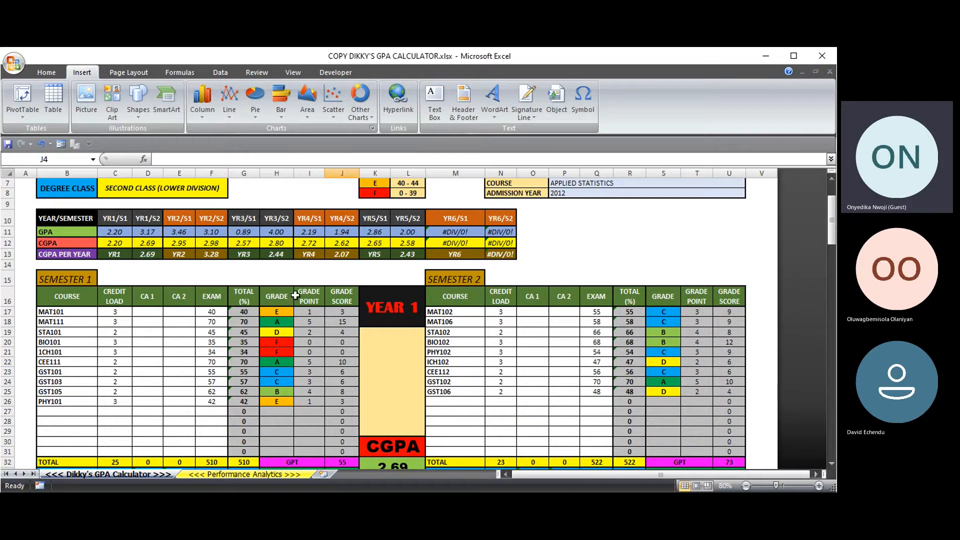
pyautogui.scroll(2, 275, 330)
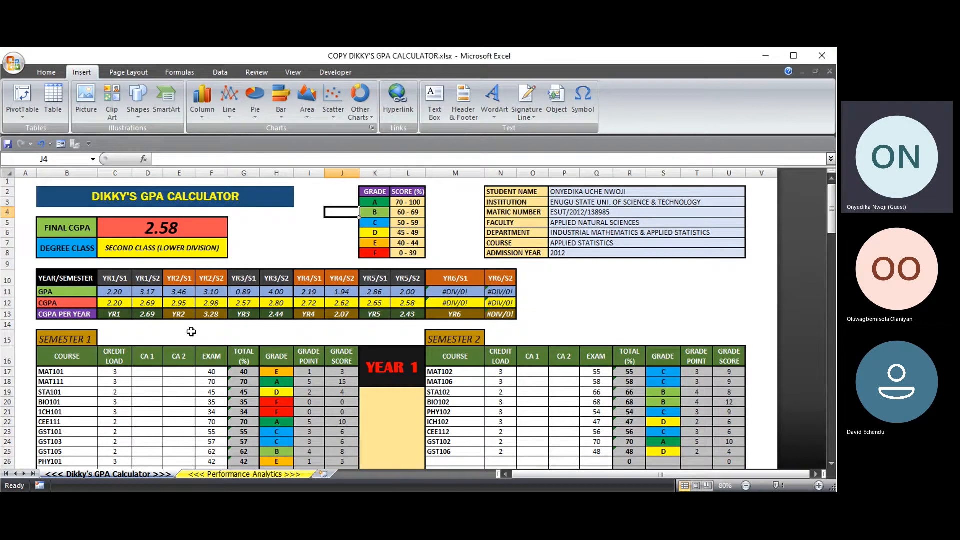
pyautogui.scroll(-1, 190, 332)
pyautogui.scroll(-2, 190, 332)
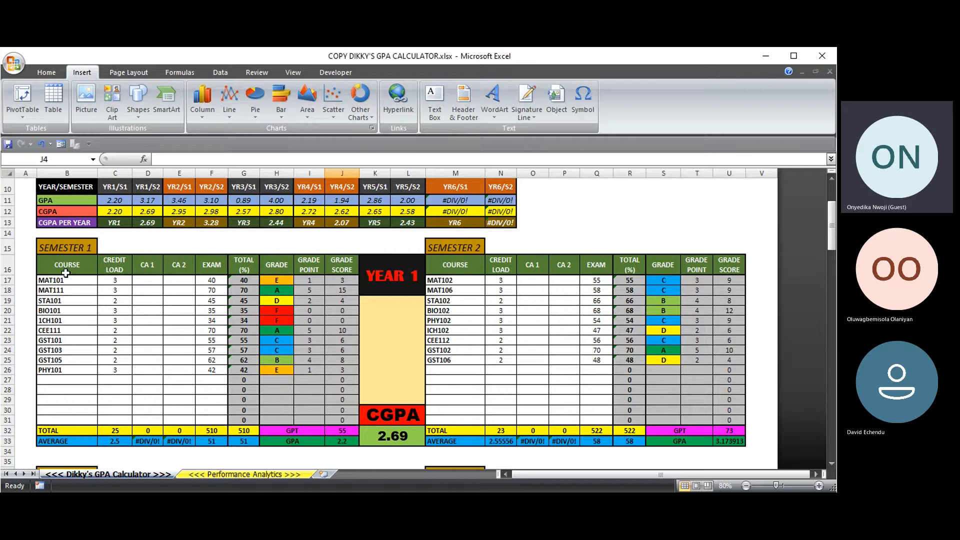
pyautogui.moveTo(65, 279); pyautogui.dragTo(64, 363)
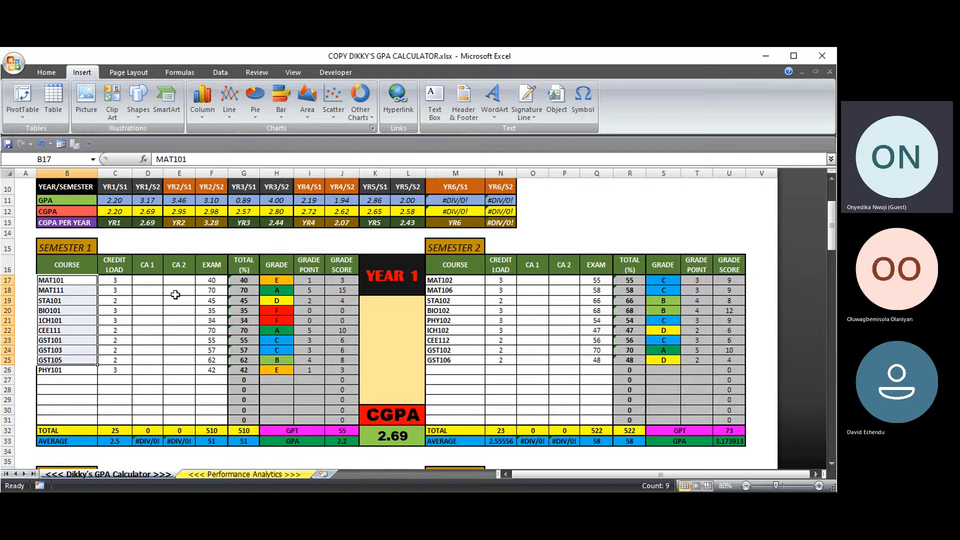
pyautogui.scroll(3, 317, 220)
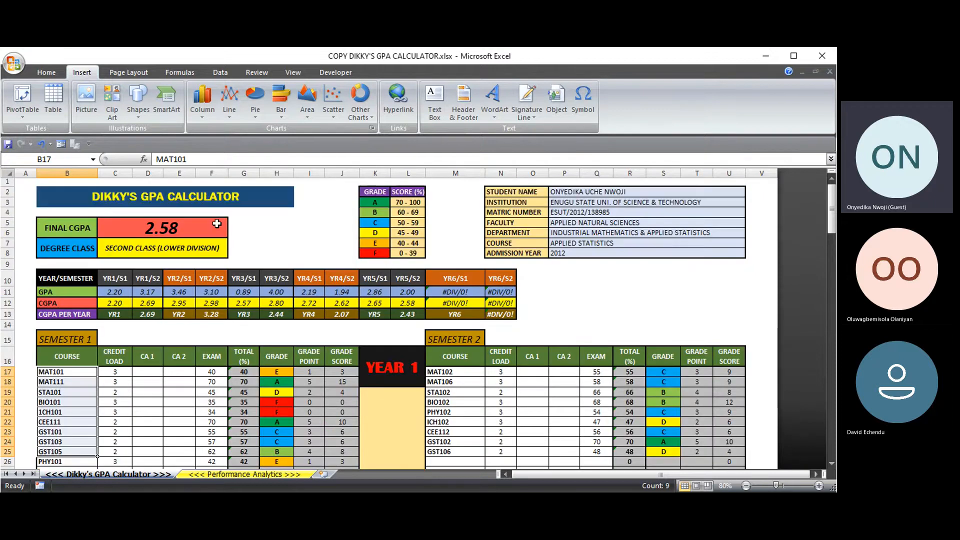
pyautogui.scroll(-2, 300, 403)
pyautogui.scroll(-8, 287, 404)
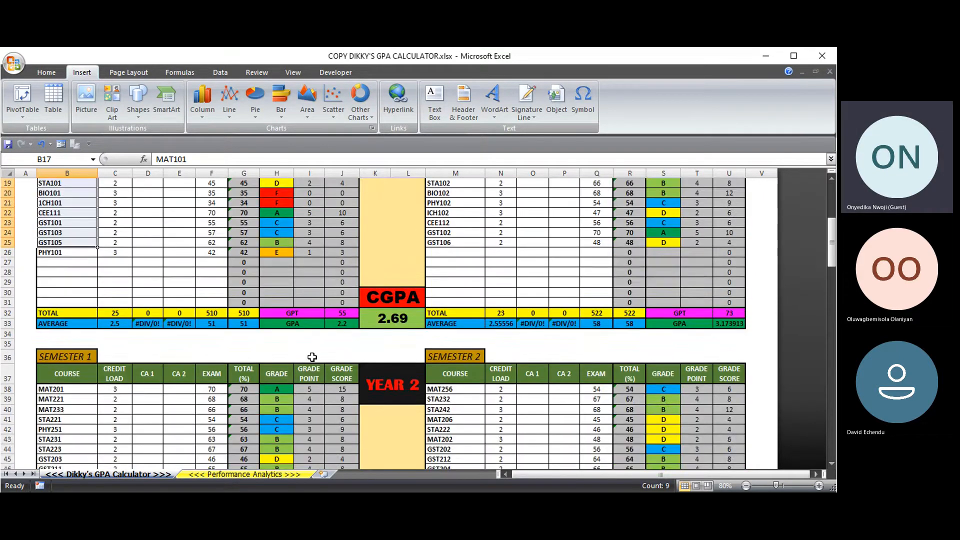
pyautogui.scroll(-18, 327, 365)
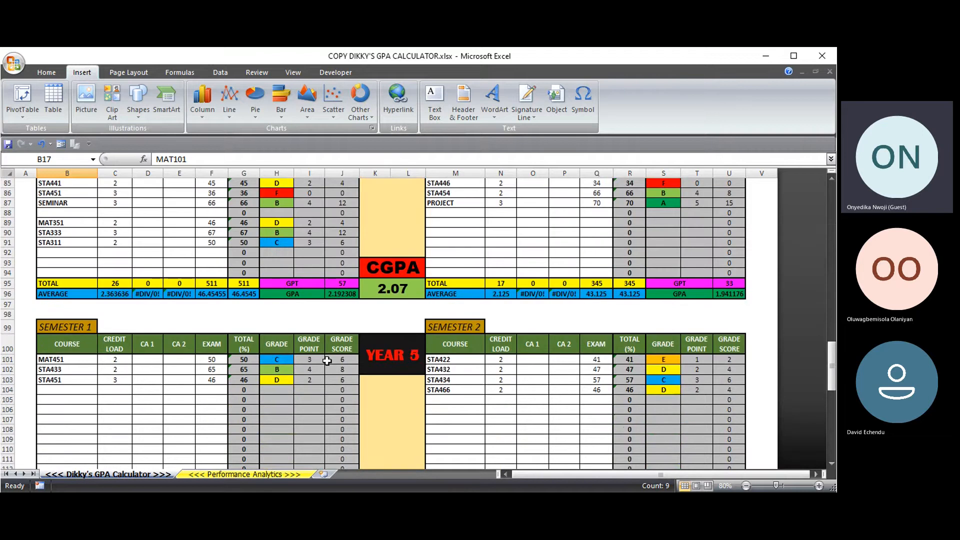
pyautogui.scroll(4, 325, 360)
pyautogui.click(239, 473)
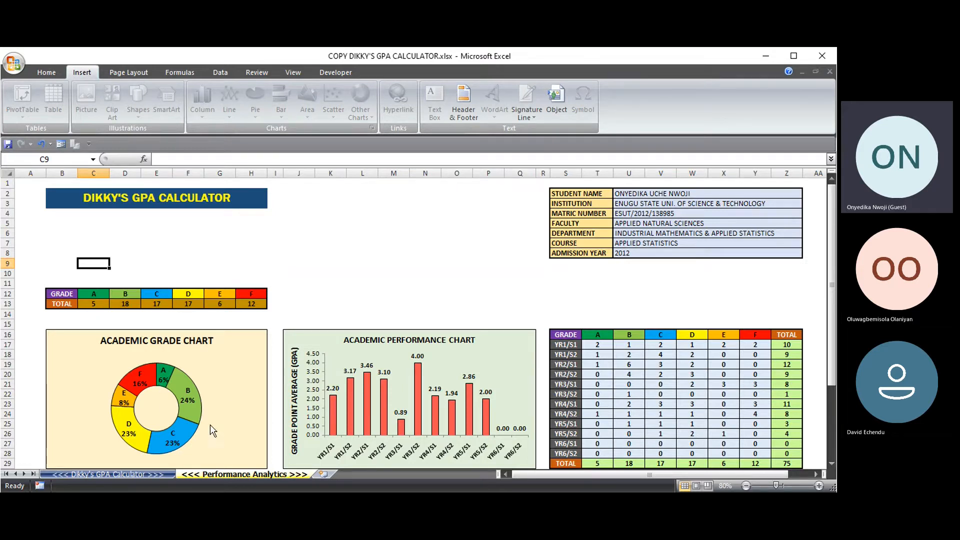
pyautogui.click(148, 473)
pyautogui.scroll(4, 164, 320)
pyautogui.scroll(20, 164, 320)
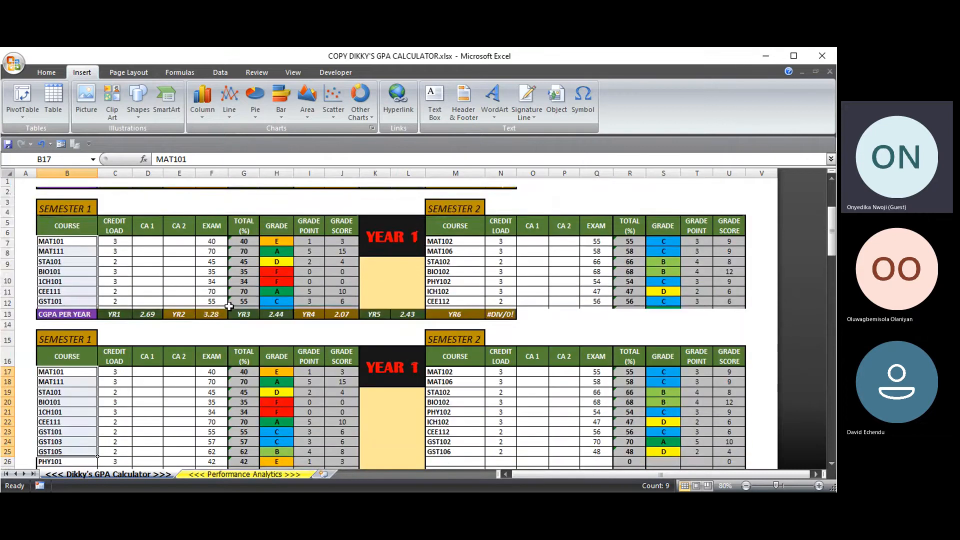
pyautogui.scroll(-2, 150, 333)
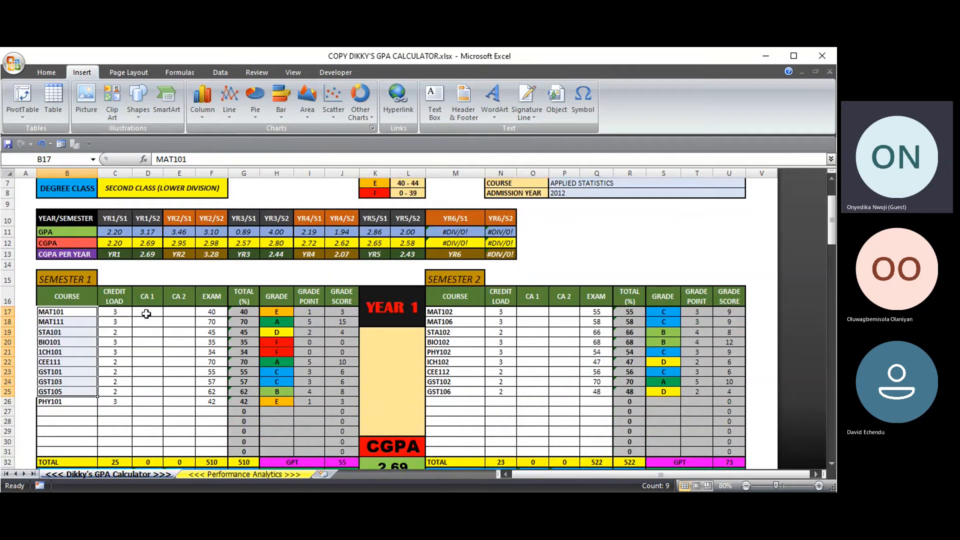
# - Give MAT101 a CA 1 of 10 and, after 17 is rejected, a CA 2 of 12
pyautogui.click(143, 312)
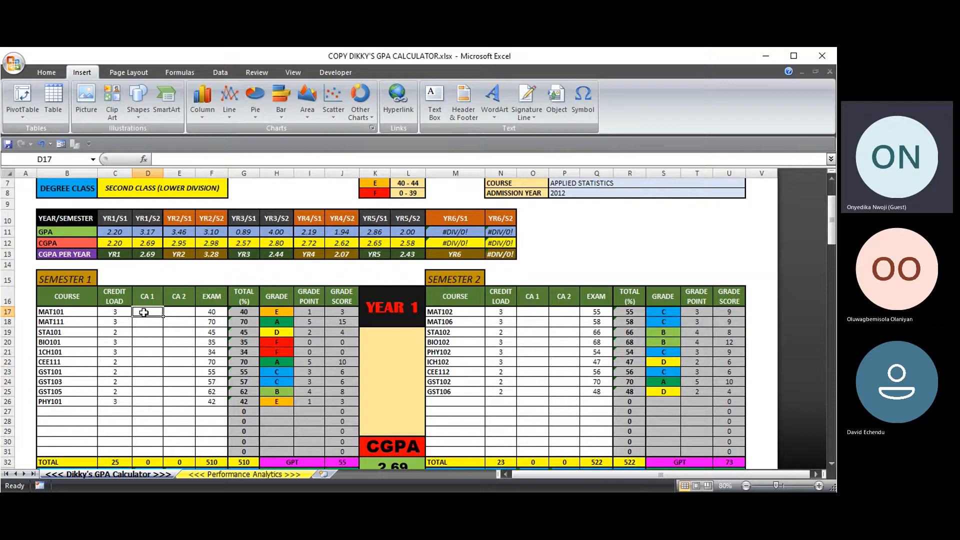
pyautogui.write('10')
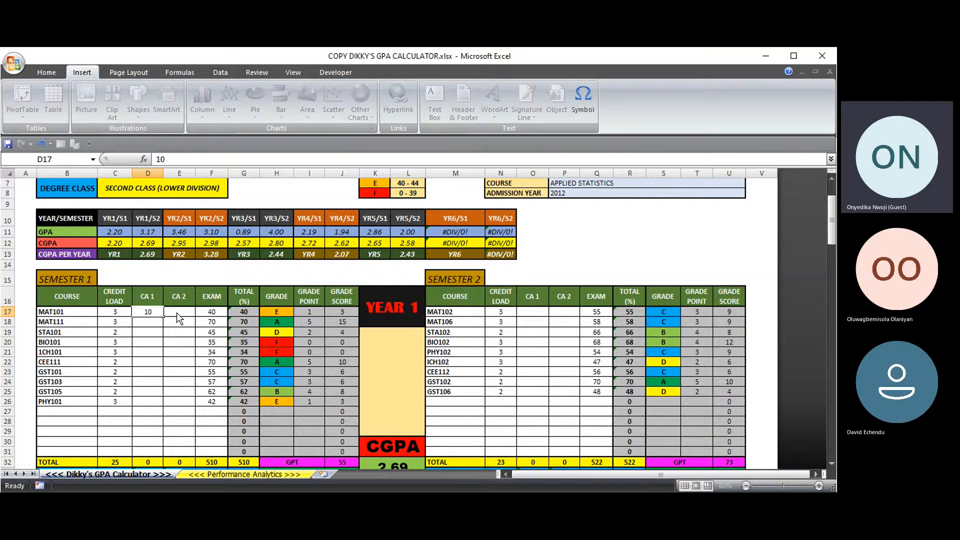
pyautogui.click(178, 312)
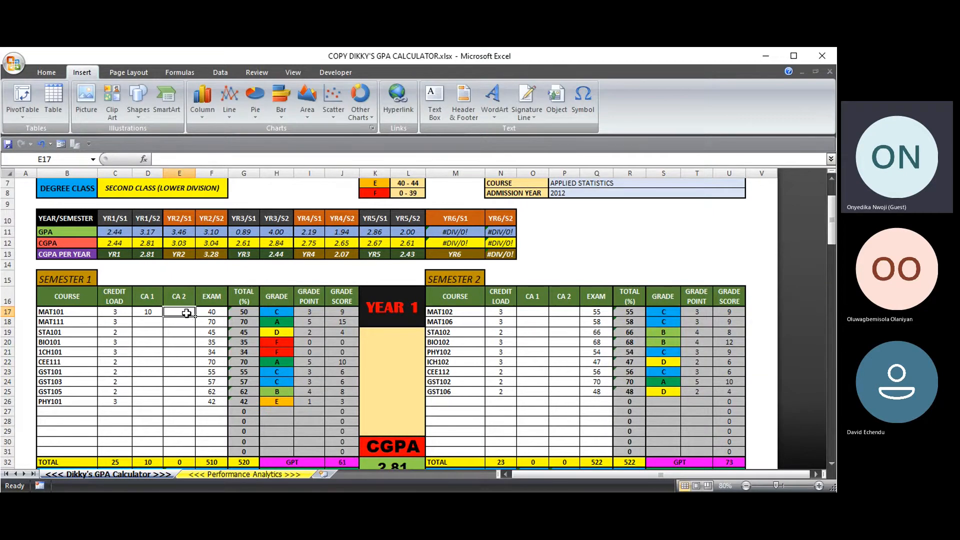
pyautogui.write('1')
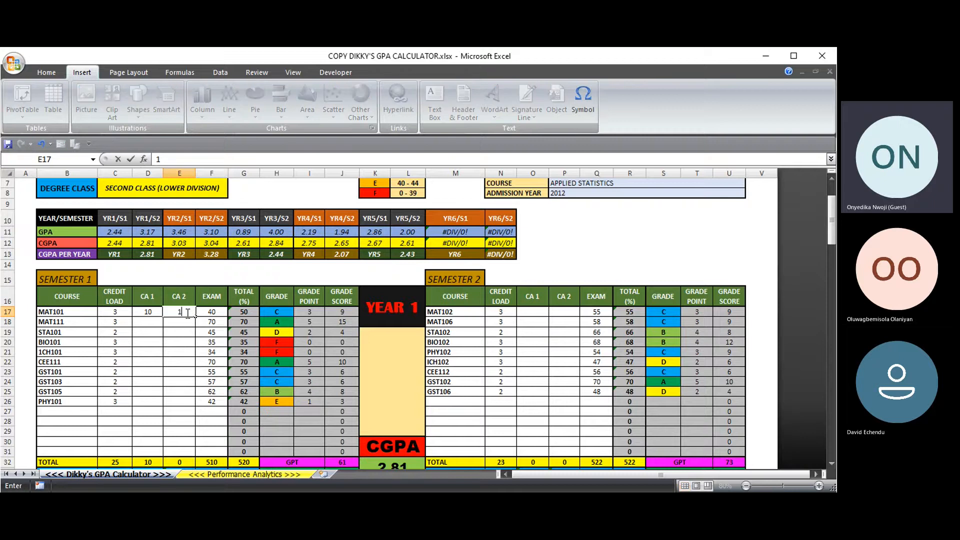
pyautogui.write('7')
pyautogui.press('Return')
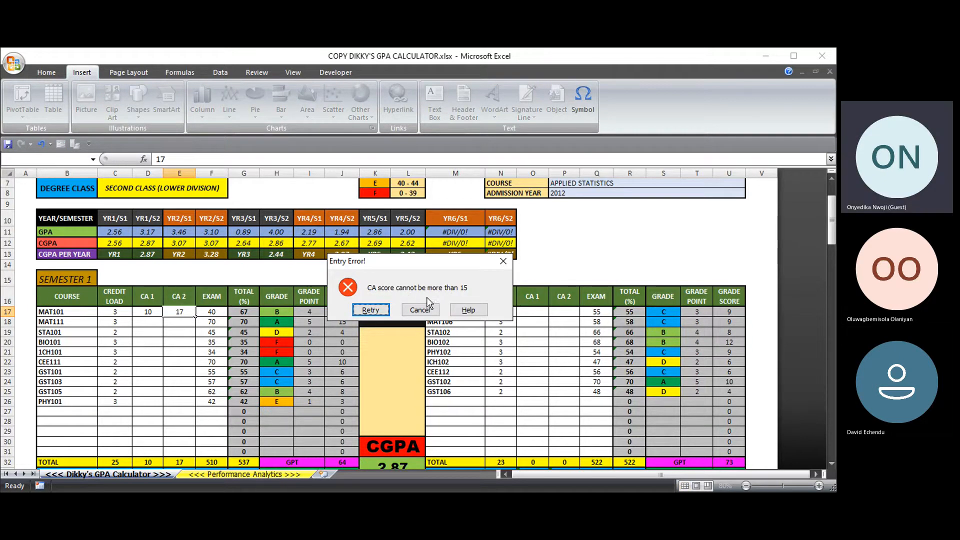
pyautogui.click(370, 310)
pyautogui.press('Return')
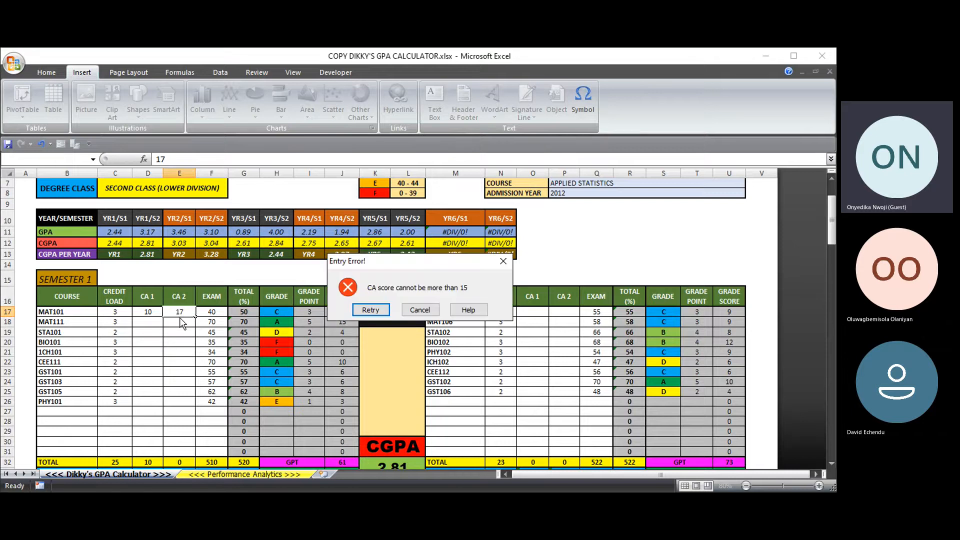
pyautogui.click(418, 308)
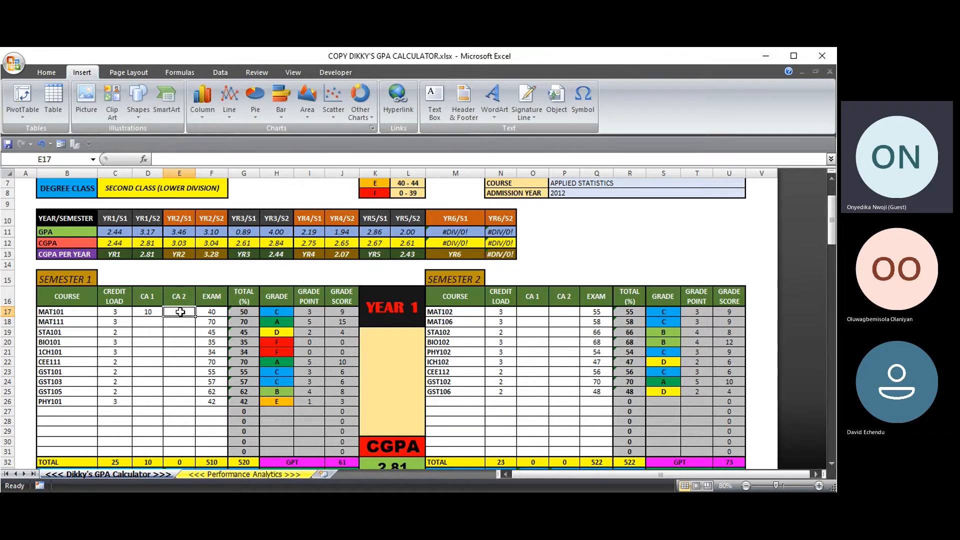
pyautogui.write('12')
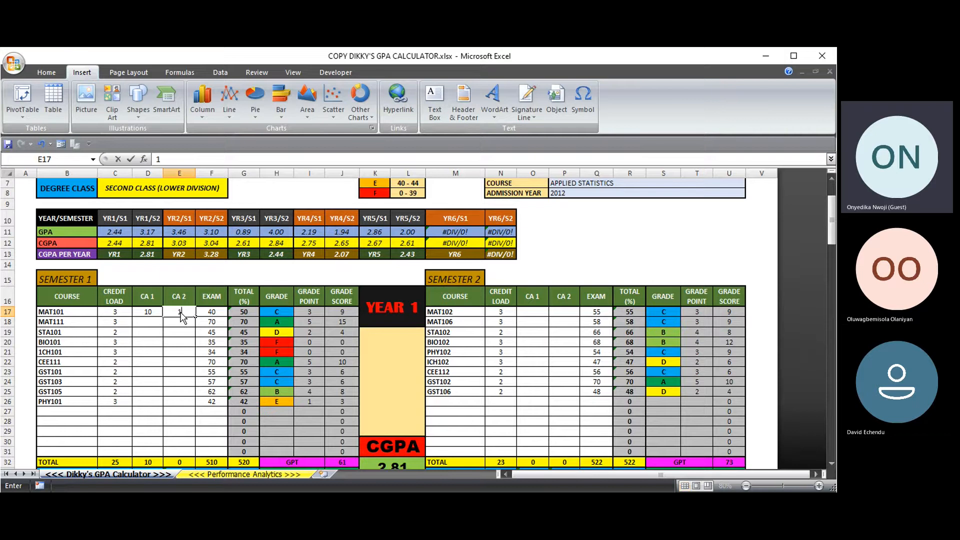
pyautogui.press('Return')
# - Replace MAT101's rejected exam score of 71 with 52
pyautogui.click(207, 312)
pyautogui.write('71')
pyautogui.press('Return')
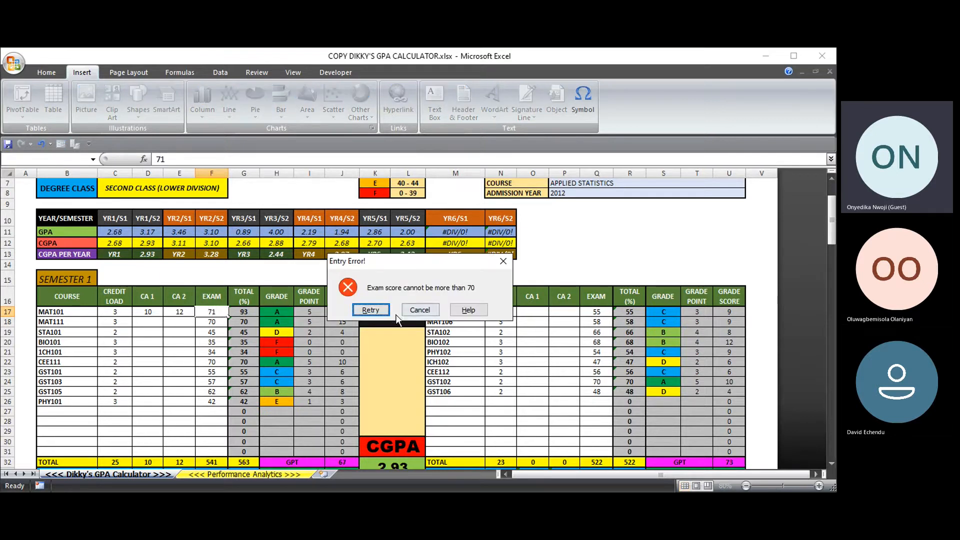
pyautogui.click(372, 310)
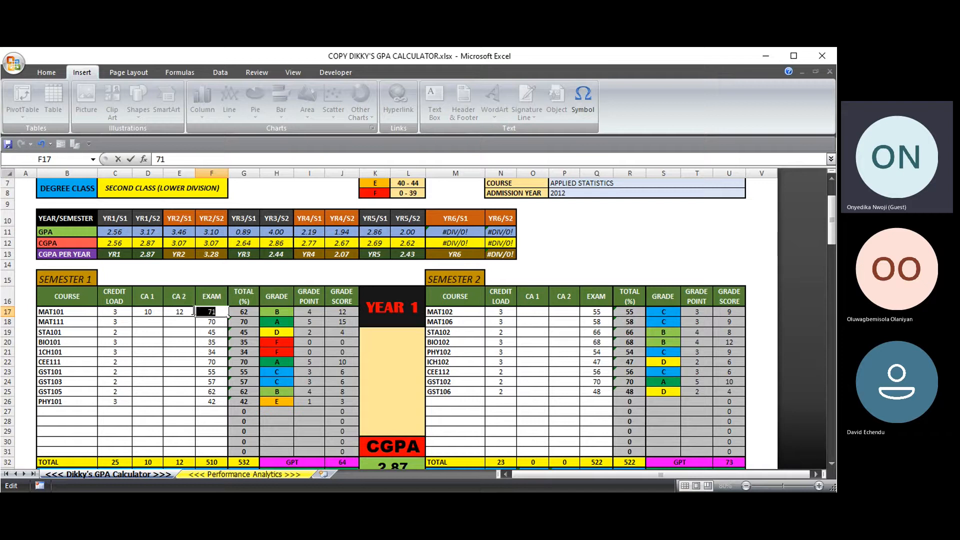
pyautogui.moveTo(194, 312); pyautogui.dragTo(191, 310)
pyautogui.write('5')
pyautogui.press('Return')
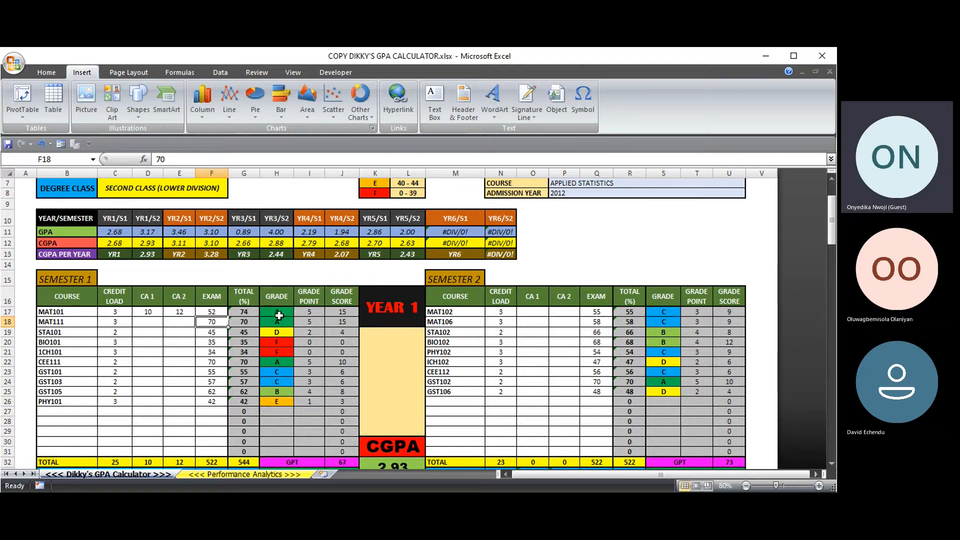
# - Enter MAT111 scores: CA 1 of 7, CA 2 of 6, exam 50
pyautogui.scroll(2, 246, 246)
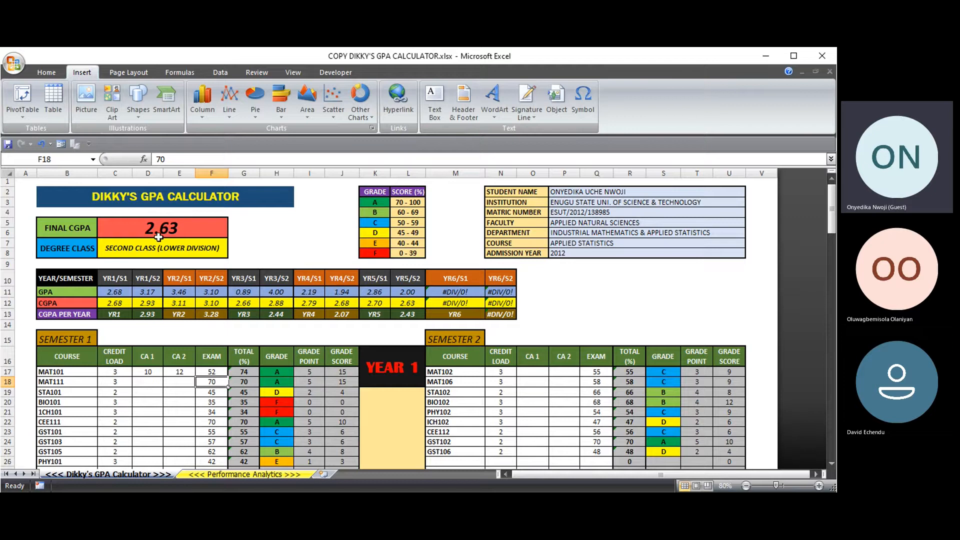
pyautogui.scroll(-4, 167, 229)
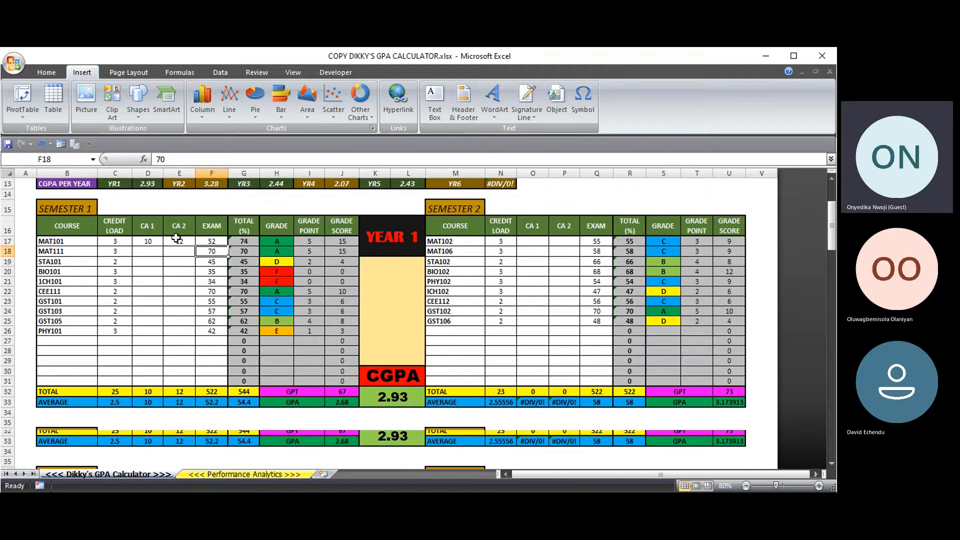
pyautogui.click(139, 253)
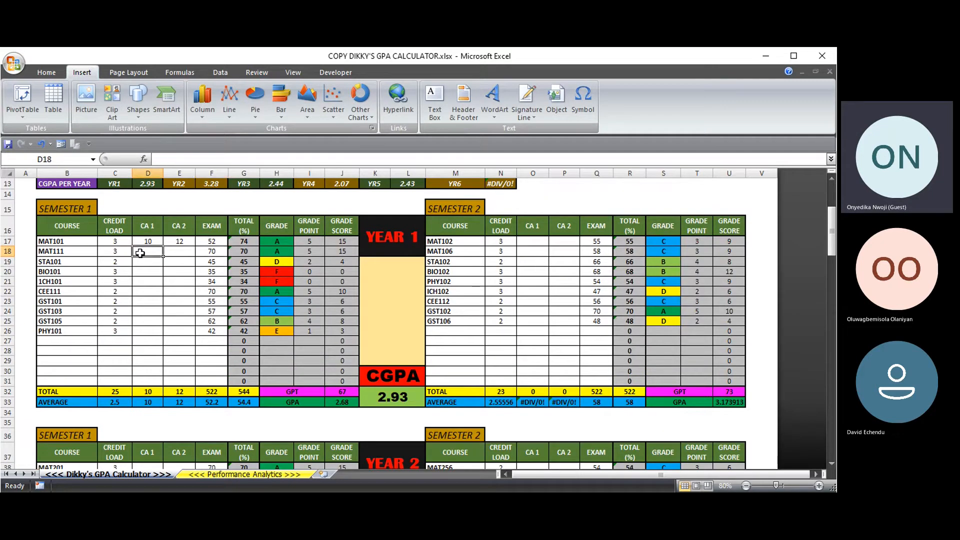
pyautogui.write('7')
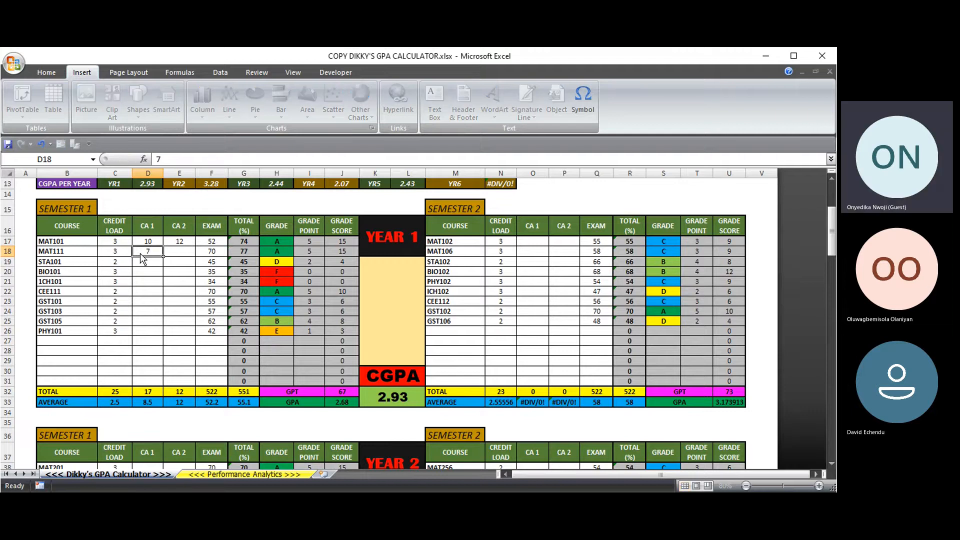
pyautogui.press('Tab')
pyautogui.write('6')
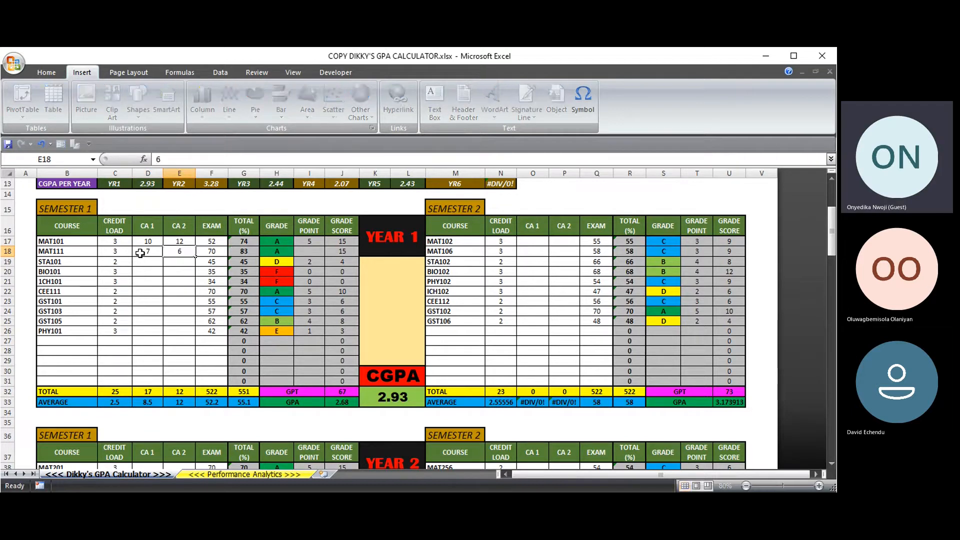
pyautogui.press('Tab')
pyautogui.write('50')
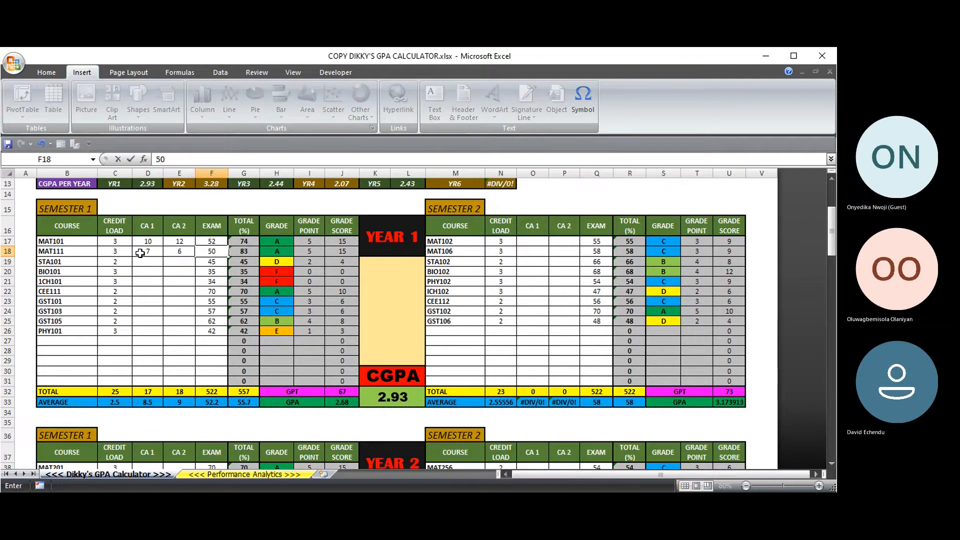
pyautogui.press('Return')
# - Enter MAT102 scores: CA 1 of 14, CA 2 of 10, exam 61
pyautogui.click(531, 241)
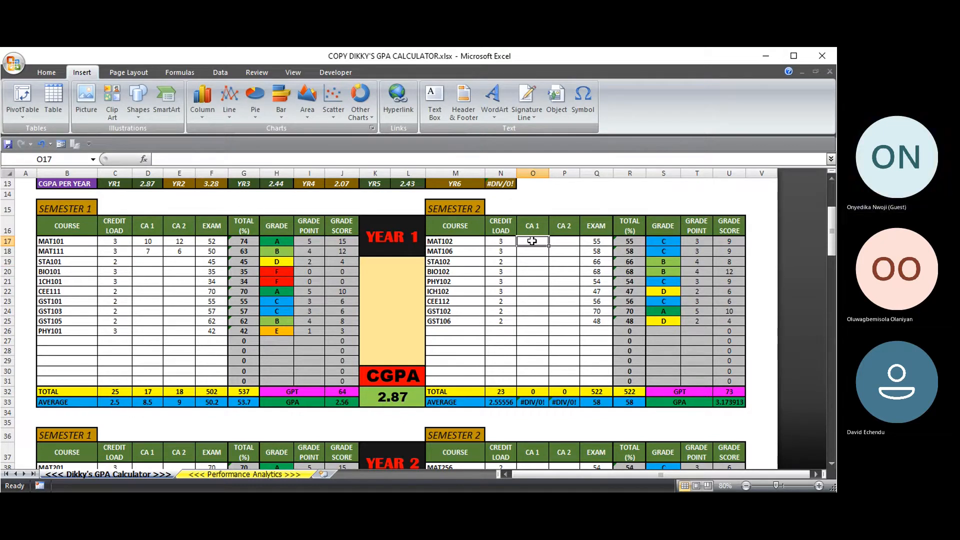
pyautogui.write('14')
pyautogui.press('Tab')
pyautogui.write('10')
pyautogui.press('Tab')
pyautogui.write('61')
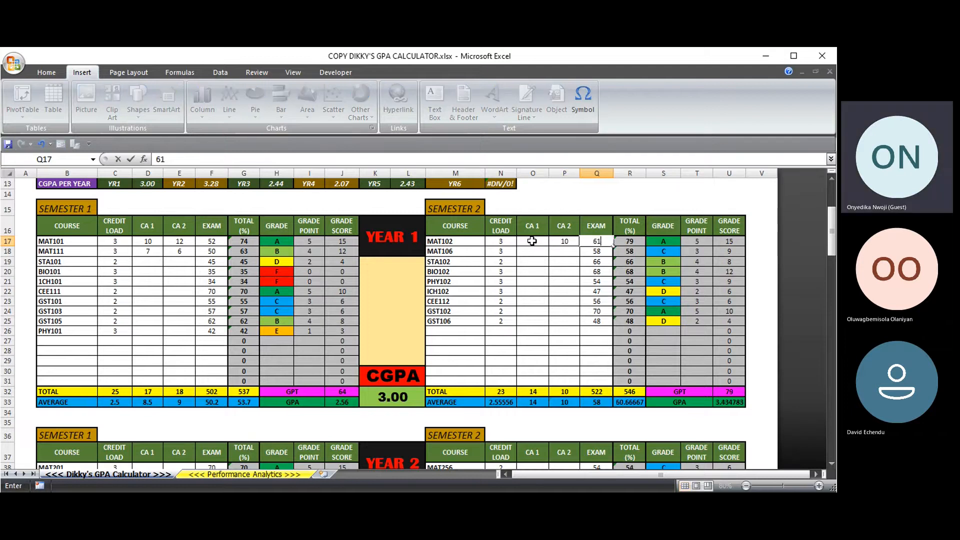
pyautogui.click(562, 293)
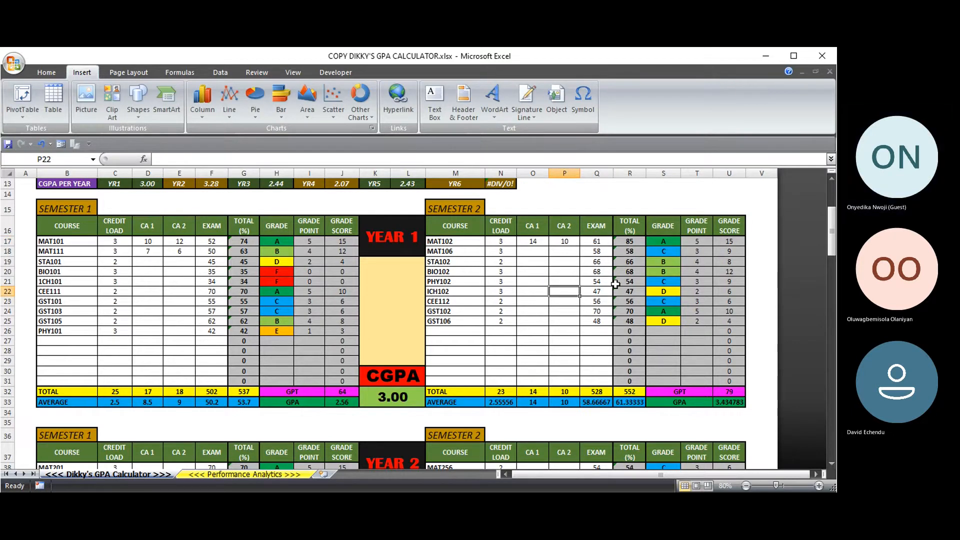
# - Enter ICH102 CA scores of 12 and 13
pyautogui.click(544, 293)
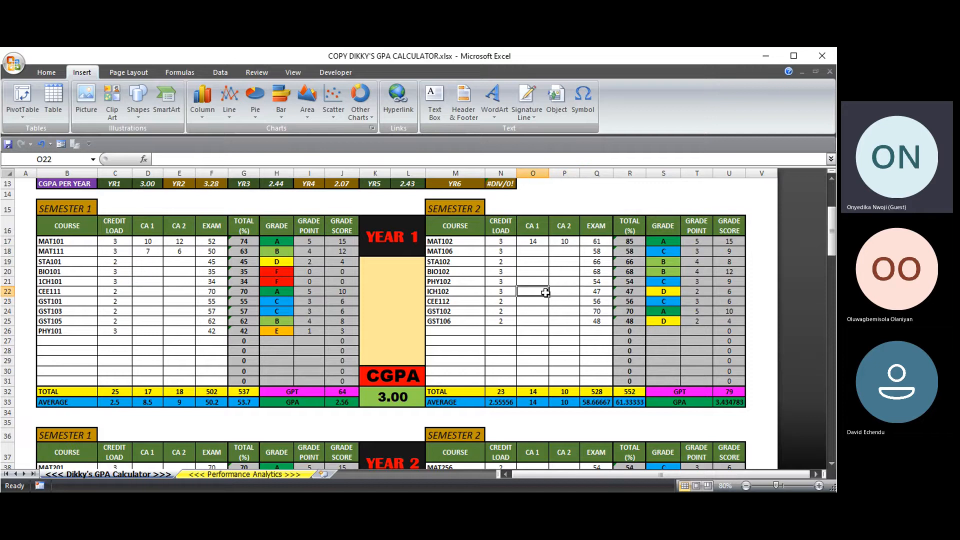
pyautogui.write('12')
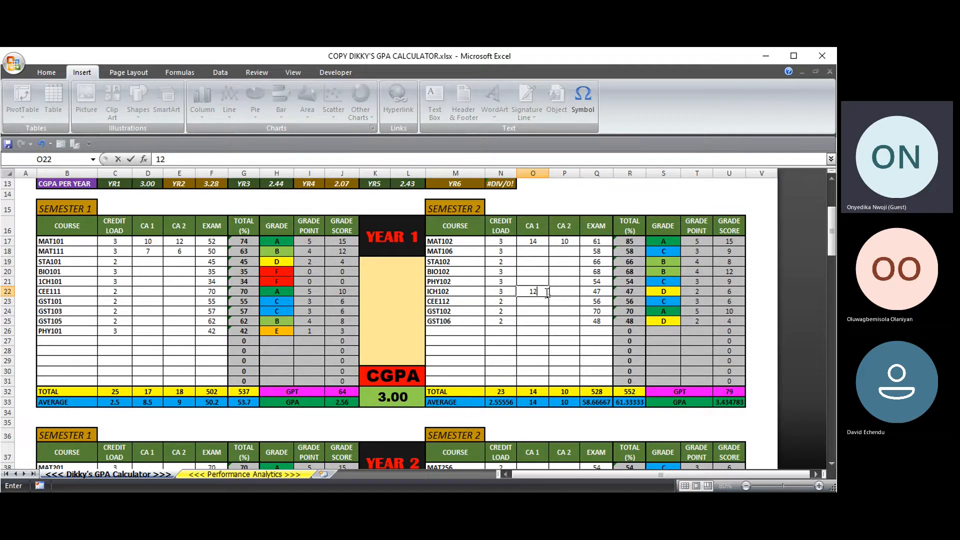
pyautogui.press('Tab')
pyautogui.write('13')
pyautogui.press('Tab')
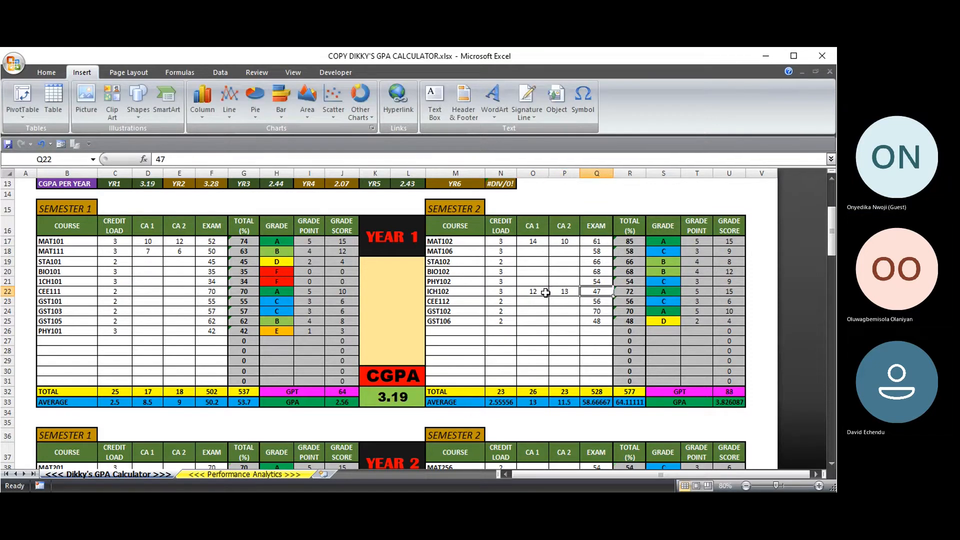
pyautogui.scroll(4, 241, 225)
pyautogui.scroll(-9, 238, 220)
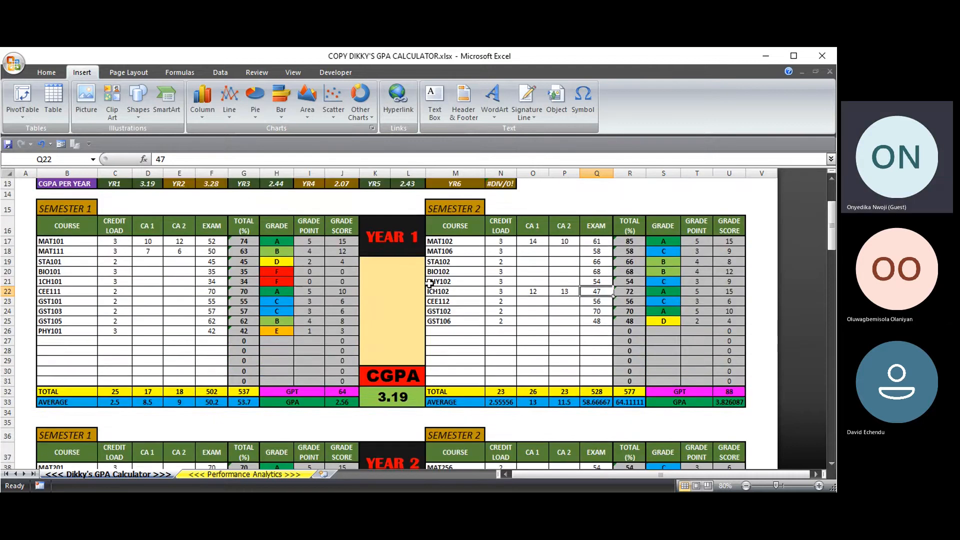
pyautogui.scroll(5, 473, 291)
pyautogui.scroll(4, 509, 284)
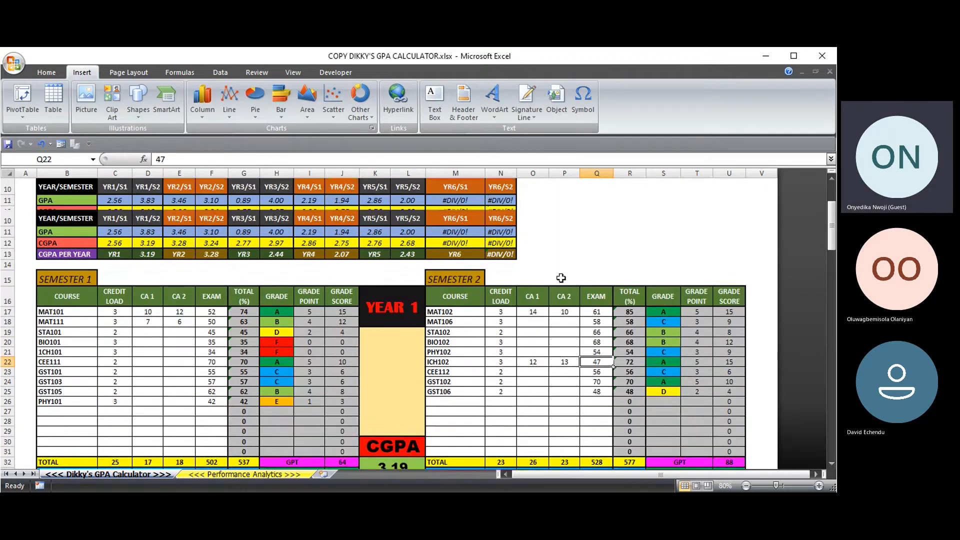
pyautogui.scroll(-6, 560, 276)
pyautogui.scroll(2, 505, 283)
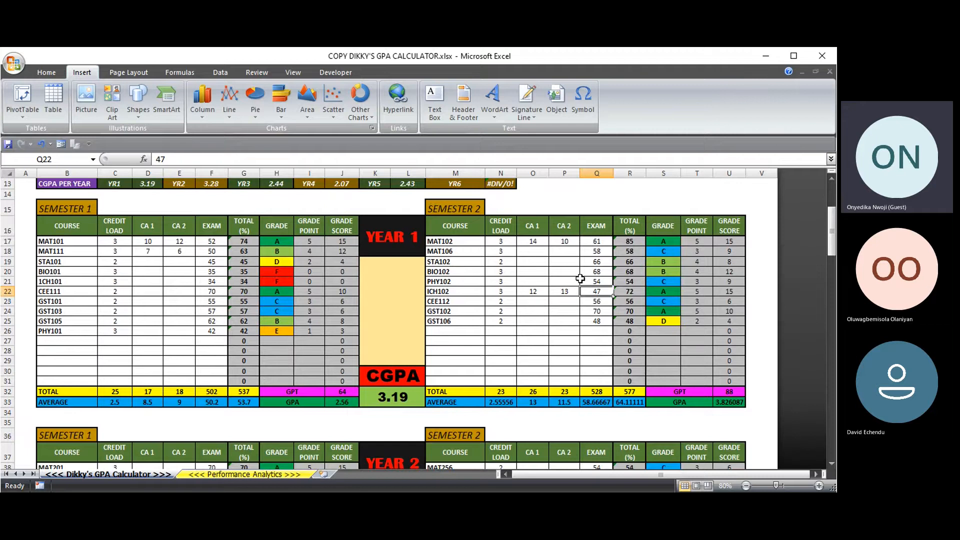
pyautogui.scroll(4, 532, 261)
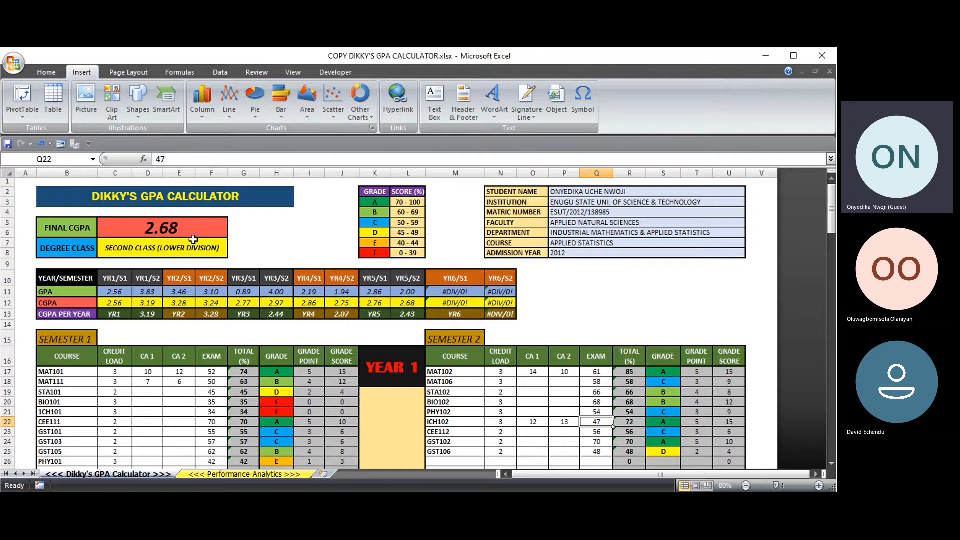
pyautogui.scroll(-1, 193, 239)
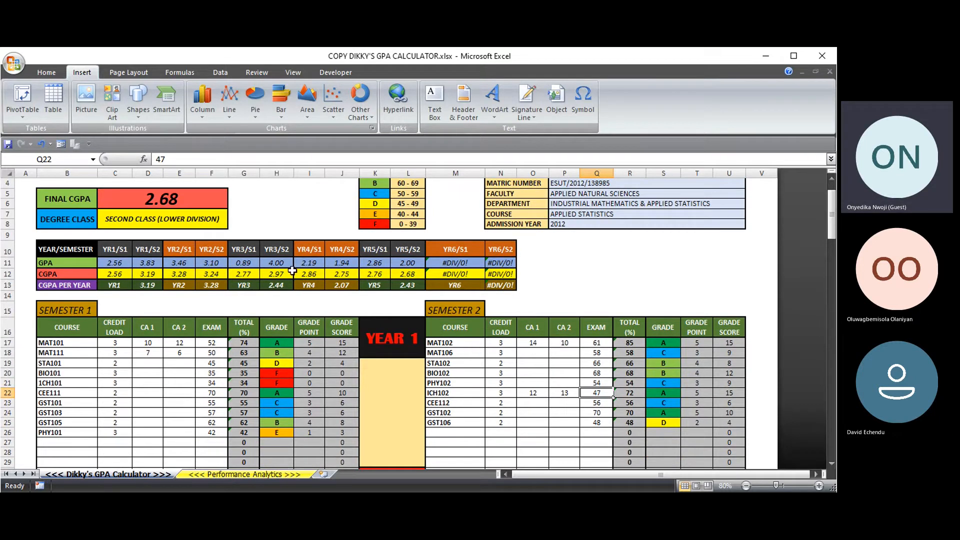
pyautogui.click(117, 249)
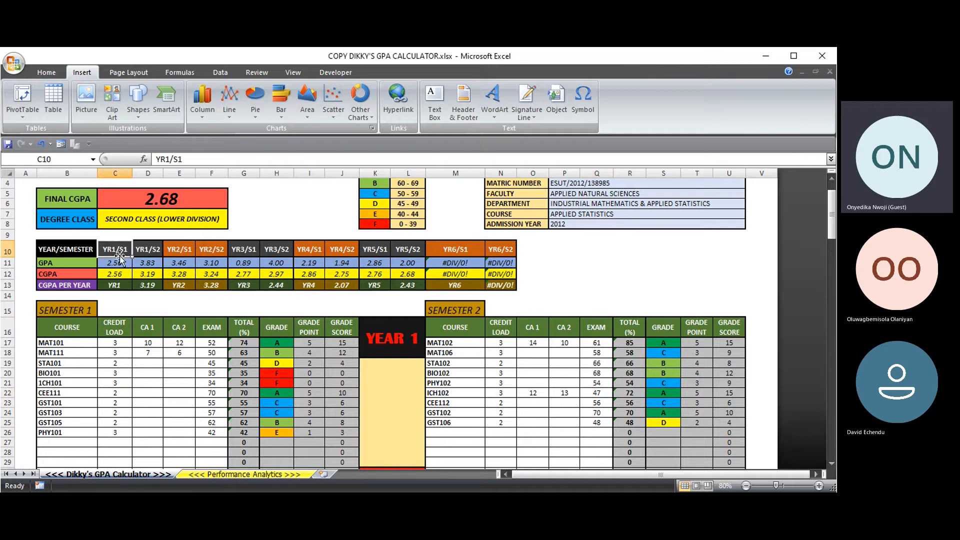
pyautogui.click(146, 249)
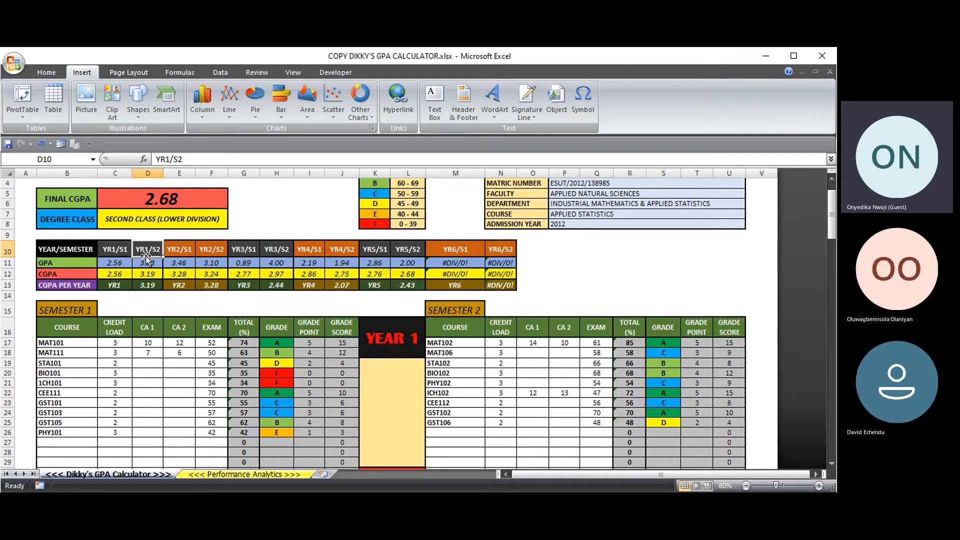
pyautogui.click(116, 266)
pyautogui.press('Right')
pyautogui.press('Right')
pyautogui.moveTo(115, 275); pyautogui.dragTo(408, 282)
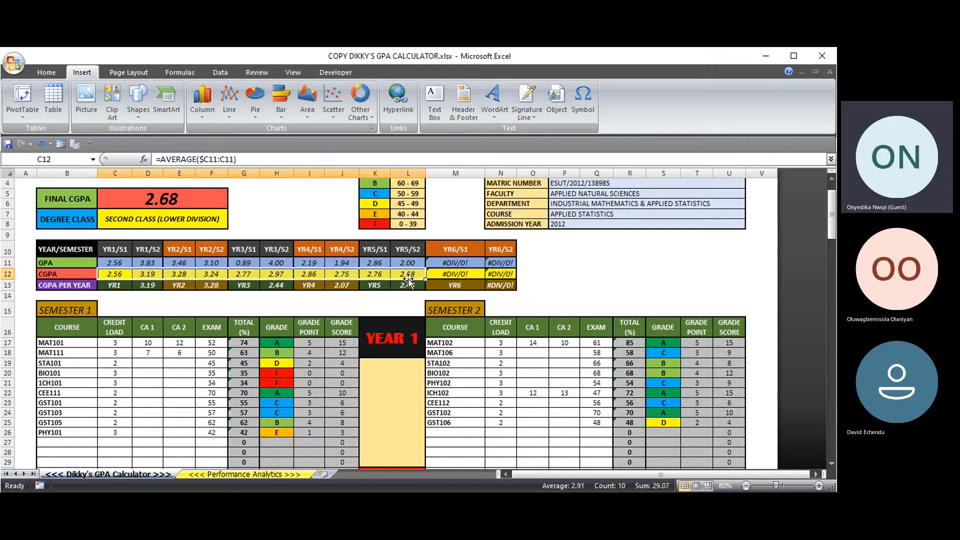
pyautogui.click(137, 199)
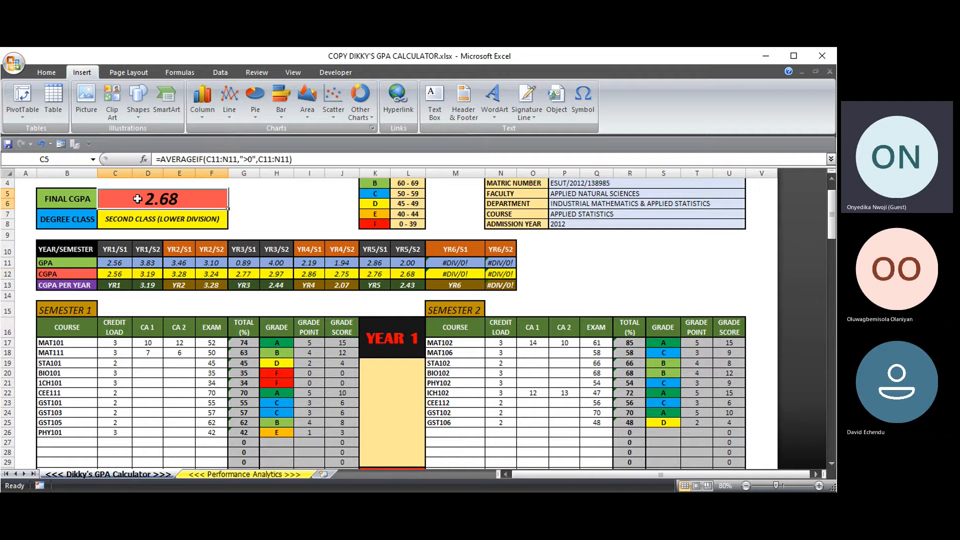
pyautogui.scroll(1, 564, 249)
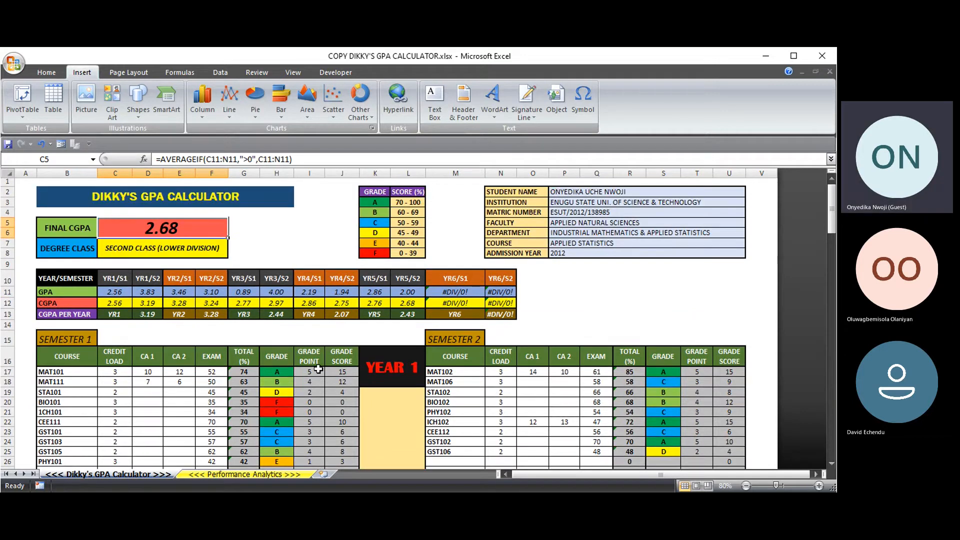
# - Review the grade count table and performance charts on the Performance Analytics sheet
pyautogui.click(251, 472)
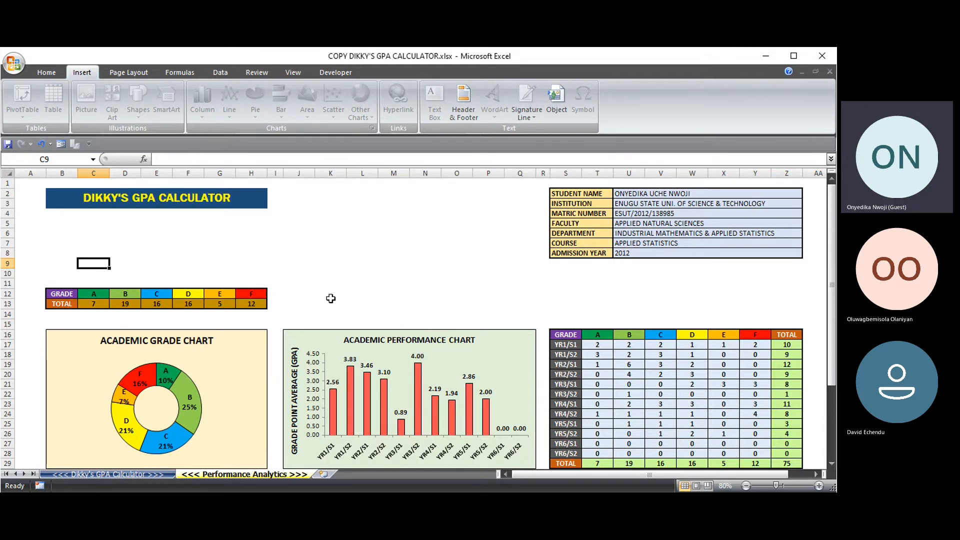
pyautogui.scroll(-1, 237, 295)
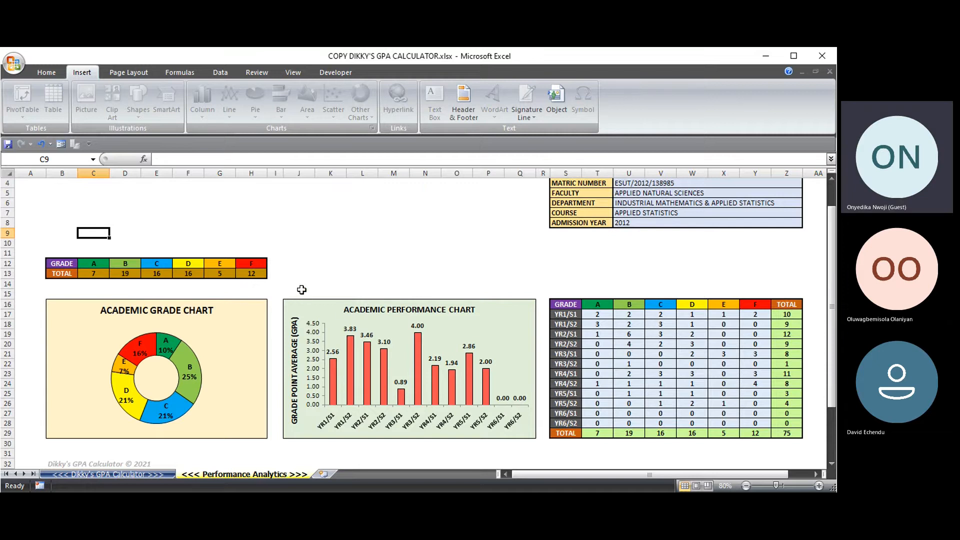
pyautogui.scroll(1, 300, 255)
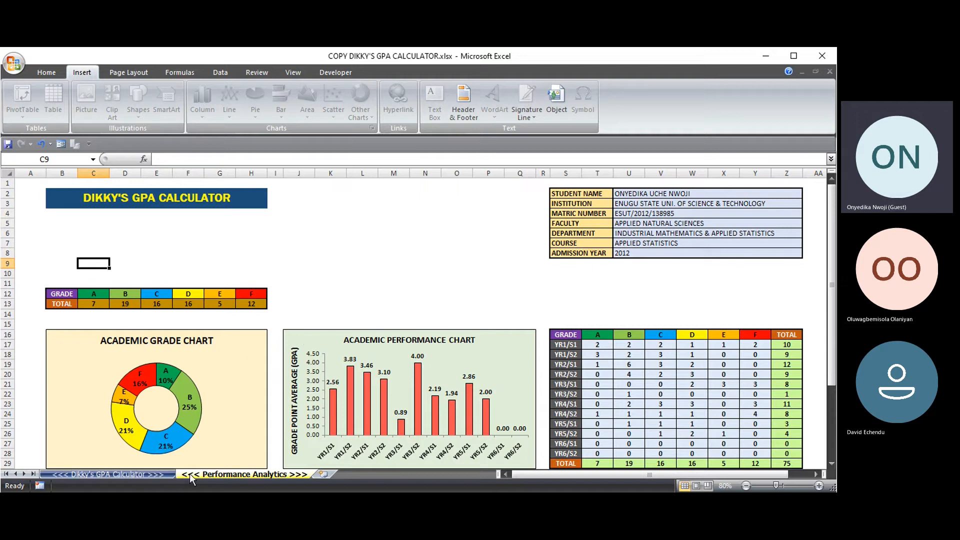
pyautogui.click(151, 472)
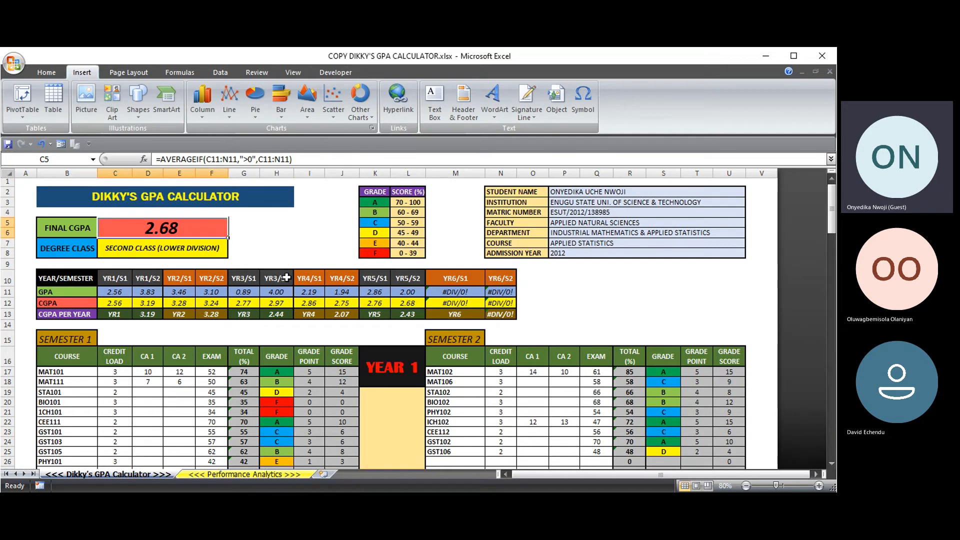
# - Select empty cells O10:S13 beside the summary table, then scroll down to the Year 1 tables
pyautogui.click(258, 235)
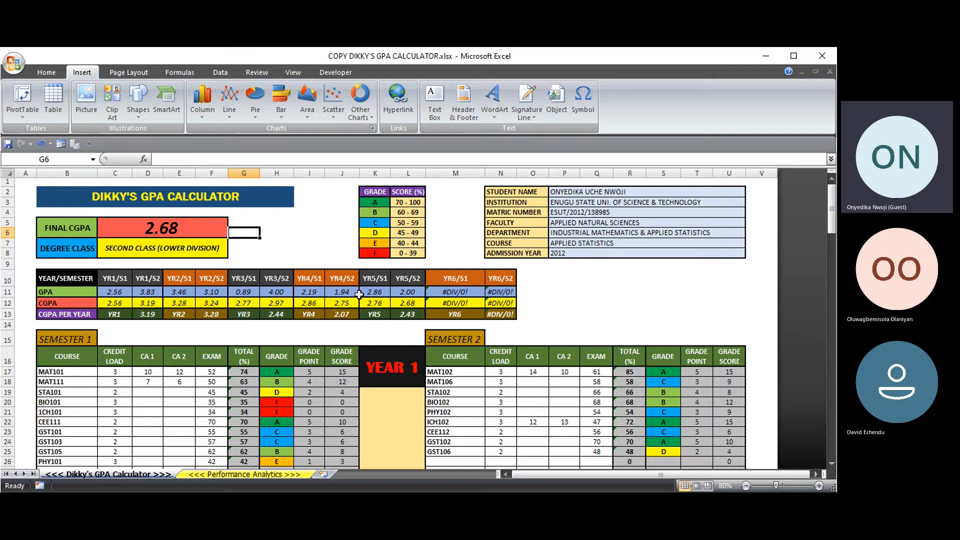
pyautogui.scroll(-1, 330, 297)
pyautogui.scroll(-4, 325, 295)
pyautogui.scroll(-3, 300, 310)
pyautogui.scroll(8, 280, 316)
pyautogui.click(277, 236)
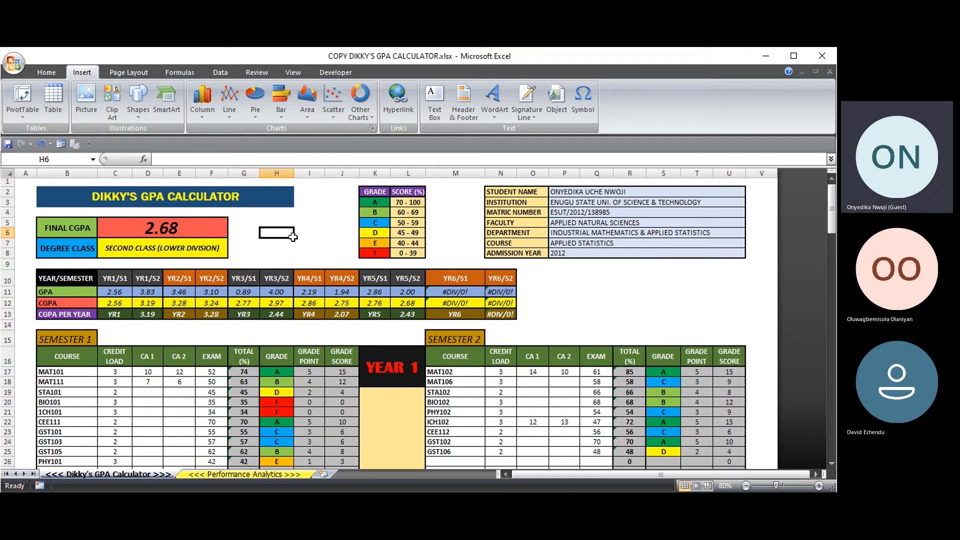
pyautogui.click(44, 182)
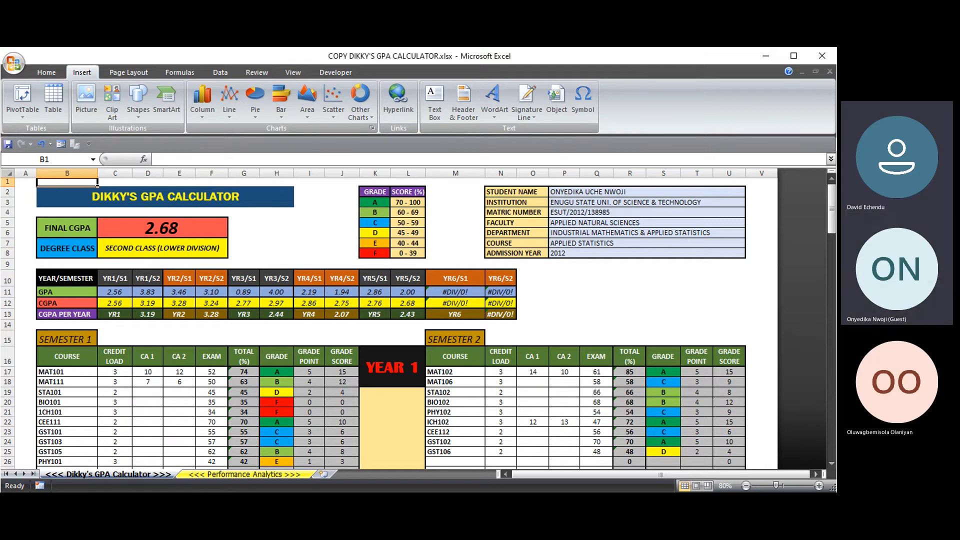
pyautogui.scroll(-2, 309, 243)
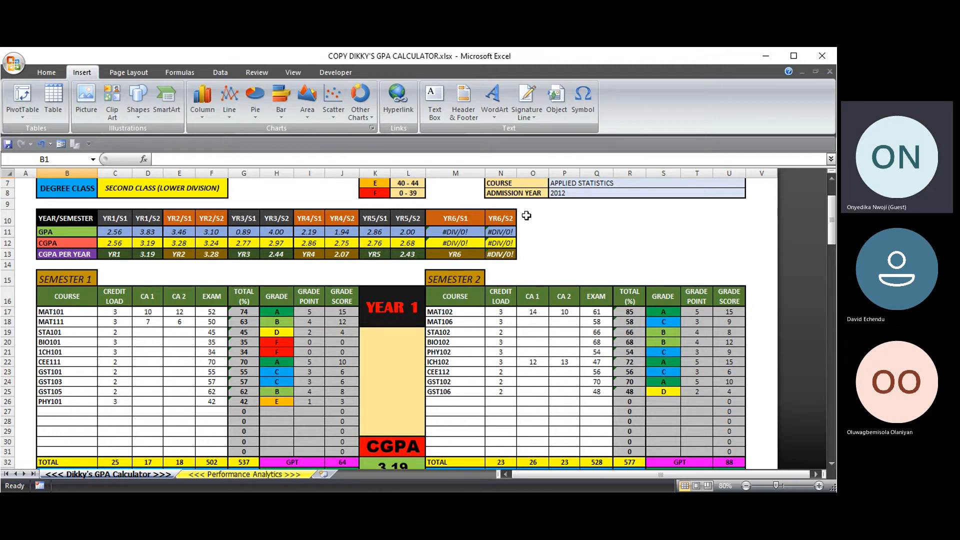
pyautogui.moveTo(531, 216); pyautogui.dragTo(547, 253)
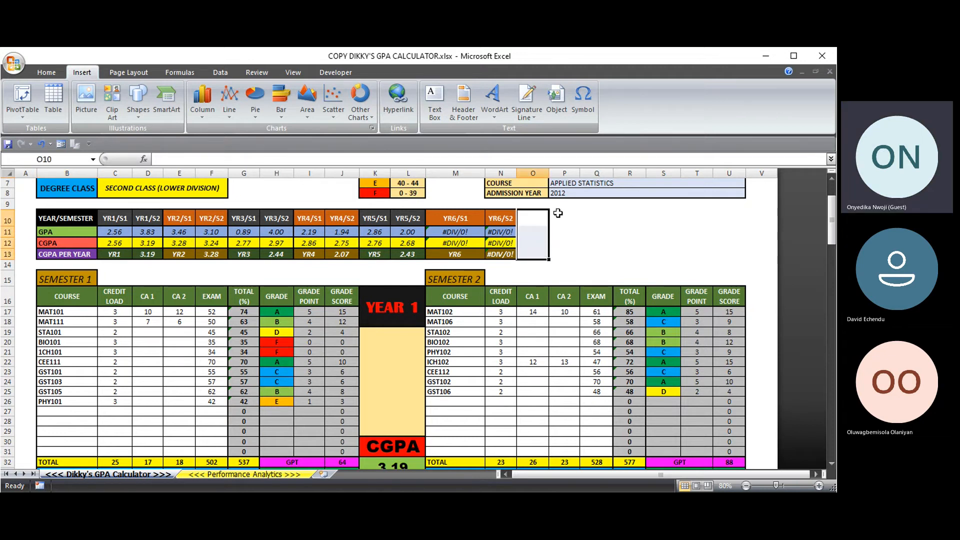
pyautogui.moveTo(553, 213); pyautogui.dragTo(656, 255)
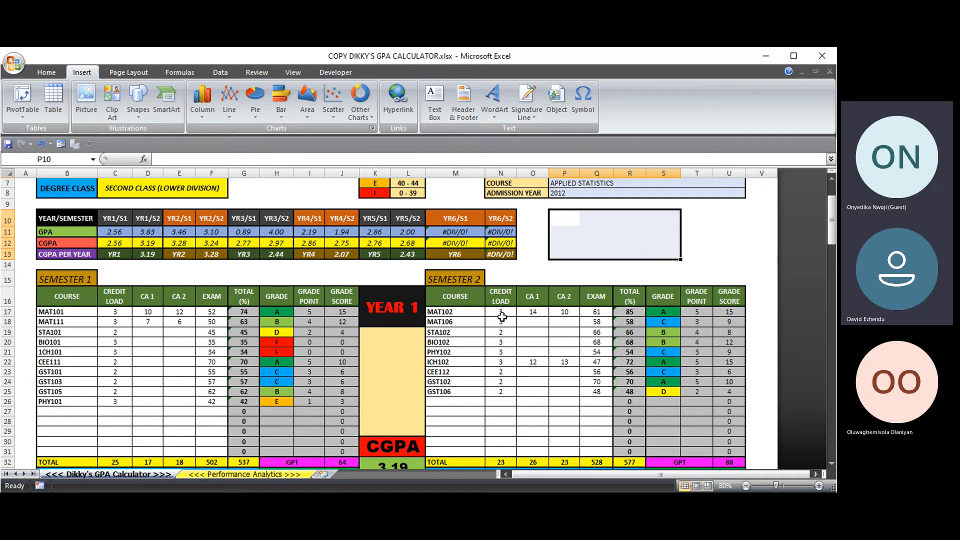
pyautogui.scroll(-1, 583, 352)
pyautogui.scroll(-2, 582, 352)
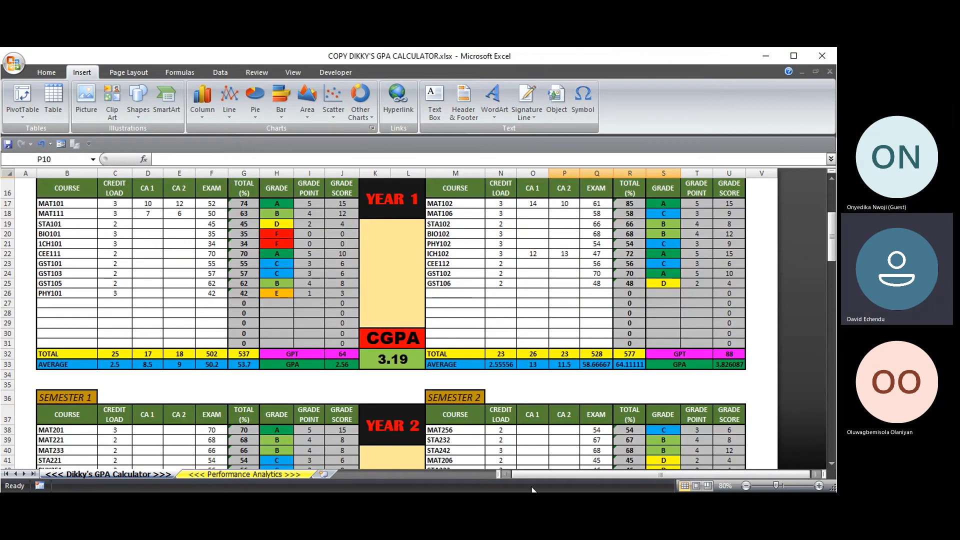